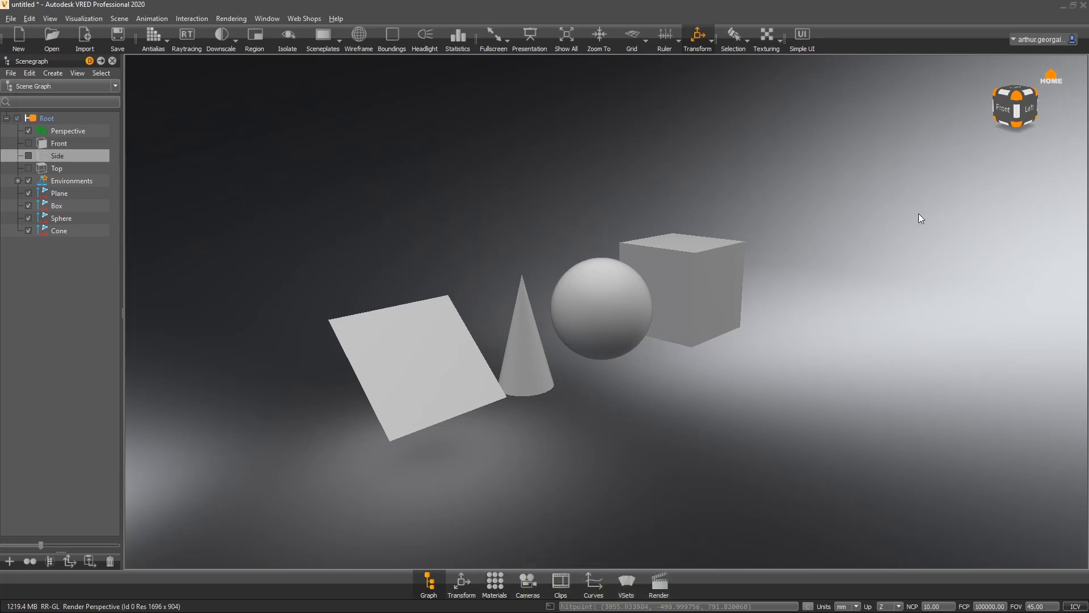
- Toggle the Simple UI layout on and off again, then hide the animation timeline
click(703, 40)
click(815, 38)
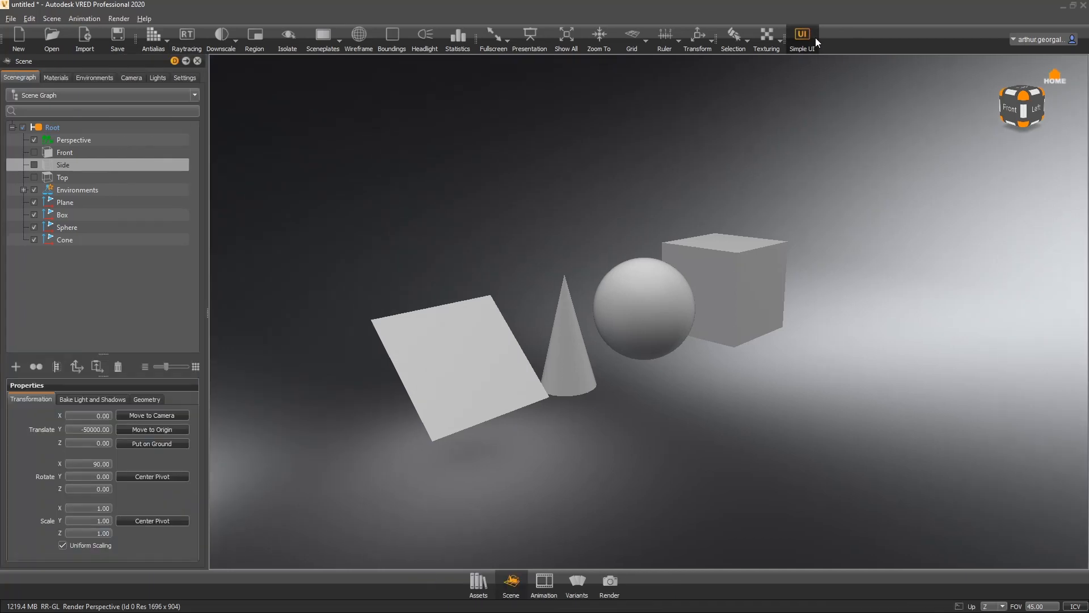
click(816, 38)
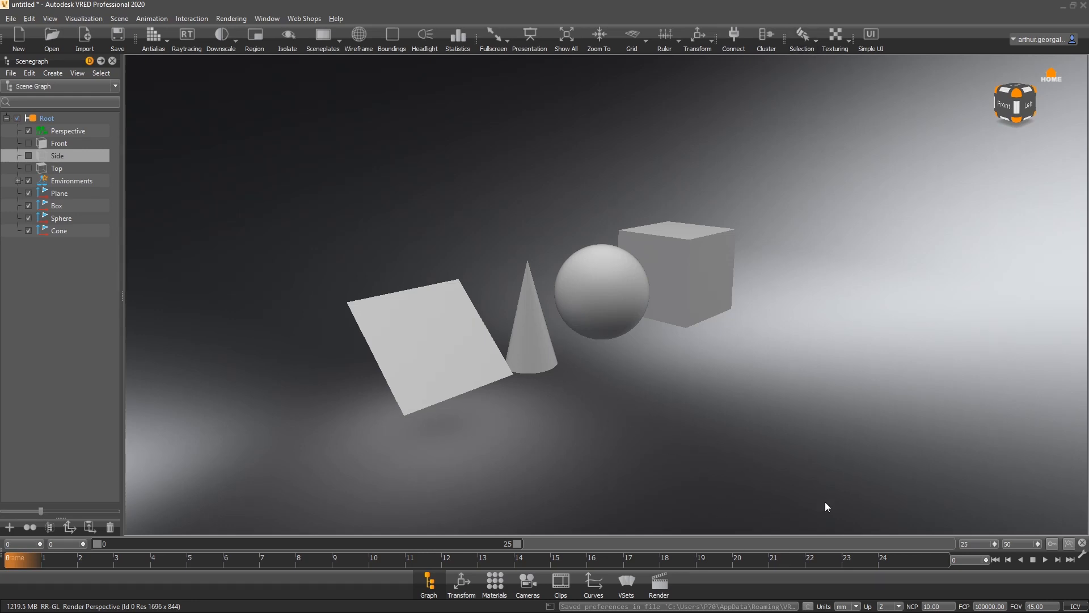
right_click(809, 575)
click(851, 594)
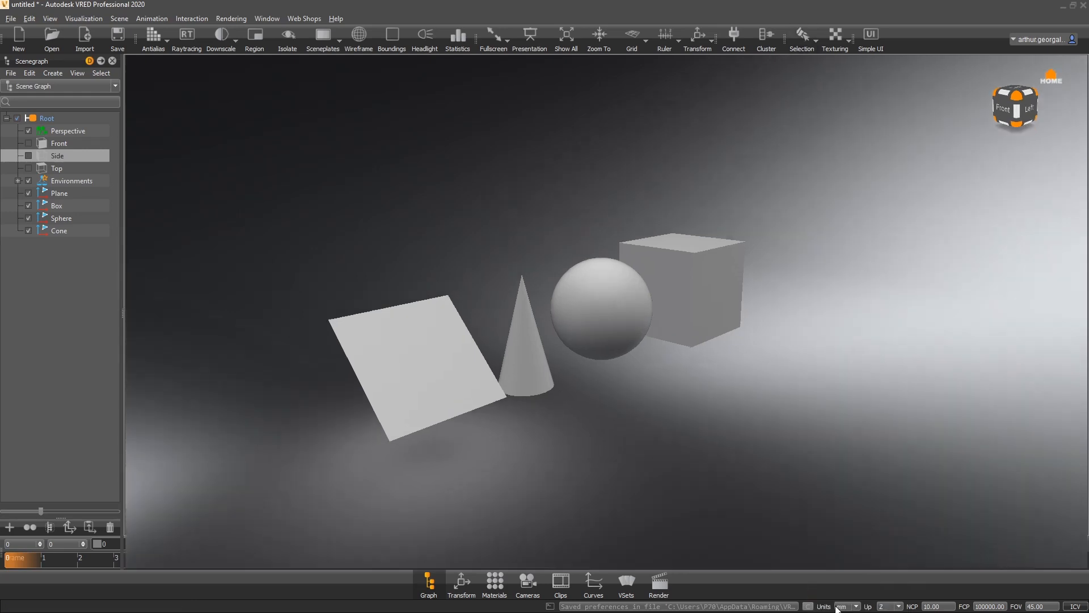
- Open the Material Editor and reposition it over the left part of the viewport
click(494, 581)
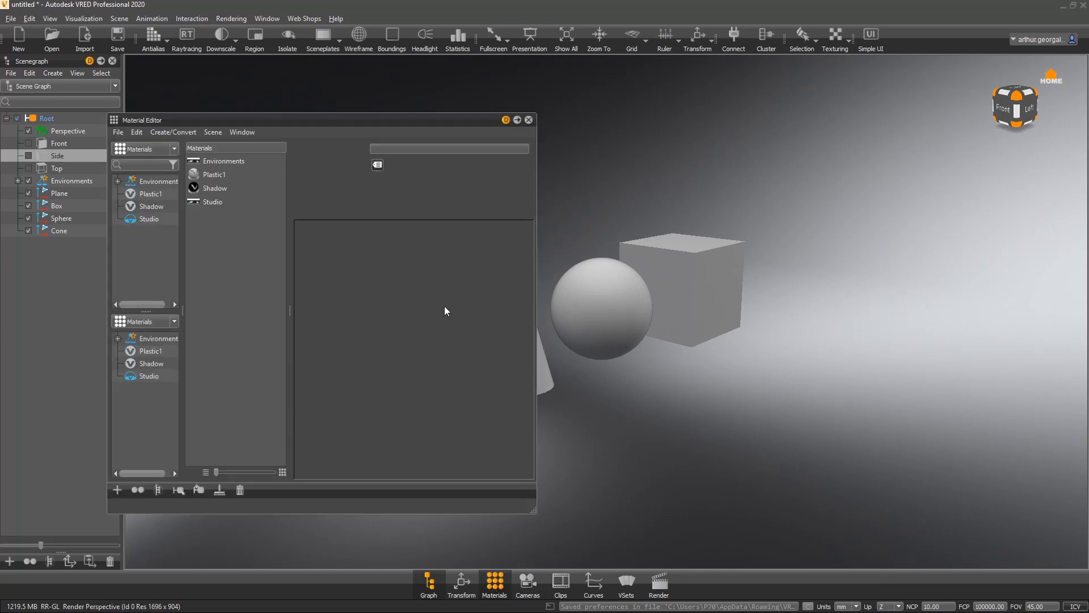
drag(369, 121, 322, 136)
drag(505, 155, 270, 302)
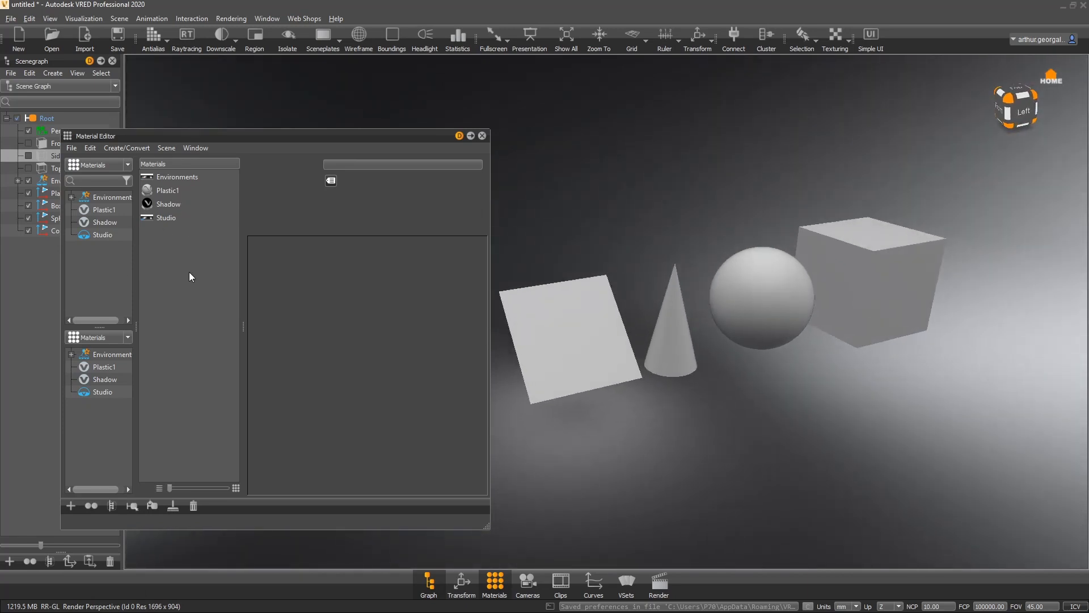
- Select Plastic1 to view its properties, deselect it, and widen the materials list pane
click(158, 189)
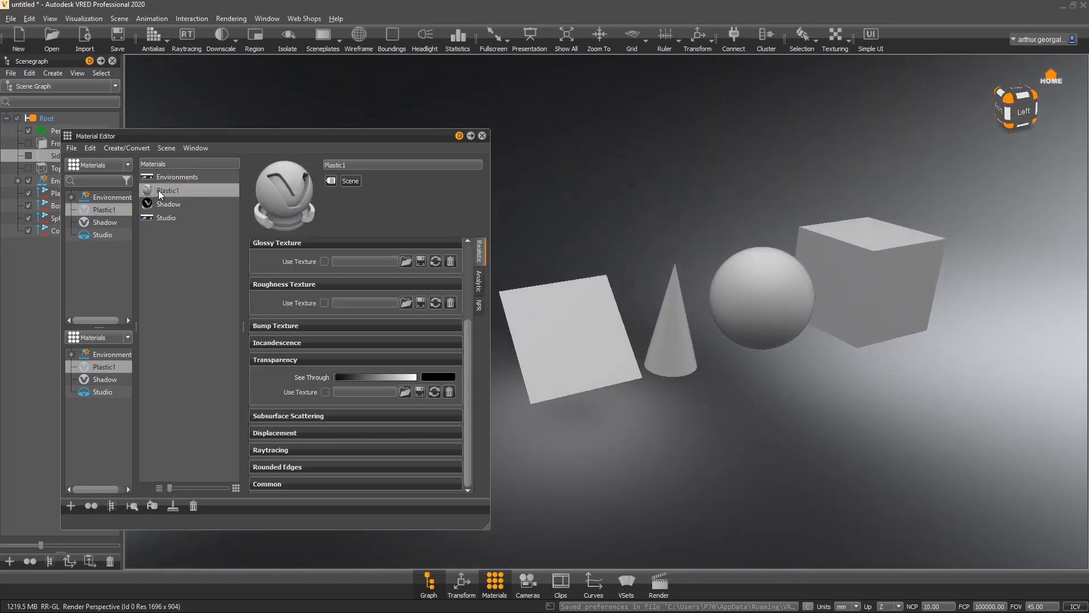
click(198, 267)
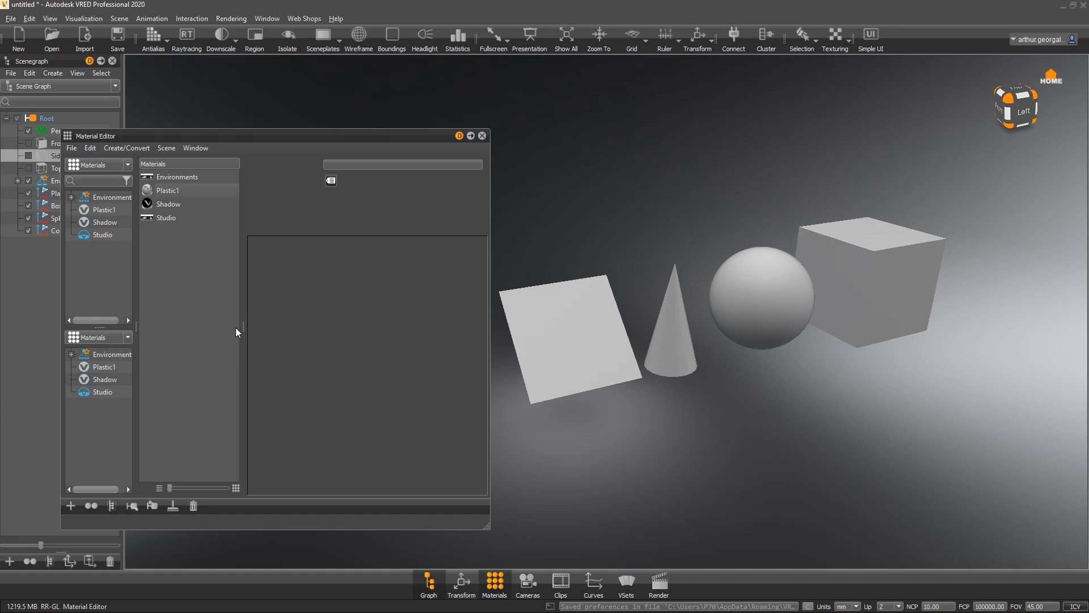
drag(241, 325, 300, 313)
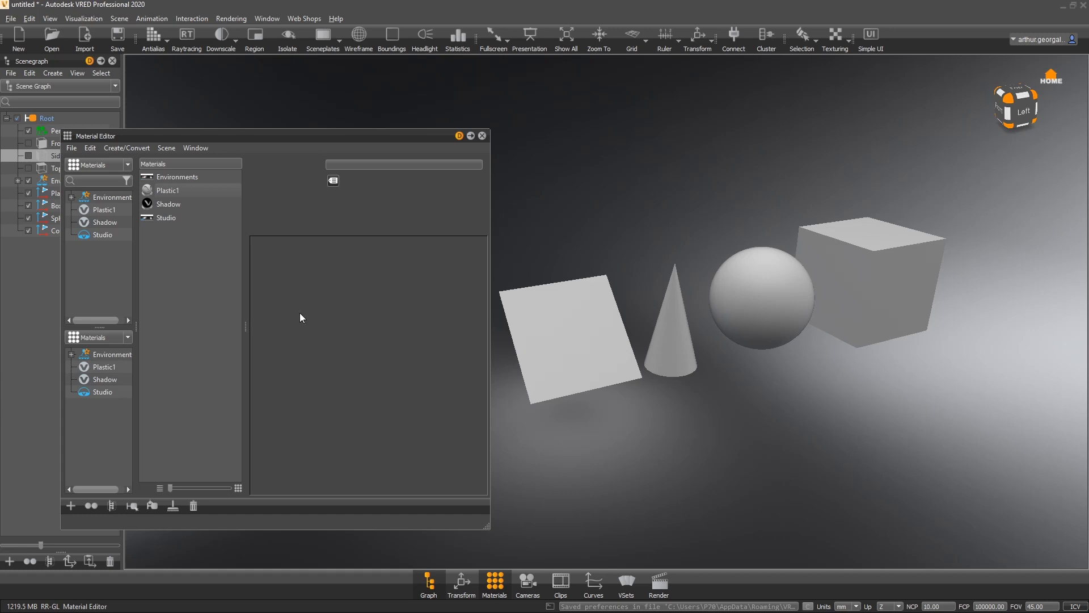
- Browse the editor's File, Create/Convert and context menus without choosing anything
click(72, 148)
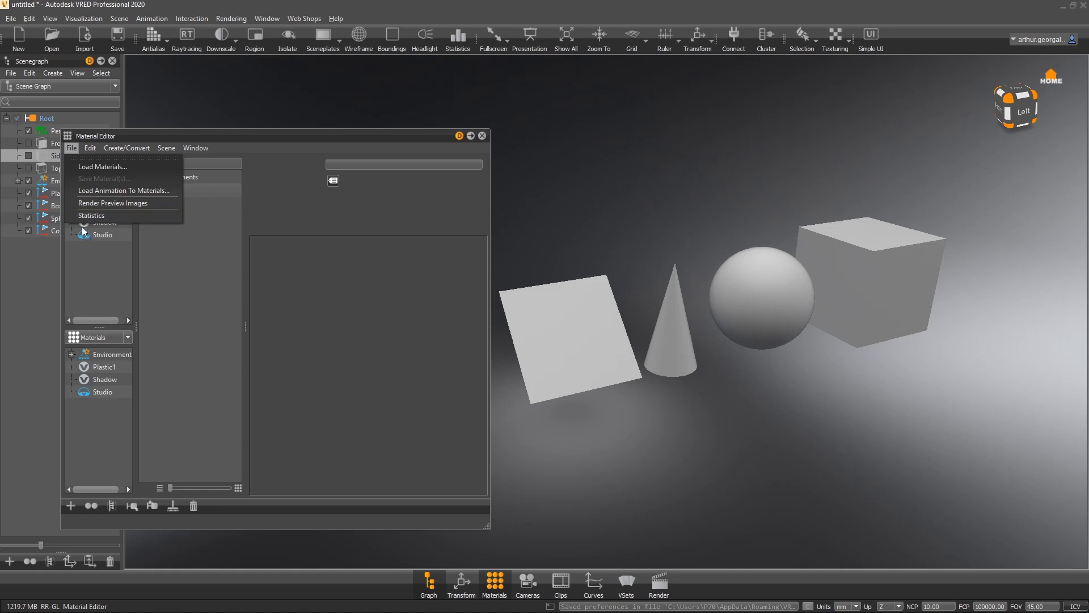
mouse_move(94, 147)
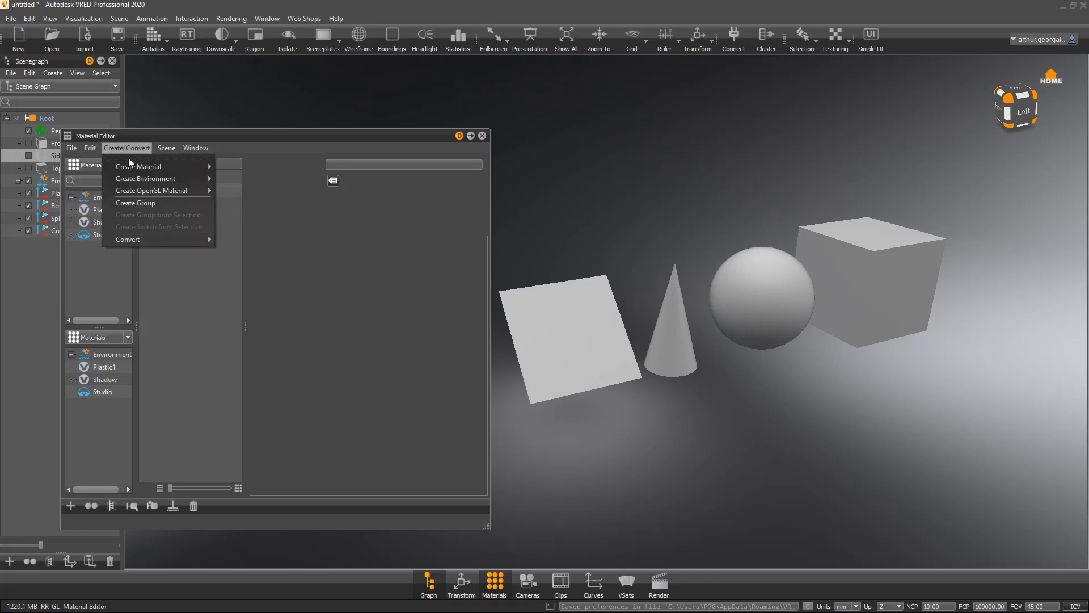
click(194, 267)
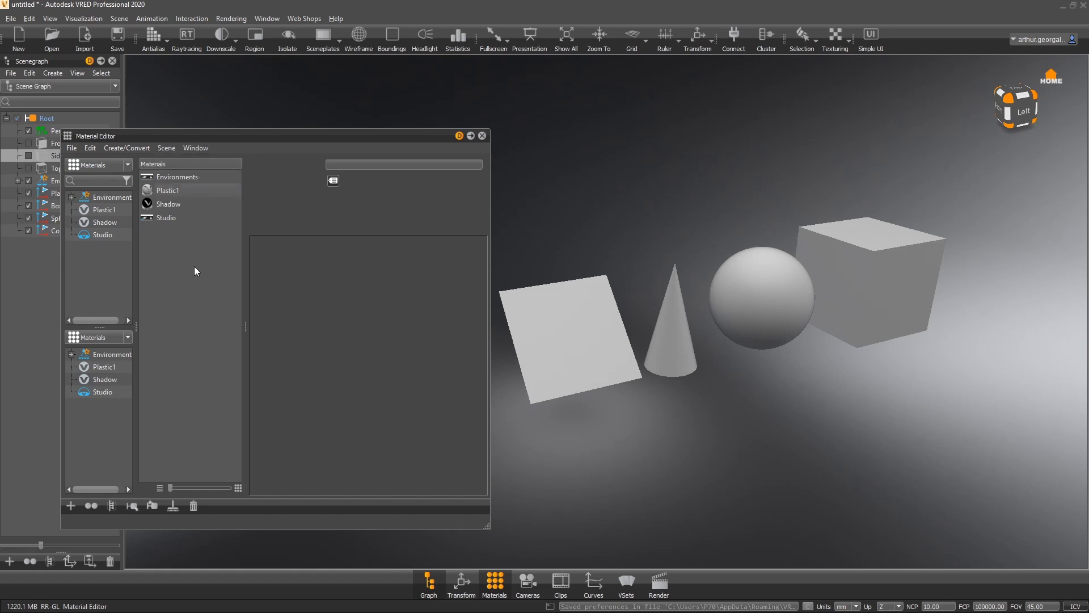
right_click(194, 260)
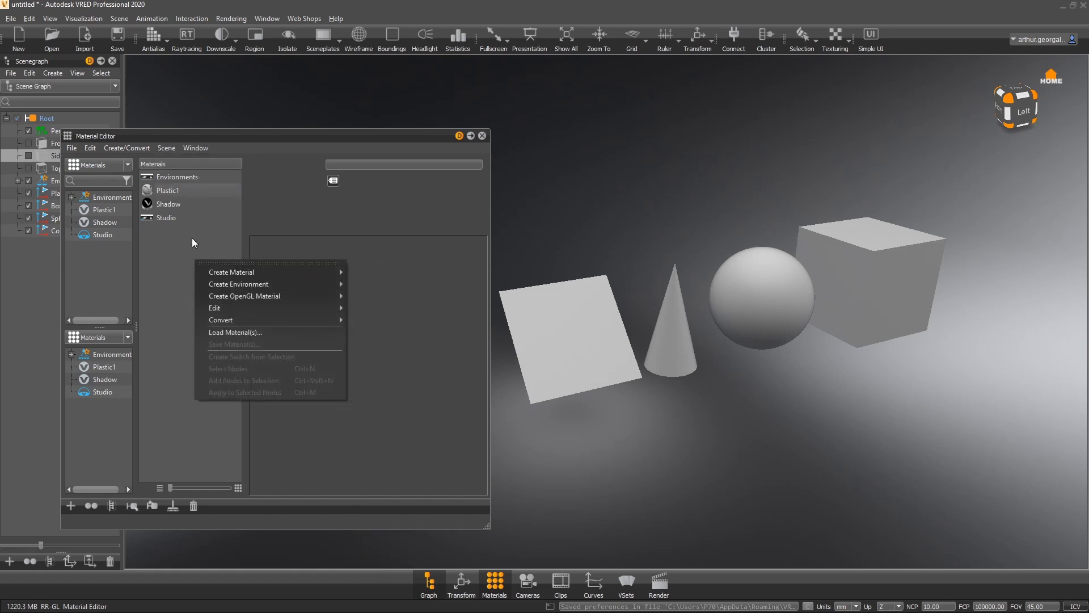
click(183, 255)
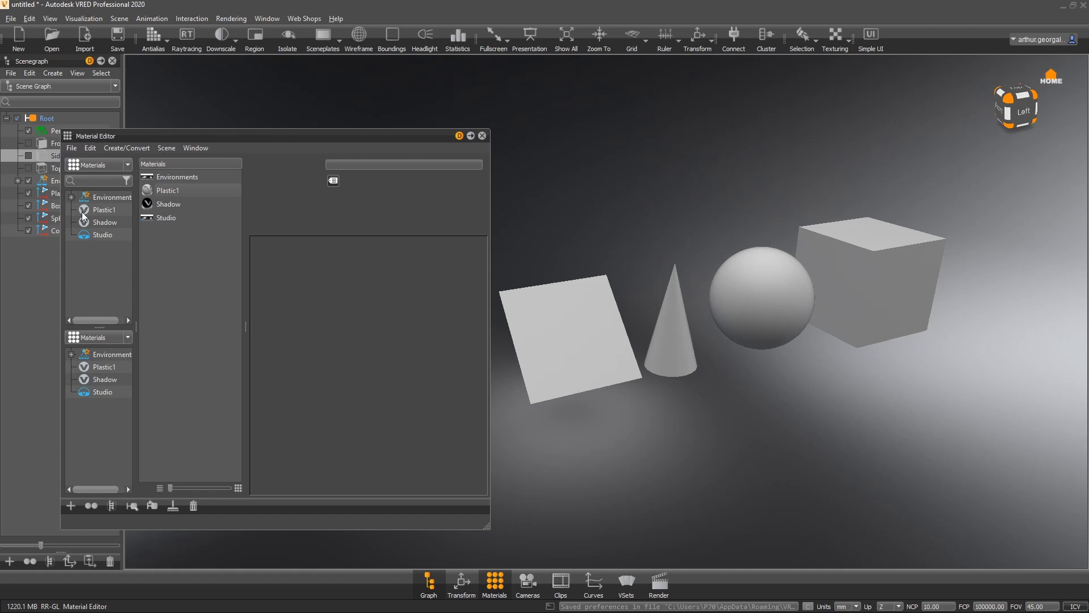
- Examine the lower tree's view options and the tag list of the Plastic1 material
click(83, 339)
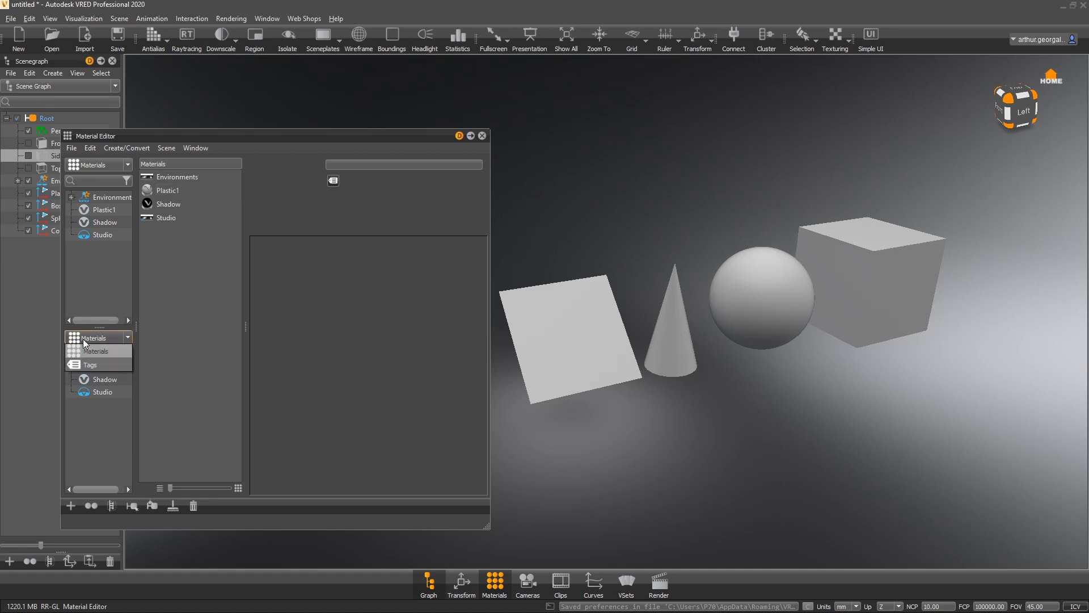
click(83, 339)
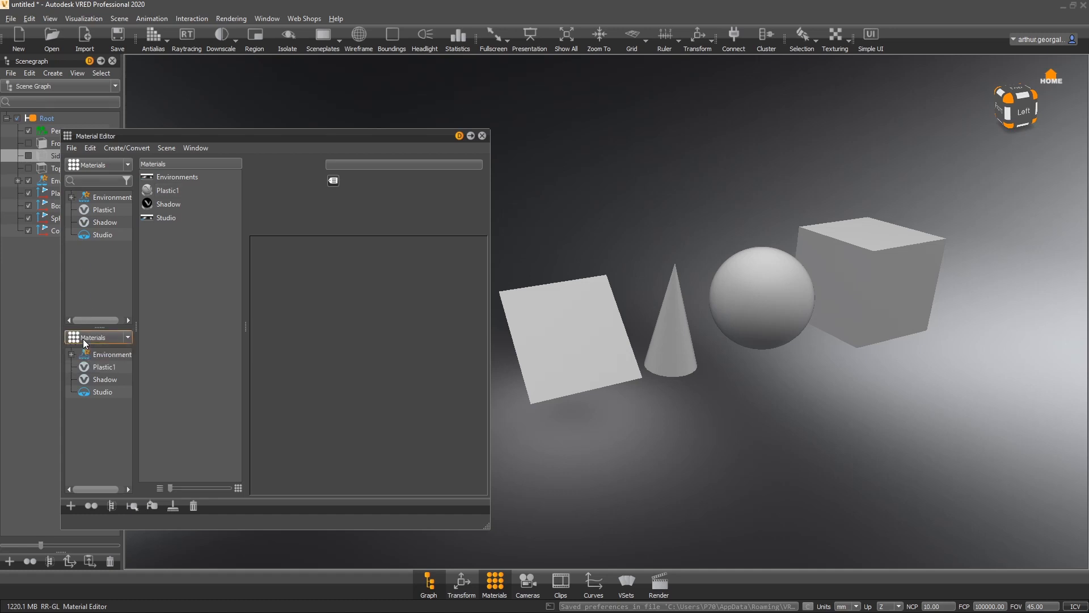
click(162, 193)
click(333, 180)
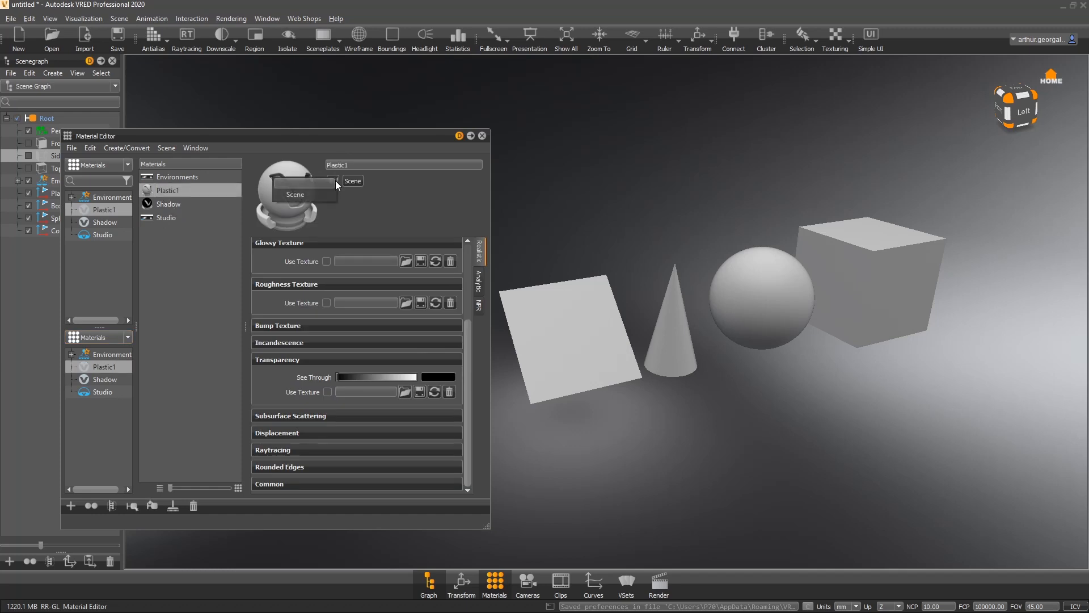
click(146, 251)
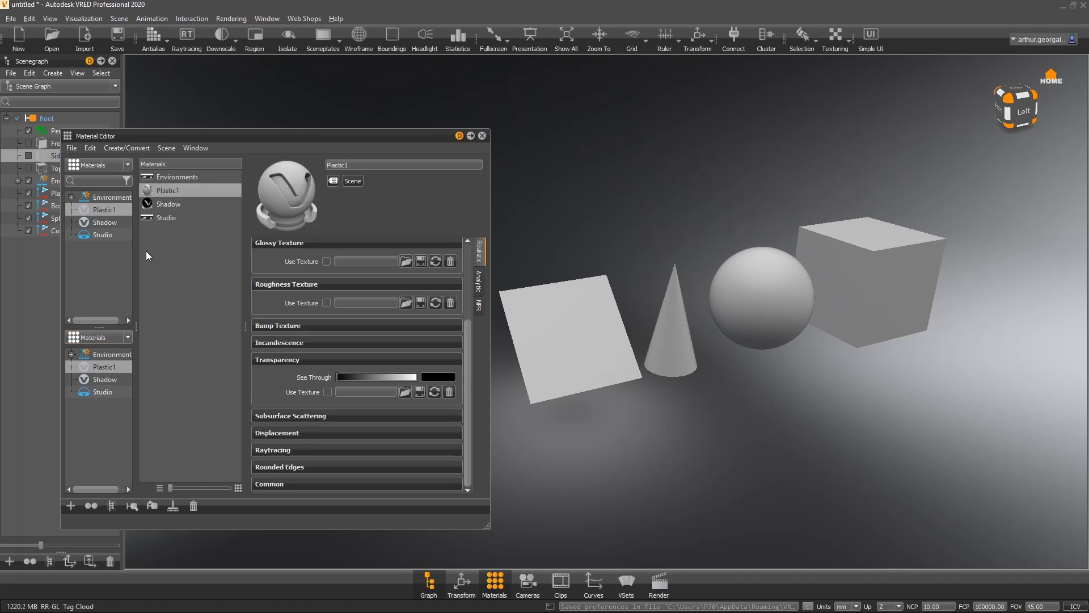
- Switch the upper material tree to the Tags view and back to Materials
click(110, 165)
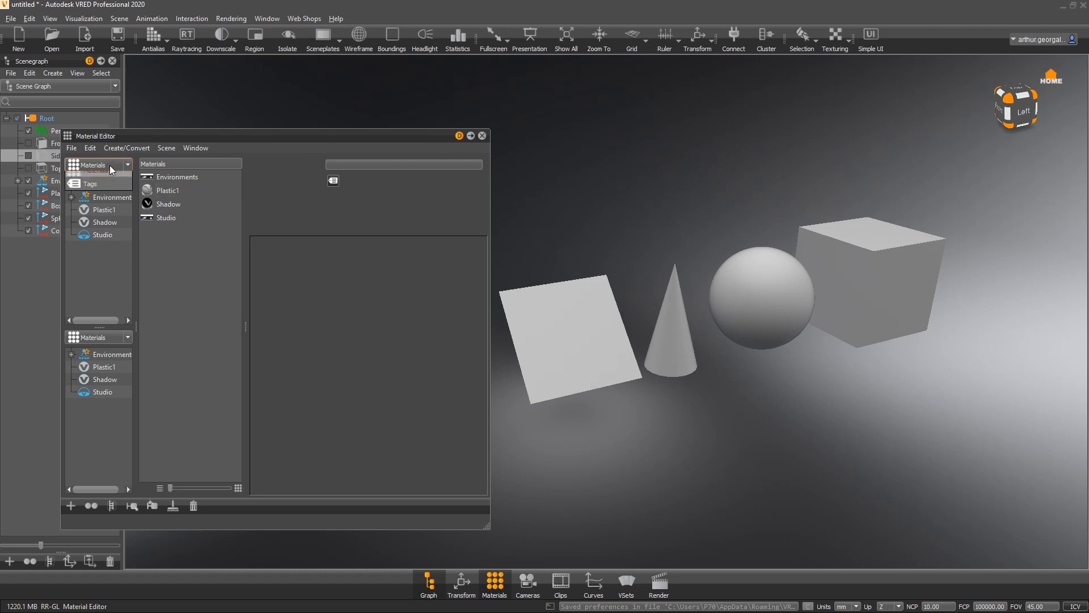
click(103, 190)
click(71, 181)
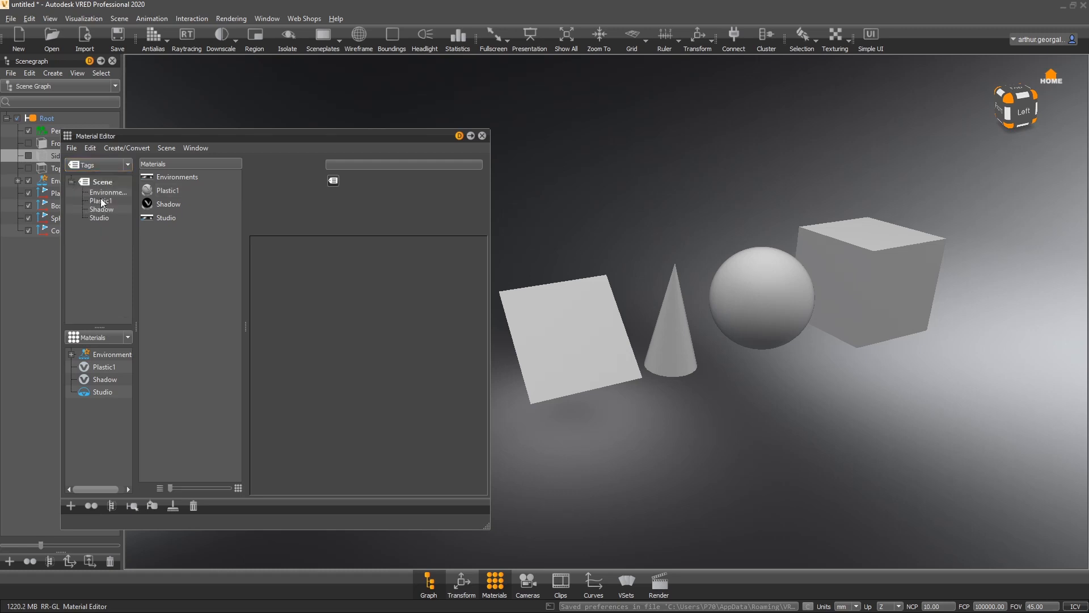
click(97, 164)
click(86, 181)
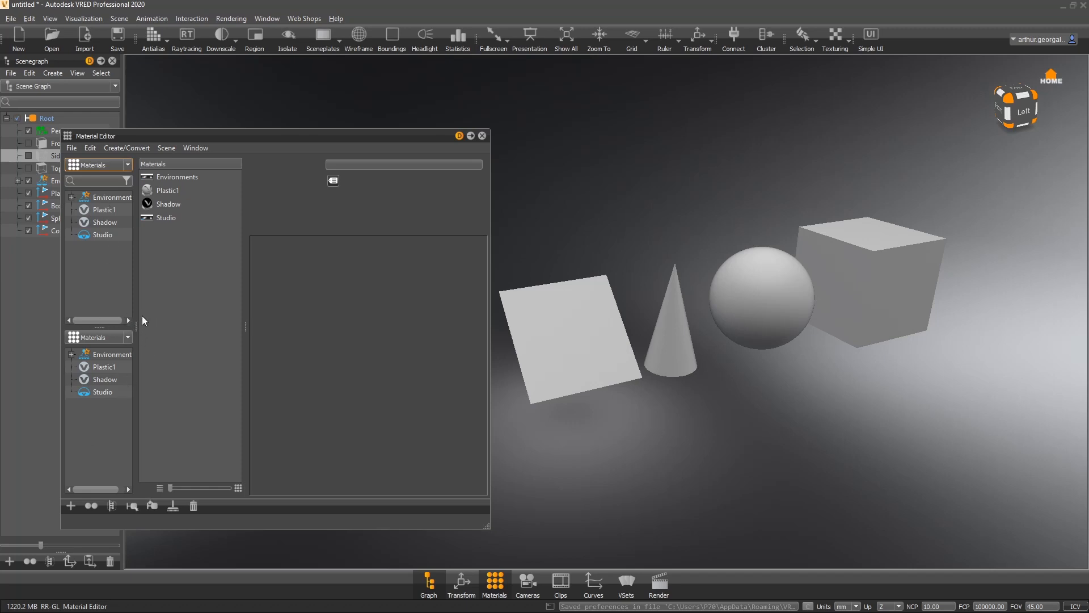
- Collapse the lower material tree pane so the upper tree fills the column
right_click(100, 444)
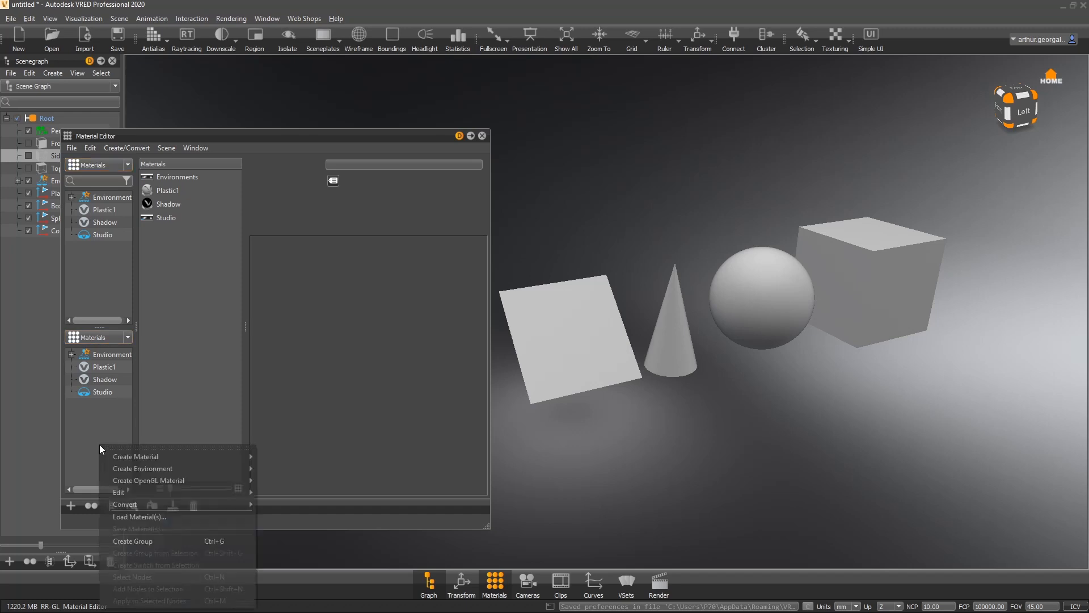
click(85, 414)
drag(95, 328, 100, 586)
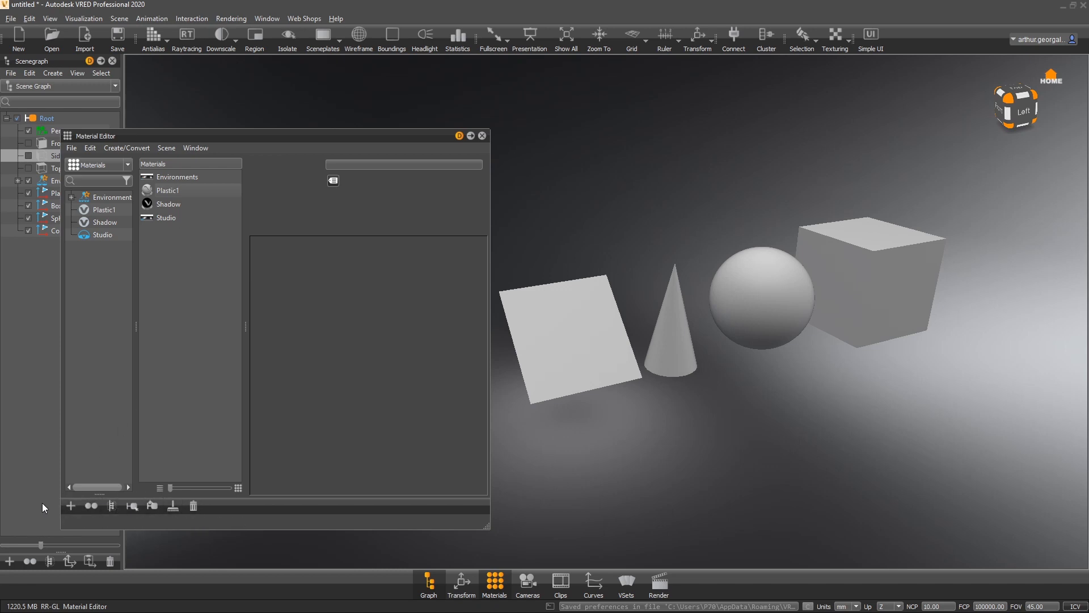
- Browse the Create menu's material and environment types without creating one
click(71, 506)
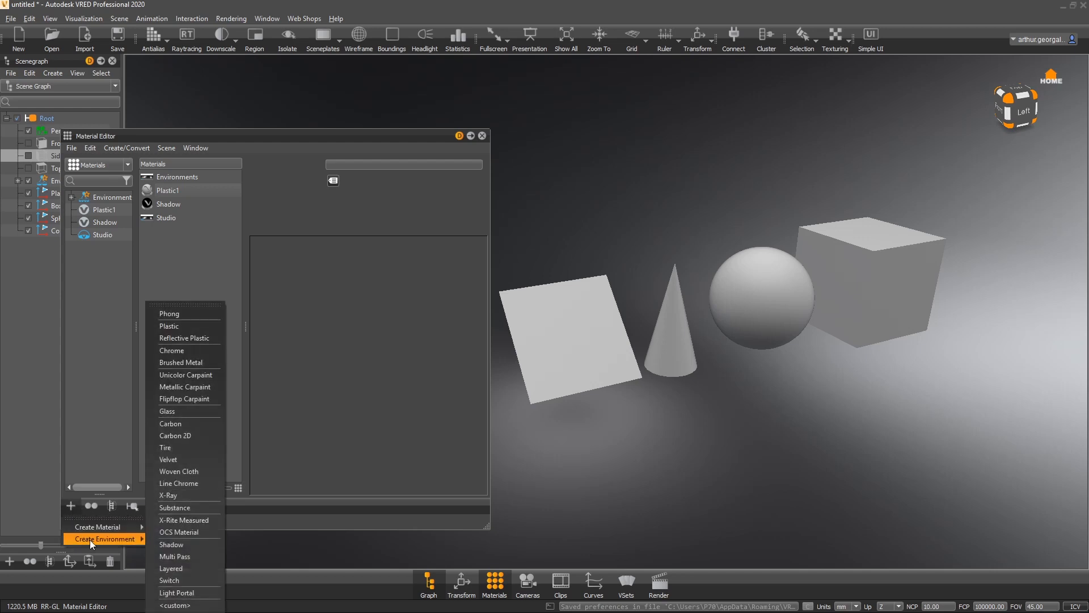
mouse_move(91, 542)
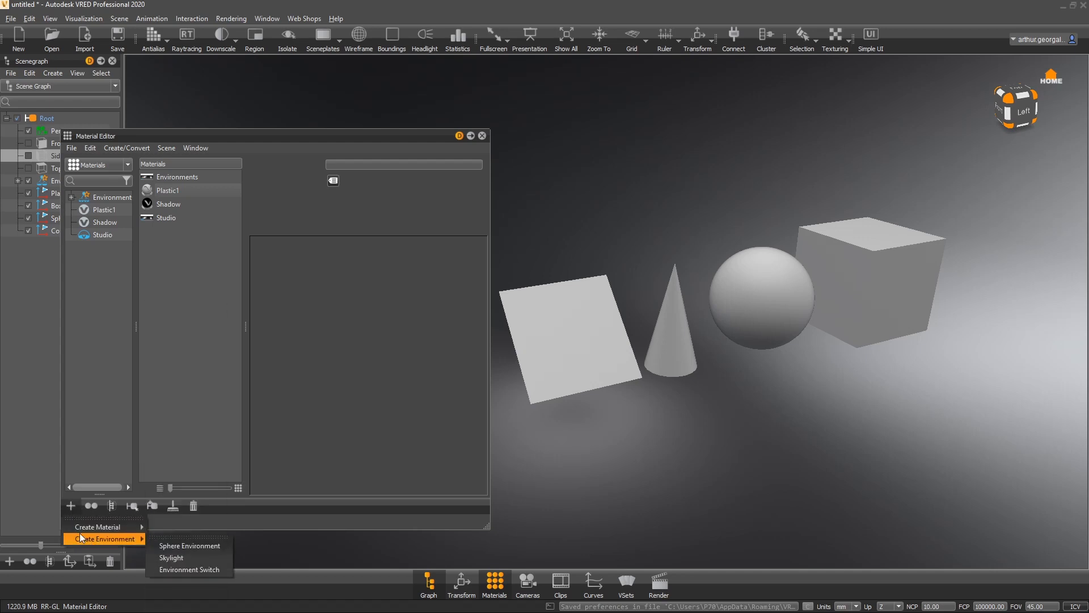
click(86, 501)
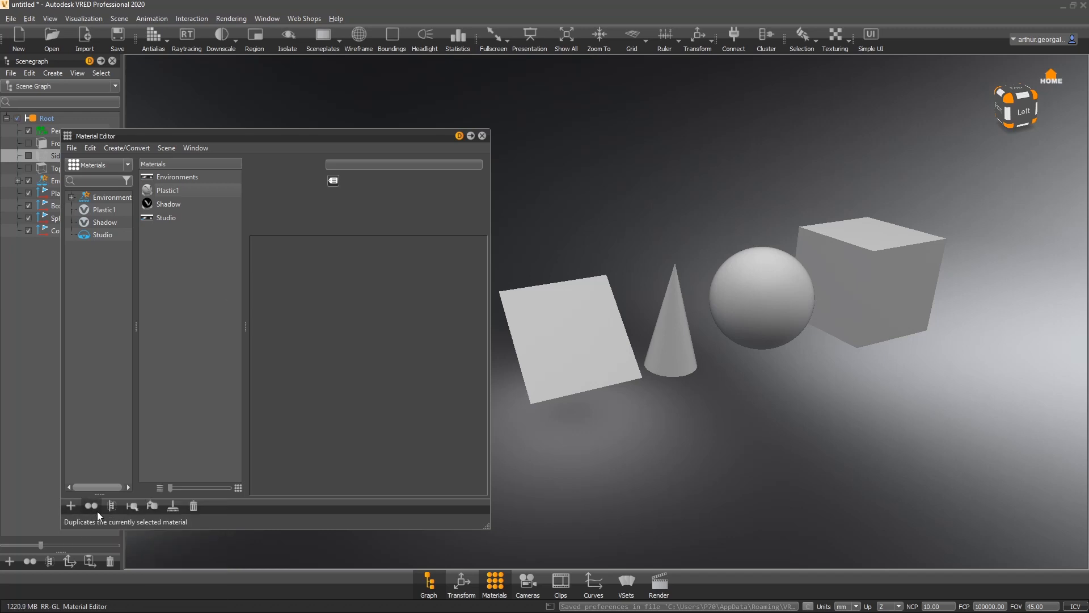
- Duplicate the Plastic1 material twice
click(170, 192)
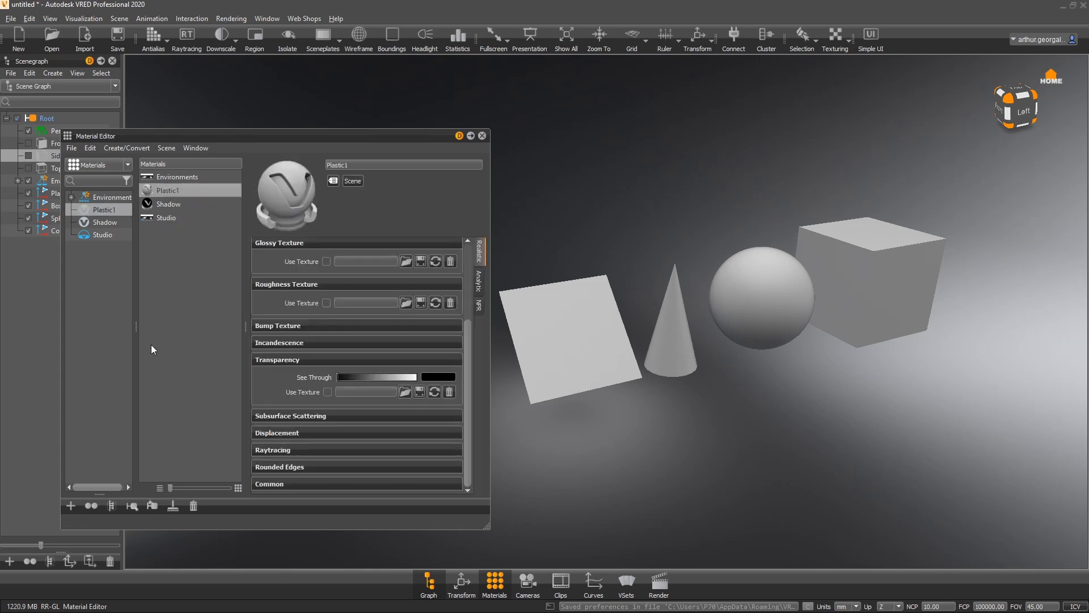
click(91, 505)
click(91, 505)
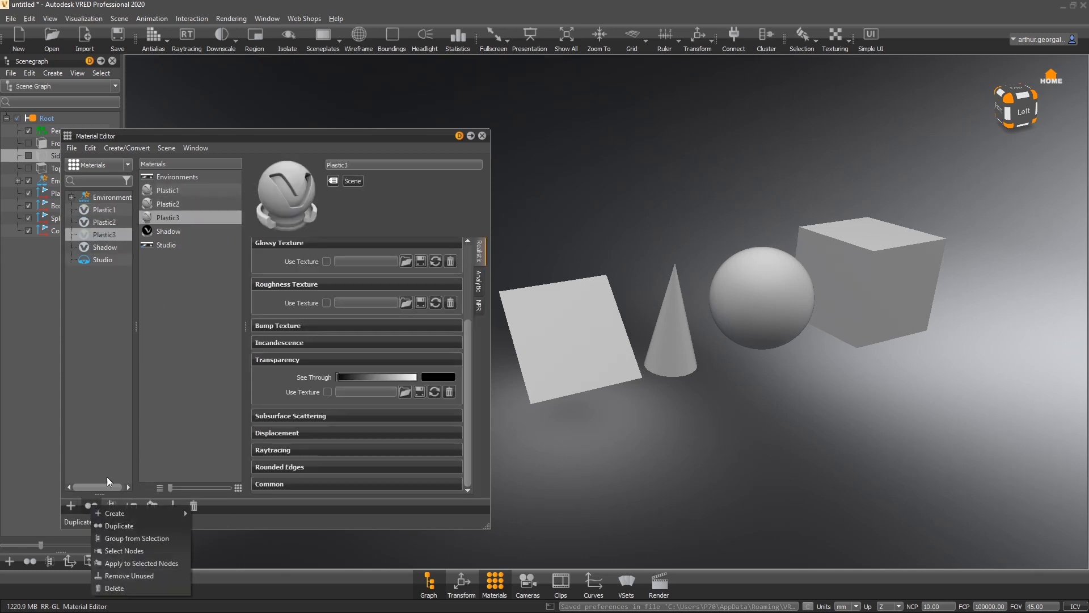
- Select all scene nodes that use the Plastic1 material
right_click(176, 217)
click(159, 317)
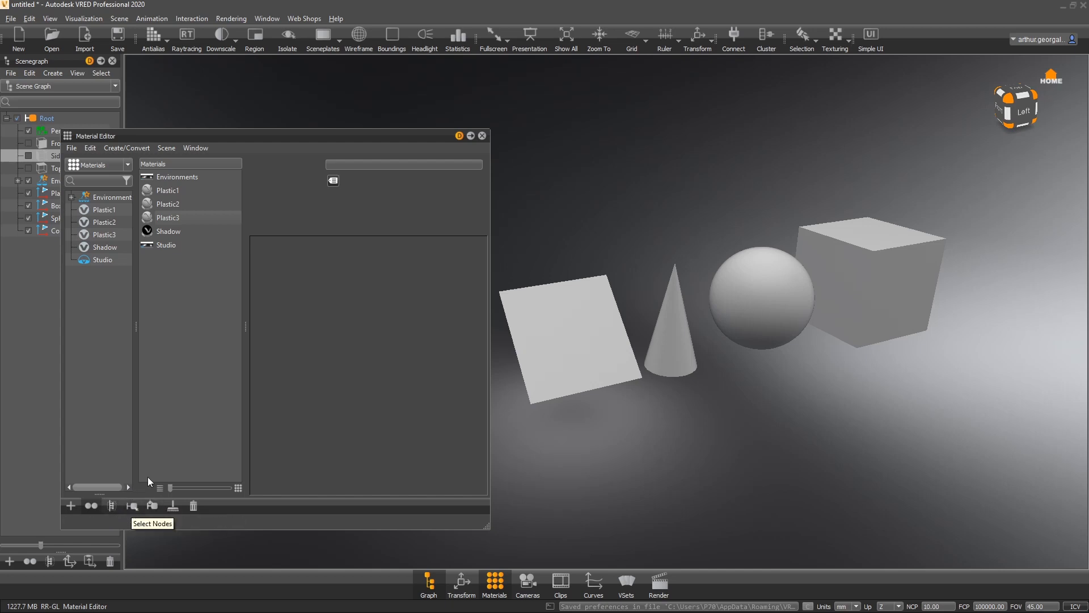
click(177, 191)
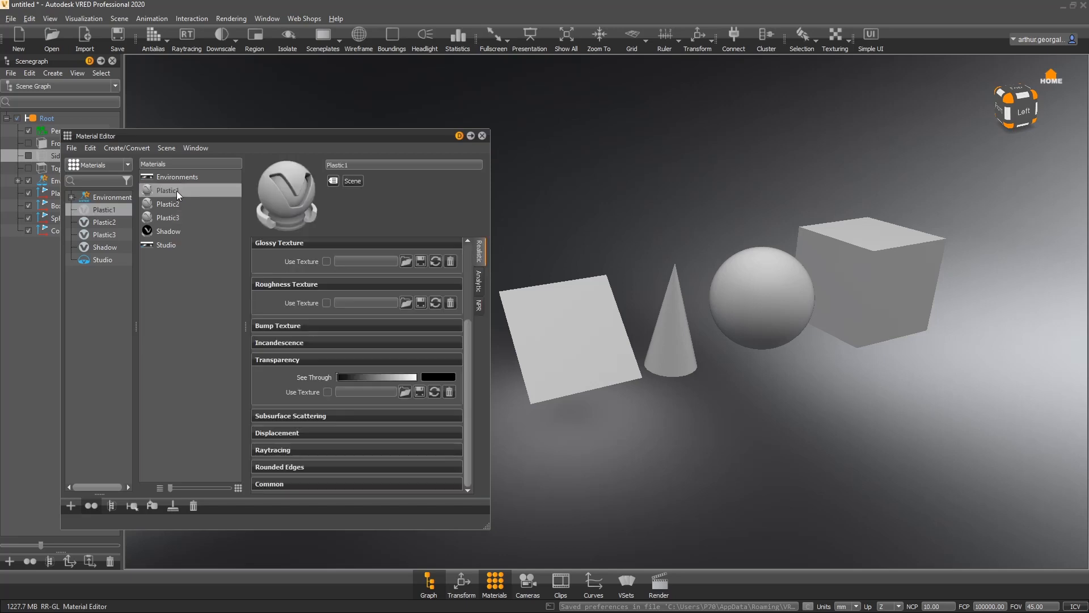
drag(230, 135, 270, 91)
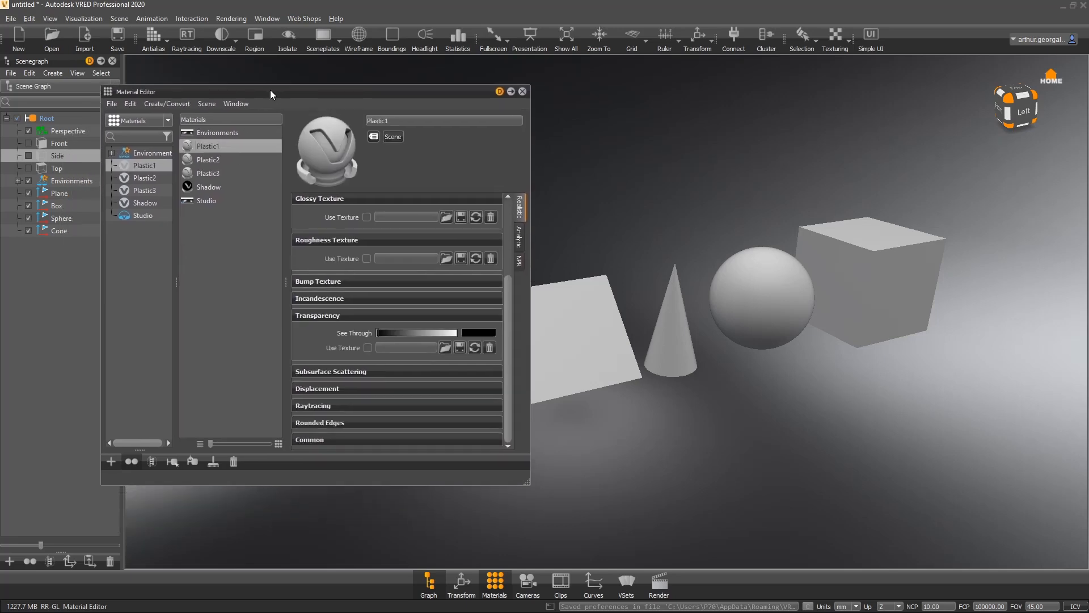
click(172, 462)
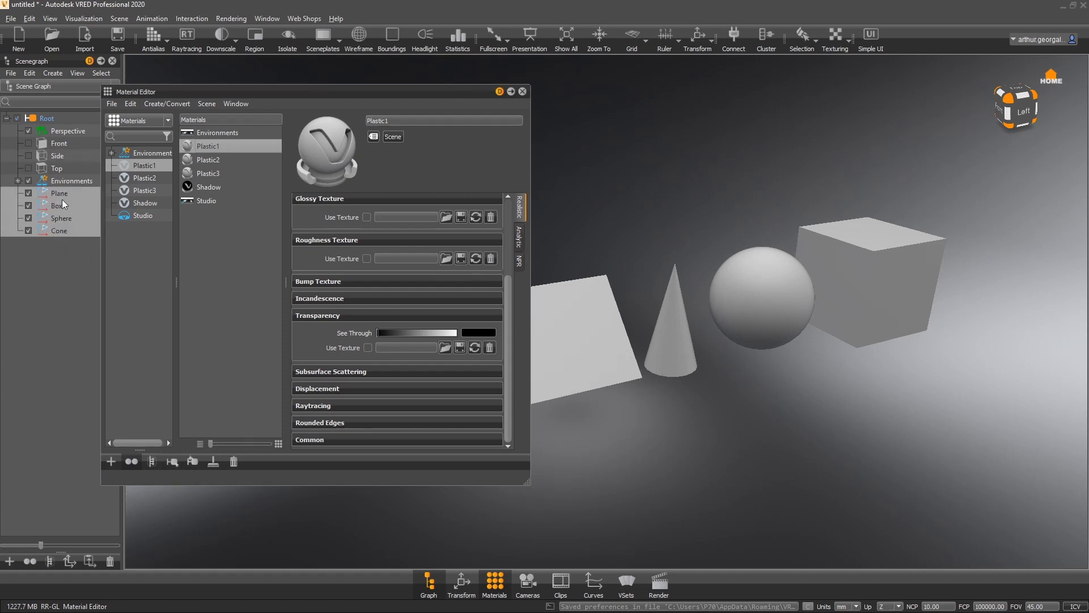
- Turn on bounding box display for the selected objects
click(391, 35)
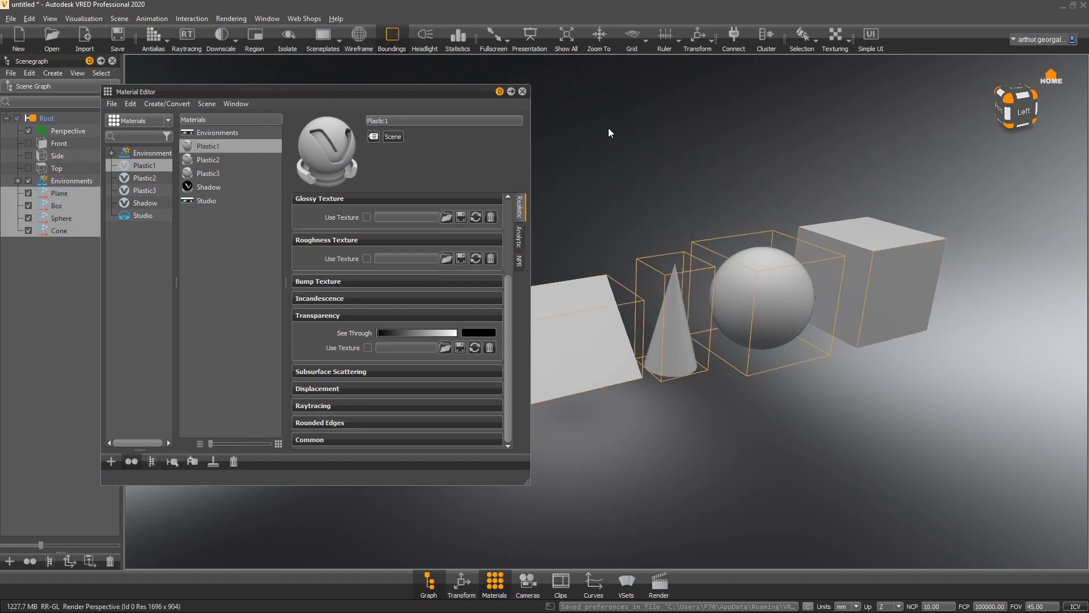
drag(959, 331, 737, 323)
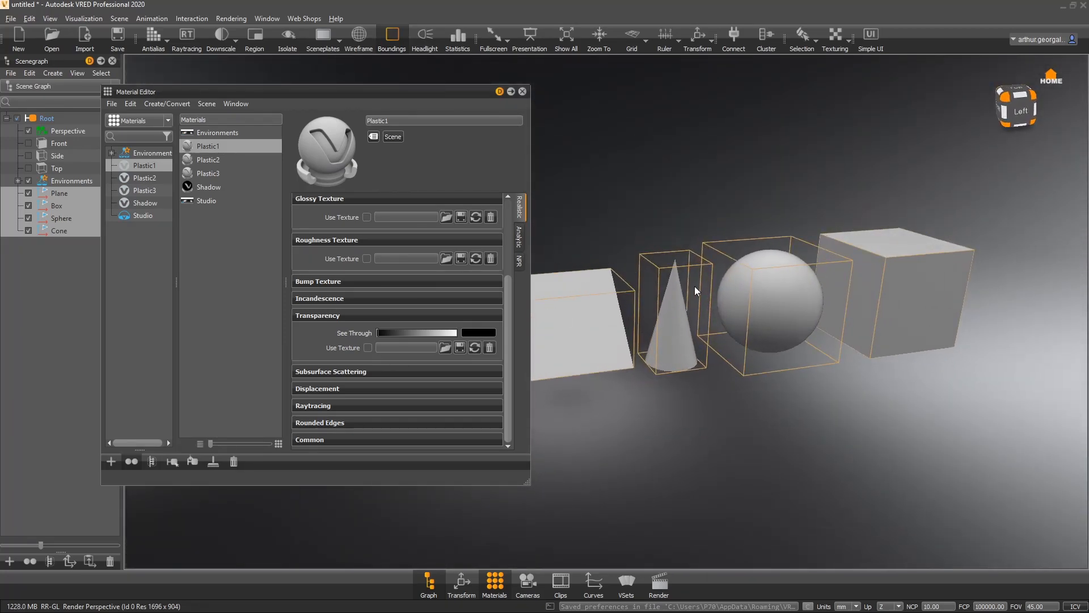
- Select the Plastic3 material to view its properties
click(219, 233)
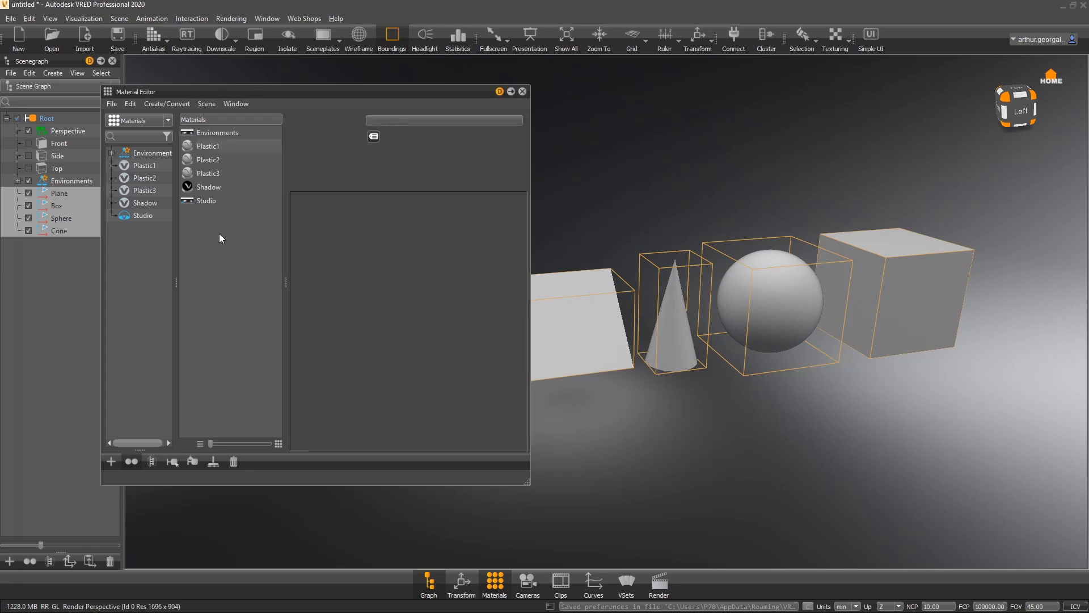
click(205, 173)
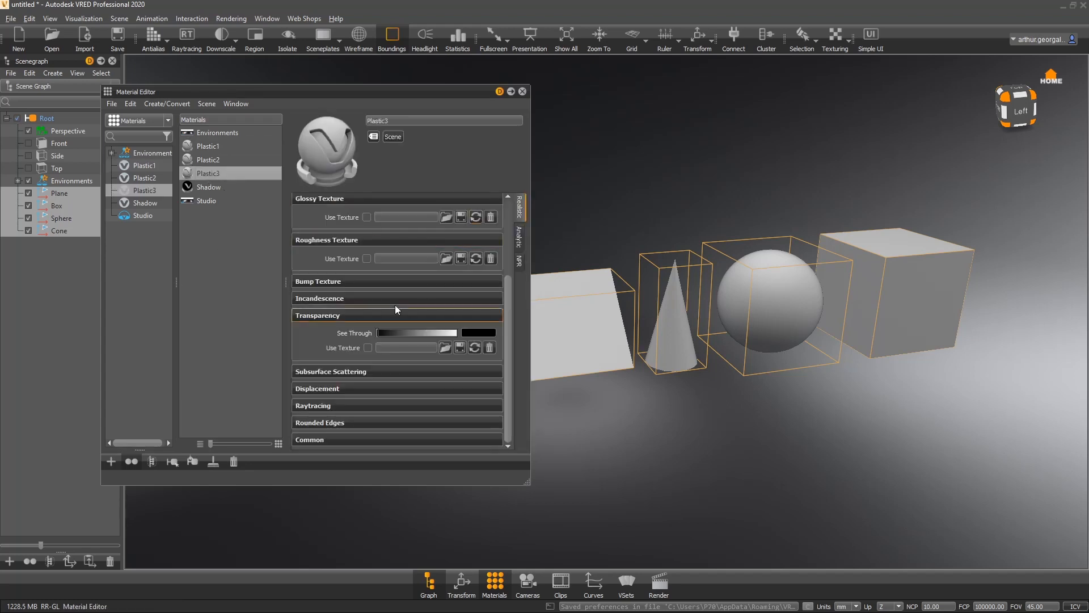
- Set Plastic3's diffuse color to black and assign Plastic3 to the sphere
scroll(340, 244, up, 3)
drag(433, 217, 337, 217)
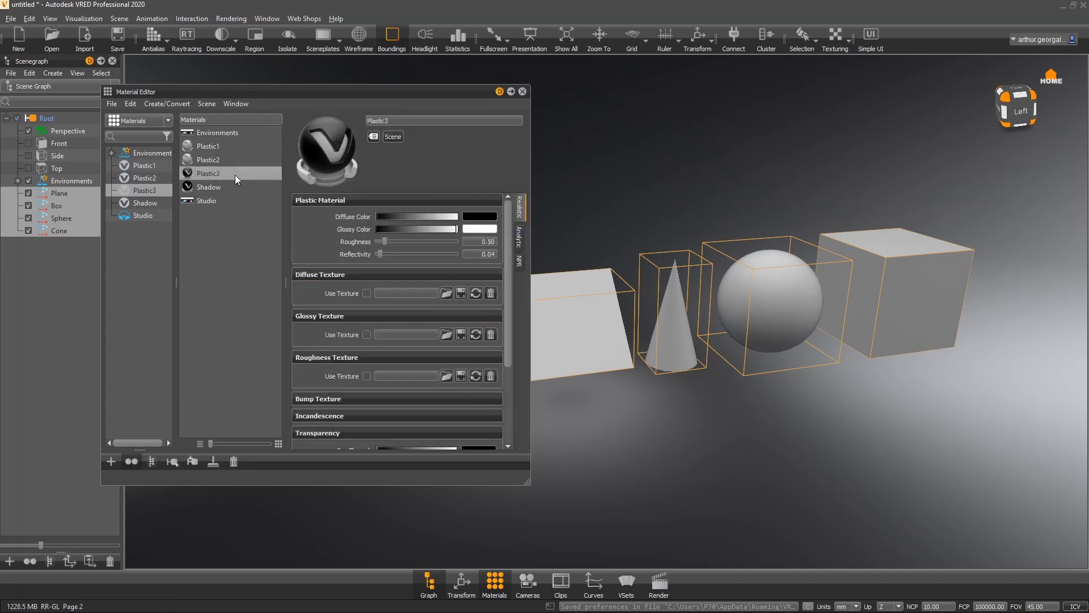
drag(235, 175, 747, 281)
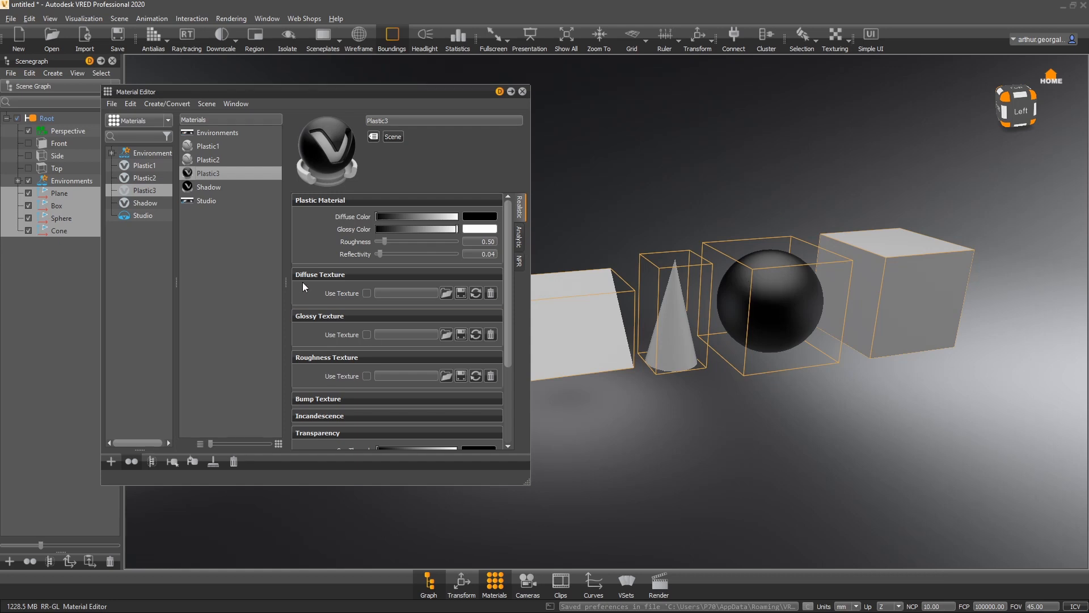
- Select all scene nodes that use the Plastic1 material
click(216, 253)
click(211, 150)
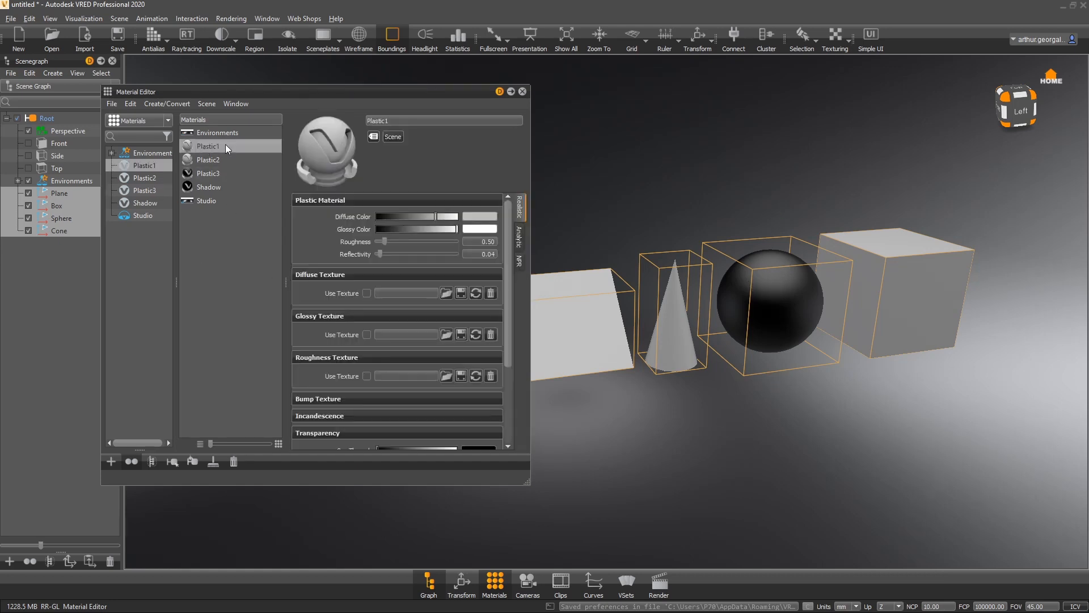
click(170, 463)
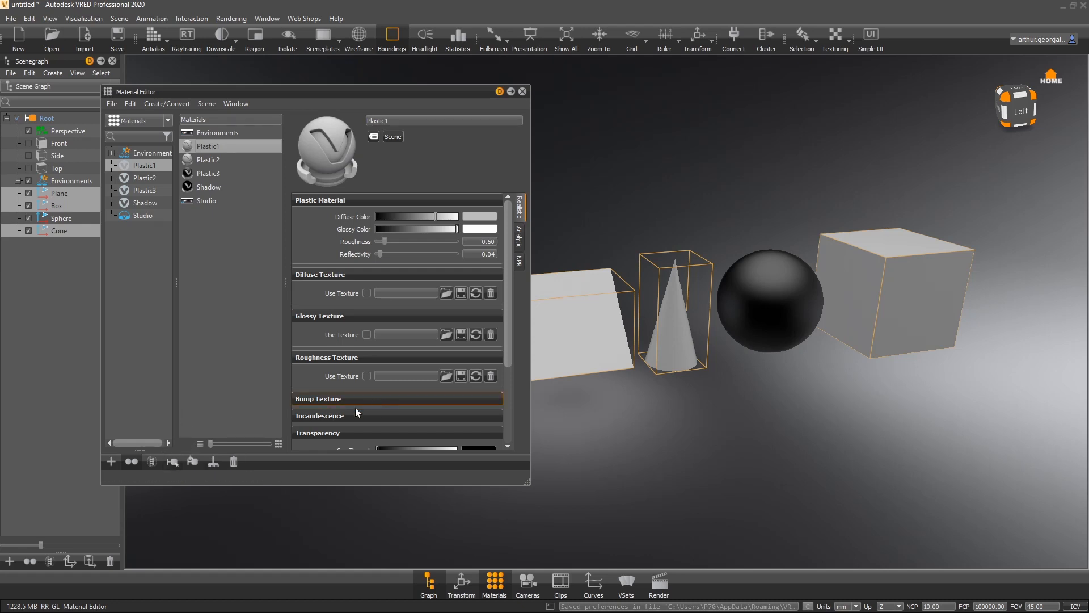
middle_drag(739, 288, 772, 319)
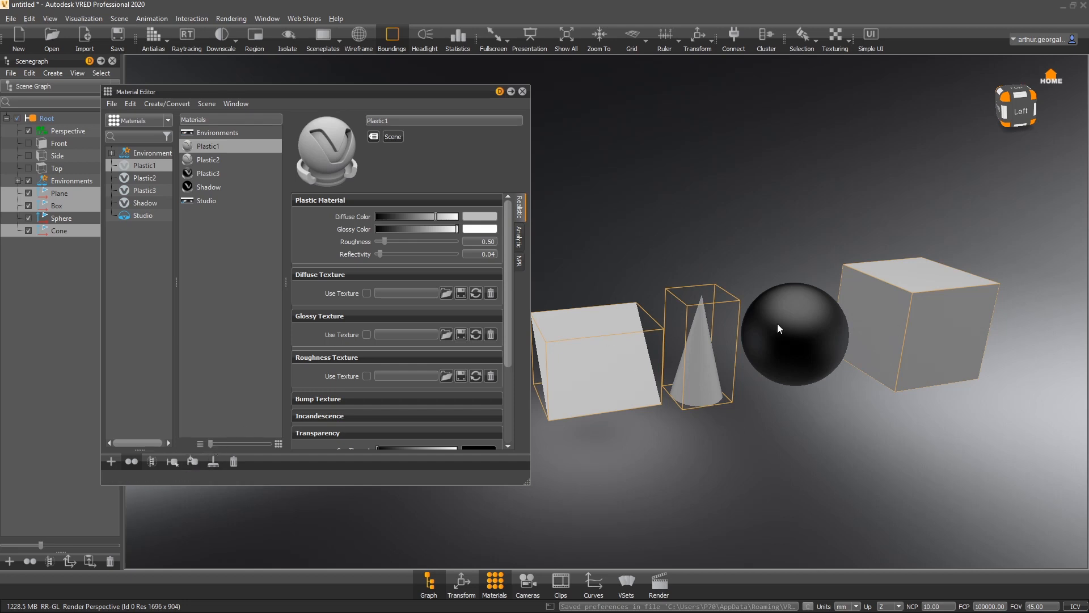
- Apply Plastic3 to the selected plane, box and cone
click(220, 173)
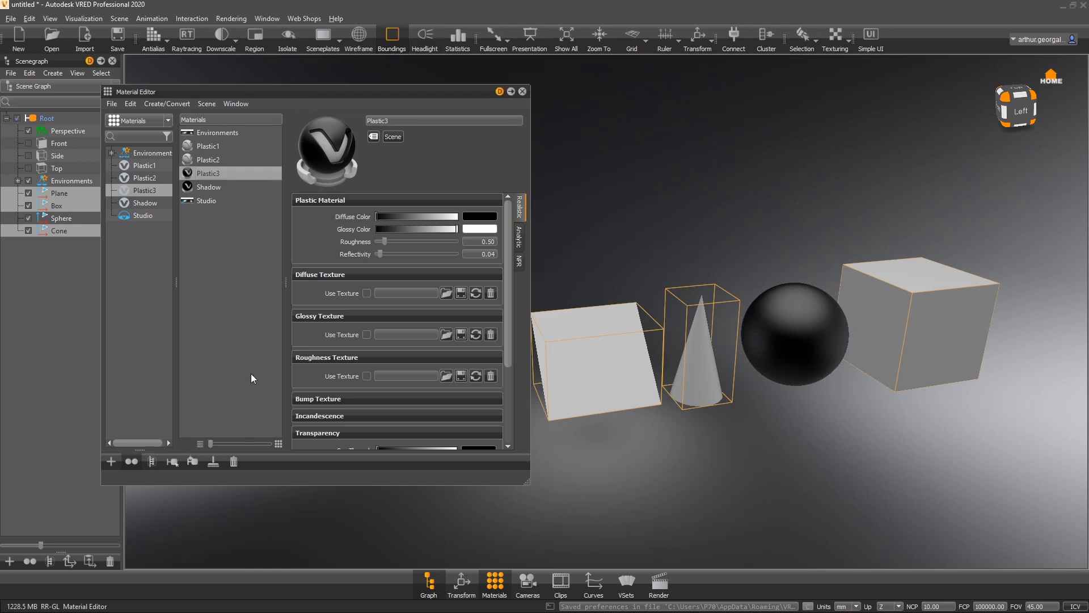
click(193, 461)
alt+drag(757, 386, 519, 282)
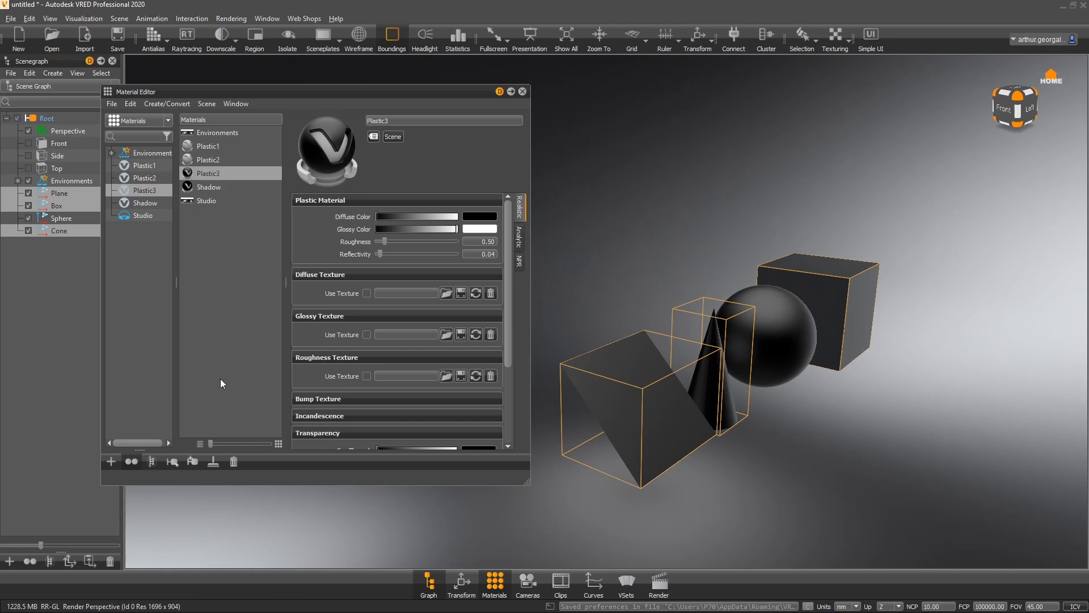
- Remove all unused materials and clear the scene node selection
click(214, 462)
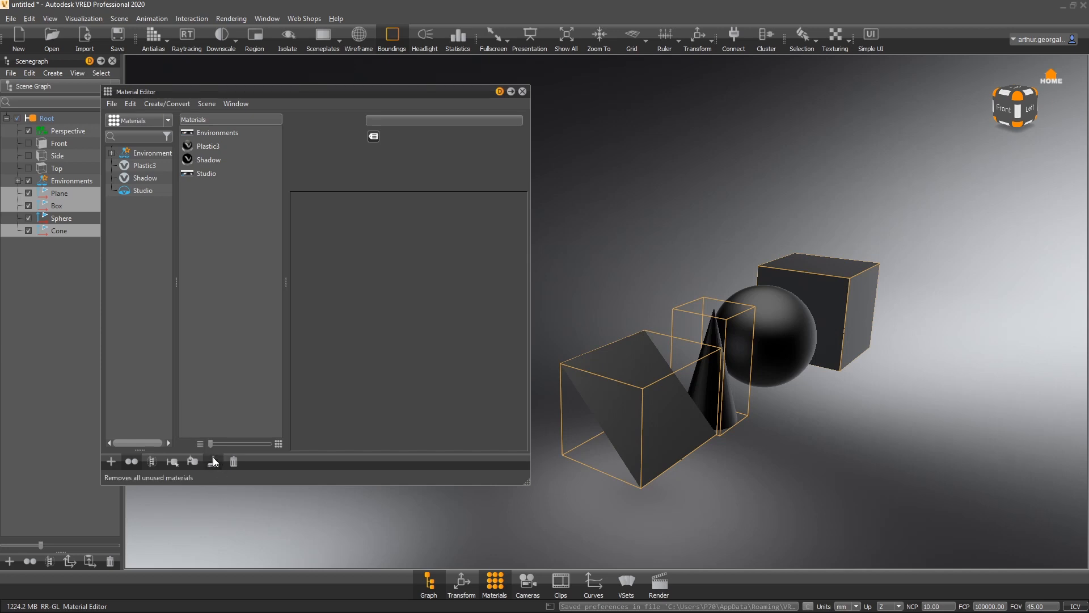
click(26, 321)
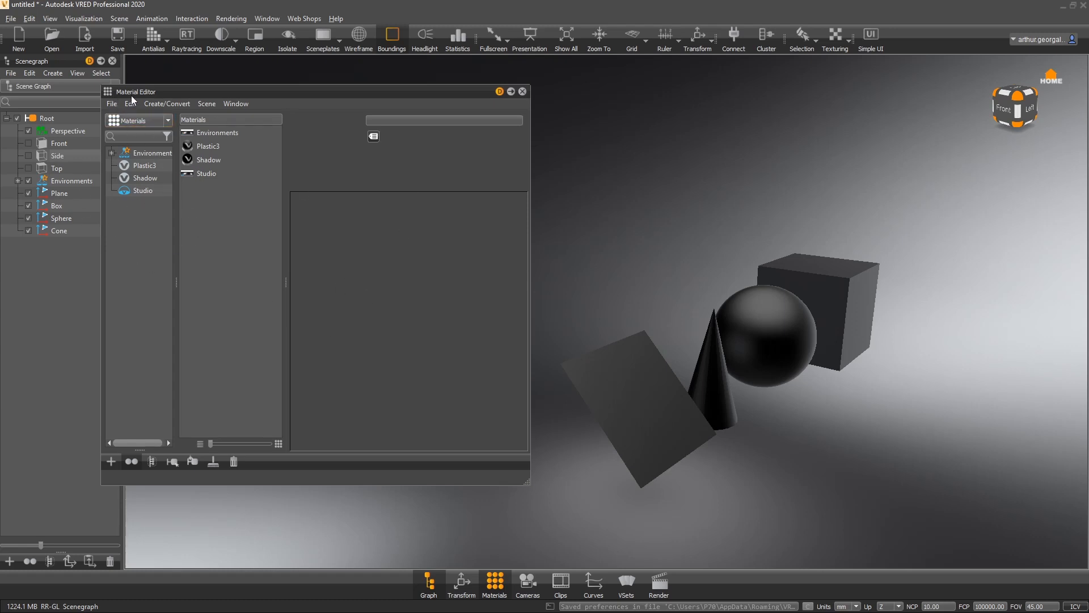
- Hide the Groups, Tags pane of the Material Editor
click(231, 104)
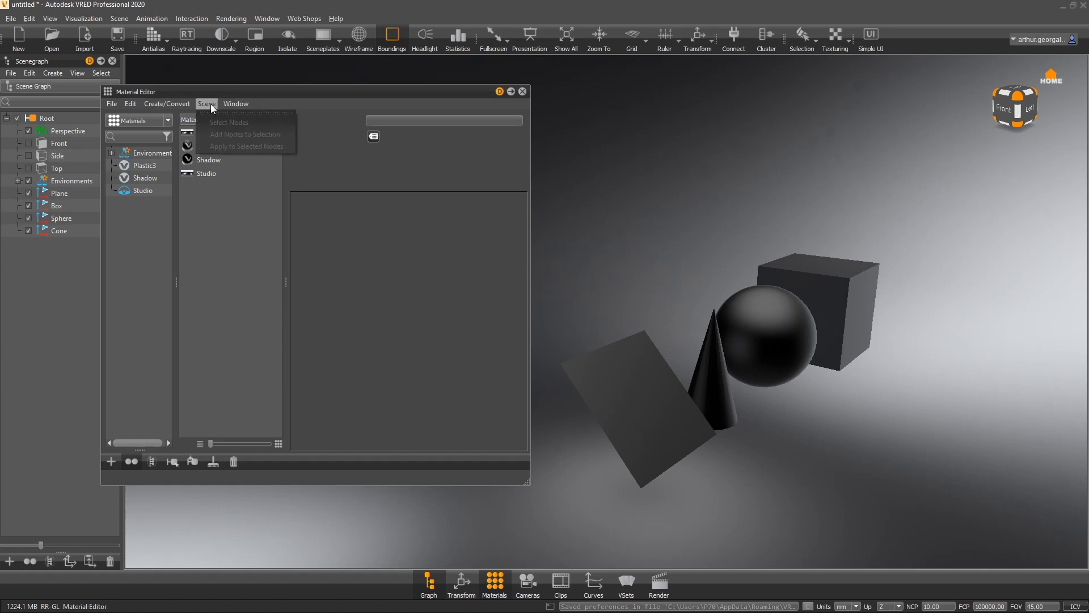
click(244, 122)
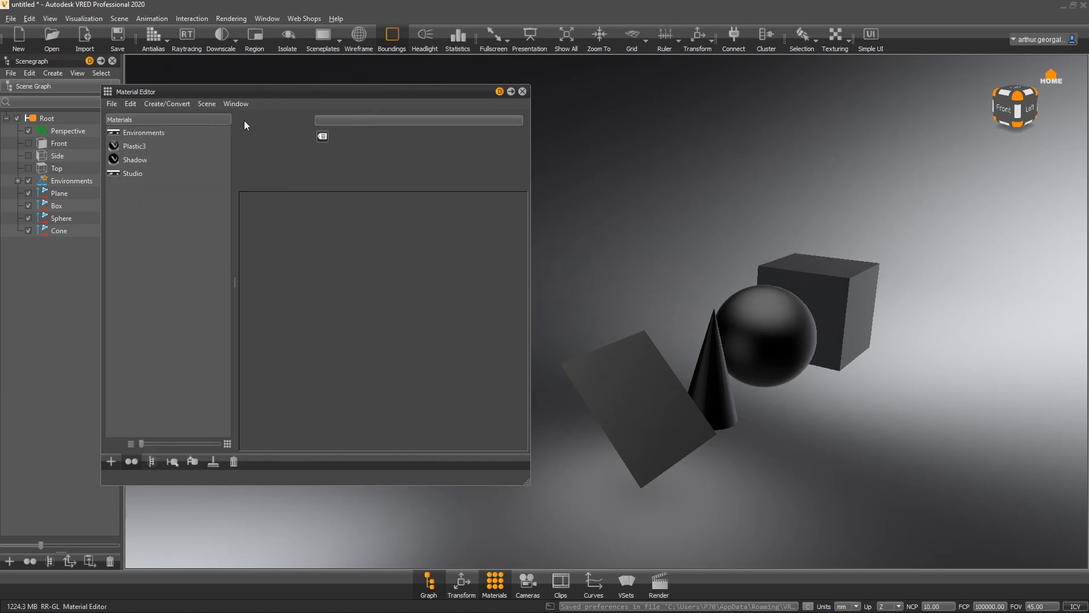
- Toggle the Attributes pane off and back on
click(228, 104)
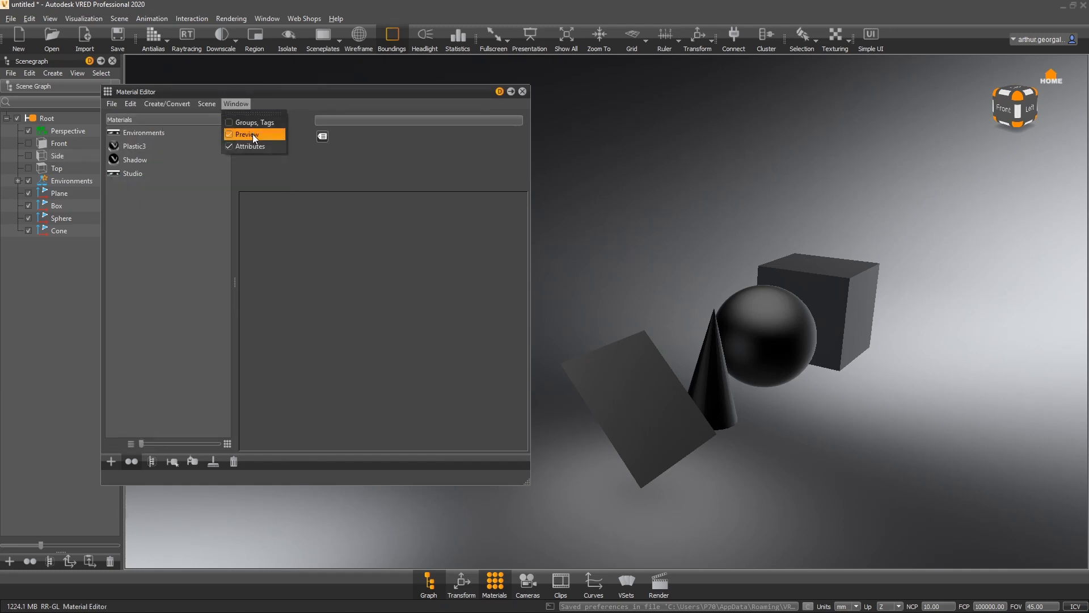
click(239, 144)
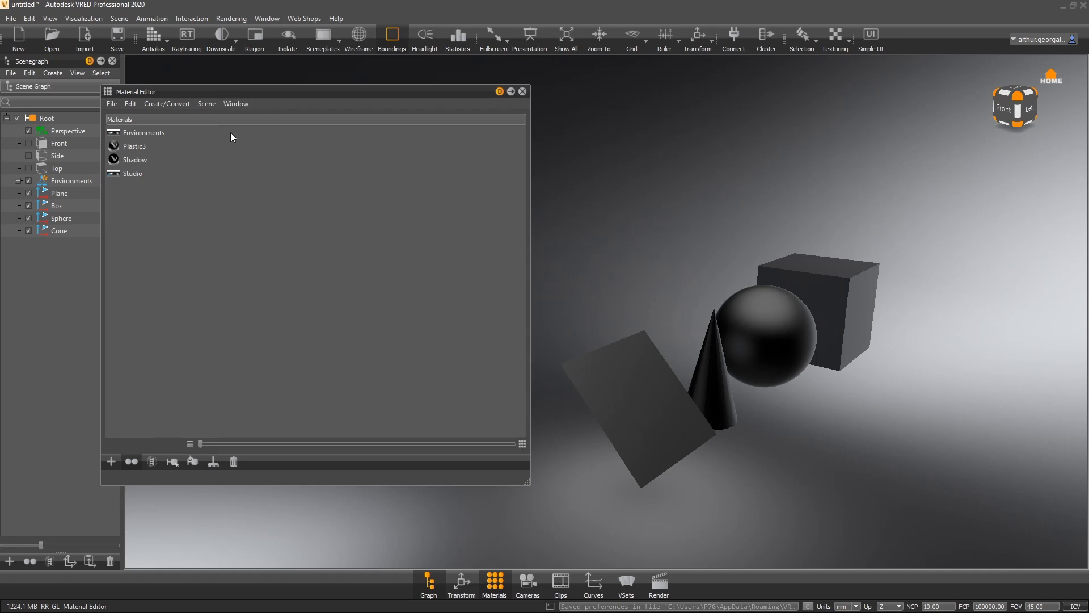
click(237, 101)
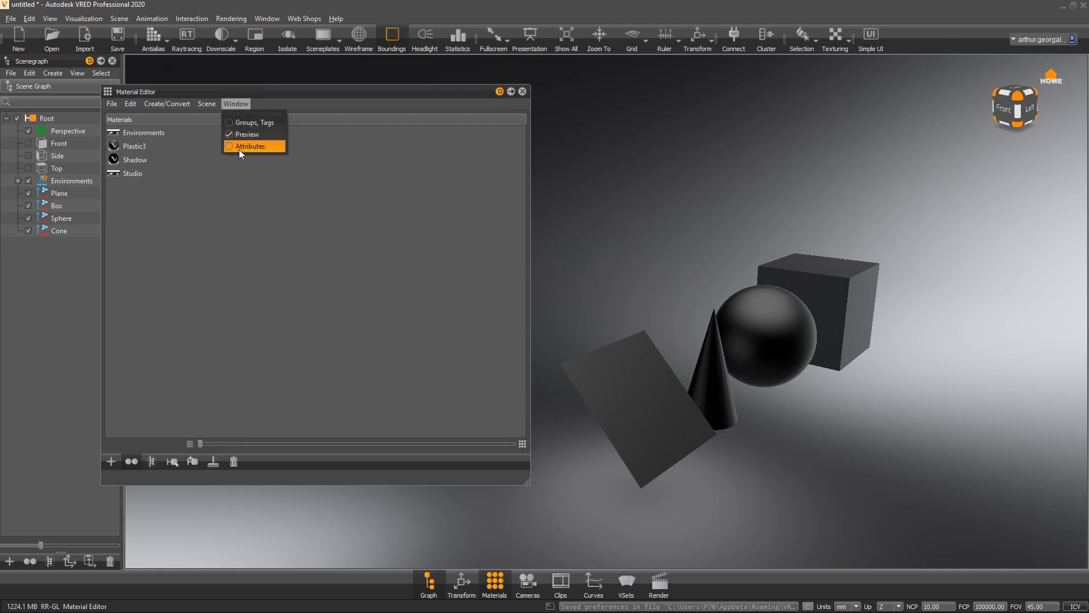
click(240, 148)
click(243, 101)
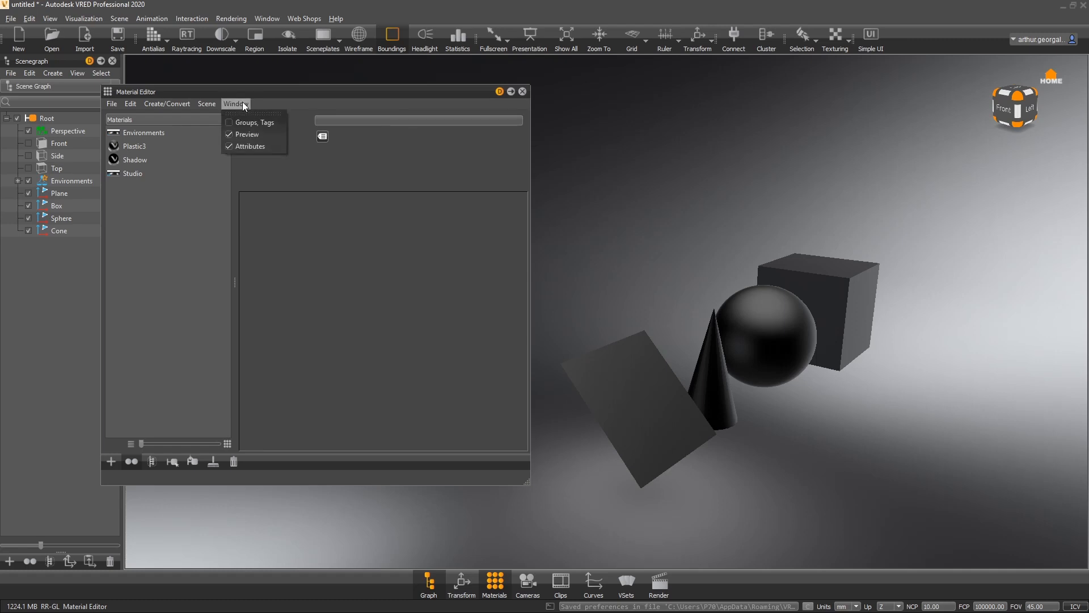
click(265, 123)
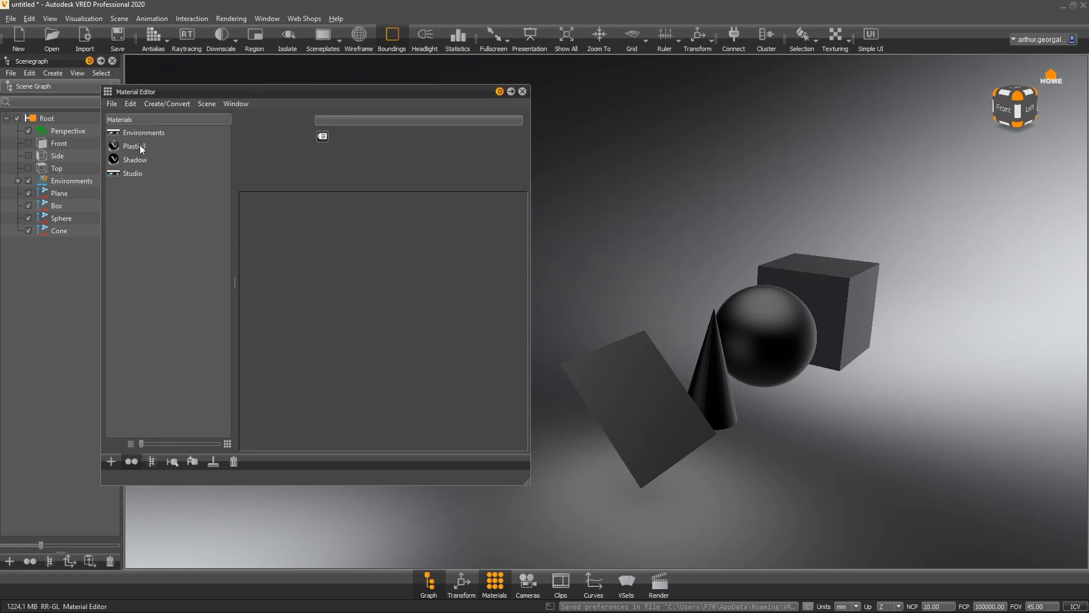
click(141, 148)
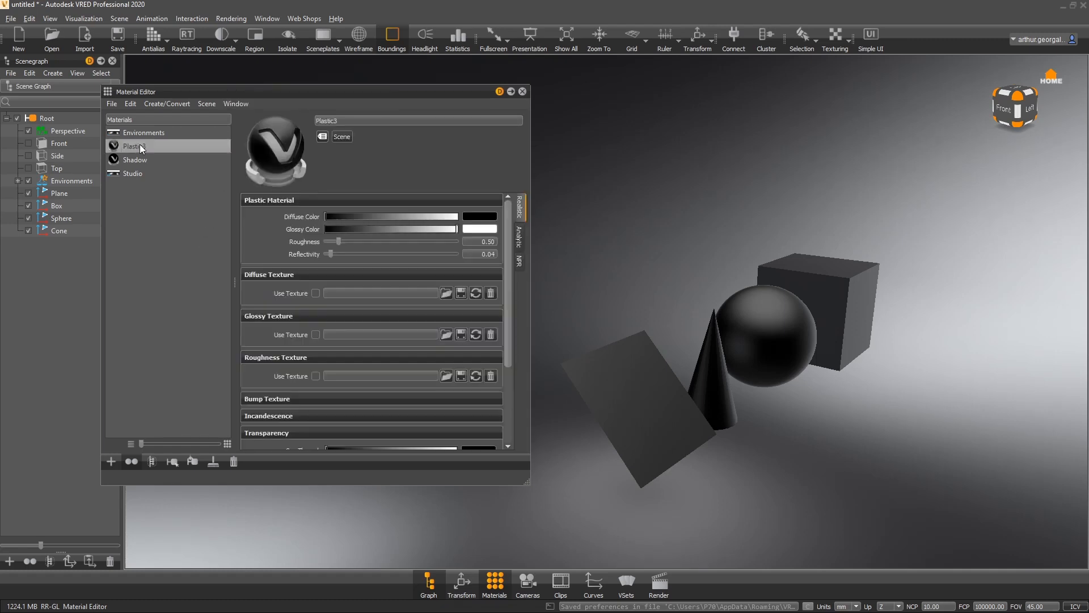
click(180, 216)
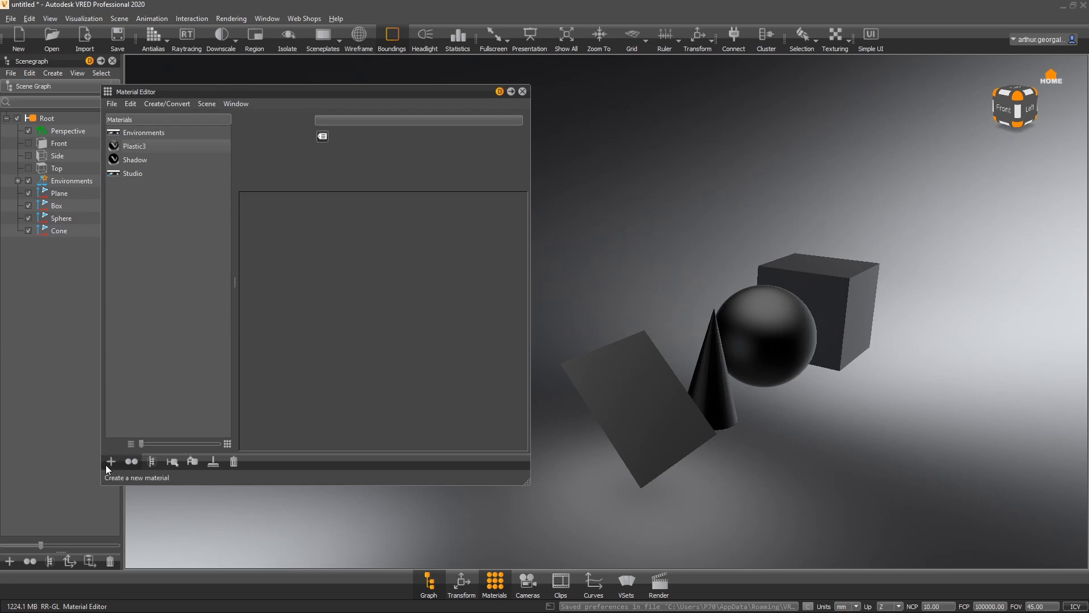
right_click(149, 262)
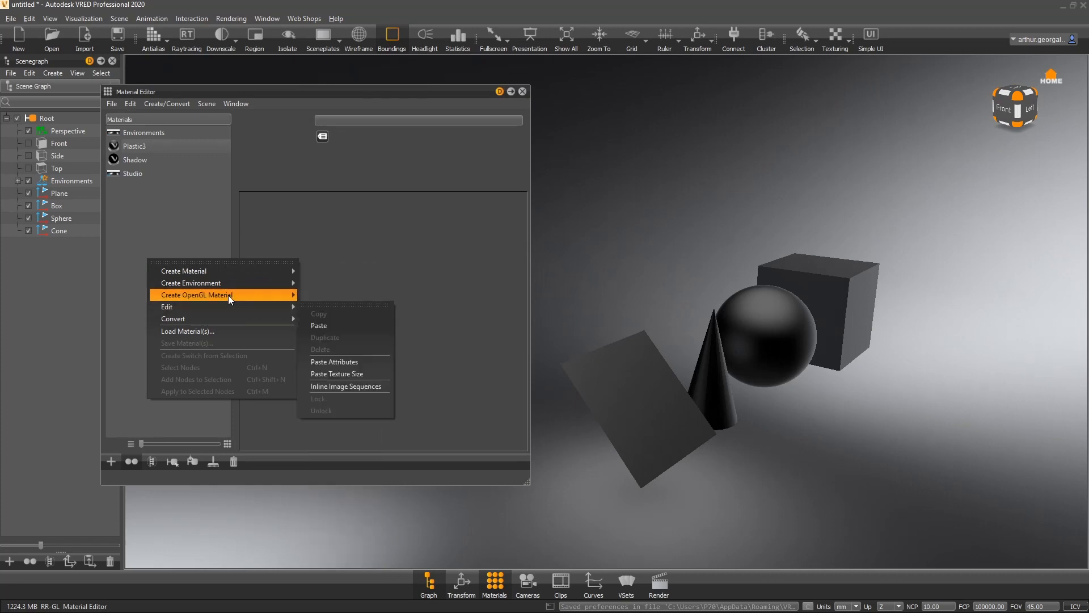
click(233, 264)
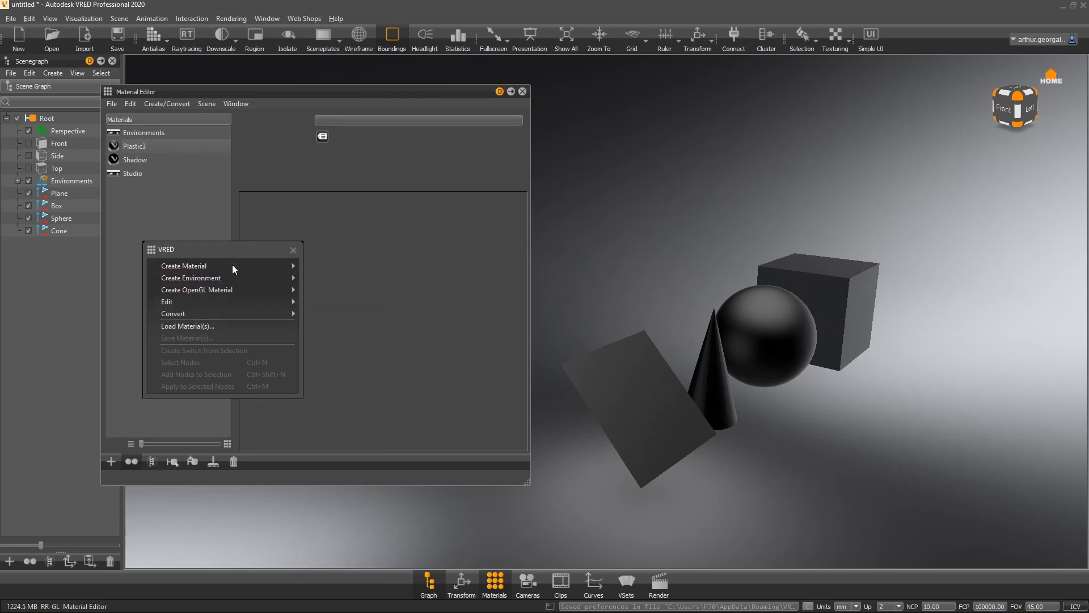
click(293, 250)
- Create a new Phong material
right_click(174, 216)
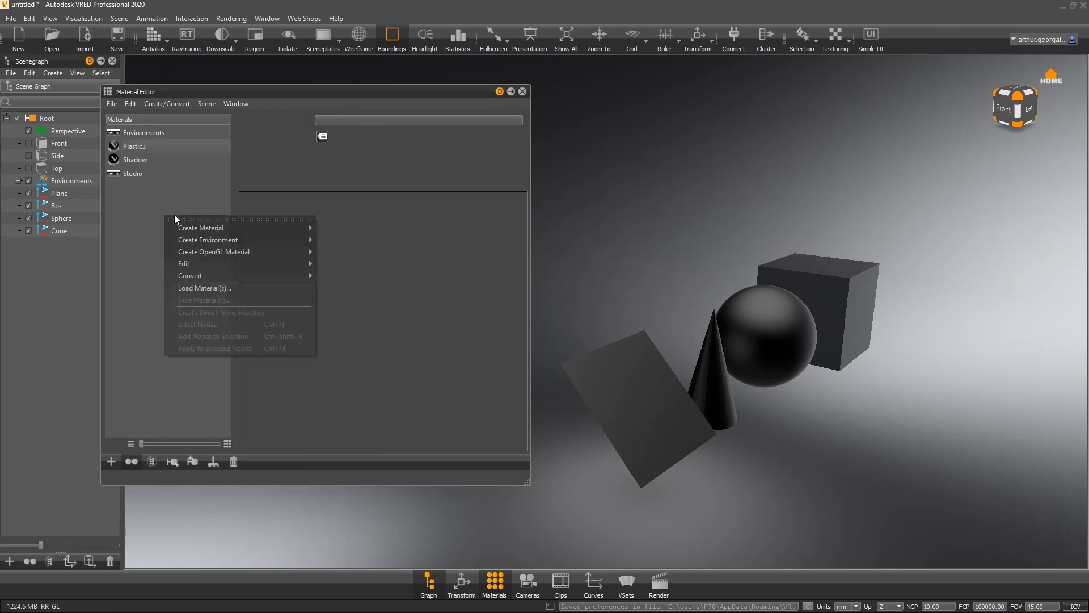
mouse_move(200, 228)
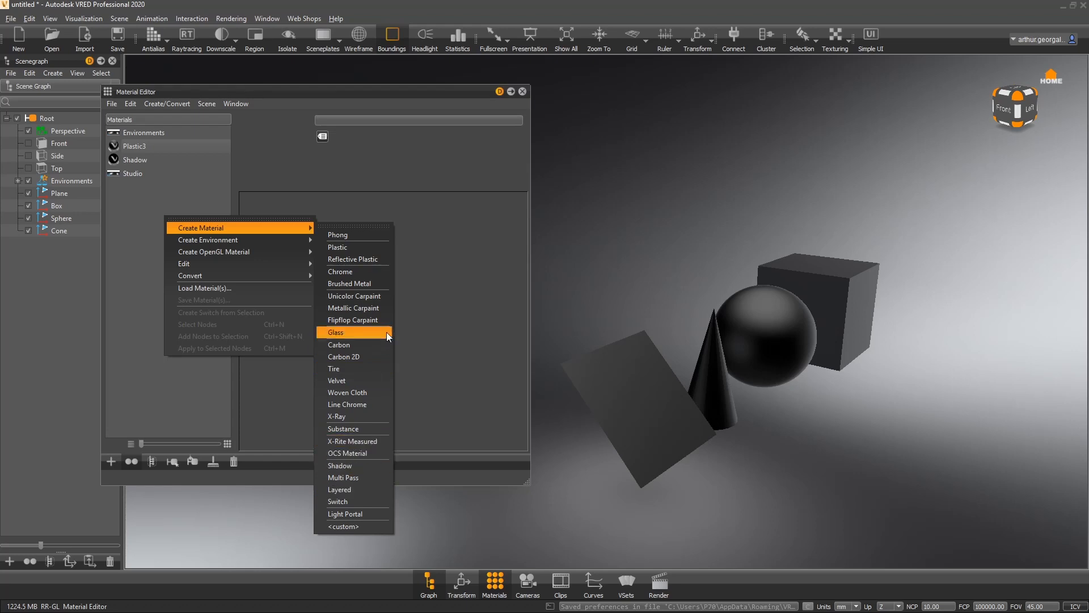
click(355, 236)
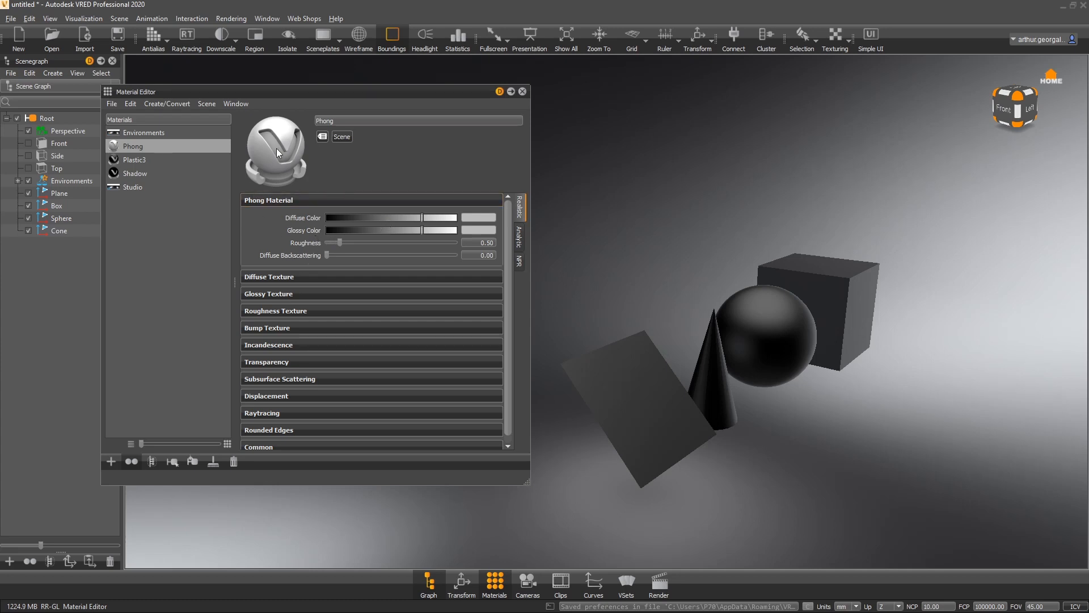
- Assign the Phong material to the sphere
scroll(312, 331, down, 1)
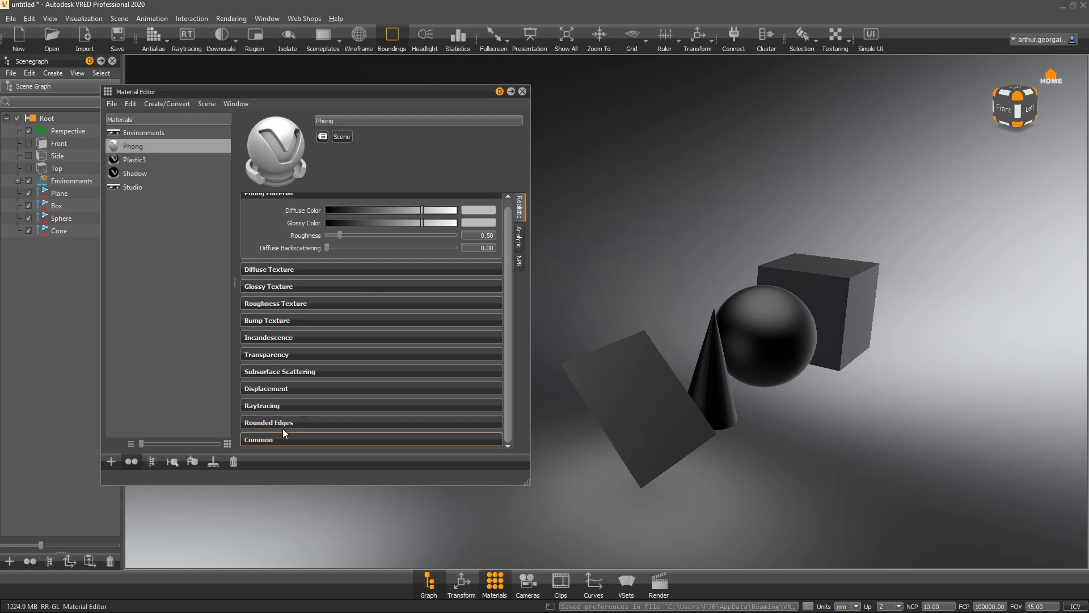
scroll(283, 425, up, 1)
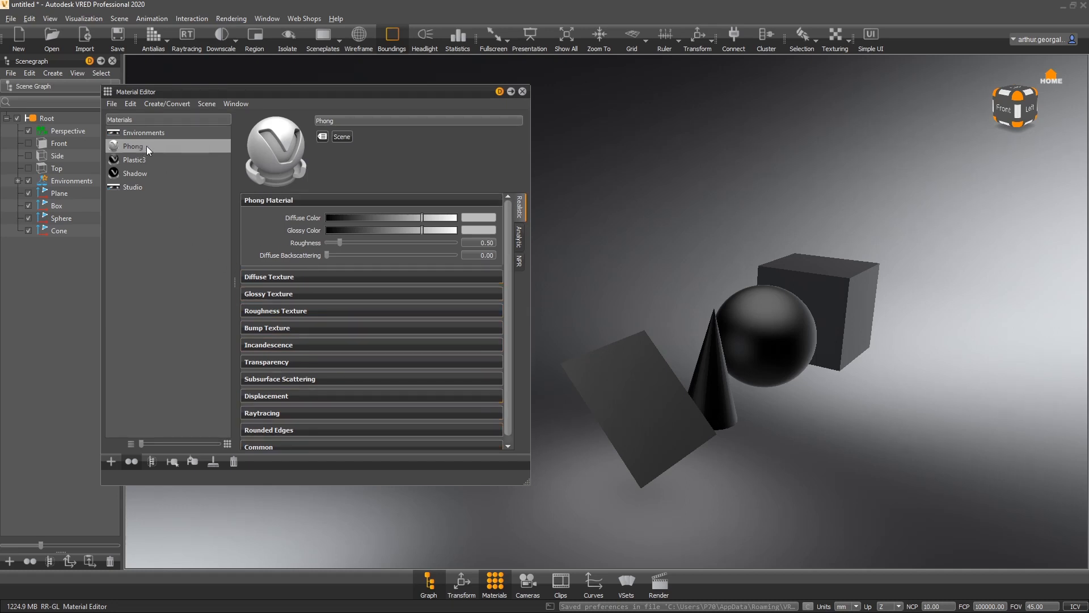
drag(146, 145, 768, 322)
- Create a new Plastic material, Plastic4, and assign it to the cone
right_click(154, 217)
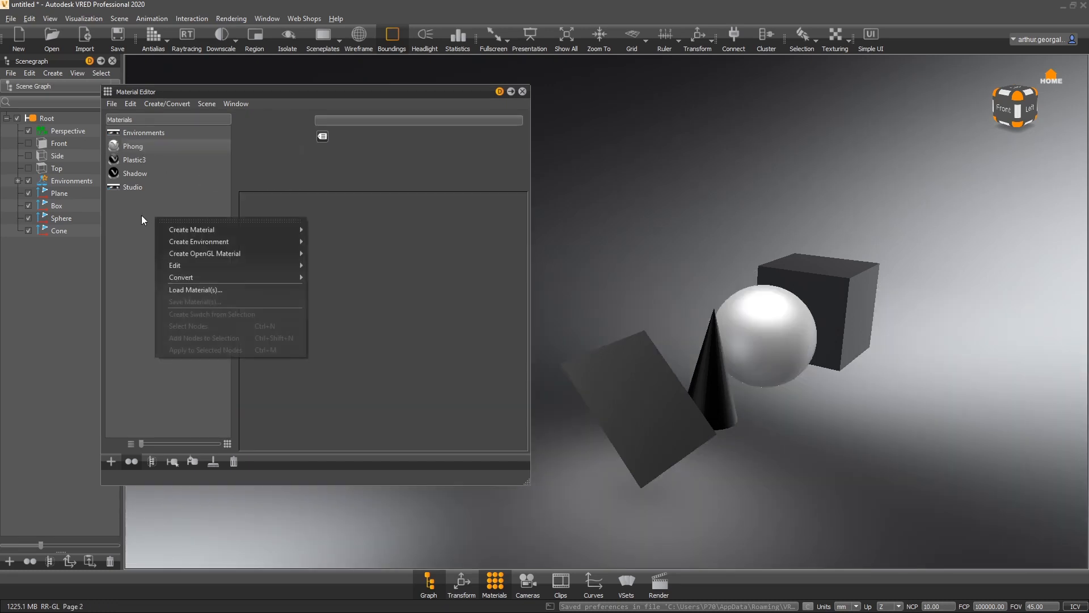
click(349, 253)
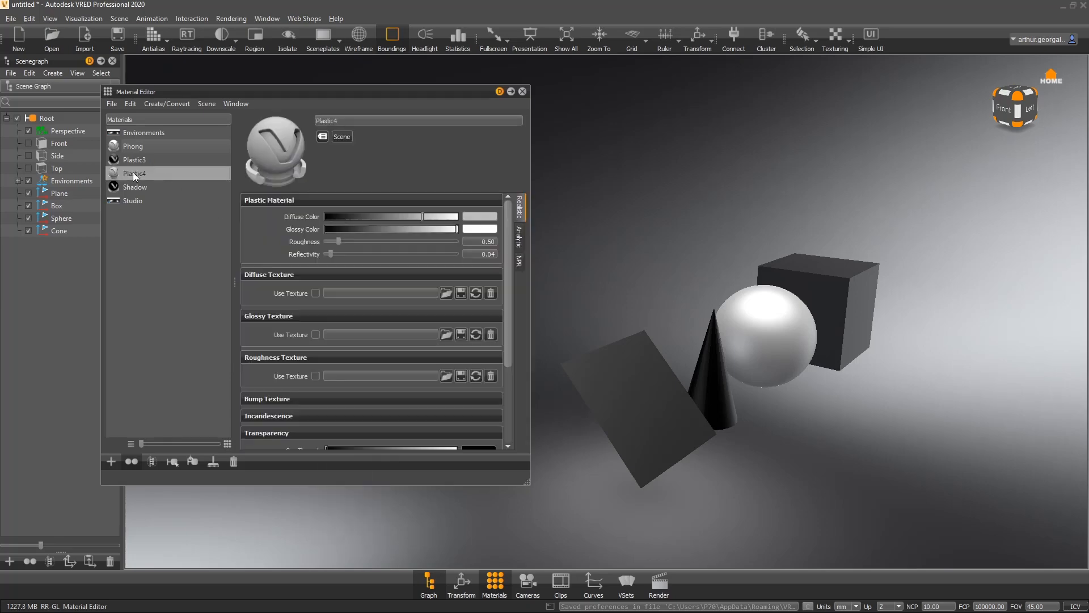
drag(132, 171, 716, 388)
drag(911, 391, 751, 390)
right_drag(752, 391, 957, 397)
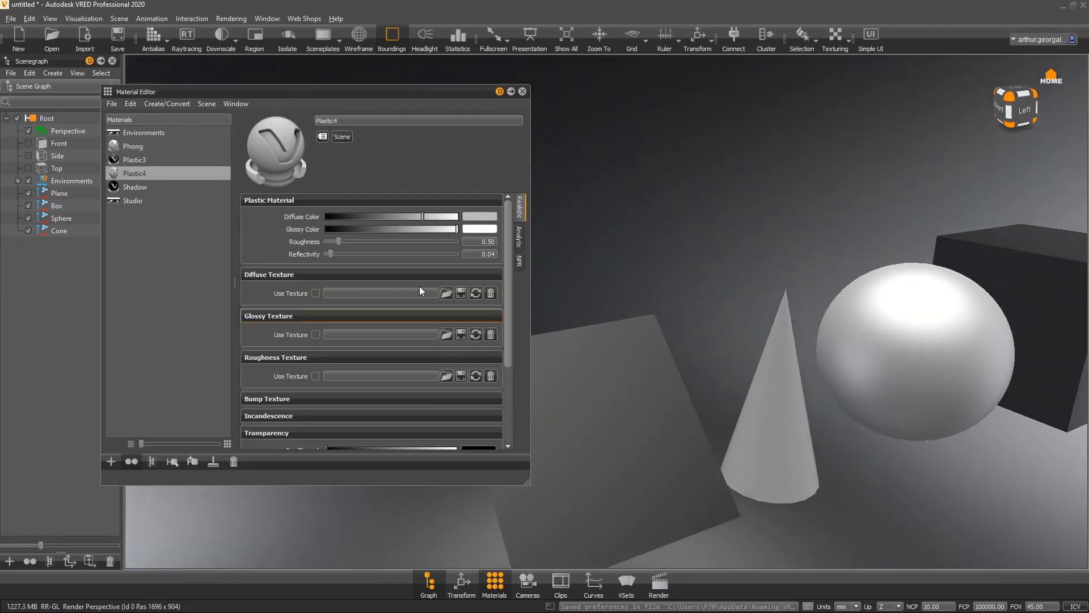
- Set the Phong material's glossy color to white
click(132, 147)
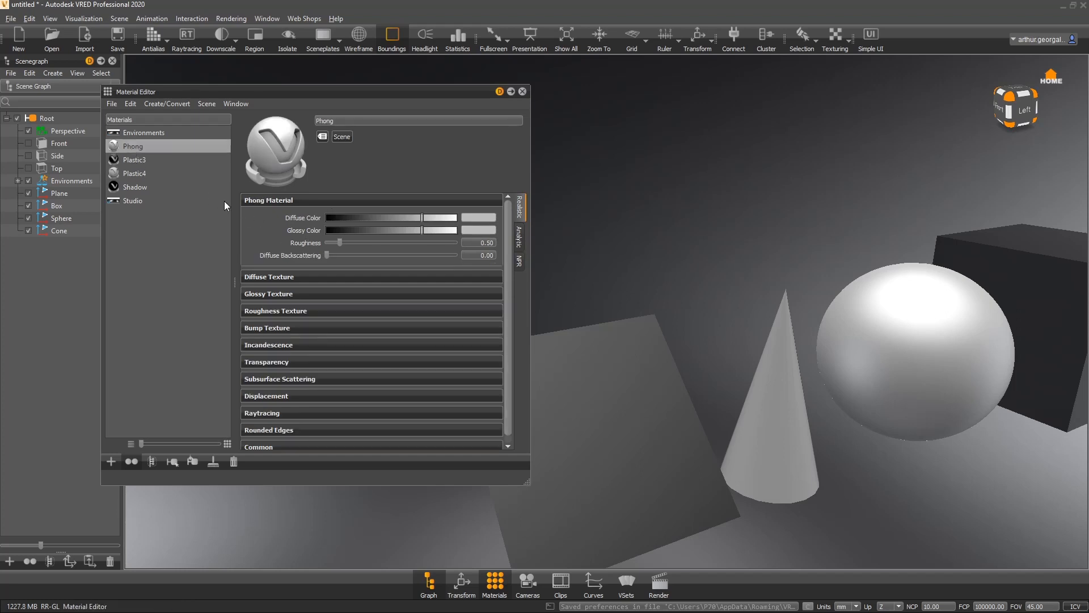
drag(425, 233, 547, 234)
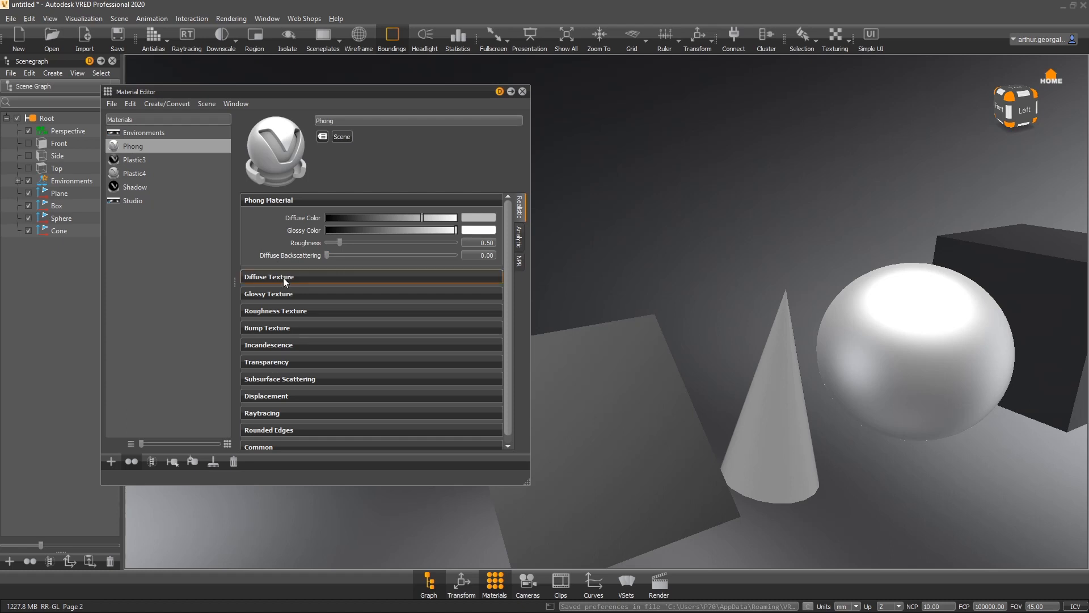
- Collapse Plastic4's diffuse, glossy and roughness texture sections
click(135, 173)
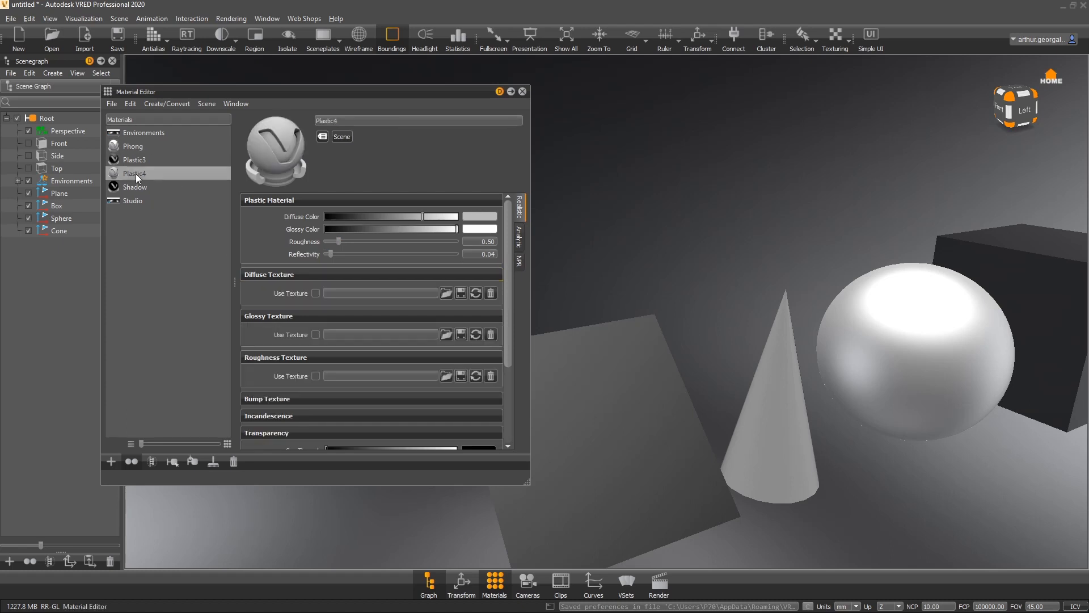
click(287, 275)
click(277, 291)
click(269, 309)
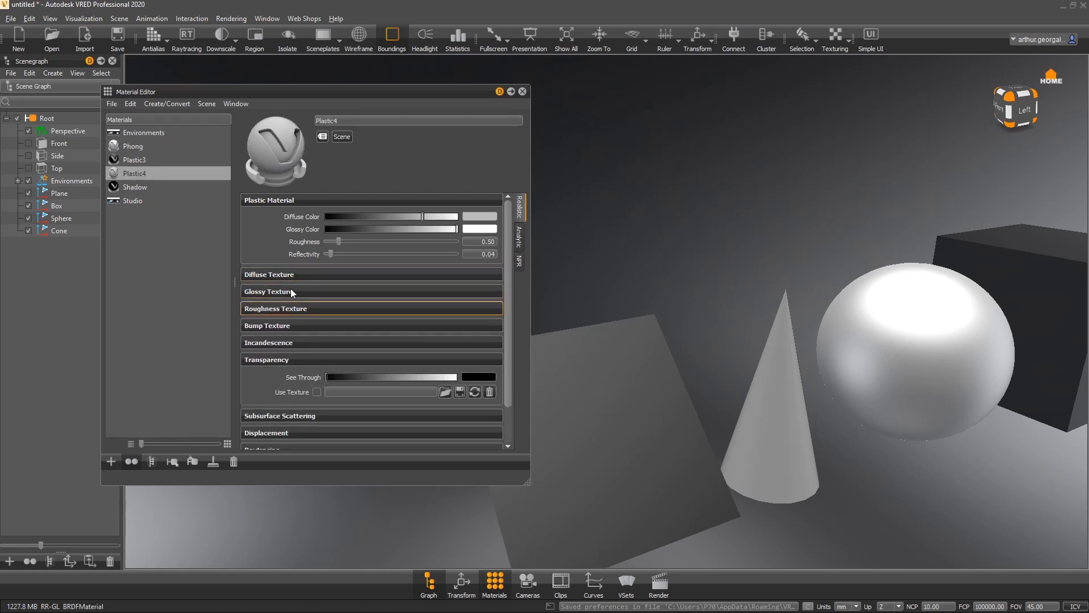
- Compare the properties of the Phong and Plastic4 materials
click(126, 146)
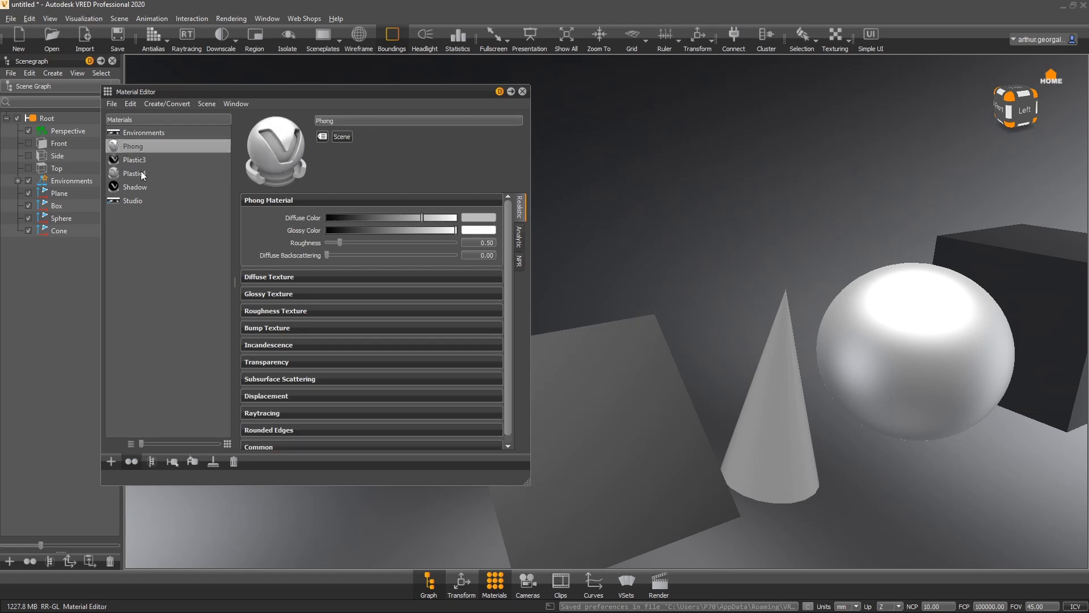
click(142, 178)
click(138, 148)
click(130, 175)
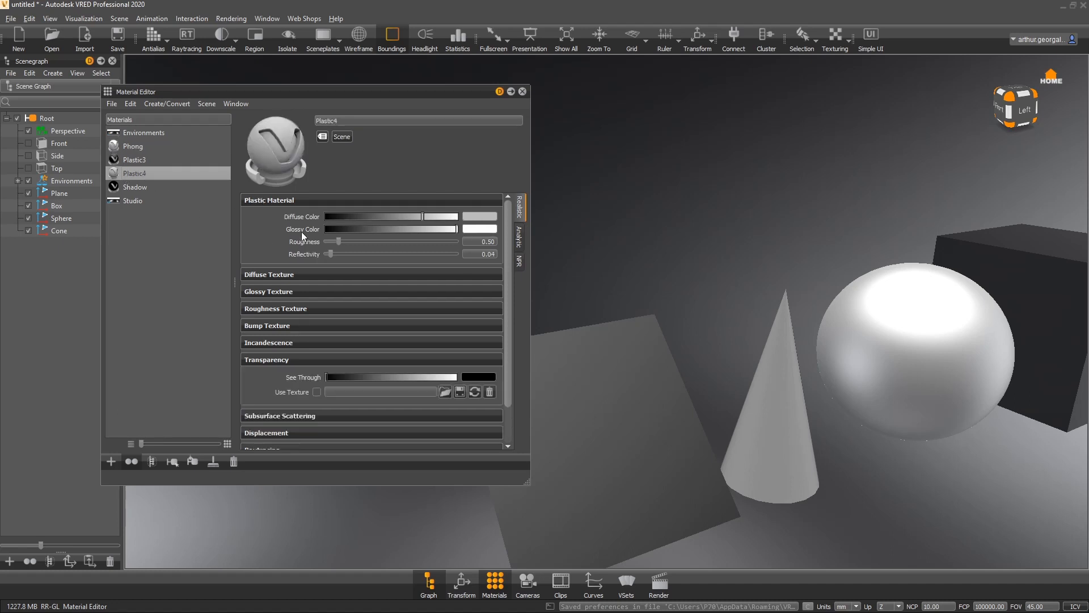
click(145, 148)
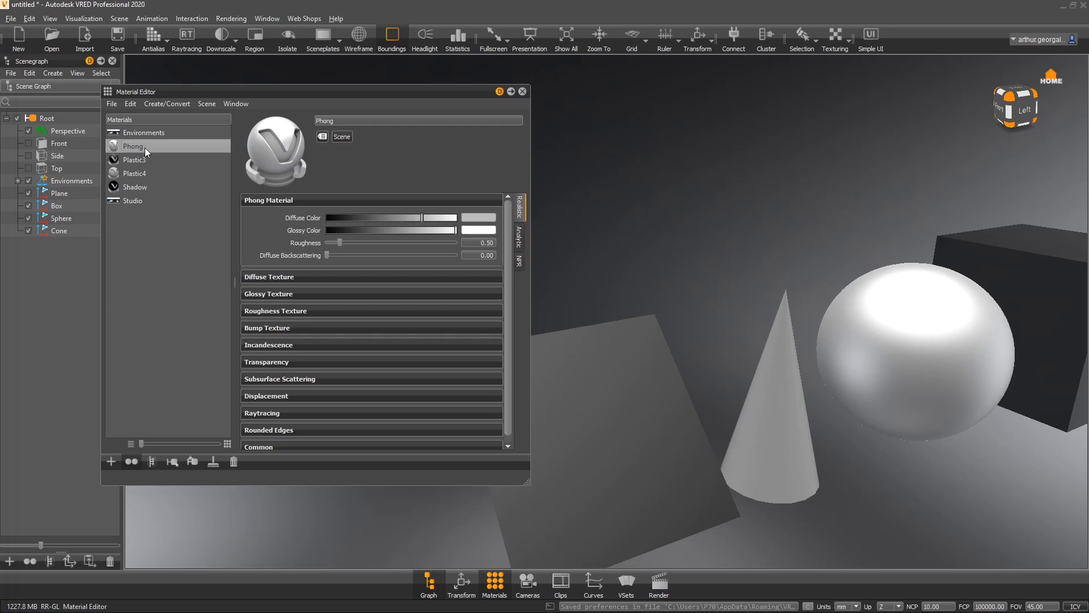
- Create a new Plastic material, Plastic5, and delete it
click(181, 273)
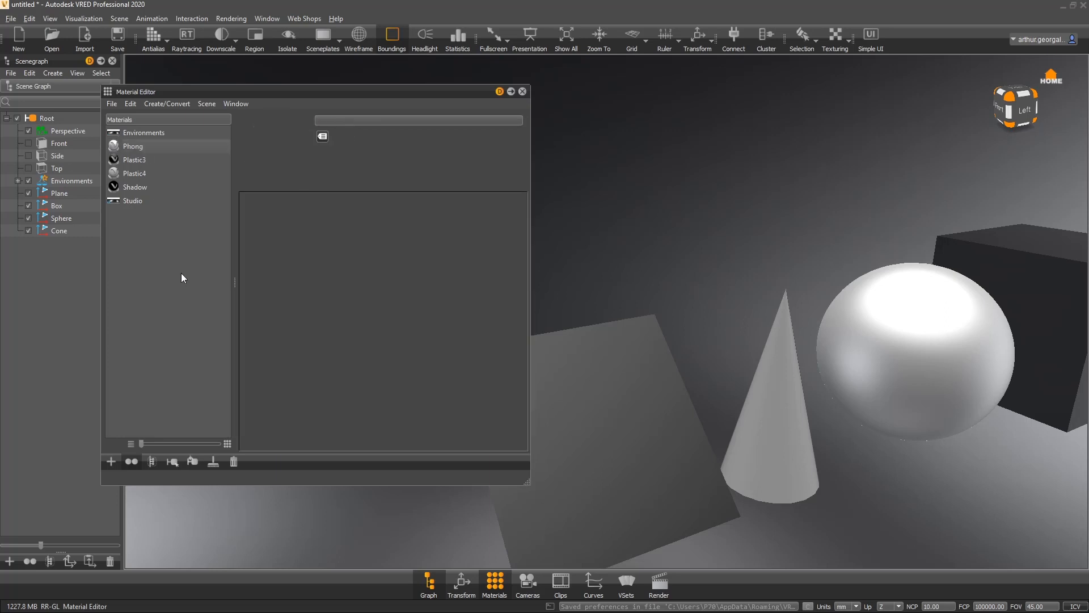
right_click(176, 273)
mouse_move(216, 283)
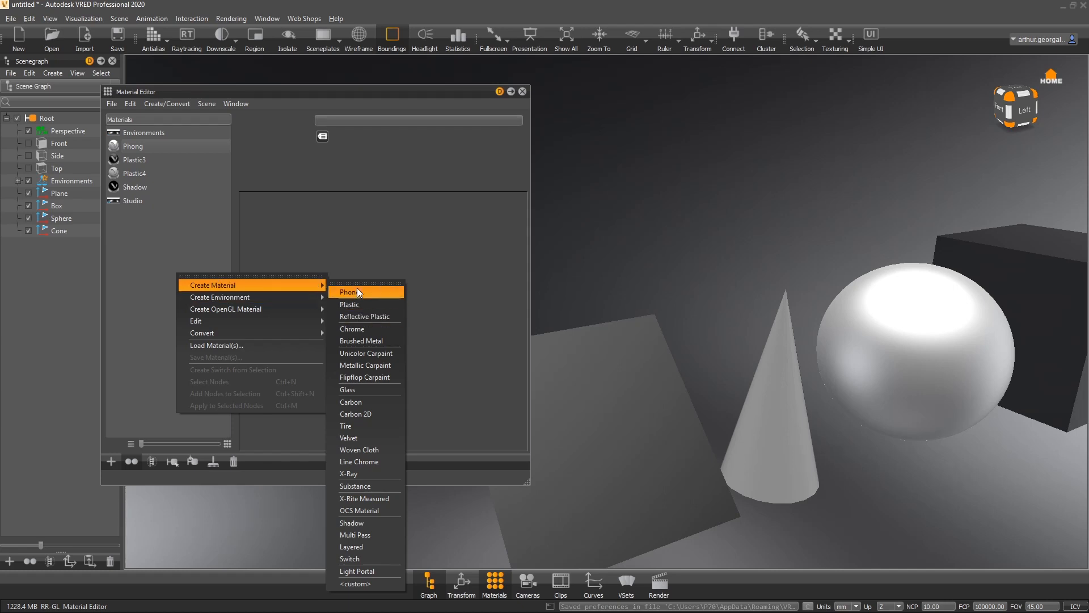
click(362, 304)
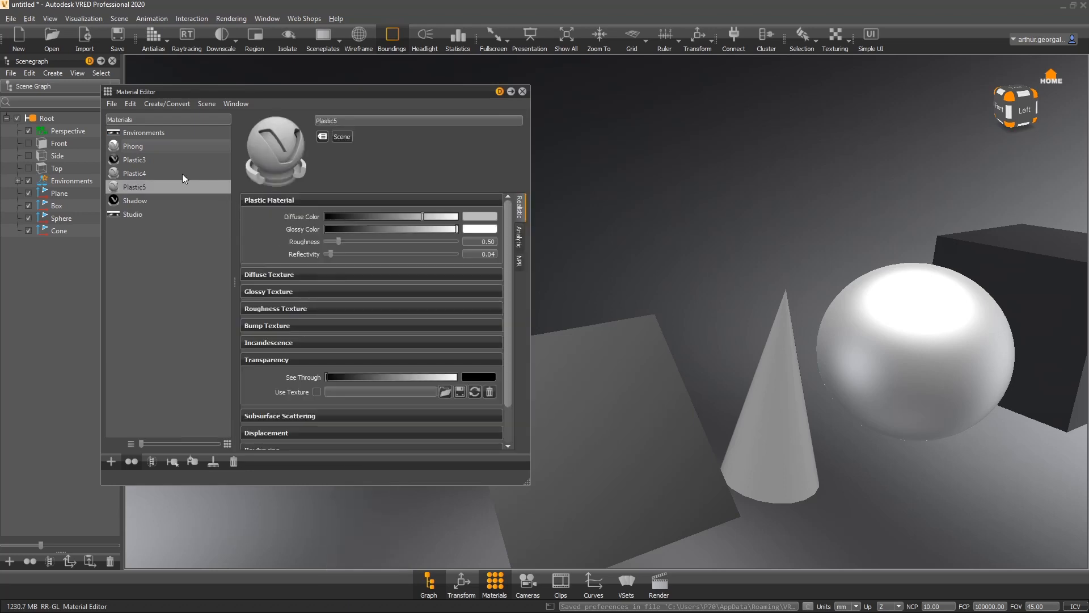
click(233, 461)
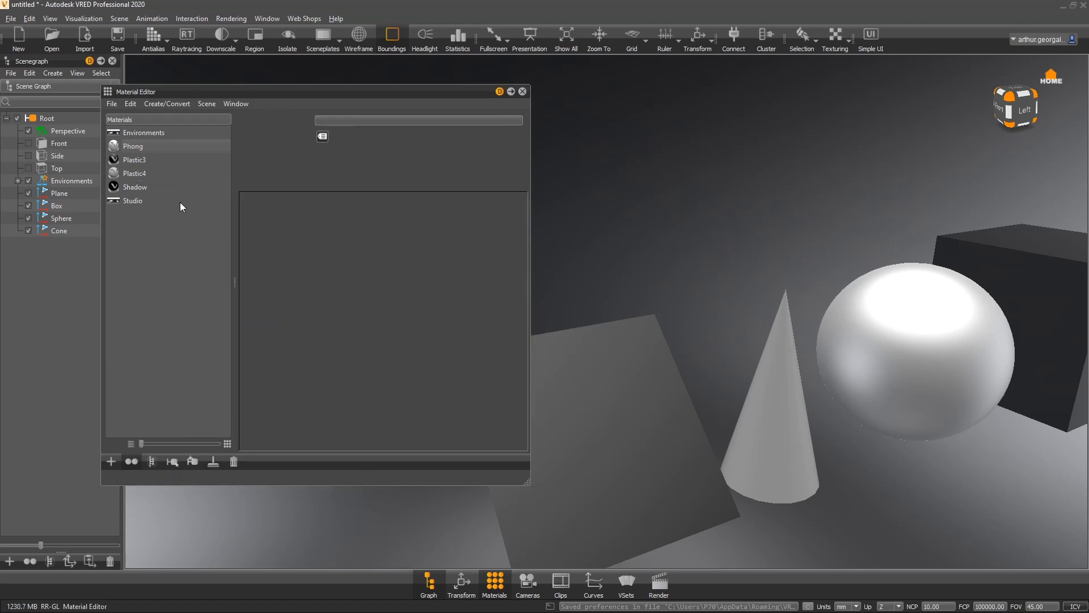
- Set Plastic4's diffuse color to white and collapse its Transparency section
click(141, 174)
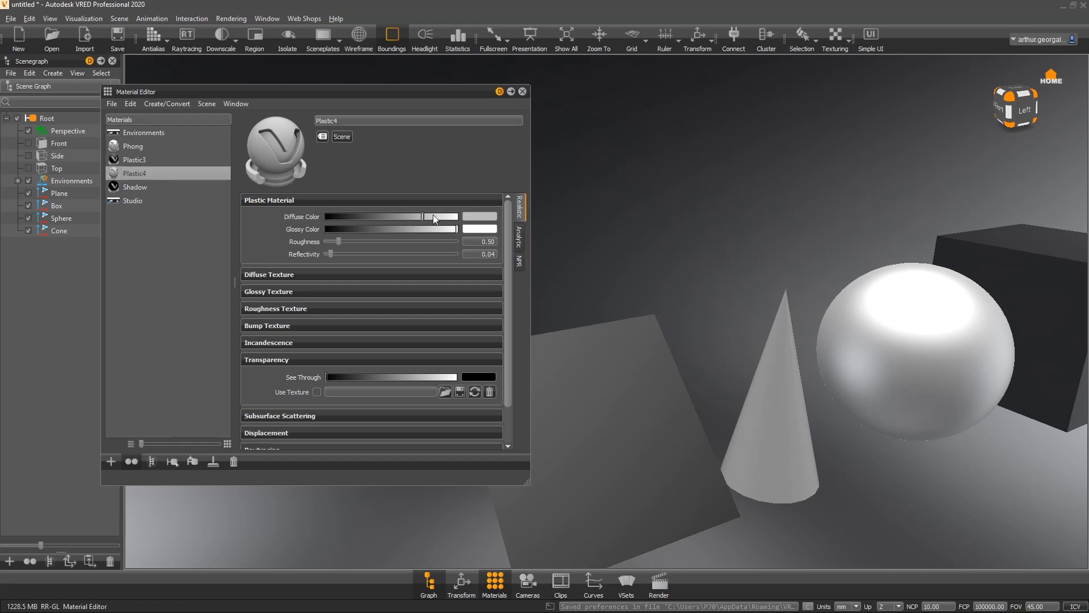
drag(431, 217, 583, 223)
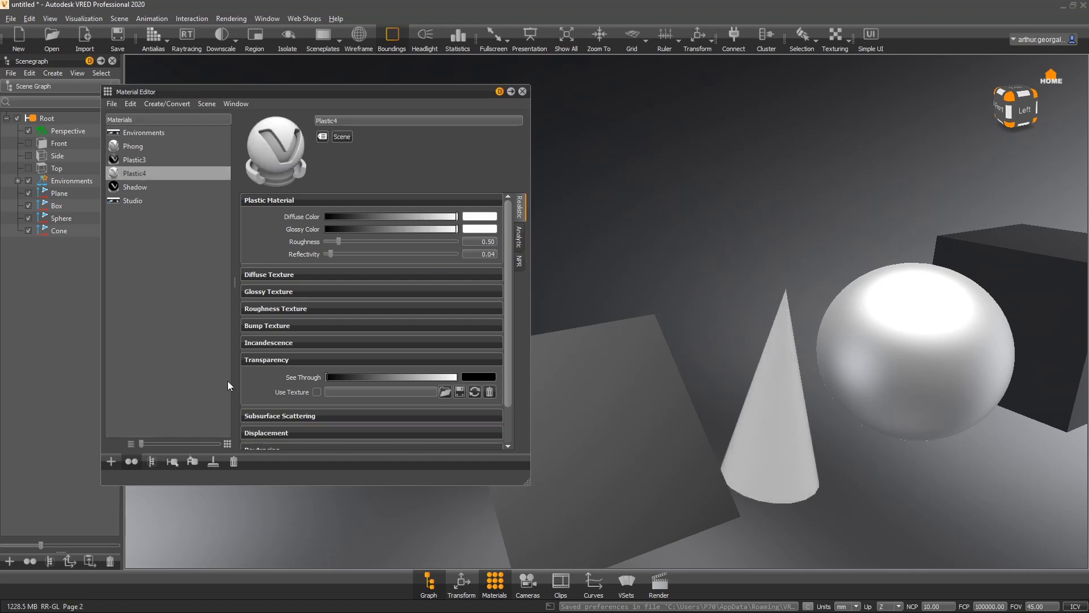
click(274, 358)
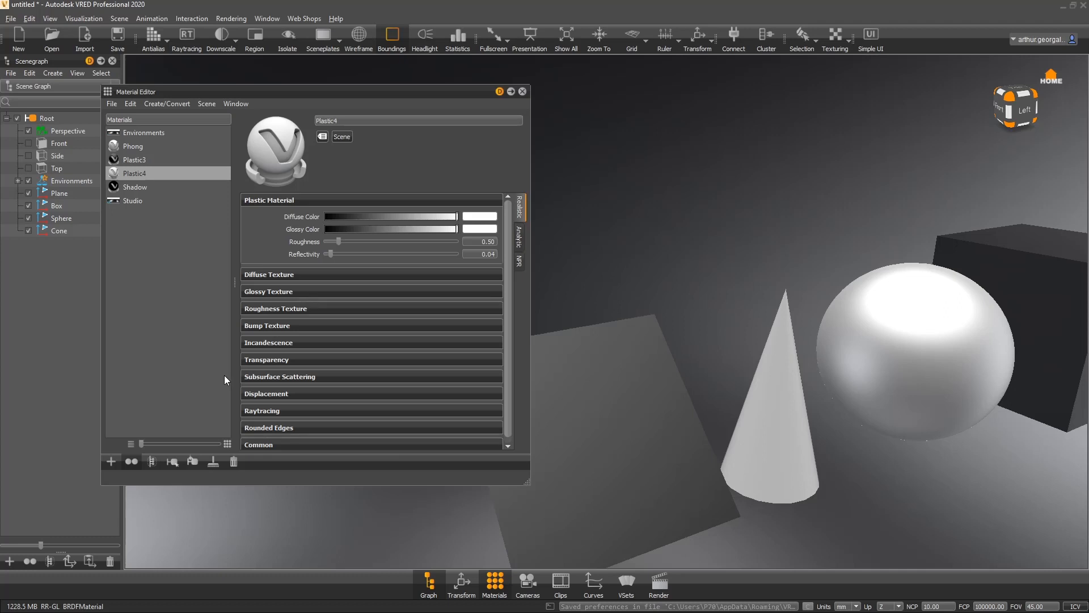
- Create a new Reflective Plastic material and assign it to the sphere
drag(941, 353, 870, 327)
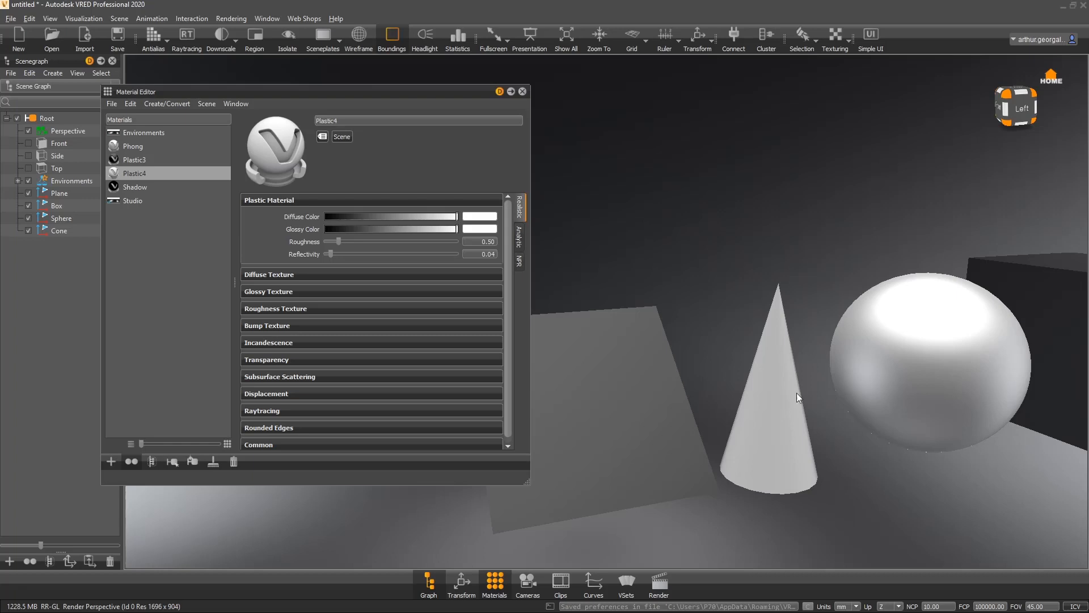
drag(796, 393, 709, 399)
drag(850, 389, 907, 329)
right_click(168, 258)
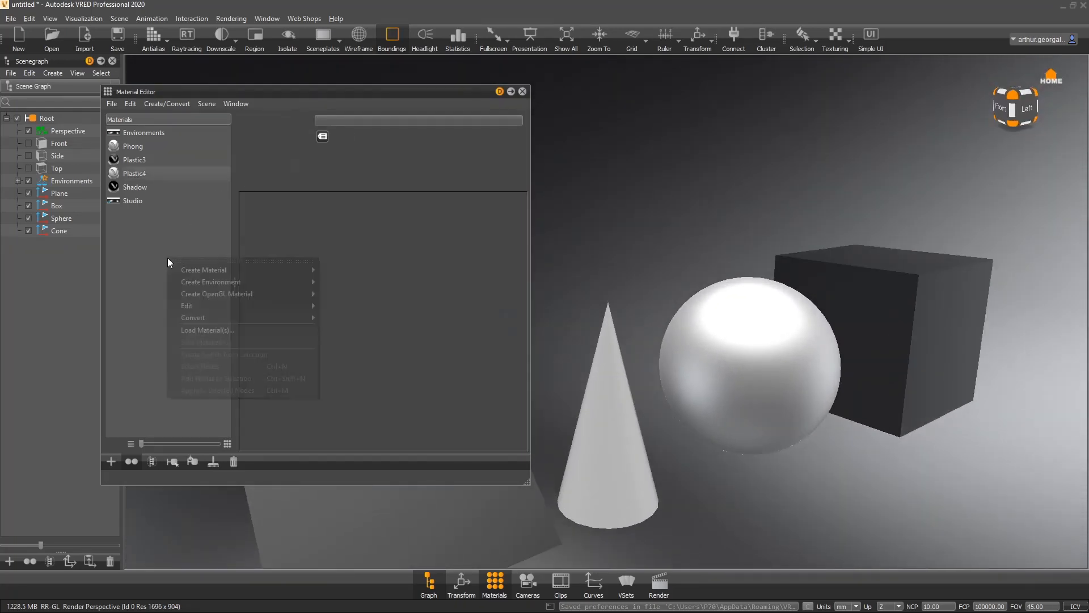
click(372, 301)
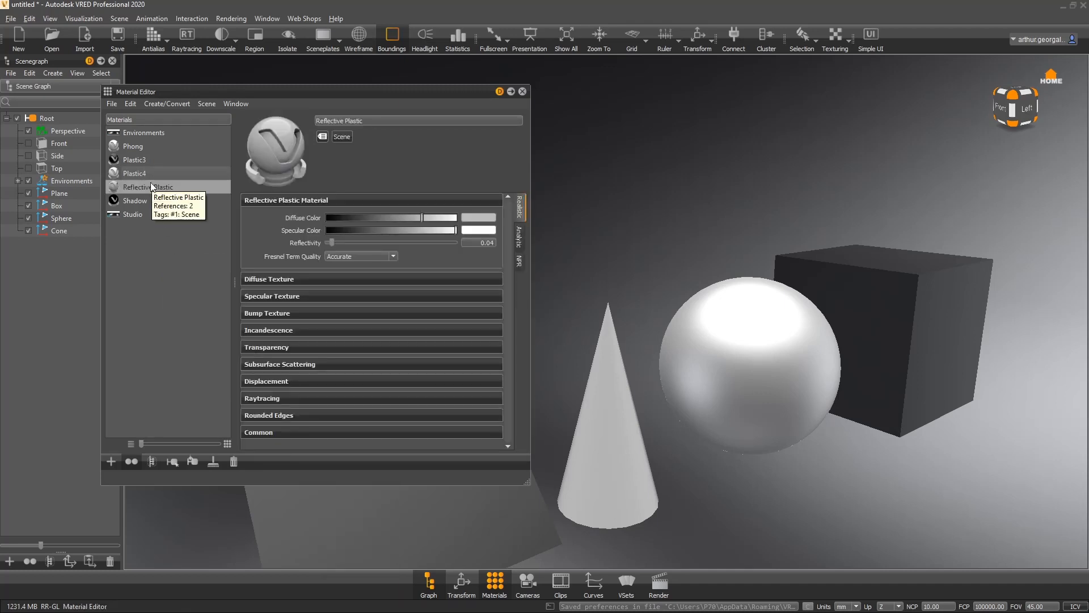
drag(151, 187, 776, 321)
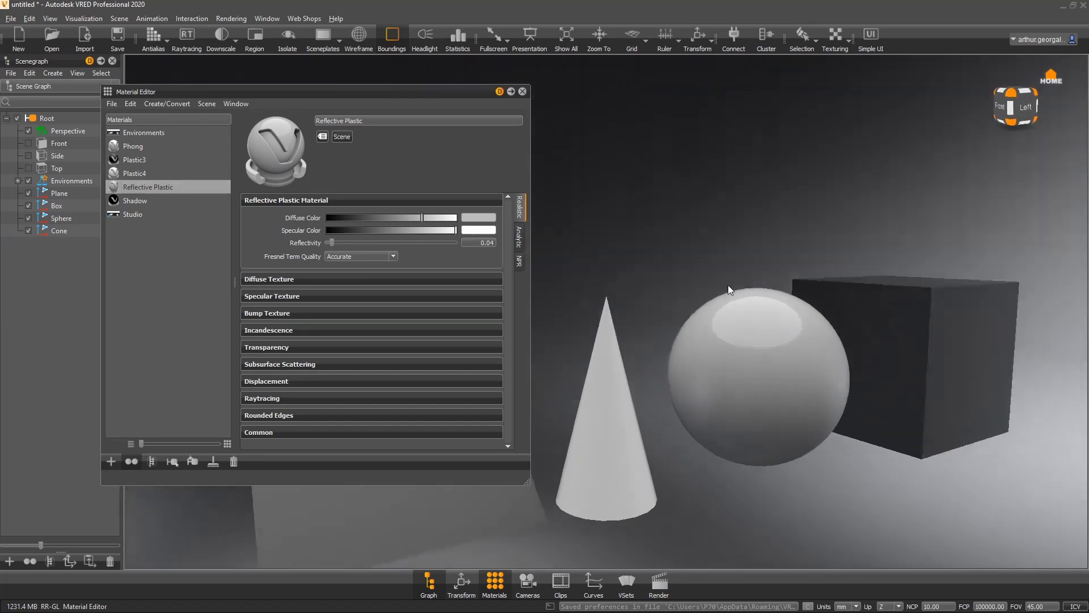
- Set the Reflective Plastic material's diffuse color to white
alt+drag(472, 254, 422, 290)
drag(427, 217, 482, 218)
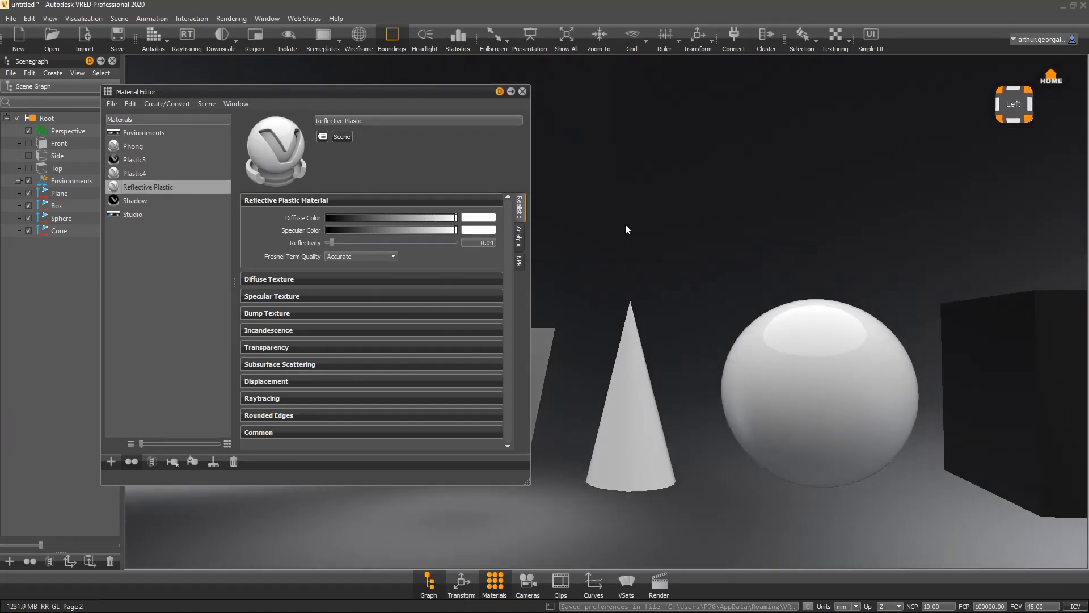
alt+drag(822, 343, 714, 300)
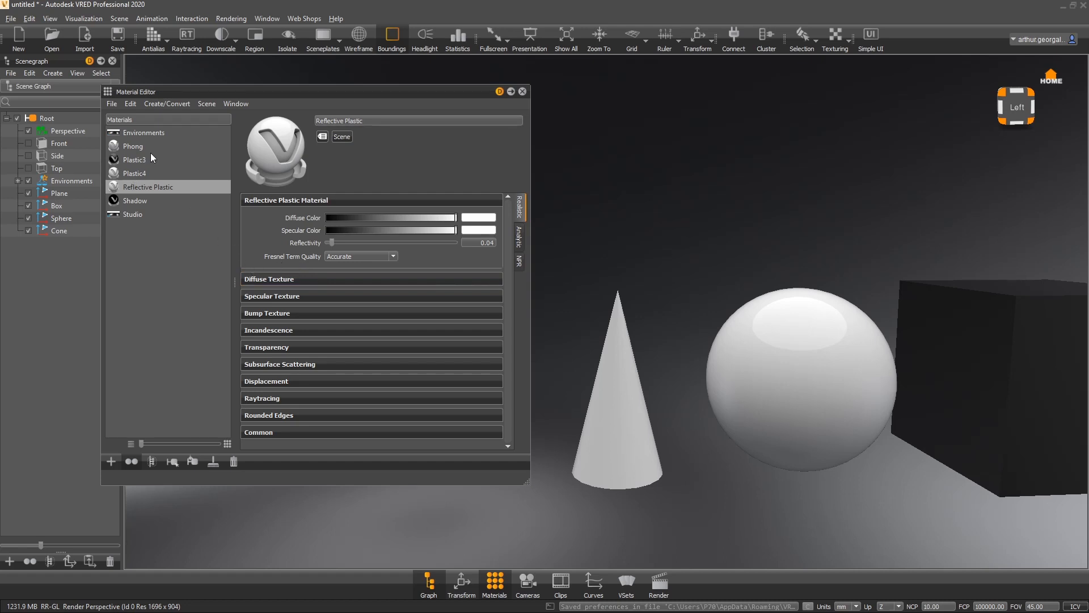
- Compare the properties of the Plastic4 and Reflective Plastic materials
click(134, 172)
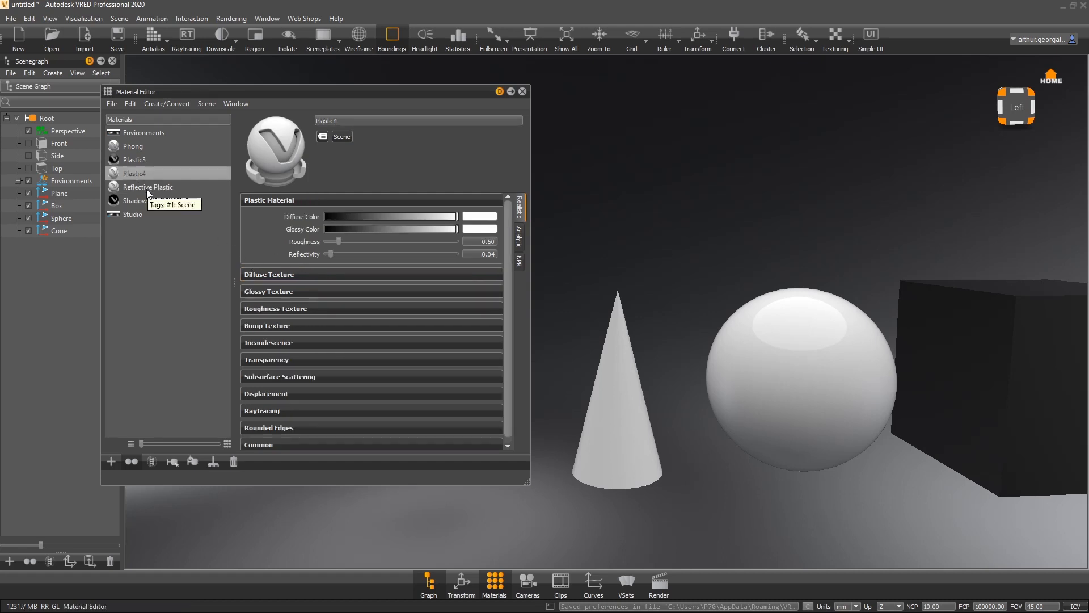
click(147, 189)
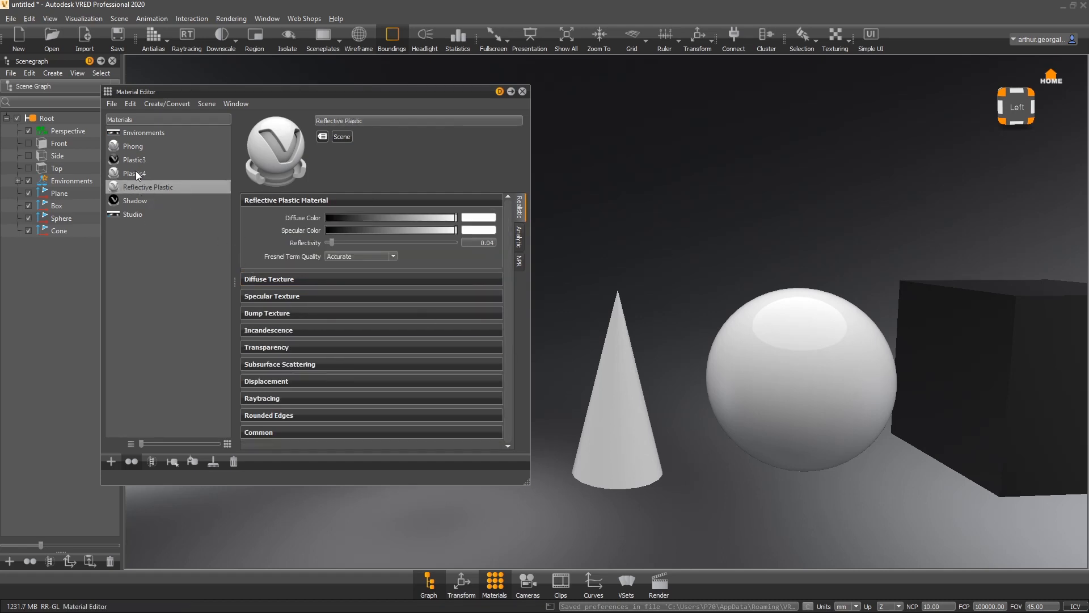
click(135, 172)
click(138, 188)
click(357, 257)
click(340, 258)
click(139, 176)
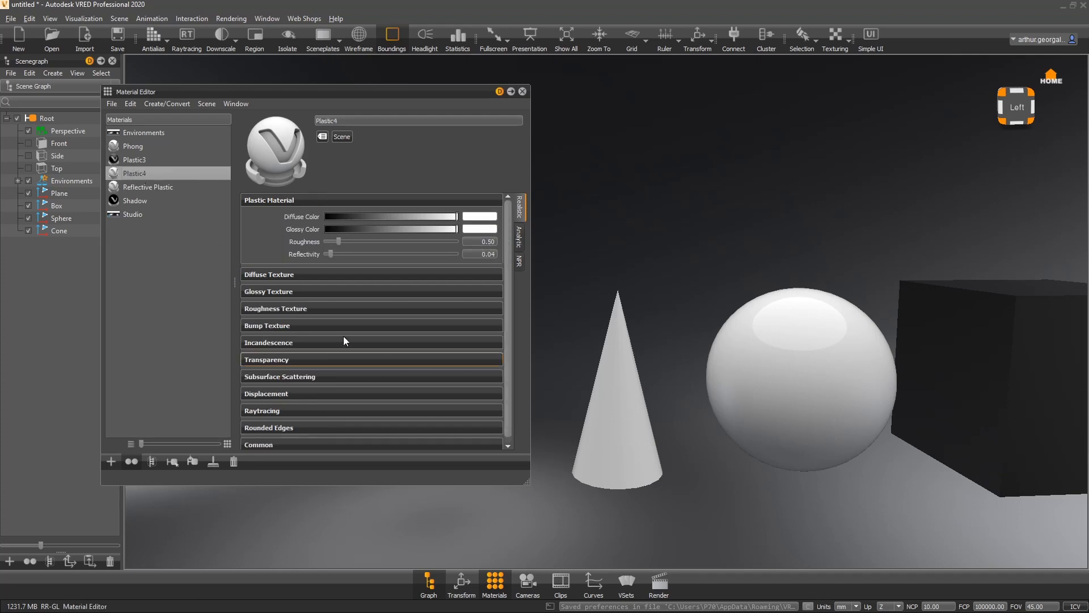
click(144, 187)
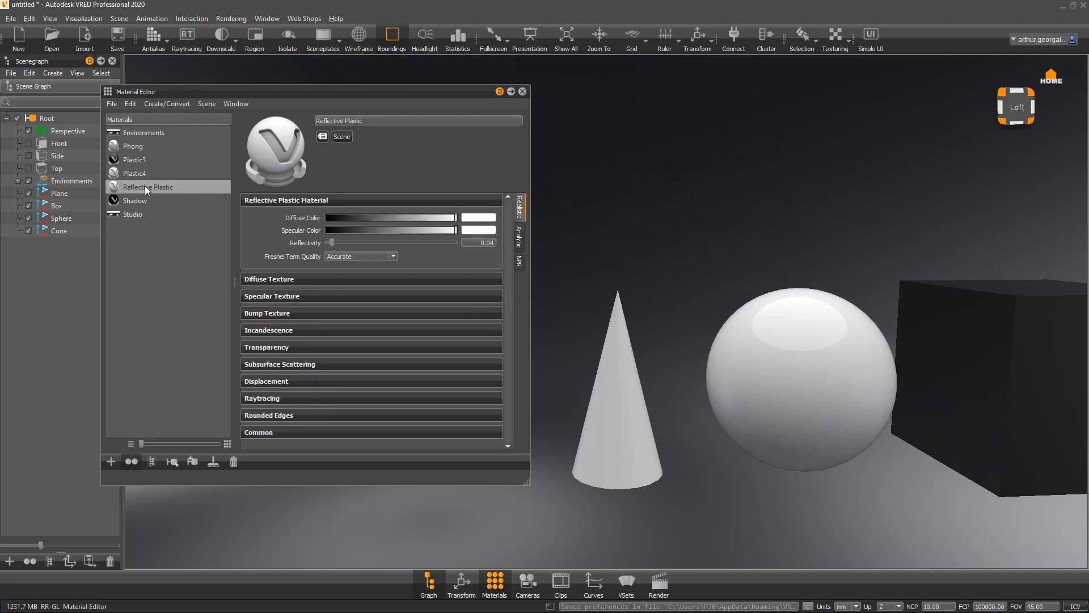
- Set the Reflective Plastic material's diffuse color to black
drag(764, 363, 1015, 356)
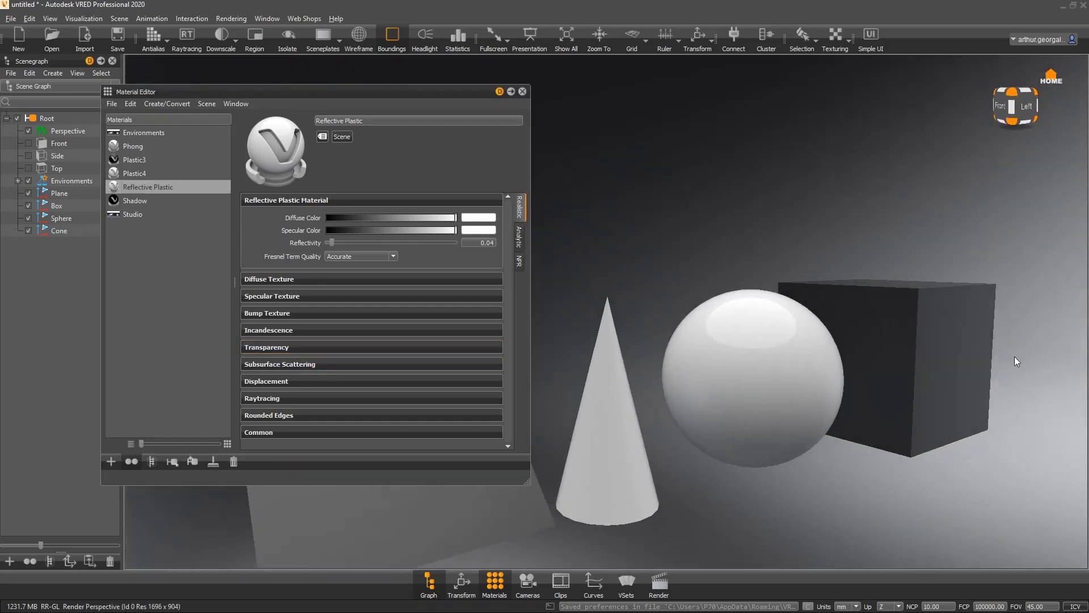
right_drag(857, 363, 801, 474)
drag(801, 474, 882, 349)
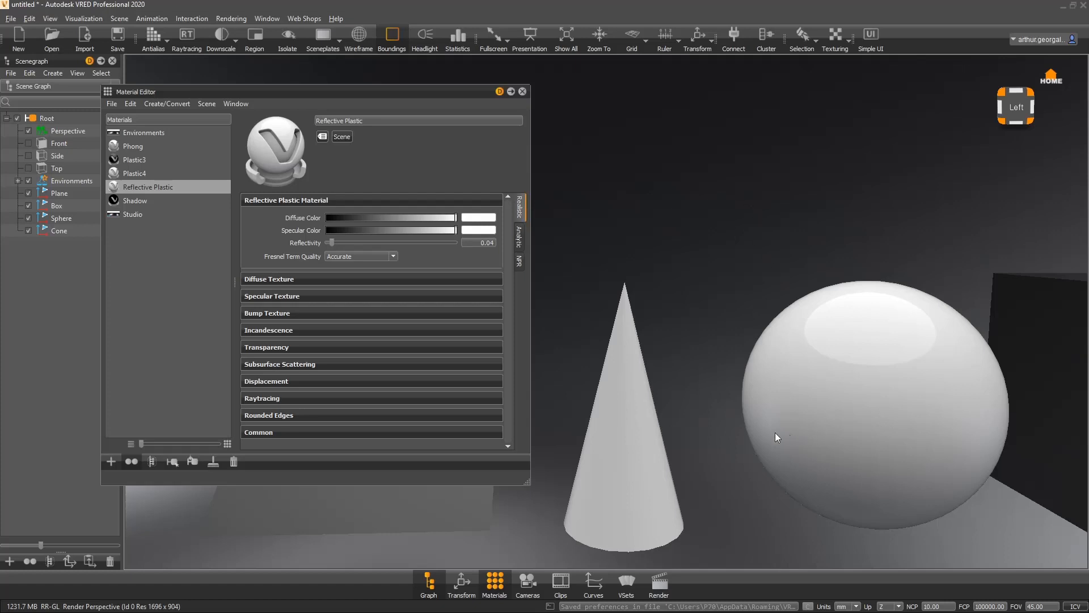
drag(723, 437, 1071, 492)
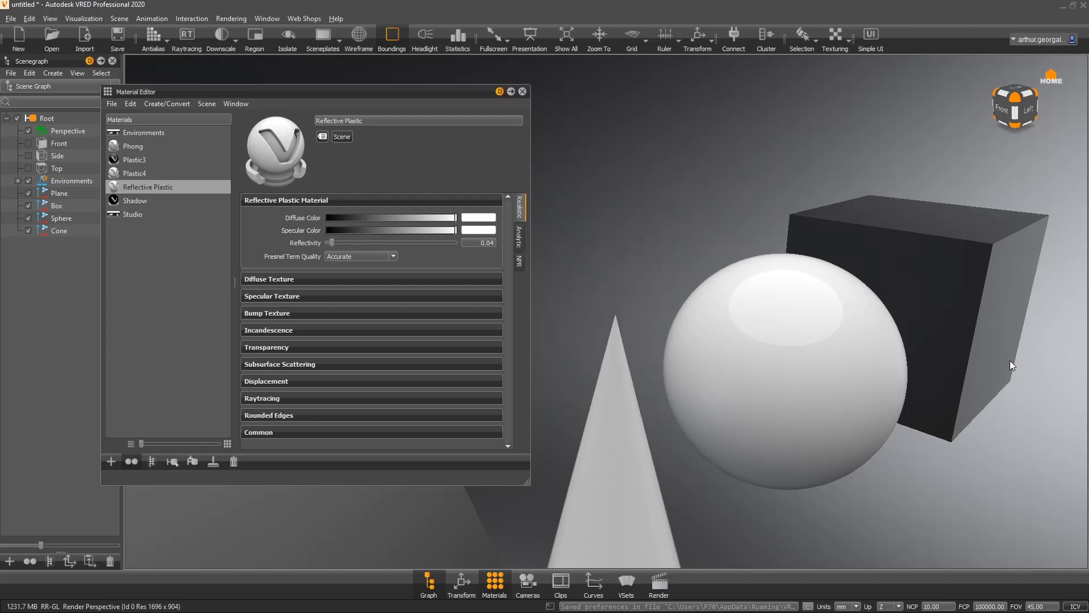
drag(914, 352, 1051, 399)
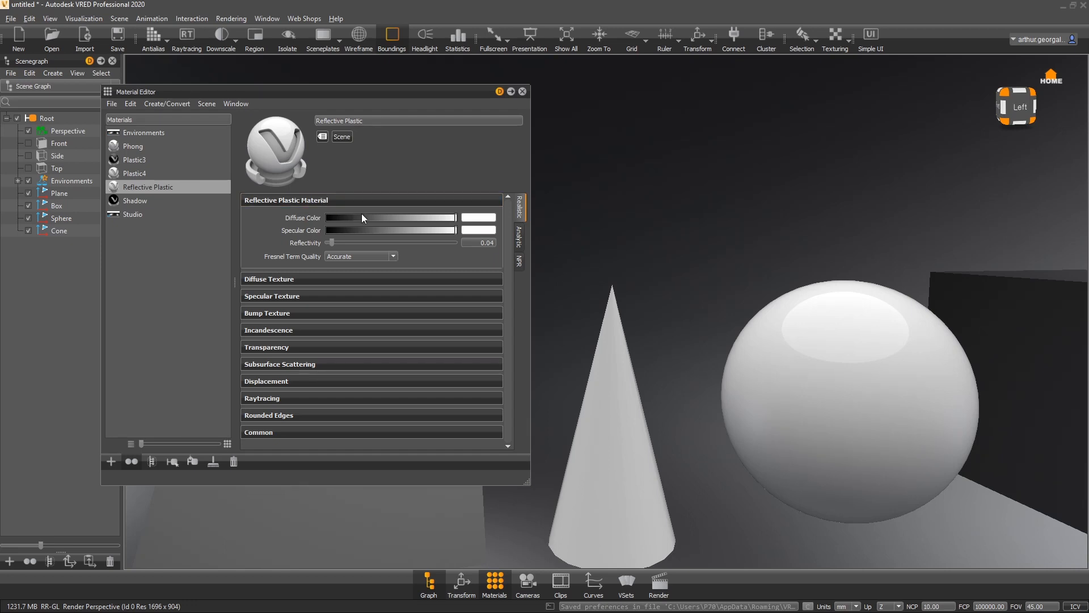
drag(363, 217, 246, 217)
drag(988, 275, 752, 310)
- Set Plastic4's diffuse color to black
click(135, 173)
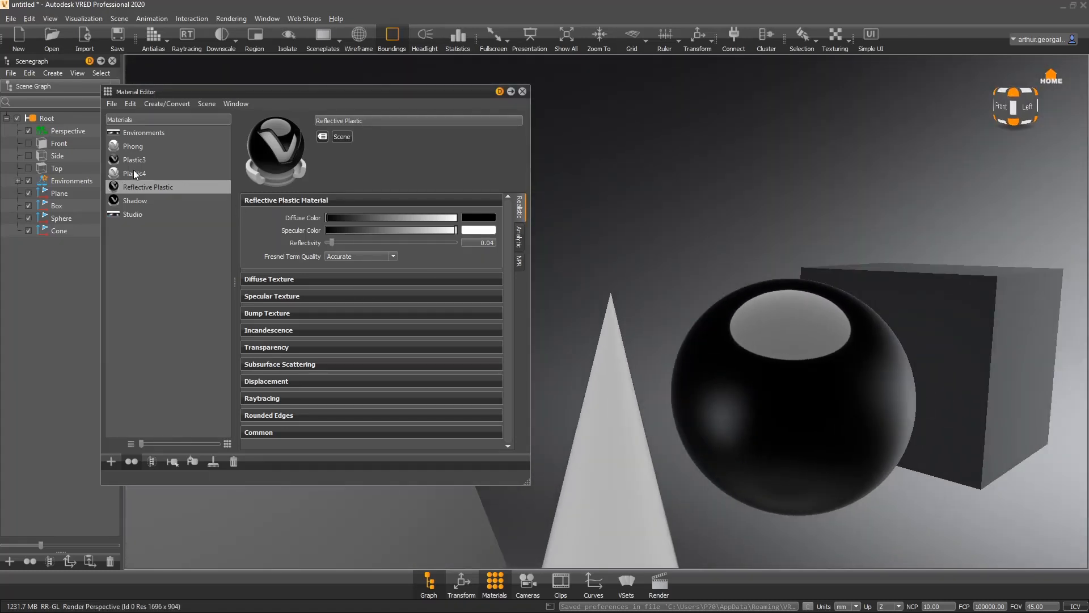
drag(432, 217, 325, 217)
drag(656, 260, 673, 430)
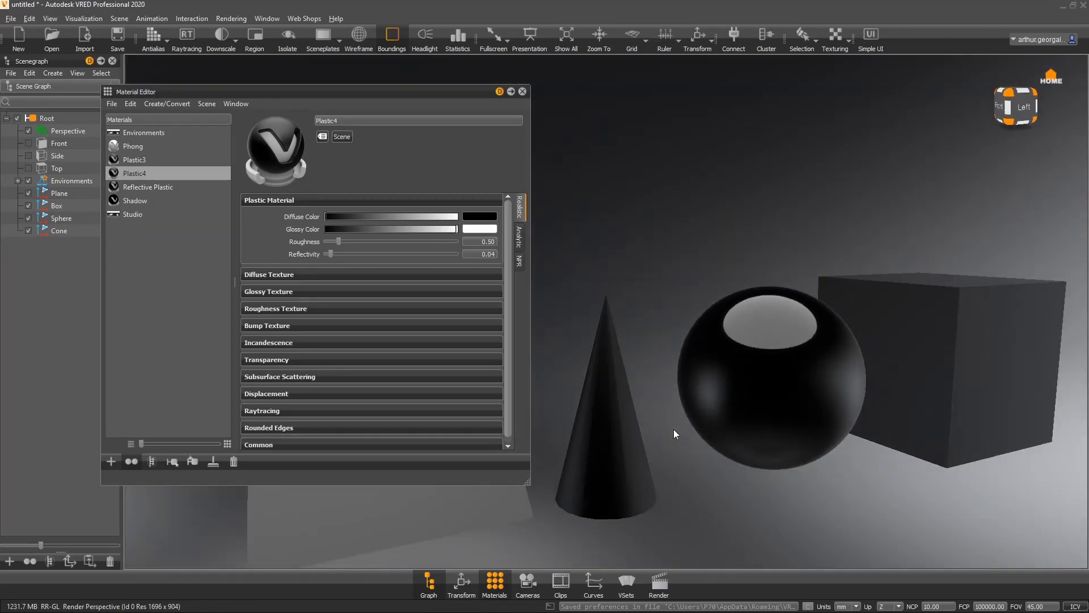
- Assign the Plastic4 material to the box
drag(141, 175, 942, 312)
drag(808, 269, 870, 281)
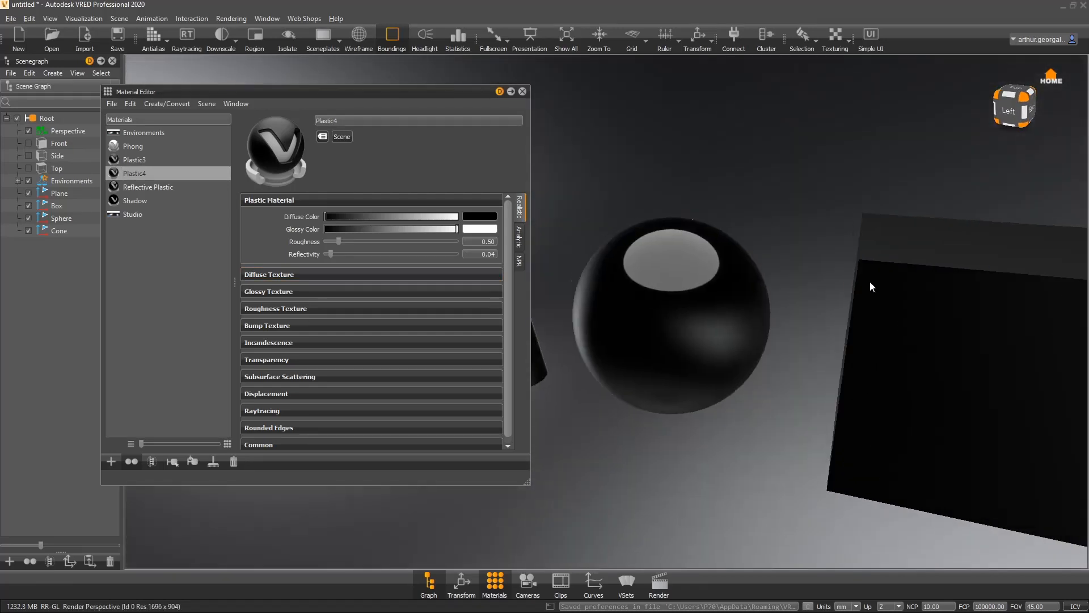
click(197, 257)
- Remove all unused materials from the material list
drag(688, 230, 859, 334)
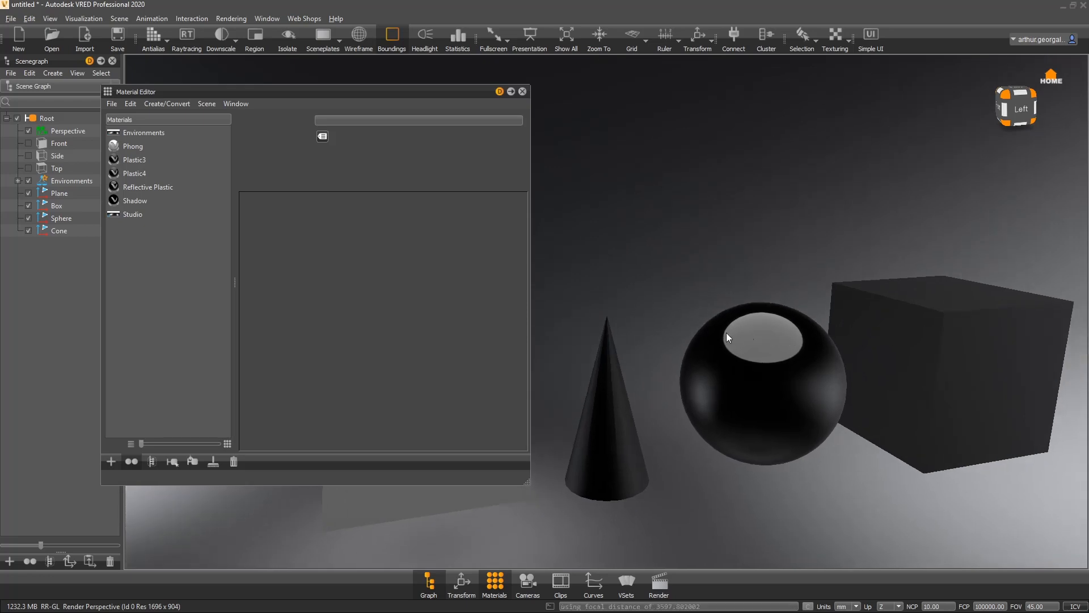
drag(728, 336, 855, 332)
click(214, 456)
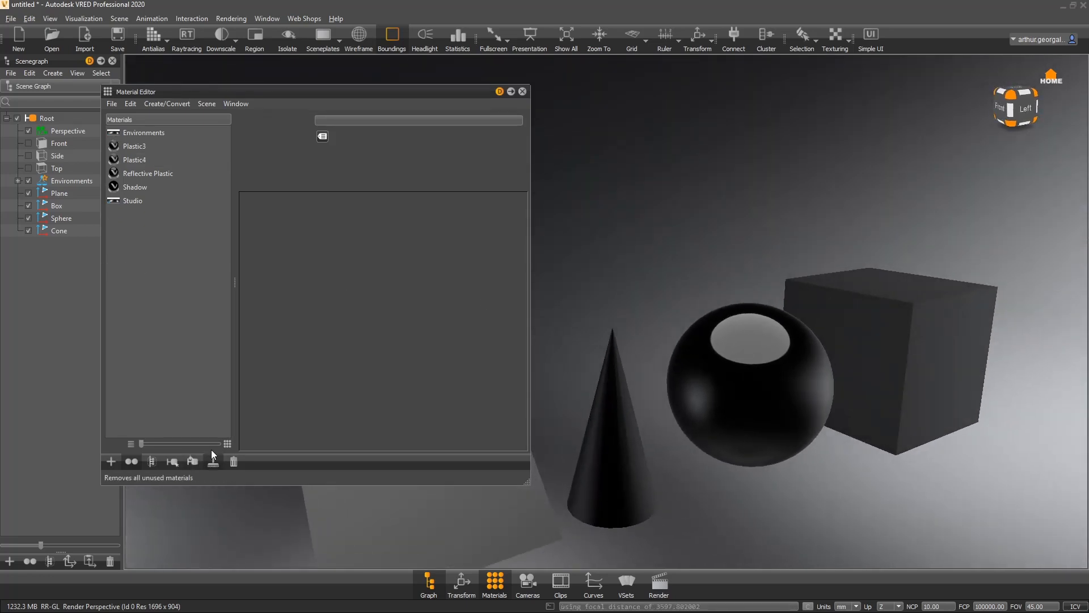
- Set Plastic3's diffuse color to white
click(133, 147)
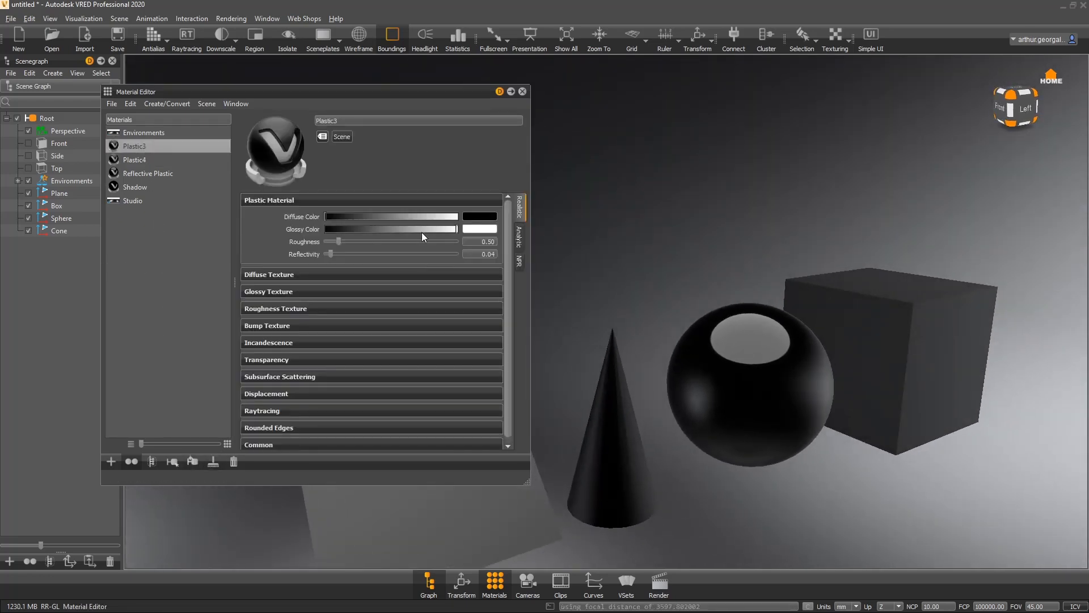
drag(407, 216, 457, 216)
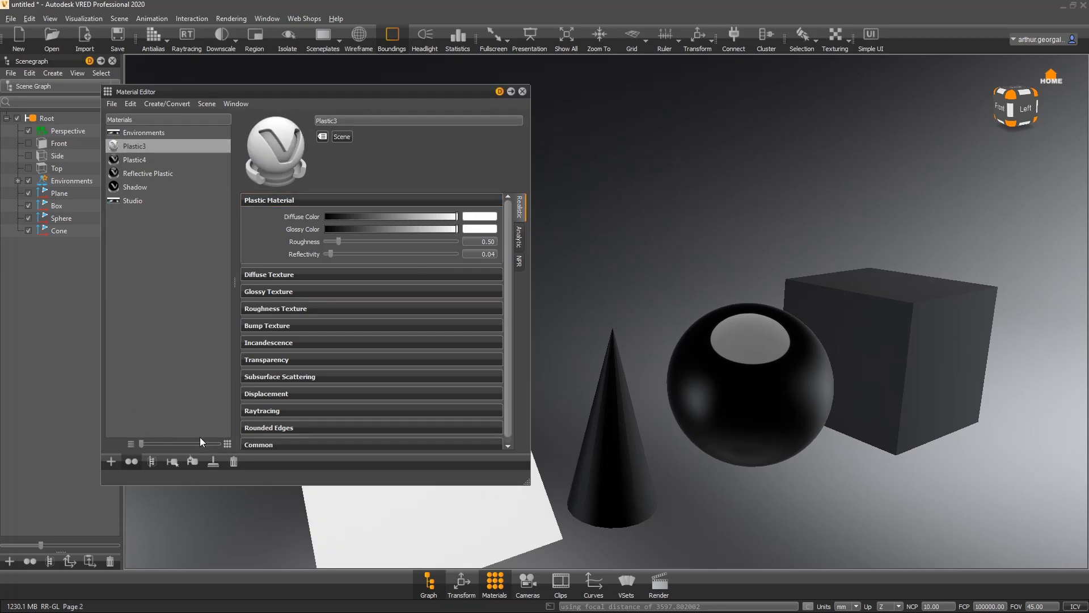
click(200, 312)
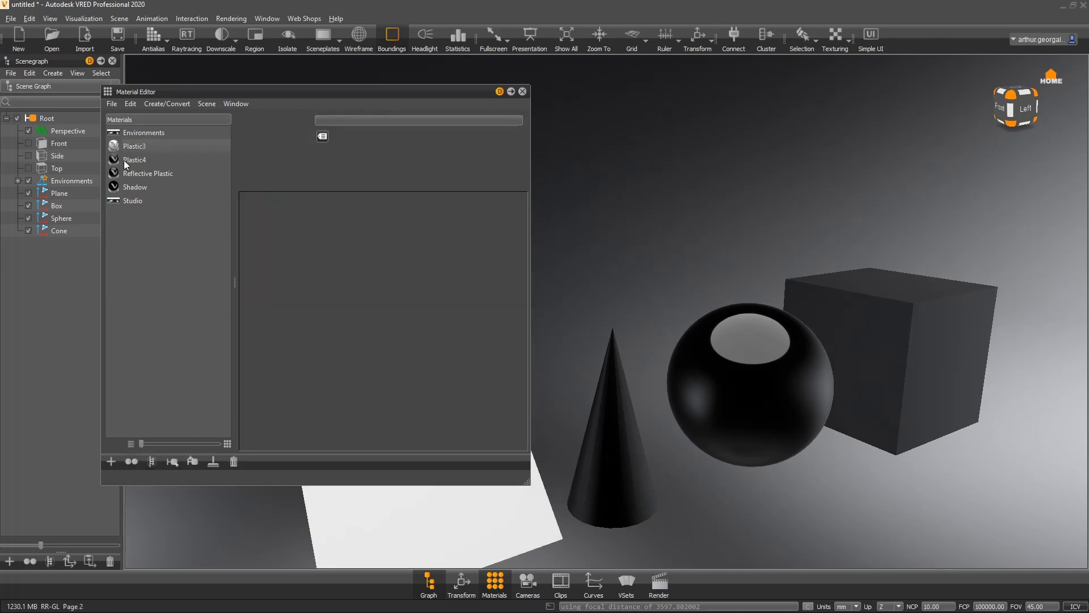
- Select all scene objects that use the Plastic4 and Reflective Plastic materials
click(126, 160)
shift+click(151, 174)
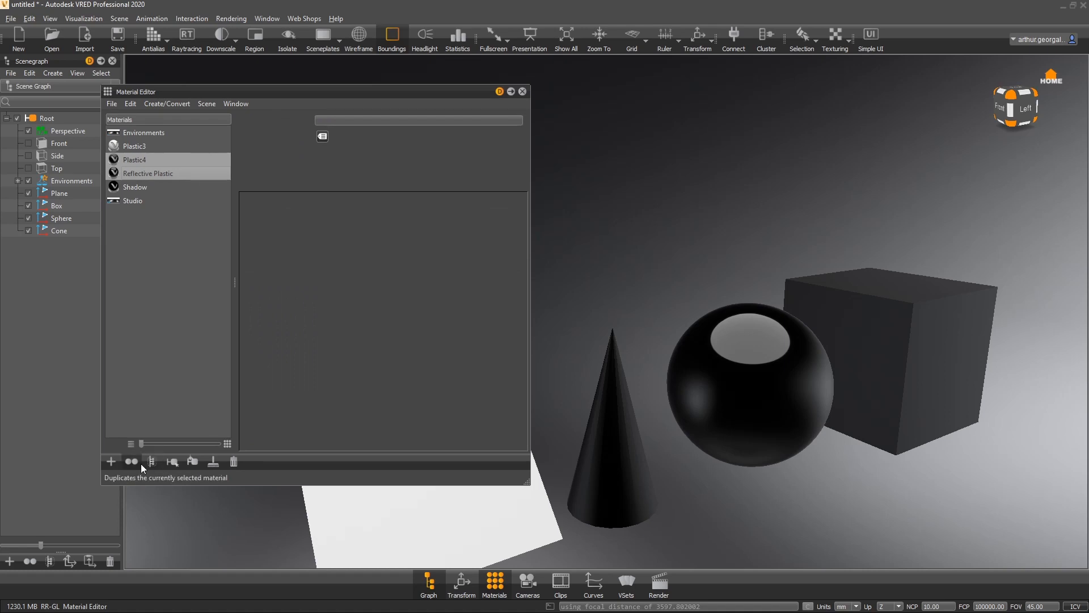
click(172, 461)
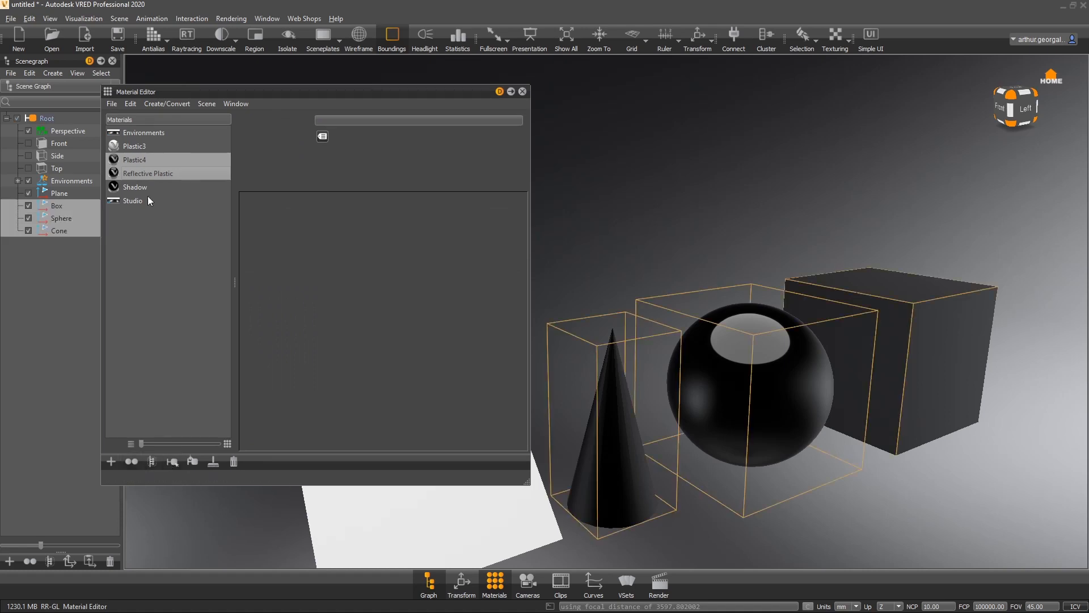
- Apply Plastic3 to the selected box, sphere and cone
click(130, 149)
click(190, 461)
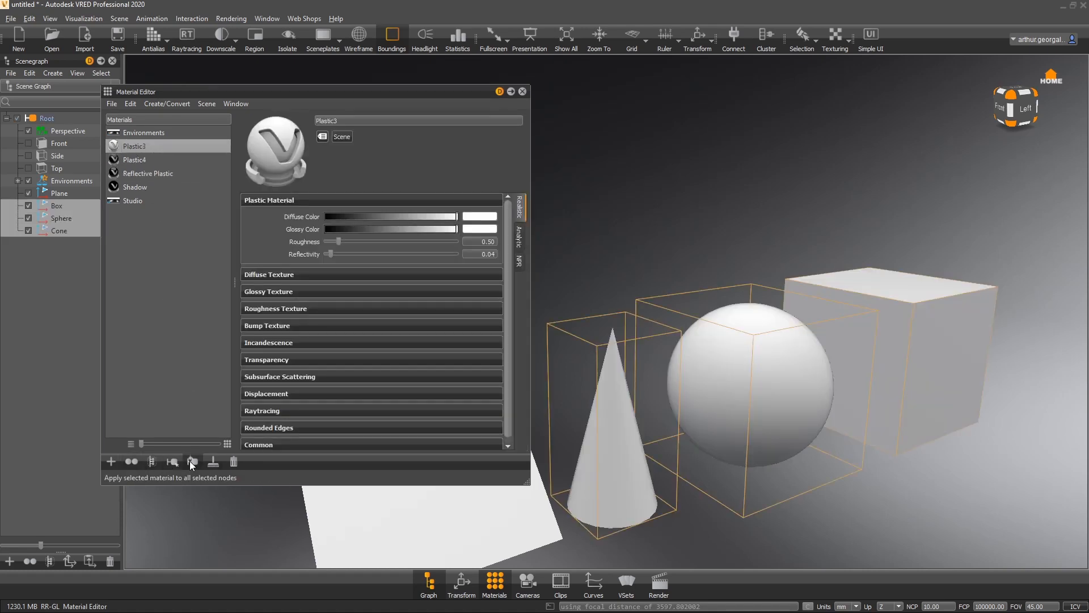
click(179, 295)
- Remove the unused Plastic4 and Reflective Plastic materials from the list
click(213, 461)
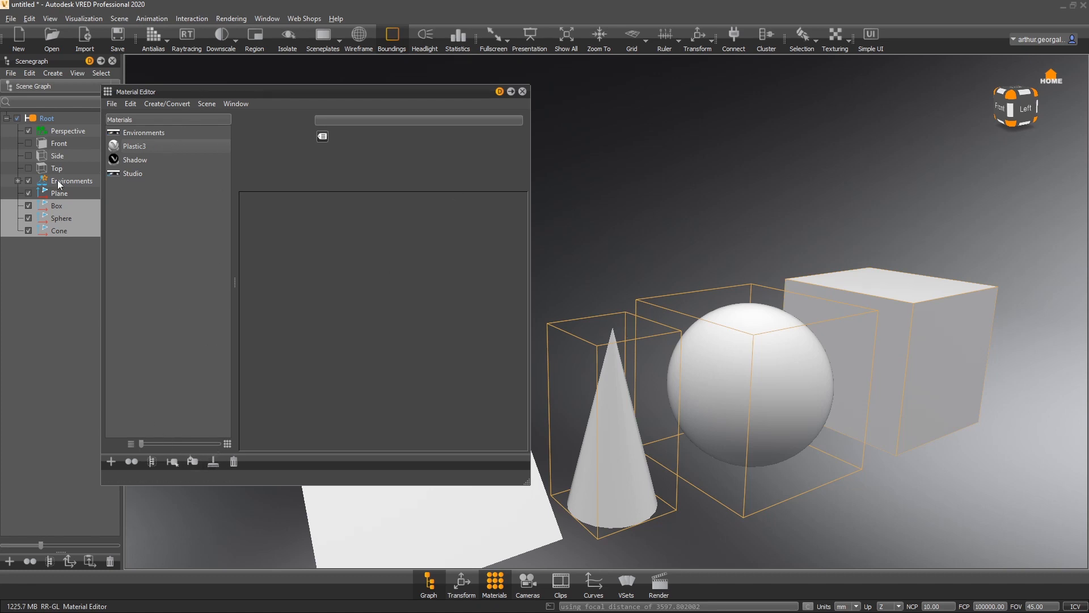
click(130, 146)
click(176, 267)
- Create a new Chrome material in the Material Editor
click(141, 133)
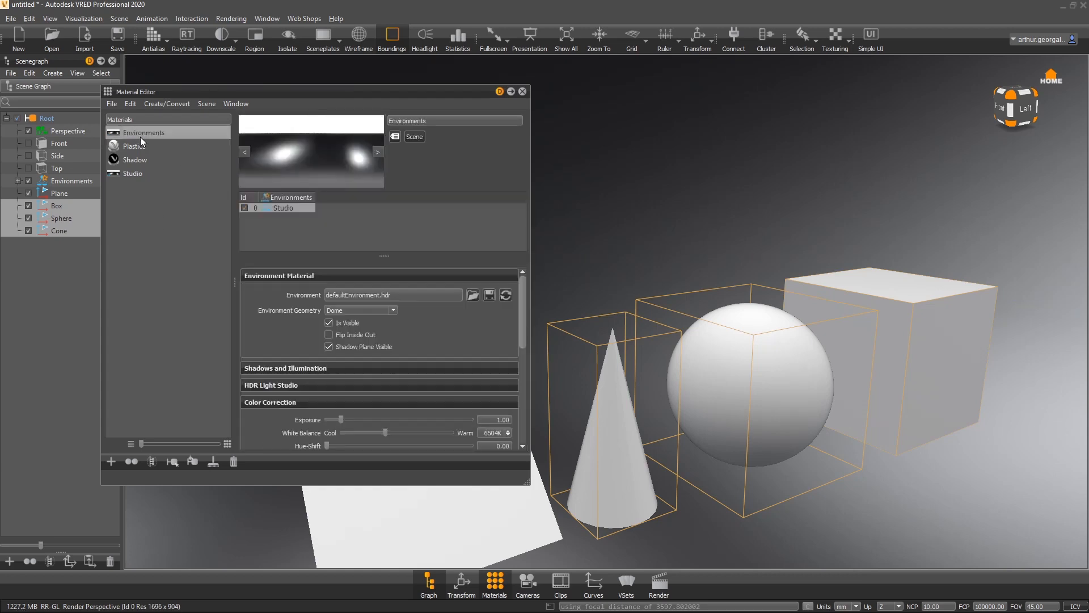
right_click(187, 233)
mouse_move(223, 244)
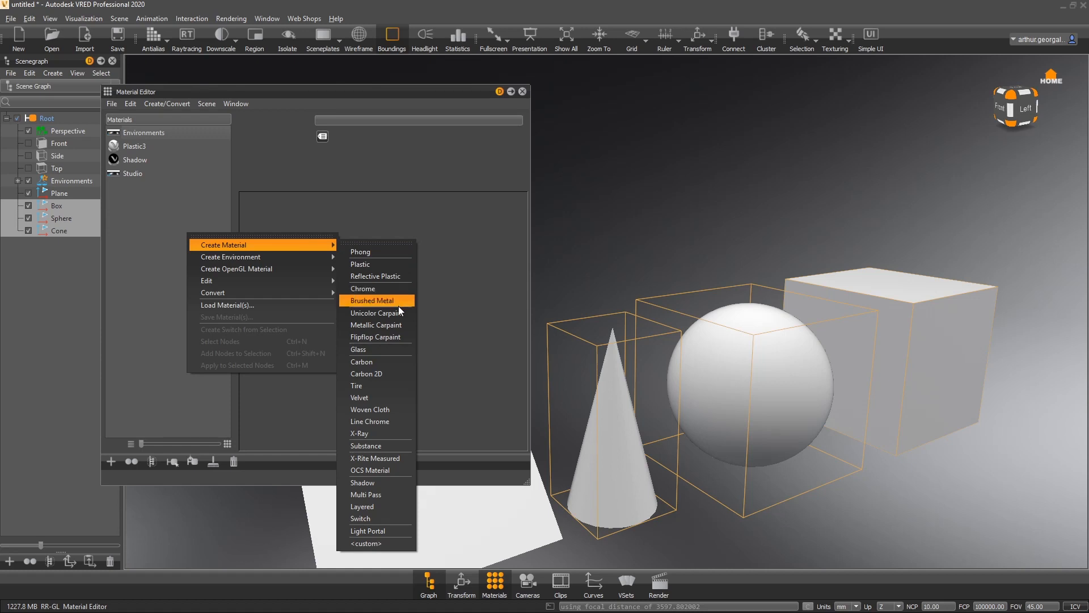
click(385, 289)
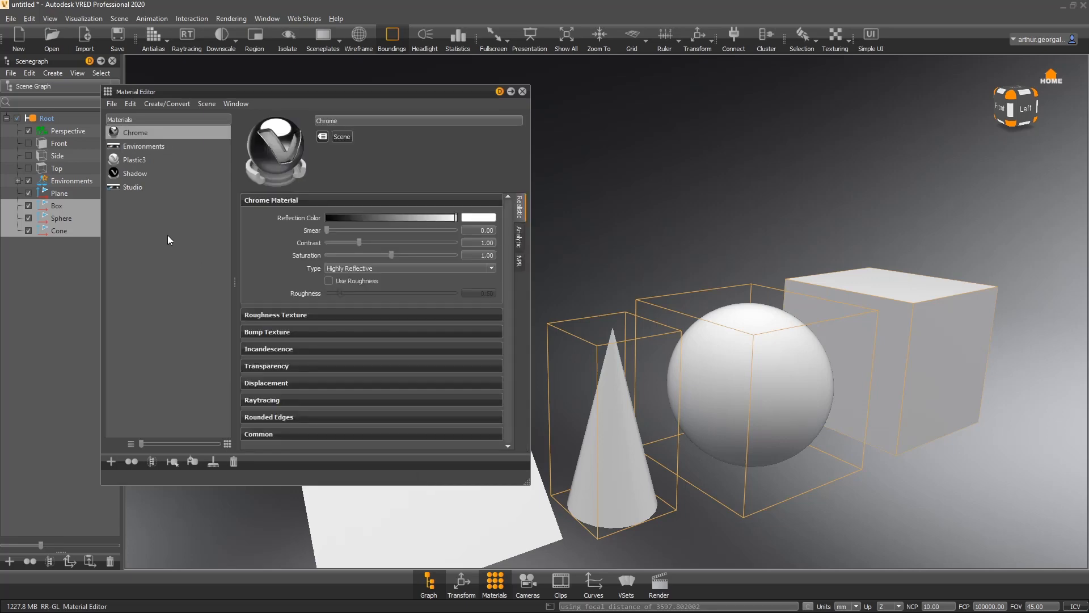
- Assign the Chrome material to the sphere
drag(129, 132, 747, 342)
drag(747, 341, 194, 261)
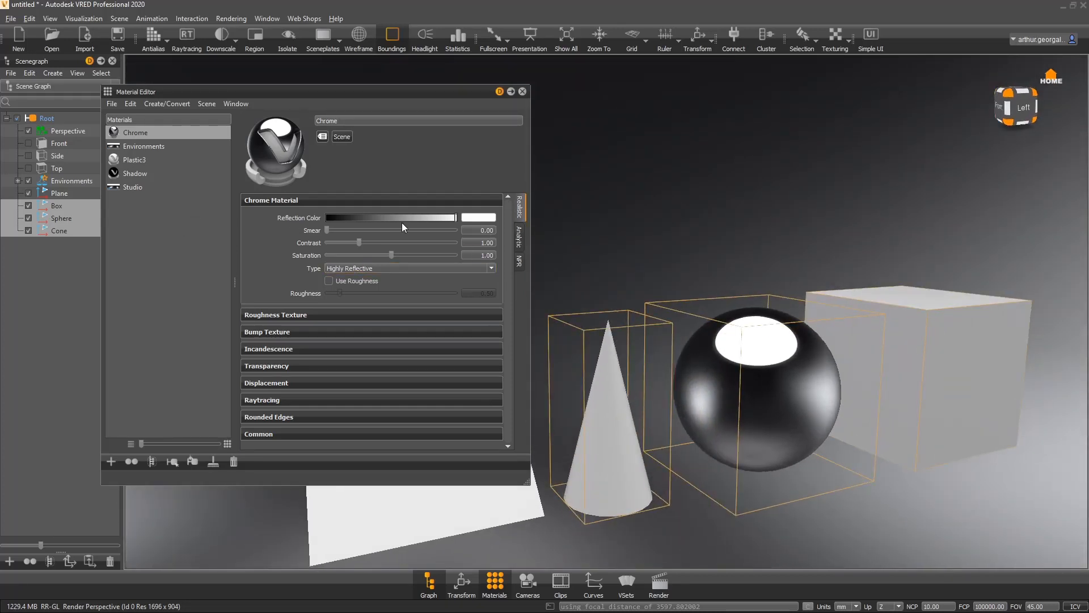
- Cycle the Chrome Type through Aluminium, Silver, Gold and Copper before restoring Highly Reflective
click(390, 268)
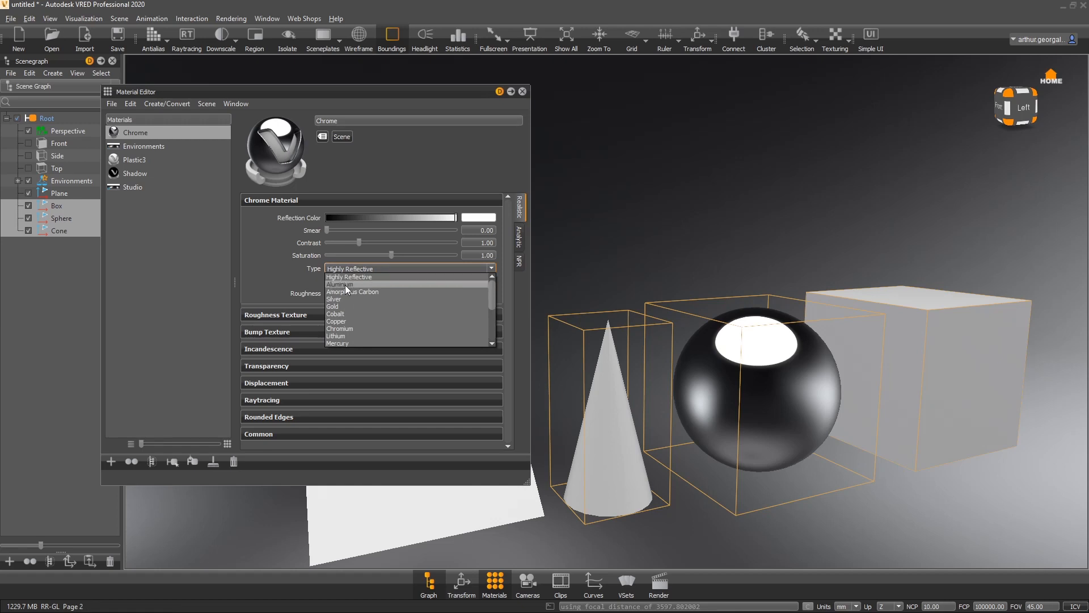
click(345, 285)
click(397, 267)
click(370, 301)
alt+drag(783, 326, 704, 318)
click(370, 267)
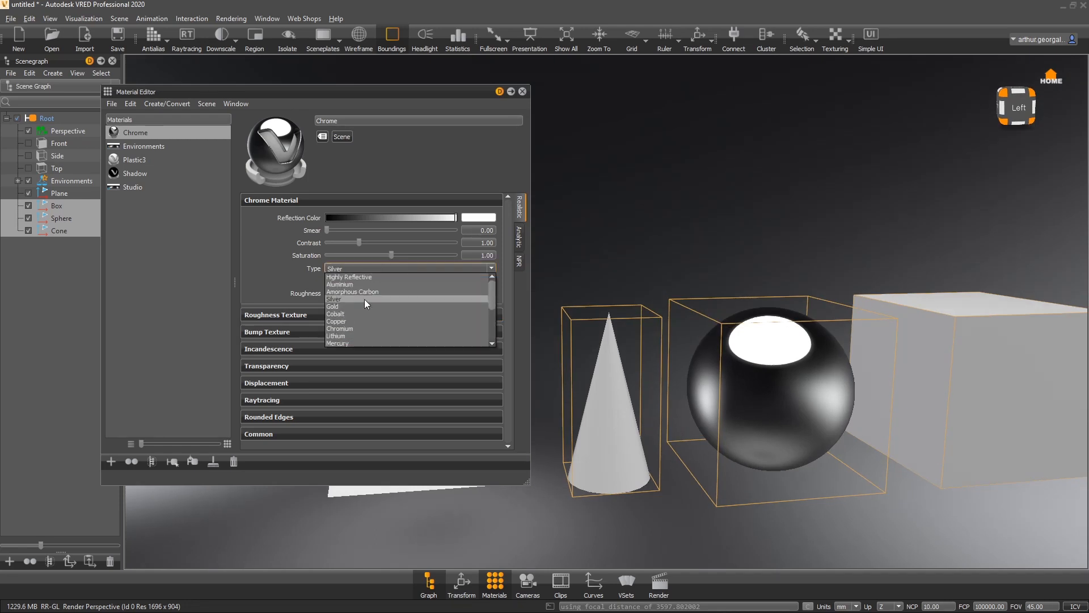
click(354, 306)
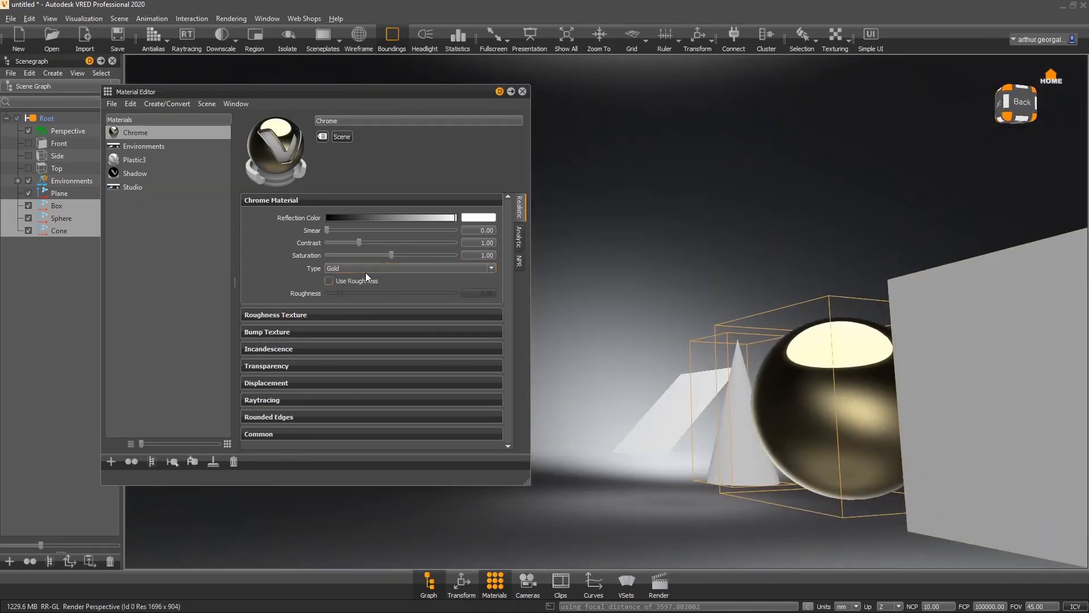
click(365, 270)
click(356, 322)
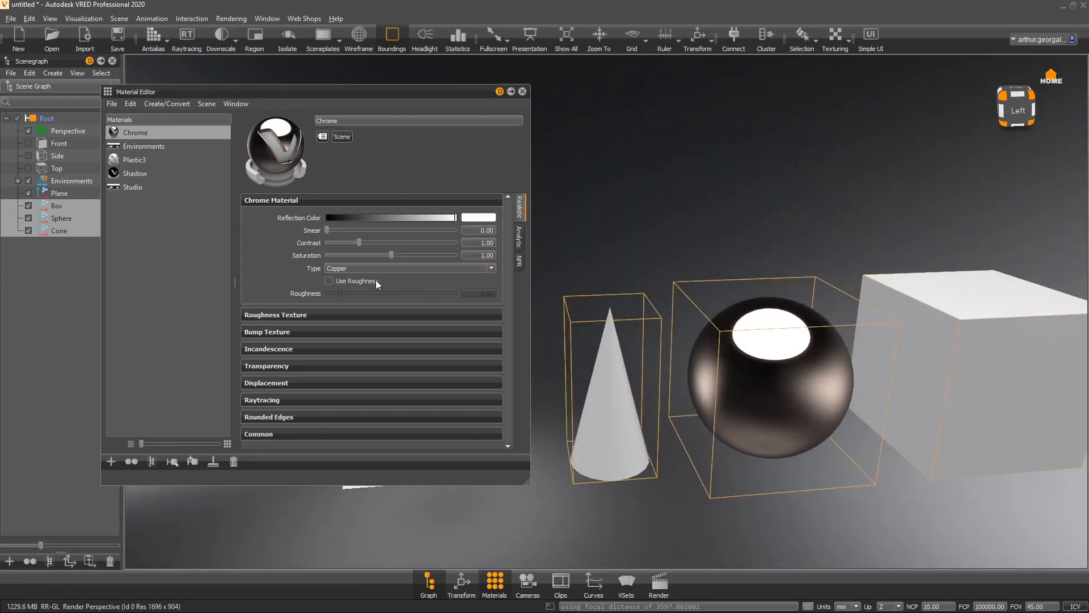
click(359, 269)
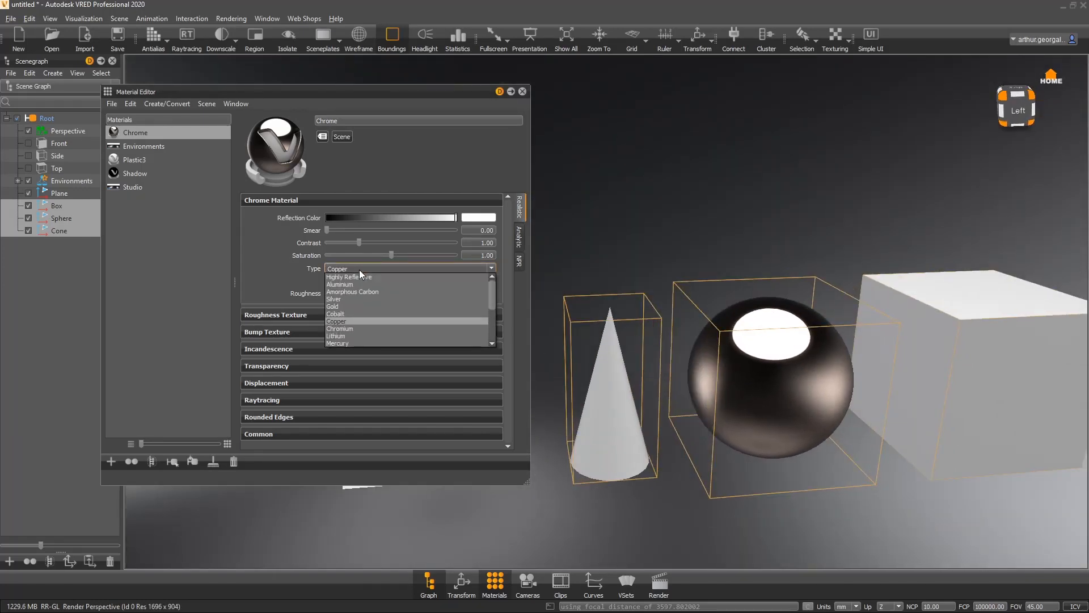
click(349, 277)
- Set the Chrome reflection color to a gold-yellow in the color picker
click(477, 219)
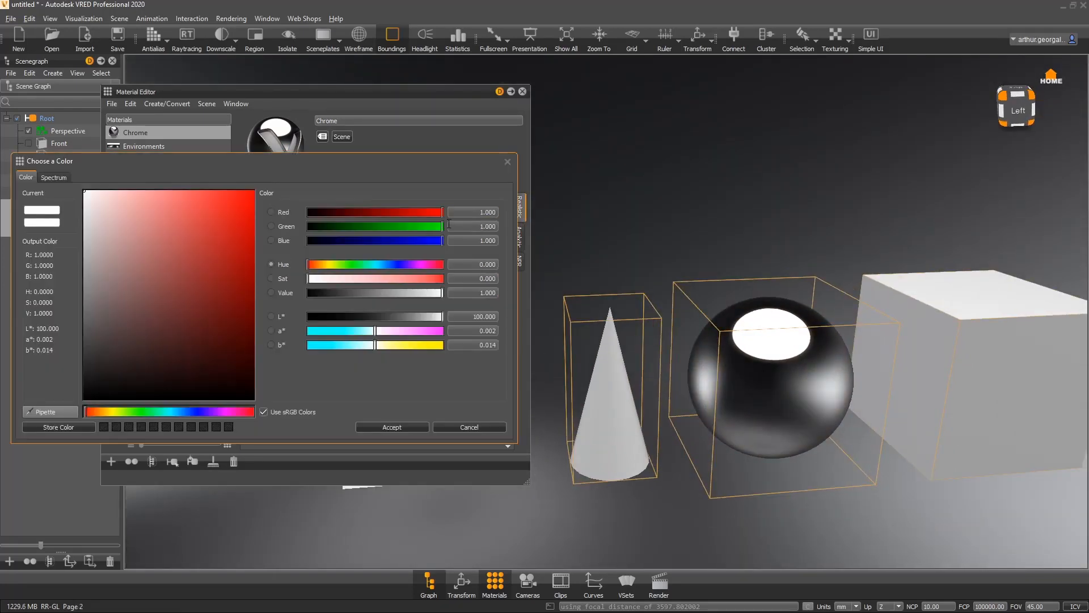
mouse_move(207, 215)
mouse_down()
mouse_move(113, 223)
mouse_move(117, 184)
mouse_up()
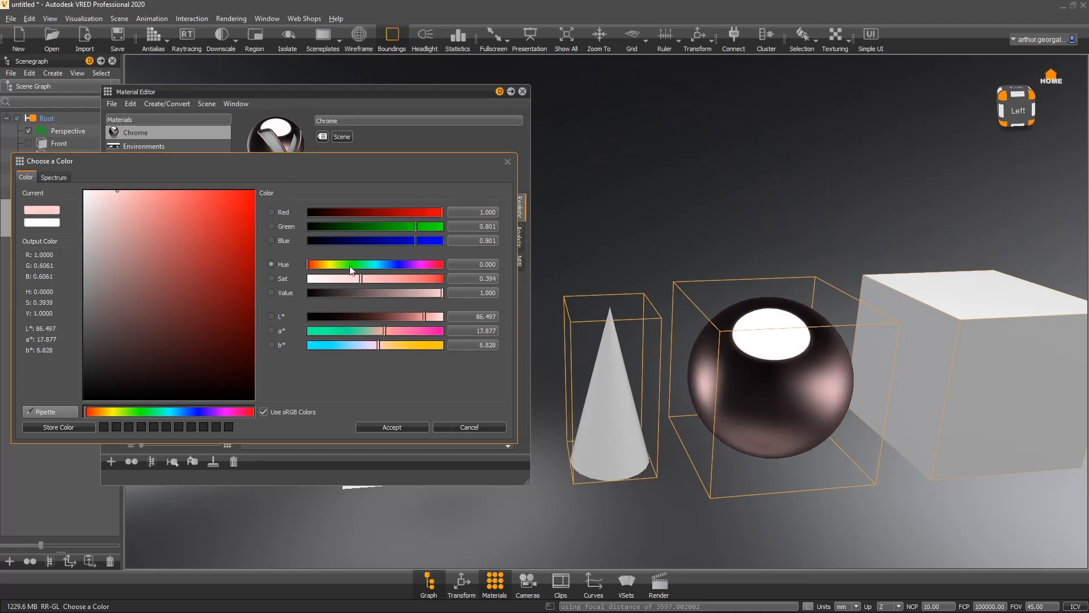
drag(340, 163, 387, 247)
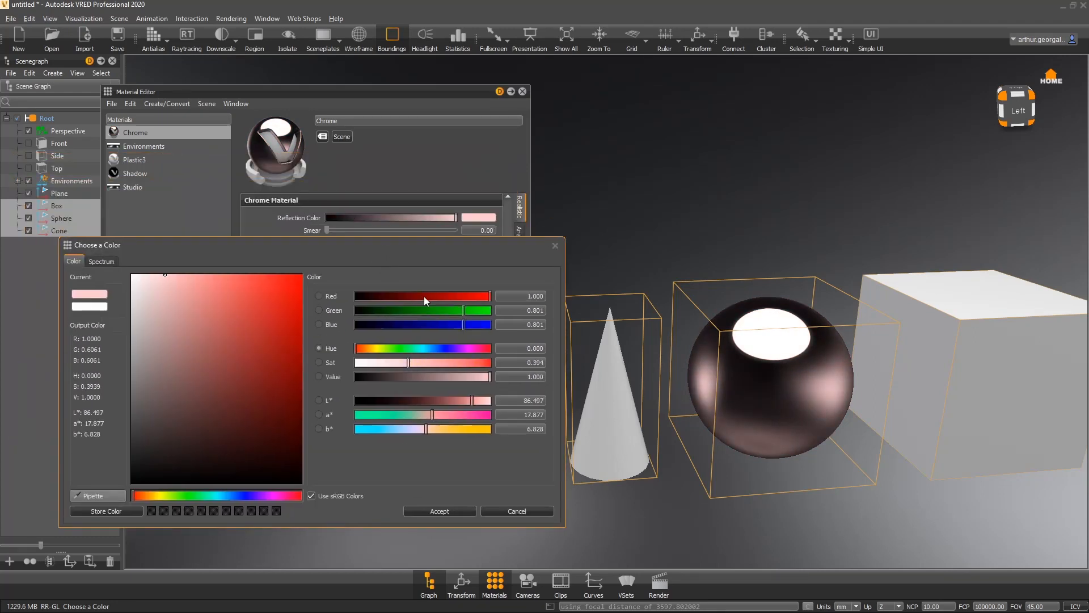
mouse_move(375, 352)
mouse_down()
mouse_move(385, 352)
mouse_move(370, 348)
mouse_up()
click(205, 277)
drag(294, 273, 232, 273)
click(444, 512)
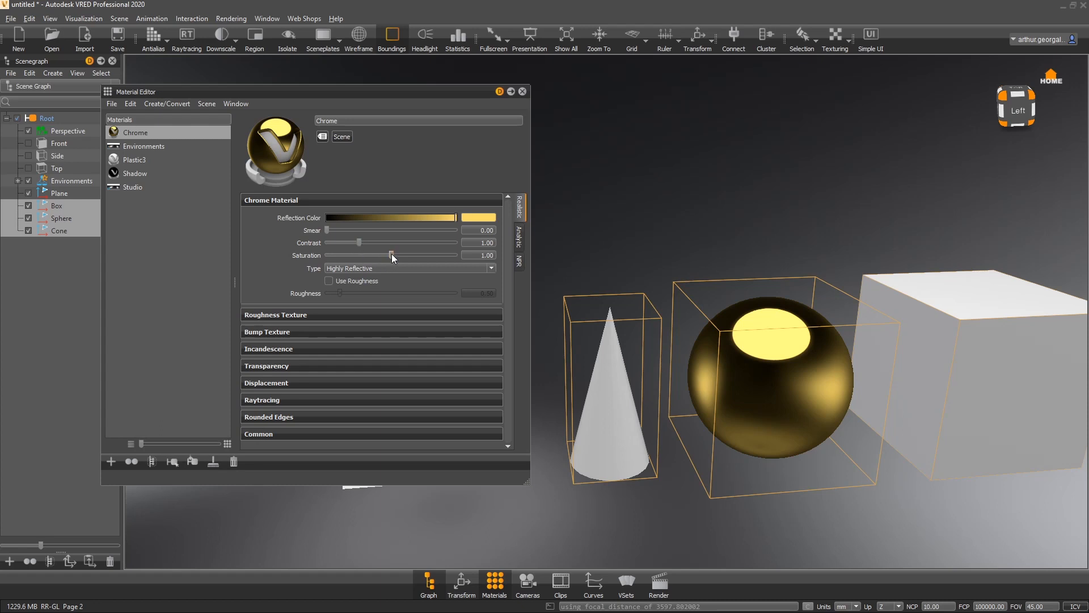
- Set the Chrome Saturation to about 0.811 and Contrast to about 1.128
drag(392, 255, 498, 264)
mouse_move(365, 262)
mouse_down()
mouse_move(379, 261)
mouse_move(333, 243)
mouse_move(440, 243)
mouse_move(363, 244)
mouse_up()
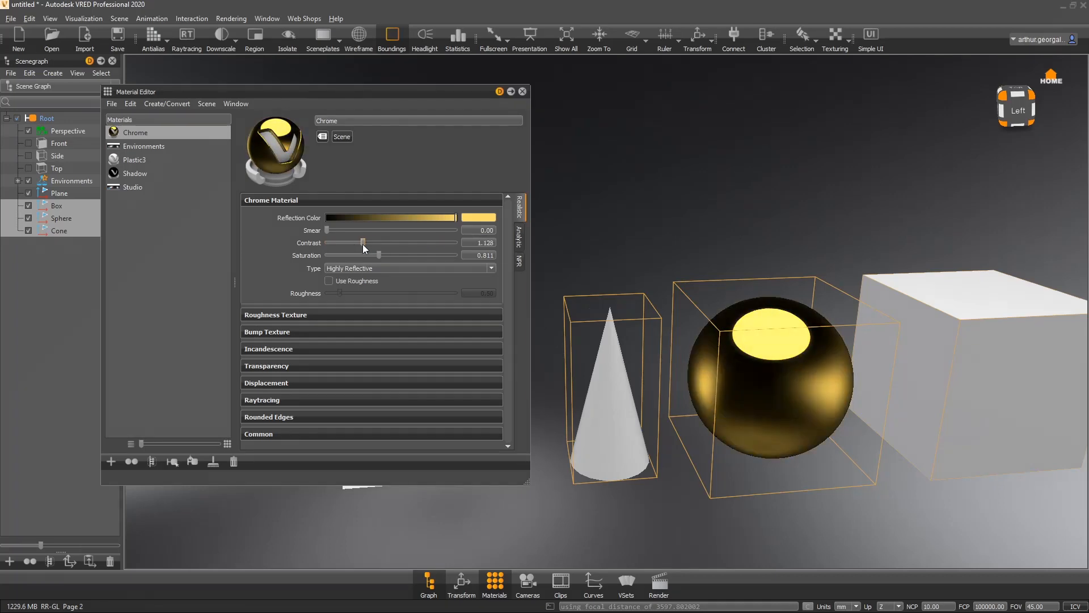
drag(872, 318, 652, 369)
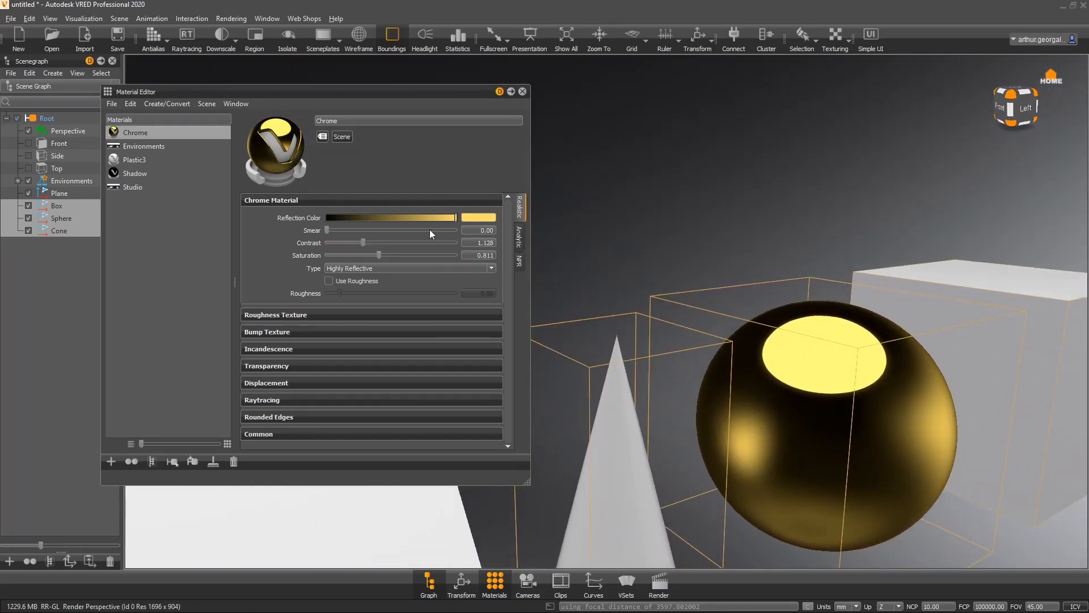
- Change the Chrome reflection color to a deeper orange-yellow
click(491, 217)
drag(195, 293, 301, 275)
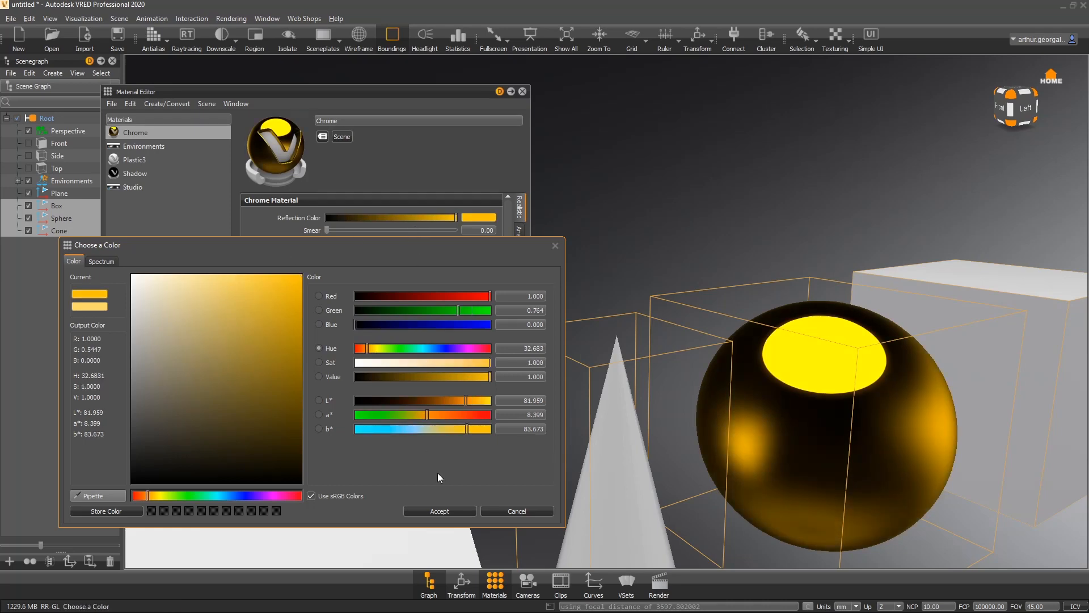
click(439, 511)
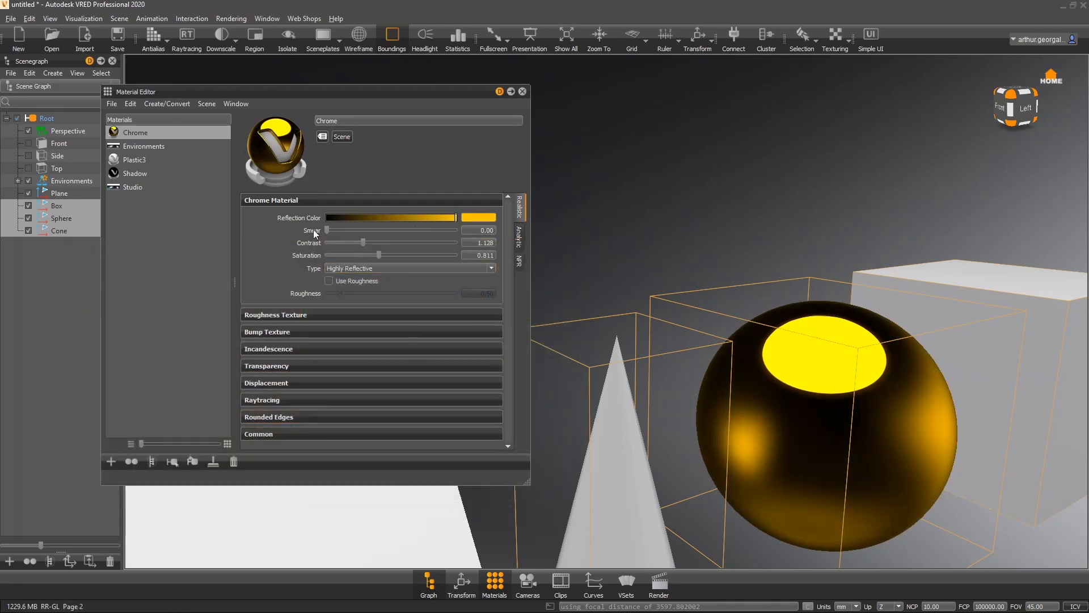
- Set the Chrome Smear to 0.80 and raise Contrast to about 1.55
drag(327, 229, 455, 231)
drag(985, 372, 328, 260)
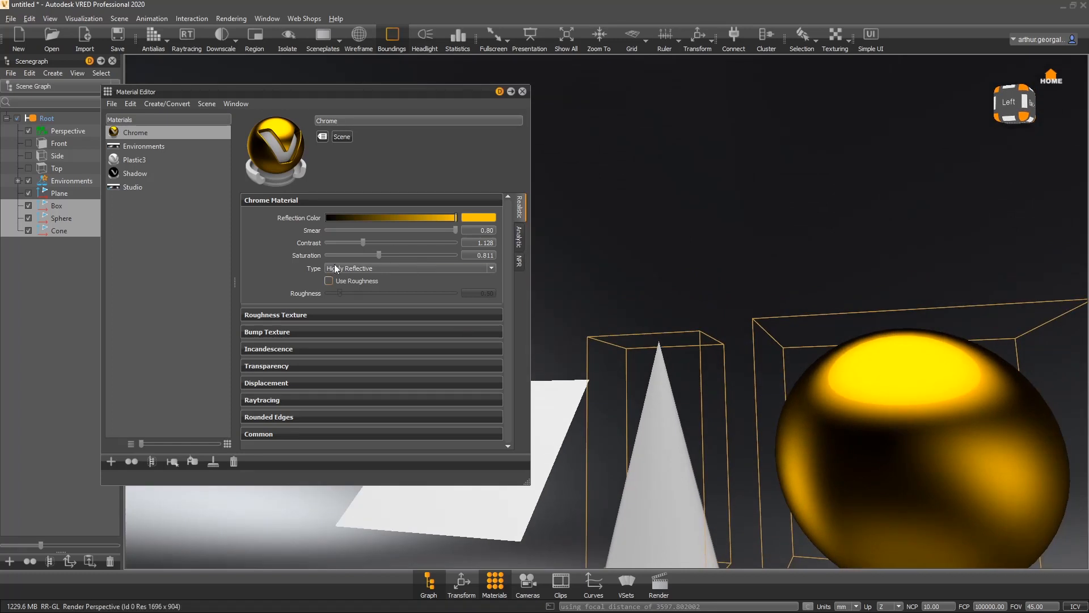
mouse_move(366, 240)
mouse_down()
mouse_move(347, 242)
mouse_move(406, 238)
mouse_move(355, 227)
mouse_move(377, 225)
mouse_up()
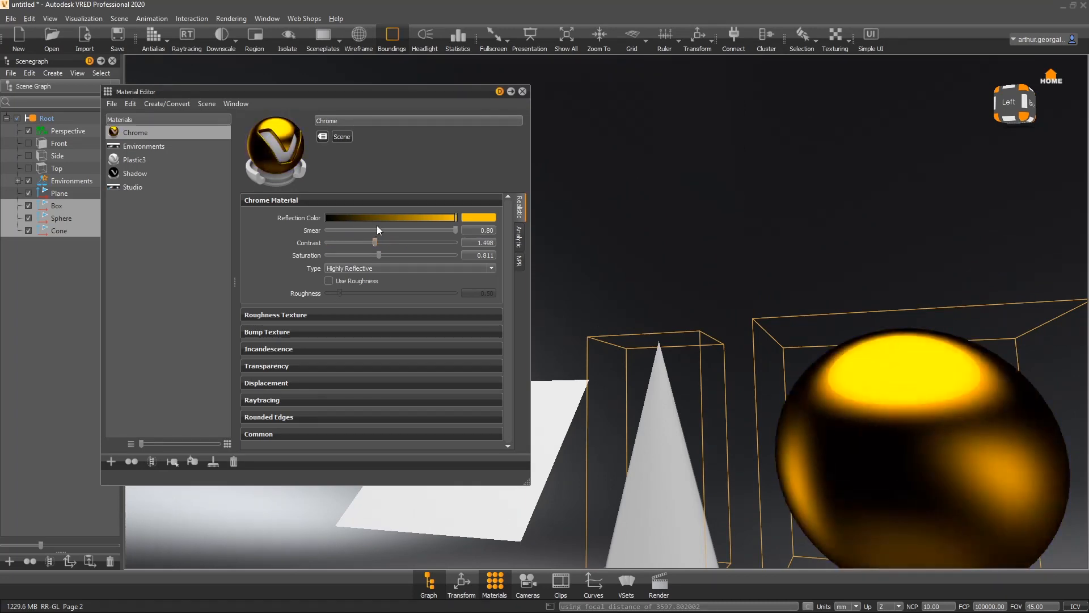
drag(1010, 449, 427, 304)
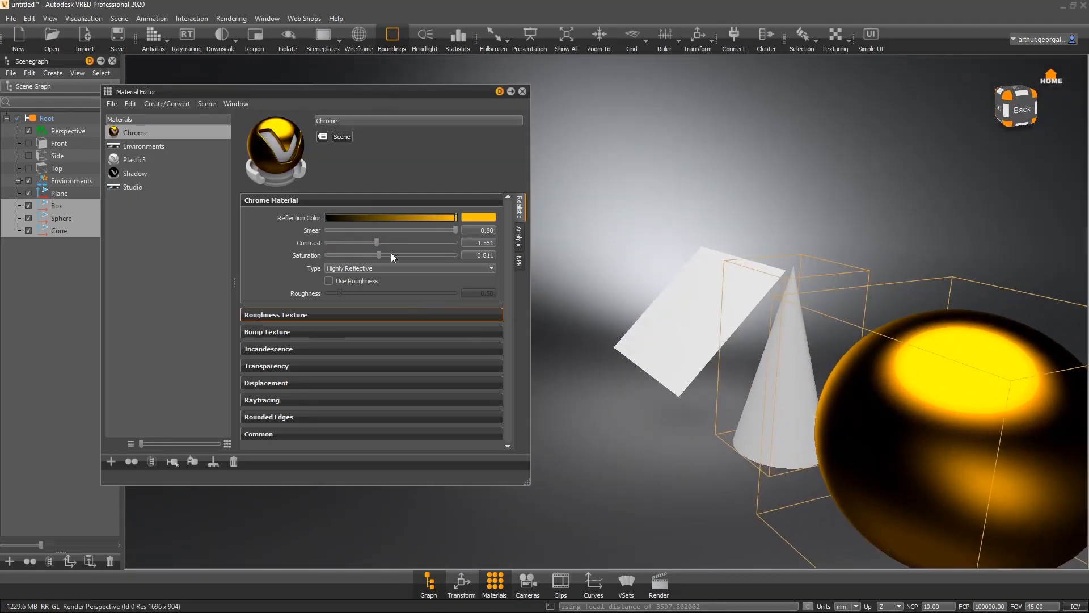
- Enable Use Roughness and set Roughness to about 1.73
click(348, 283)
drag(341, 294, 372, 298)
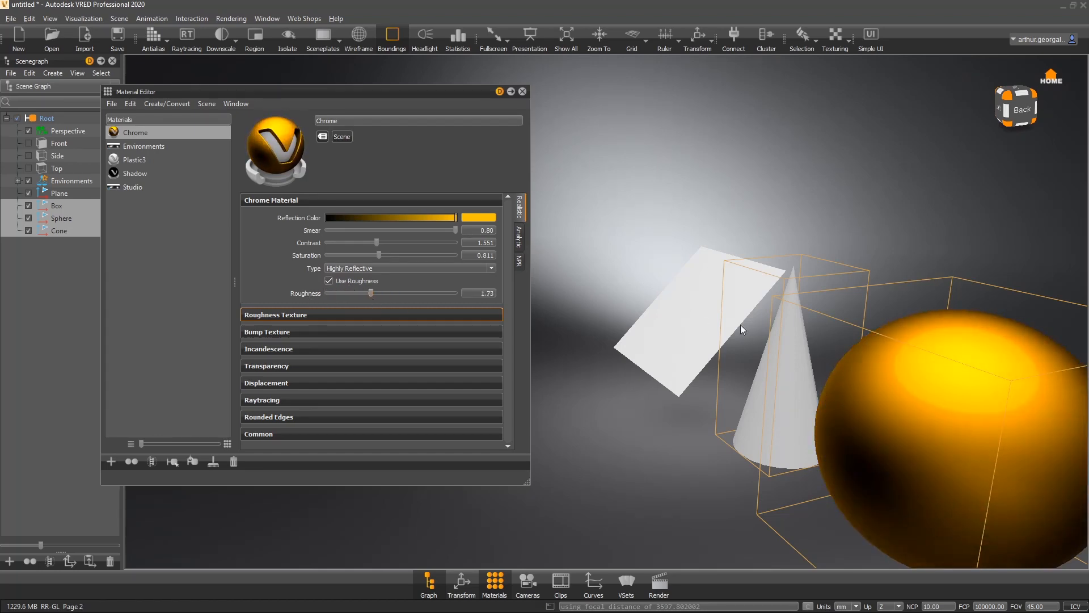
drag(741, 325, 702, 366)
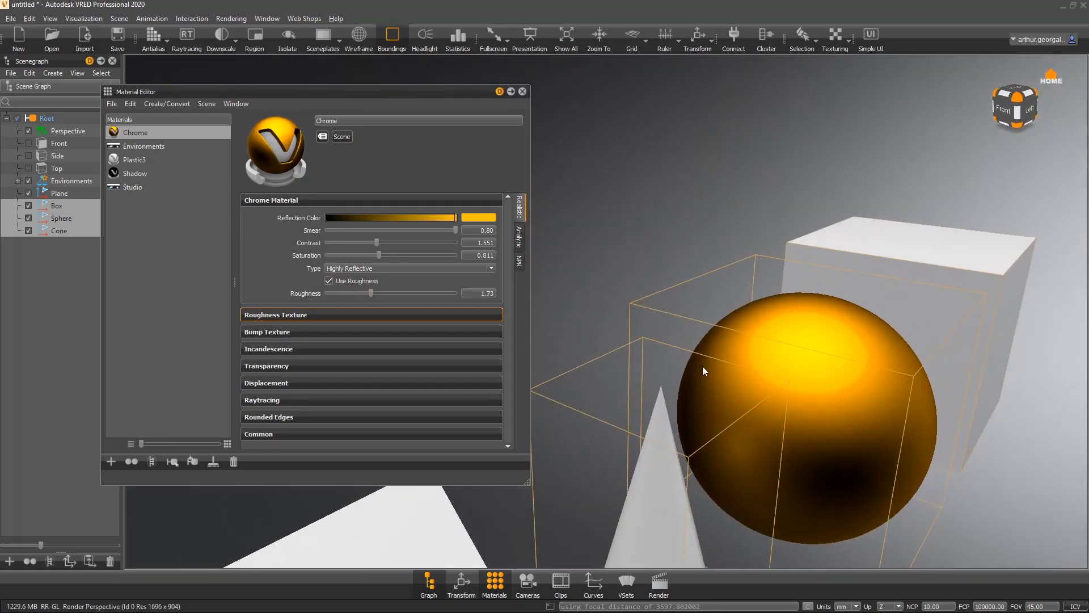
- Switch the Chrome Type to Aluminium
click(381, 271)
click(347, 284)
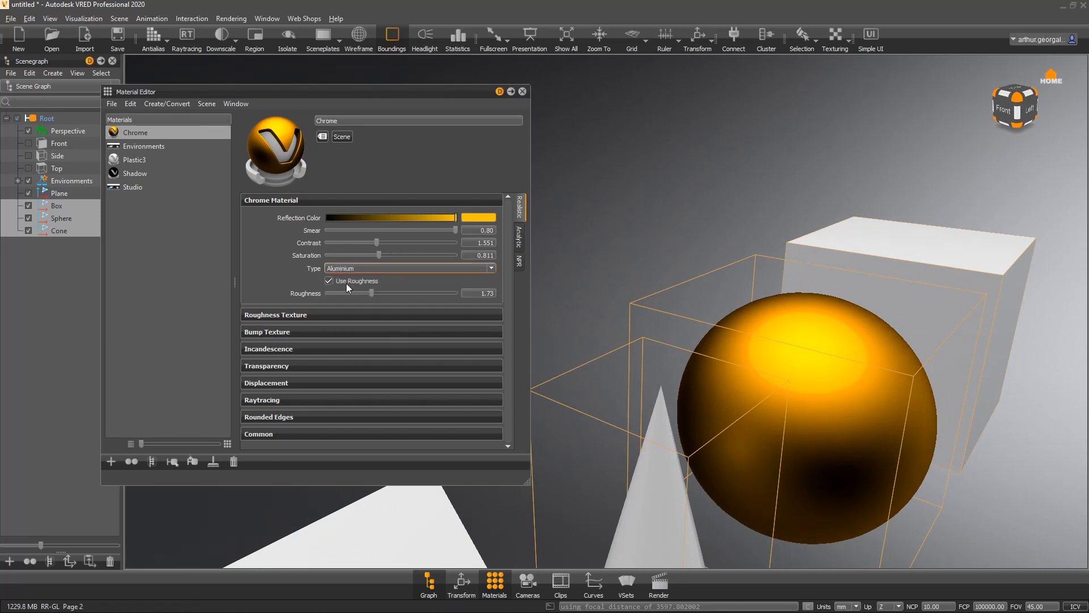
drag(703, 229, 881, 338)
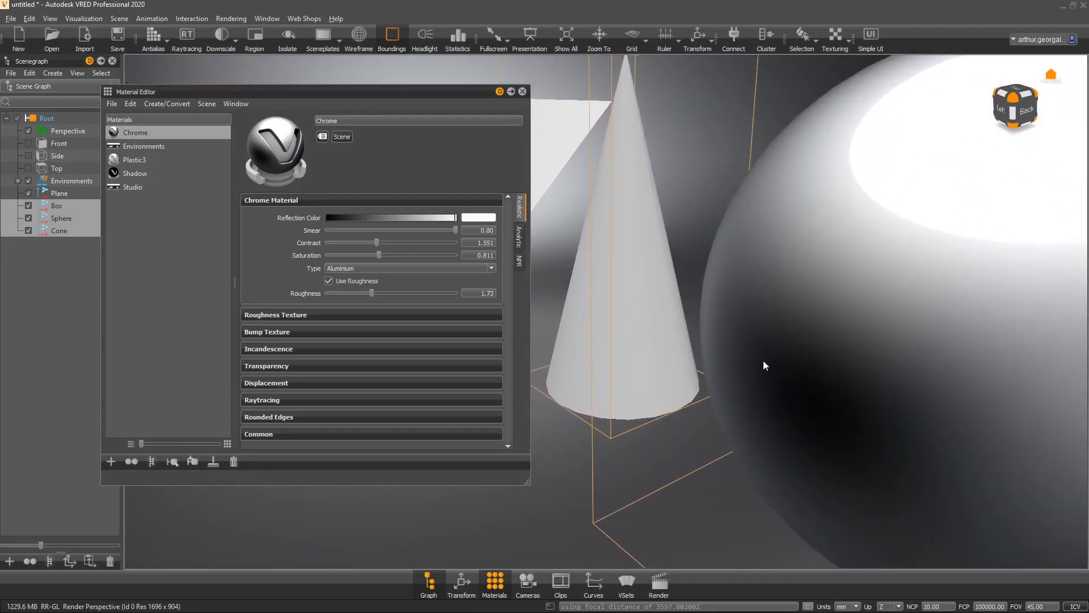
drag(764, 360, 1087, 303)
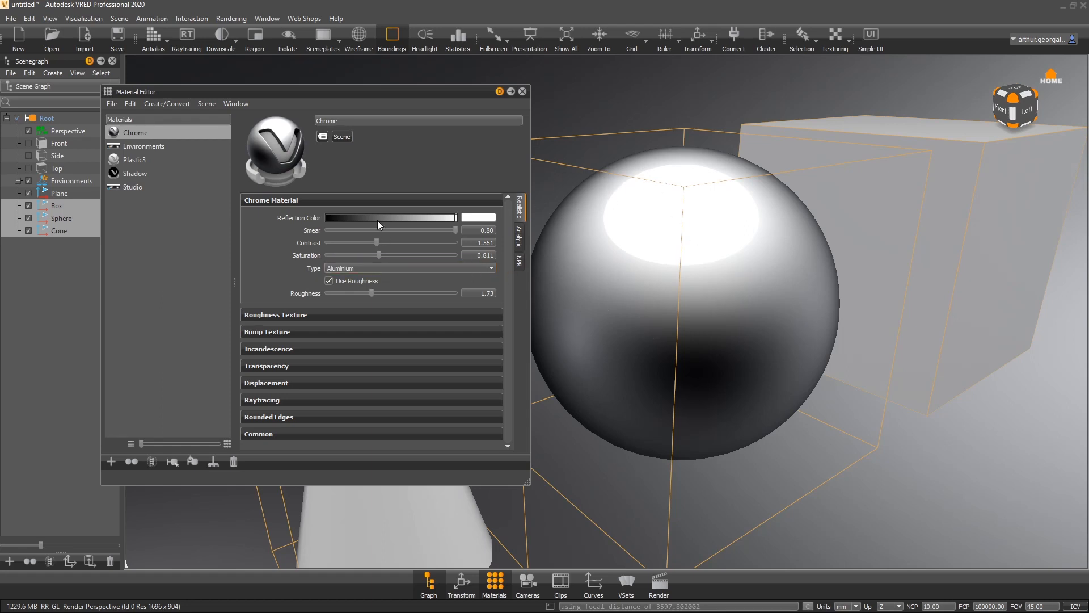
- Switch the Chrome Type to Iridium
click(341, 269)
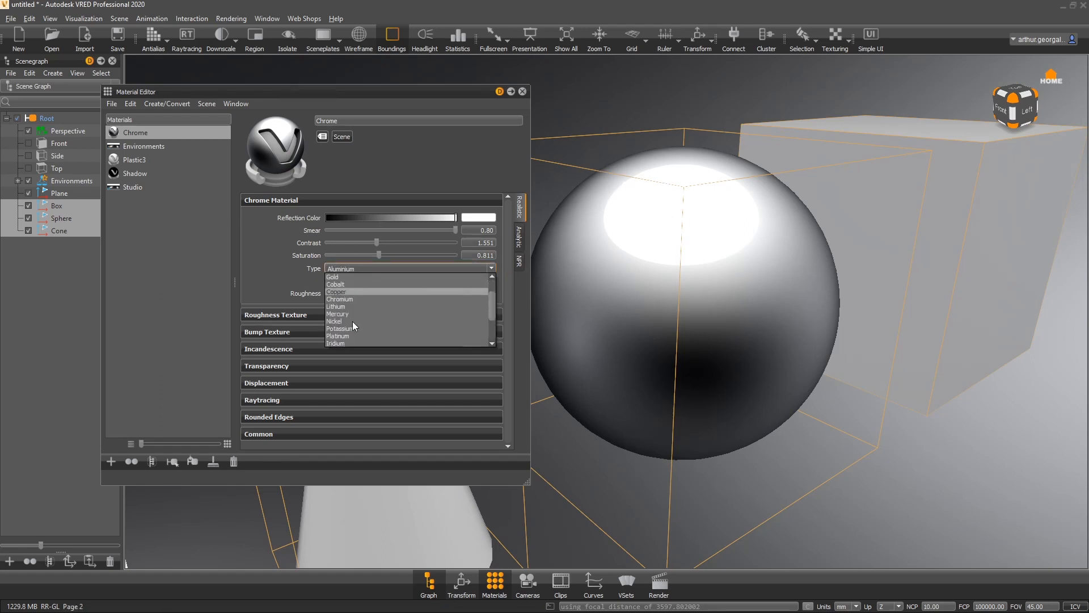
click(351, 314)
mouse_move(664, 332)
right_down()
mouse_move(681, 257)
mouse_move(674, 216)
right_up()
right_drag(720, 244, 633, 294)
drag(634, 294, 791, 309)
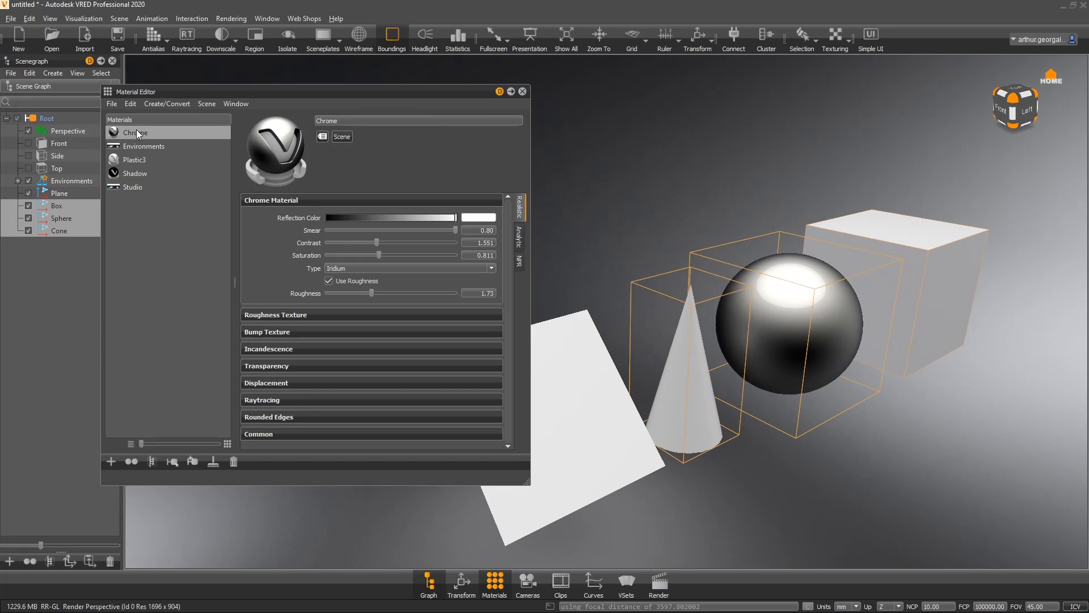
- Assign the Chrome material to the box as well
drag(135, 129, 957, 274)
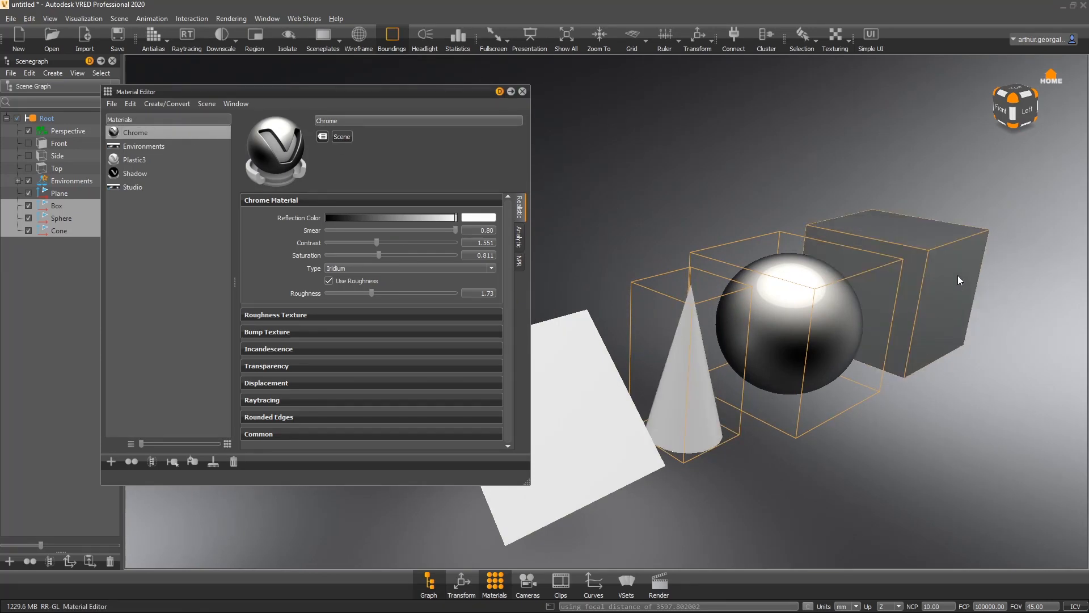
drag(760, 250, 388, 274)
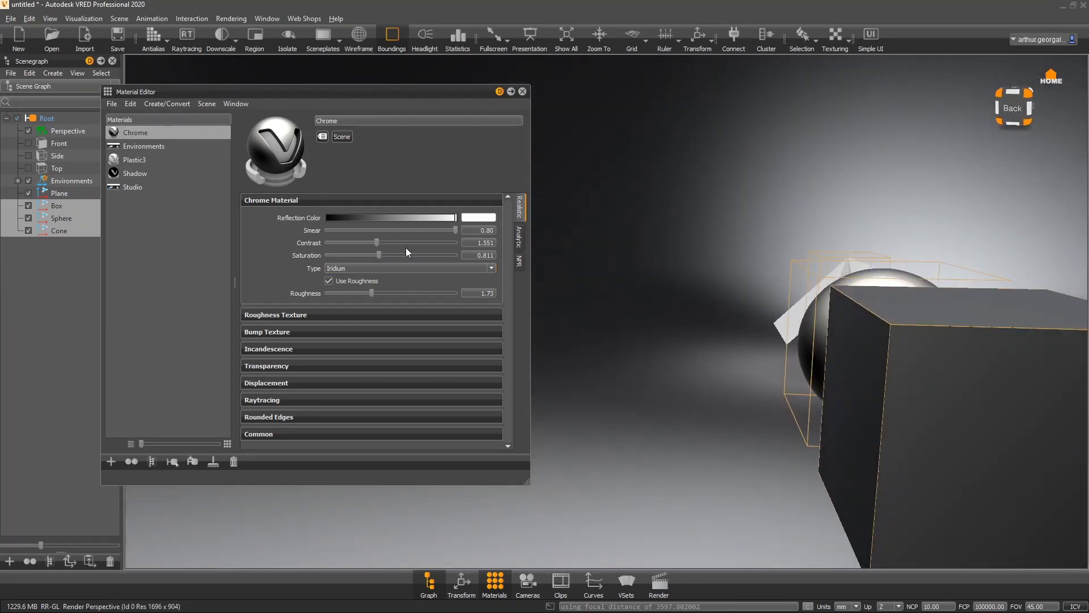
- Switch the Chrome Type to Iron
click(401, 271)
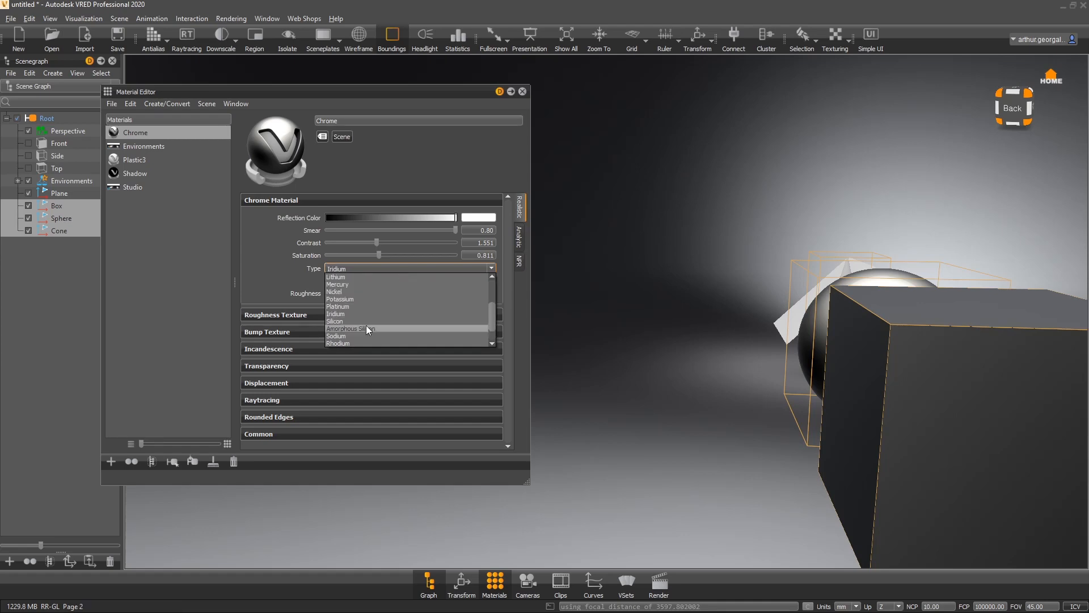
click(339, 342)
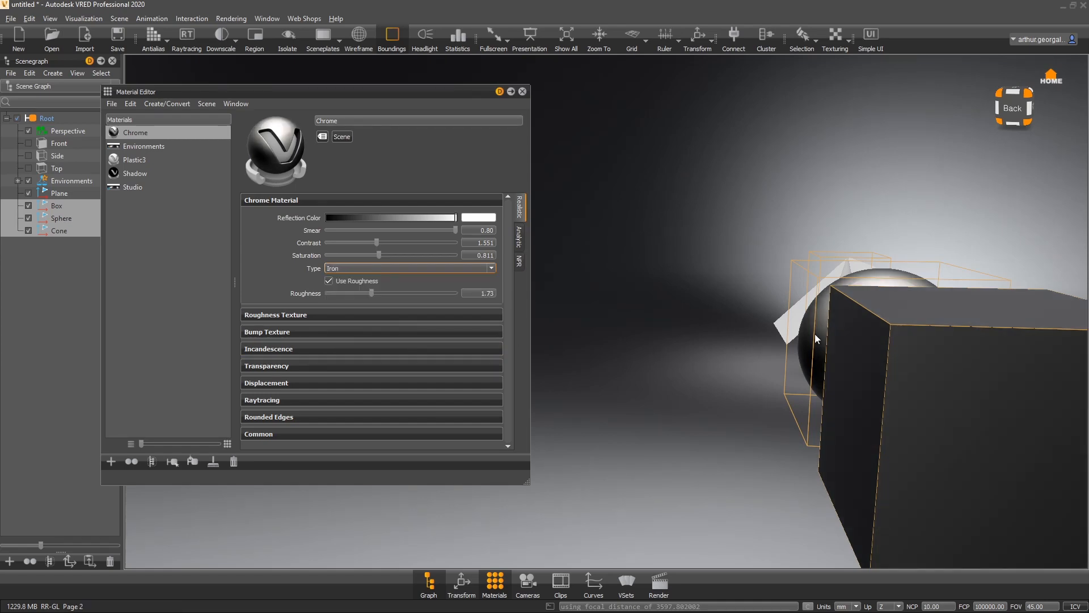
drag(815, 333, 703, 359)
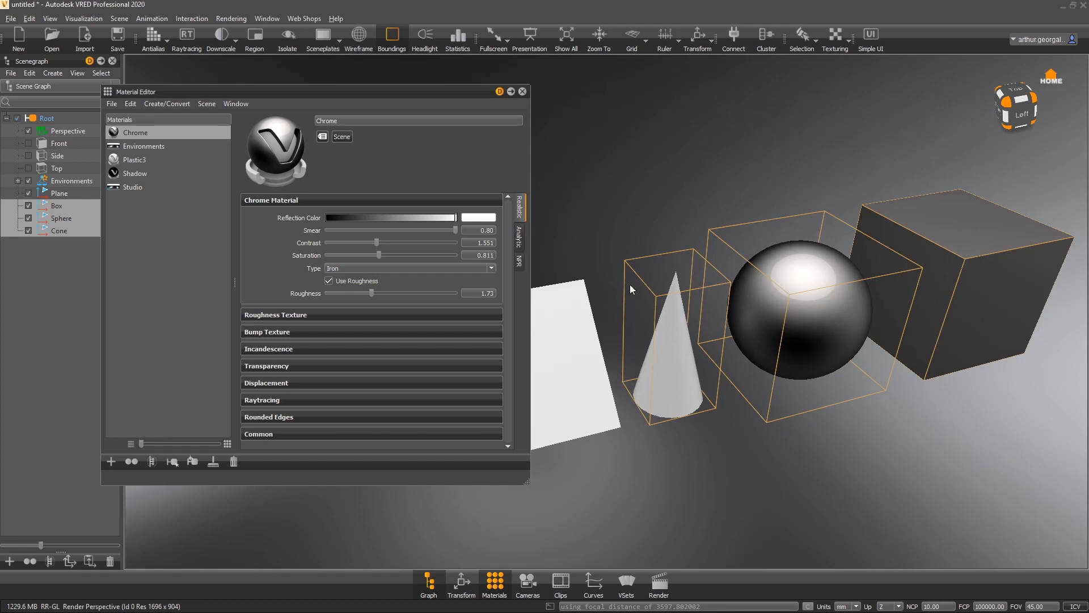
- Reselect the Chrome material and expand its Bump Texture section
click(171, 213)
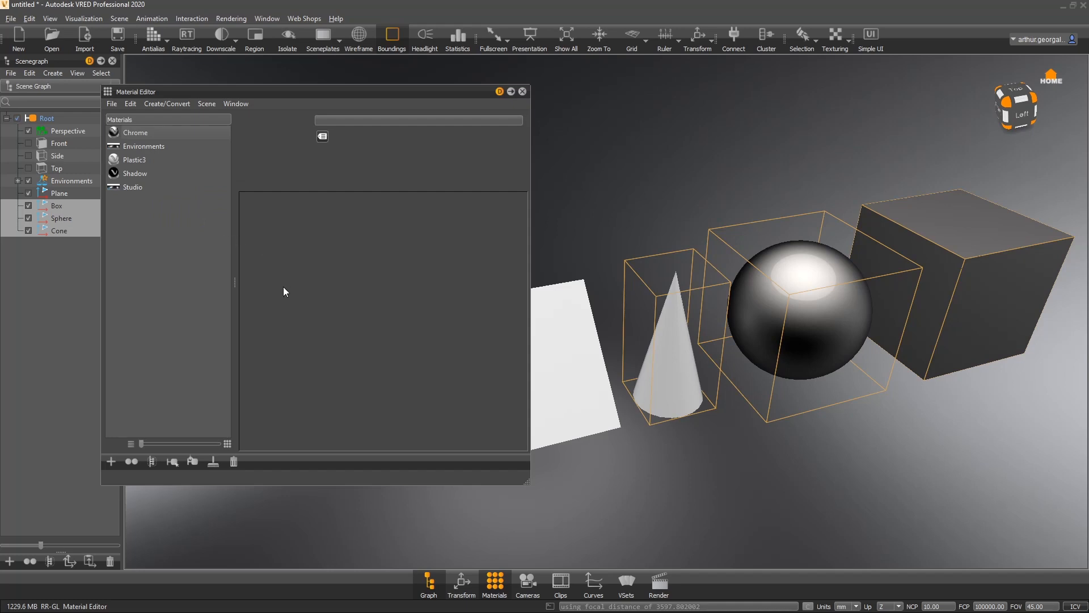
click(150, 135)
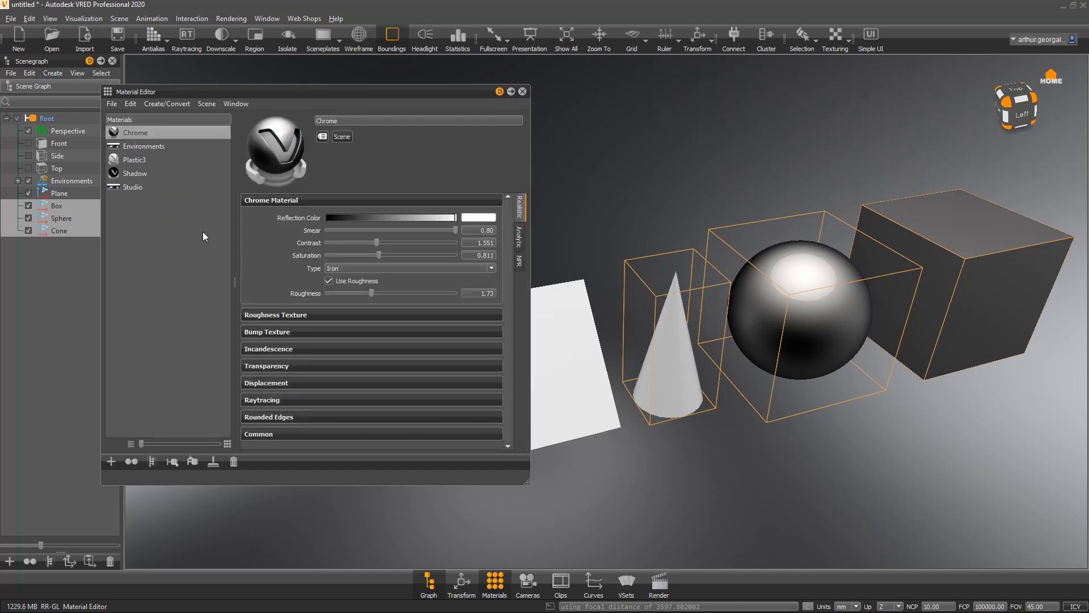
click(308, 331)
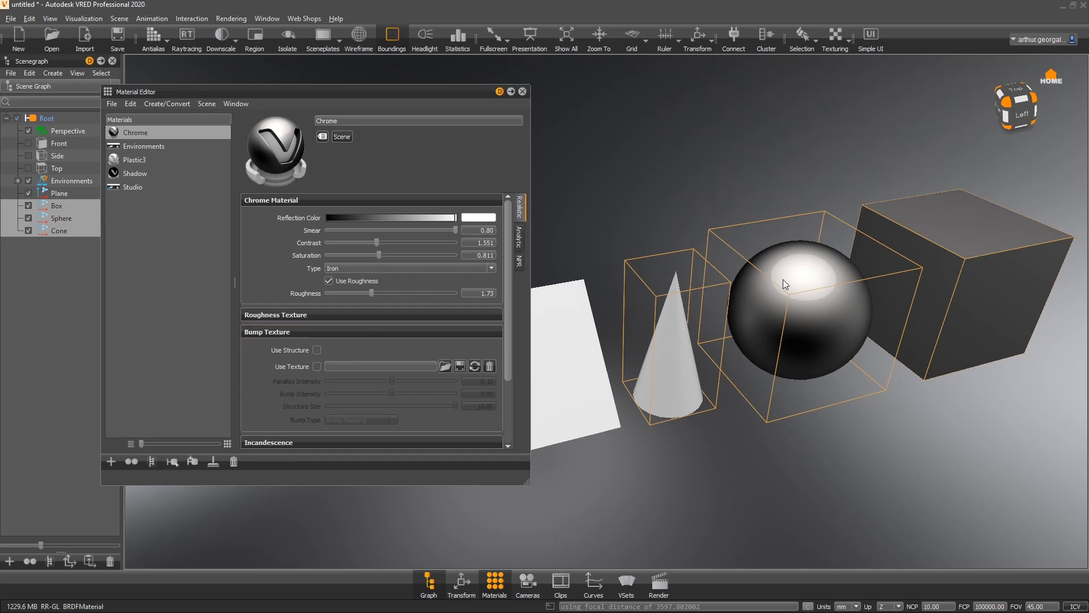
- Enable Use Structure on the Chrome bump texture, setting Bump Intensity to about 1.72 and Structure Size to about 1.74
middle_drag(767, 252, 702, 287)
right_drag(716, 264, 707, 424)
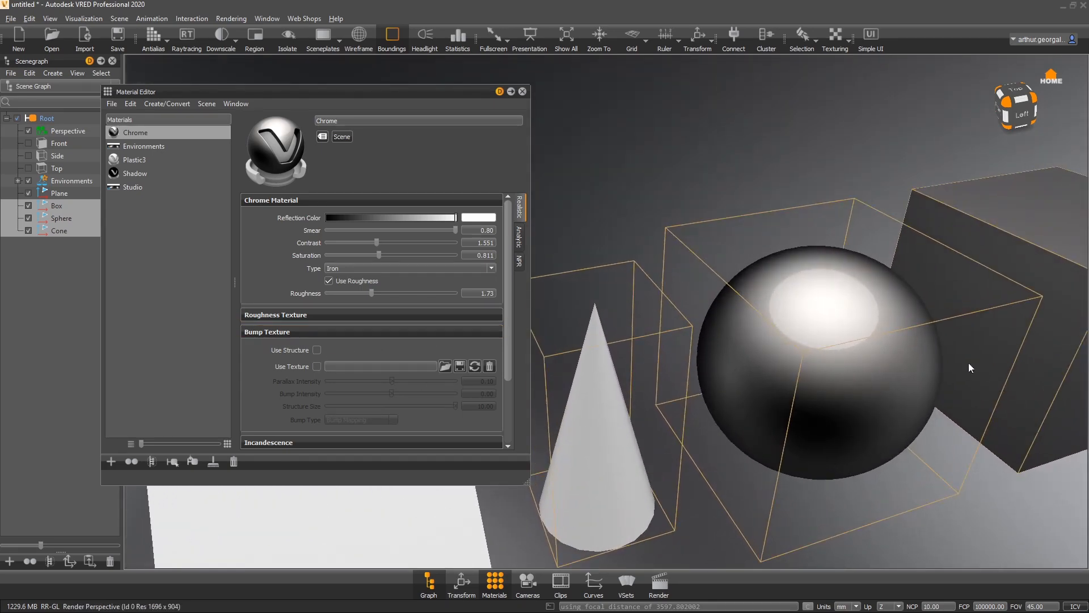
middle_drag(1018, 278, 880, 300)
drag(881, 300, 929, 255)
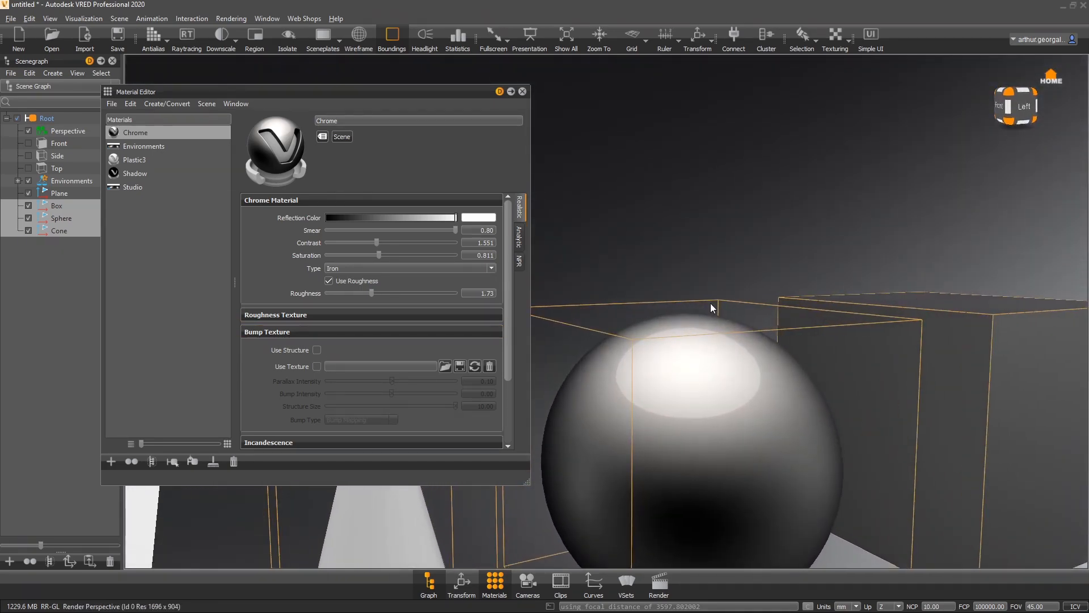
click(317, 350)
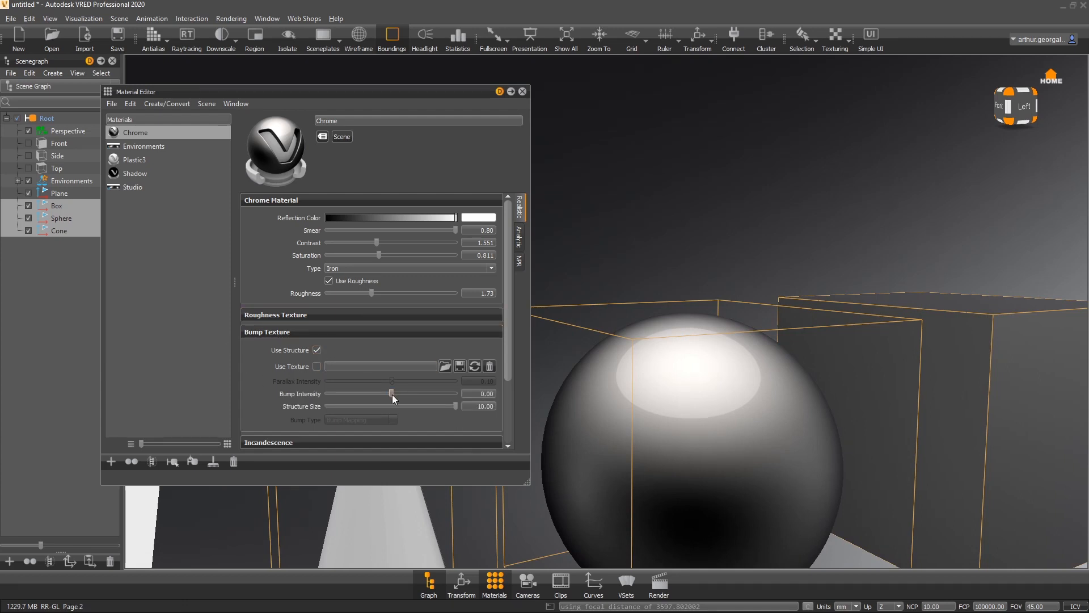
drag(392, 394, 438, 408)
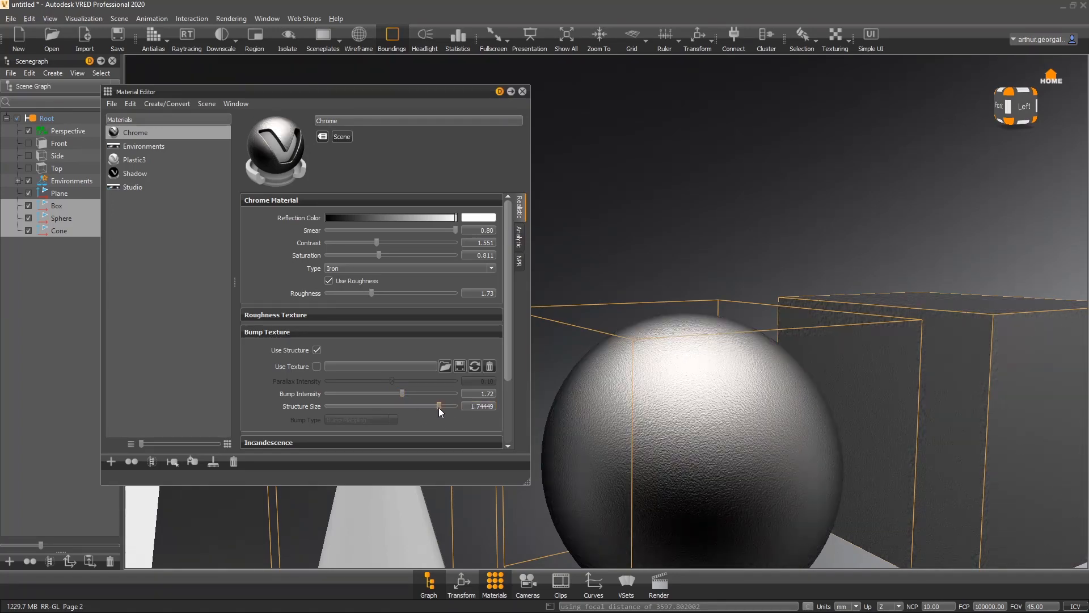
- Lower the Chrome bump intensity to about 0.13
drag(879, 372, 737, 372)
right_drag(737, 372, 658, 505)
drag(658, 506, 731, 207)
right_drag(731, 207, 714, 323)
drag(748, 371, 797, 284)
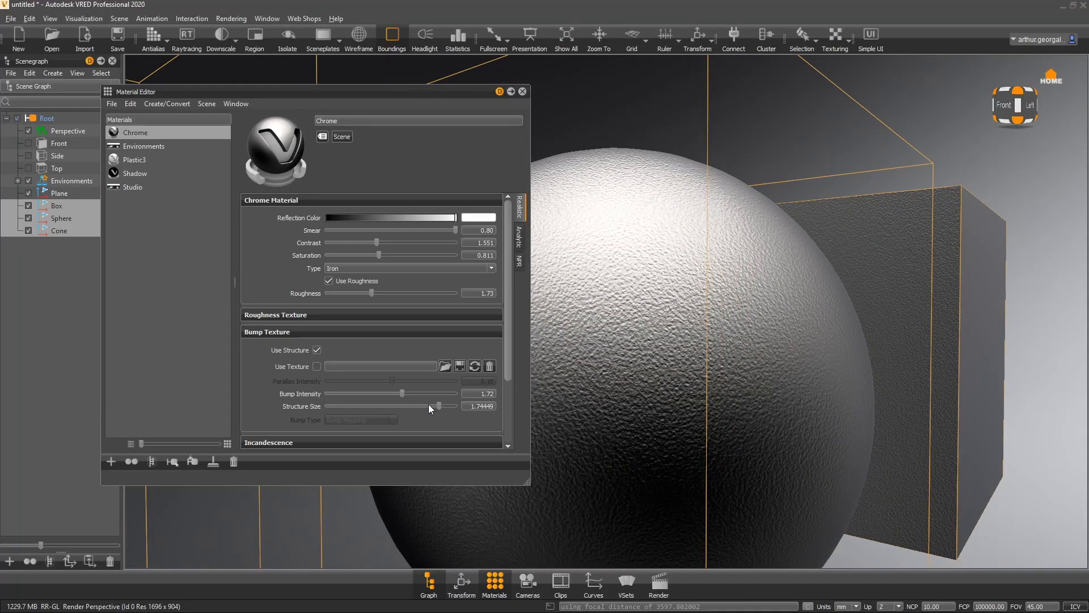
drag(400, 394, 392, 394)
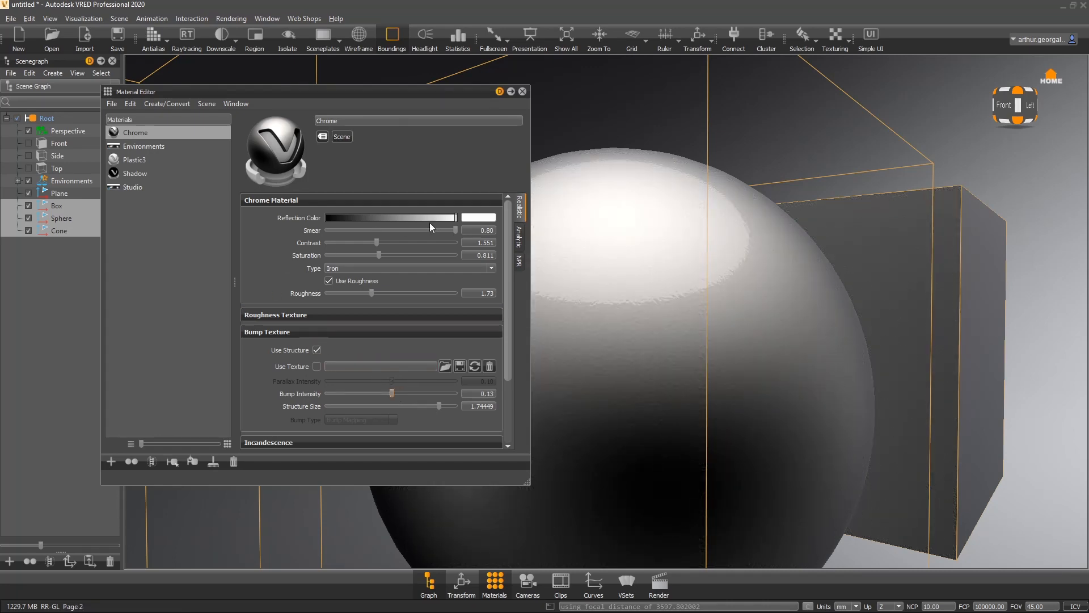
- Turn off Use Structure for the Chrome bump texture
drag(629, 300, 579, 323)
drag(736, 374, 666, 334)
drag(643, 299, 650, 437)
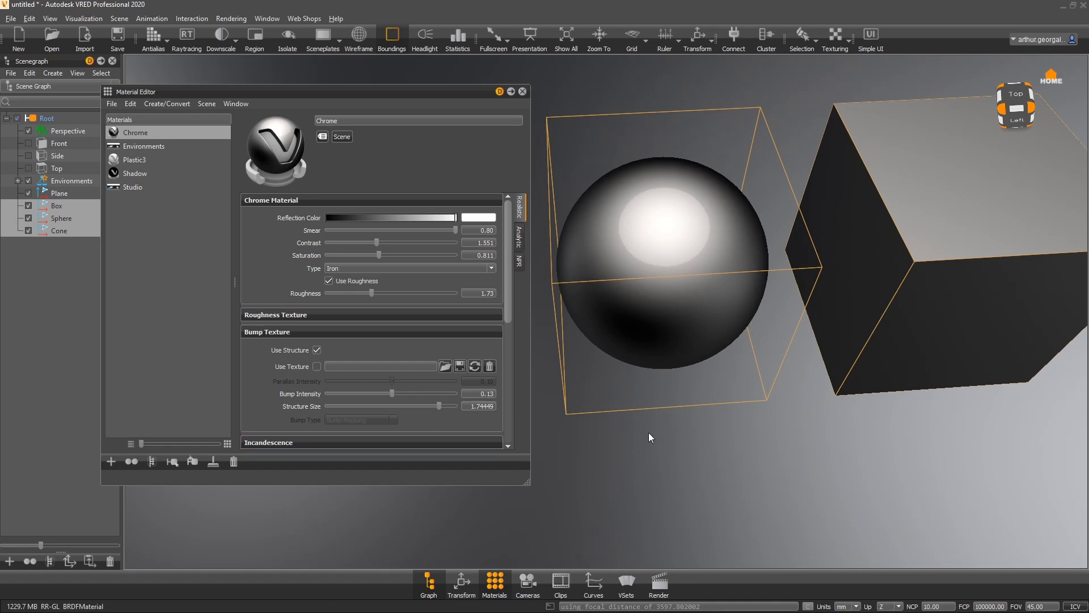
click(316, 350)
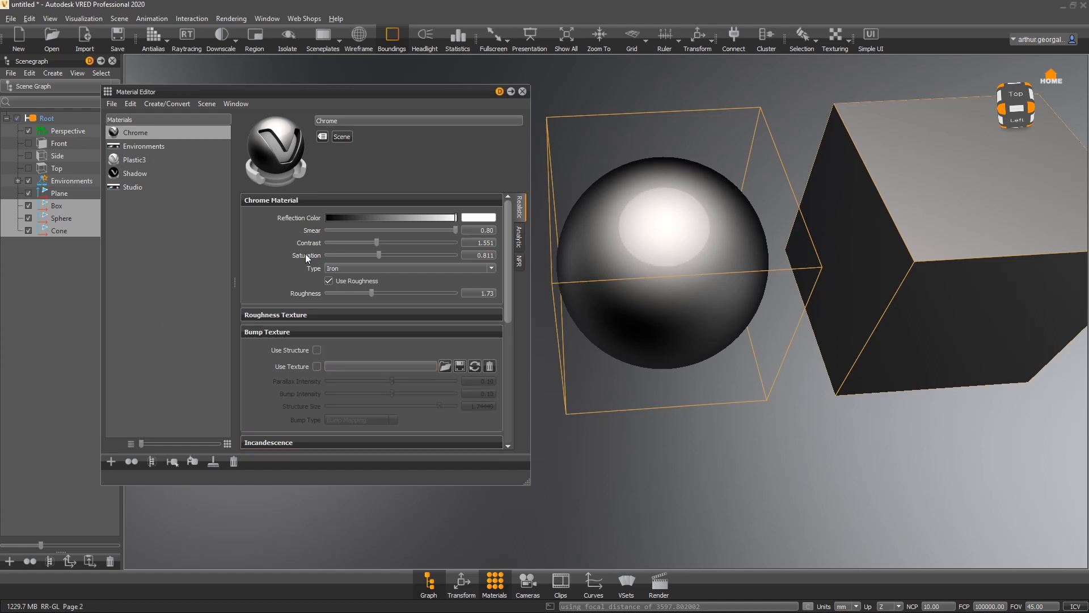
- Create a new Brushed Metal material in the materials list
click(190, 227)
drag(885, 239, 788, 230)
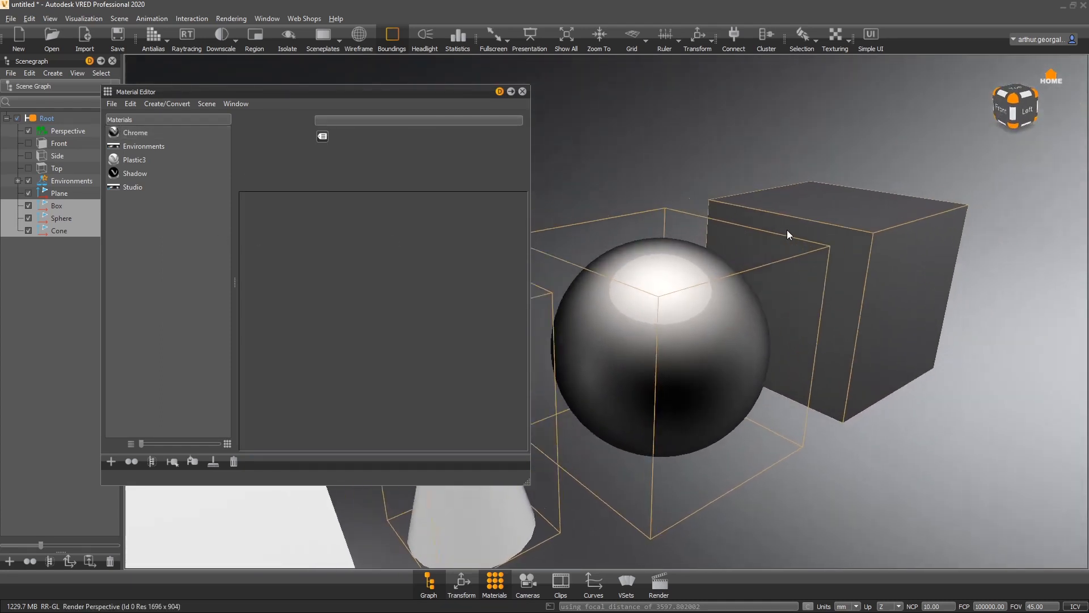
right_click(195, 229)
mouse_move(226, 240)
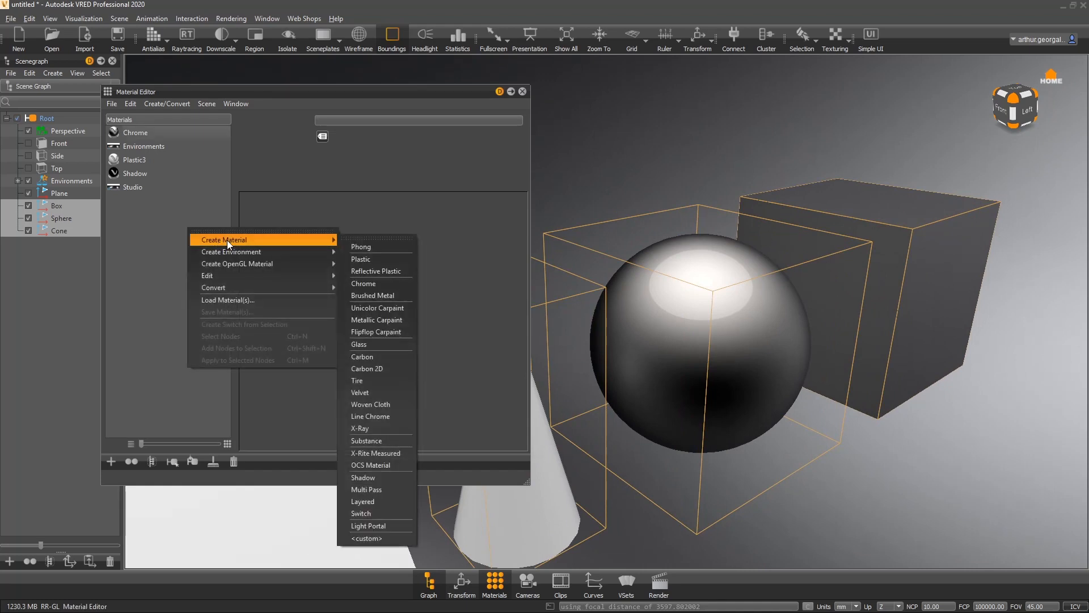
click(378, 295)
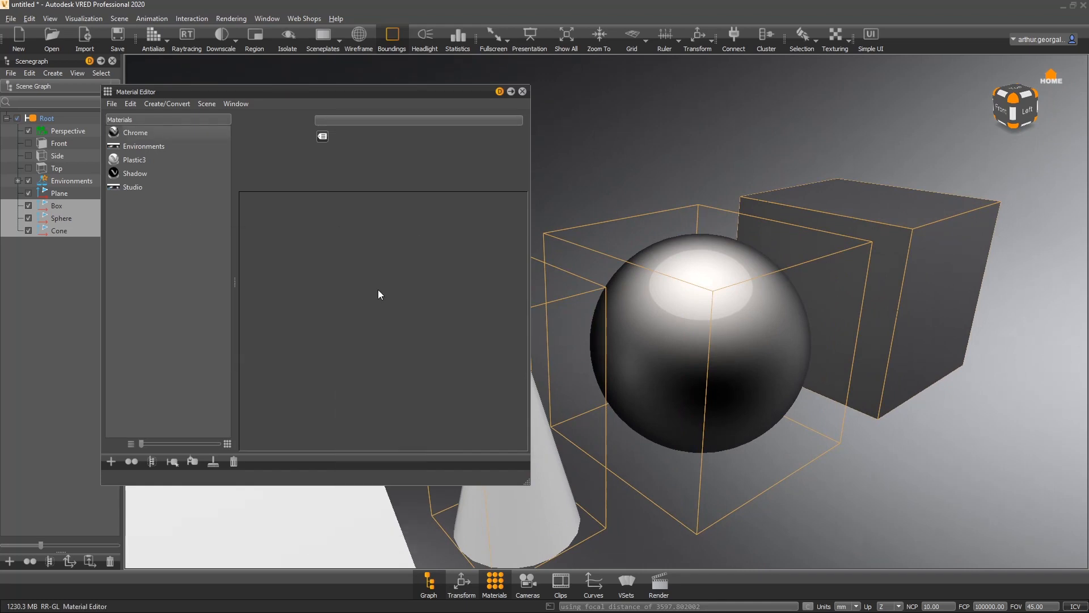
- Assign the Brushed Metal material to the box
mouse_move(154, 134)
mouse_down()
mouse_move(638, 292)
mouse_move(581, 268)
mouse_move(636, 172)
mouse_move(884, 202)
mouse_up()
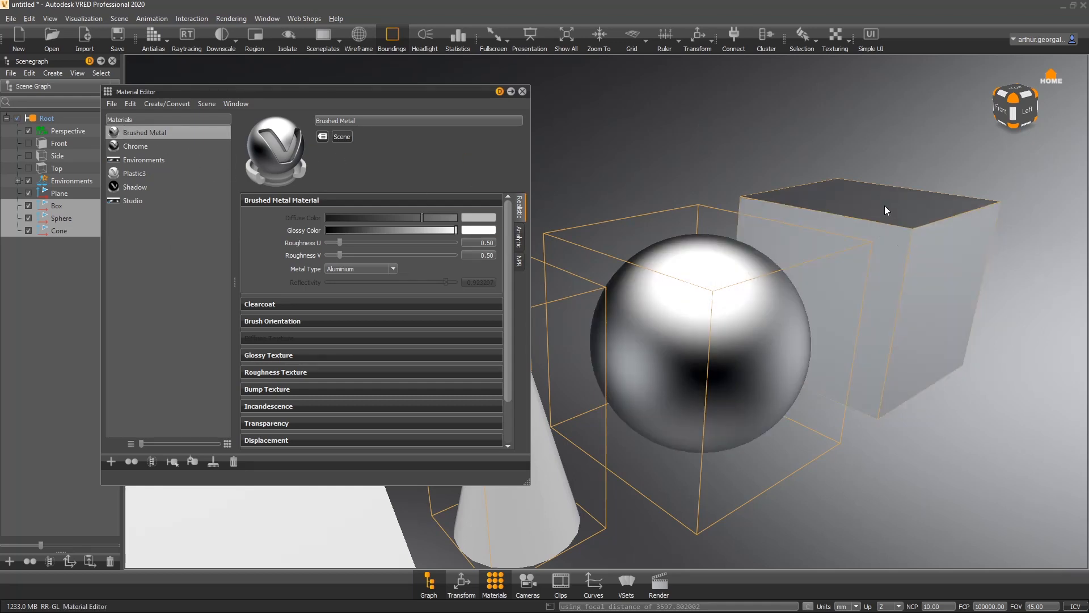
alt+middle_drag(710, 321, 816, 289)
- Assign the Brushed Metal material to the cone
mouse_move(164, 134)
mouse_down()
mouse_move(547, 387)
mouse_move(463, 489)
mouse_up()
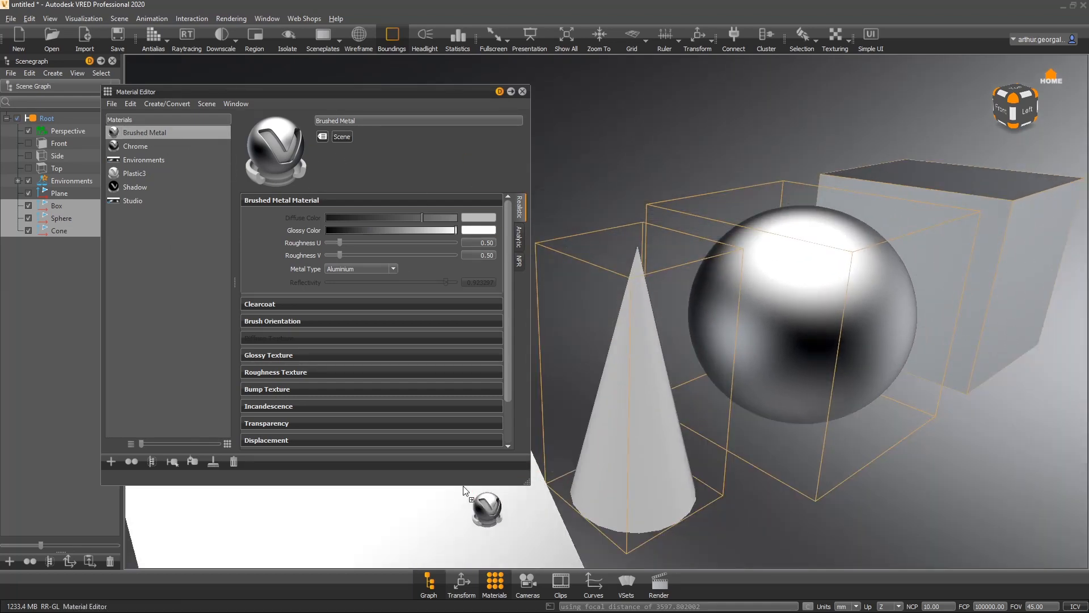
scroll(621, 431, down, 3)
mouse_move(620, 431)
alt+mouse_down()
mouse_move(967, 275)
mouse_move(947, 308)
mouse_move(840, 348)
alt+mouse_up()
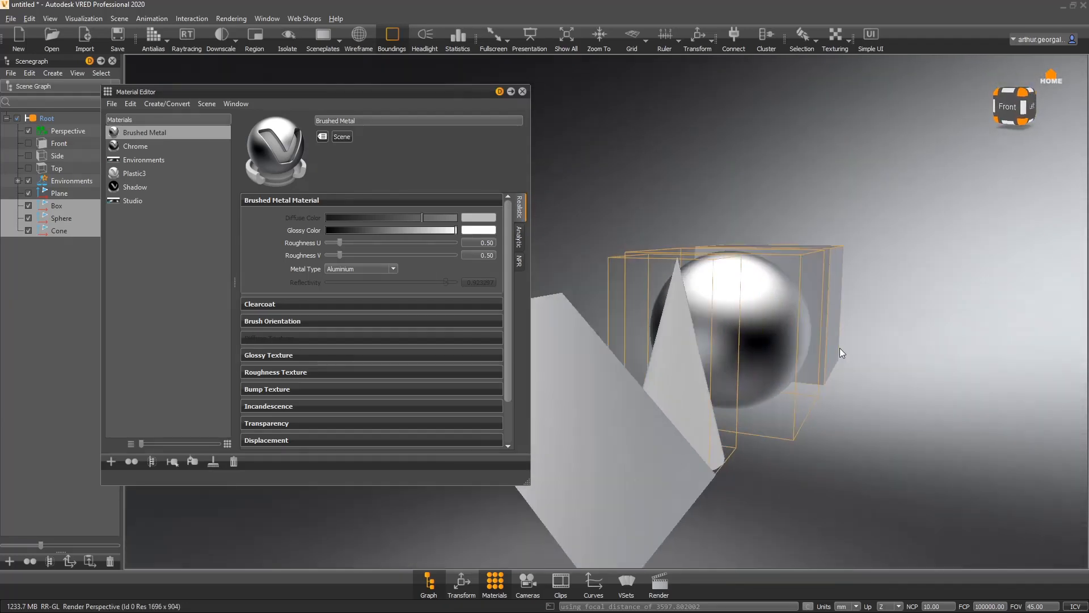
mouse_move(135, 136)
mouse_down()
mouse_move(169, 140)
mouse_move(672, 397)
mouse_up()
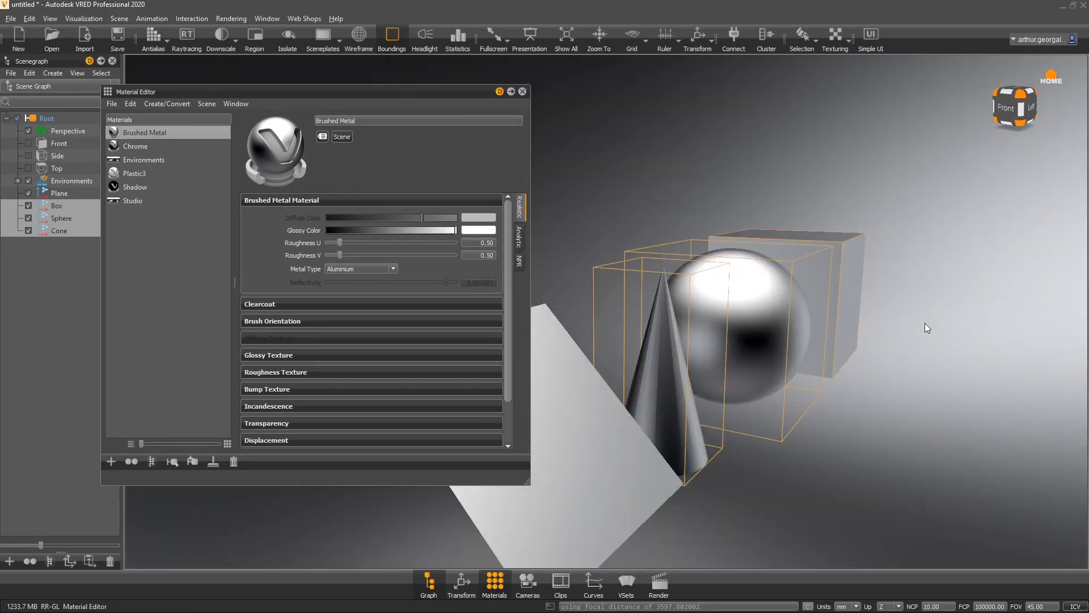
- Enable Use Structure in the Brushed Metal bump texture and set Bump Intensity to 10
drag(925, 322, 664, 404)
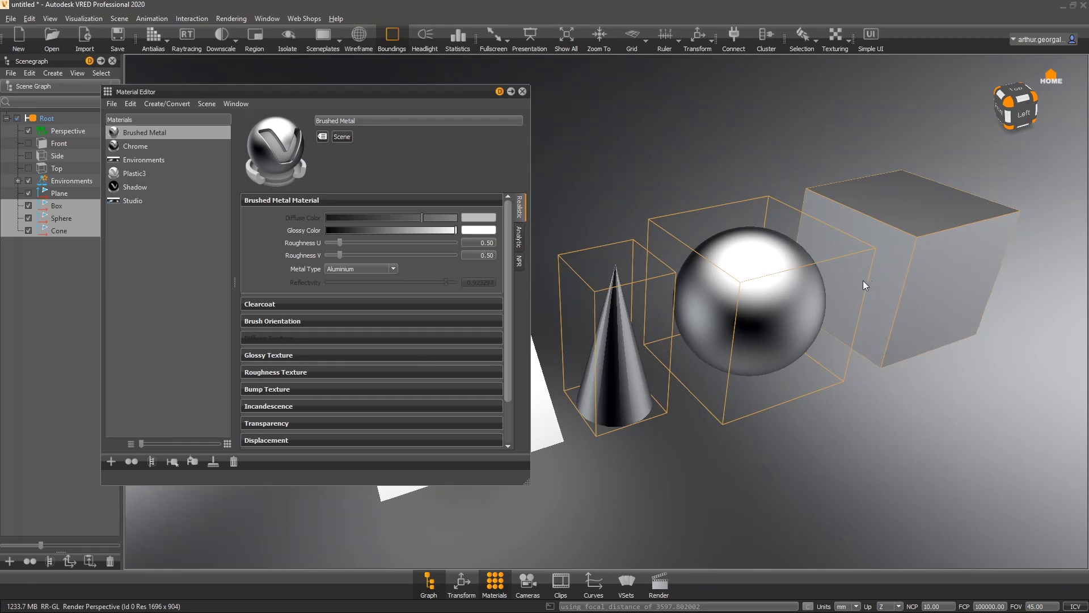
drag(863, 281, 855, 368)
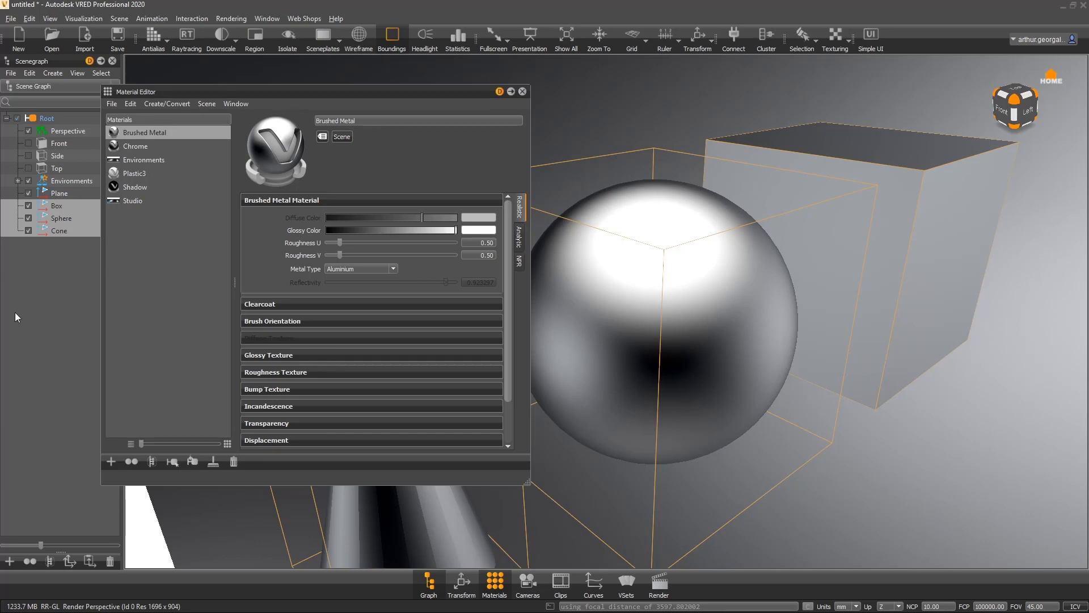
drag(696, 301, 801, 260)
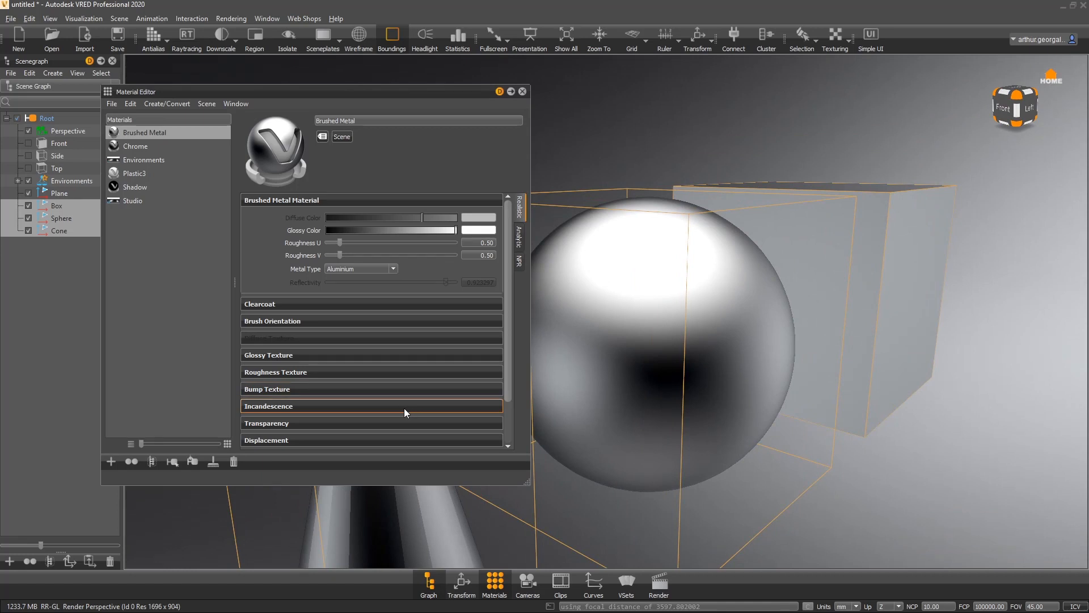
click(305, 389)
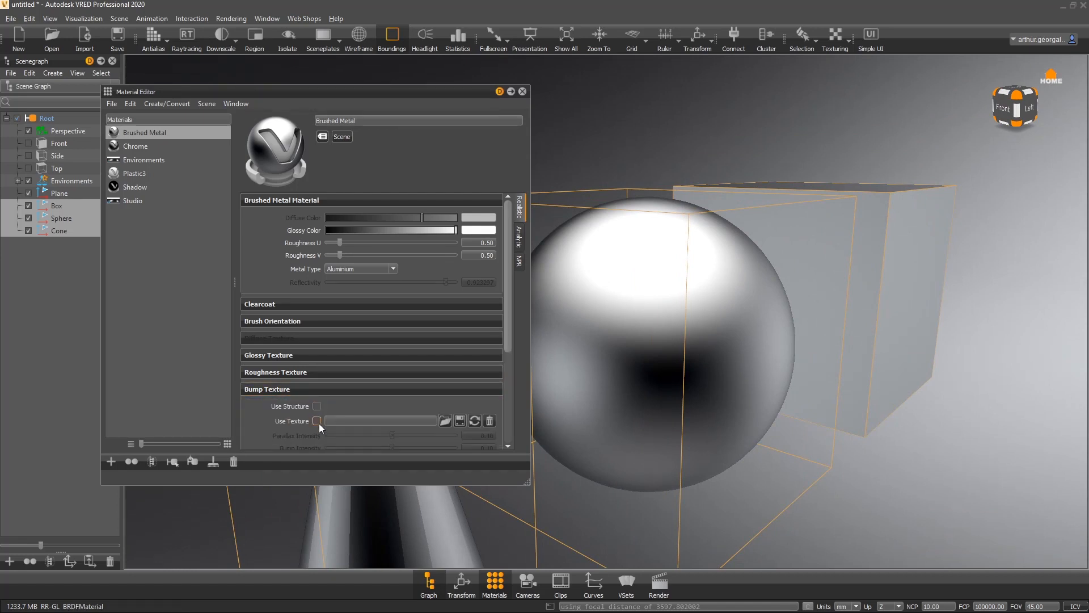
click(316, 406)
scroll(289, 406, down, 1)
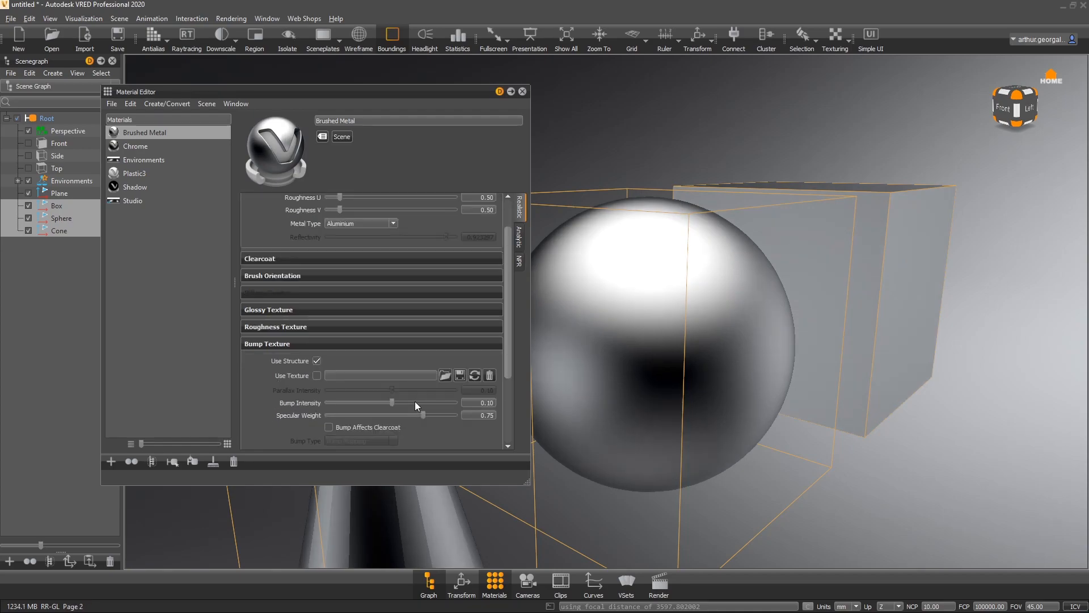
drag(392, 401, 485, 403)
- Expand Brush Orientation and set Size U to 10 and Size V to about 0.53
right_drag(633, 324, 565, 492)
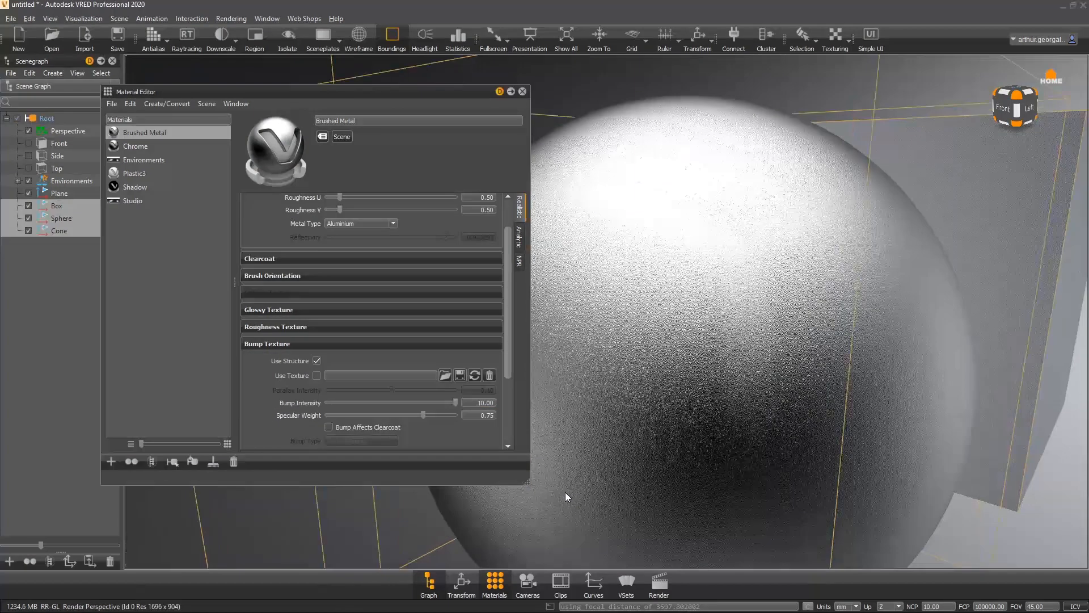
drag(774, 409, 701, 513)
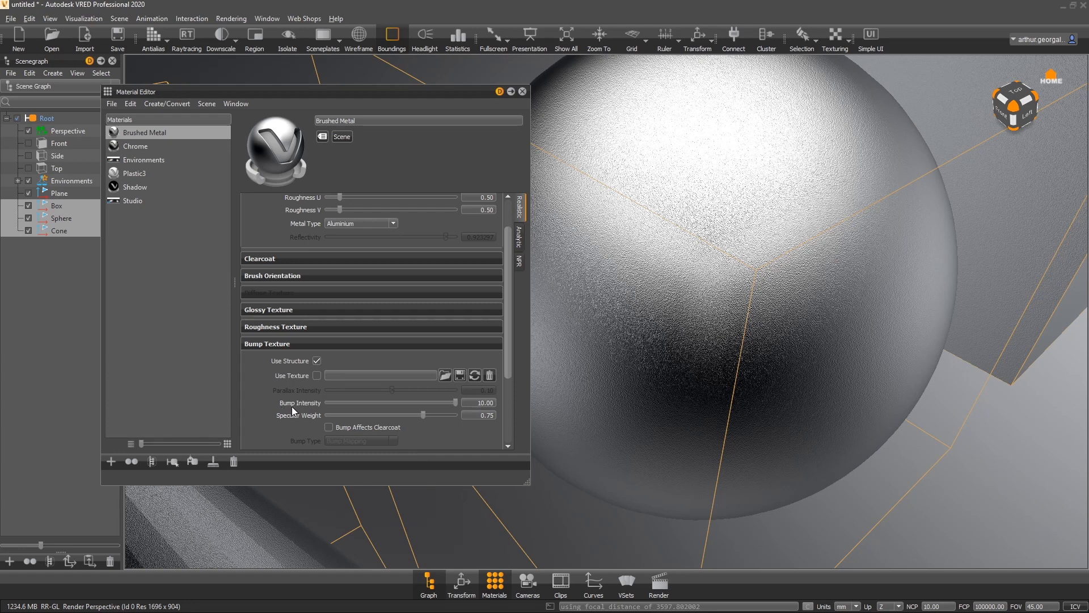
scroll(244, 401, up, 2)
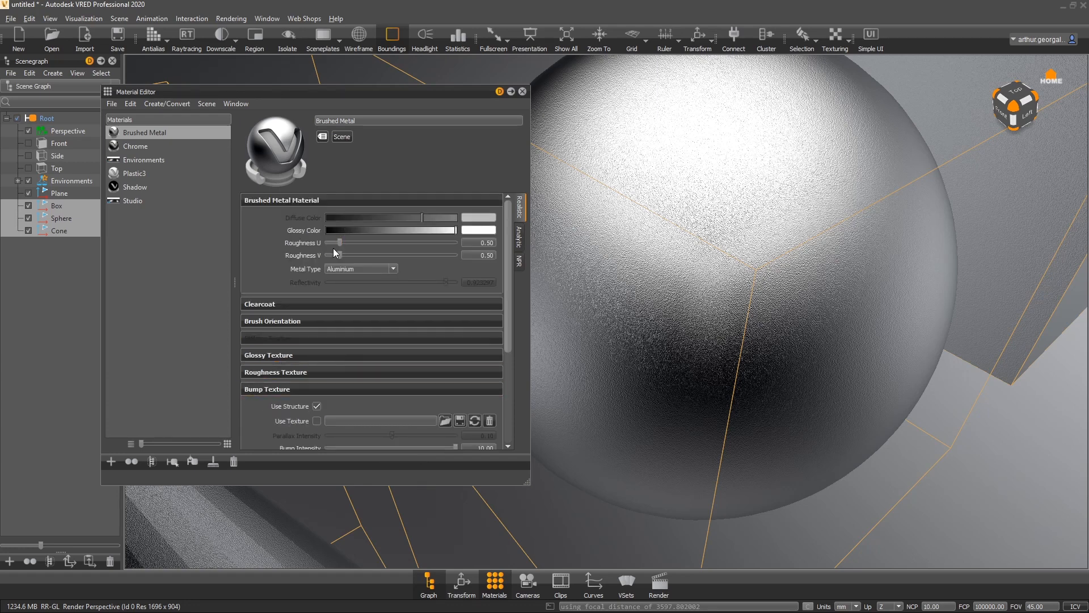
click(280, 321)
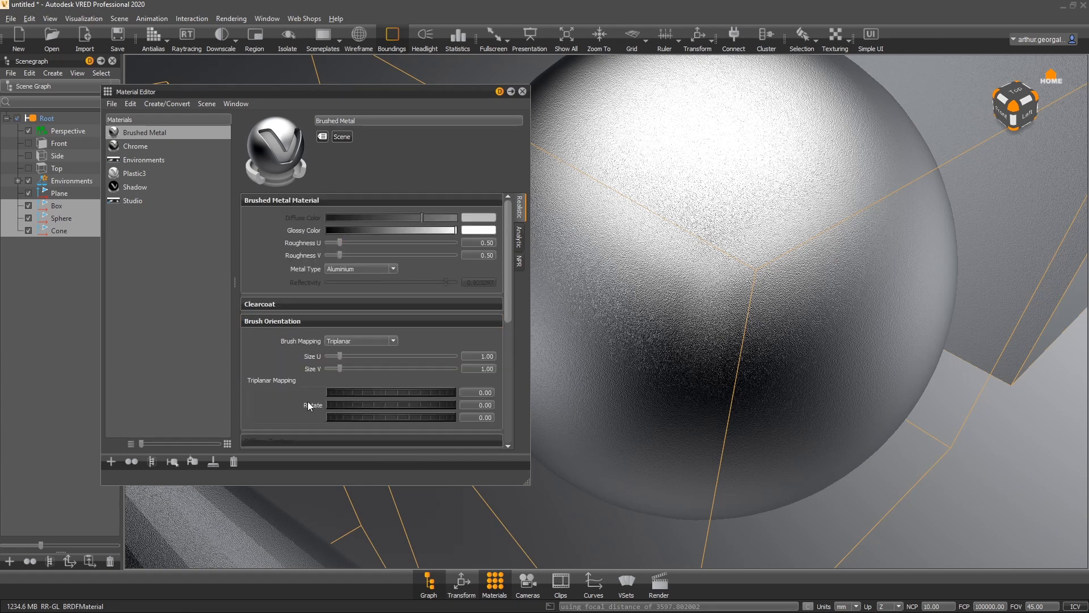
drag(665, 410, 638, 227)
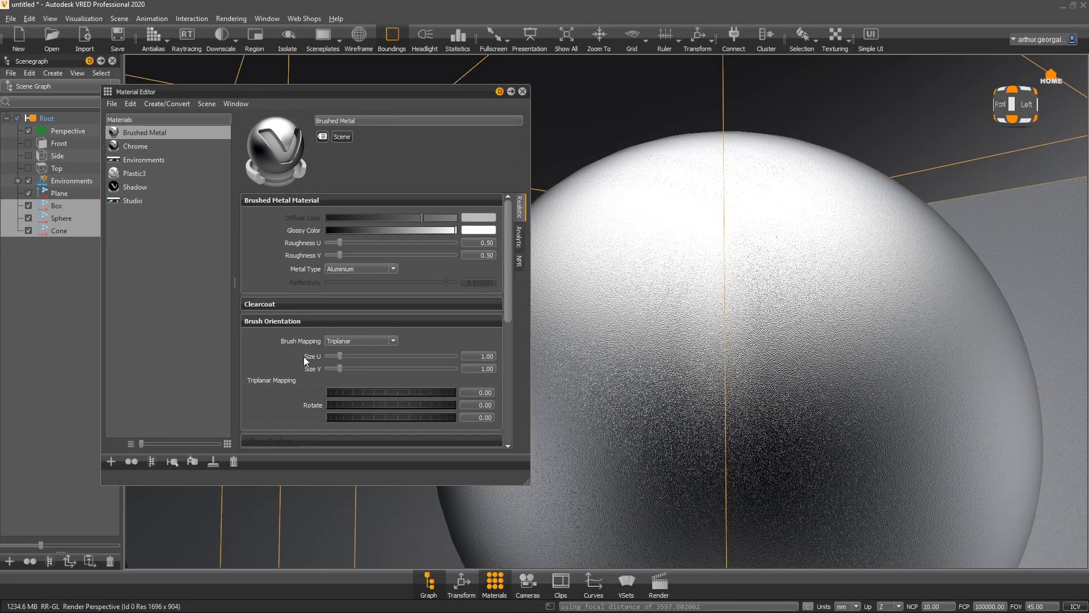
drag(341, 359, 501, 366)
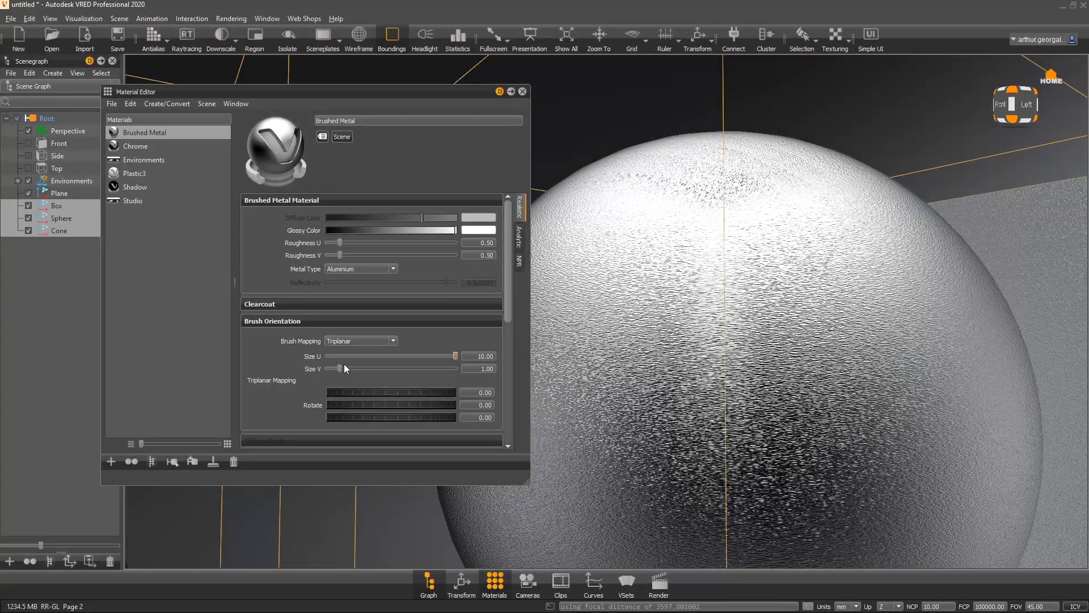
drag(344, 368, 334, 367)
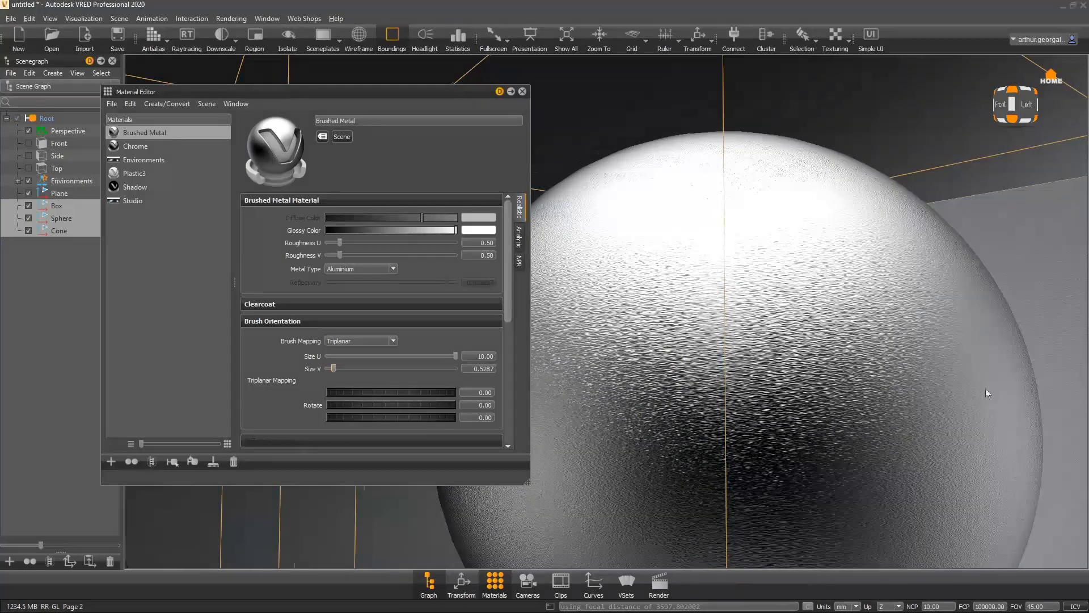
- Reduce the brush Size V to about 0.35
drag(985, 388, 737, 433)
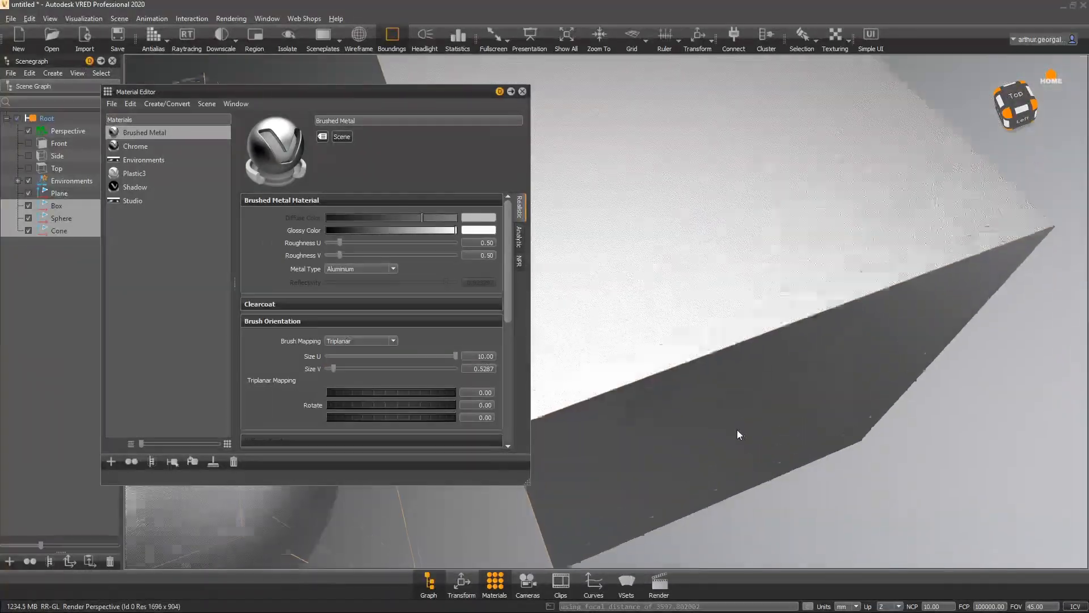
right_drag(649, 311, 667, 456)
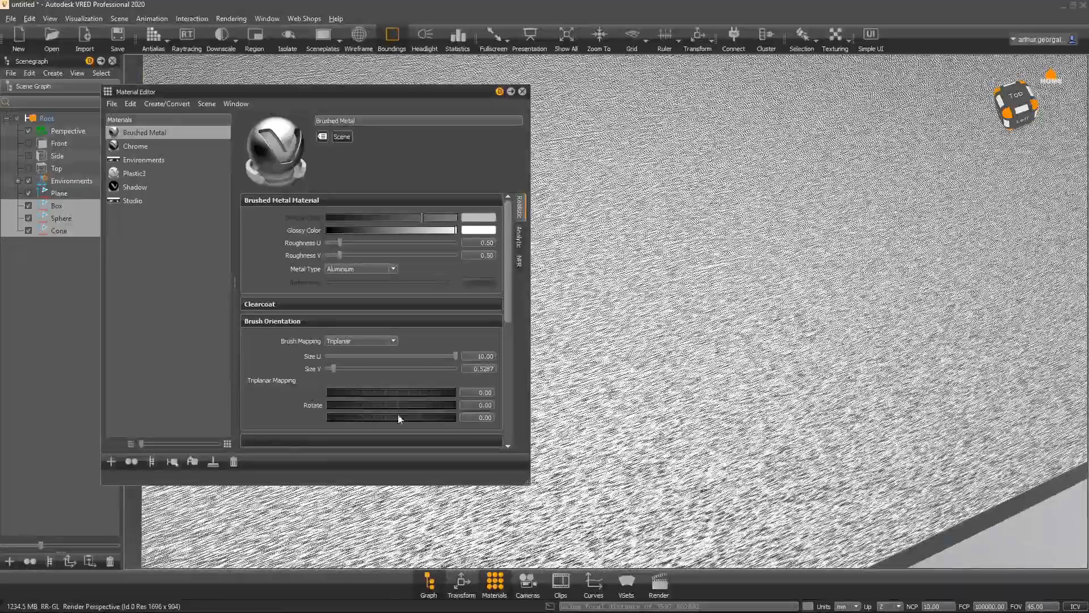
drag(336, 369, 331, 368)
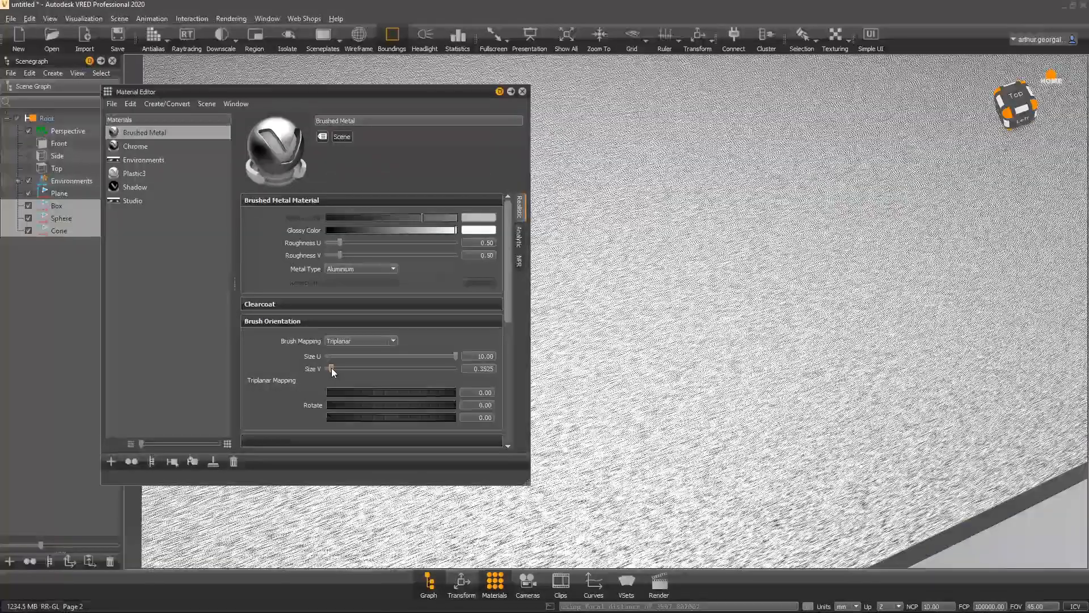
- Set the brush Size U to 50 and Size V to about 2.69
drag(476, 356, 555, 362)
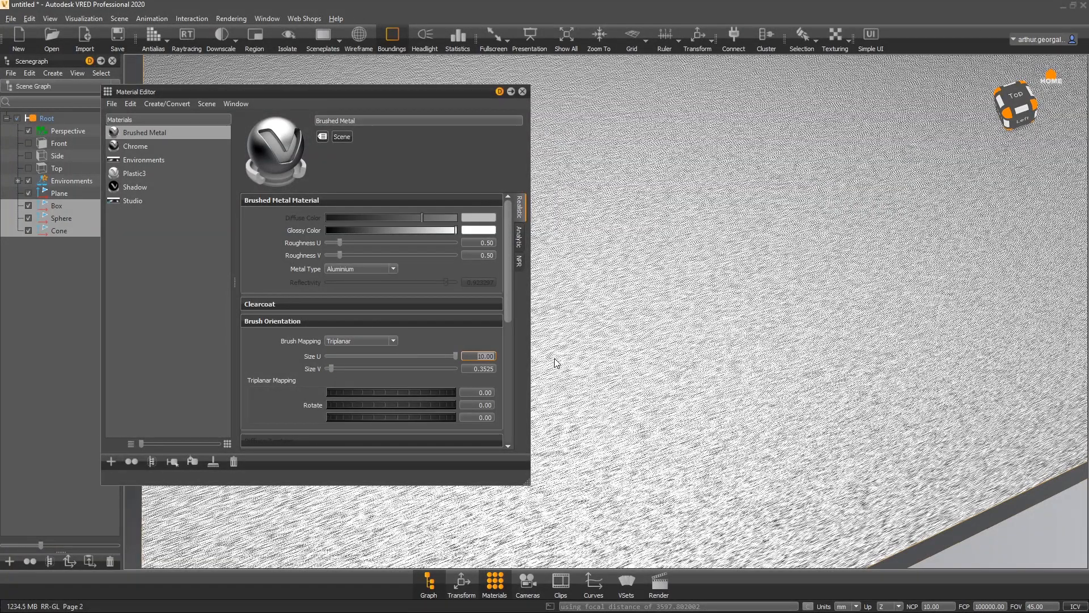
text(50)
key(Return)
mouse_move(732, 424)
mouse_down()
mouse_move(779, 362)
mouse_move(743, 335)
mouse_up()
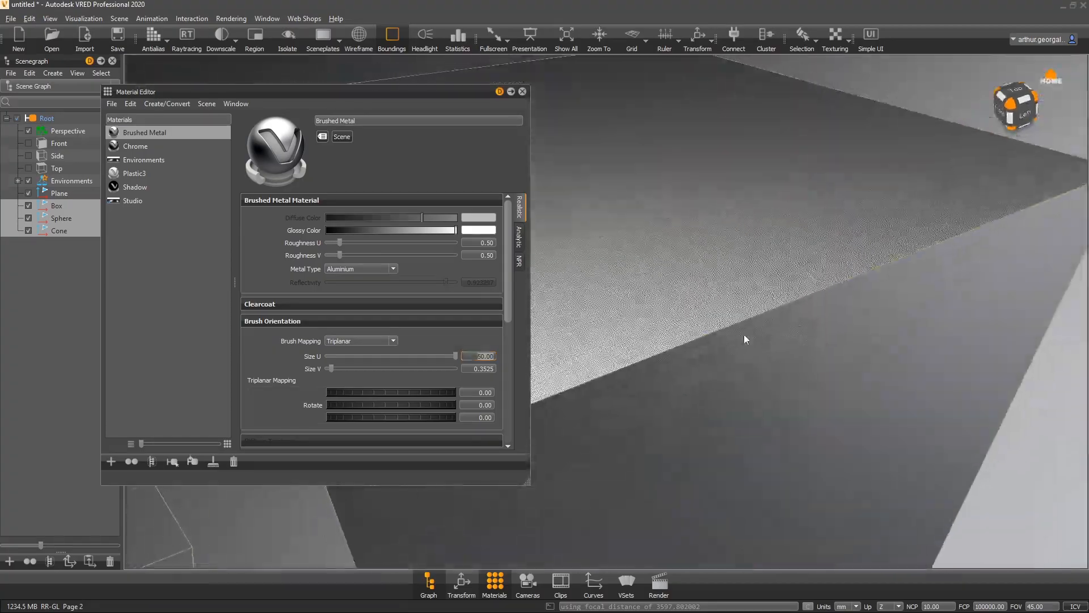
drag(330, 369, 362, 369)
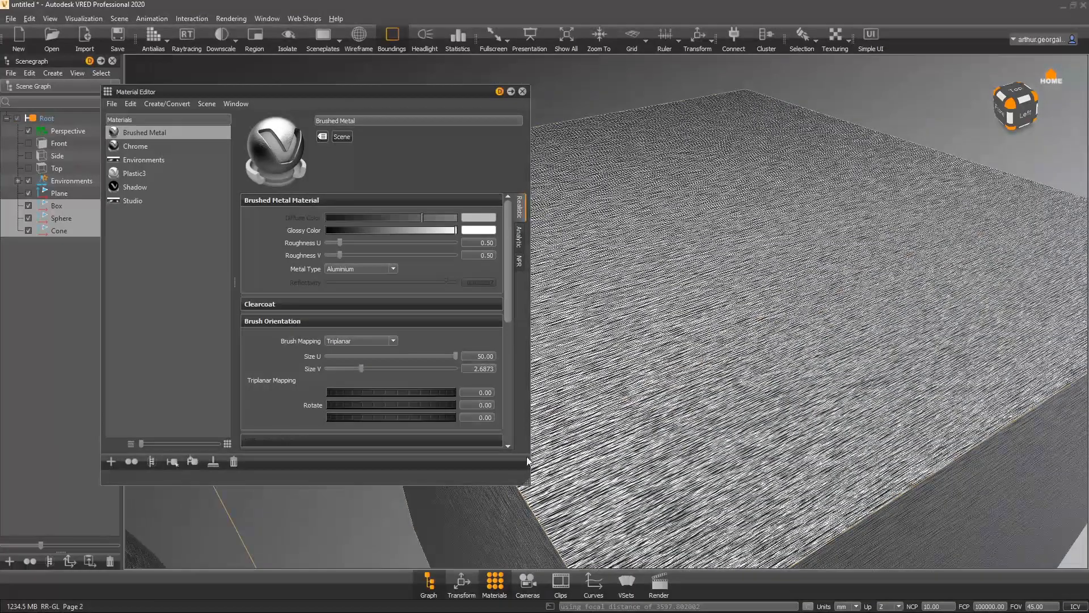
- Lower the Brushed Metal bump intensity to about 0.84
scroll(306, 365, down, 5)
drag(457, 322, 395, 317)
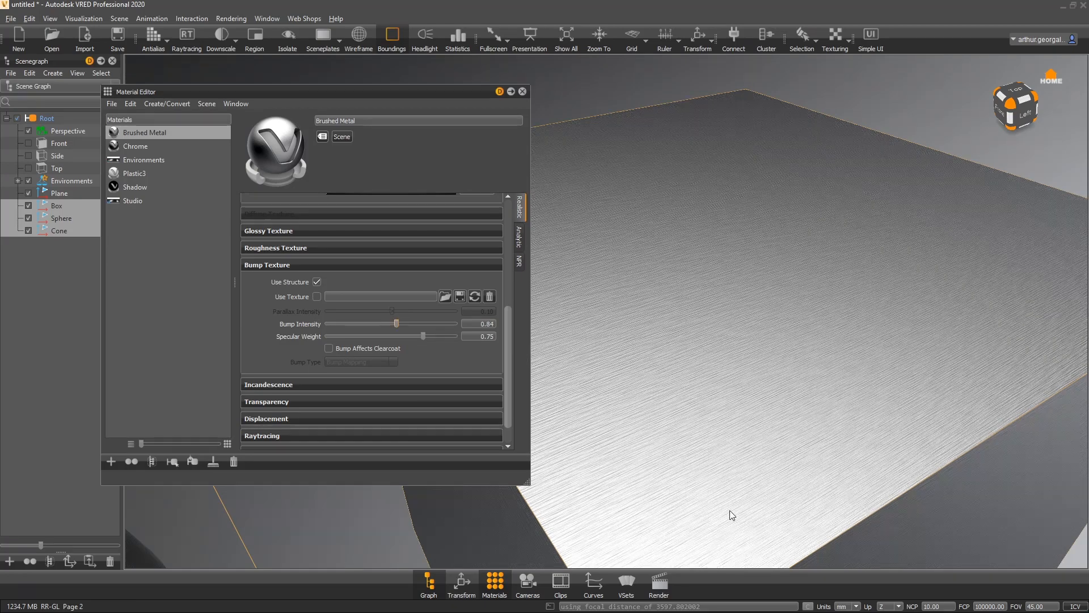
mouse_move(730, 512)
alt+mouse_down()
mouse_move(730, 472)
mouse_move(1020, 330)
mouse_move(865, 418)
mouse_move(767, 497)
mouse_move(841, 293)
mouse_move(761, 332)
mouse_move(924, 165)
mouse_move(730, 362)
mouse_move(665, 386)
mouse_move(540, 233)
mouse_move(295, 213)
mouse_move(217, 282)
alt+mouse_up()
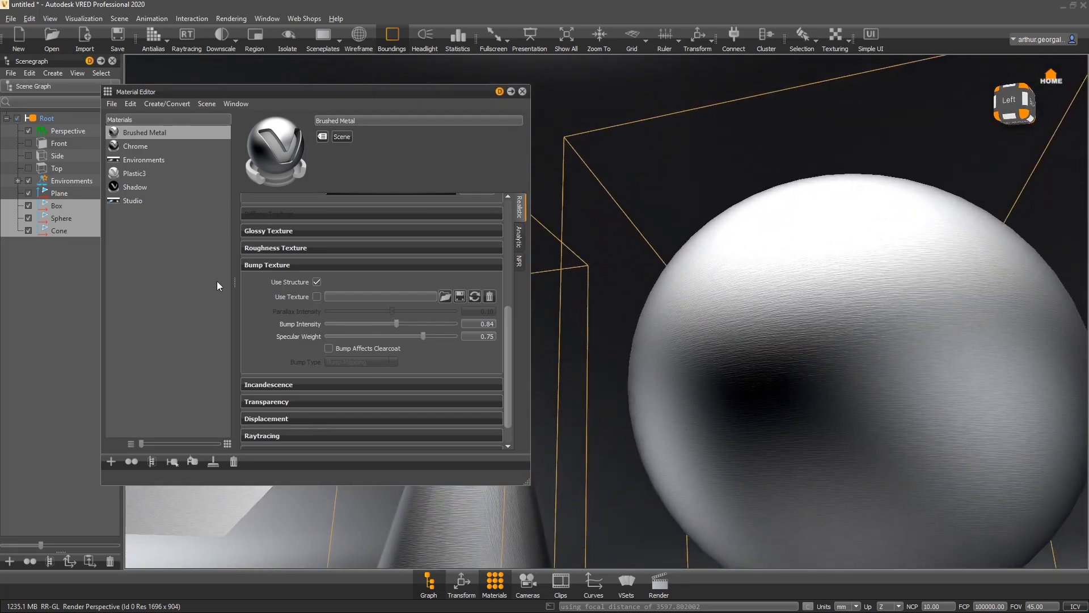
- Enable Bump Affects Clearcoat for the Brushed Metal material
click(349, 348)
alt+drag(737, 397, 624, 465)
alt+drag(1088, 186, 858, 388)
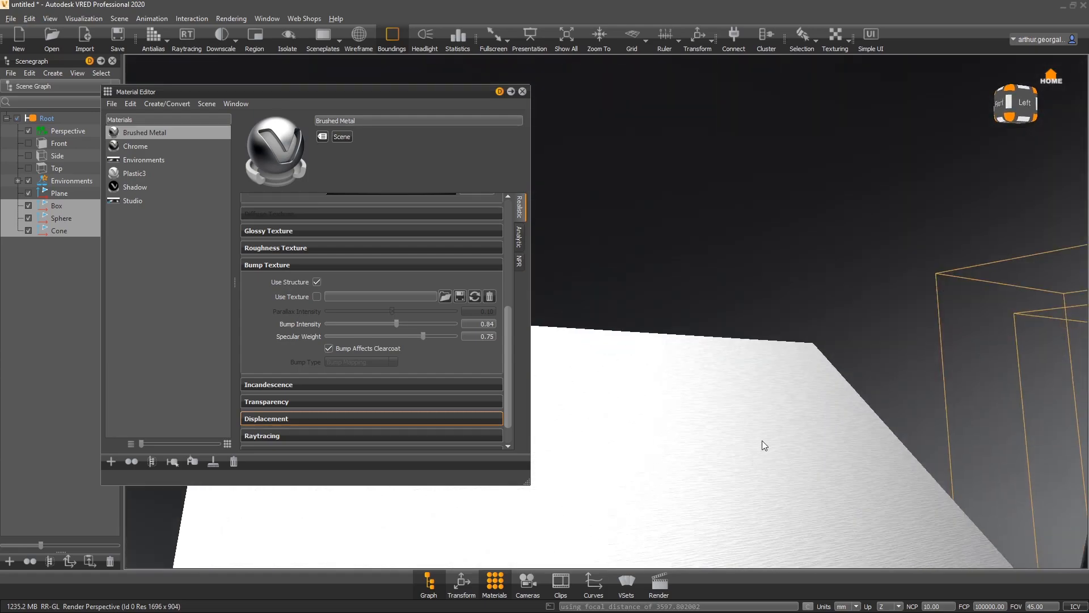
mouse_move(768, 431)
alt+mouse_down()
mouse_move(733, 458)
mouse_move(852, 468)
mouse_move(944, 282)
mouse_move(832, 304)
mouse_move(1068, 298)
mouse_move(796, 339)
mouse_move(739, 368)
mouse_move(839, 352)
mouse_move(611, 418)
mouse_move(483, 475)
mouse_move(493, 499)
mouse_move(724, 354)
mouse_move(789, 359)
alt+mouse_up()
mouse_move(789, 359)
alt+right_down()
mouse_move(662, 462)
mouse_move(628, 542)
alt+right_up()
mouse_move(627, 542)
alt+mouse_down()
mouse_move(779, 360)
mouse_move(624, 323)
alt+mouse_up()
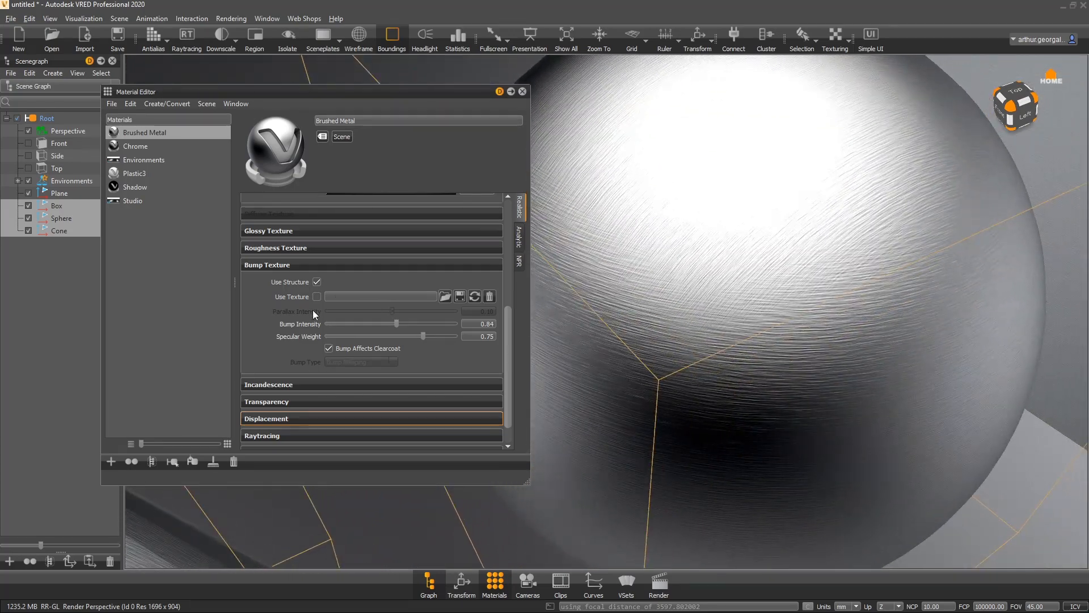
- Set the Brushed Metal Roughness U to about 5.01 and Roughness V to about 0.81
scroll(301, 309, up, 5)
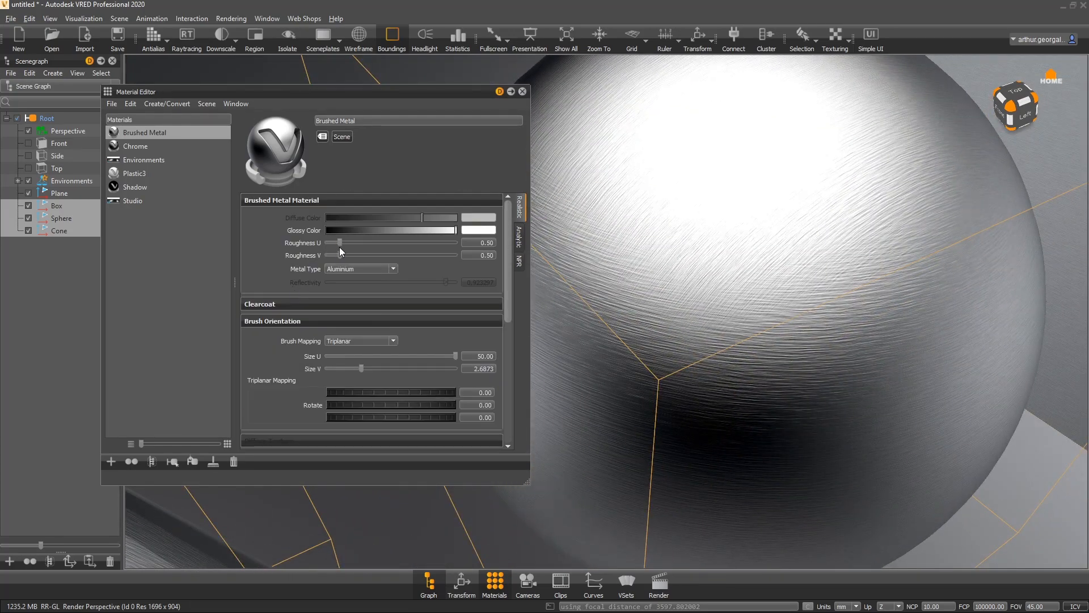
mouse_move(342, 242)
mouse_down()
mouse_move(327, 250)
mouse_move(445, 257)
mouse_move(353, 264)
mouse_move(339, 242)
mouse_move(765, 261)
mouse_move(931, 368)
mouse_up()
right_drag(930, 368, 795, 417)
drag(795, 417, 788, 418)
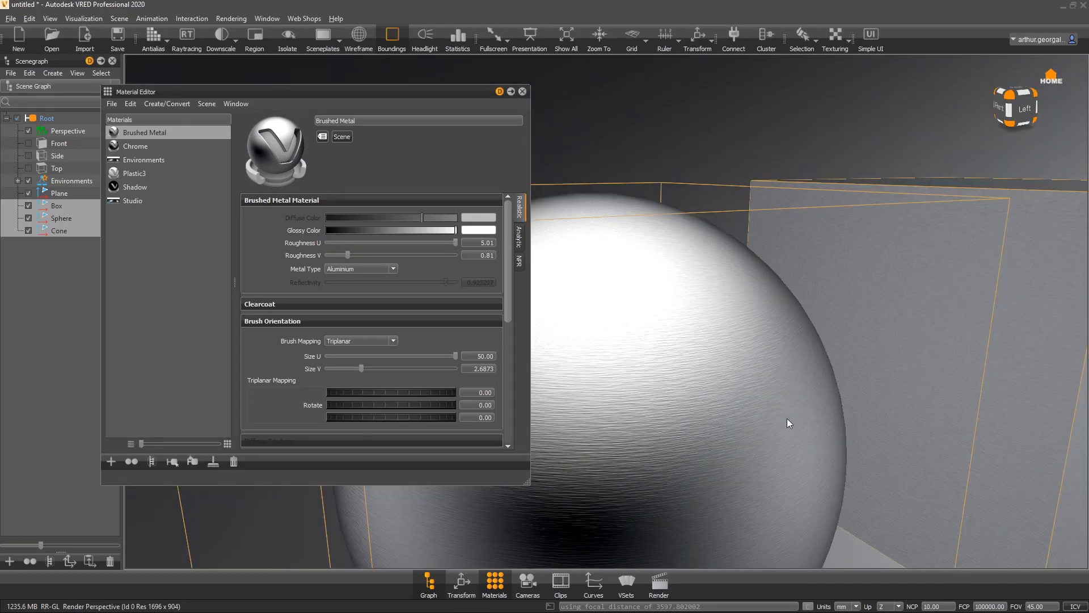
drag(914, 369, 883, 447)
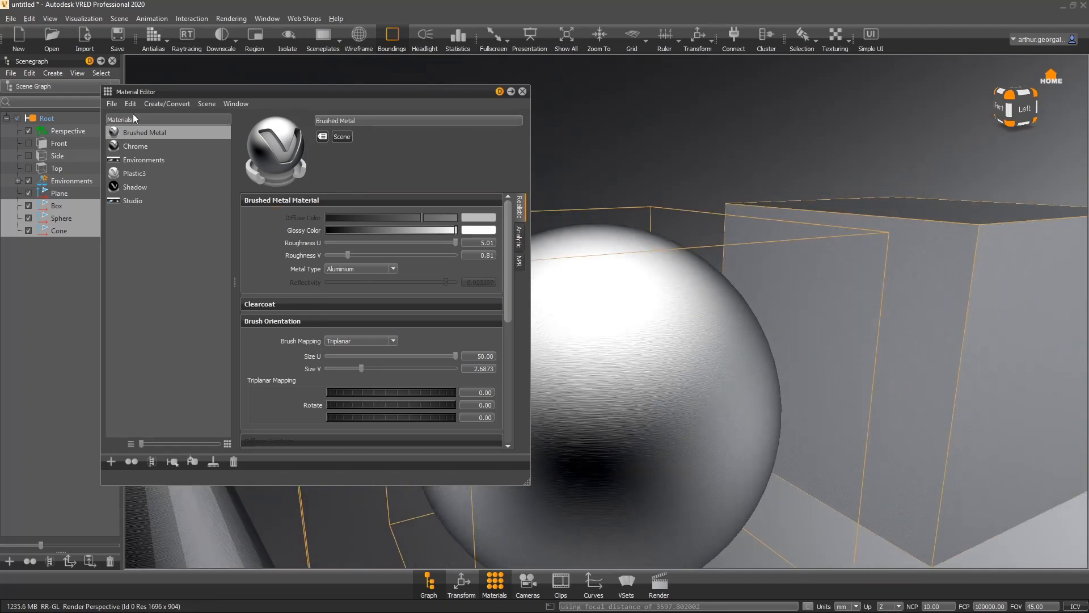
drag(810, 284, 841, 414)
right_drag(840, 411, 742, 440)
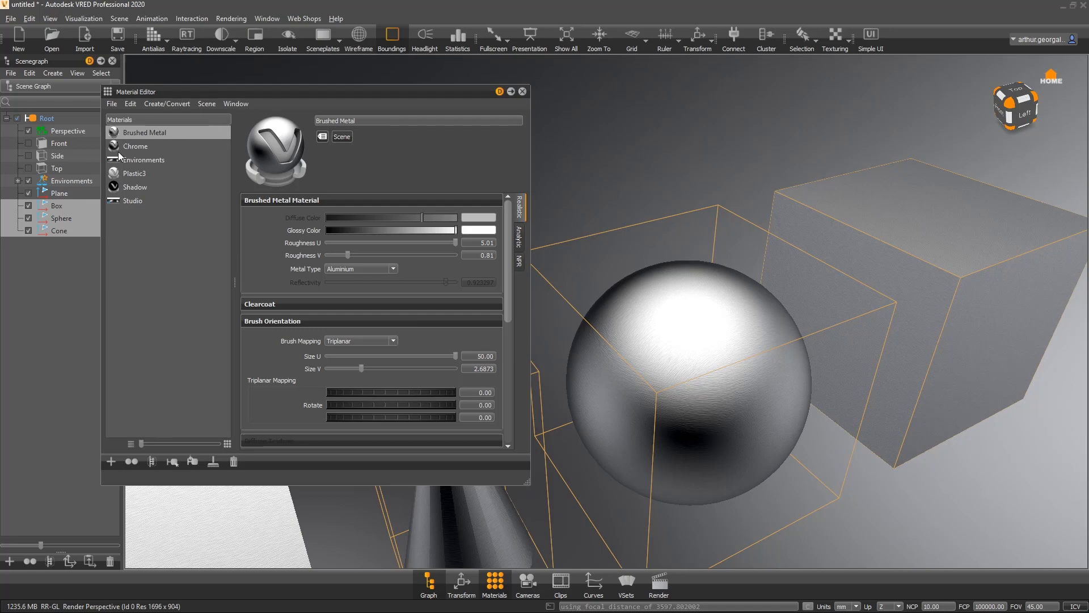
- Create a new Unicolor Carpaint material in the materials list
click(151, 254)
right_click(161, 253)
mouse_move(202, 262)
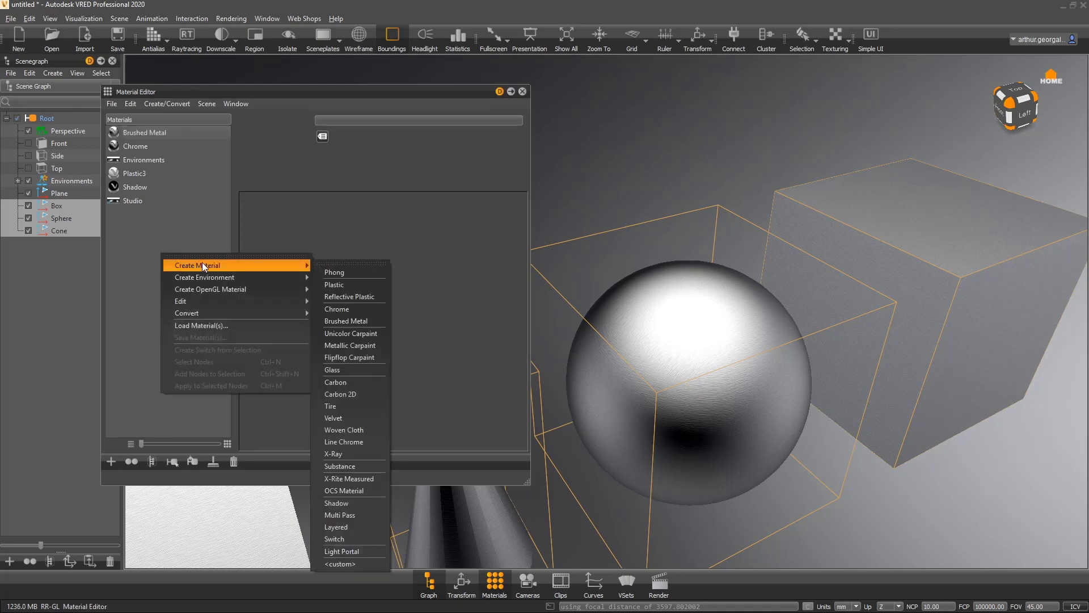
click(366, 331)
- Create a Metallic Carpaint material and a Flipflop Carpaint material
right_click(173, 257)
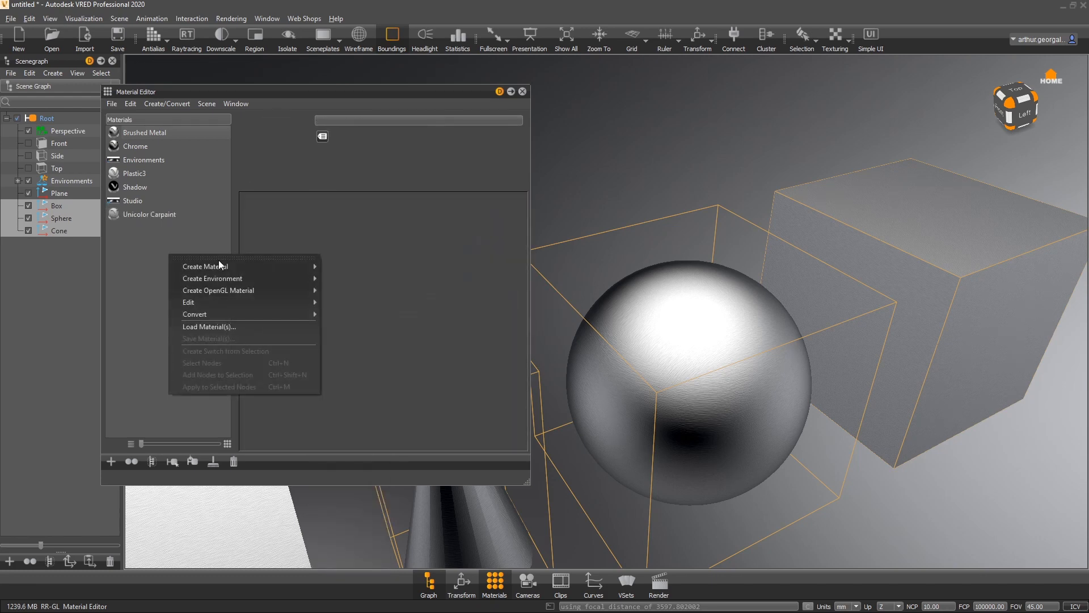
mouse_move(223, 264)
click(370, 347)
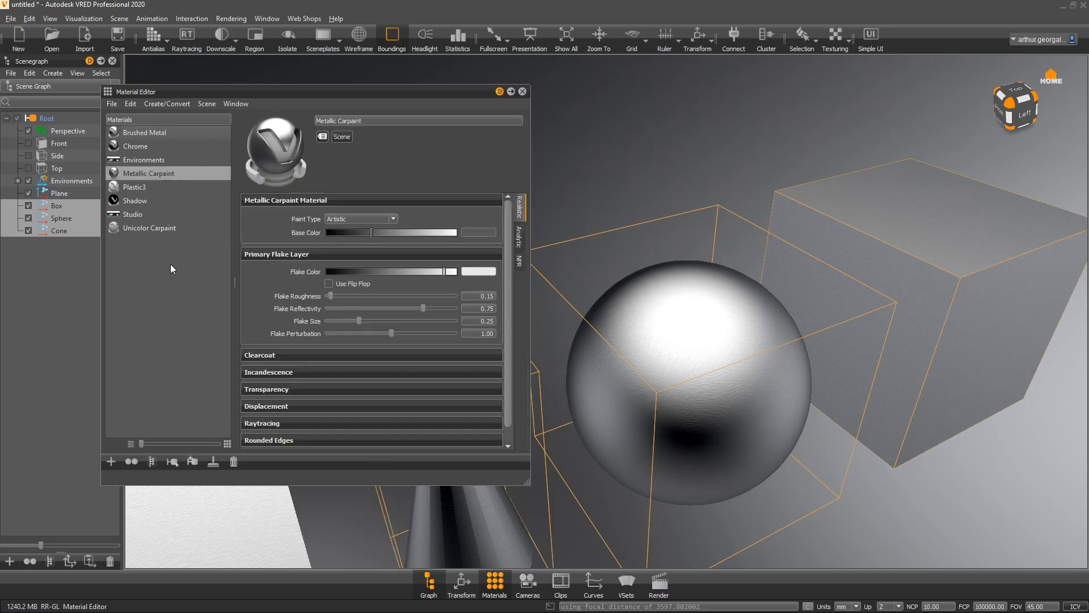
right_click(170, 263)
mouse_move(283, 288)
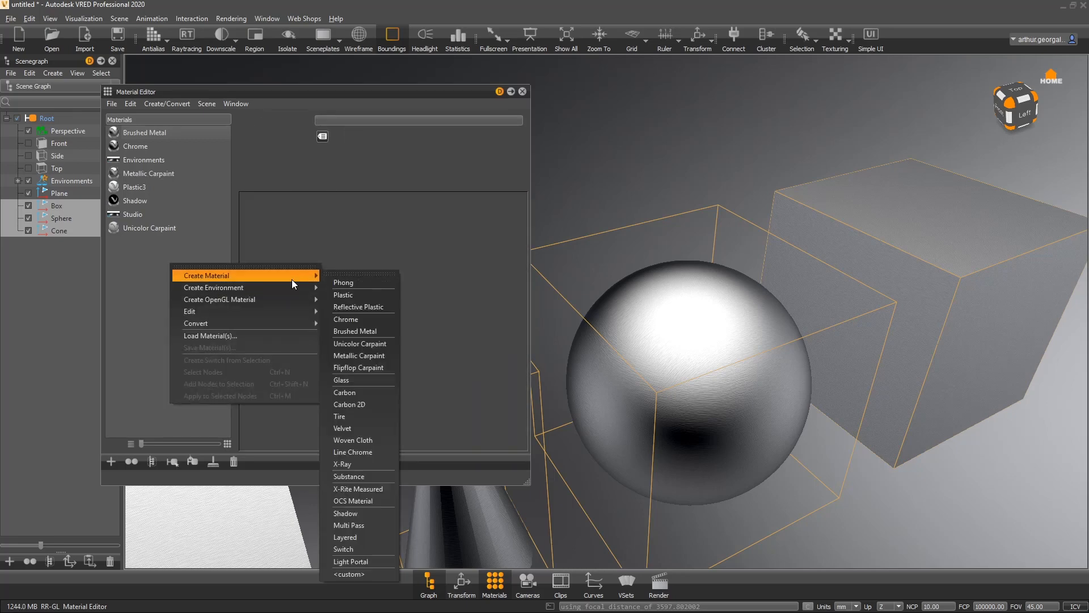
click(360, 366)
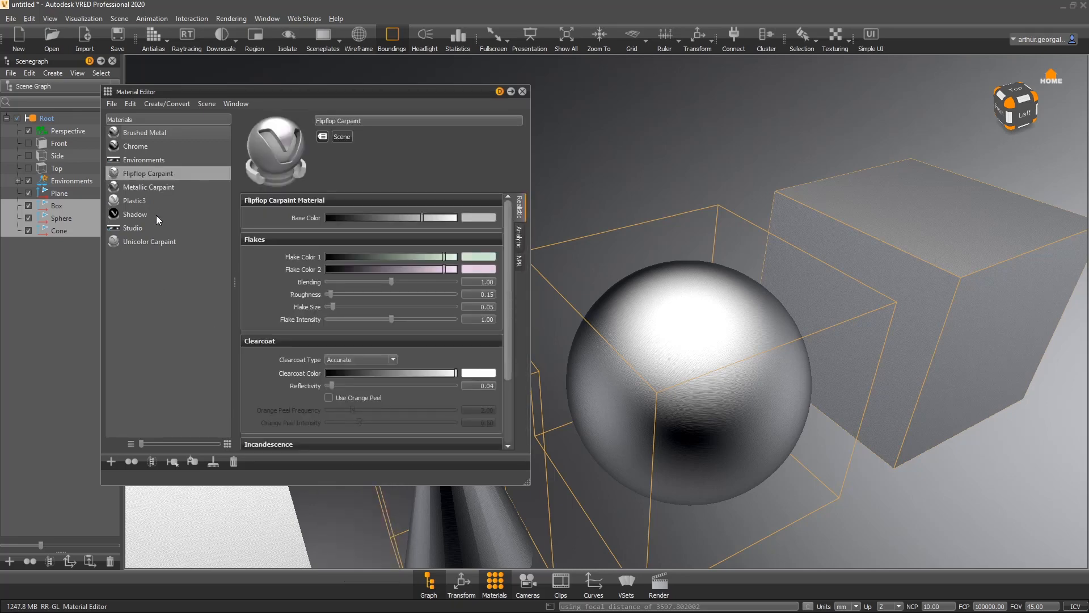
- Assign the Unicolor Carpaint material to the sphere
drag(152, 242, 692, 411)
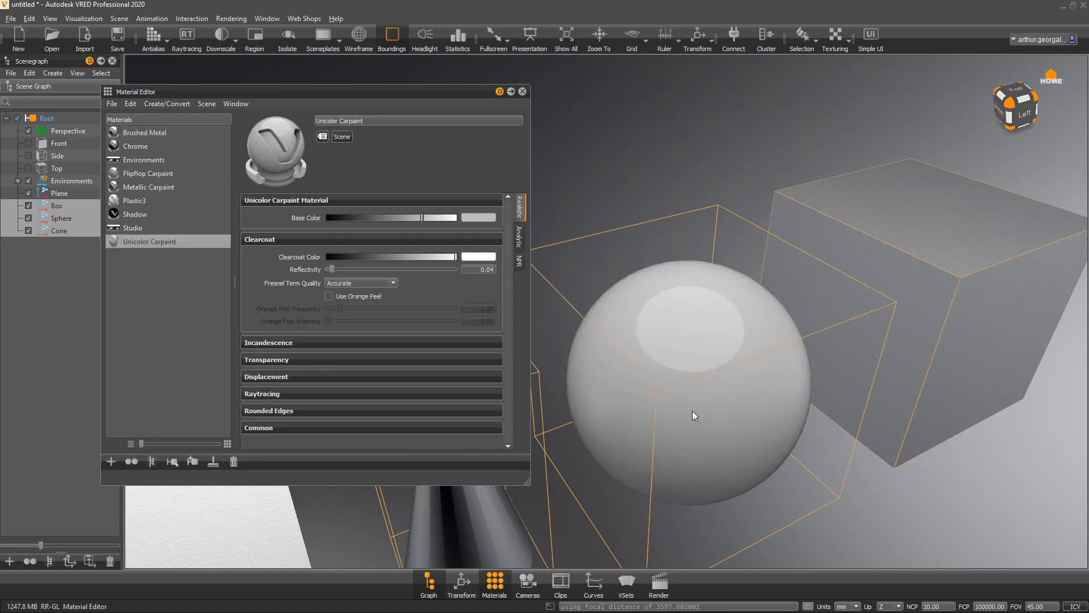
shift+click(691, 342)
right_drag(768, 344, 726, 406)
middle_drag(726, 406, 671, 257)
drag(671, 257, 733, 363)
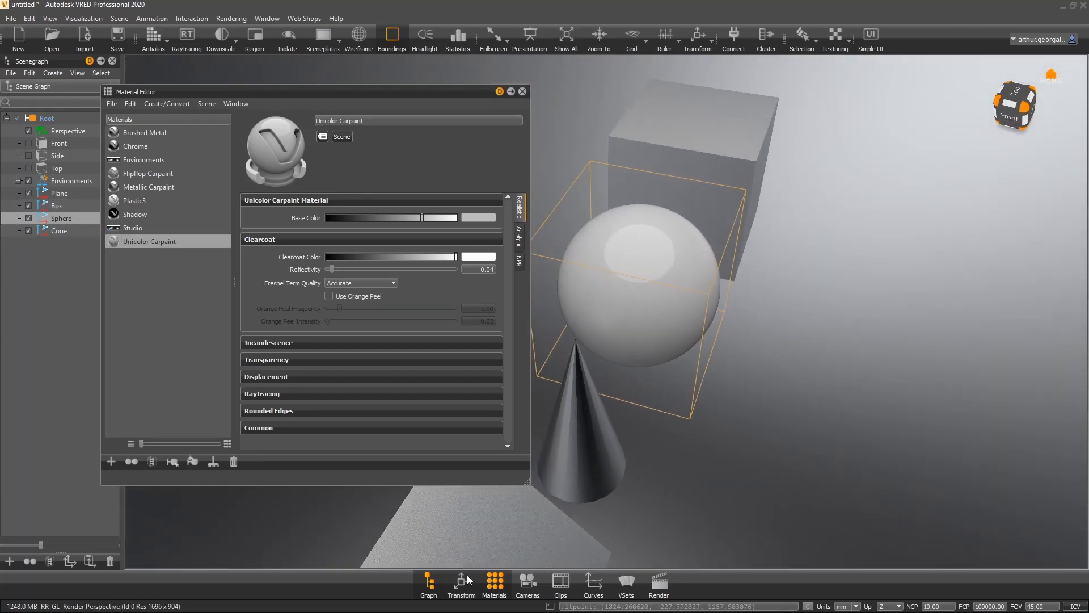
- Clone the sphere and move the copy sideways with the Transform manipulator
click(36, 567)
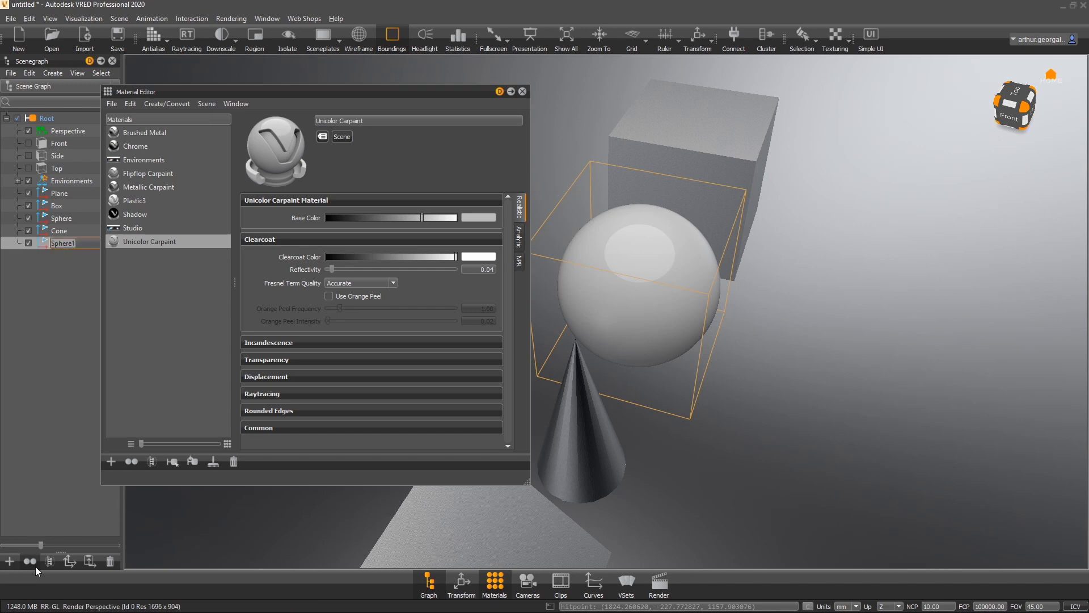
click(698, 39)
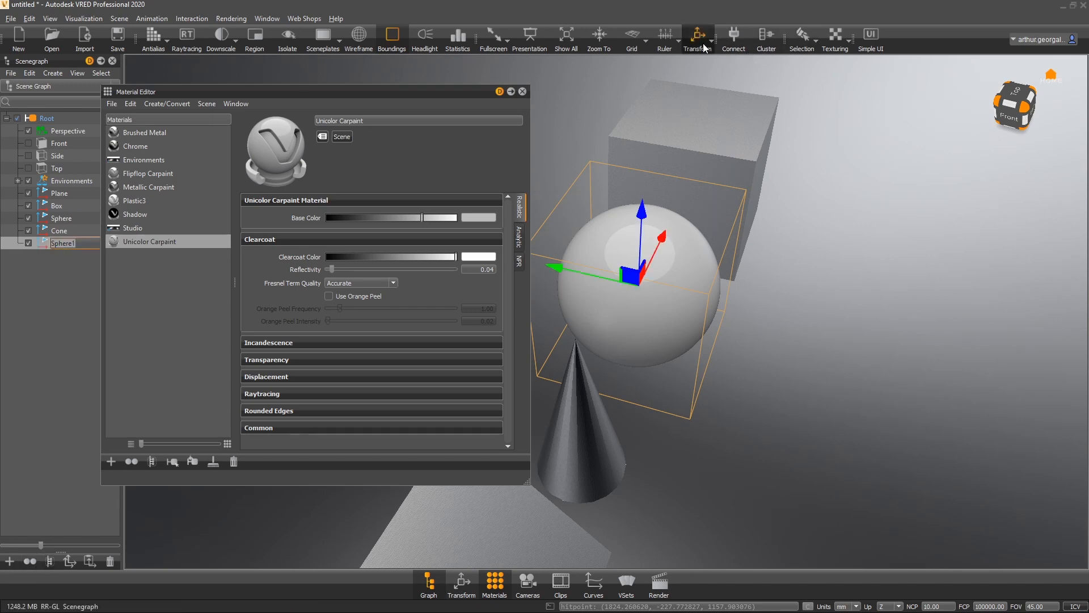
drag(555, 269, 742, 311)
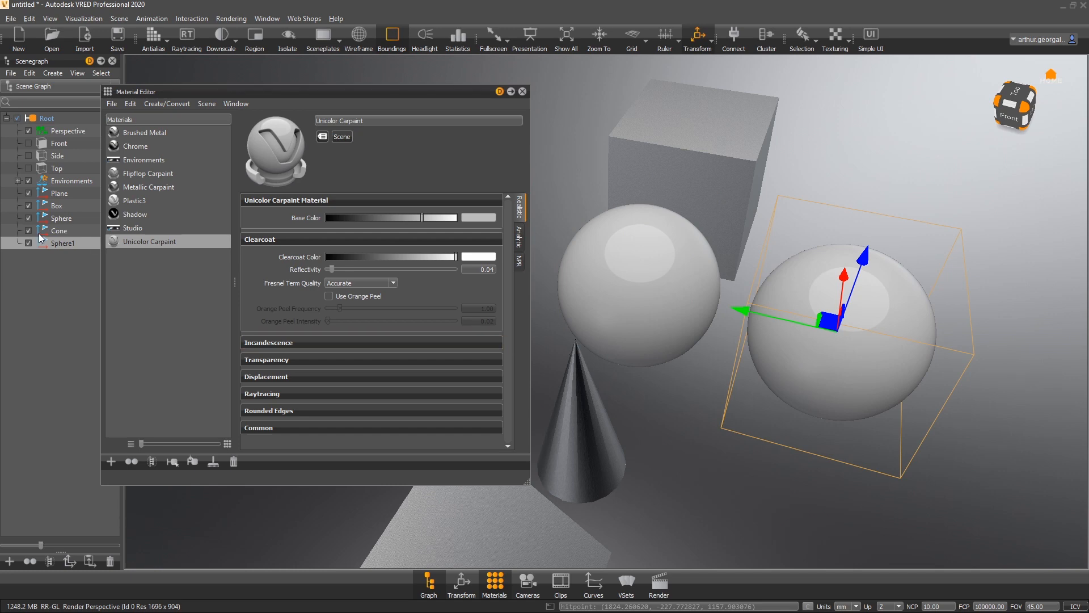
- Hide the Cone and the Plane in the scene graph
click(28, 230)
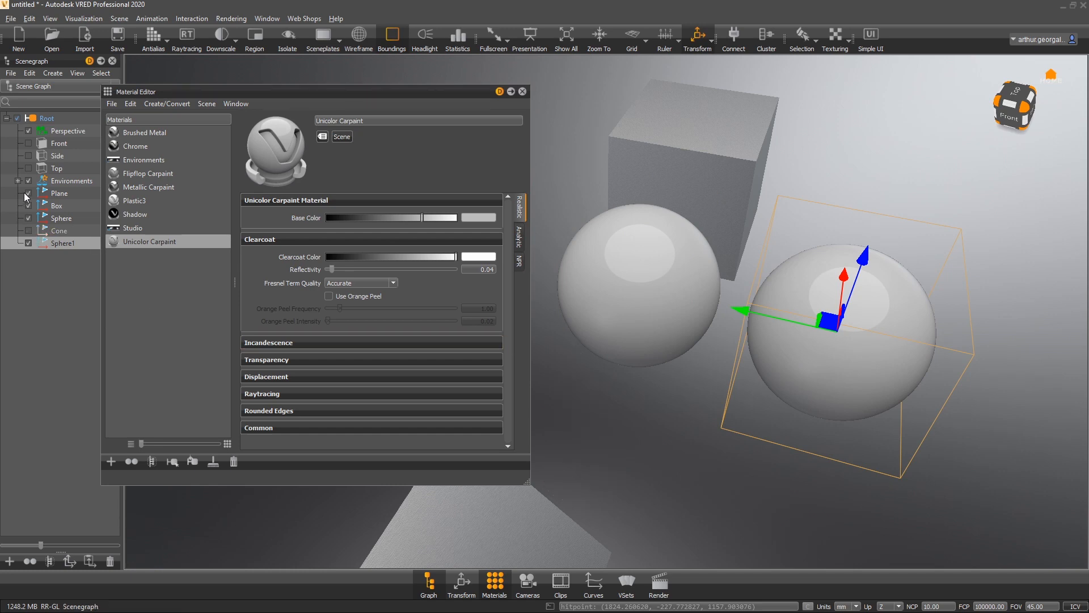
click(28, 193)
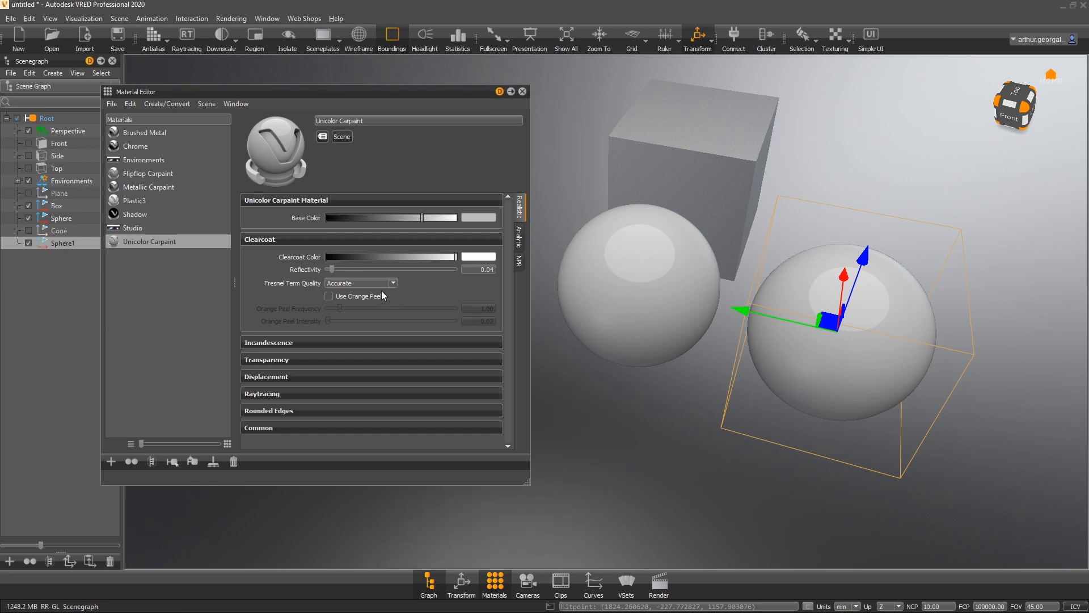
- Clone the sphere again and move the new copy further along the same axis
click(30, 561)
drag(740, 311, 997, 348)
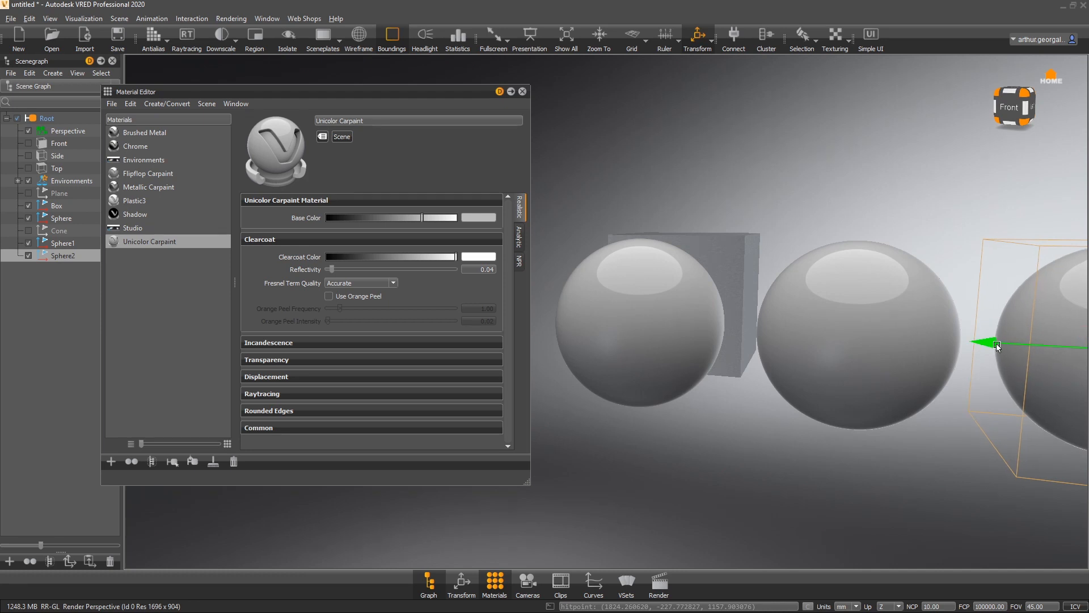
middle_drag(844, 379, 780, 430)
drag(780, 430, 527, 288)
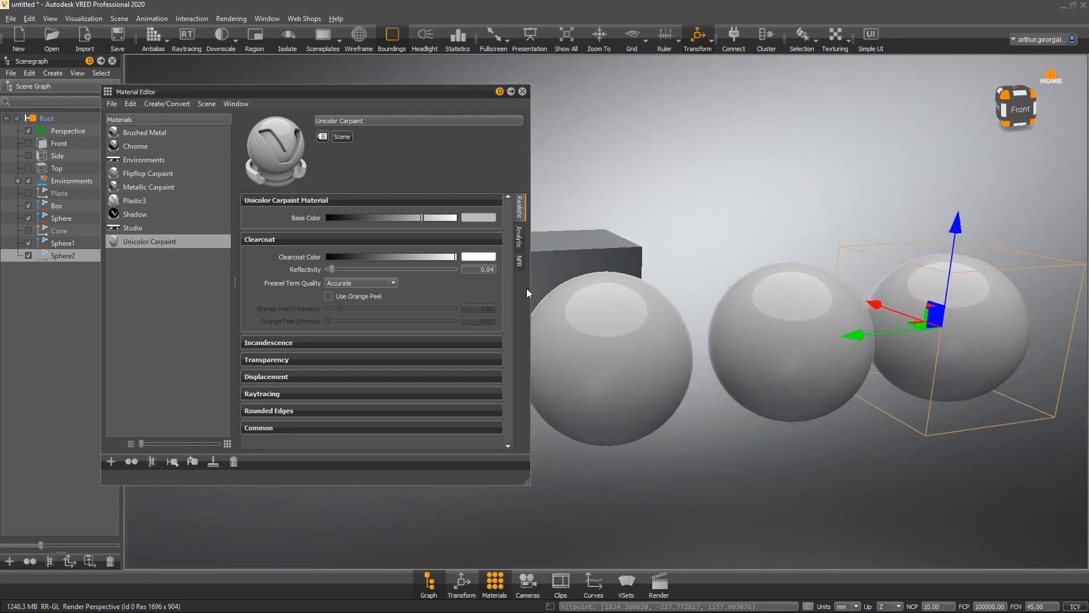
- Assign Metallic Carpaint to the middle sphere and Flipflop Carpaint to the third sphere
click(161, 189)
drag(166, 188, 789, 347)
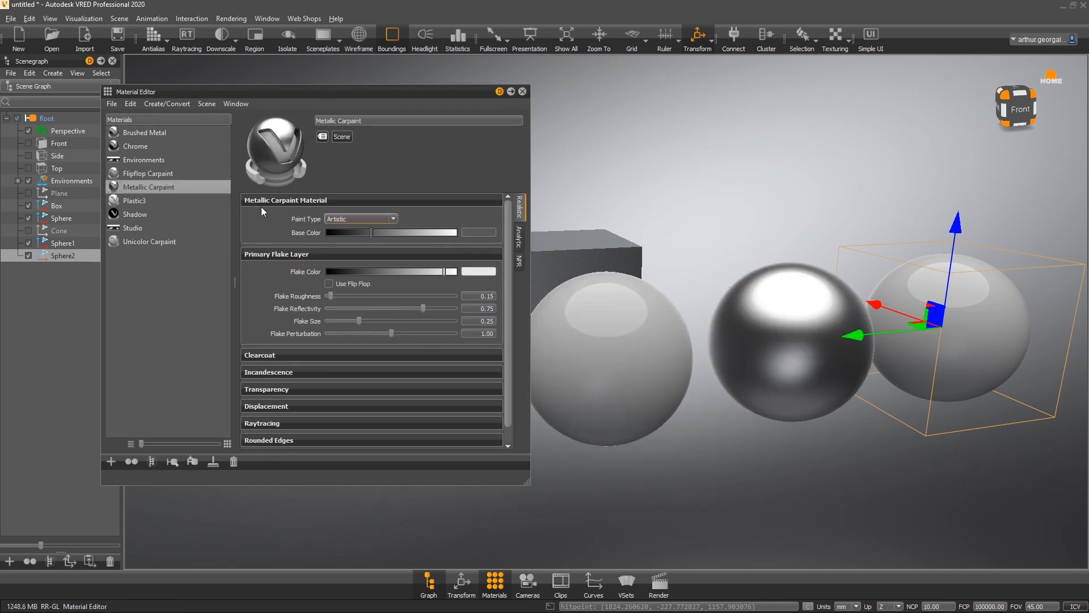
drag(159, 175, 815, 322)
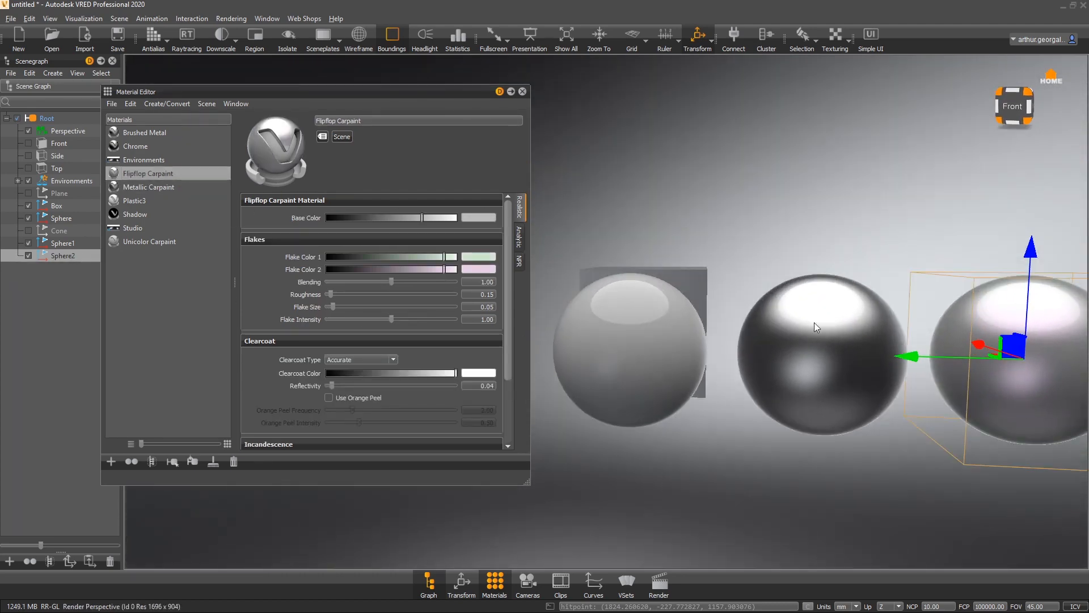
- Move the third sphere closer to the middle one and turn off the Transform manipulator
alt+middle_drag(1010, 346, 873, 336)
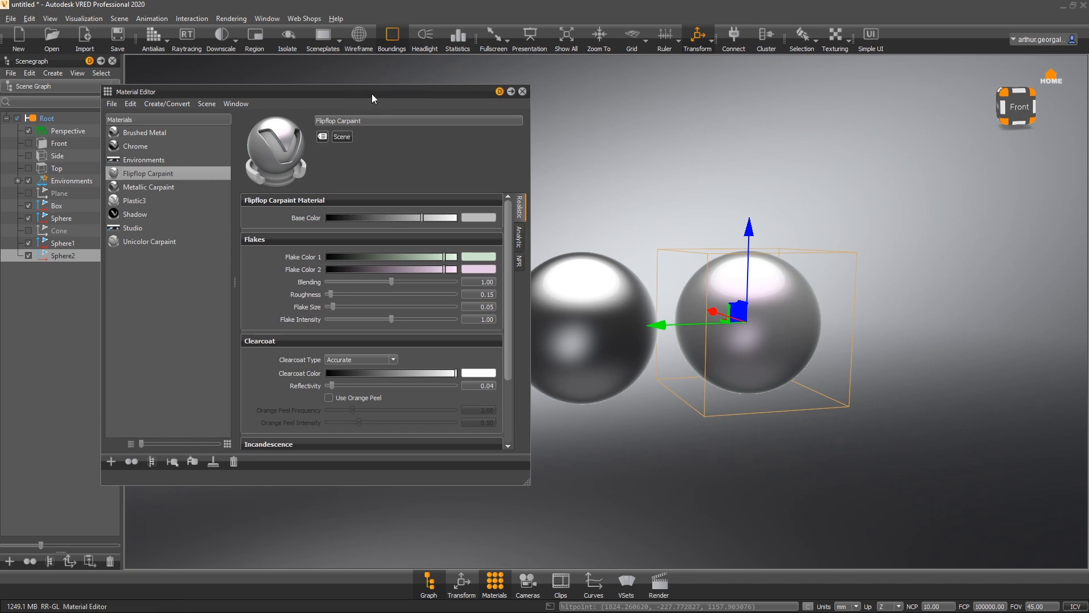
drag(372, 93, 254, 44)
alt+middle_drag(598, 222, 706, 278)
alt+drag(729, 290, 794, 170)
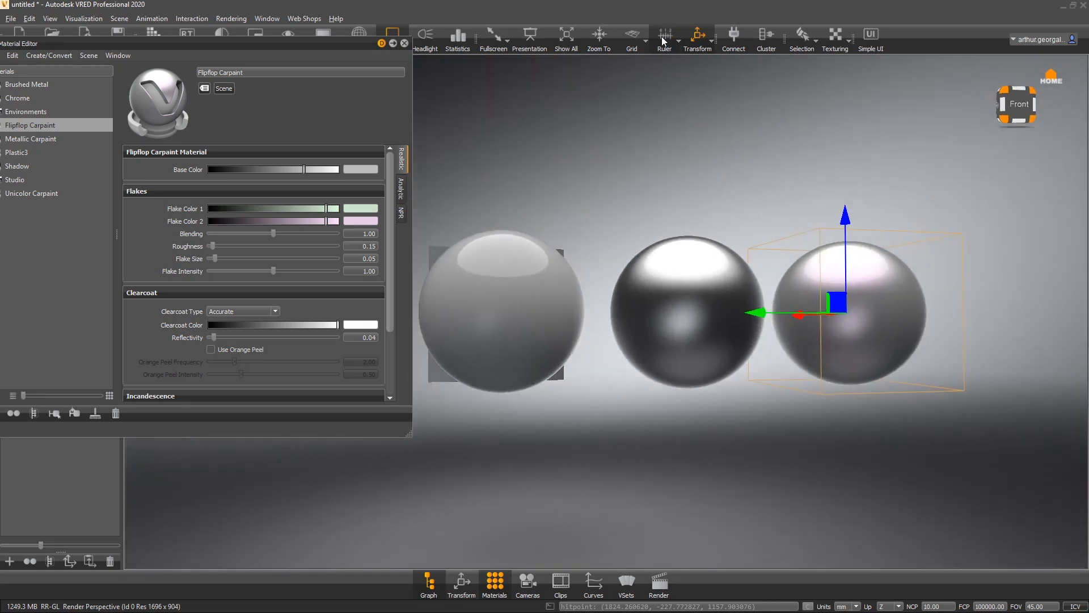
click(699, 35)
- Orbit and zoom around the three spheres to inspect the carpaint materials up close
alt+drag(827, 280, 736, 352)
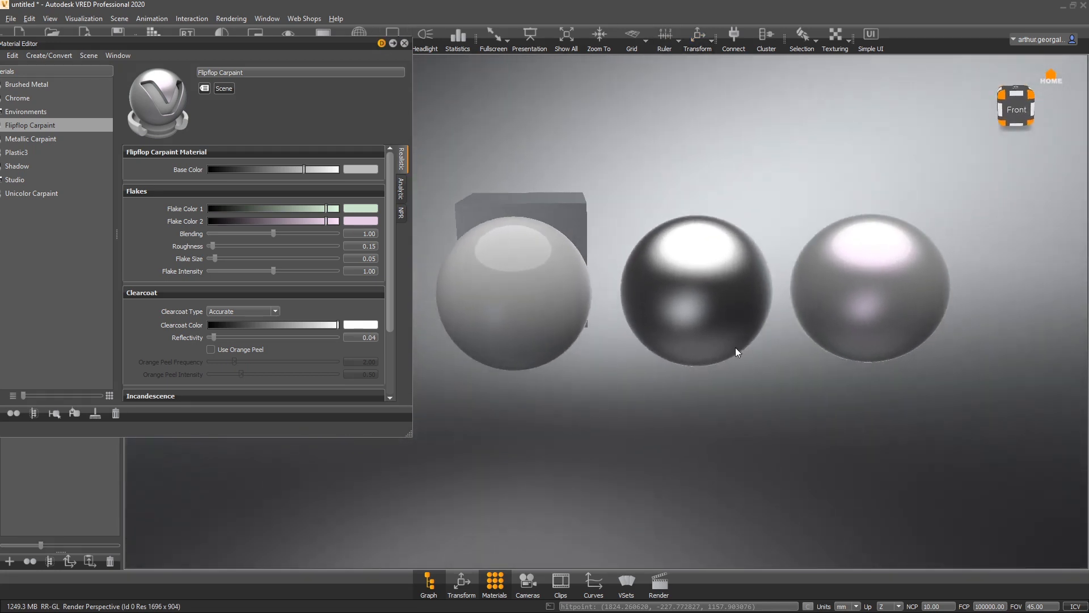
alt+right_drag(717, 282, 616, 498)
alt+middle_drag(835, 305, 677, 391)
alt+right_drag(766, 278, 542, 572)
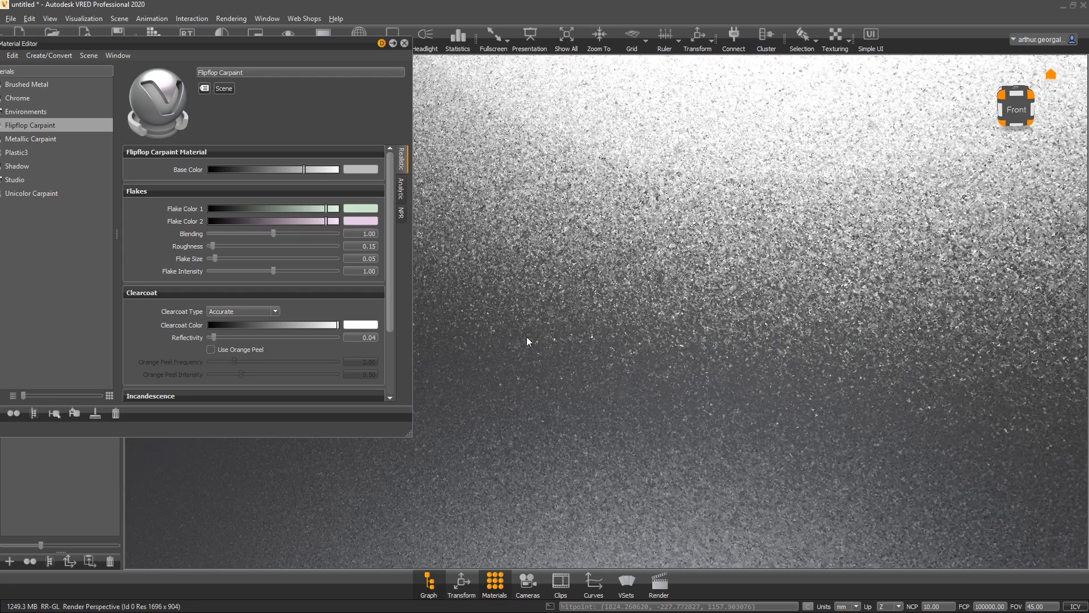
alt+right_drag(655, 254, 631, 266)
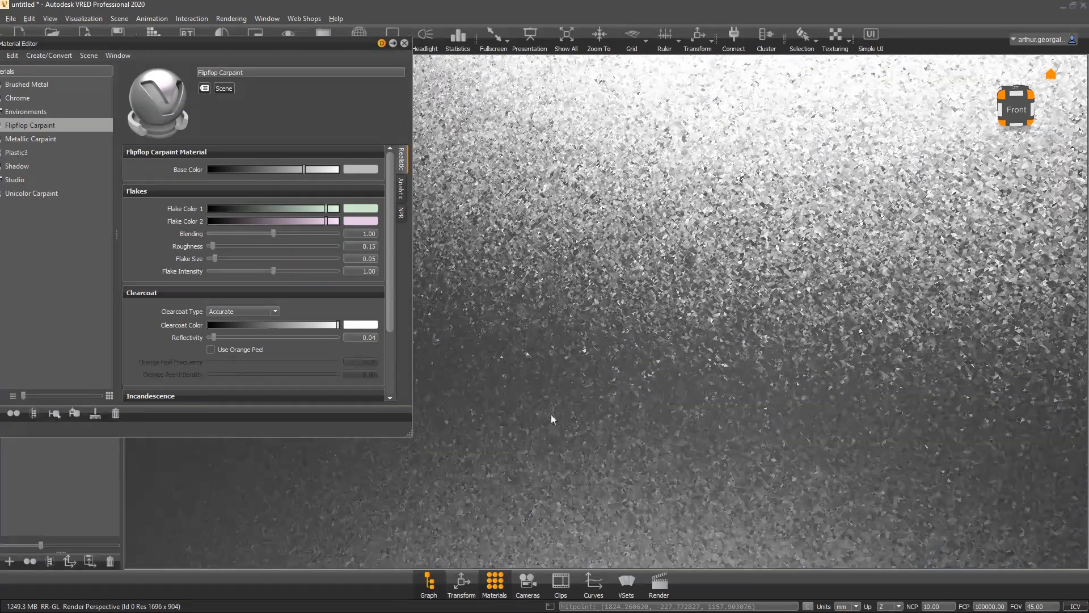
alt+right_drag(552, 418, 738, 273)
alt+middle_drag(652, 278, 374, 299)
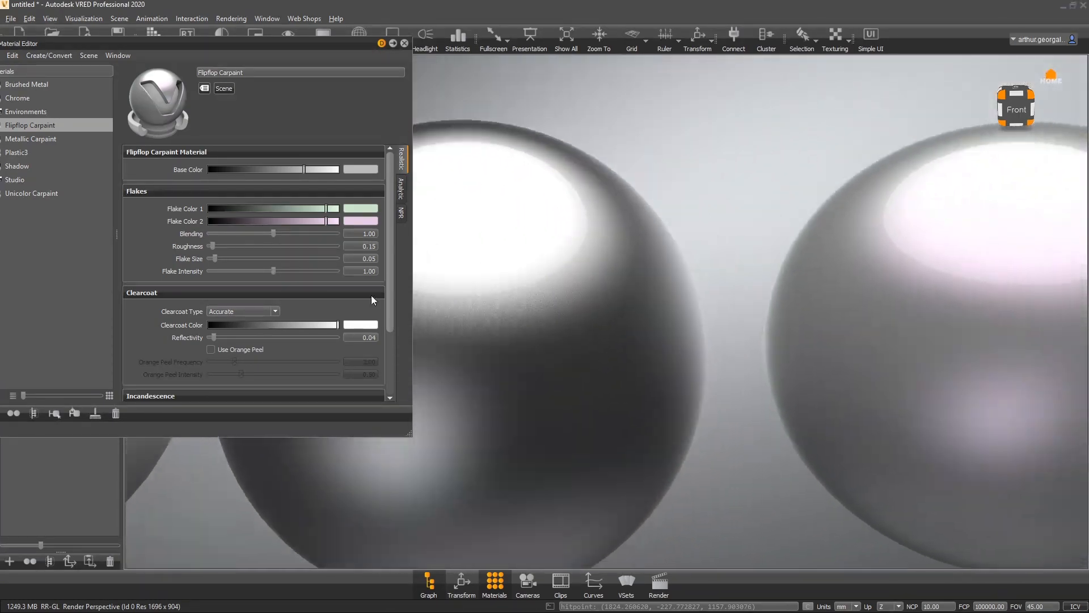
alt+middle_drag(940, 316, 625, 275)
alt+right_drag(625, 275, 490, 443)
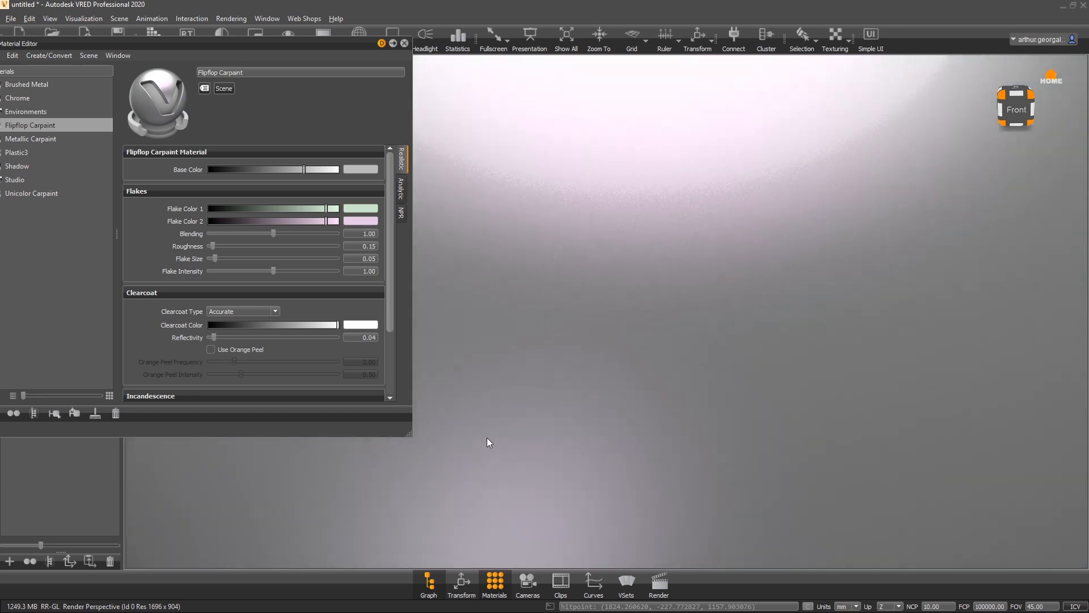
alt+right_drag(660, 337, 617, 157)
alt+right_drag(668, 348, 764, 201)
mouse_move(747, 380)
alt+right_down()
mouse_move(770, 250)
mouse_move(759, 227)
alt+right_up()
alt+middle_drag(597, 231, 715, 232)
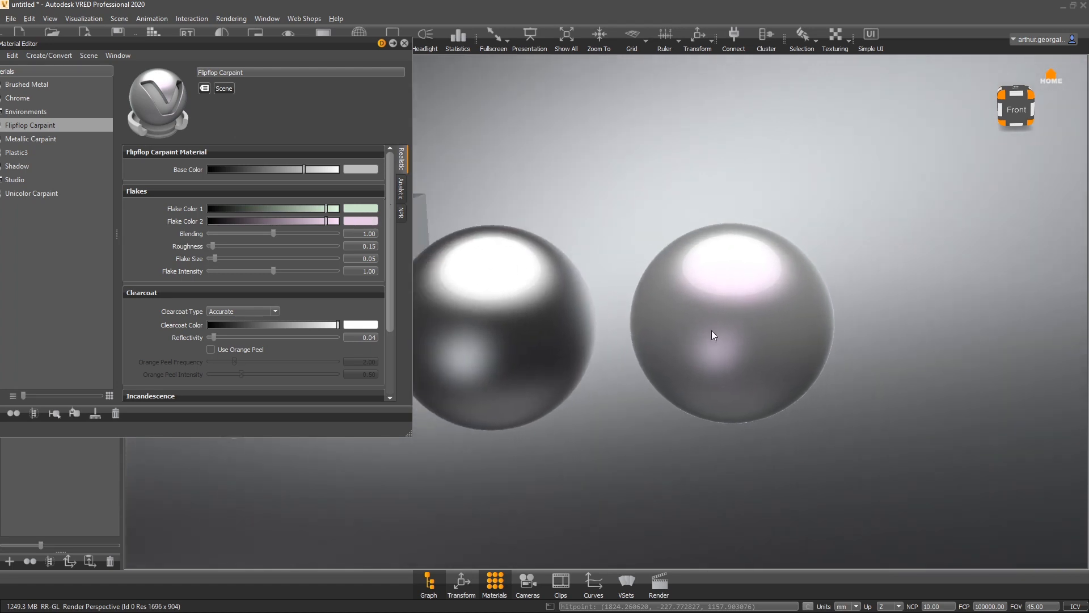
alt+middle_drag(711, 330, 999, 336)
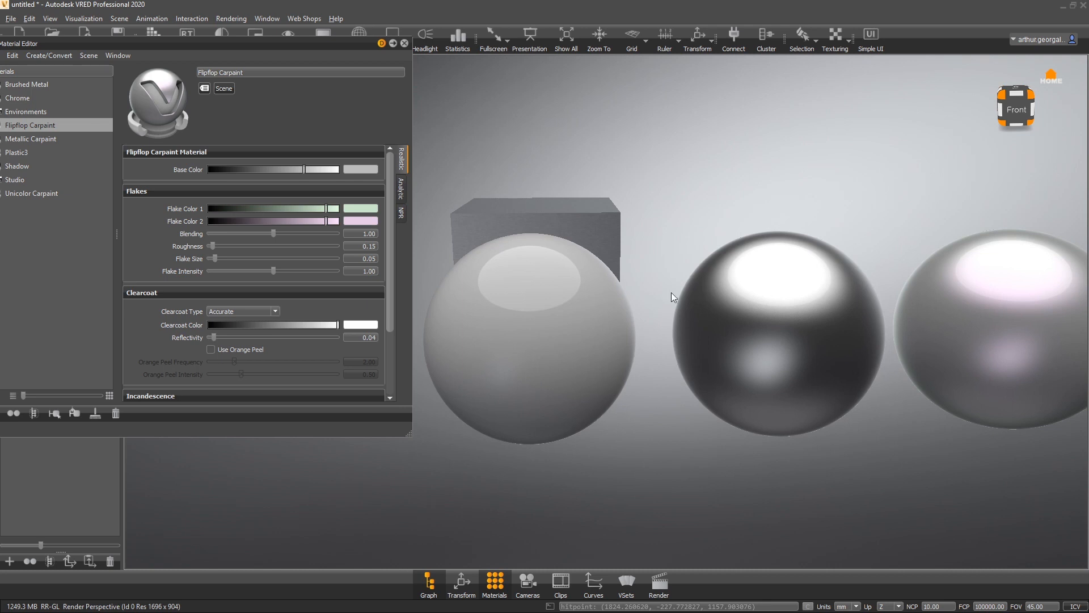
- Select the Unicolor Carpaint material and set its base color to red
click(553, 328)
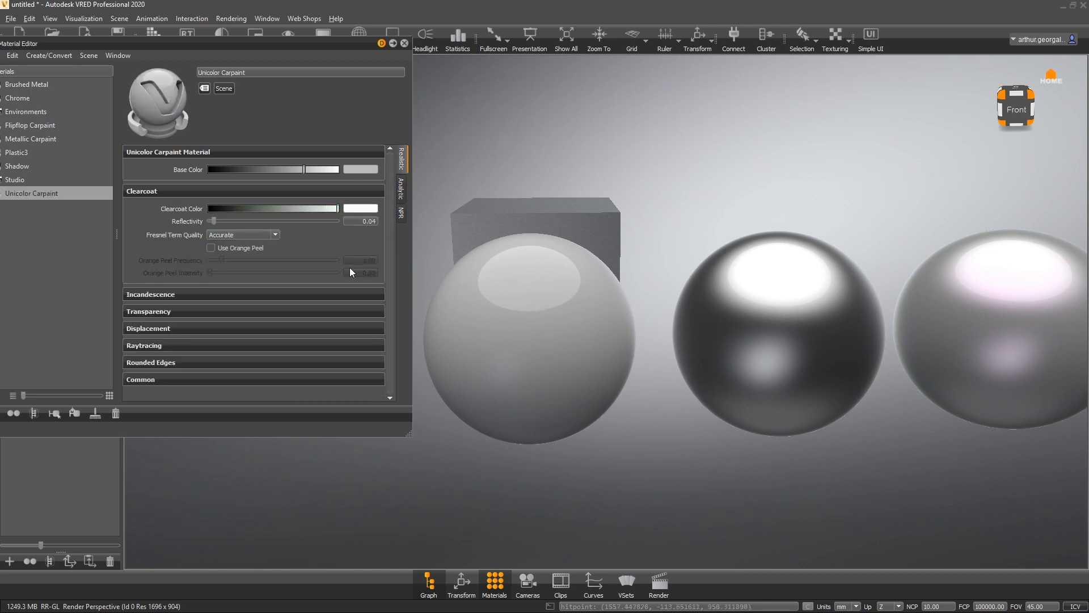
drag(315, 169, 339, 169)
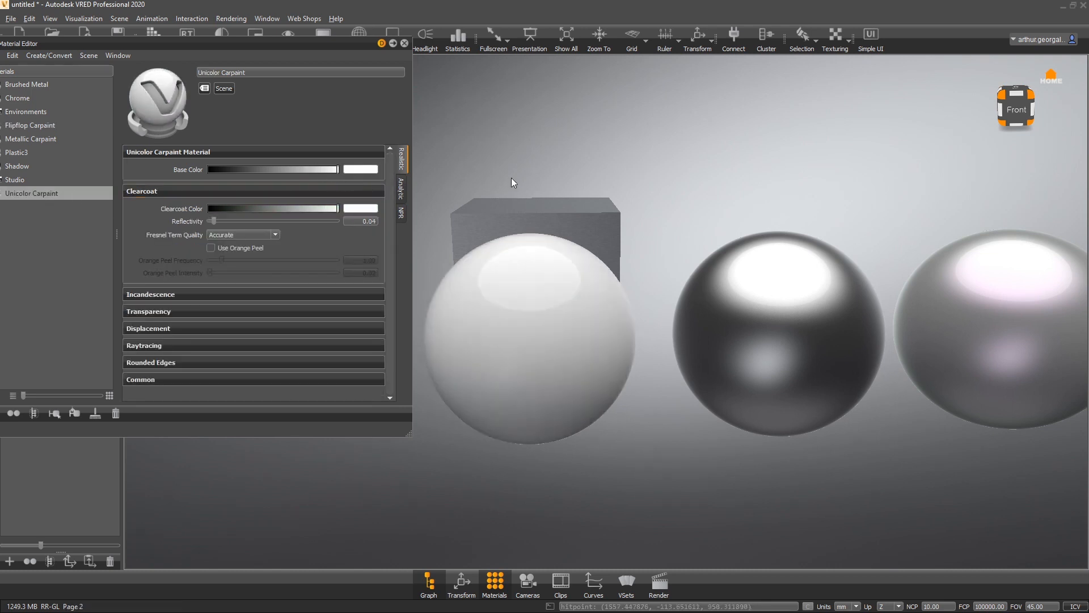
alt+drag(592, 388, 1017, 312)
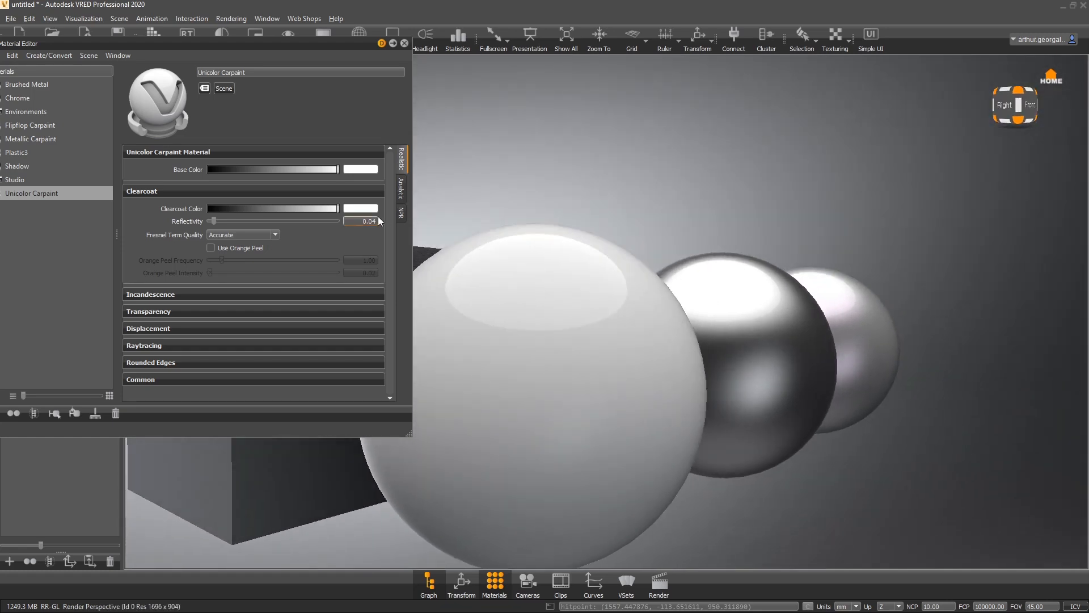
click(353, 170)
click(301, 276)
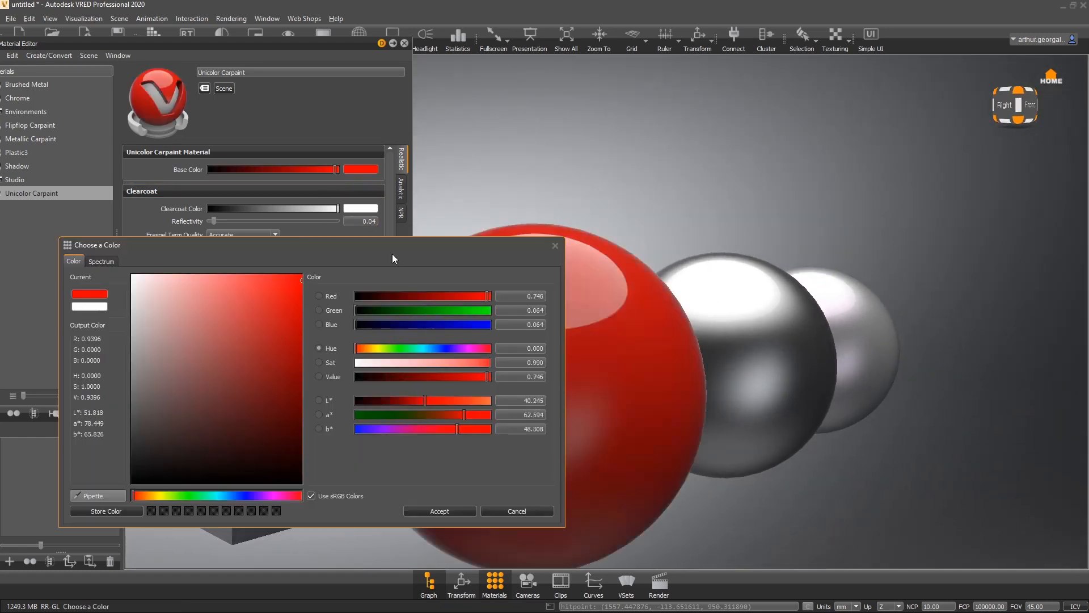
click(448, 510)
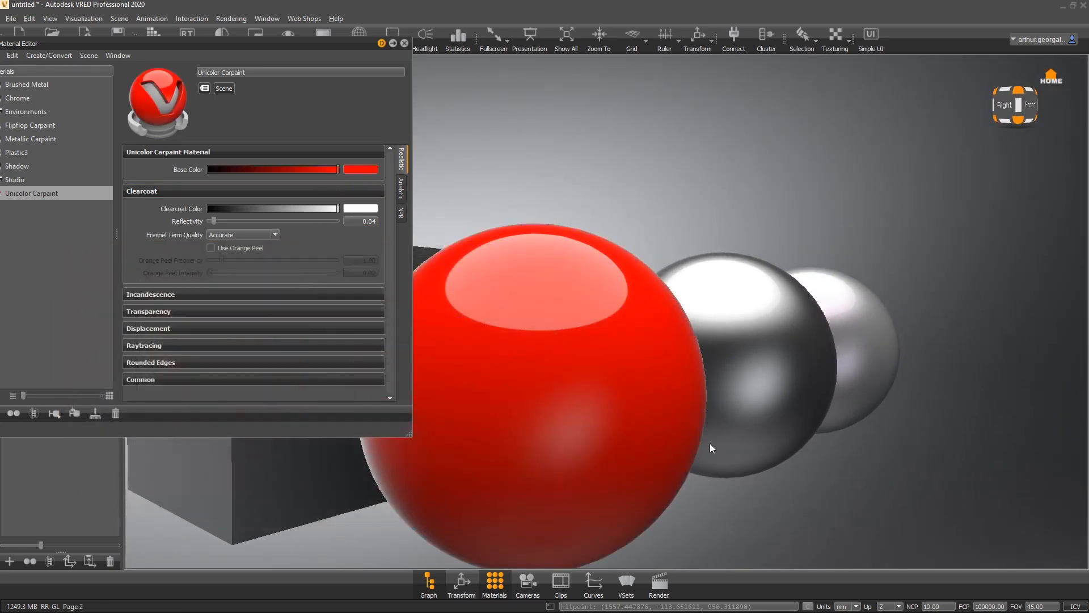
- Assign the Unicolor Carpaint material to the cube
drag(644, 442, 955, 352)
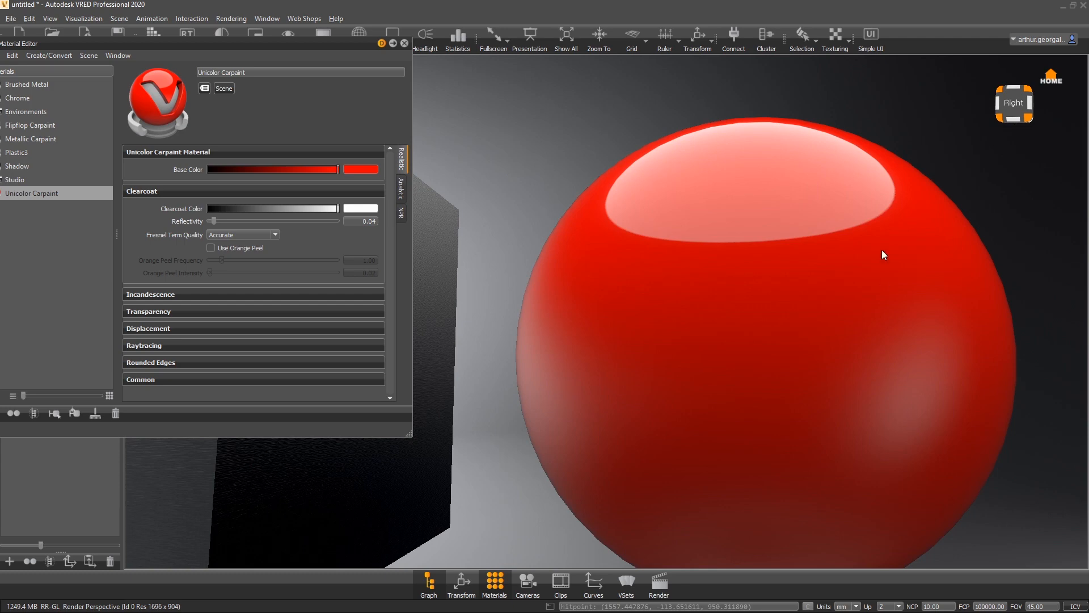
drag(878, 304, 743, 390)
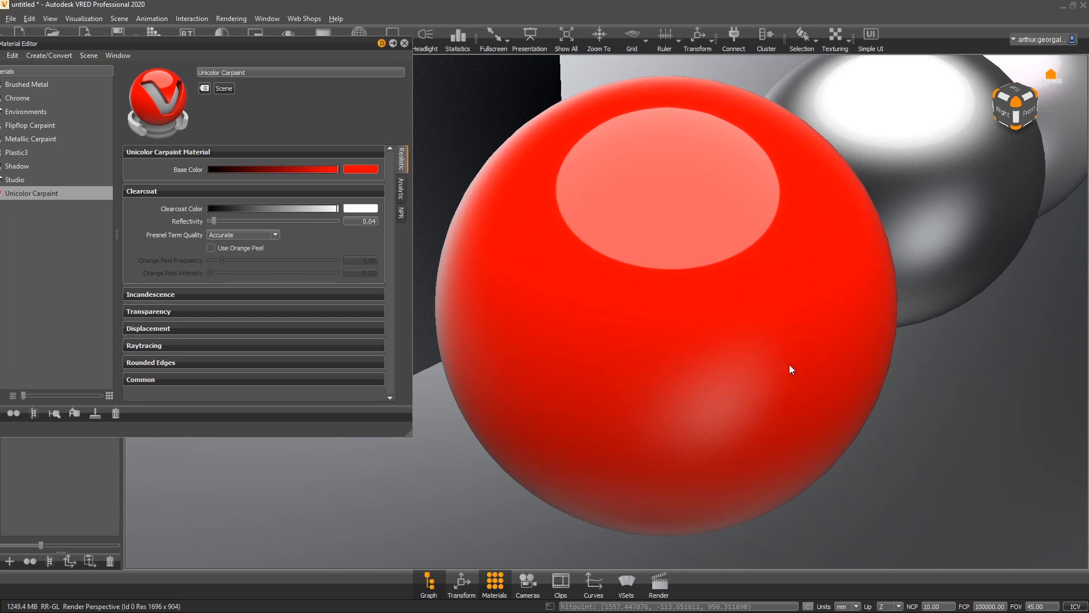
middle_drag(656, 238, 984, 415)
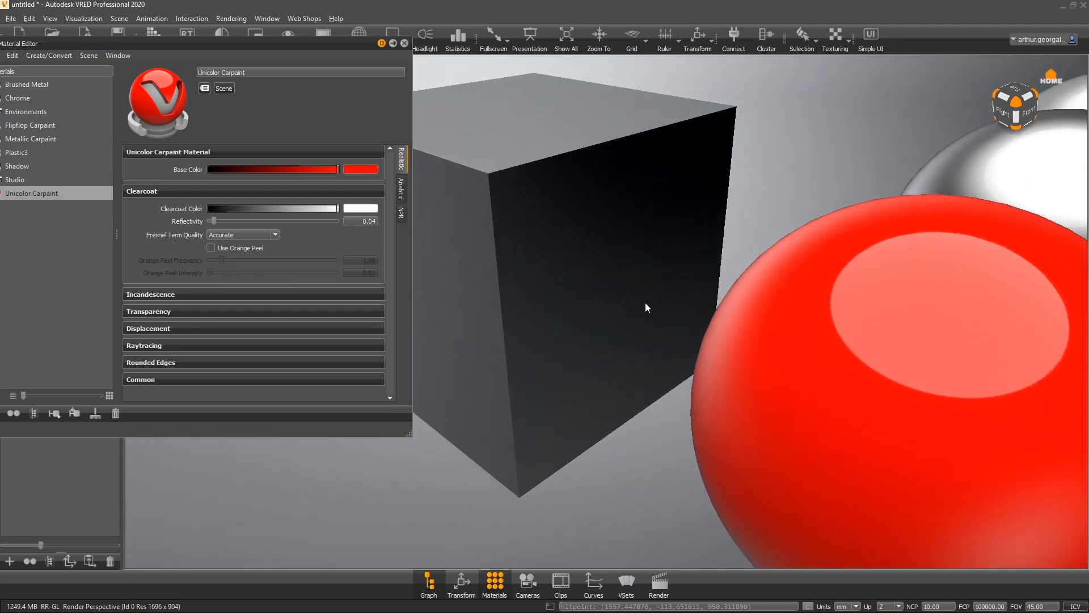
drag(32, 199, 596, 176)
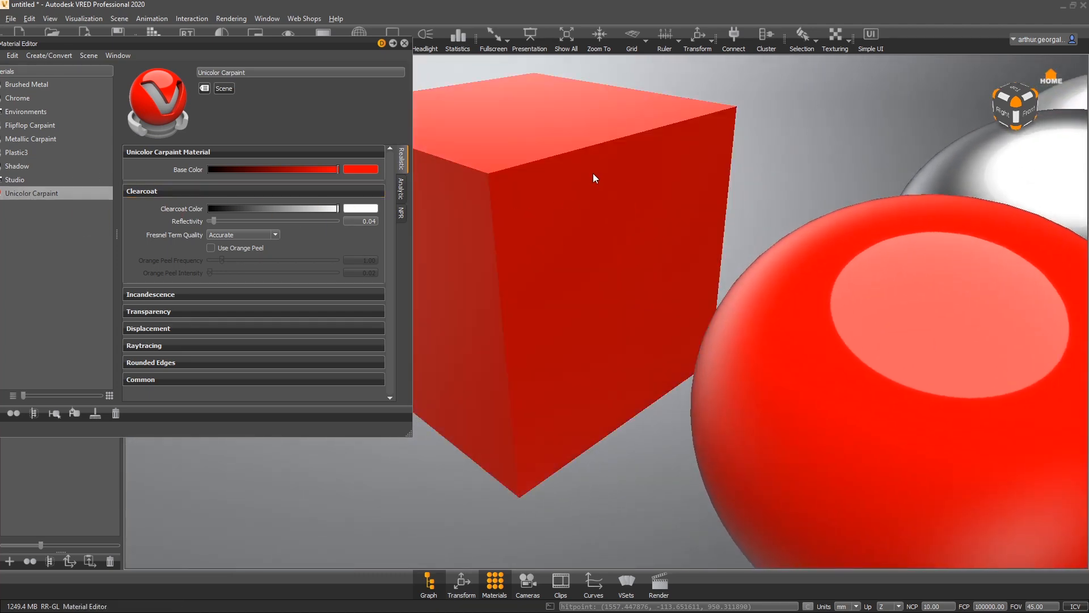
- Turn the Unicolor Carpaint clearcoat reflectivity down to 0
middle_drag(596, 193, 842, 388)
drag(790, 374, 1062, 227)
middle_drag(790, 410, 807, 379)
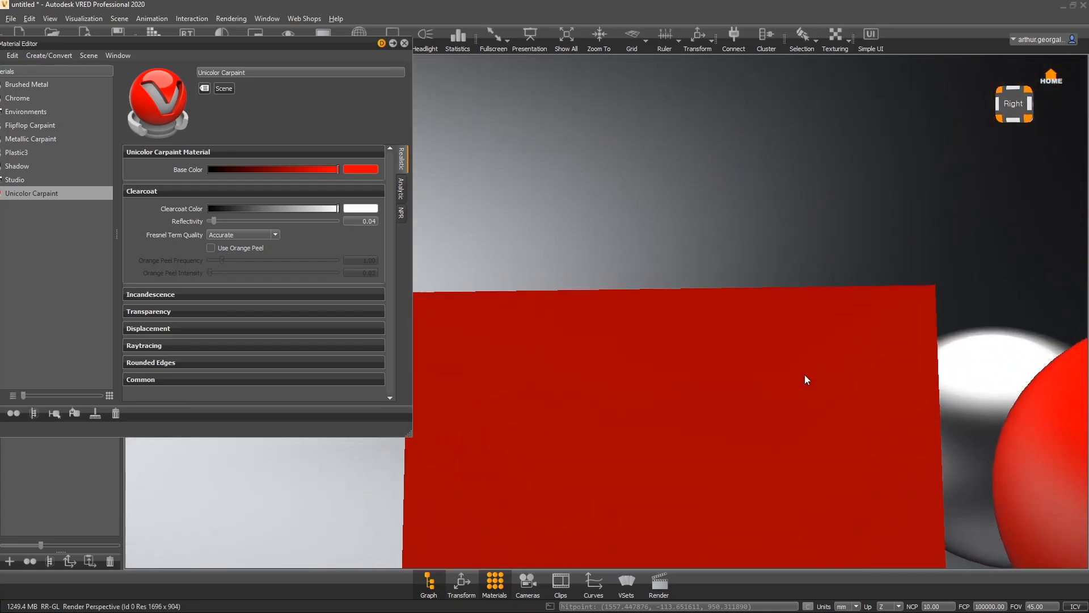
drag(807, 379, 368, 355)
scroll(697, 340, down, 2)
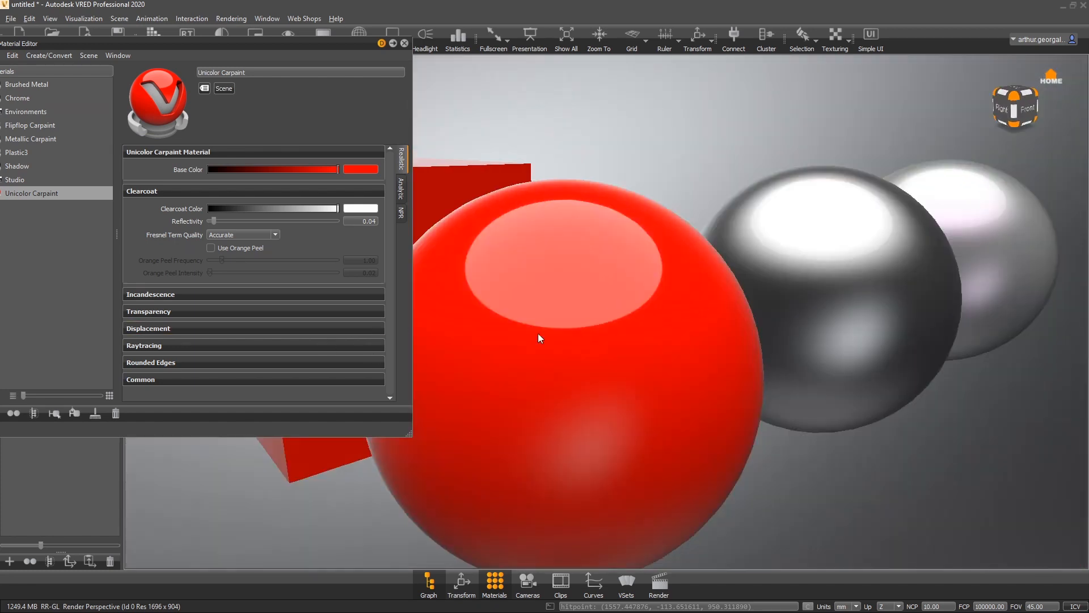
drag(538, 338, 549, 459)
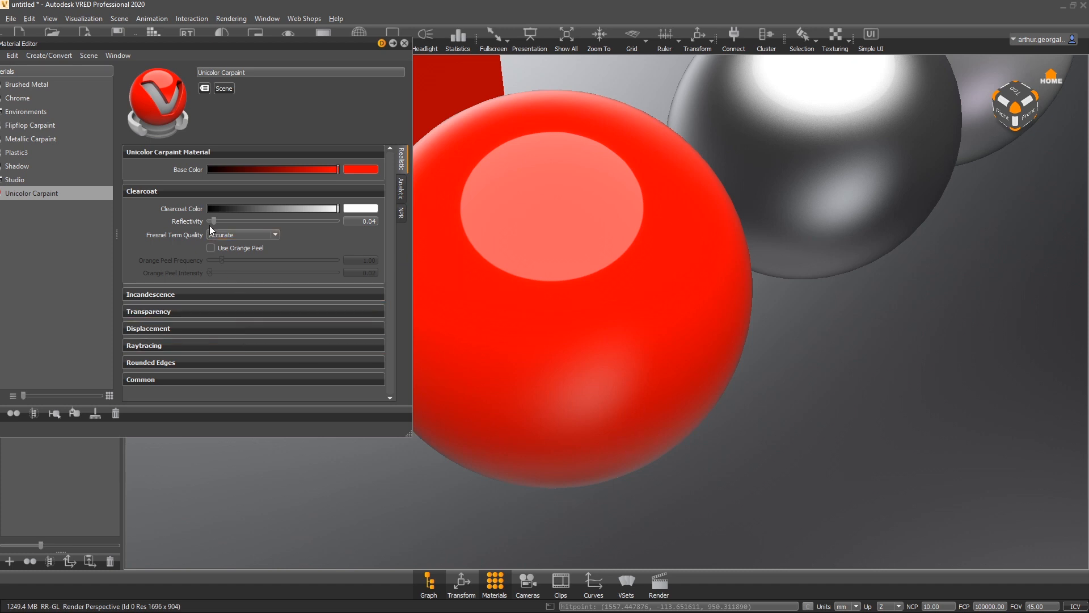
drag(215, 222, 189, 232)
drag(737, 226, 417, 109)
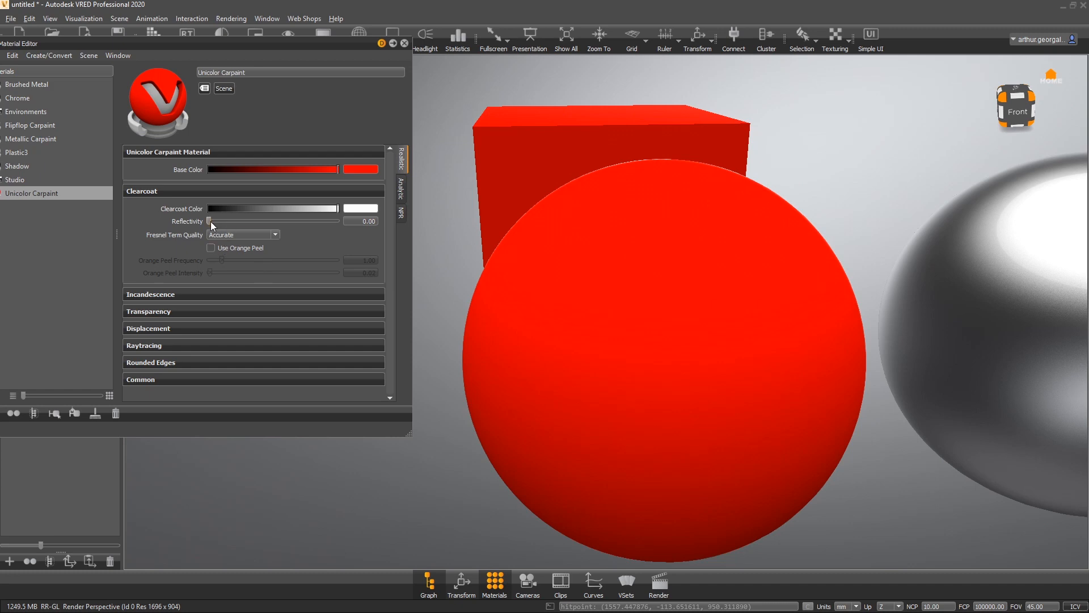
- Try clearcoat reflectivity values around 0.115 and 0.088, then set the reflectivity to 0.04
drag(210, 221, 226, 220)
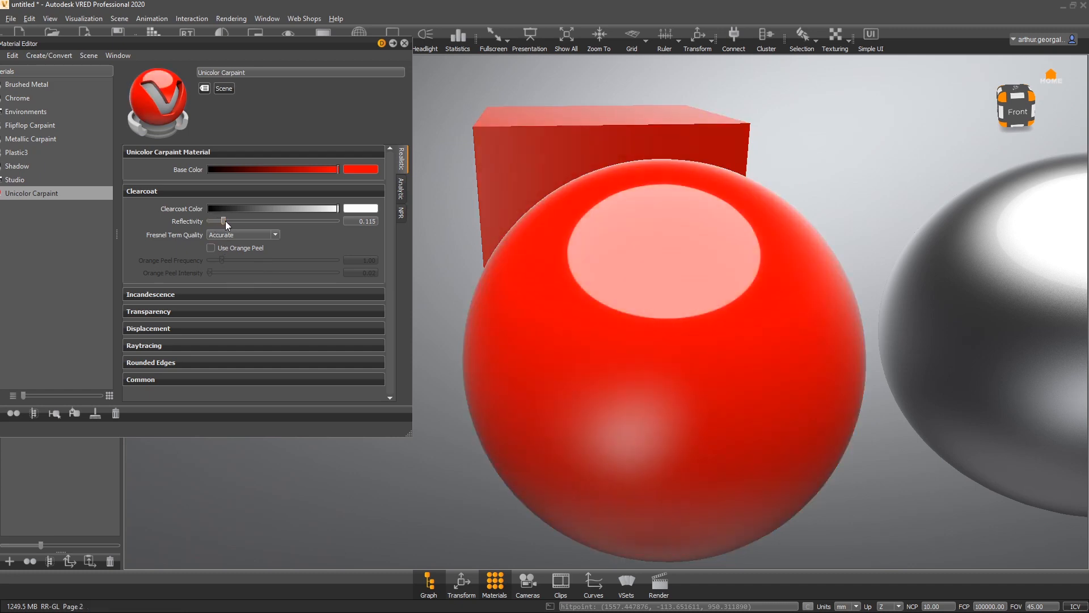
drag(636, 301, 998, 396)
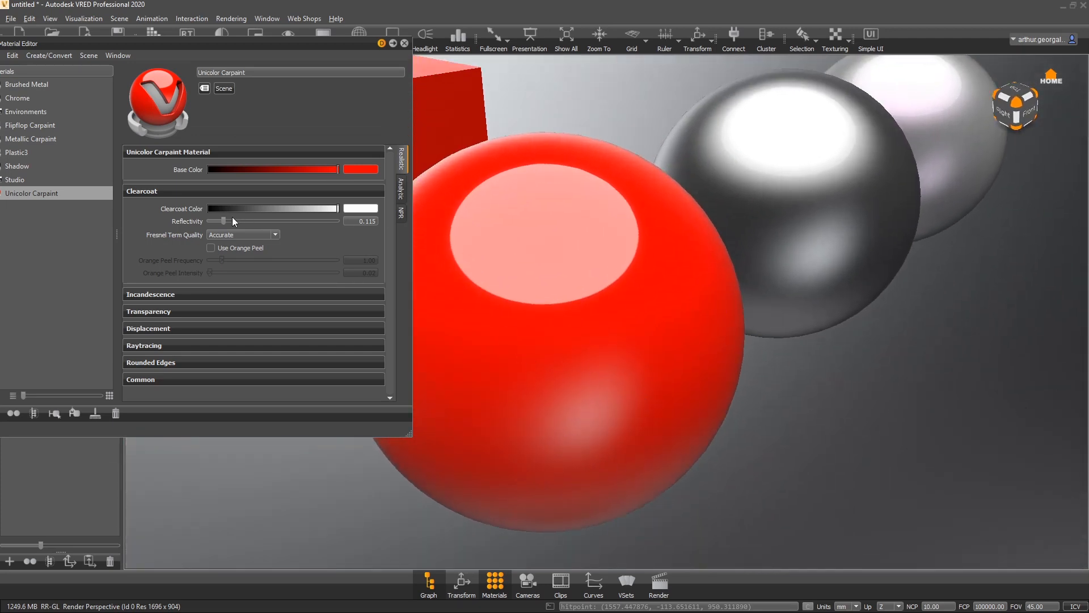
drag(223, 221, 220, 220)
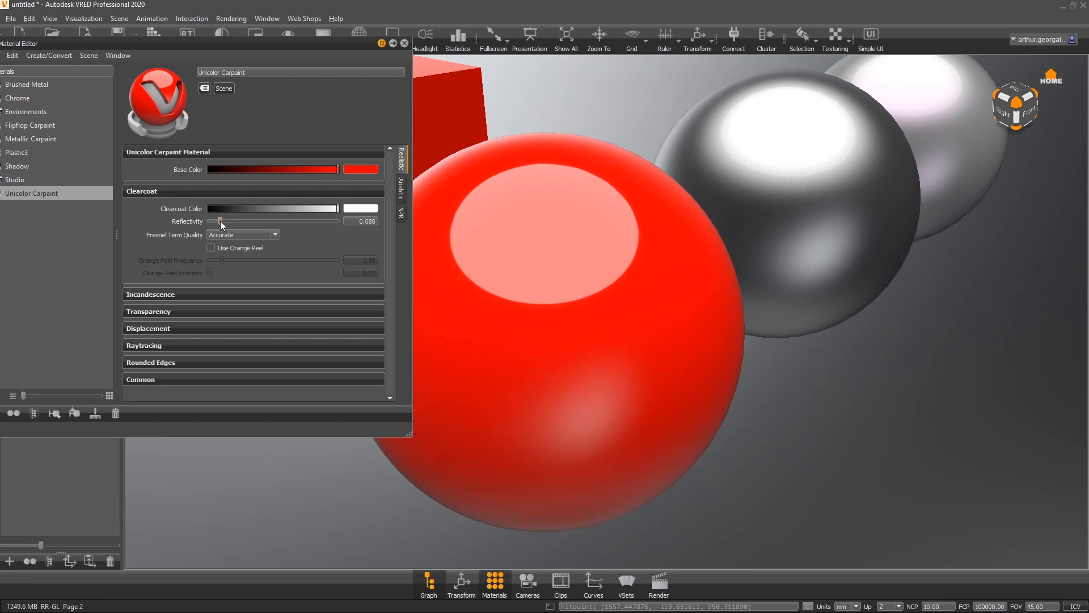
drag(358, 221, 424, 214)
text(0.04)
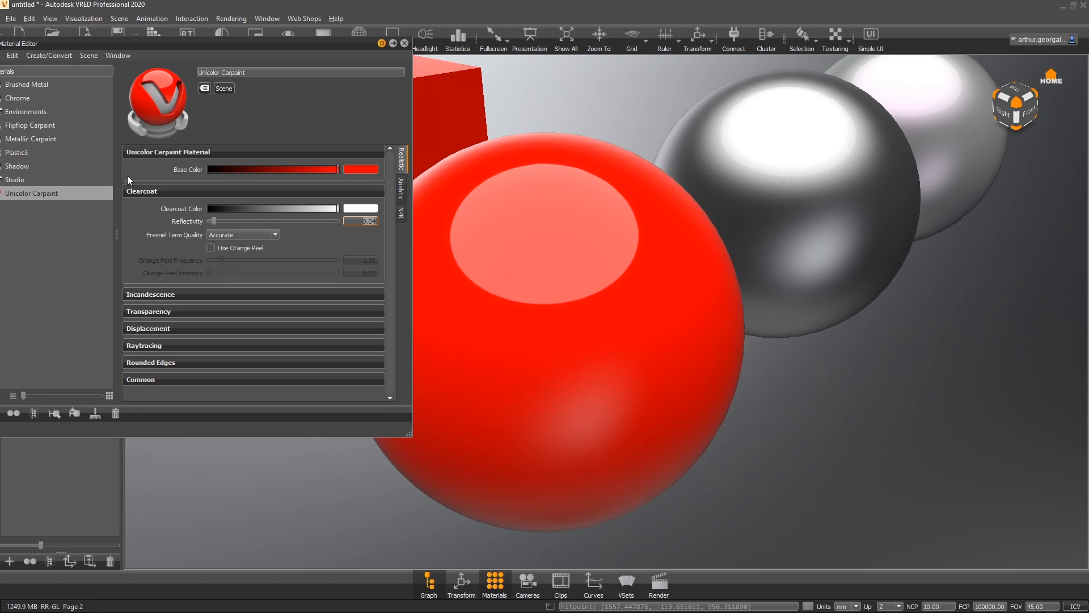
- Enable orange peel on the Unicolor Carpaint clearcoat
drag(262, 49, 274, 50)
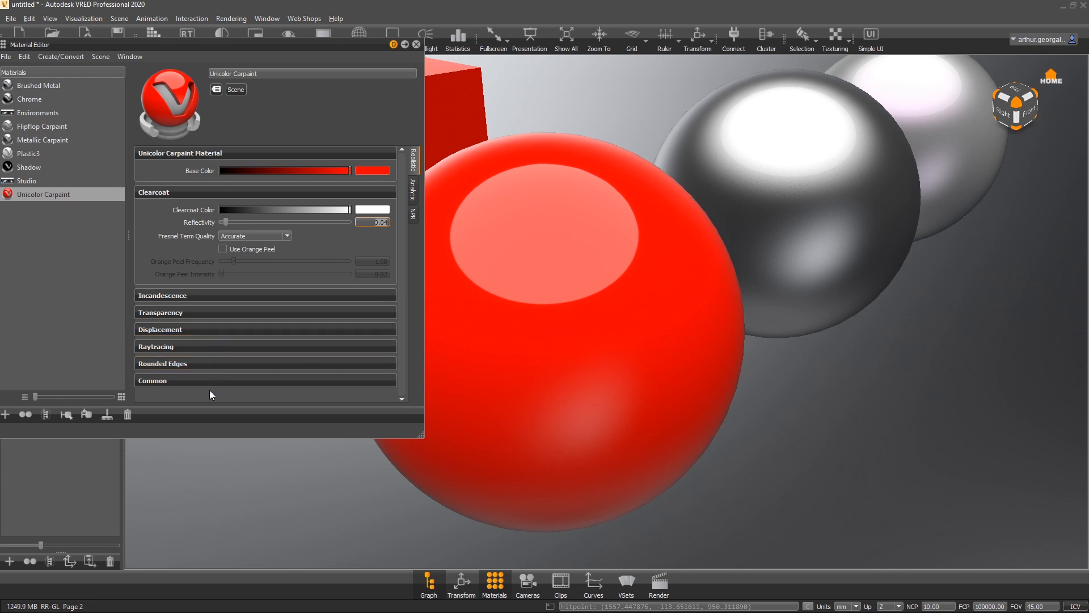
mouse_move(818, 314)
mouse_down()
mouse_move(526, 320)
mouse_move(809, 323)
mouse_up()
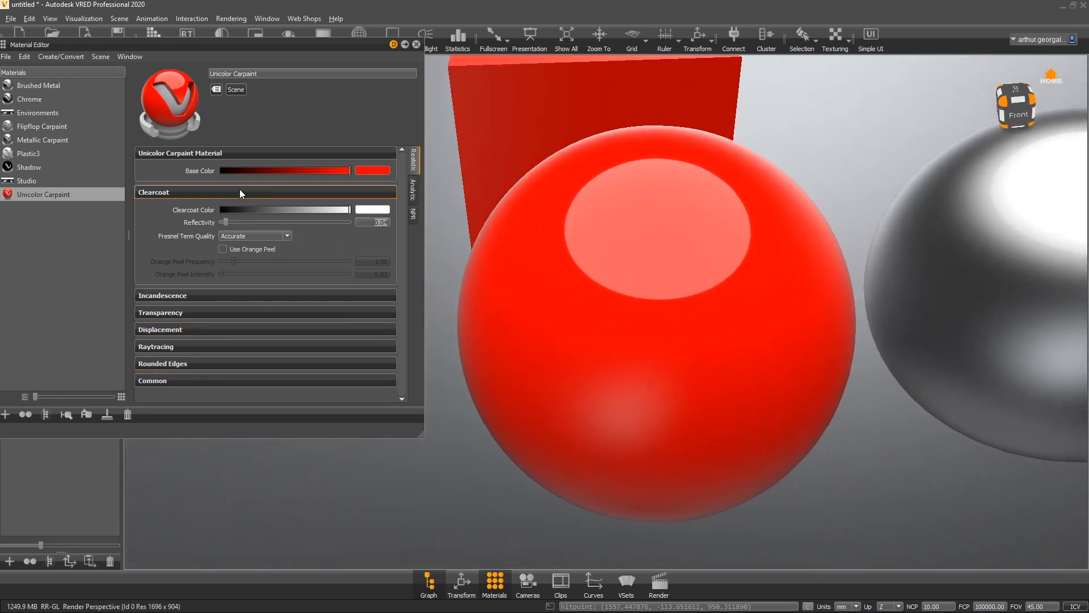
click(223, 250)
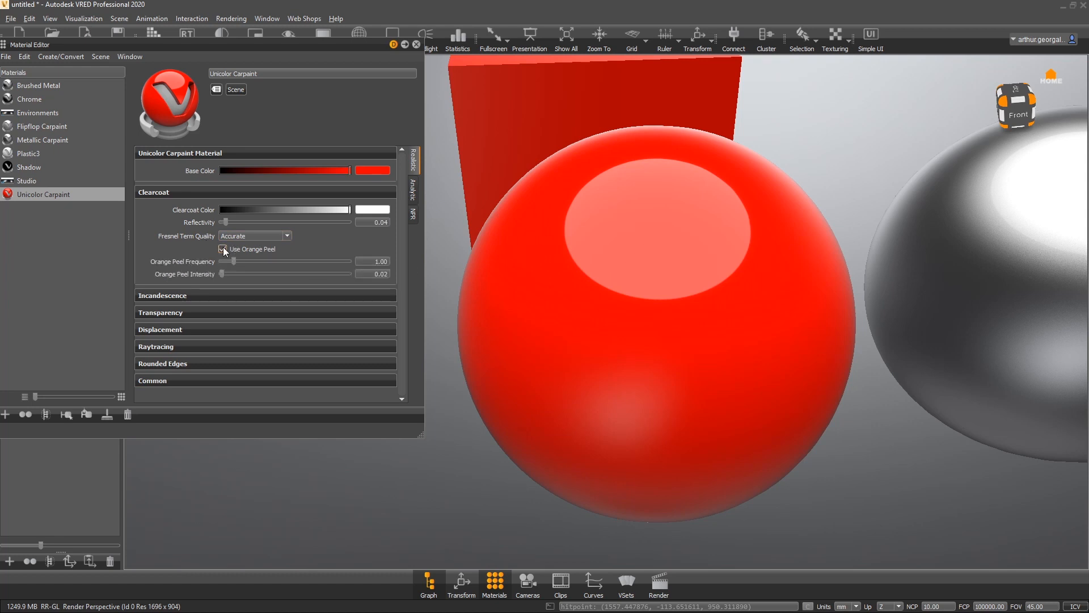
- Toggle orange peel off and back on to compare the clearcoat surface up close
right_drag(660, 241, 438, 529)
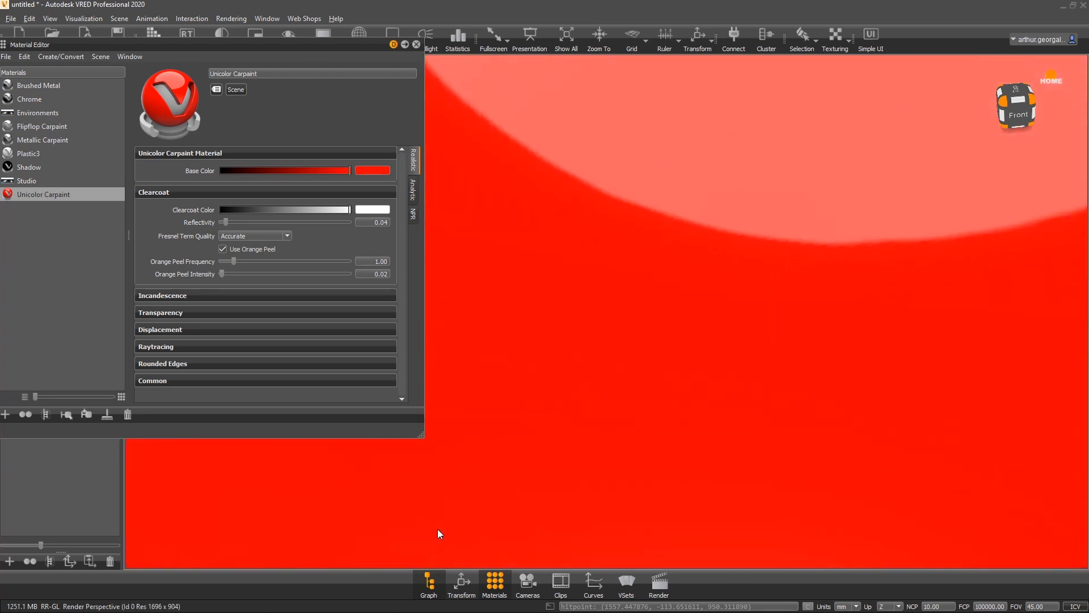
drag(618, 313, 629, 217)
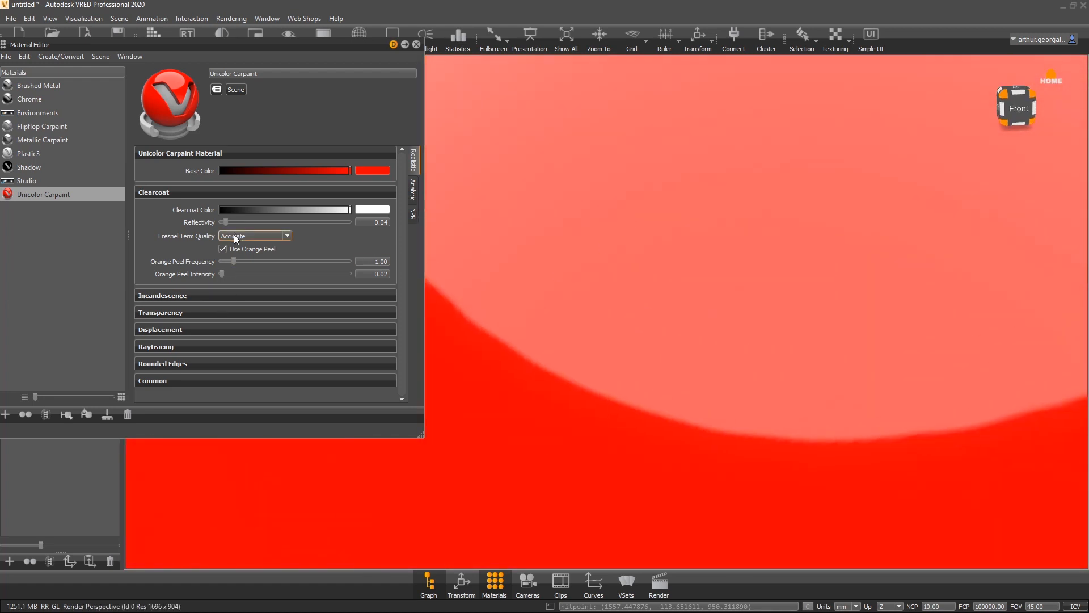
click(224, 250)
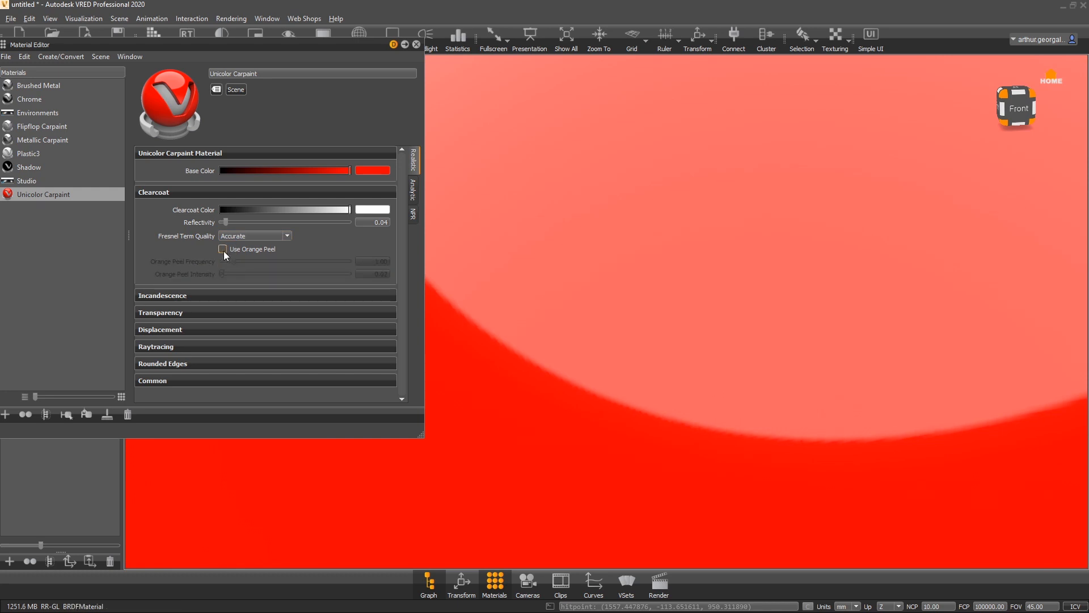
click(223, 250)
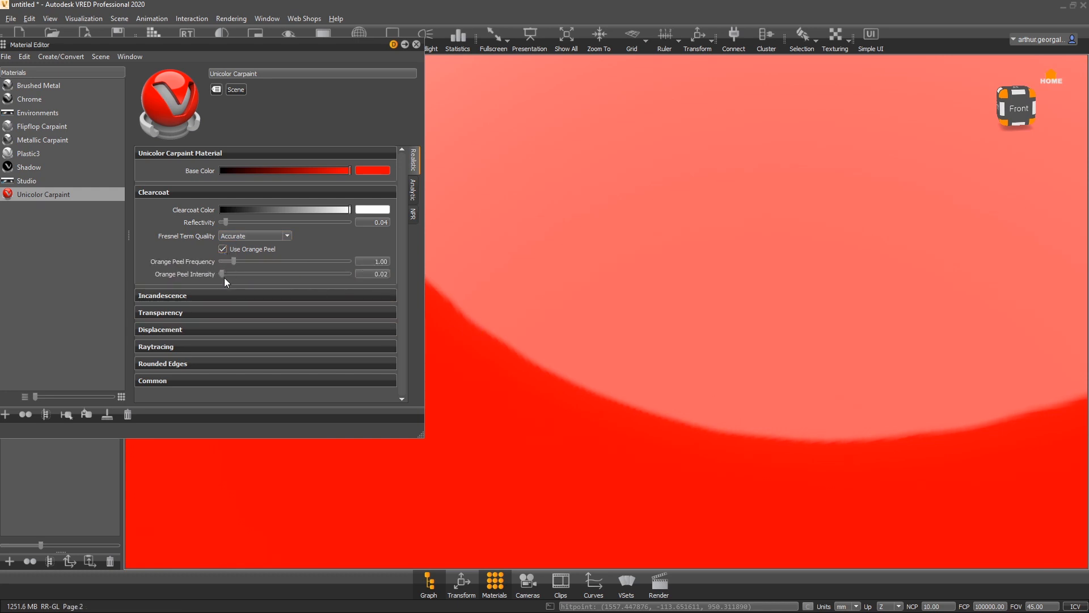
- Raise the orange peel intensity to about 1.057
drag(223, 278, 289, 284)
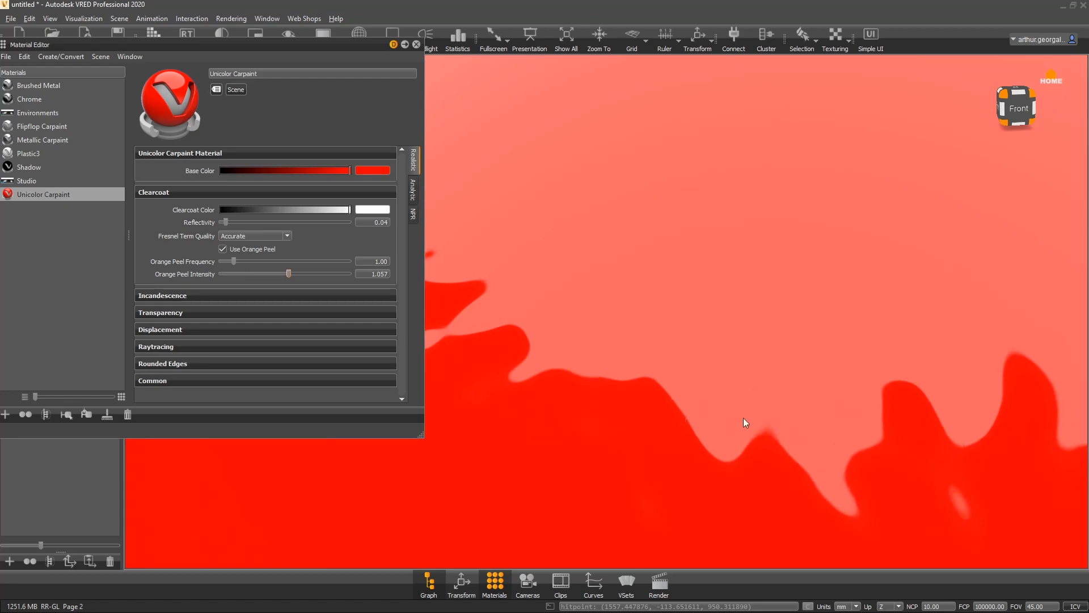
mouse_move(744, 418)
alt+right_down()
mouse_move(724, 300)
mouse_move(645, 418)
alt+right_up()
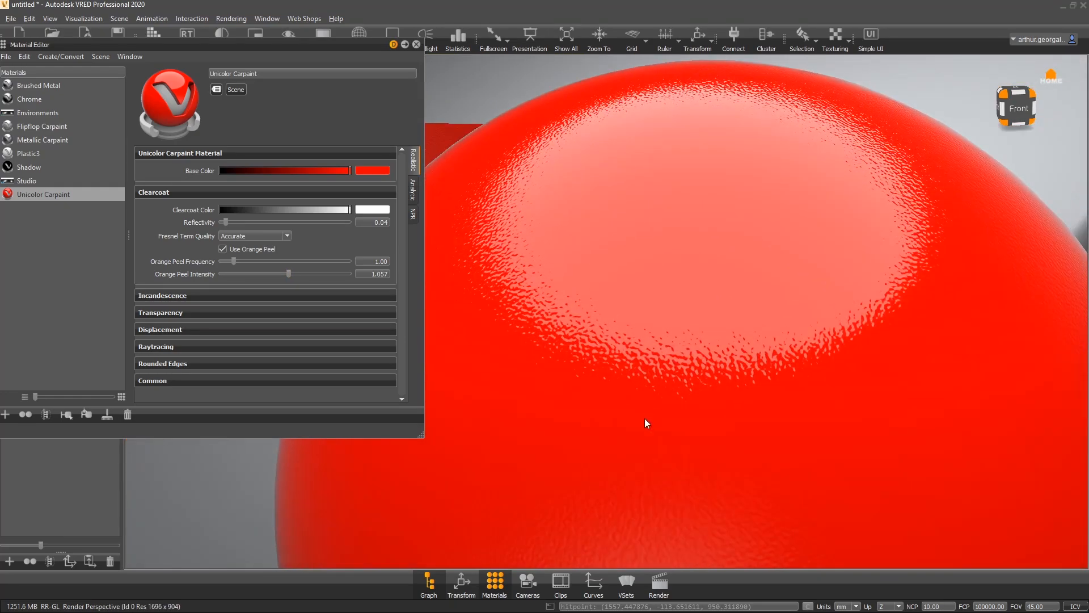
alt+drag(646, 419, 588, 319)
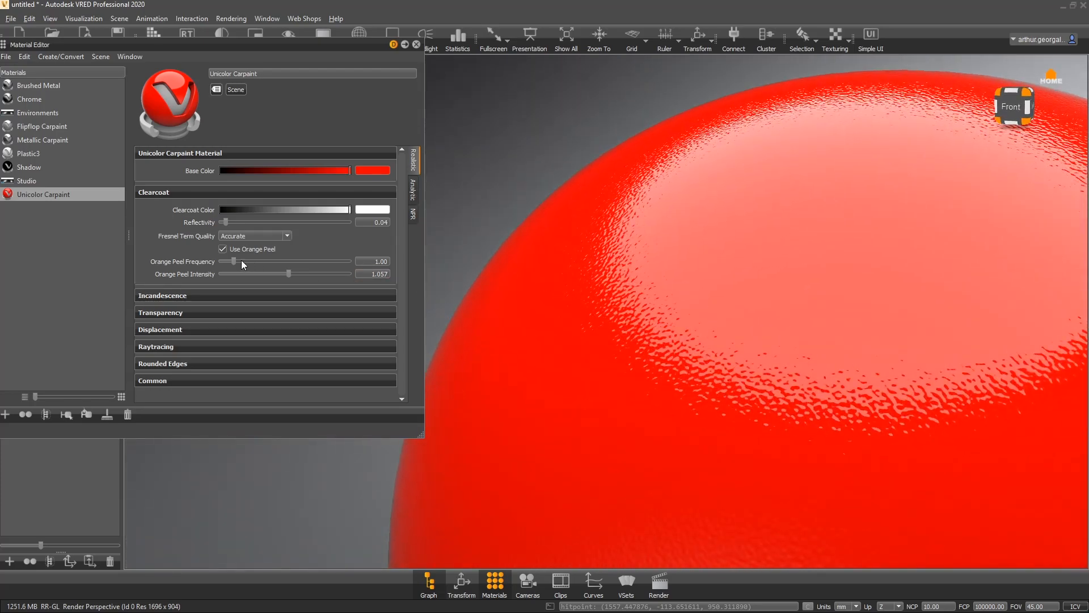
- Set the orange peel frequency to about 2.555 and the intensity to about 0.106
mouse_move(234, 261)
mouse_down()
mouse_move(265, 261)
mouse_move(254, 261)
mouse_move(265, 274)
mouse_move(213, 275)
mouse_move(238, 274)
mouse_move(226, 274)
mouse_up()
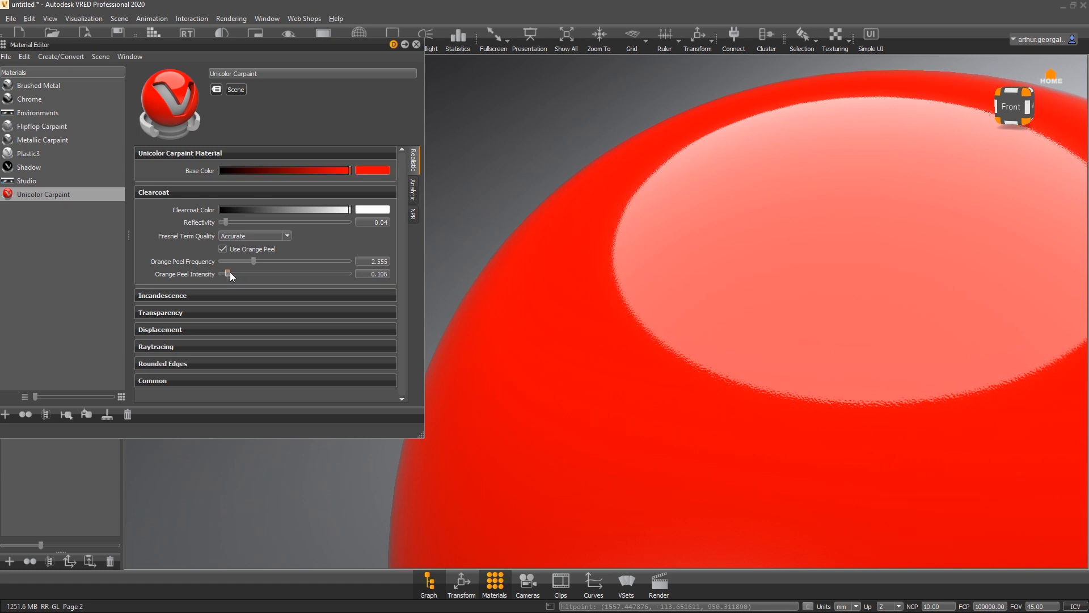
scroll(820, 292, up, 1)
drag(820, 292, 953, 304)
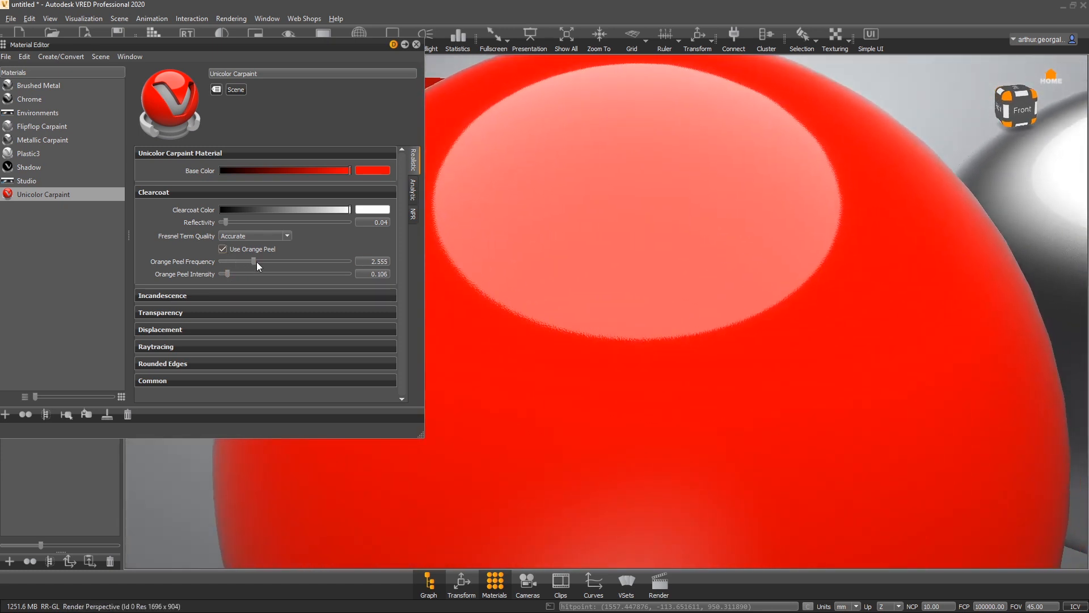
- Set the orange peel frequency to about 1.366 and the intensity to about 0.07
mouse_move(226, 274)
mouse_down()
mouse_move(243, 275)
mouse_move(233, 275)
mouse_move(237, 261)
mouse_move(225, 267)
mouse_up()
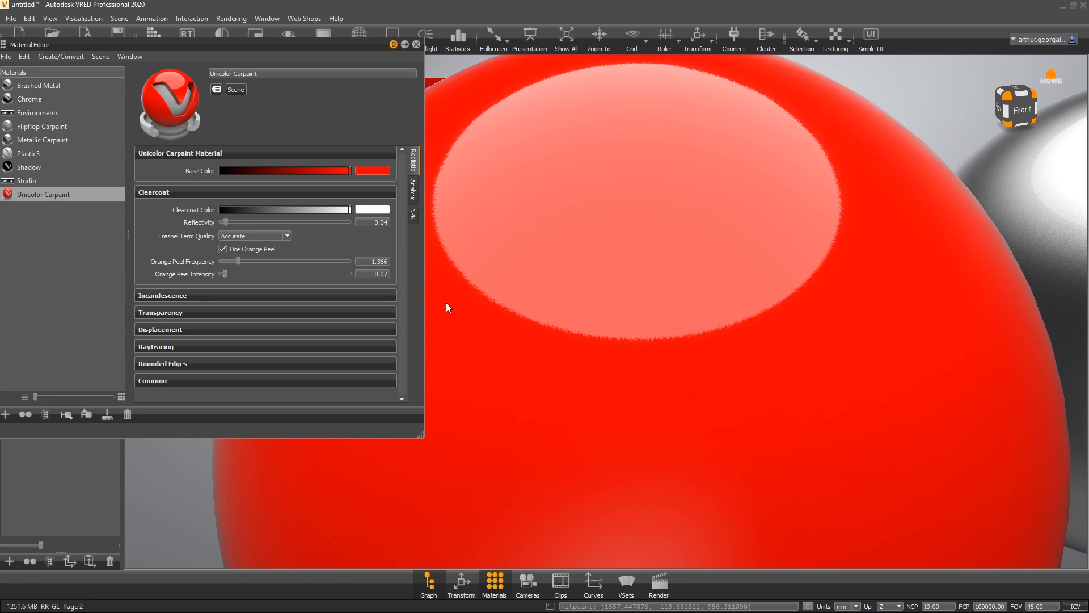
right_drag(704, 324, 904, 215)
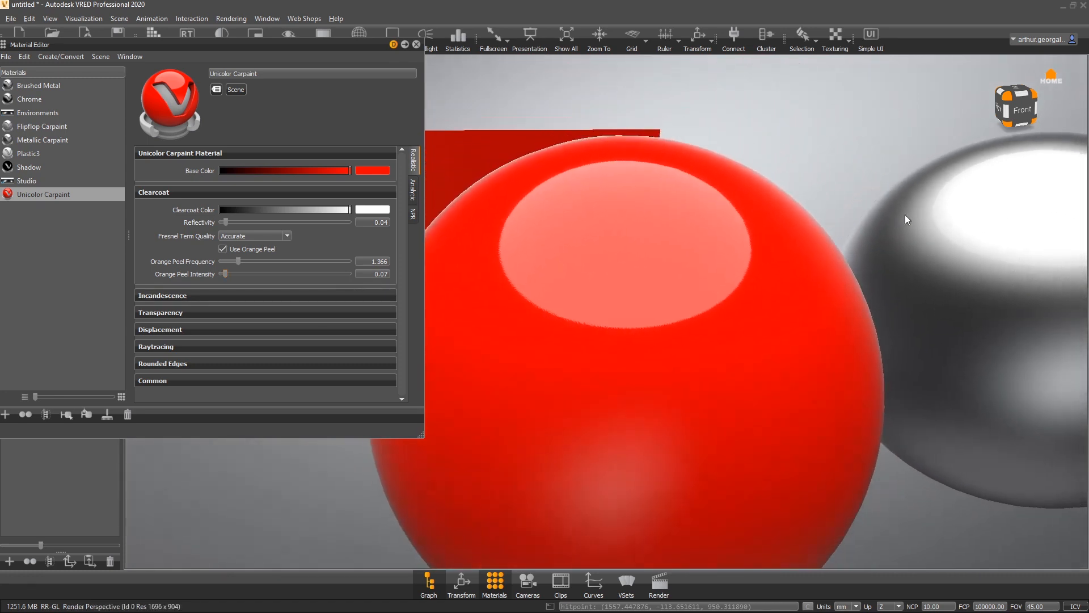
right_drag(964, 300, 957, 217)
drag(958, 221, 859, 318)
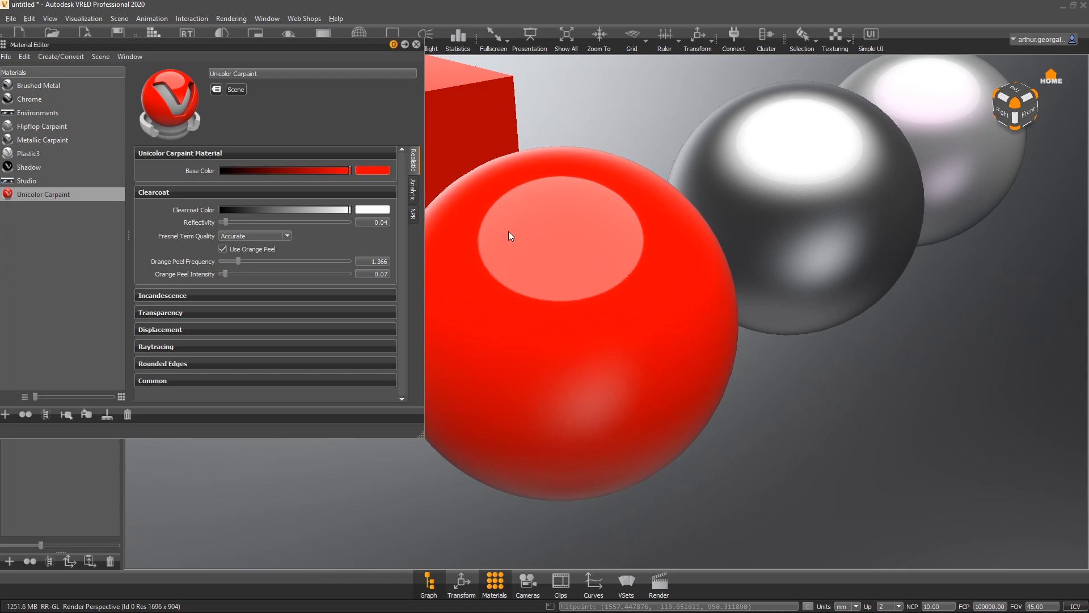
- Toggle orange peel off and back on again to compare the red sphere's finish
click(223, 249)
click(222, 249)
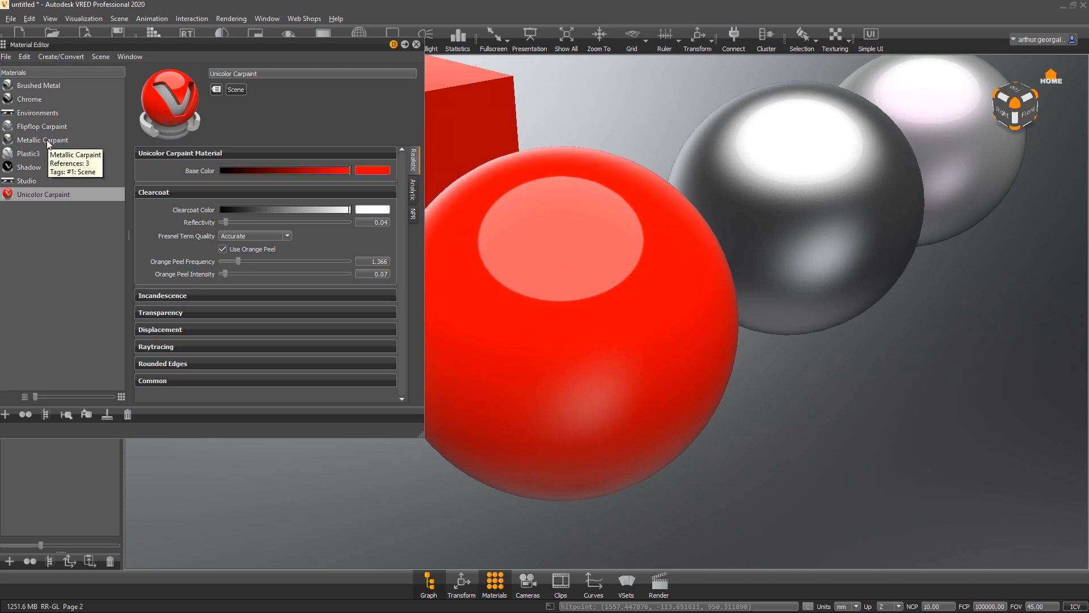
drag(701, 244, 640, 171)
middle_drag(640, 171, 571, 138)
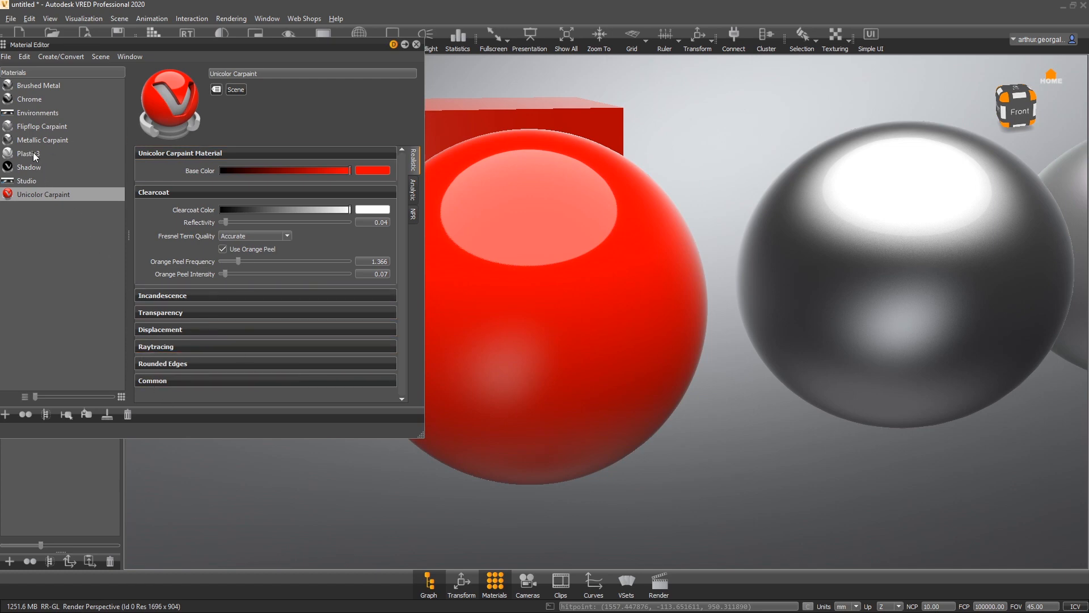
- Select the Metallic Carpaint material and set its base color to white
click(46, 139)
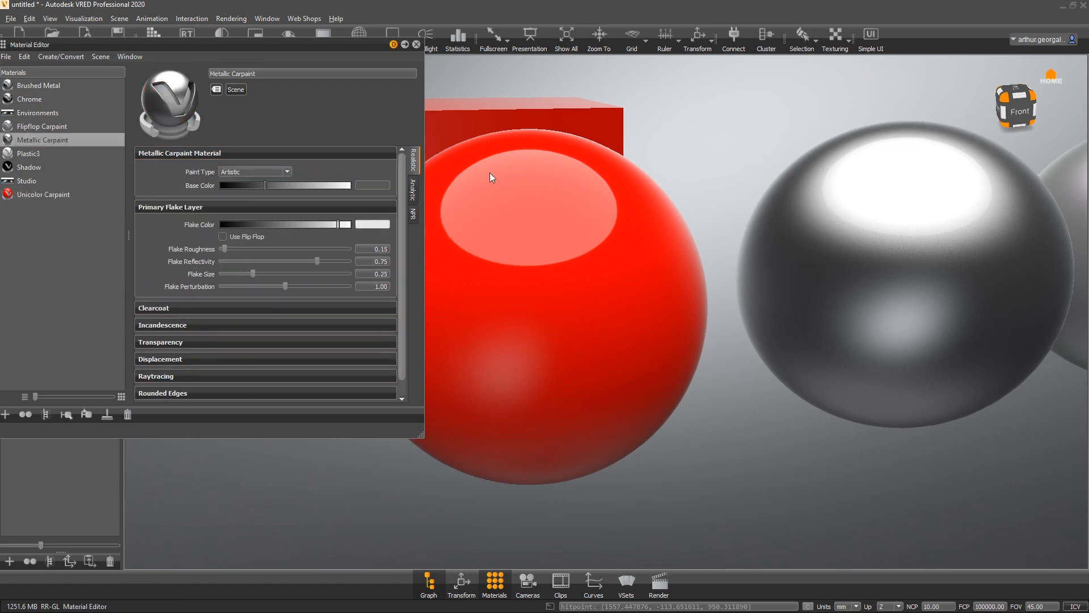
middle_drag(911, 239, 809, 256)
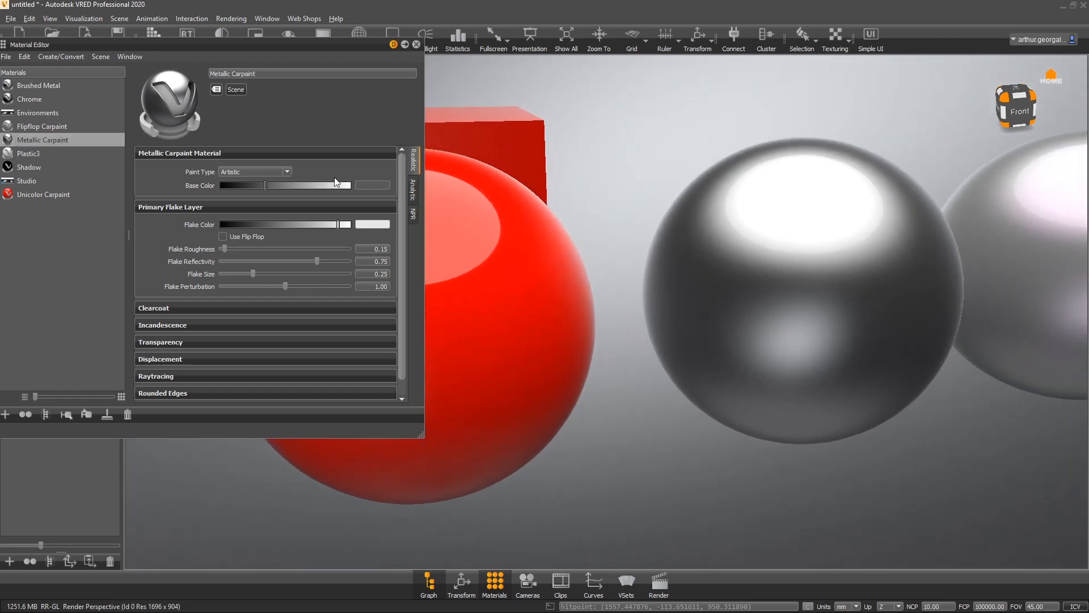
drag(319, 184, 550, 204)
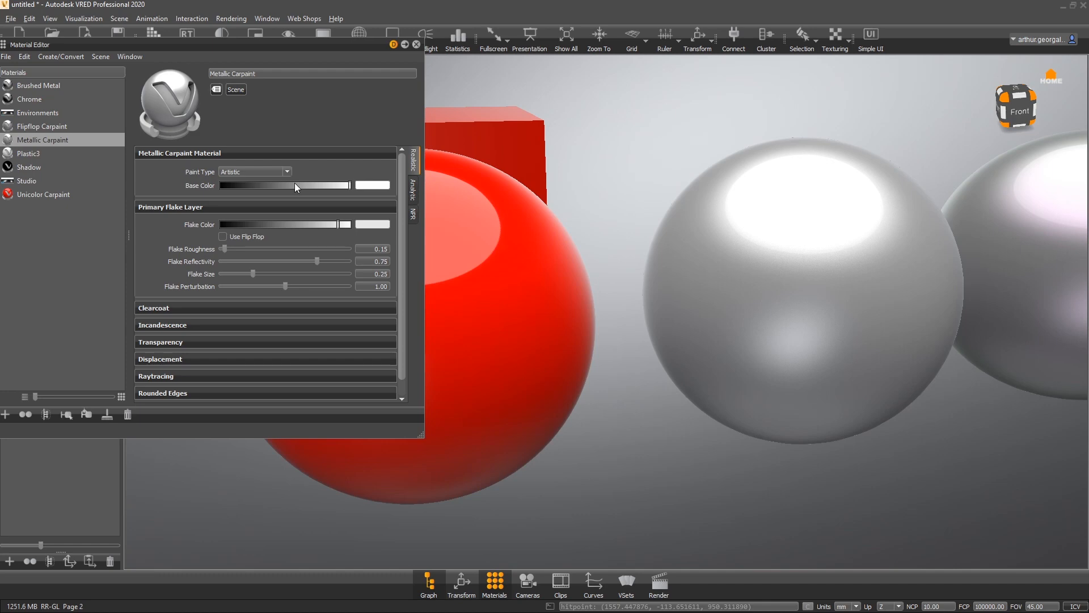
drag(294, 185, 362, 166)
- Set the Metallic Carpaint flake color to white and raise the flake size to about 0.9912
middle_drag(980, 213, 790, 261)
right_drag(790, 262, 532, 542)
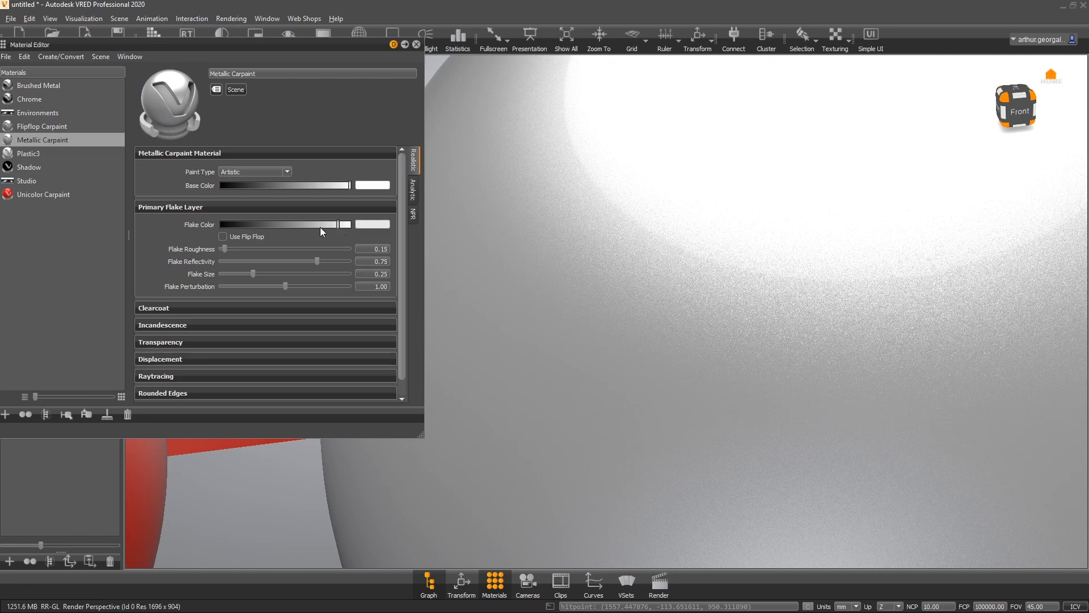
drag(320, 225, 353, 227)
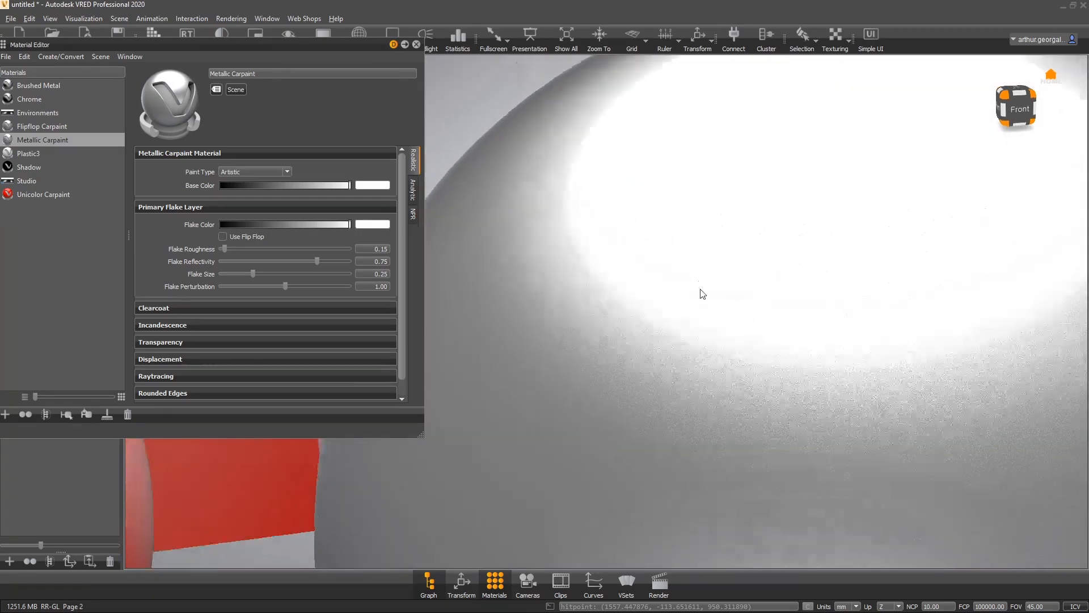
drag(700, 289, 542, 344)
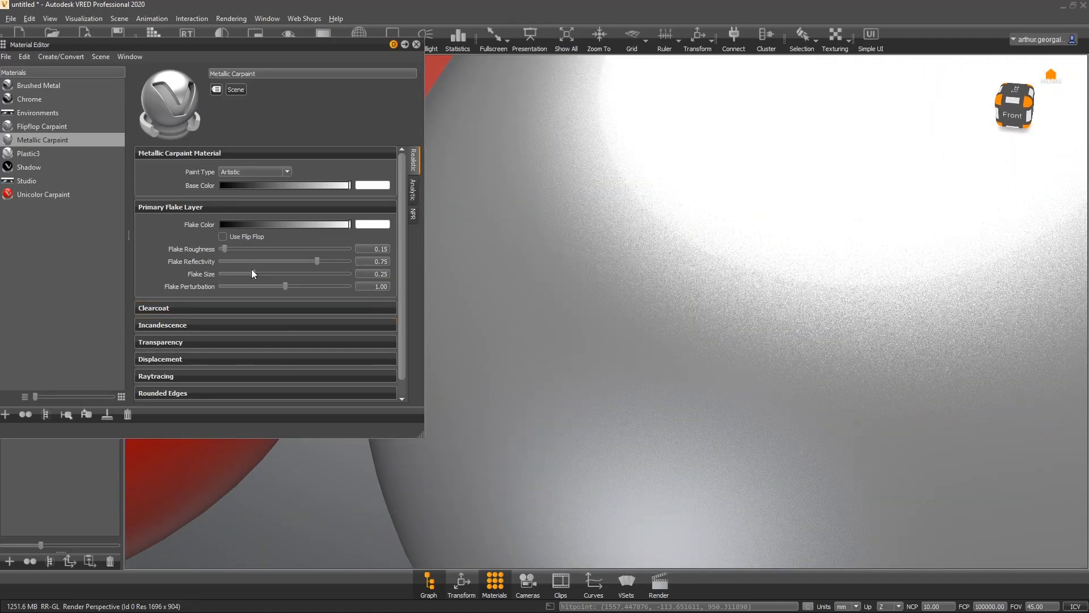
drag(258, 274, 350, 275)
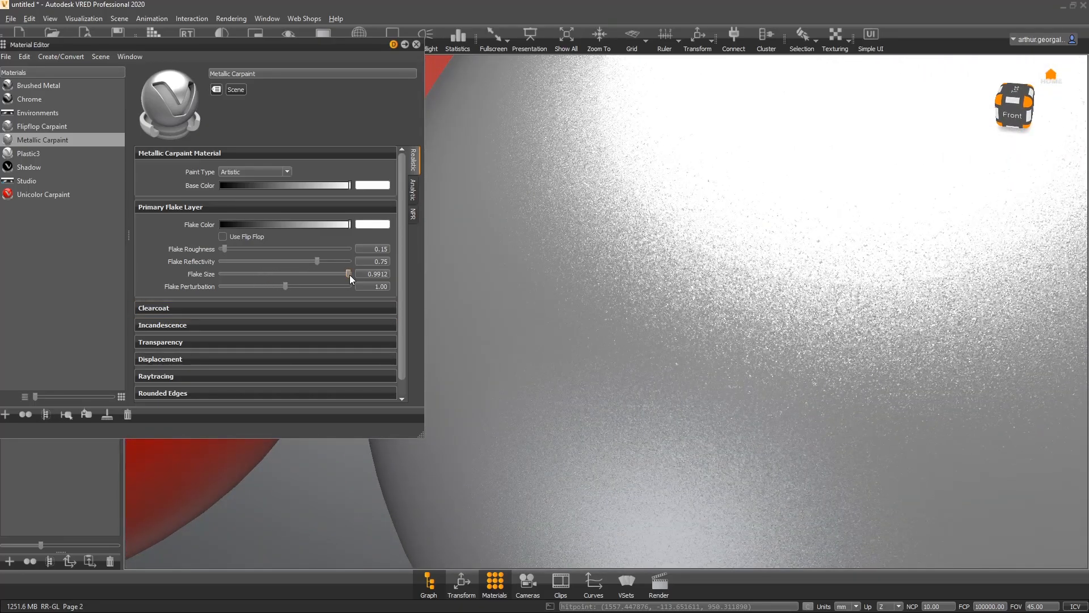
- Set the flake color to pure red (Red 1, Green 0, Blue 0) in the color picker
right_drag(573, 262, 516, 338)
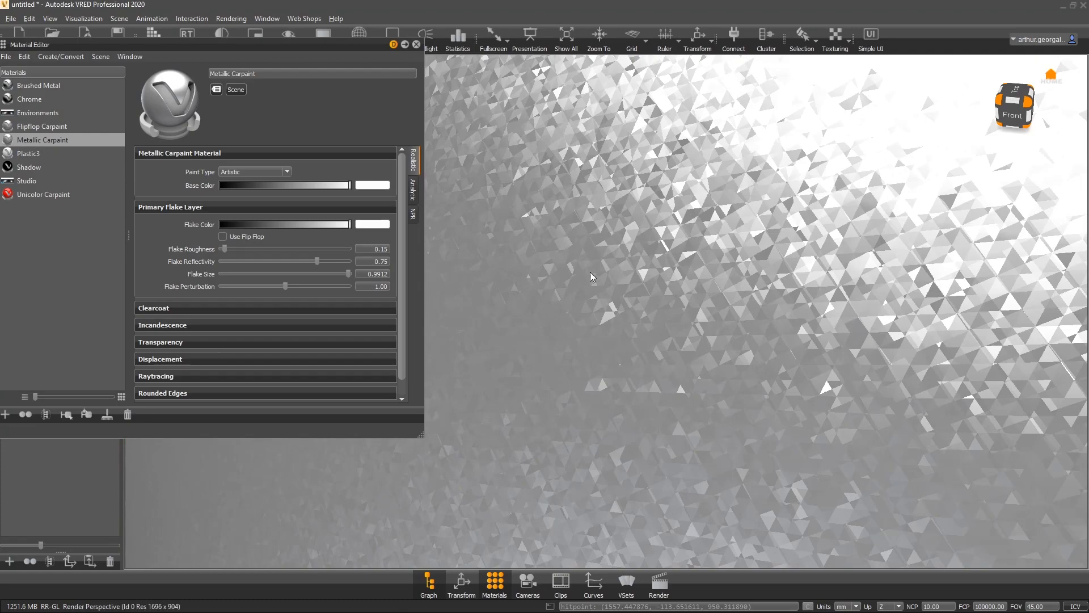
right_drag(731, 356, 729, 272)
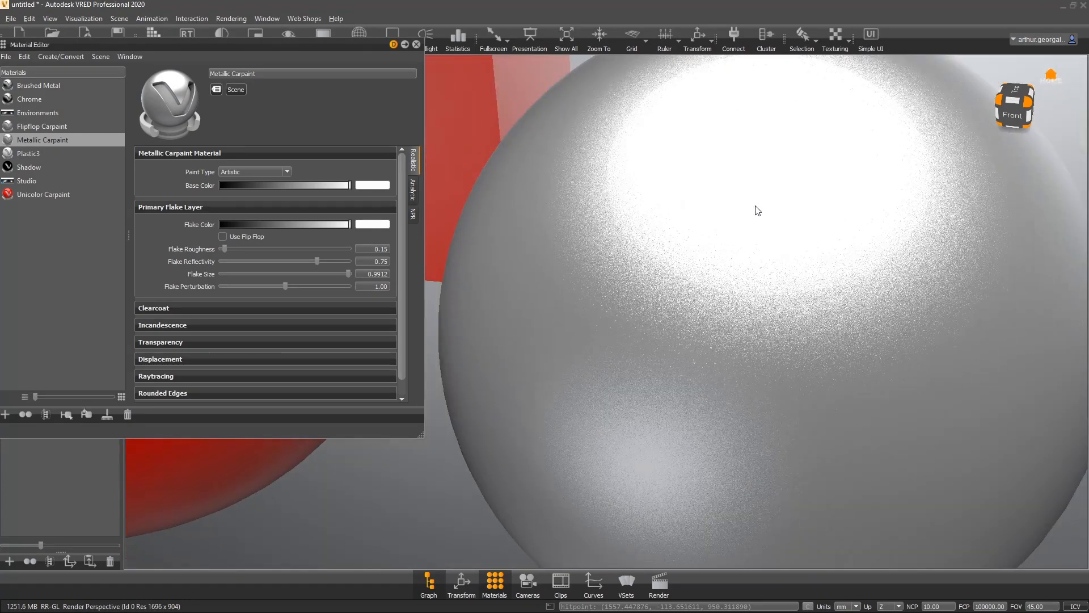
drag(730, 272, 778, 193)
right_drag(820, 274, 567, 273)
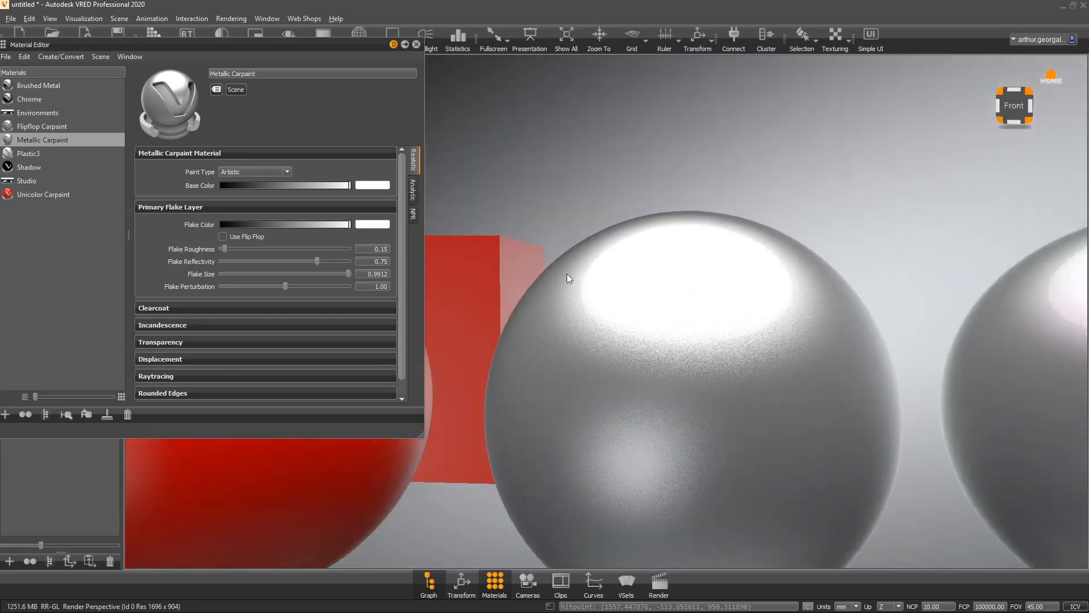
drag(566, 274, 744, 272)
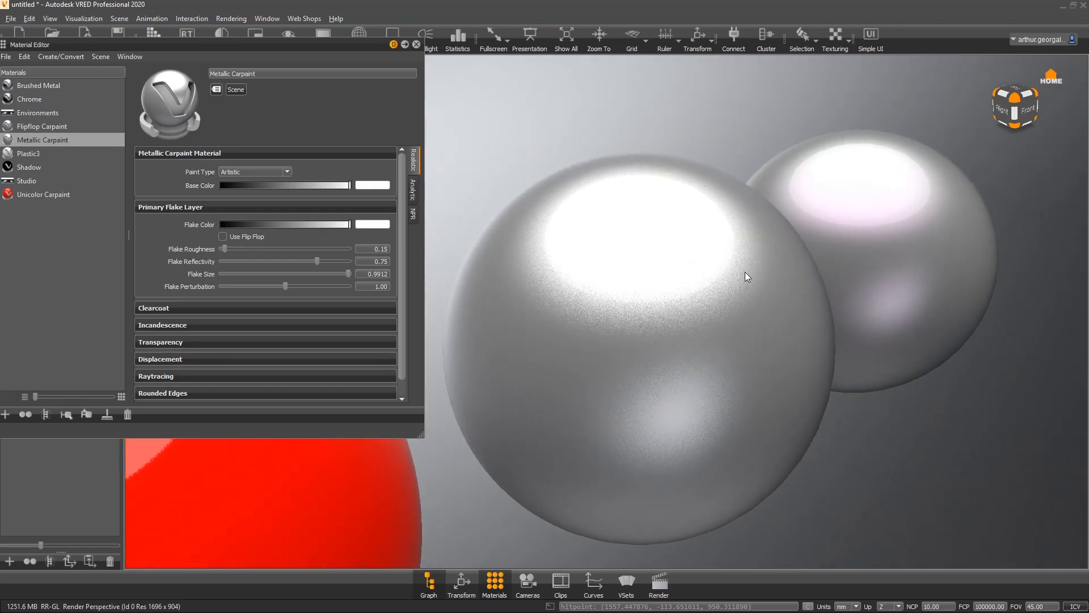
mouse_move(745, 271)
right_down()
mouse_move(681, 336)
mouse_move(605, 472)
right_up()
right_drag(641, 270, 600, 342)
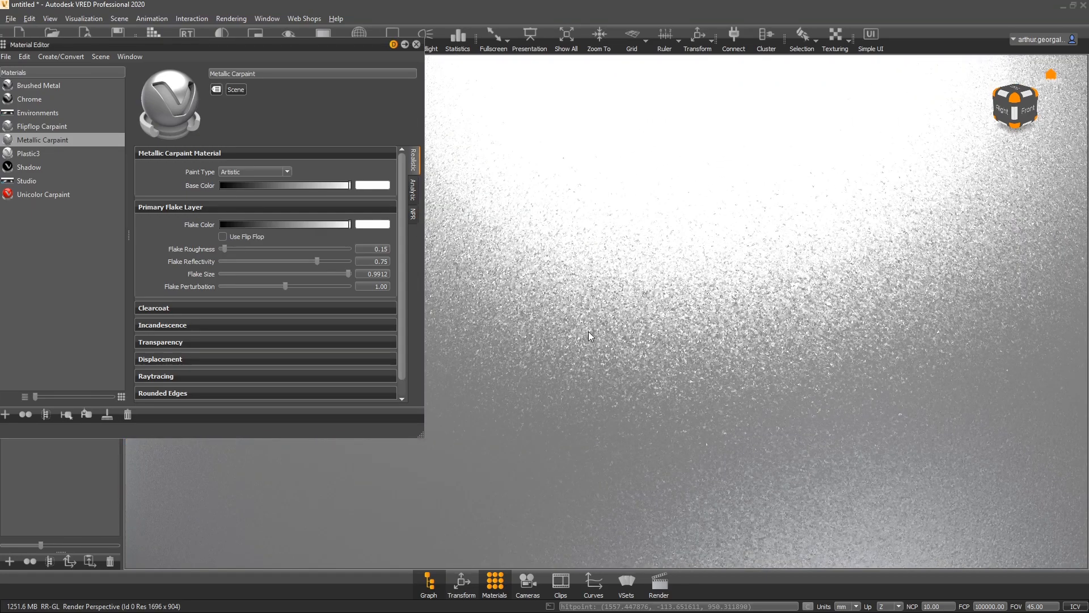
click(372, 225)
drag(206, 332, 325, 264)
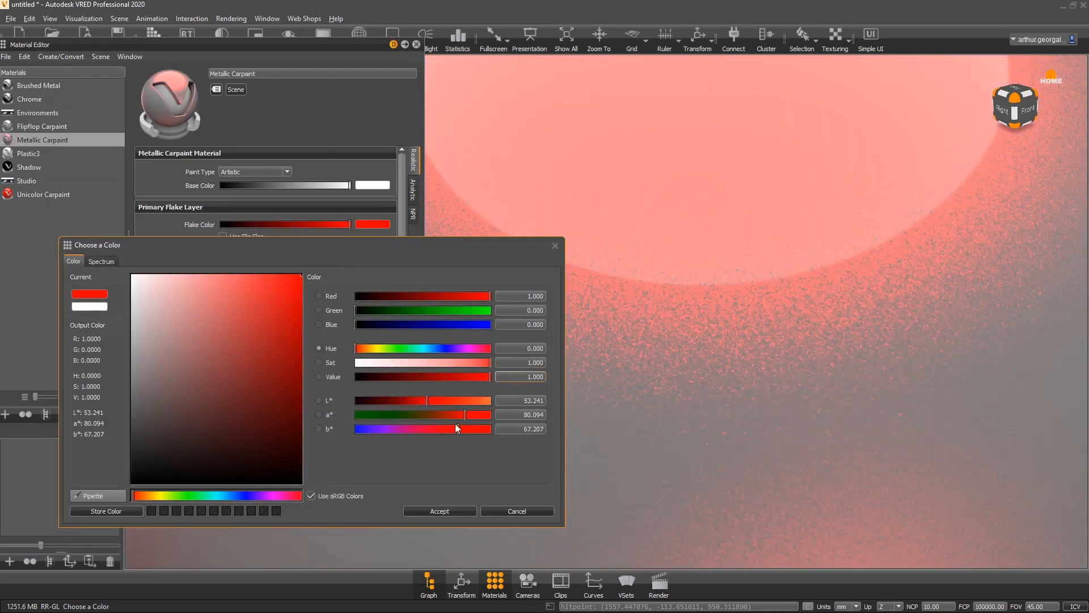
click(449, 511)
- Try a black base color and a flake reflectivity of 1.00, then undo the last five changes
drag(760, 464, 708, 304)
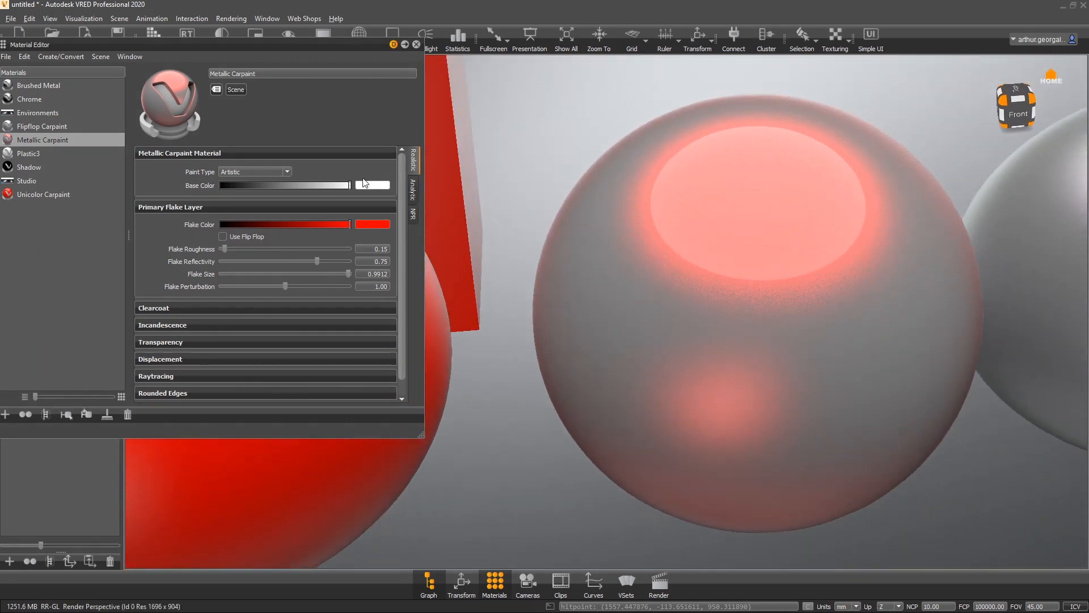
drag(333, 184, 147, 186)
drag(793, 297, 698, 325)
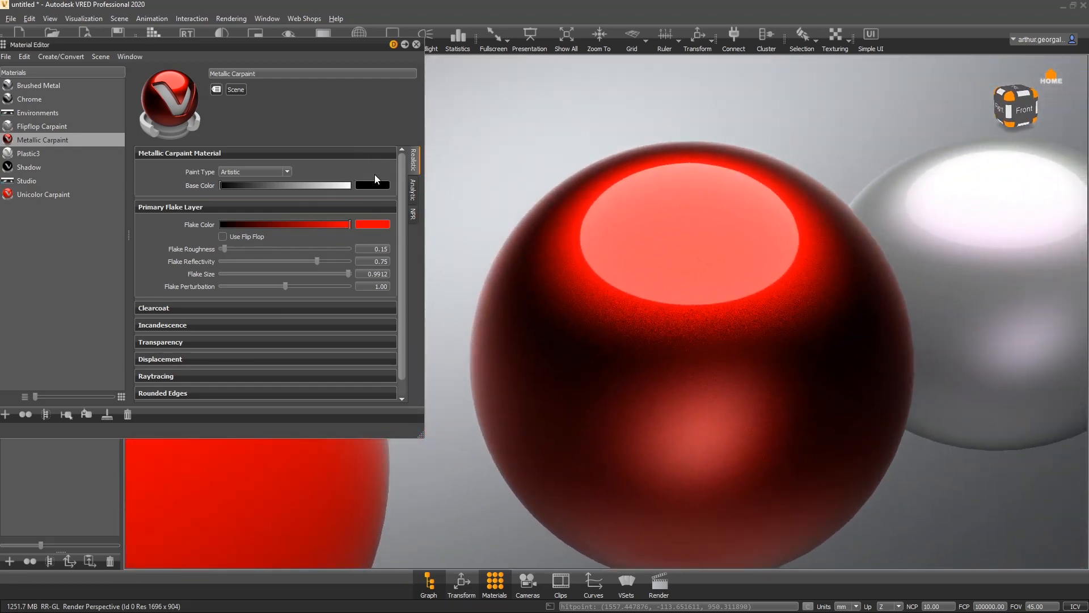
drag(316, 261, 277, 226)
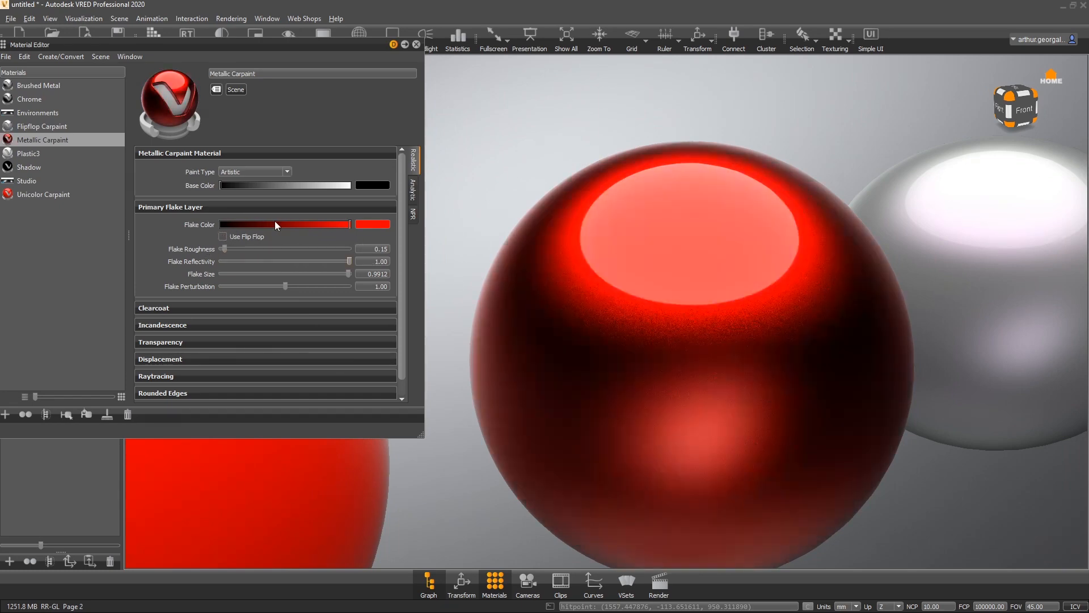
key(ctrl+z)
key(ctrl+z)
key(ctrl+z)
key(ctrl+z)
key(ctrl+z)
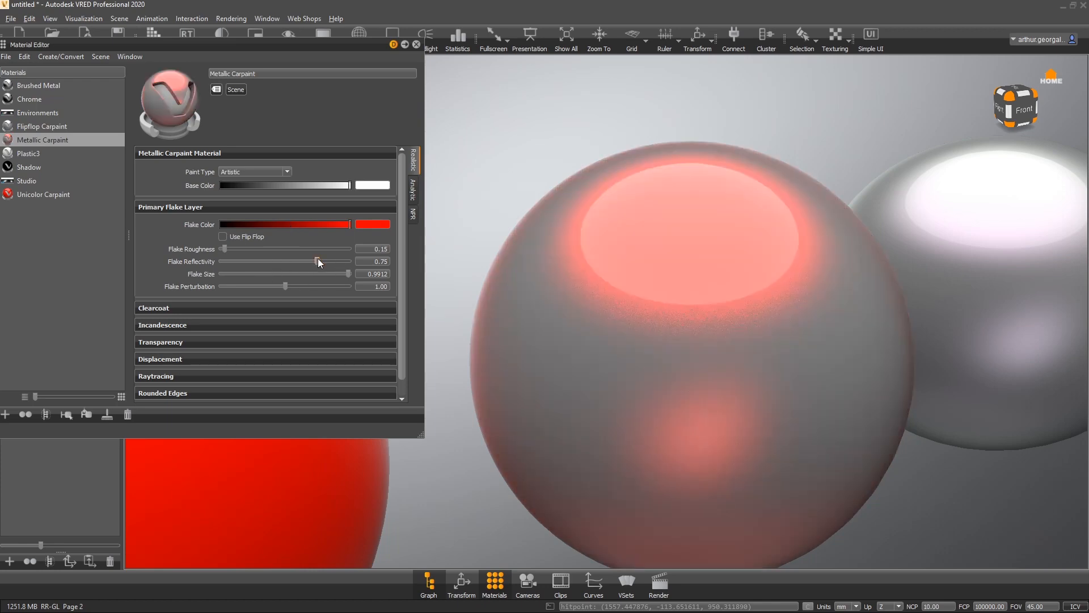
- Raise the Metallic Carpaint flake reflectivity to 1.00
drag(319, 258, 369, 252)
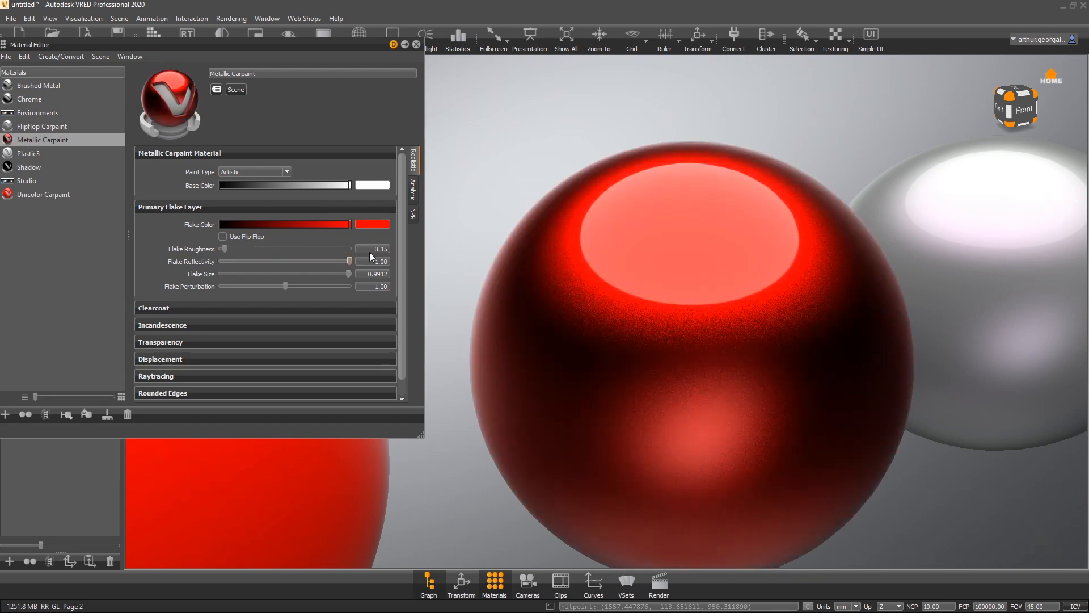
drag(701, 248, 816, 346)
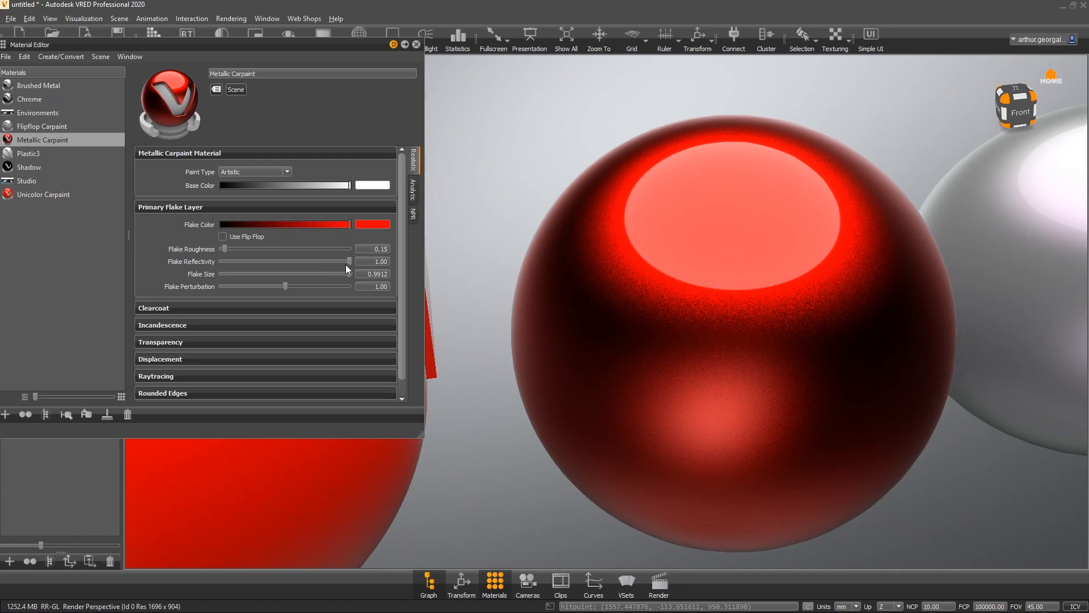
- Lower the Metallic Carpaint flake reflectivity to about 0.841
drag(346, 265, 322, 261)
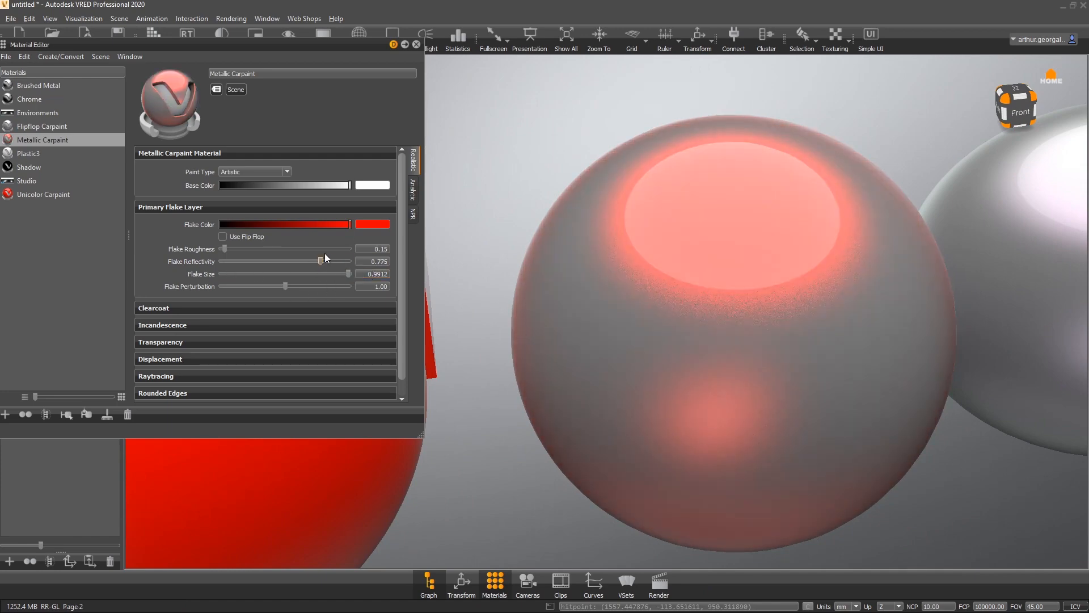
drag(323, 261, 296, 261)
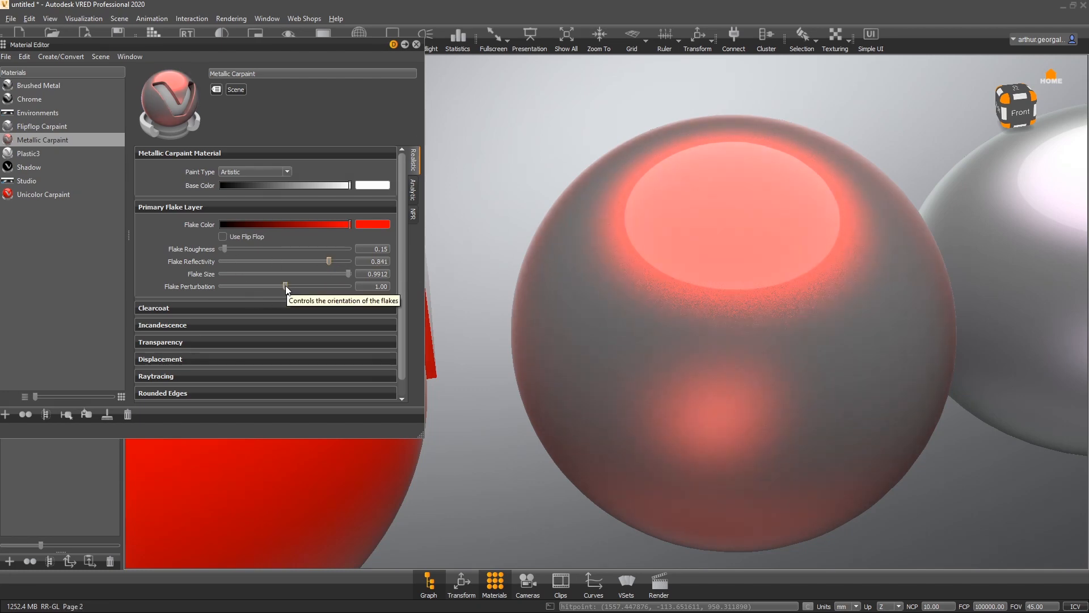
- Try extreme flake perturbation values, then set the flake perturbation to about 1.2423
drag(284, 285, 353, 279)
drag(250, 283, 380, 282)
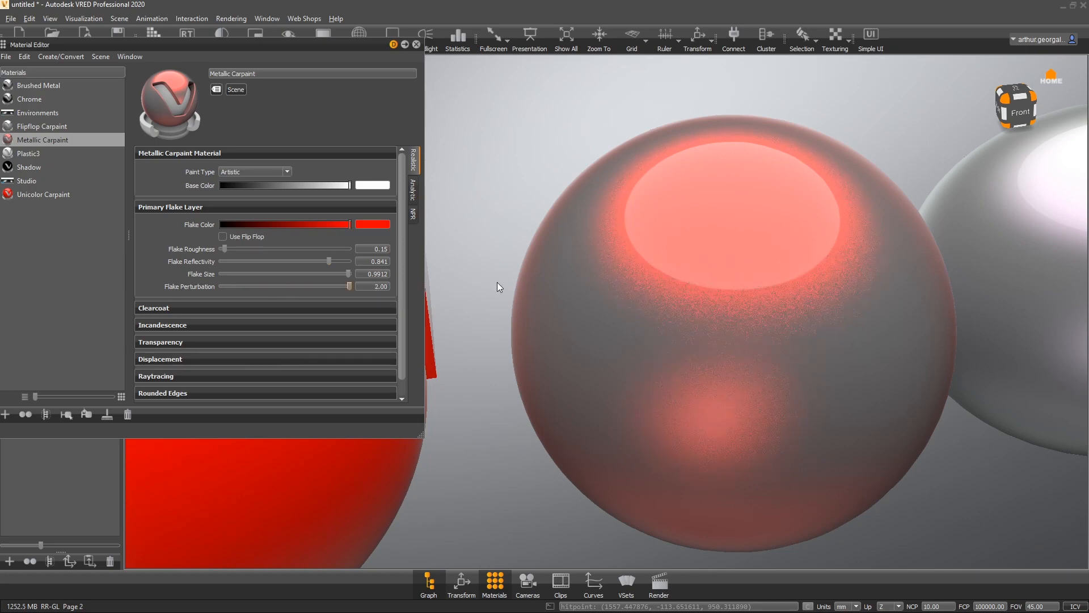
right_drag(676, 289, 494, 470)
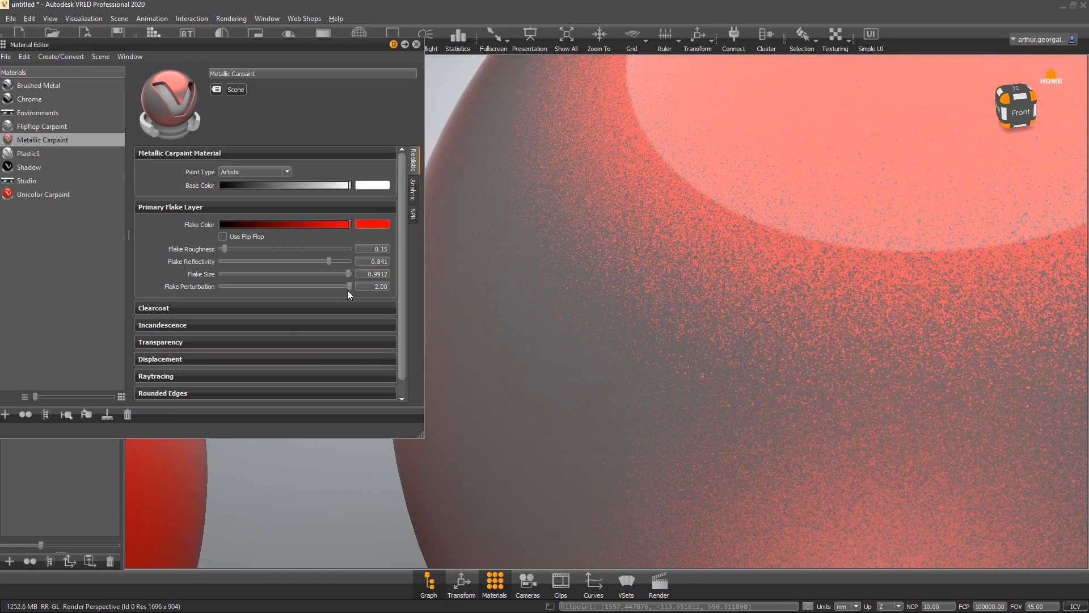
drag(348, 286, 203, 287)
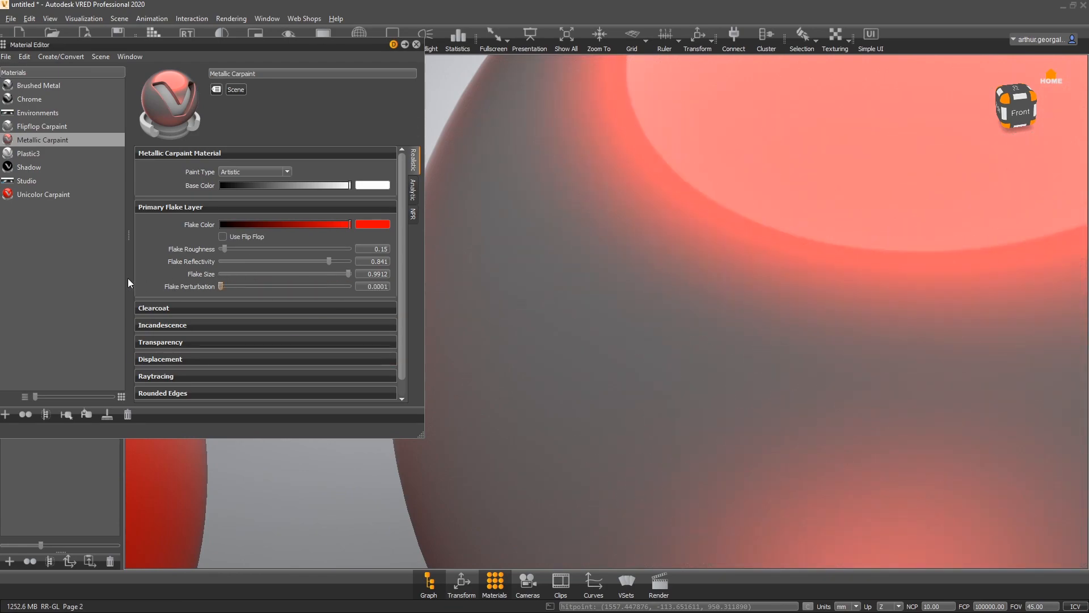
drag(221, 286, 301, 286)
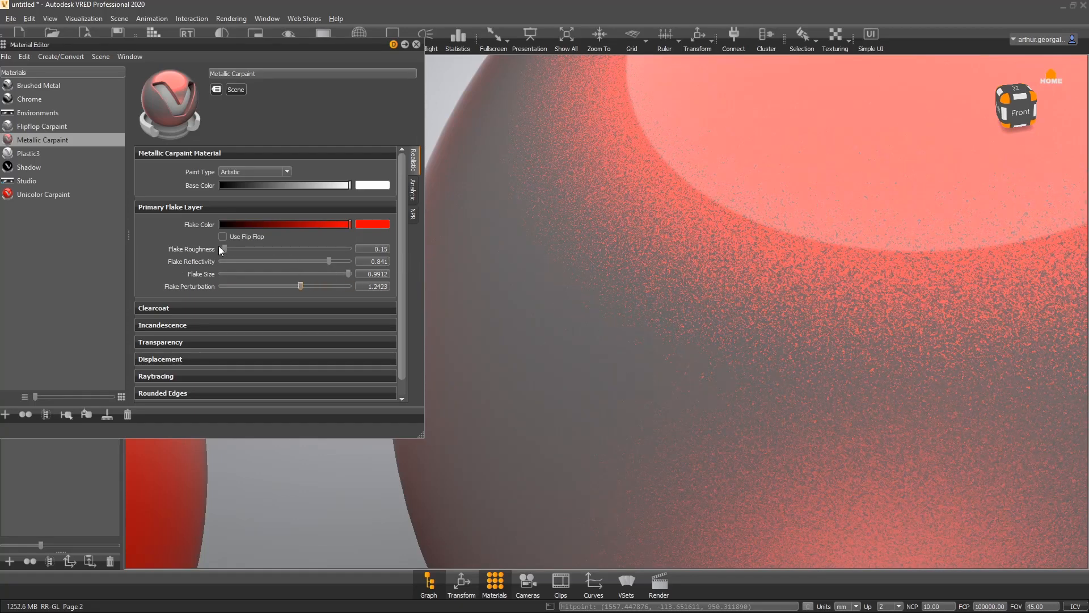
- Lower the flake roughness to about 0.111
mouse_move(220, 248)
mouse_down()
mouse_move(320, 254)
mouse_move(214, 250)
mouse_move(223, 248)
mouse_up()
drag(740, 333, 764, 273)
right_drag(750, 414, 808, 238)
- Set the base color to pure red (Red 1, Green 0, Blue 0) in the color picker
drag(328, 185, 146, 205)
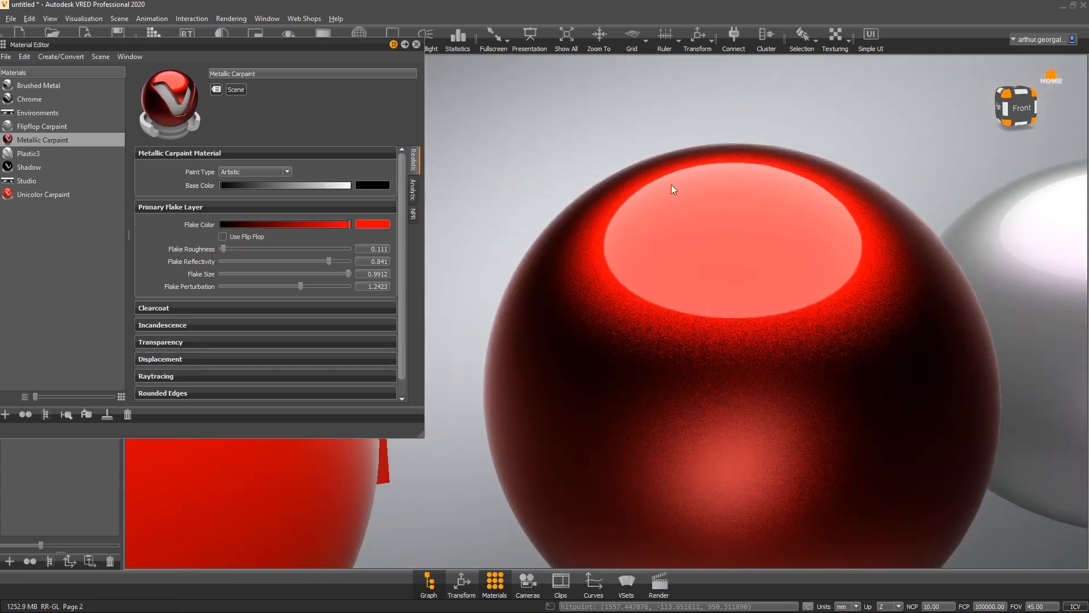
drag(673, 186, 890, 337)
click(372, 185)
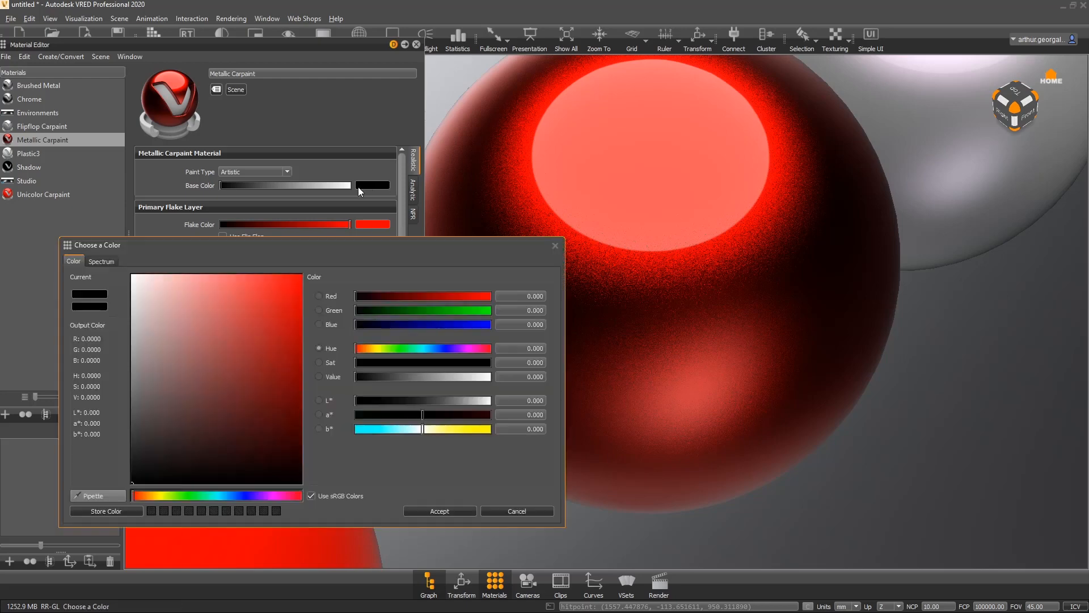
drag(267, 285, 427, 215)
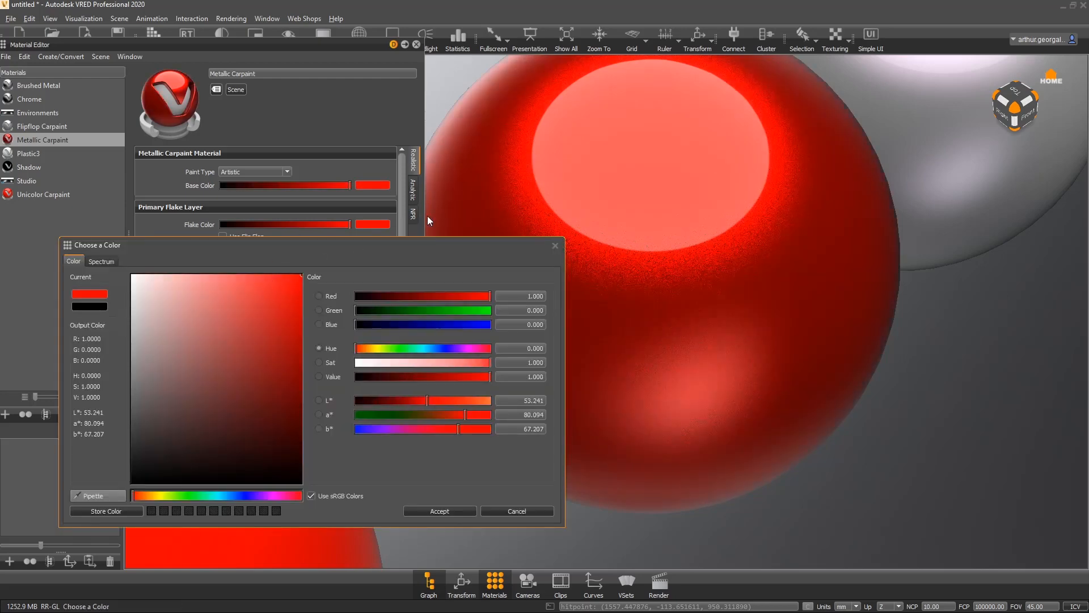
click(452, 511)
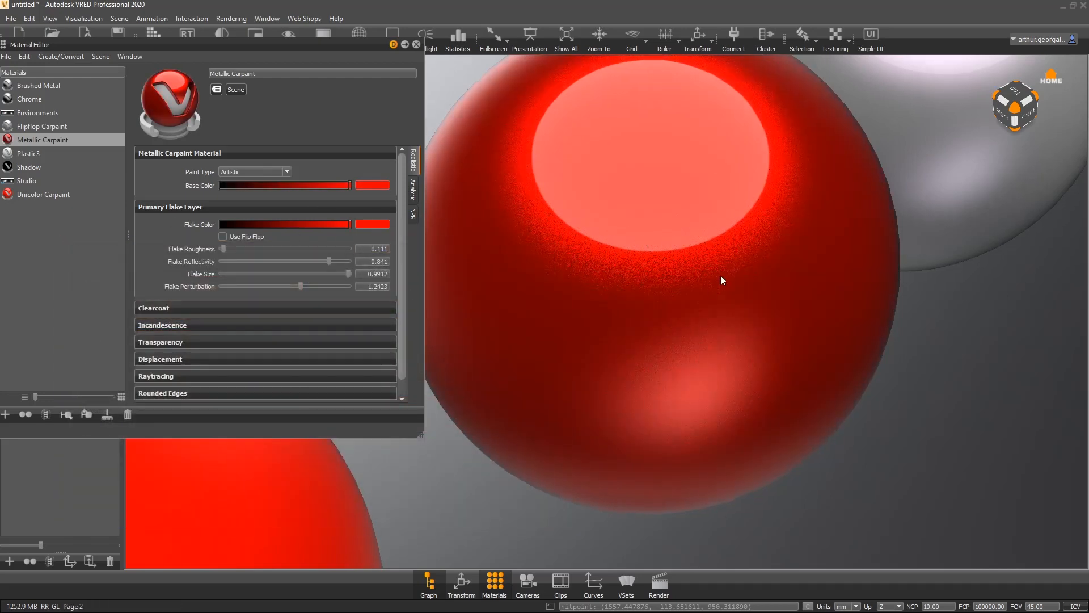
- Change the flake color to orange by setting the hue to about 8.852 in the color picker
drag(721, 275, 570, 194)
click(372, 224)
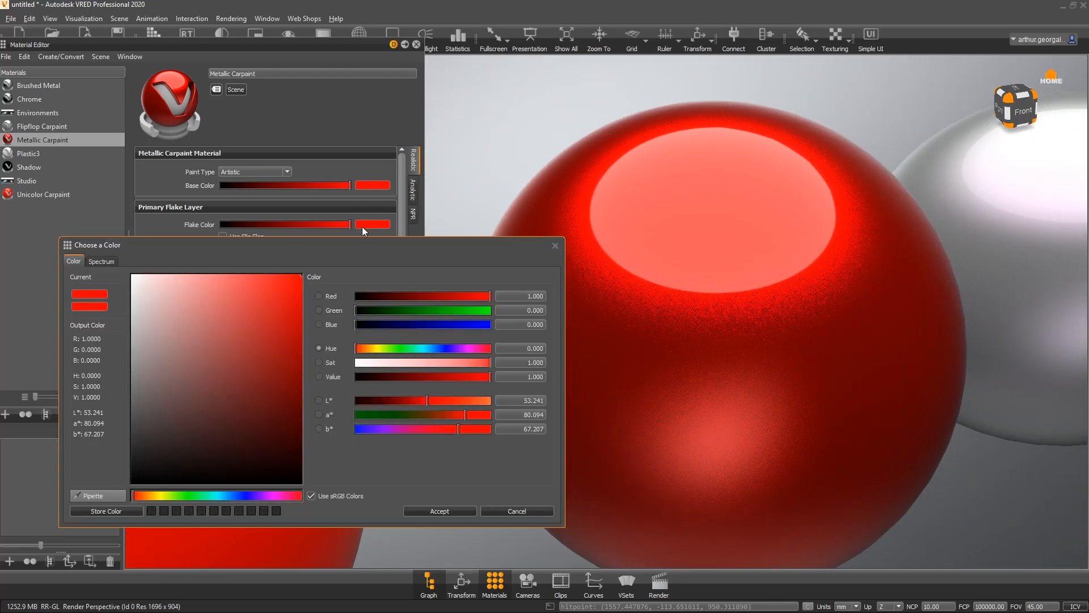
click(360, 348)
drag(362, 348, 358, 348)
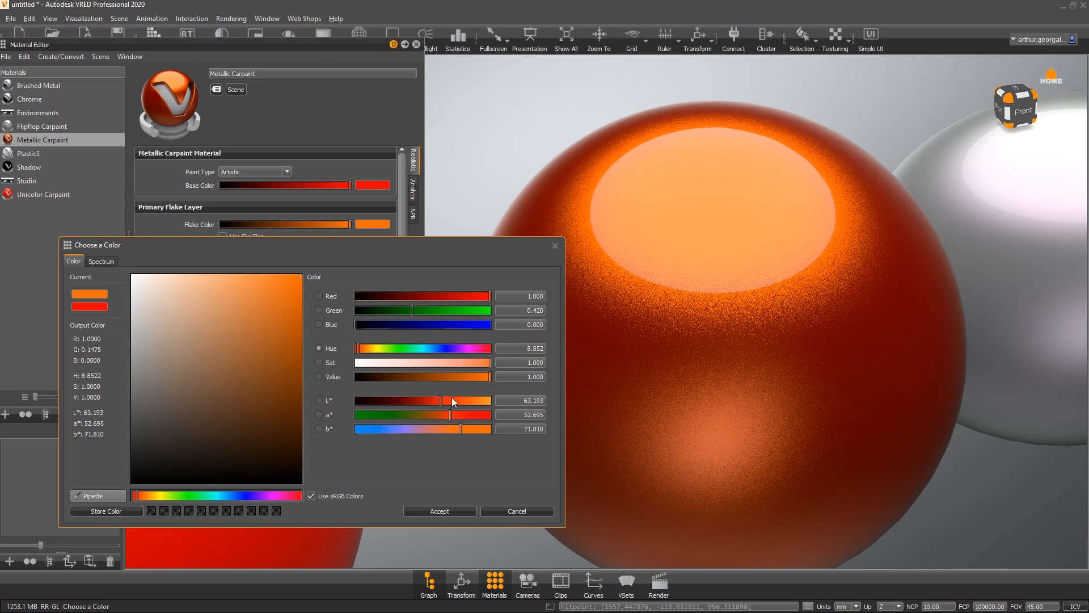
click(456, 510)
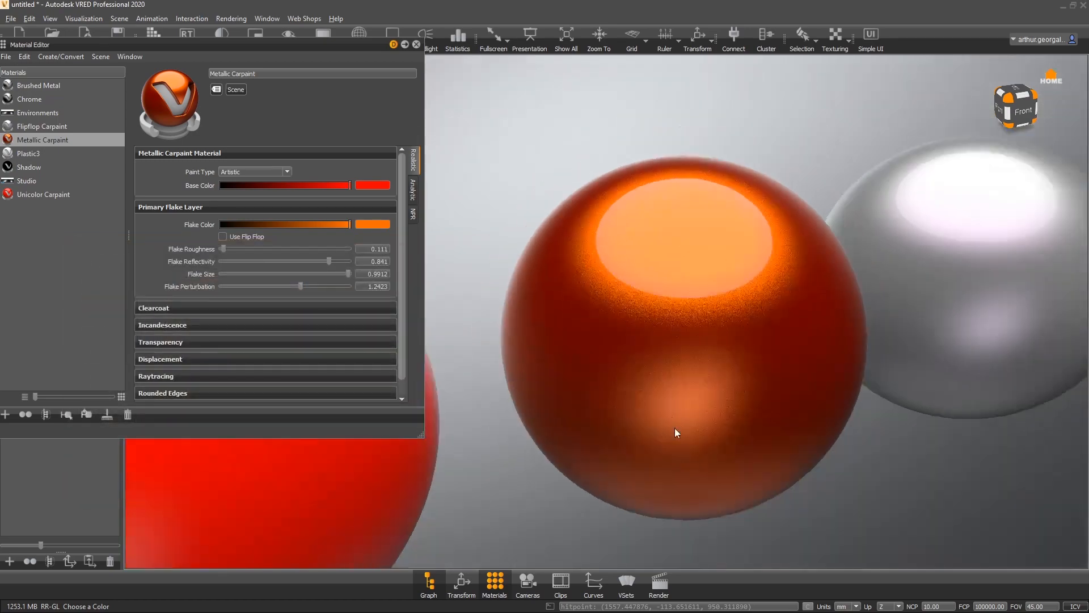
- Reduce the flake size to about 0.5463
drag(675, 427, 729, 350)
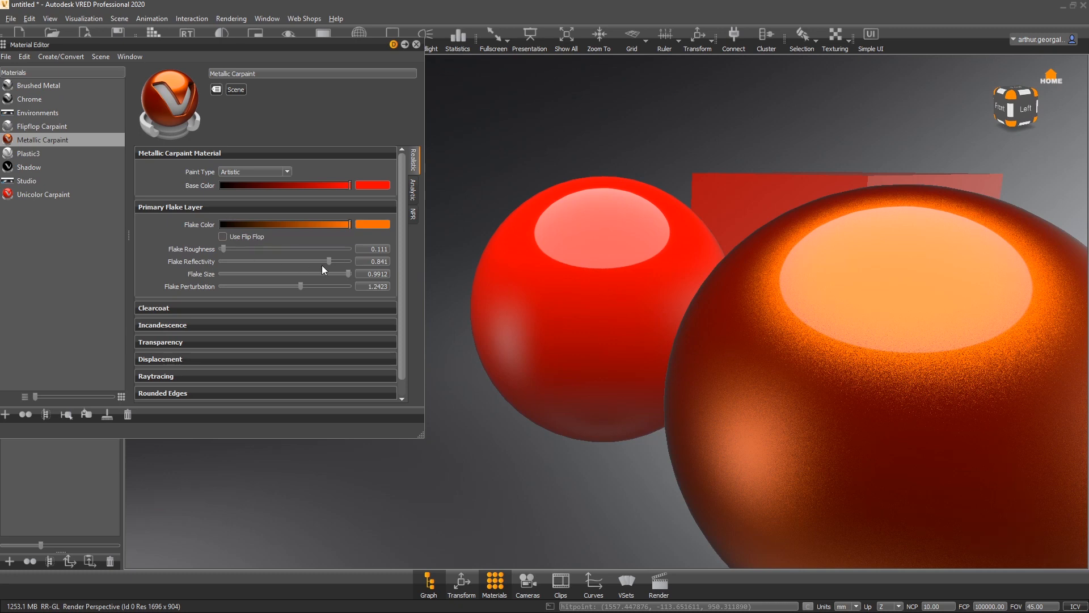
drag(347, 274, 289, 270)
drag(465, 341, 1028, 283)
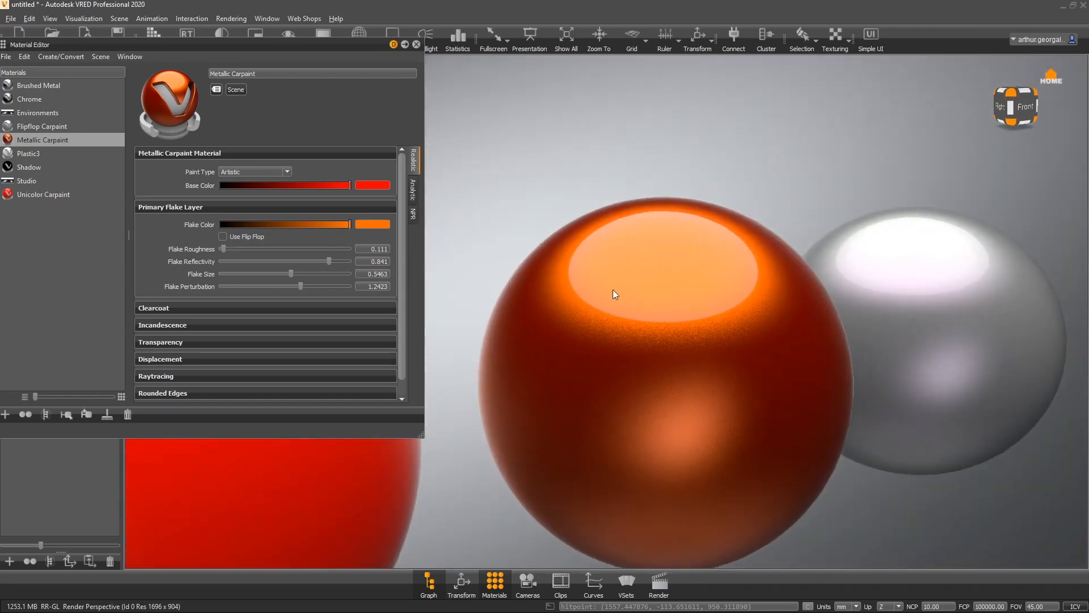
- Expand the Clearcoat section and enable Use Orange Peel
click(173, 307)
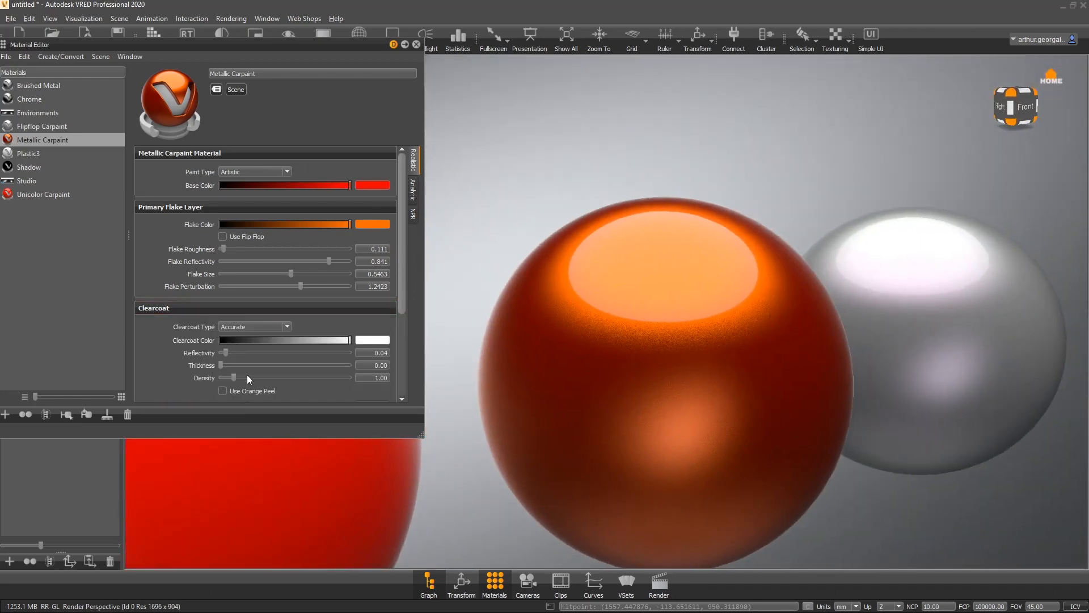
click(223, 390)
right_drag(716, 288, 580, 502)
right_drag(637, 294, 605, 293)
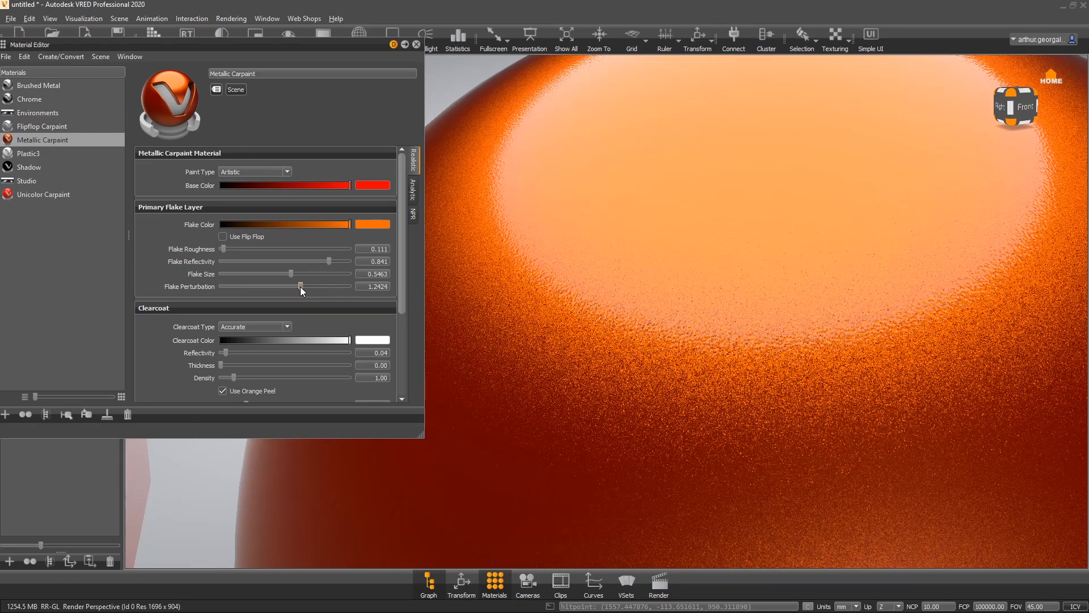
- Set the flake perturbation to about 1.0573 and the flake roughness to about 0.133
drag(301, 287, 240, 287)
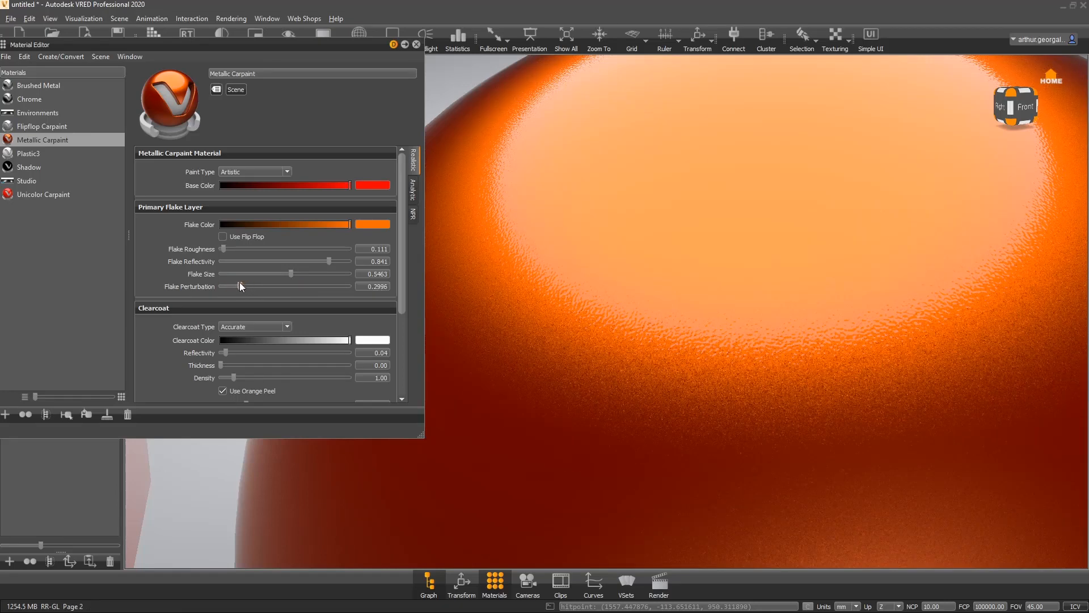
scroll(796, 318, down, 3)
scroll(795, 315, down, 4)
drag(722, 186, 868, 292)
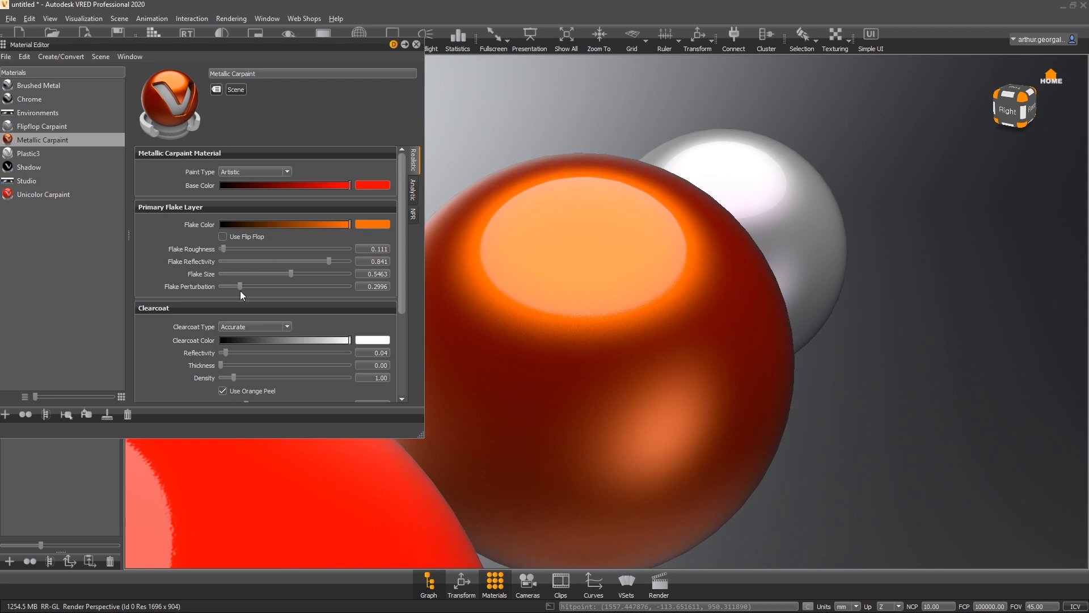
mouse_move(224, 249)
mouse_down()
mouse_move(192, 248)
mouse_move(299, 245)
mouse_move(223, 240)
mouse_up()
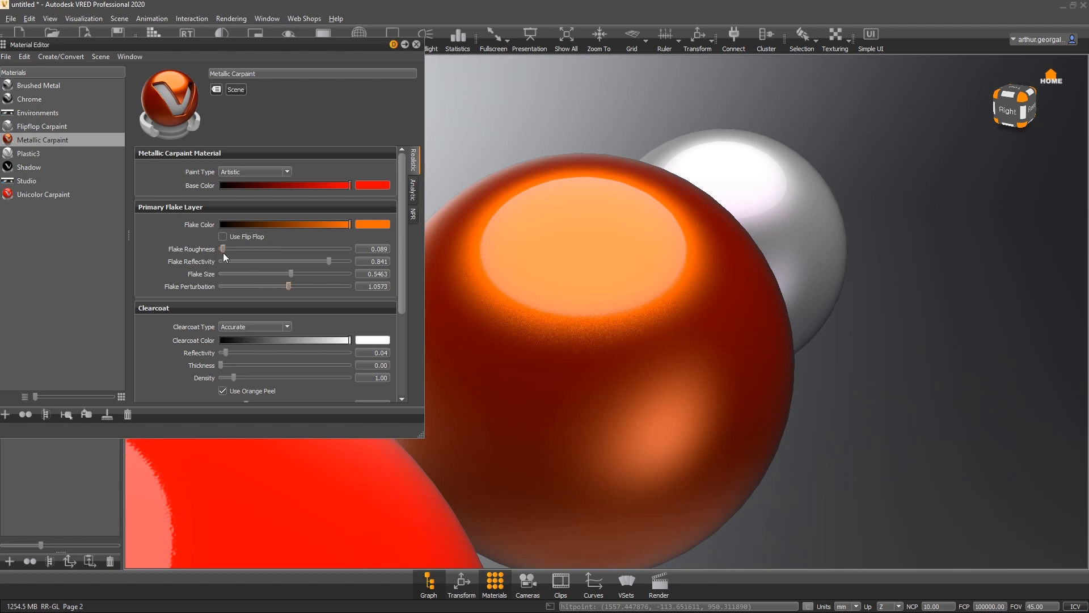
drag(224, 246, 226, 246)
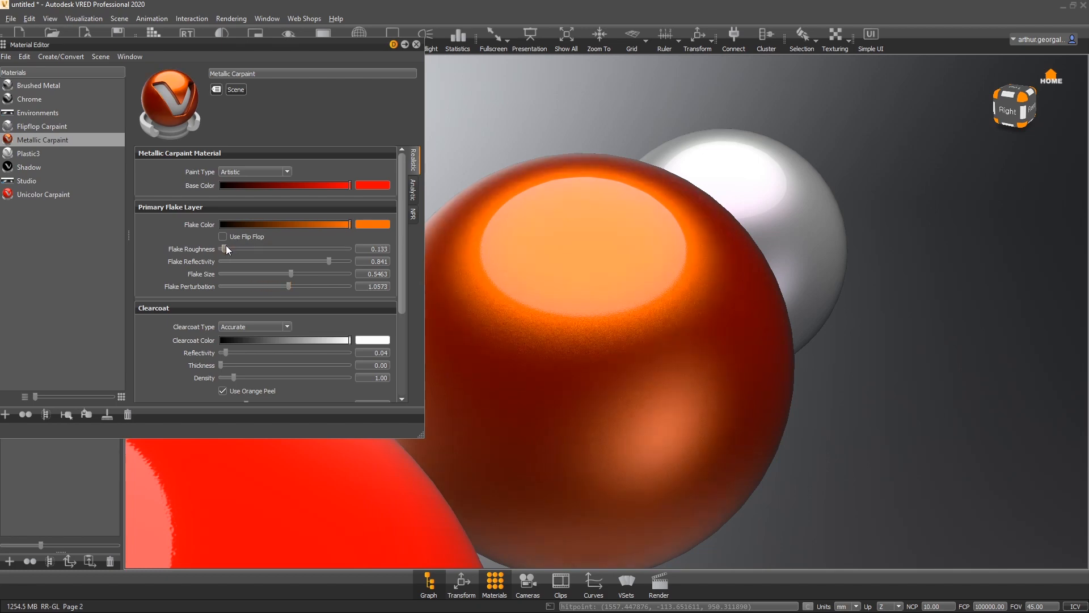
- Examine the orange Metallic Carpaint sphere from several angles in the viewport
right_drag(744, 263, 597, 303)
drag(598, 304, 30, 227)
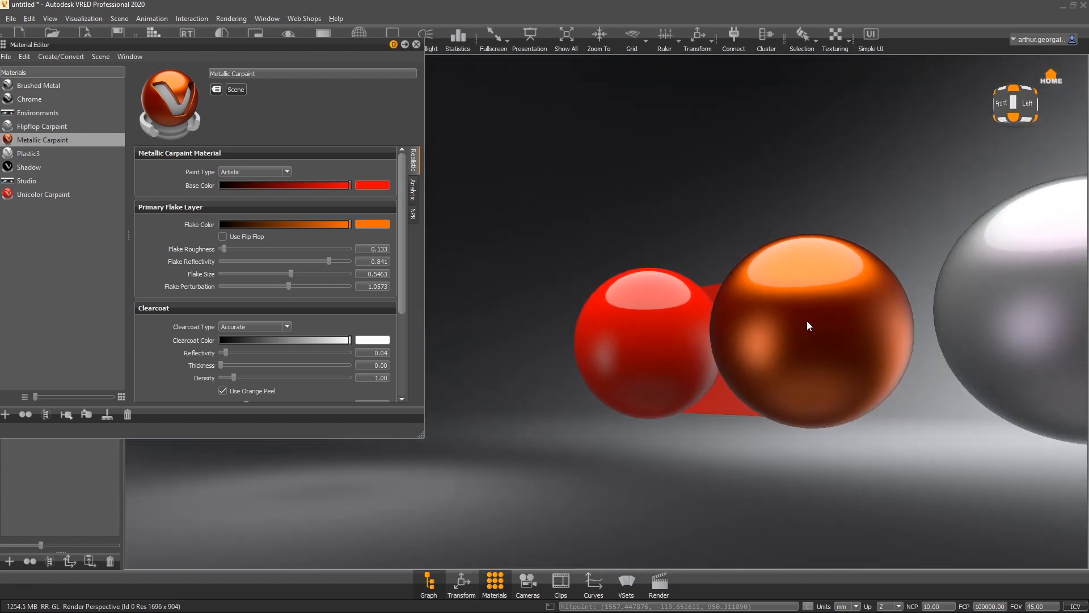
drag(777, 305, 1036, 394)
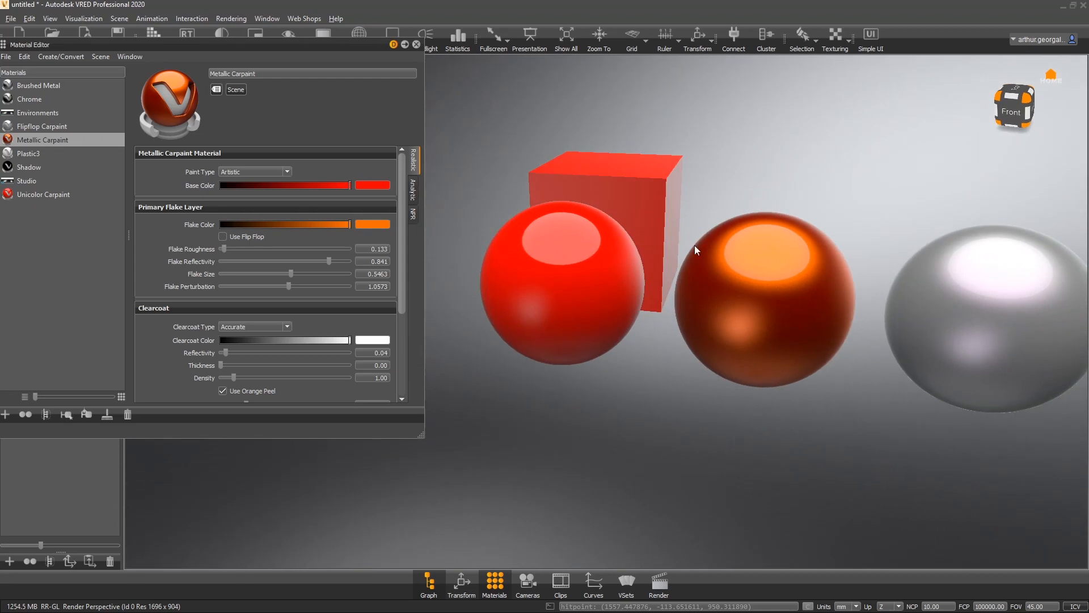
drag(695, 245, 896, 245)
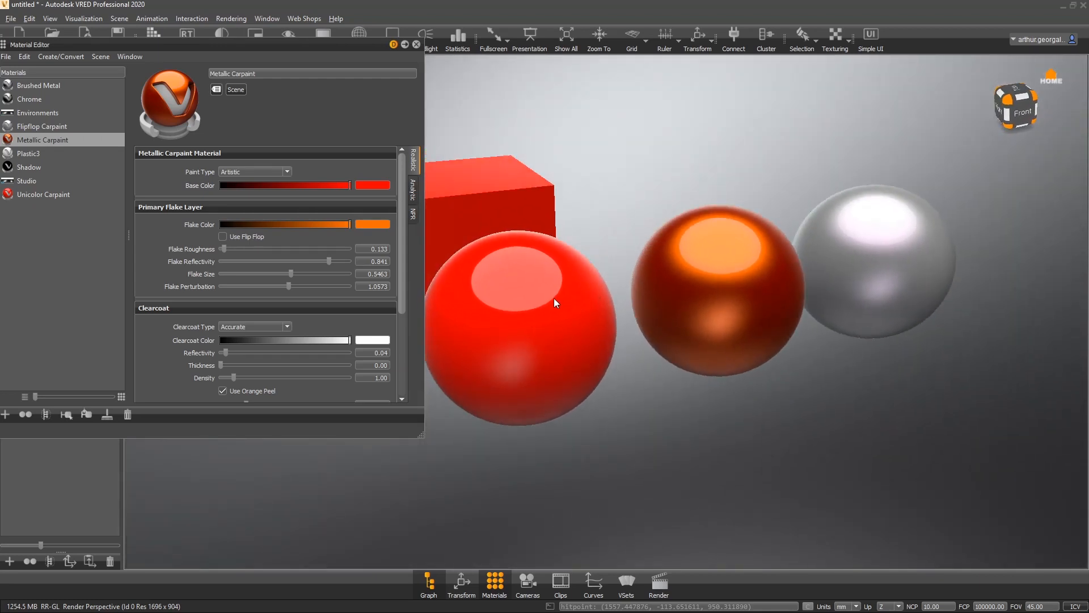
drag(555, 302, 611, 228)
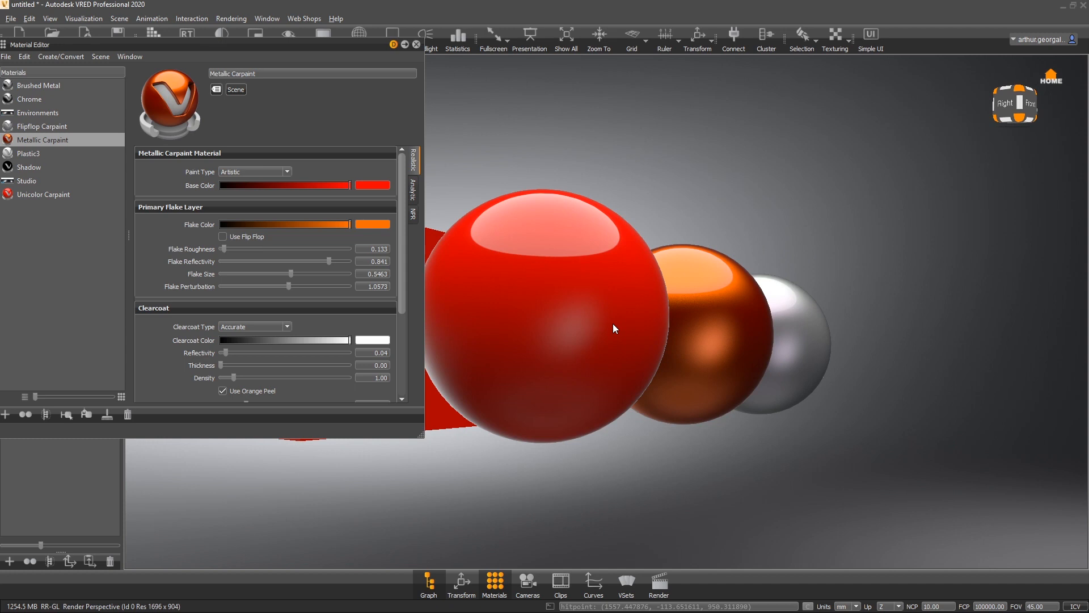
drag(671, 325, 442, 400)
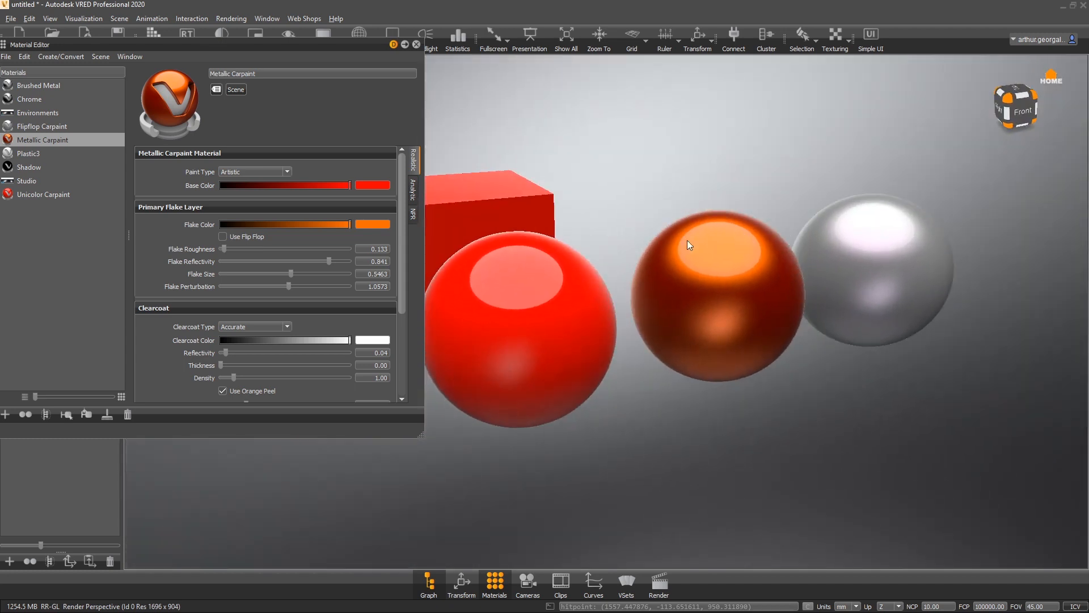
middle_drag(848, 280, 771, 246)
right_drag(630, 251, 701, 253)
middle_drag(653, 250, 591, 357)
right_drag(591, 187, 405, 435)
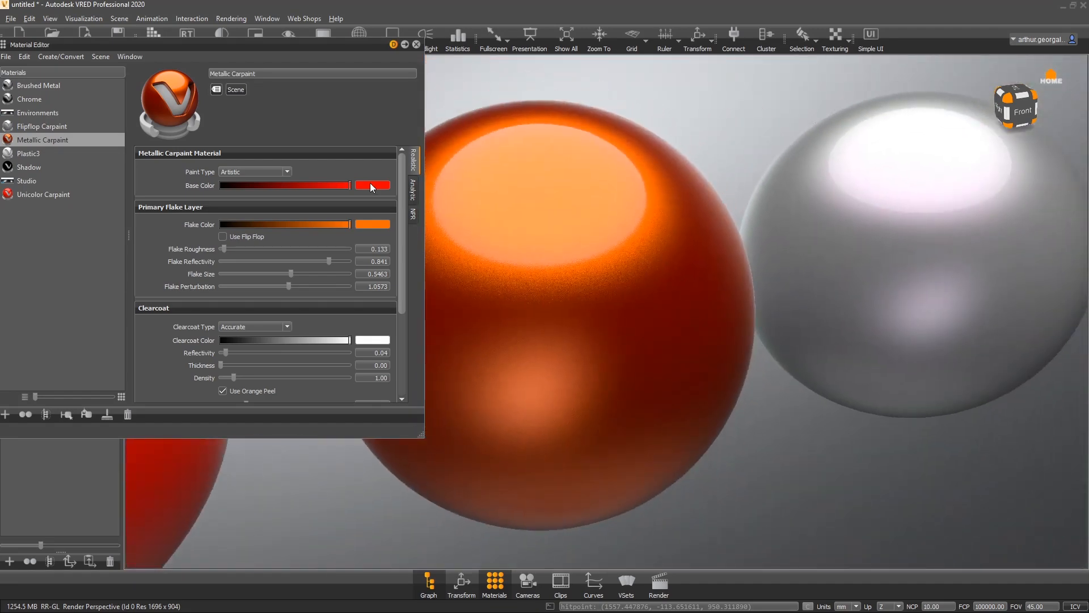
- Change the flake color to blue by setting the hue to about 236 in the color picker
click(373, 224)
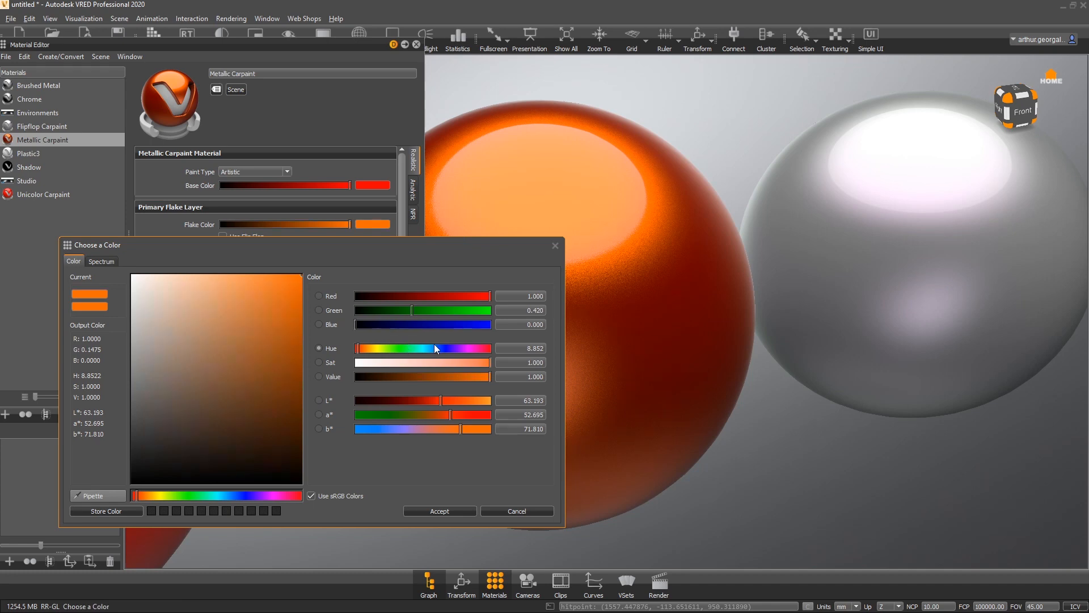
drag(436, 348, 443, 347)
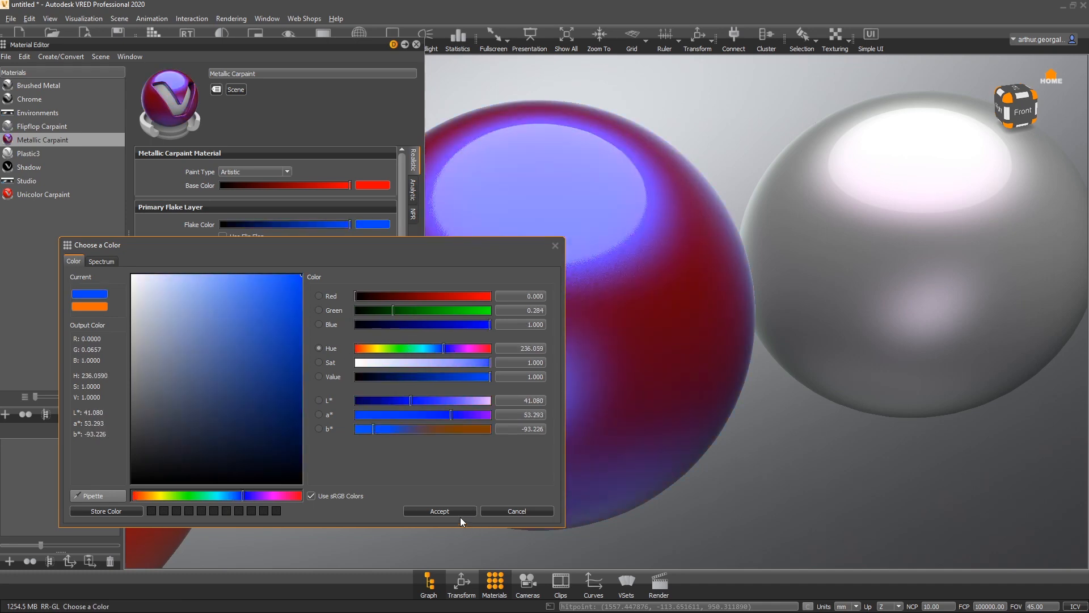
click(440, 511)
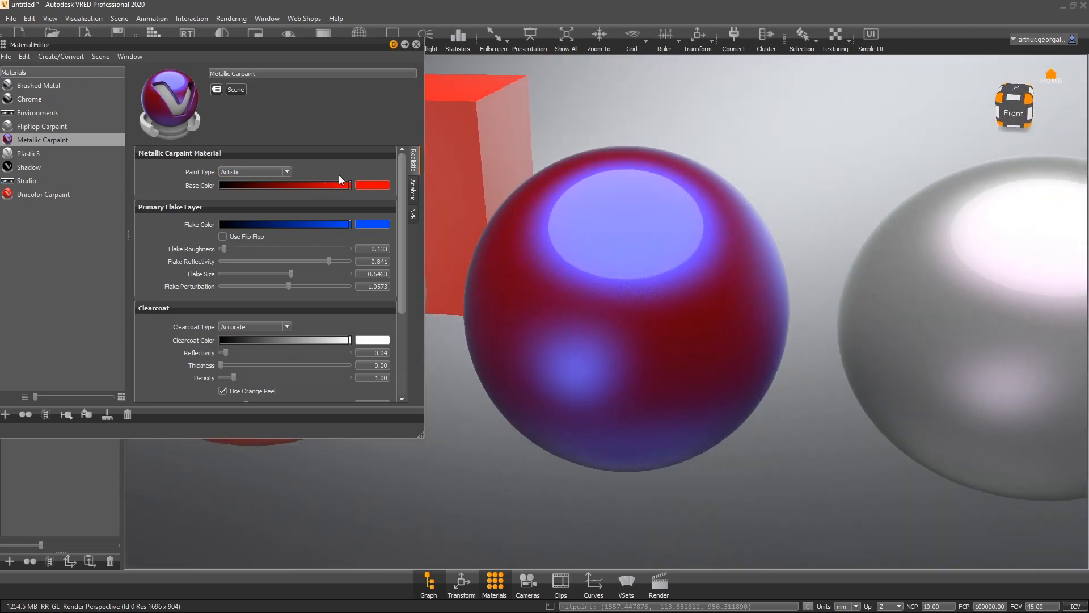
- Set the base color to a saturated cyan with hue about 191.8 in the color picker
click(362, 182)
click(429, 360)
click(427, 351)
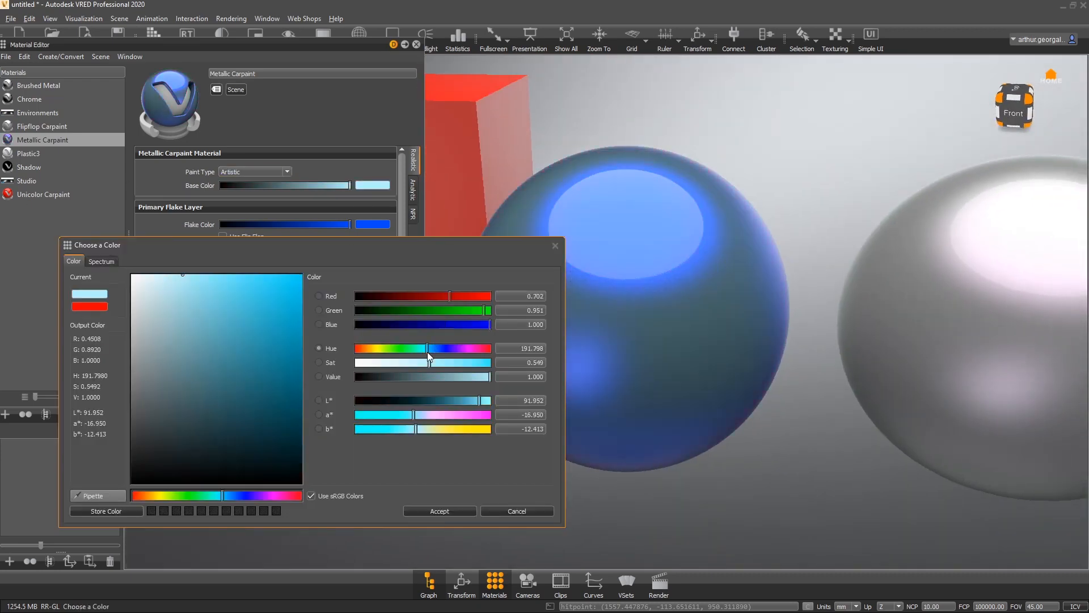
drag(429, 360, 589, 374)
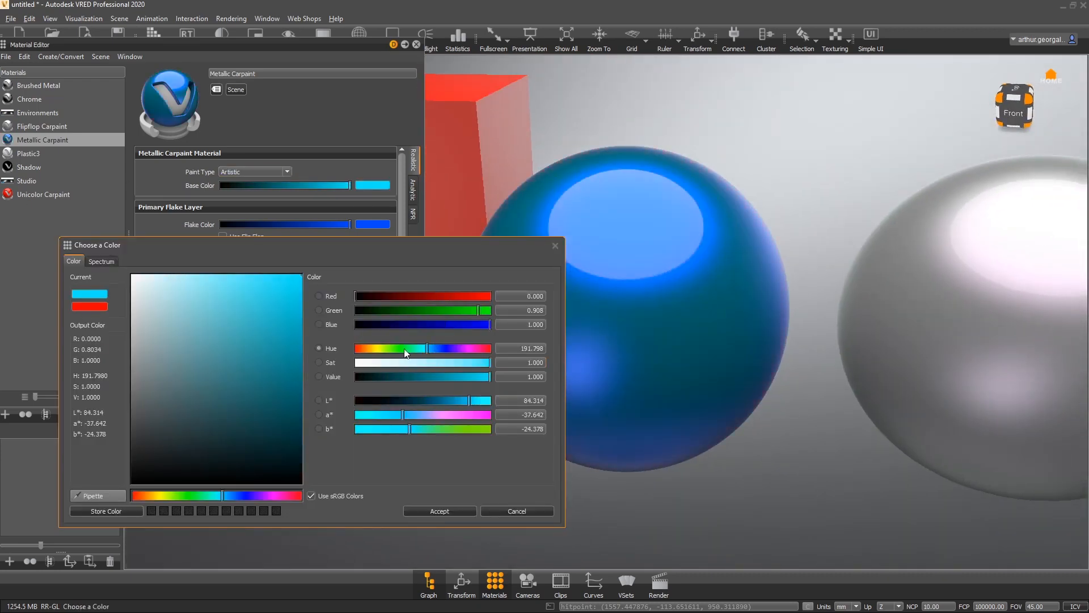
drag(457, 376, 586, 431)
click(469, 515)
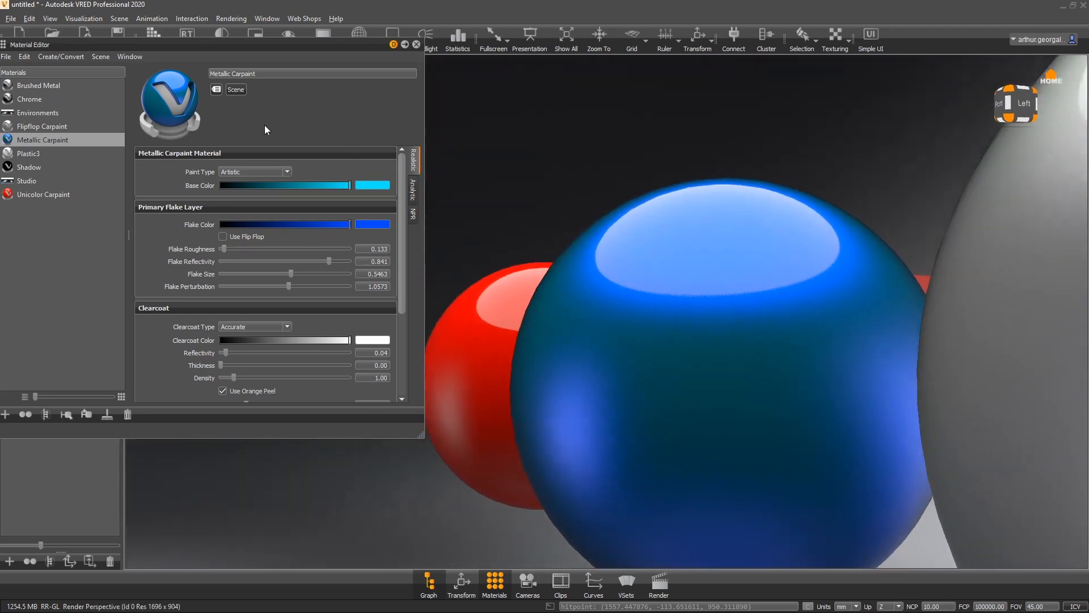
- Lower the flake reflectivity slightly and inspect the blue sphere
alt+drag(265, 125, 937, 234)
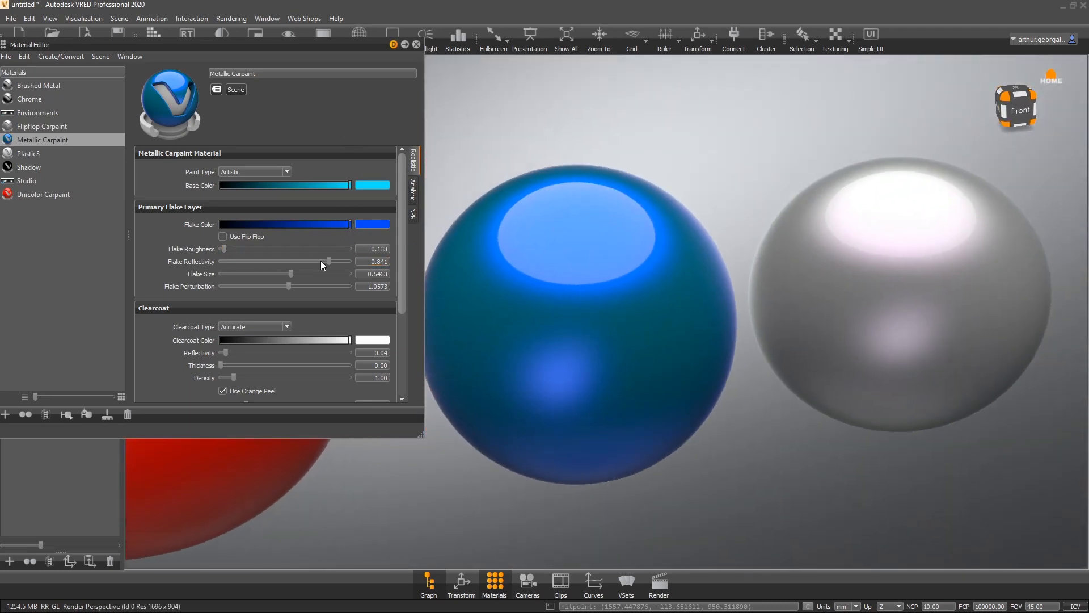
drag(326, 261, 304, 256)
drag(627, 214, 332, 324)
scroll(785, 315, down, 1)
middle_drag(785, 314, 525, 370)
drag(759, 382, 639, 355)
- Select the Flipflop Carpaint material and raise its base color to white
click(42, 126)
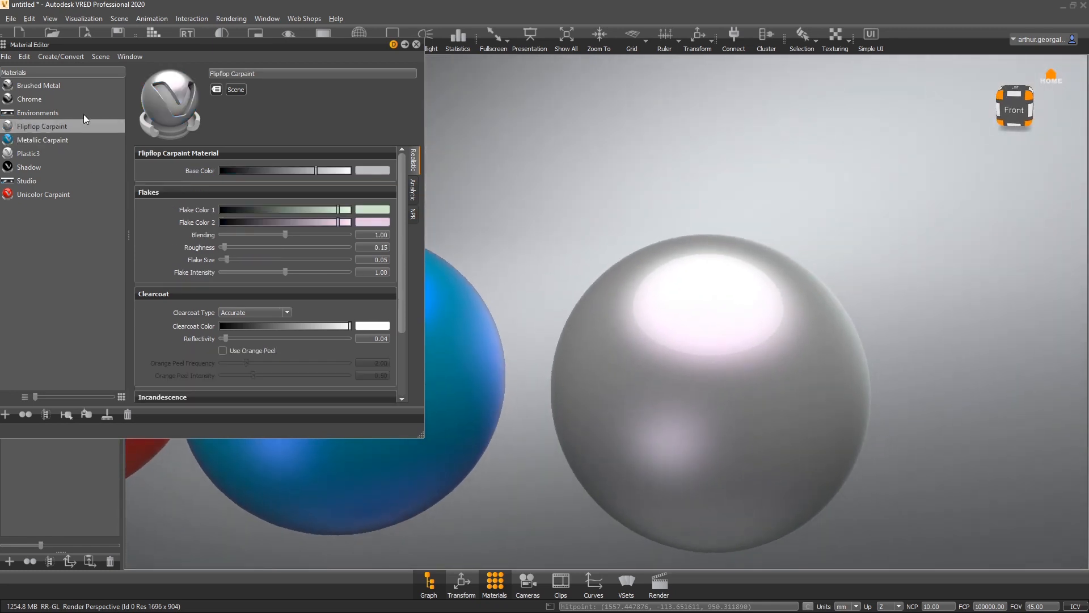
drag(287, 47, 379, 60)
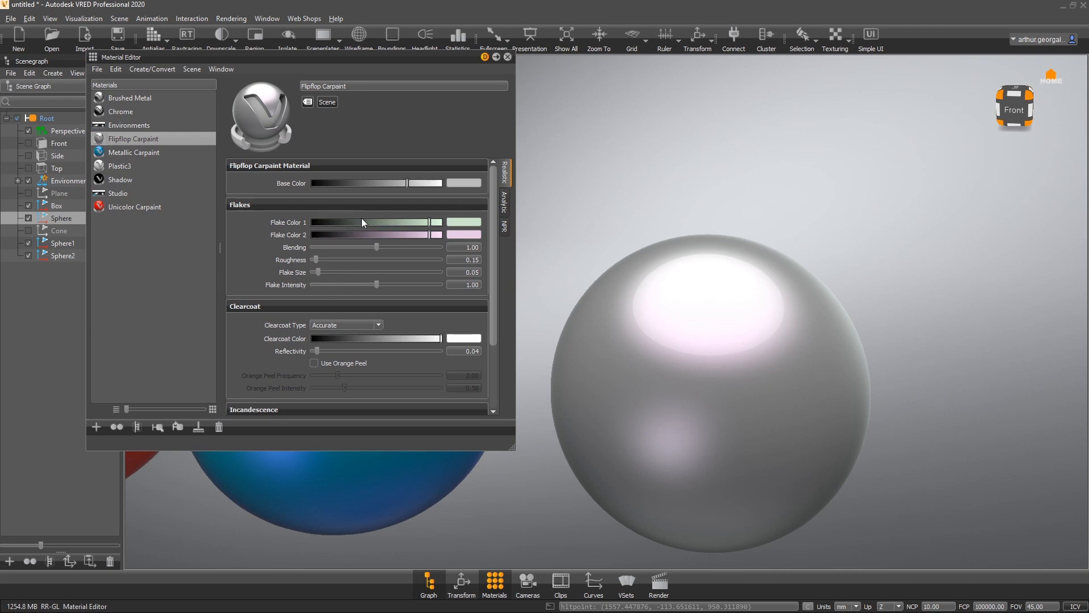
drag(390, 180, 454, 182)
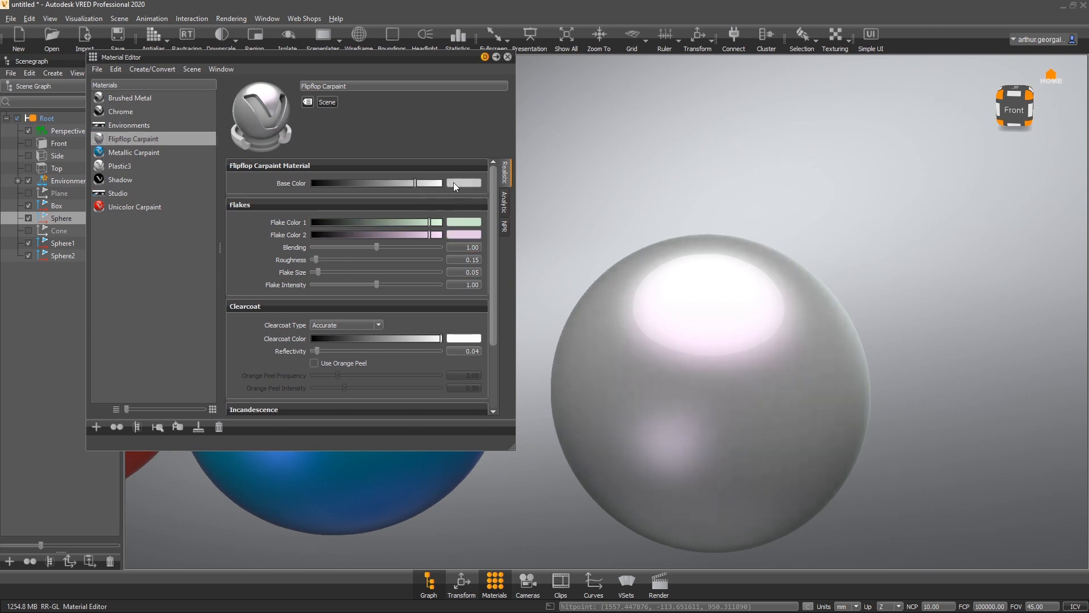
- Set Flake Color 1 of the Flipflop Carpaint to pure green, hue 120
click(477, 221)
drag(288, 297, 434, 225)
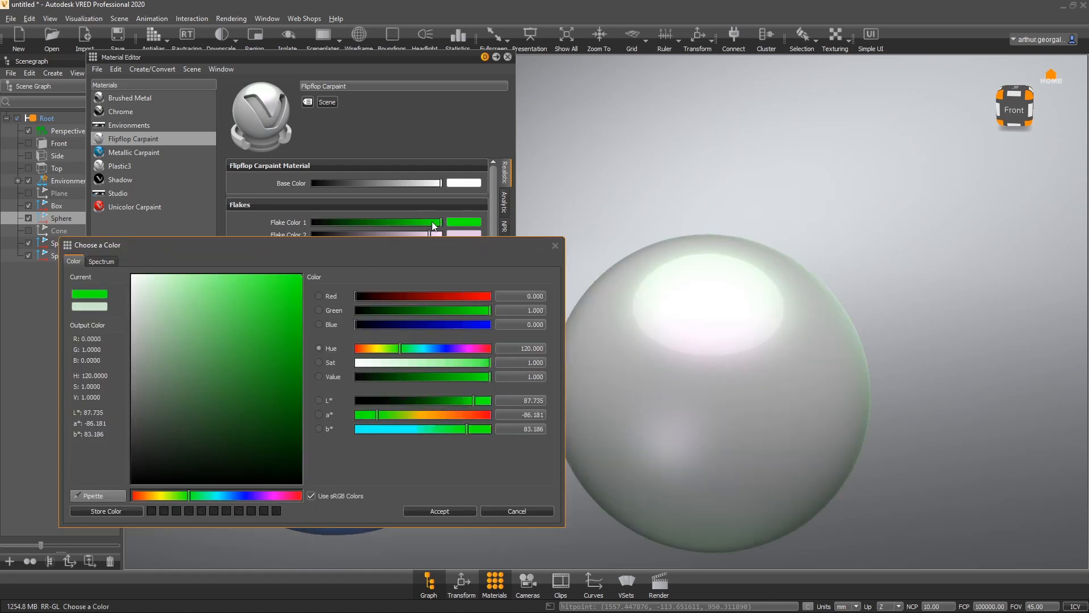
click(445, 510)
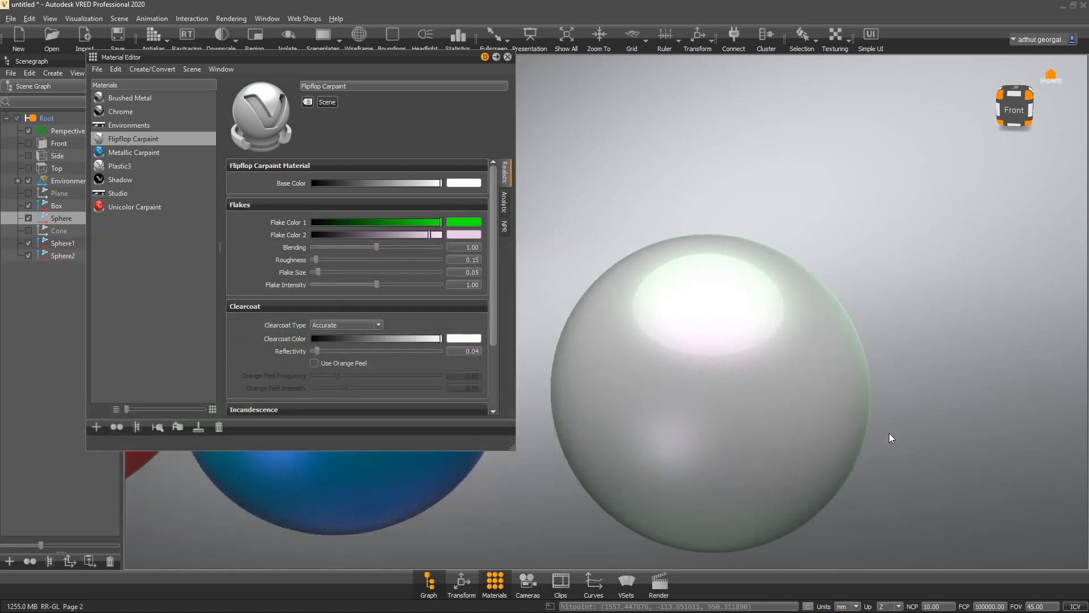
- Set Flake Color 2 to magenta, hue 300
click(455, 234)
drag(292, 306, 454, 210)
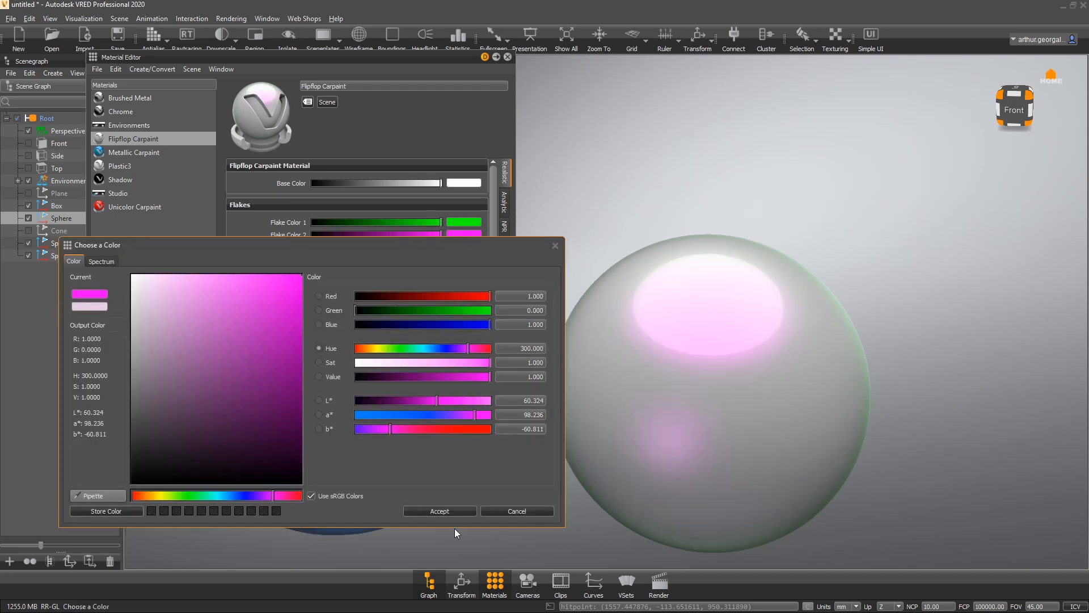
click(439, 510)
- Assign the Flipflop Carpaint material to the red box
scroll(638, 386, up, 3)
drag(638, 387, 754, 332)
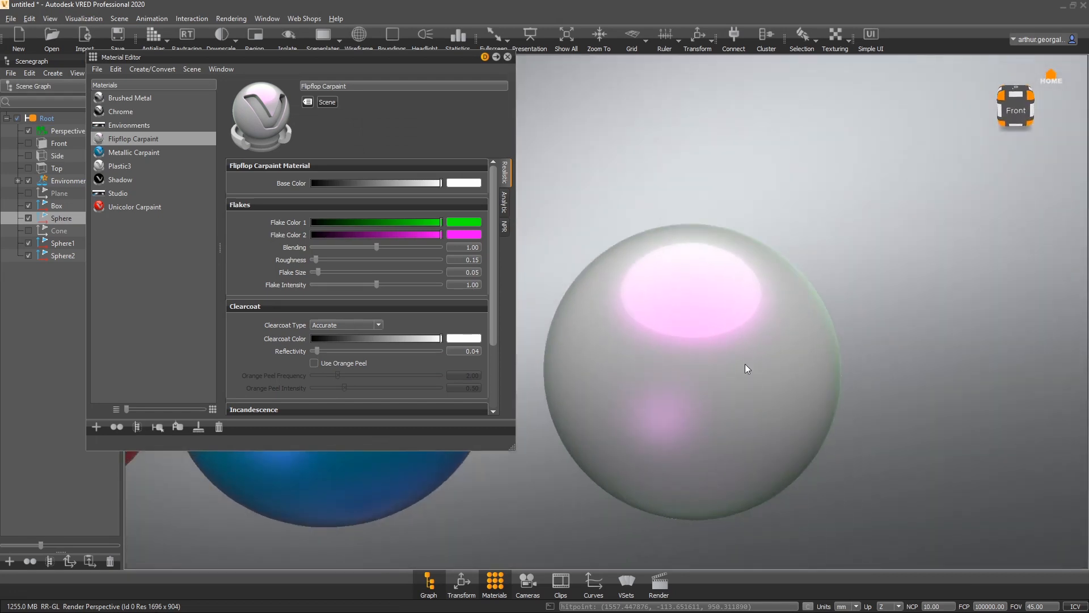
middle_drag(837, 386, 720, 347)
drag(580, 321, 579, 150)
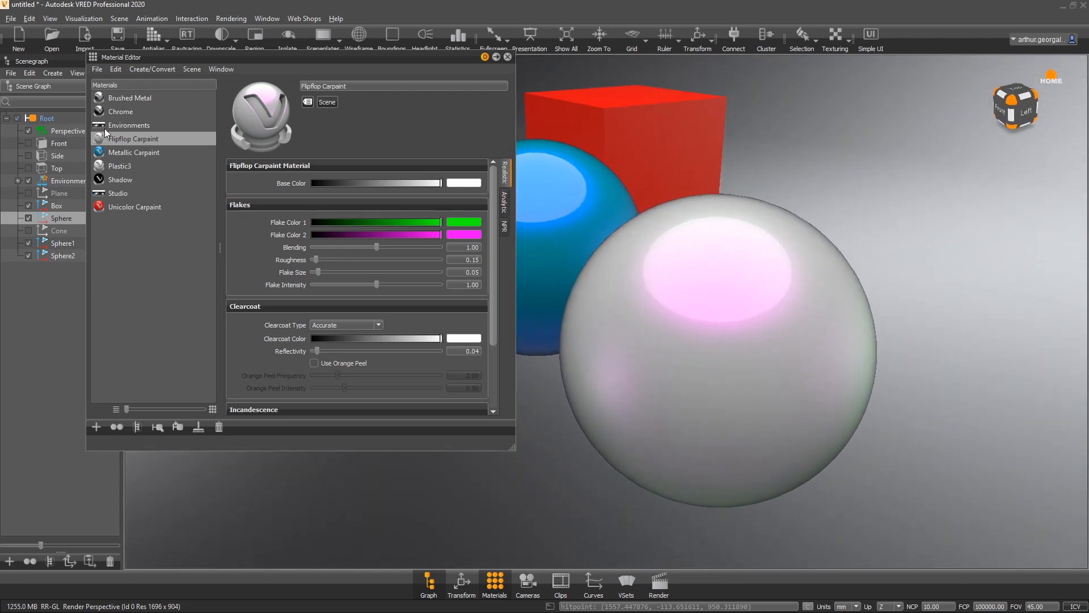
drag(128, 138, 648, 144)
- Set the Flipflop Carpaint base color to blue with hue about 233.4
drag(648, 144, 498, 372)
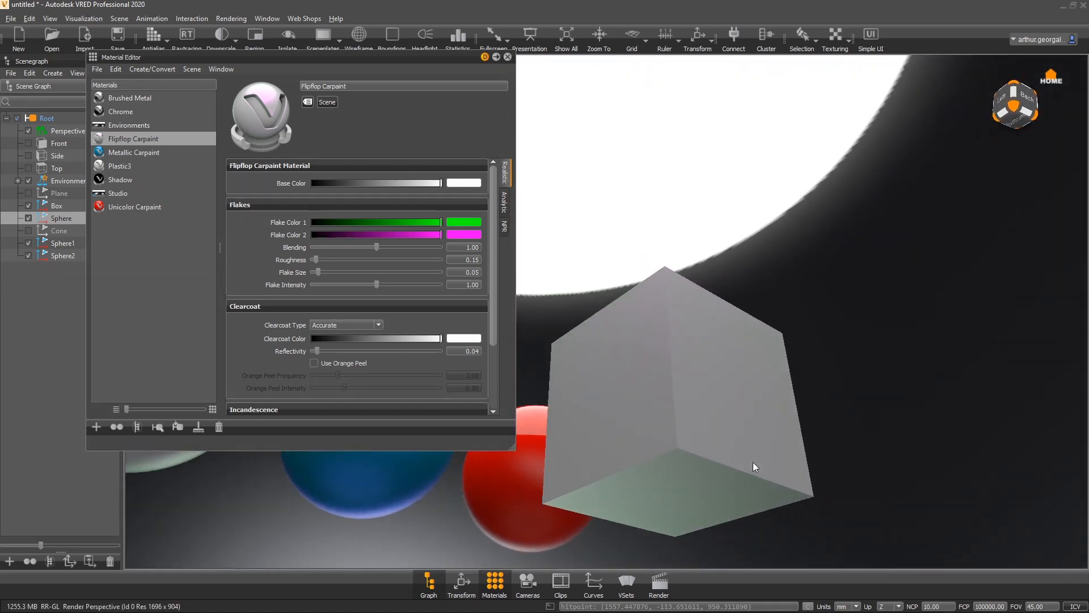
drag(754, 466, 1037, 519)
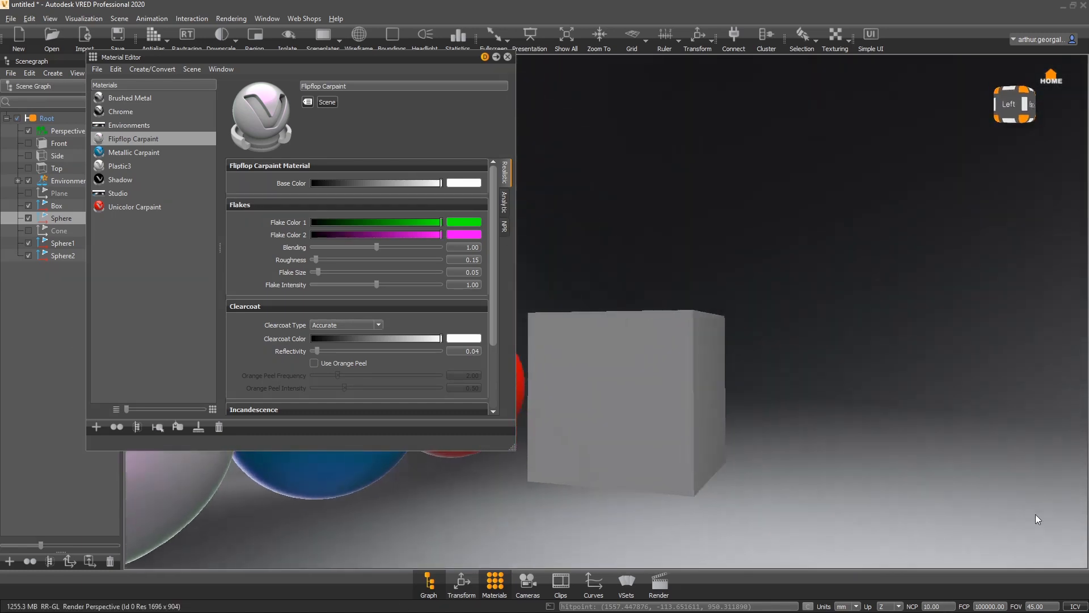
drag(630, 411, 784, 387)
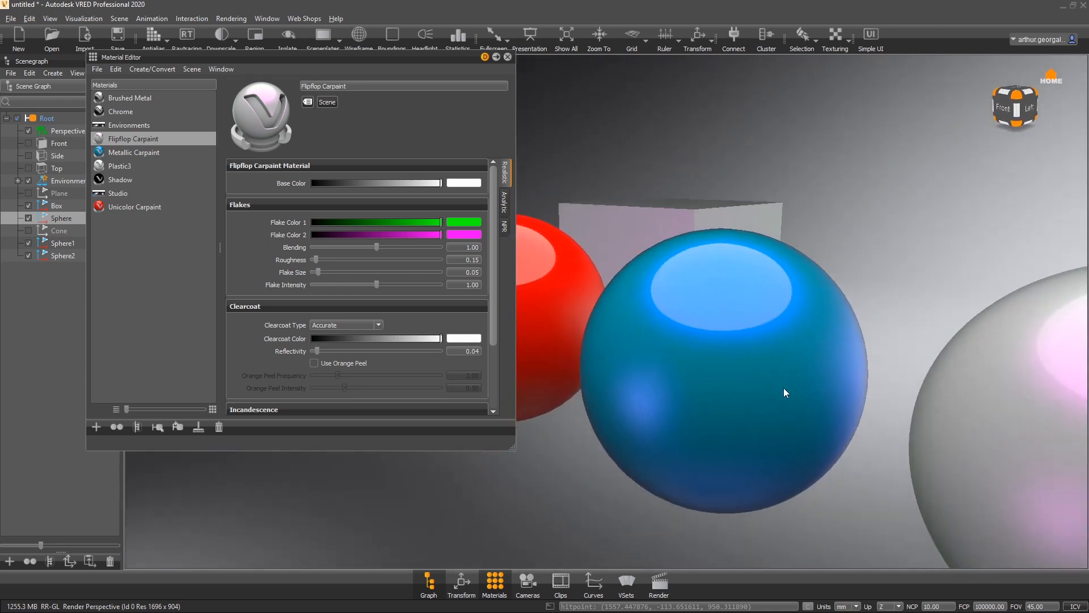
scroll(787, 388, down, 5)
drag(347, 182, 583, 197)
click(469, 182)
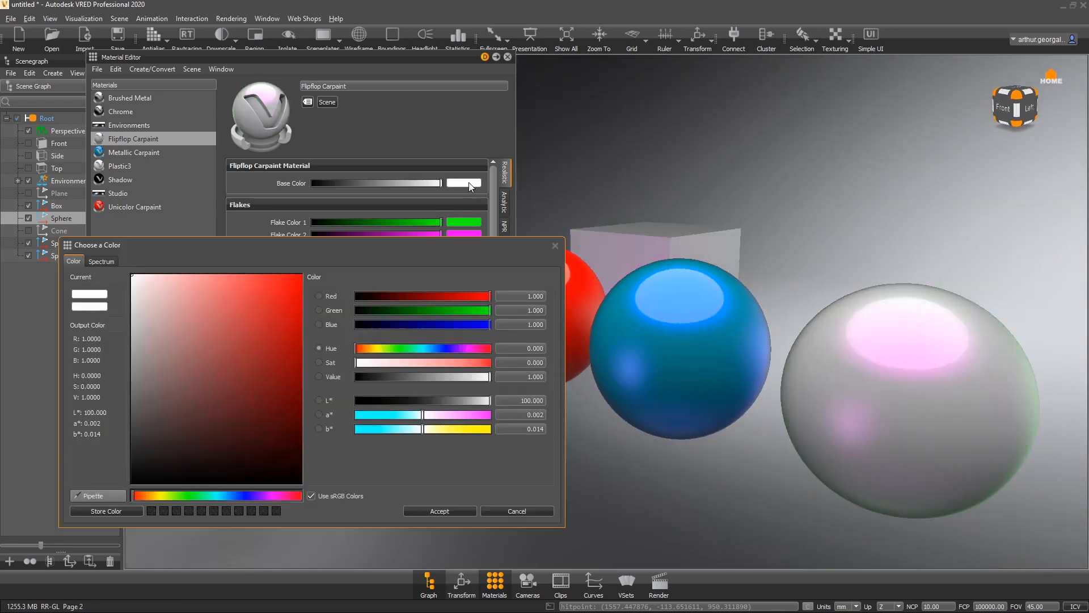
click(436, 348)
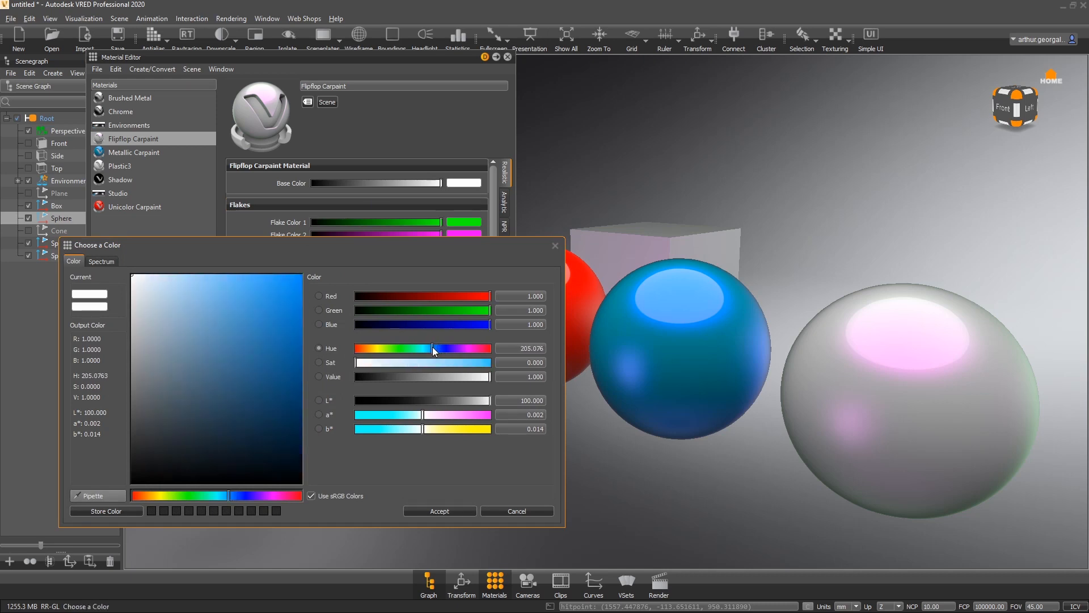
drag(290, 292, 328, 236)
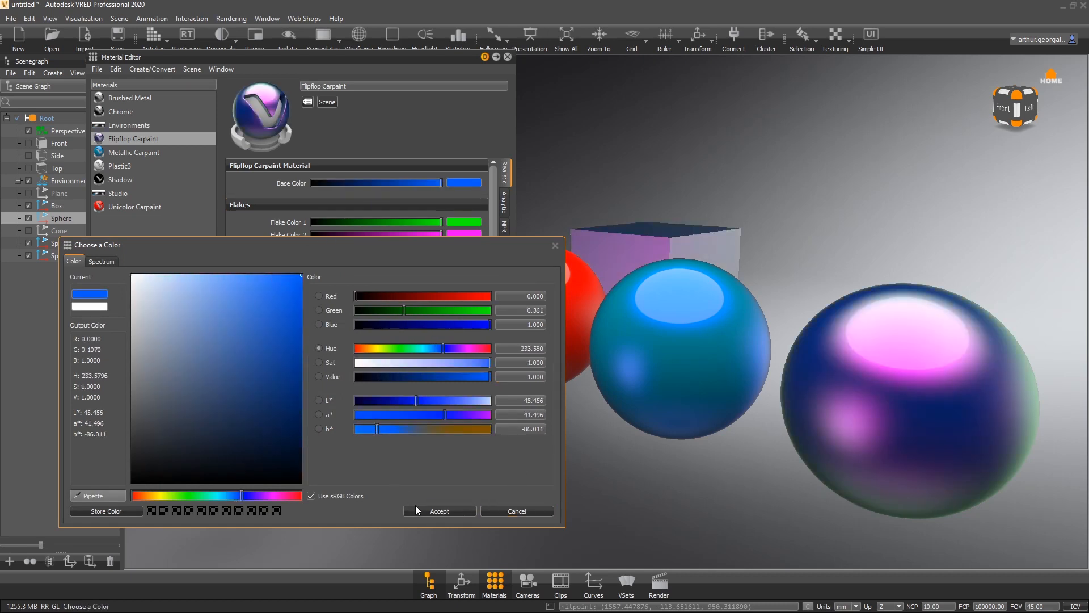
click(431, 511)
- Change Flake Color 2 to cyan with hue about 172.6
click(464, 234)
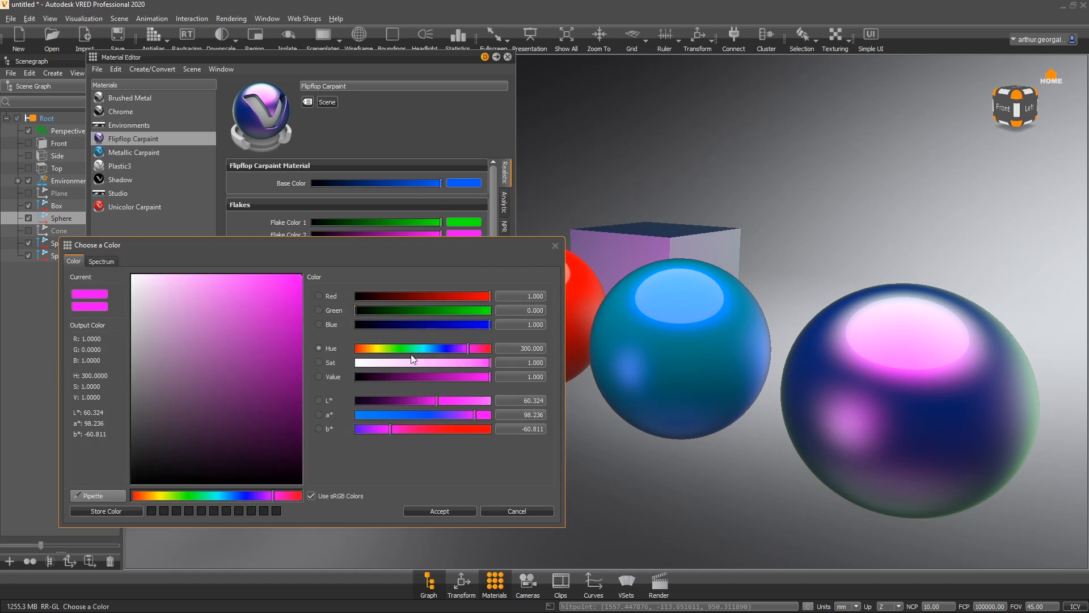
drag(431, 348, 420, 349)
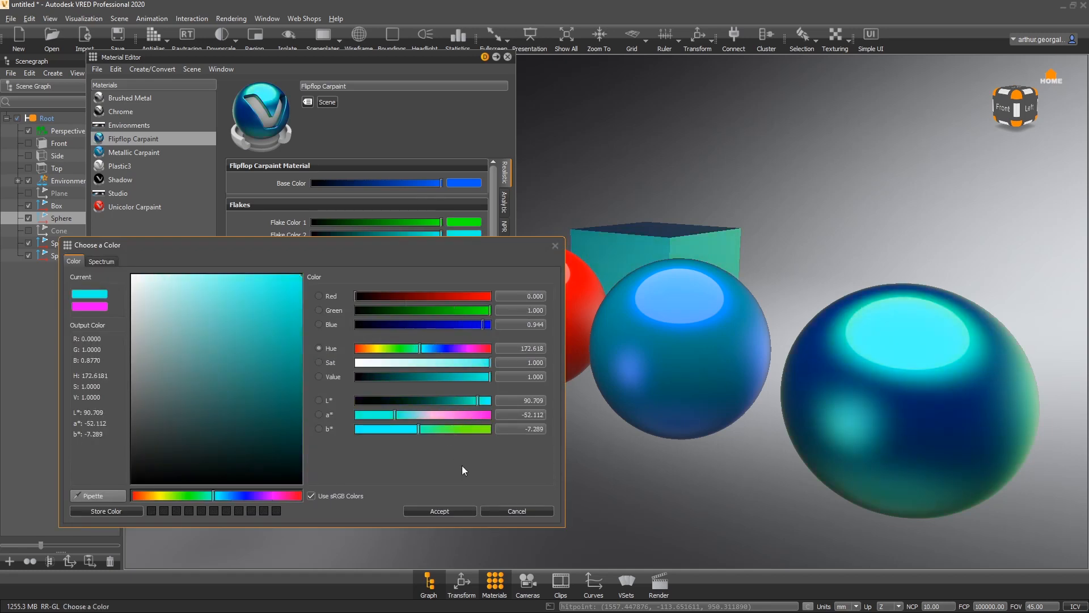
click(438, 512)
- Orbit around the scene to examine the Flipflop Carpaint sphere and box
drag(1003, 437, 811, 312)
right_drag(740, 261, 570, 391)
drag(882, 298, 701, 266)
drag(775, 303, 1029, 433)
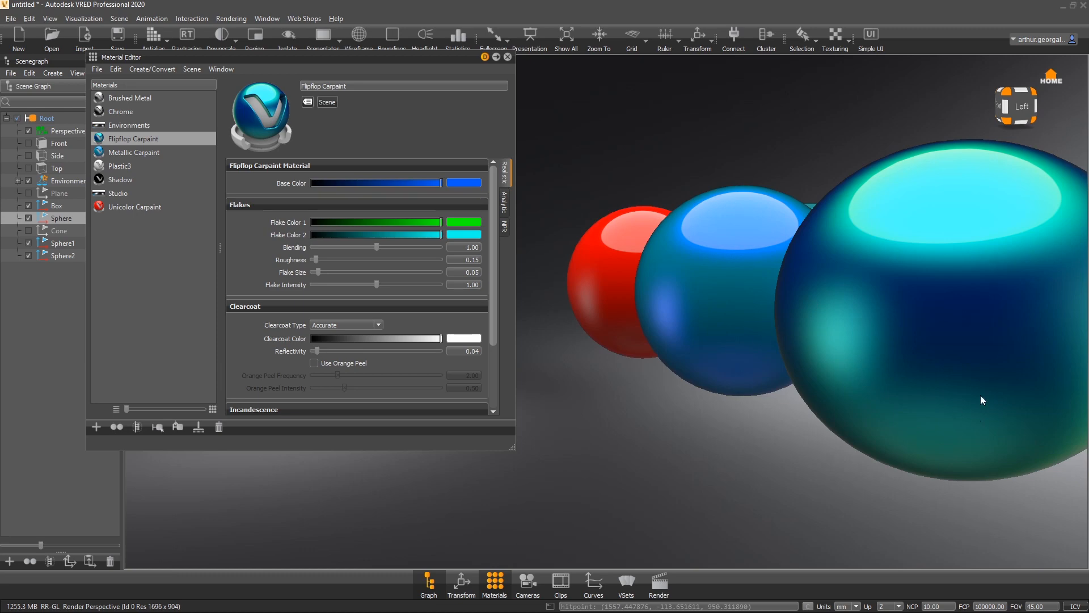
drag(981, 396, 352, 273)
drag(851, 284, 511, 273)
drag(171, 272, 985, 257)
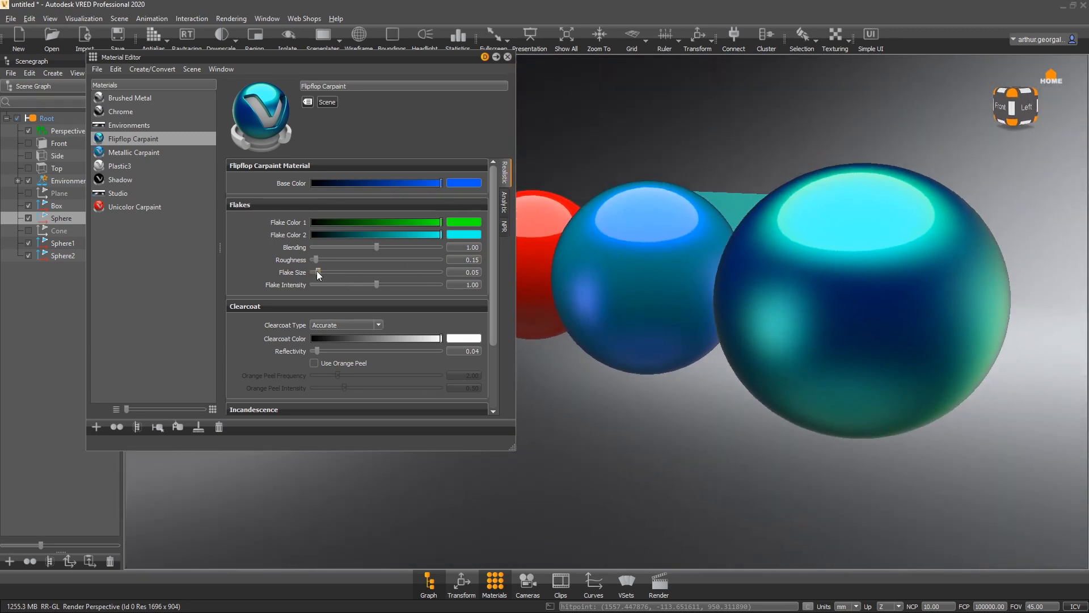
- Set flake size to about 0.66 and flake intensity to about 0.86, then enable Use Orange Peel and inspect the sphere
drag(318, 274, 369, 292)
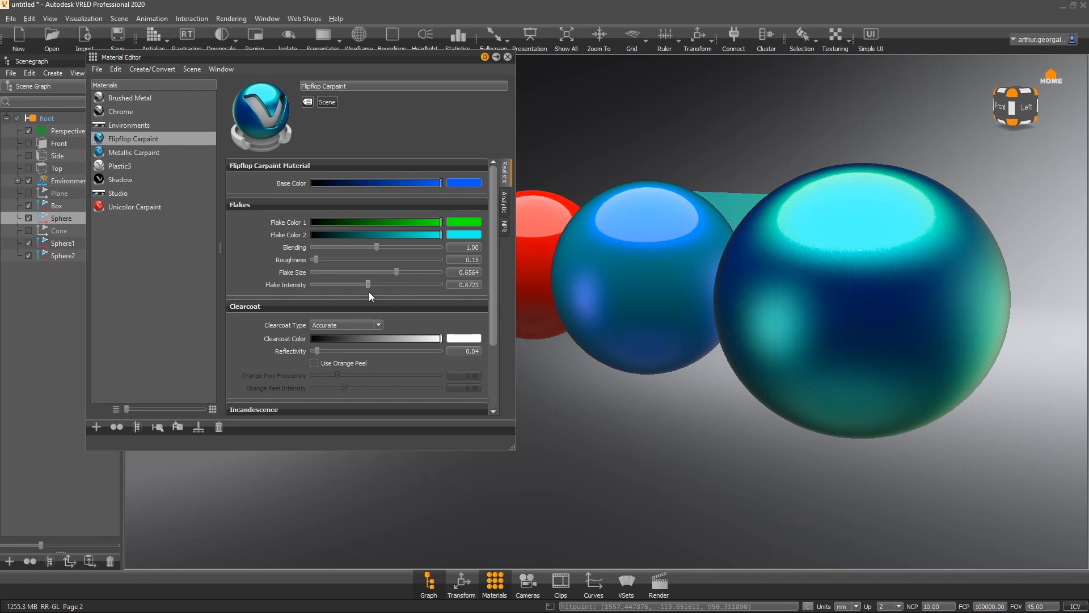
click(314, 362)
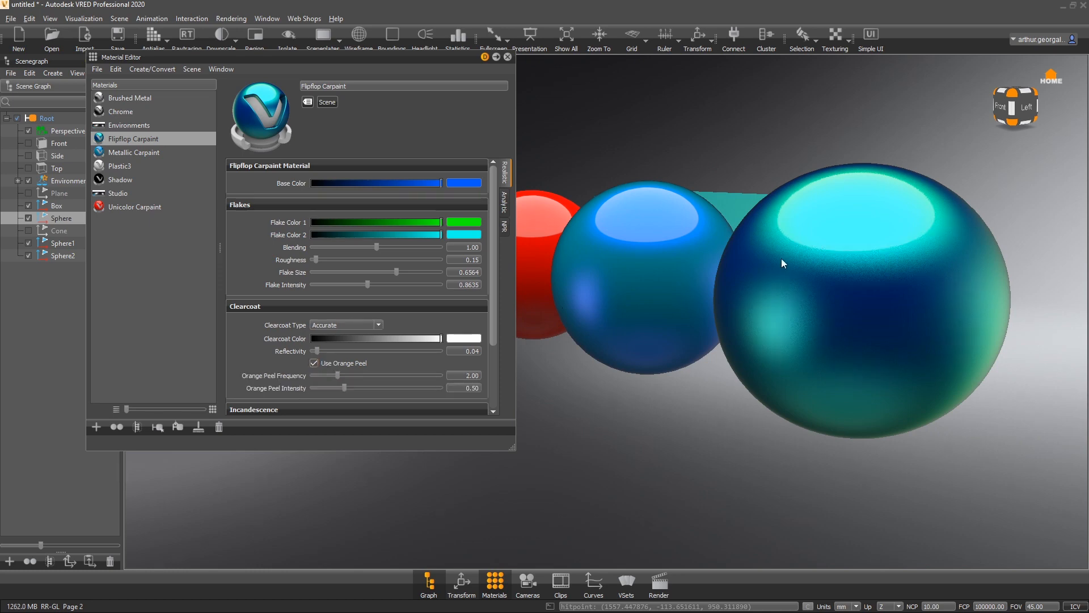
alt+right_drag(781, 258, 778, 363)
alt+drag(915, 318, 890, 346)
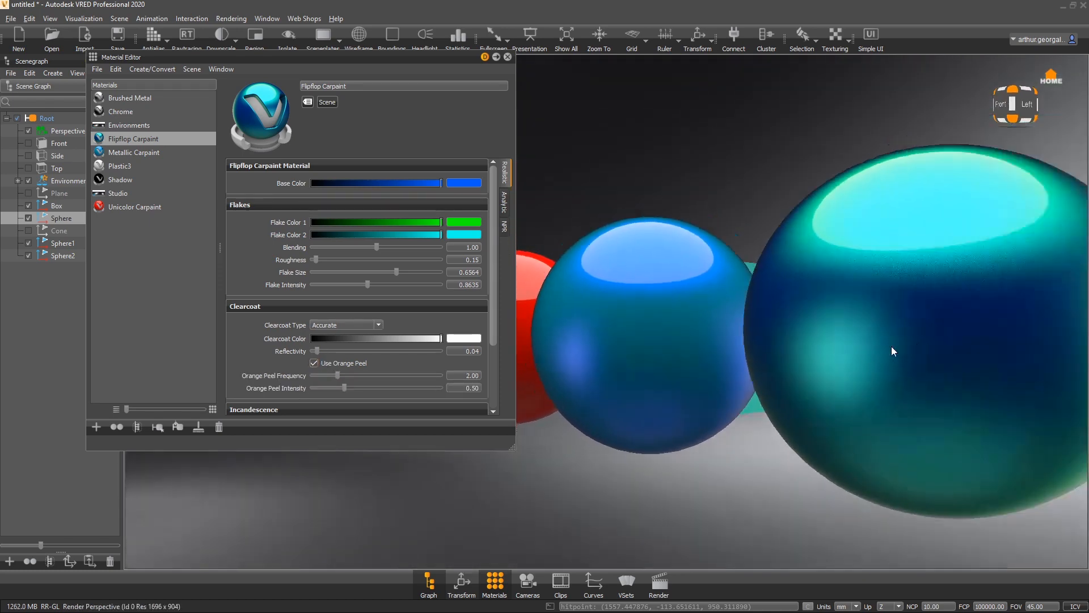
alt+right_drag(891, 346, 551, 343)
alt+drag(551, 343, 716, 234)
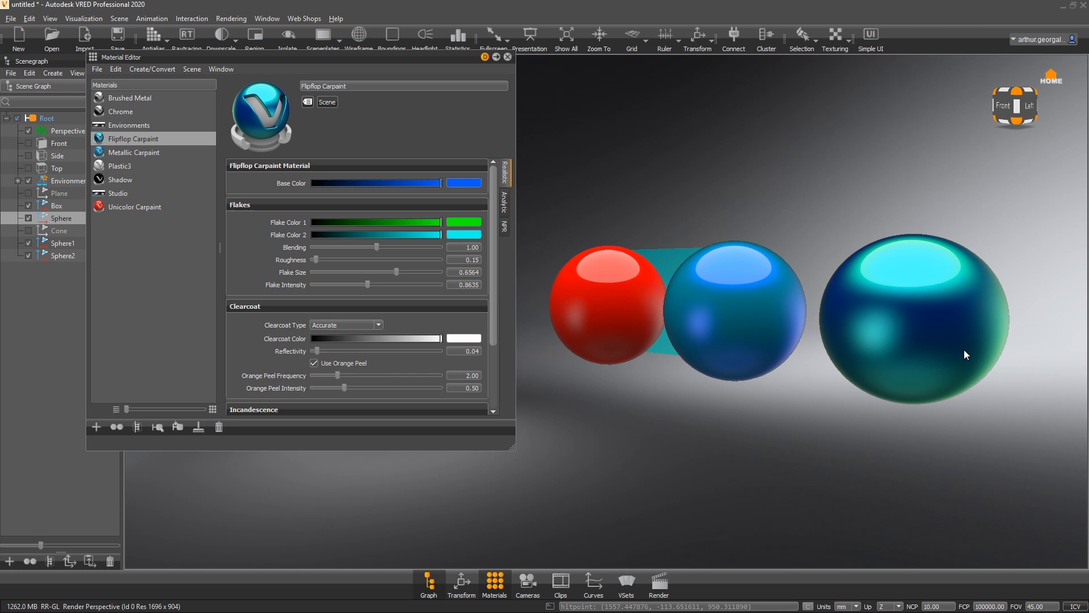
- Create a new Glass material in the material list
scroll(282, 350, down, 3)
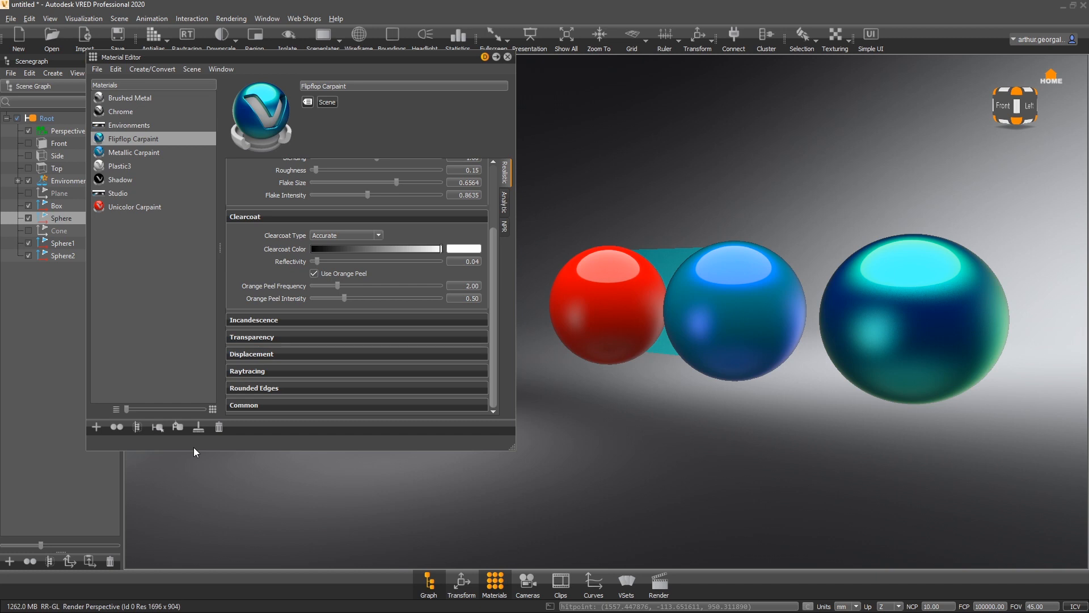
right_click(158, 230)
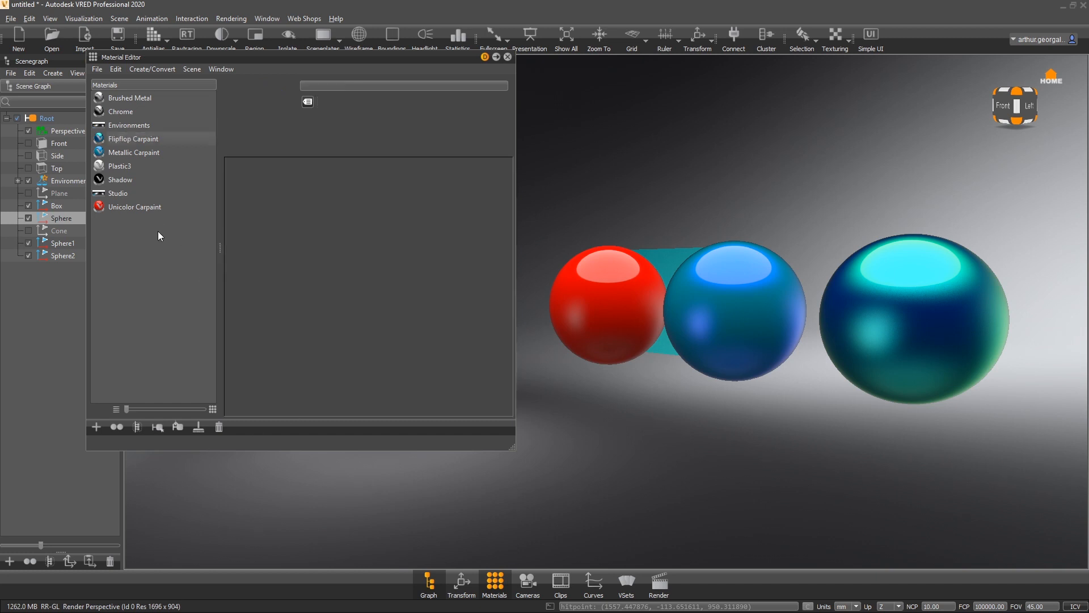
mouse_move(213, 243)
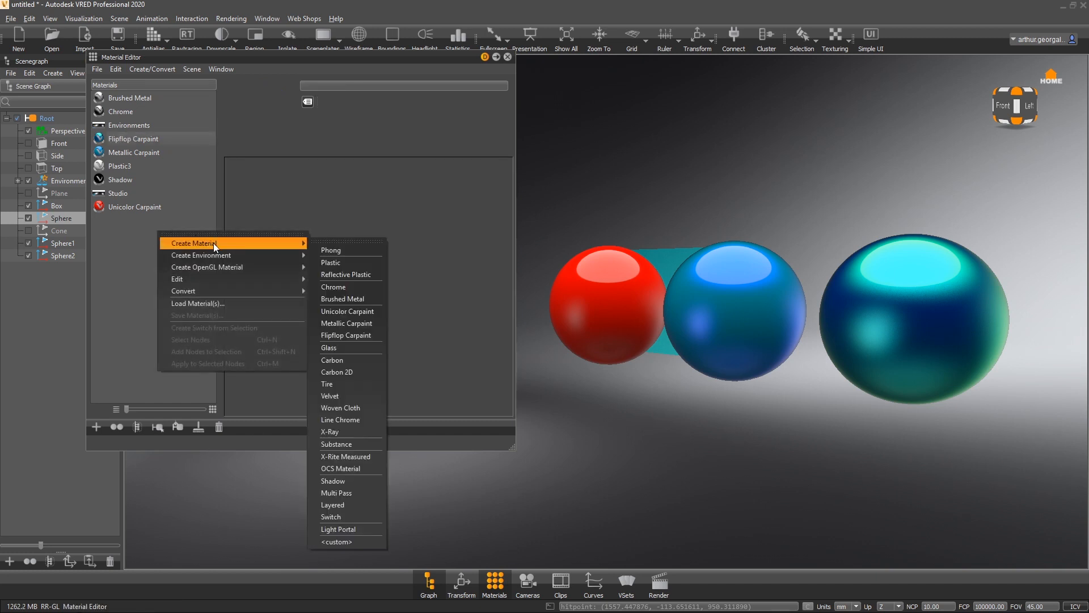
click(345, 347)
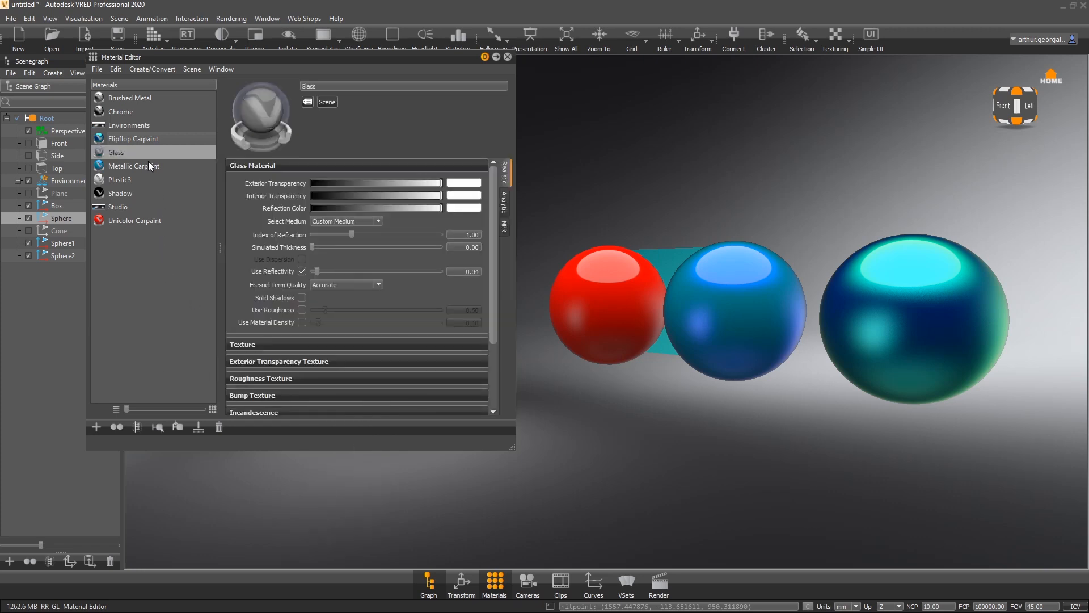
- Assign the Glass material to the red sphere and turn off its Use Reflectivity option
drag(133, 155, 880, 251)
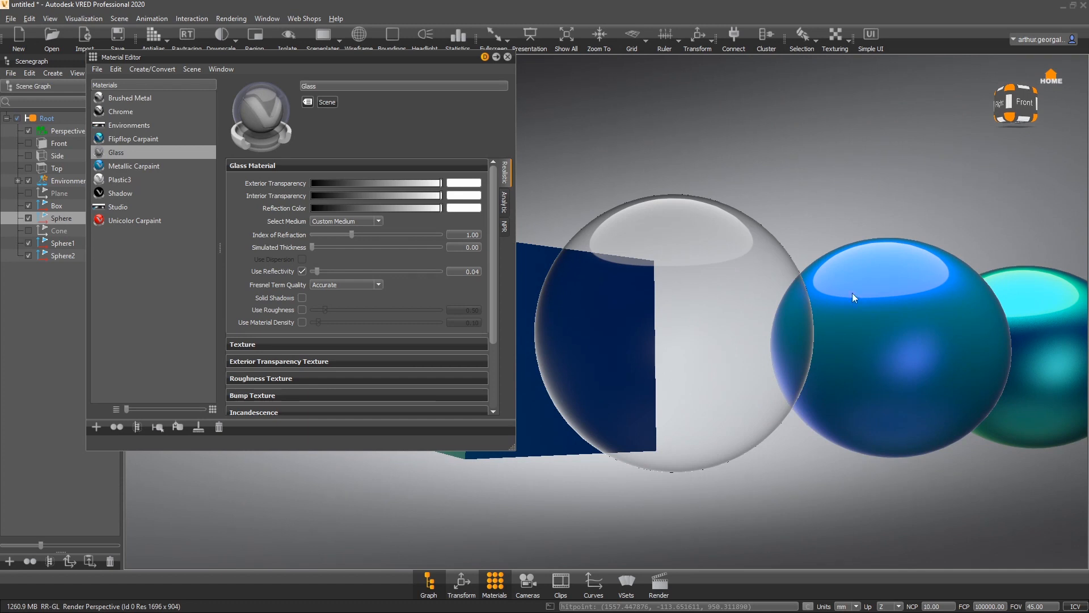
alt+drag(852, 293, 1028, 297)
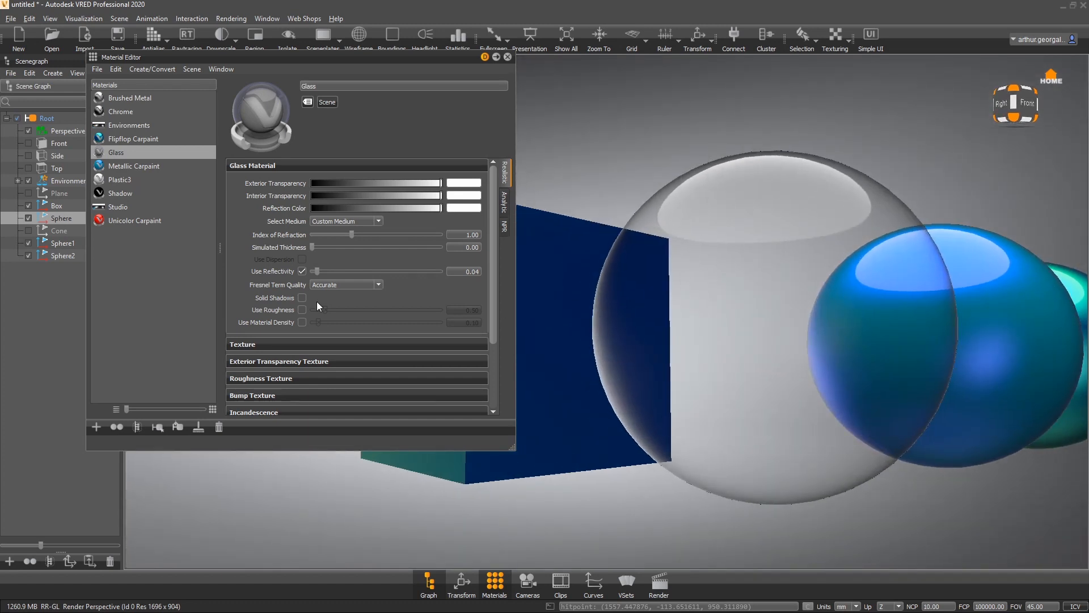
click(303, 270)
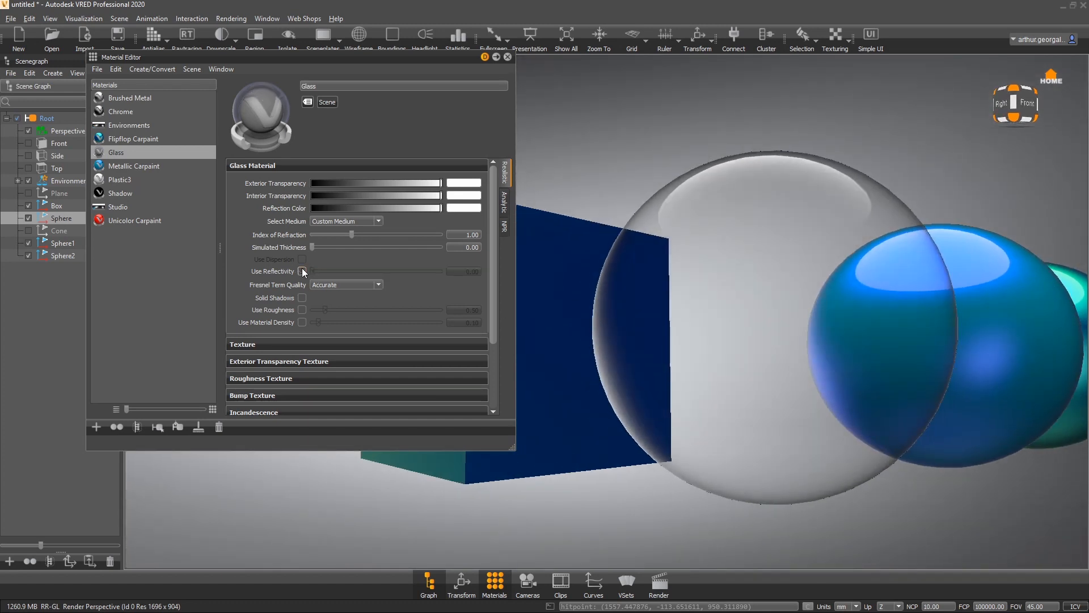
alt+drag(811, 304, 538, 314)
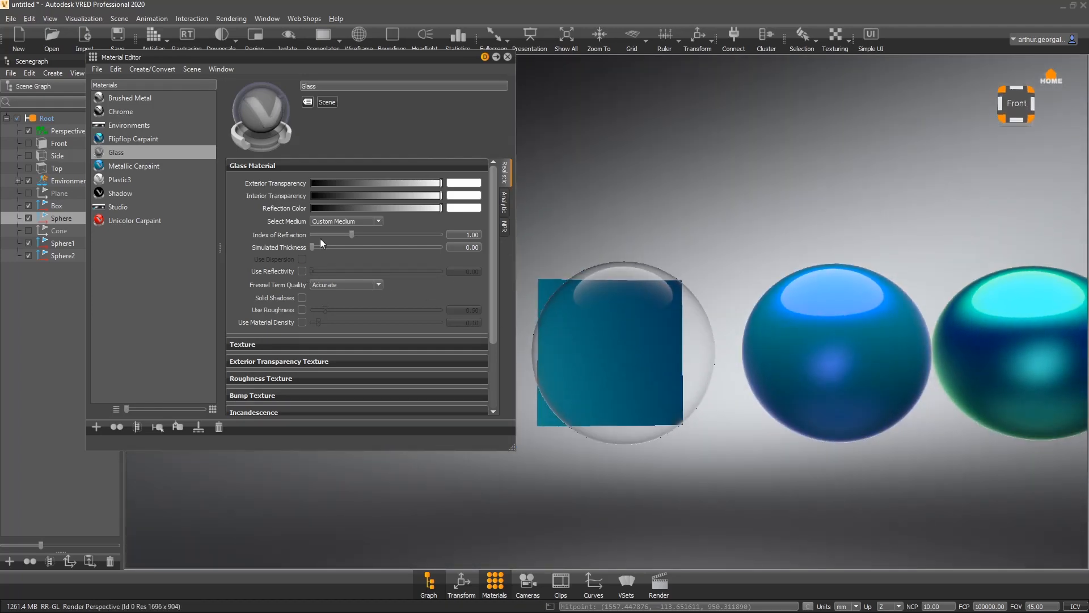
- Test the glass interior transparency and darken its reflection color to mid-gray
drag(405, 183, 535, 191)
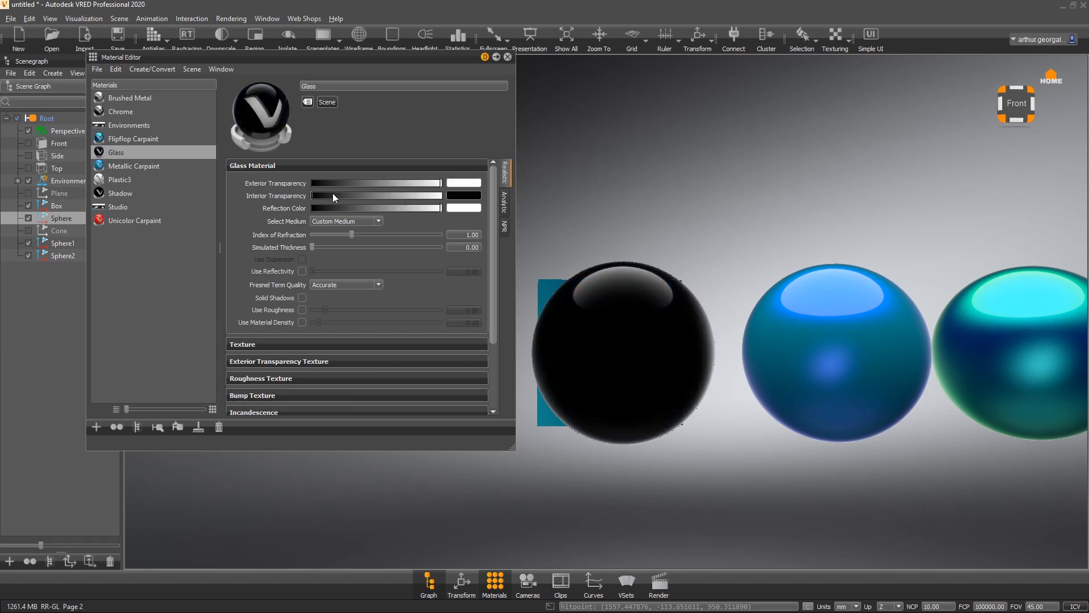
drag(332, 195, 366, 210)
- Lower the glass exterior transparency slightly and inspect the glass sphere from several angles
alt+drag(885, 312, 1080, 304)
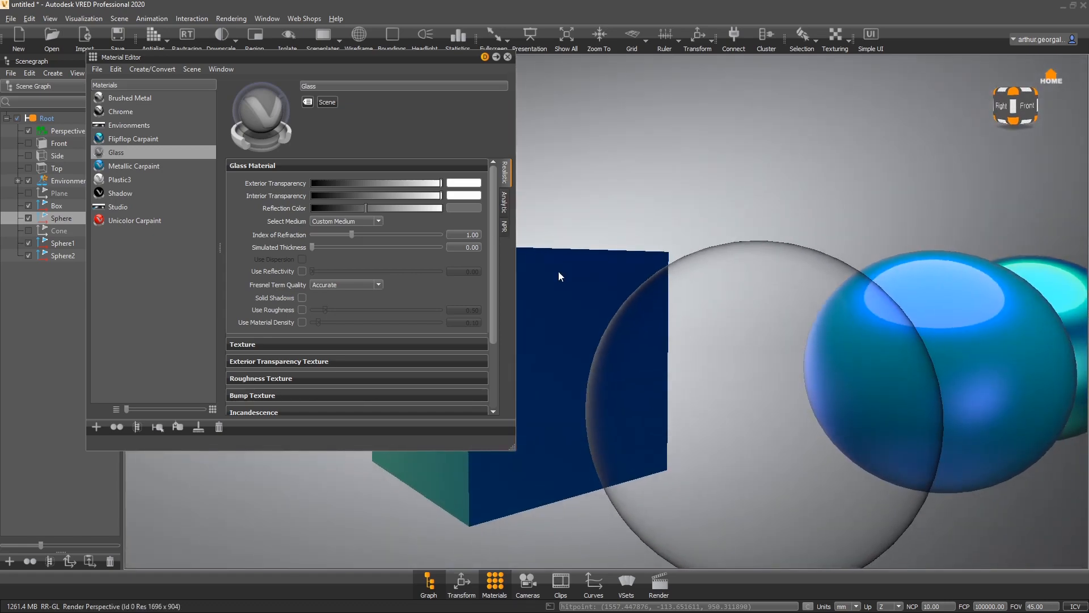
drag(601, 289, 928, 387)
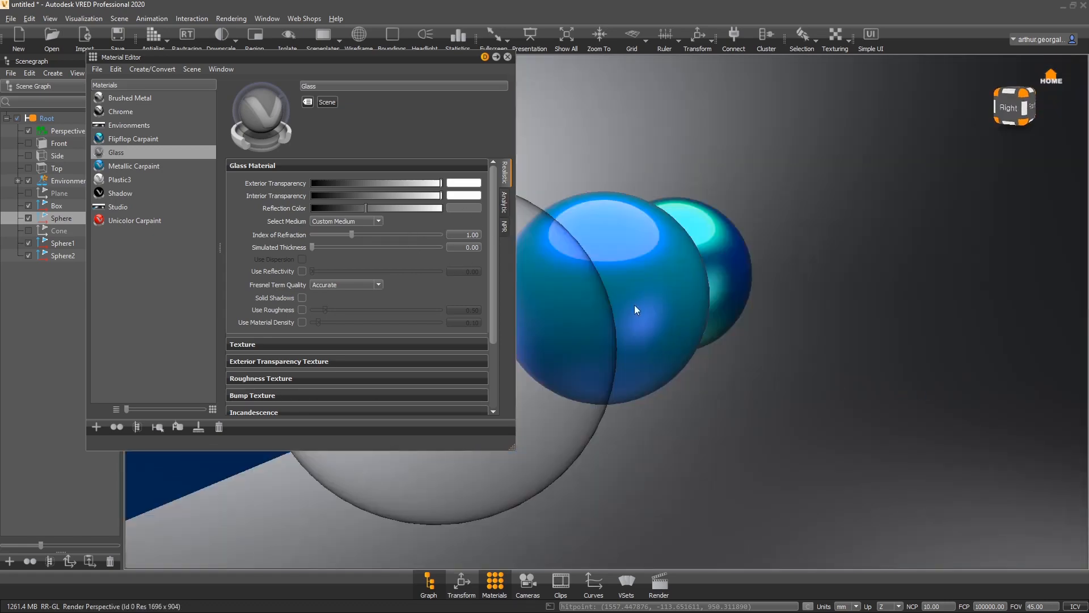
middle_drag(634, 306, 875, 322)
drag(420, 186, 407, 185)
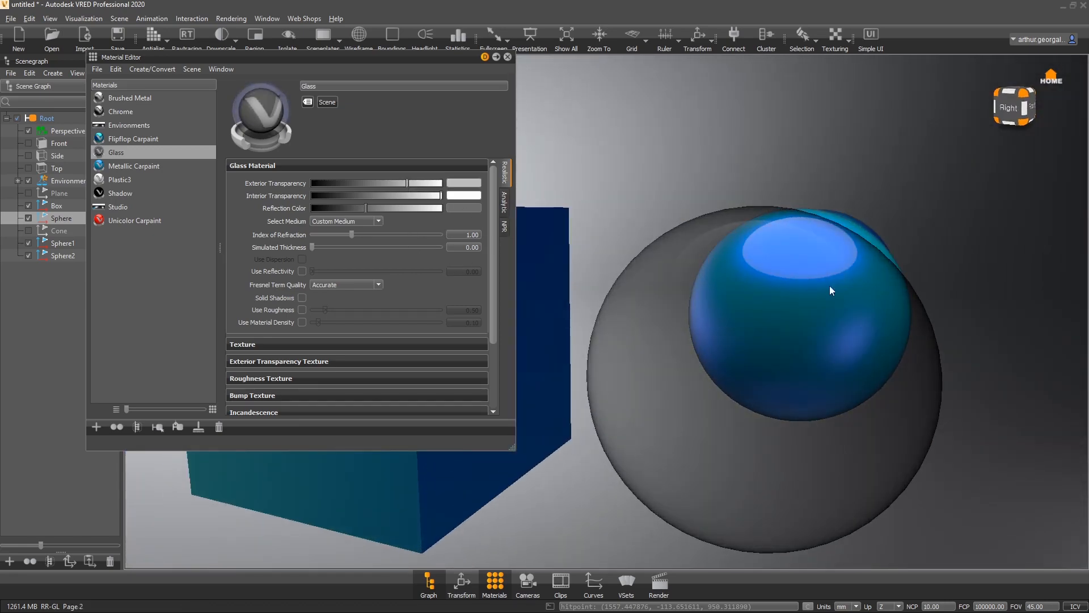
drag(829, 285, 321, 250)
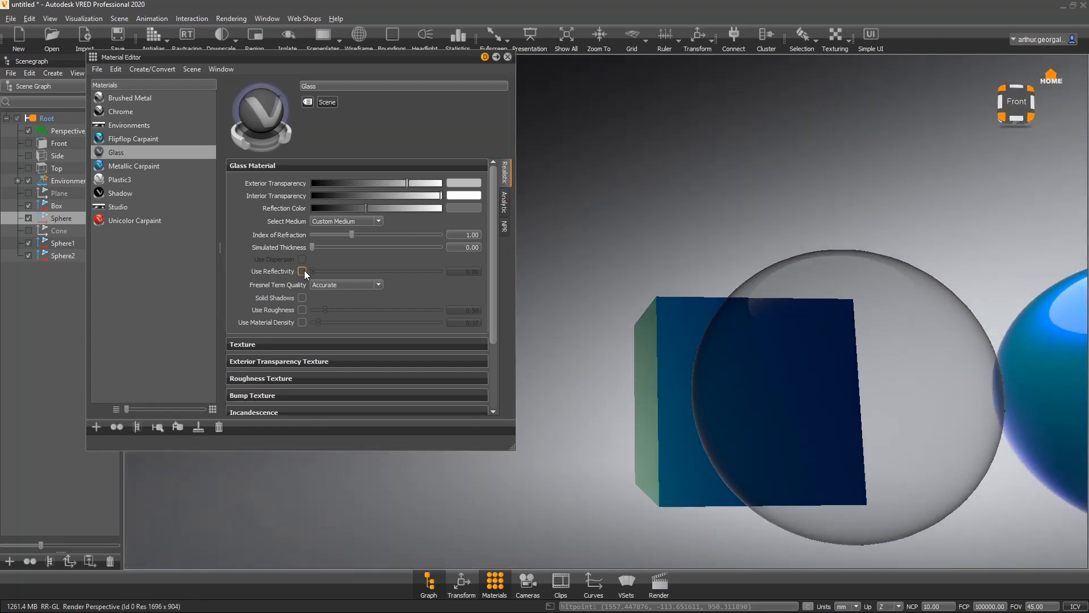
- Turn Use Reflectivity back on for the glass and set its value to 0.04
click(302, 271)
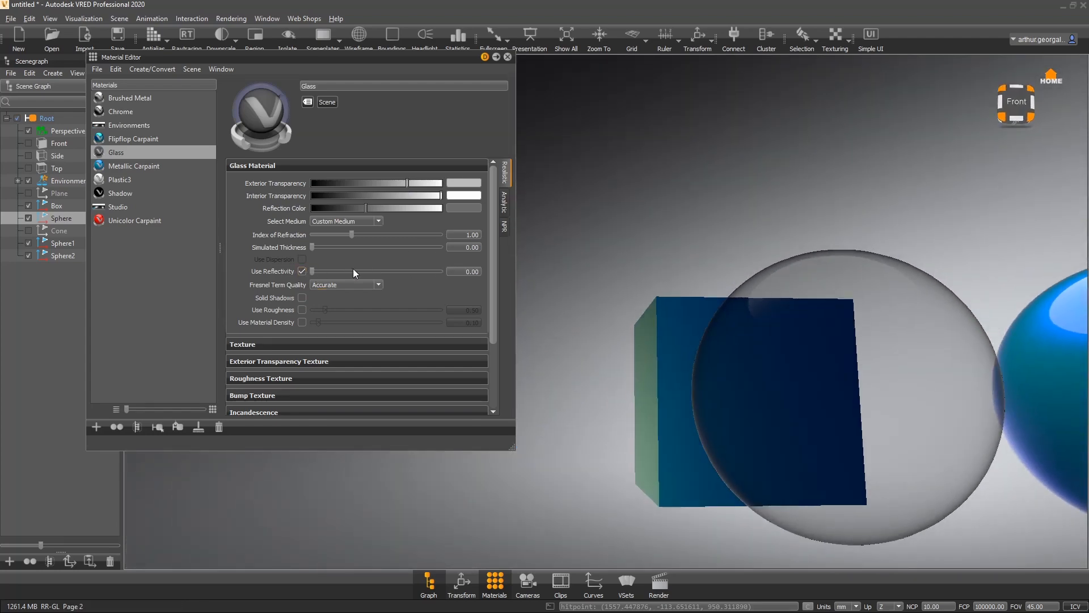
drag(470, 271, 512, 273)
text(0.04)
key(Return)
alt+drag(941, 321, 581, 399)
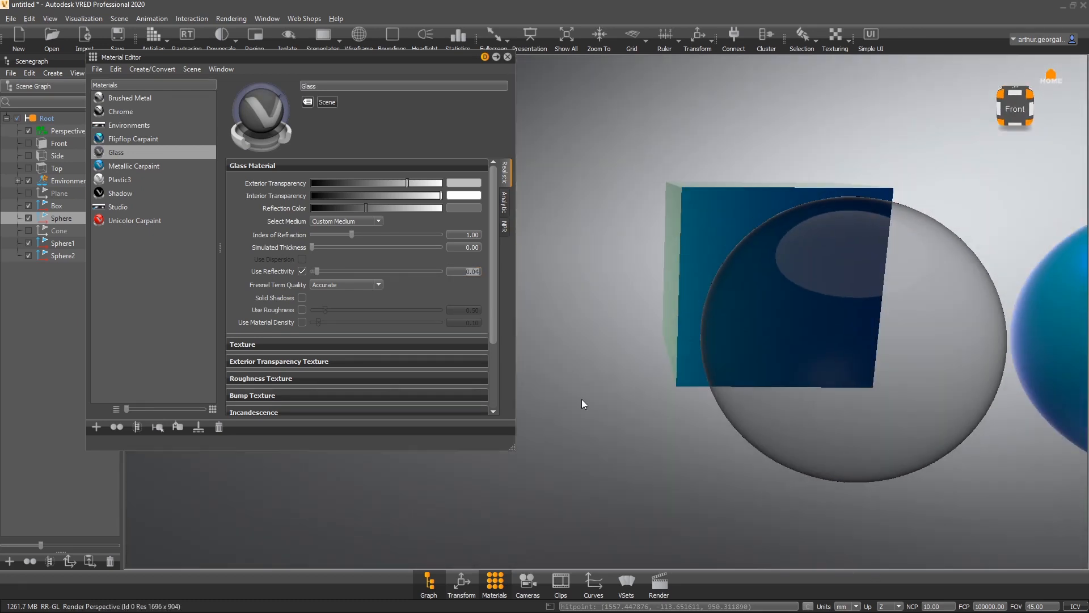
- Try enabling Use Roughness at about 0.01, then switch it off again
click(303, 310)
mouse_move(325, 309)
mouse_down()
mouse_move(335, 309)
mouse_move(305, 309)
mouse_up()
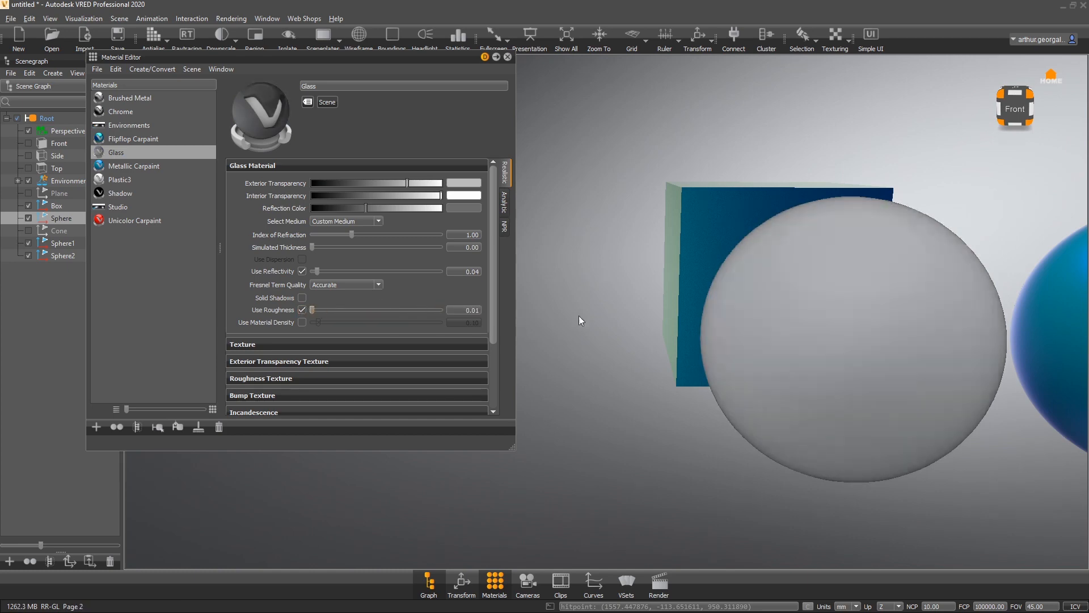
alt+drag(879, 344, 675, 278)
click(302, 310)
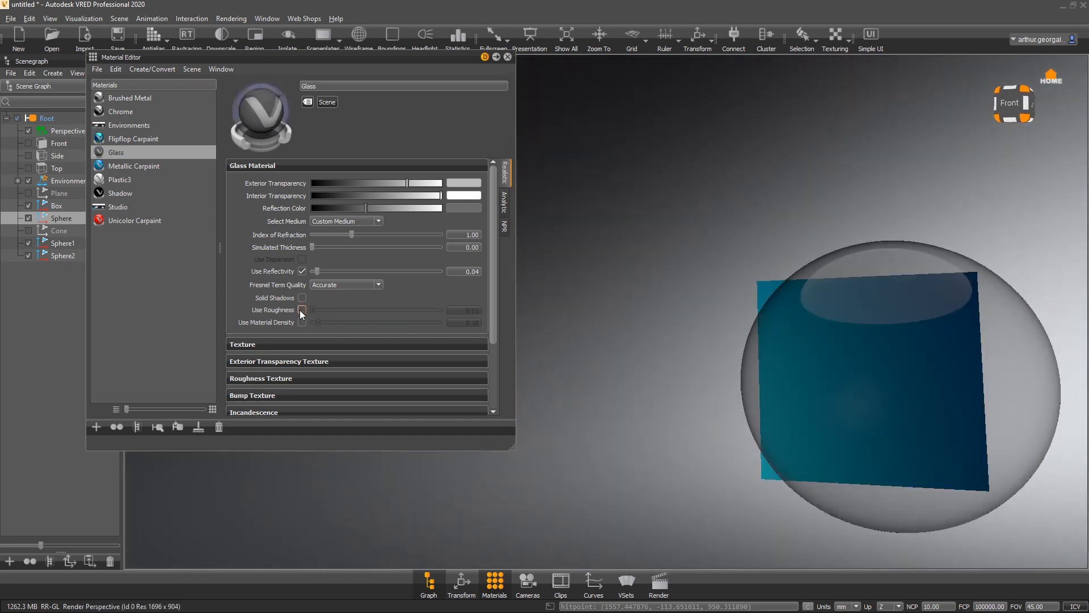
- Enable Use Material Density and set it to about 0.115
click(302, 322)
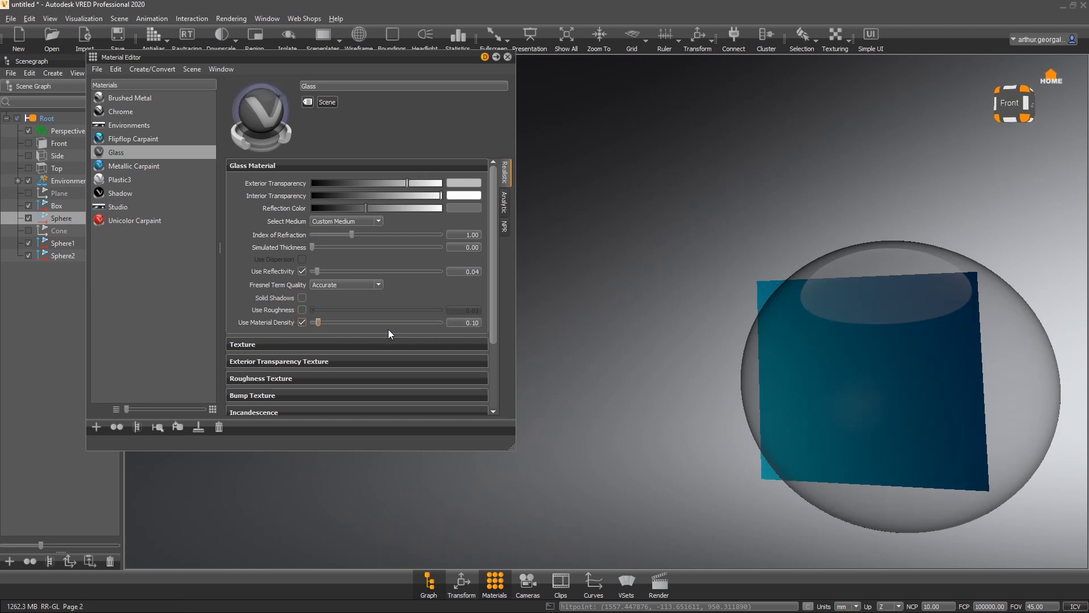
drag(318, 321, 488, 326)
drag(1044, 392, 971, 459)
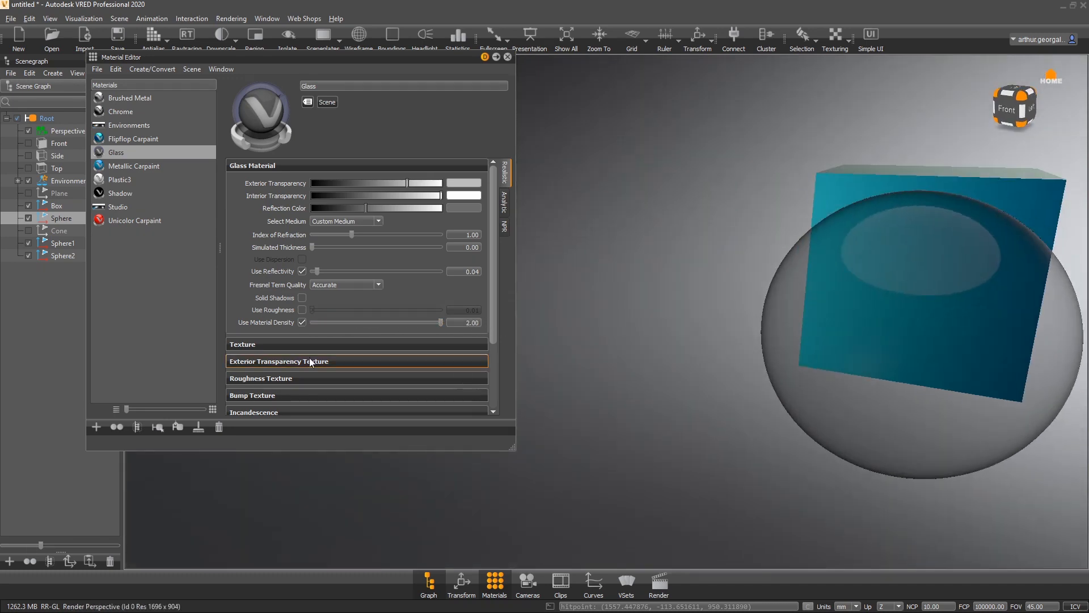
drag(441, 322, 321, 324)
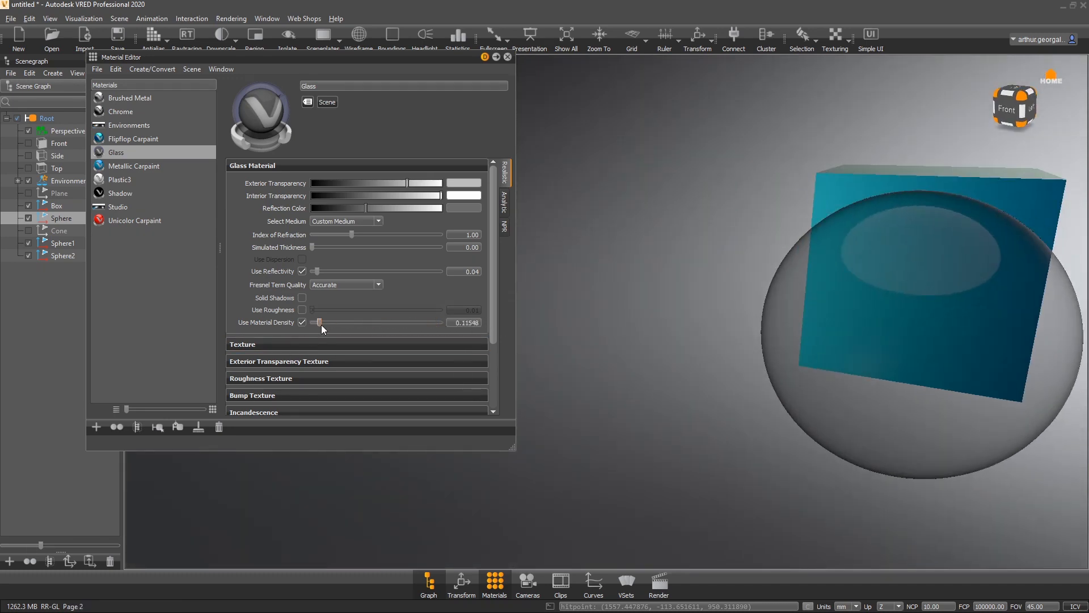
- Set the glass index of refraction to 1
drag(352, 235, 369, 250)
double_click(469, 234)
text(1)
key(Return)
- Switch the viewport to raytracing and compare the glass with Use Material Density on and off, leaving it off
click(187, 35)
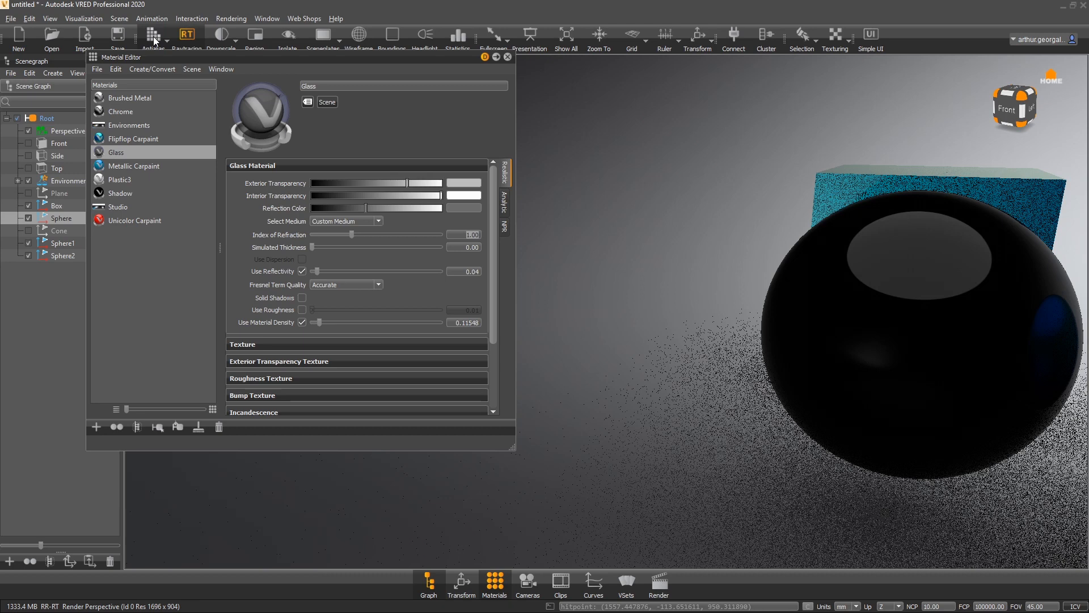
click(302, 322)
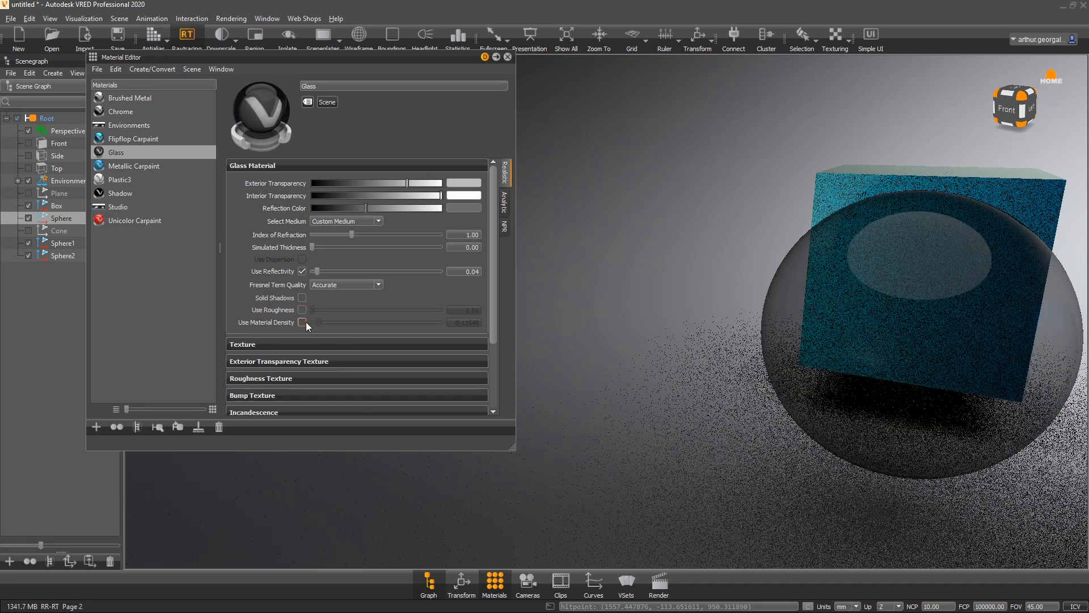
click(302, 322)
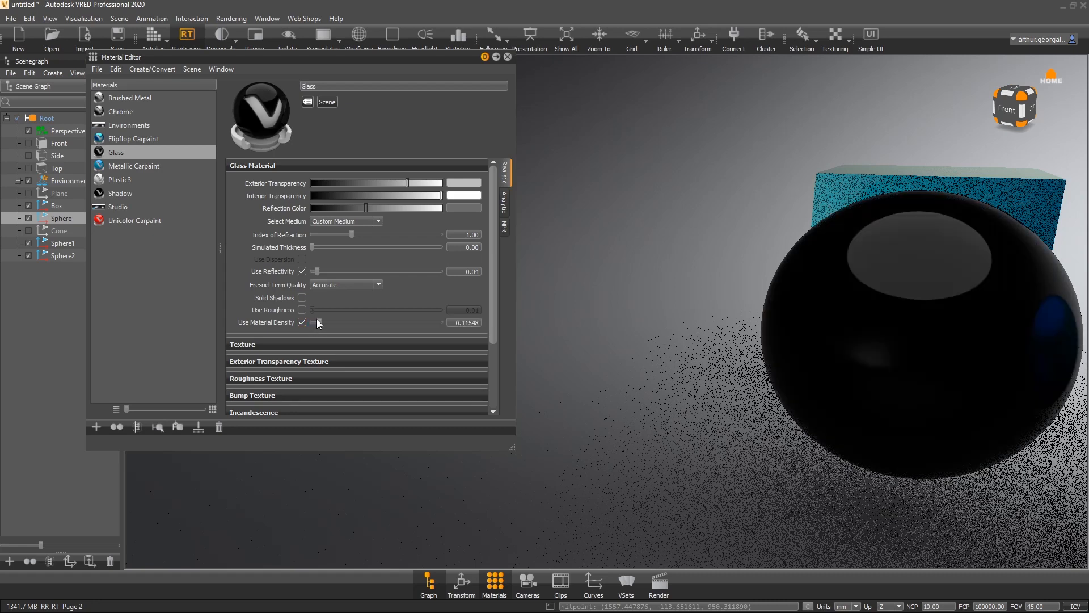
click(302, 322)
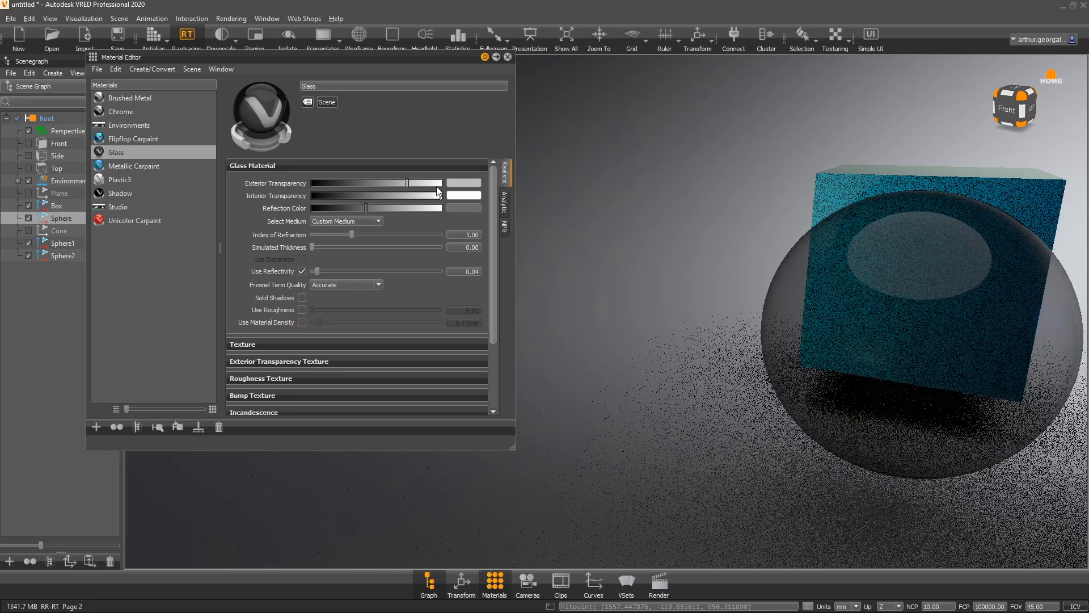
- Lower the index of refraction to about 0.918 and view the sphere
mouse_move(347, 233)
mouse_down()
mouse_move(369, 231)
mouse_move(348, 232)
mouse_up()
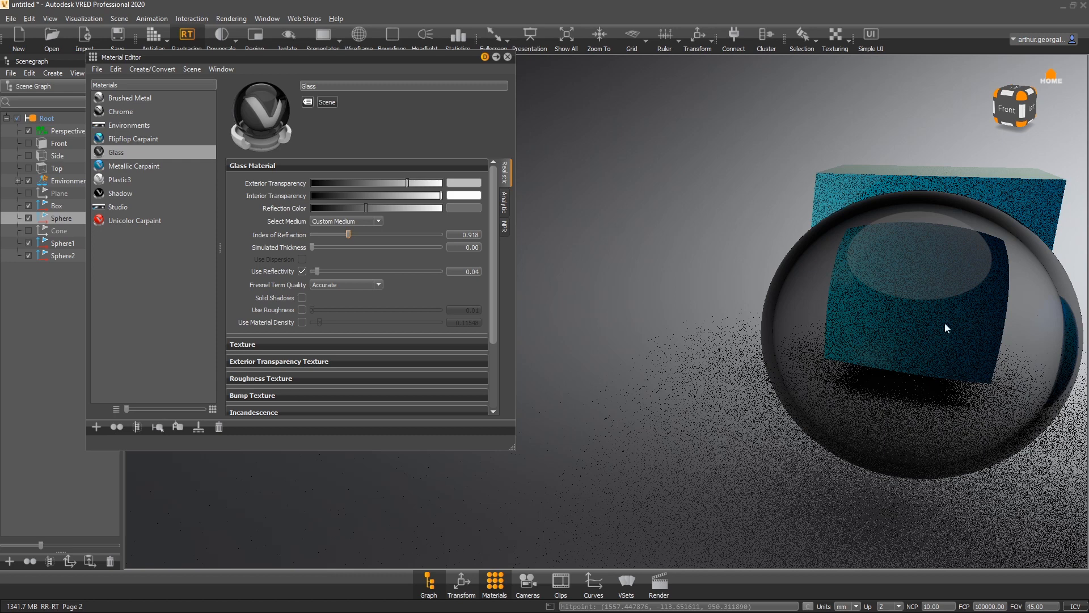
drag(945, 323, 941, 304)
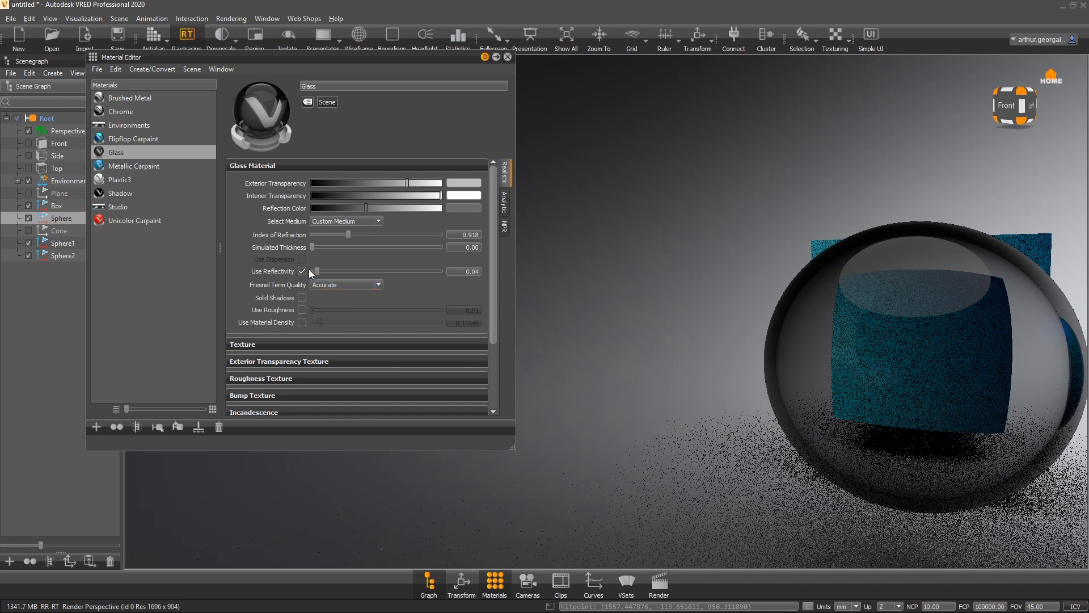
- Lower the Use Reflectivity value to about 0.0018 and inspect the glass sphere from another angle
drag(309, 270, 299, 271)
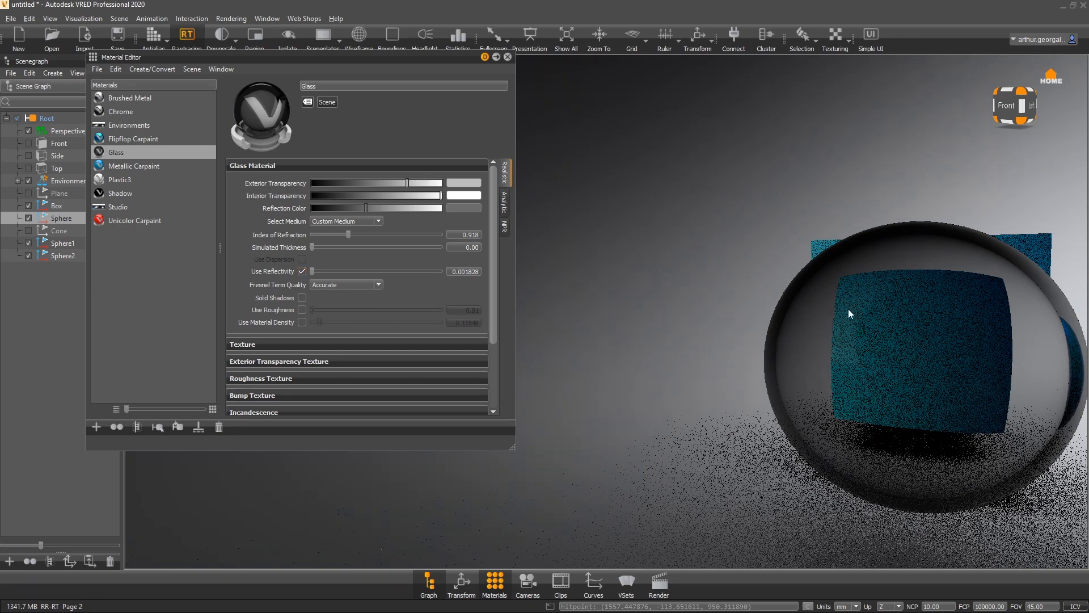
drag(849, 309, 778, 308)
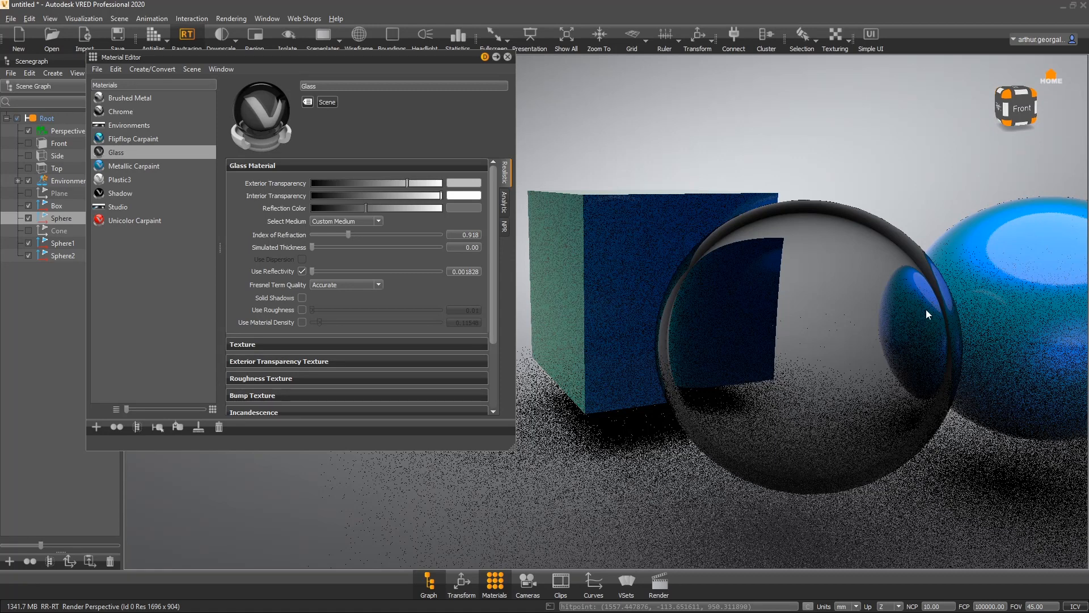
drag(989, 305, 808, 321)
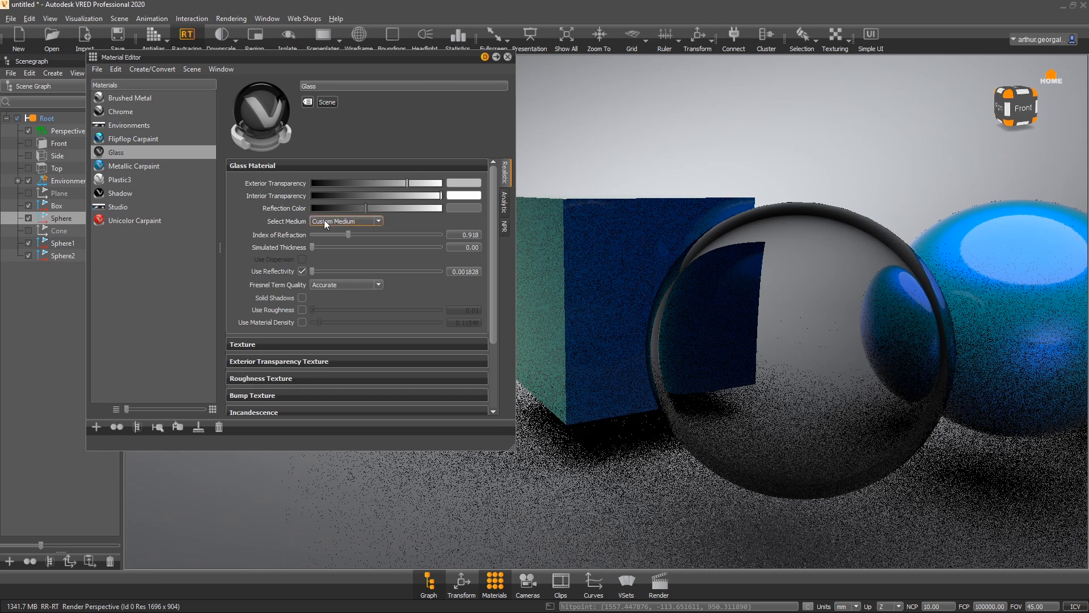
- Browse the glass material's texture and other collapsible settings sections
click(263, 345)
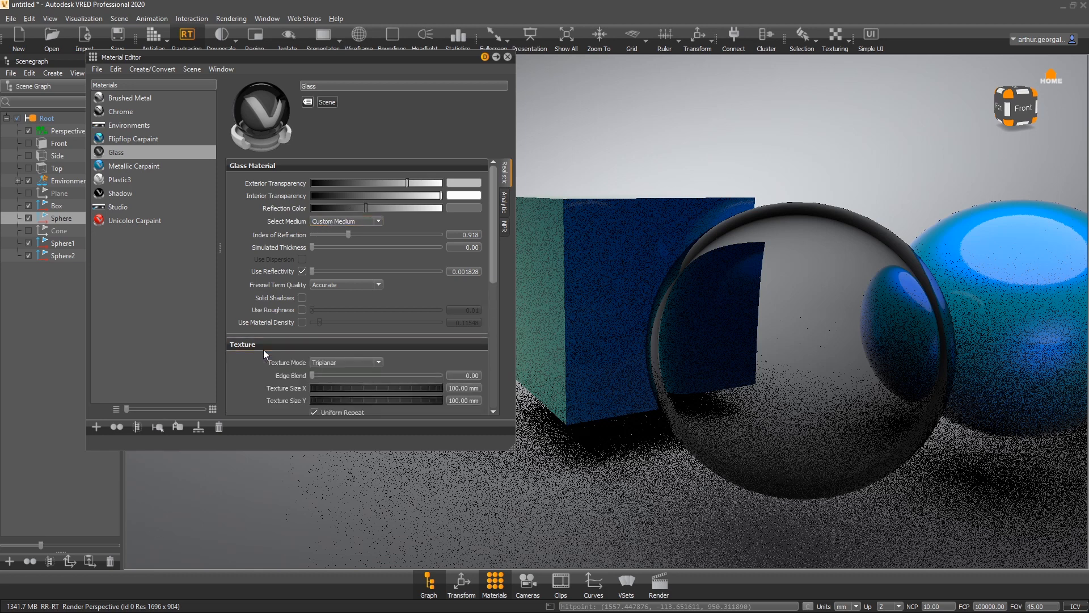
click(255, 345)
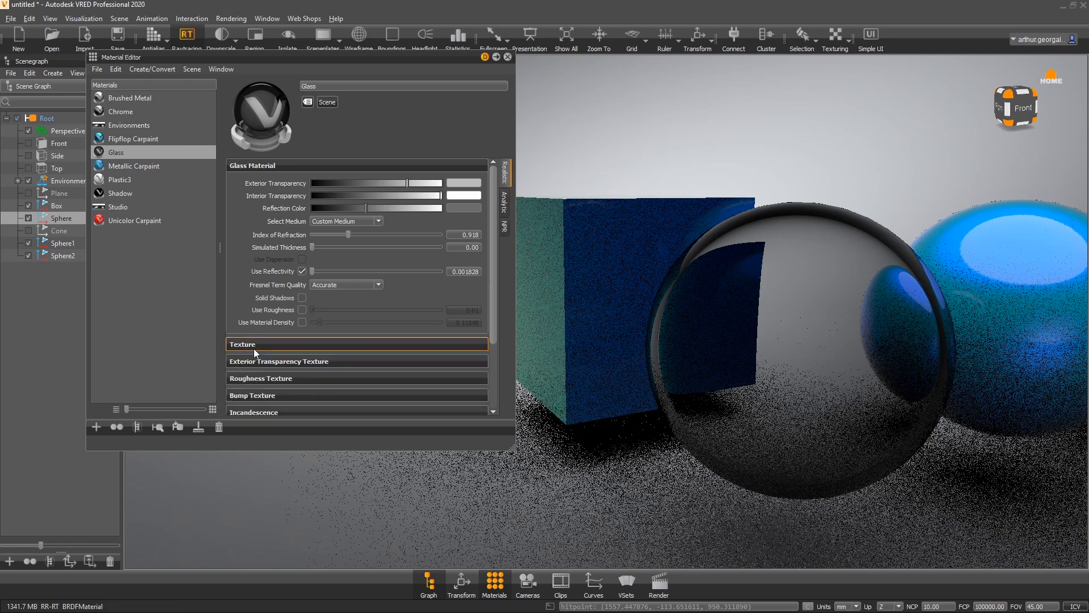
scroll(254, 348, down, 3)
scroll(278, 311, down, 1)
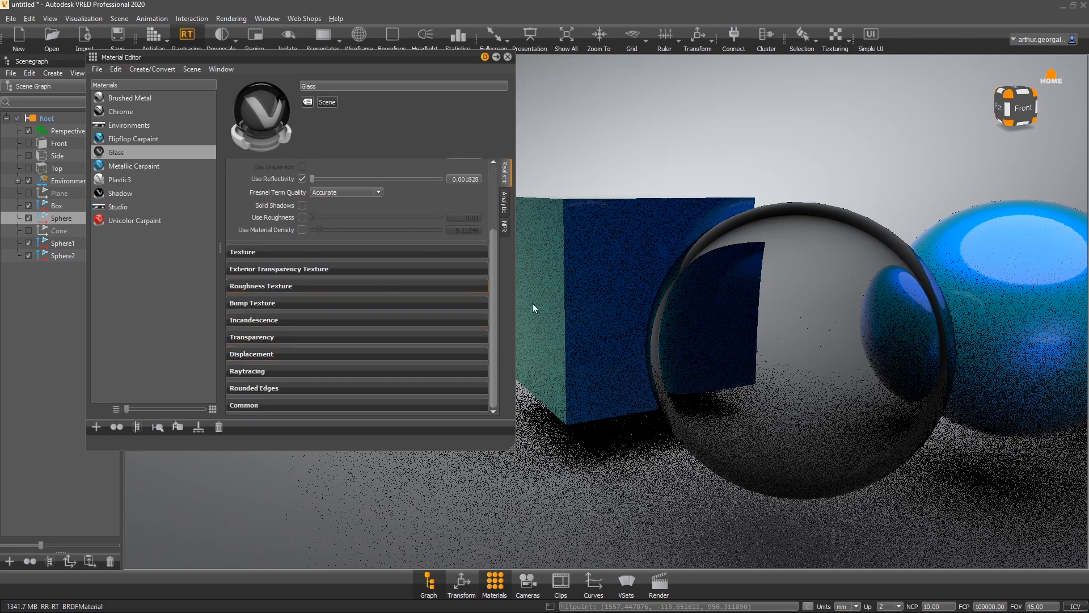
right_drag(802, 329, 825, 305)
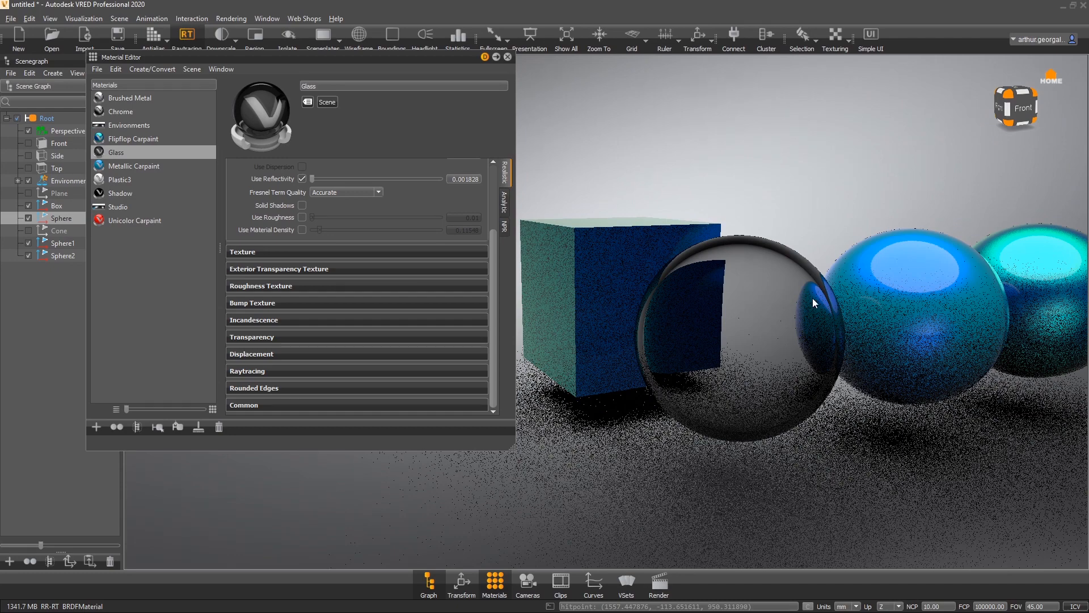
drag(812, 298, 514, 241)
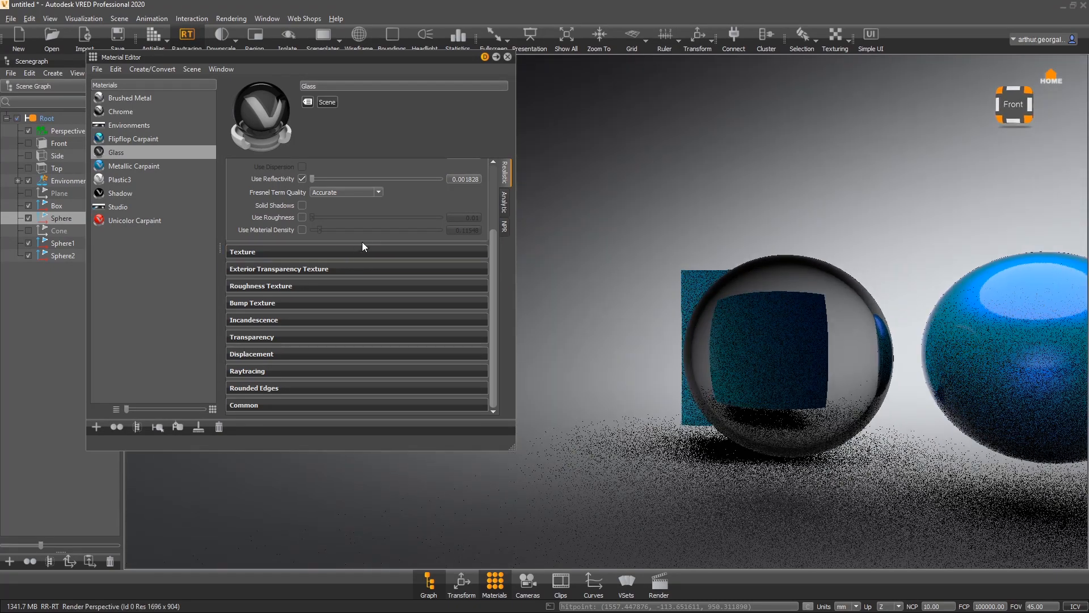
scroll(362, 241, up, 3)
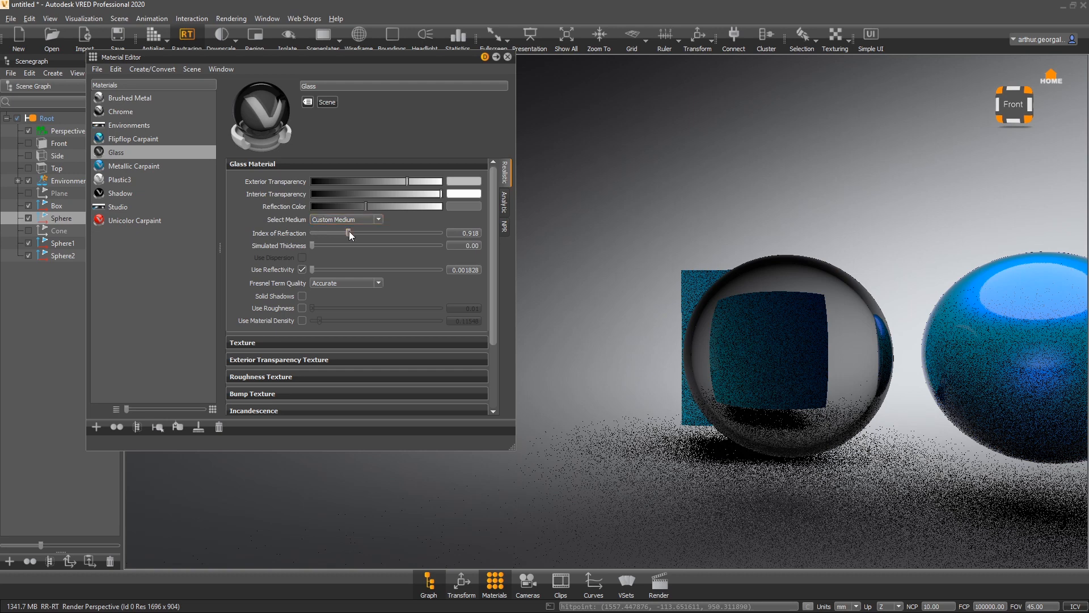
- Set the index of refraction to about 0.739 using its slider
drag(349, 231, 414, 223)
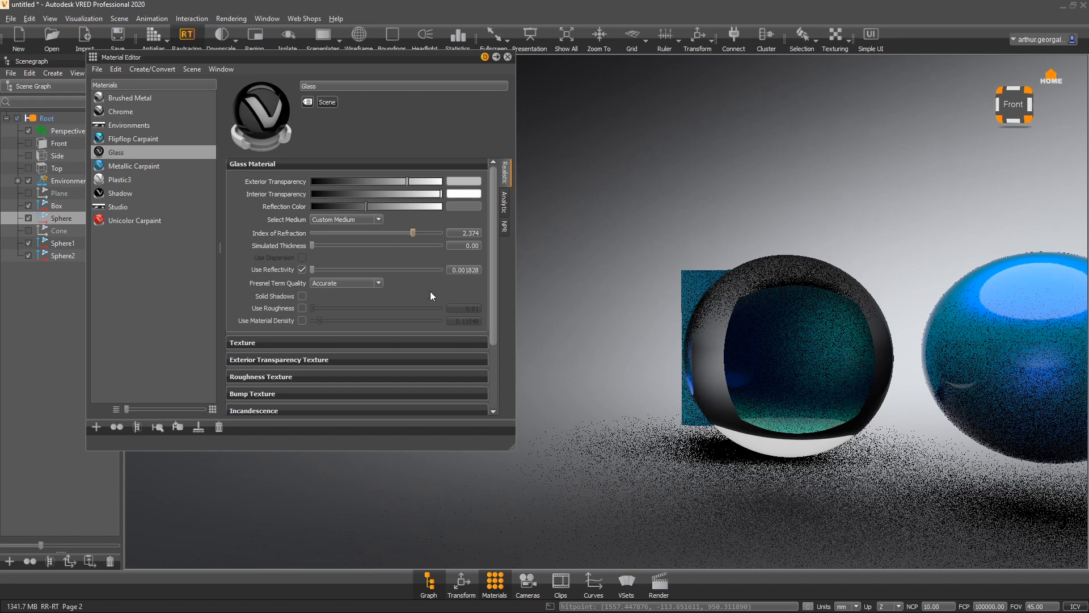
drag(413, 233, 345, 233)
drag(788, 346, 810, 323)
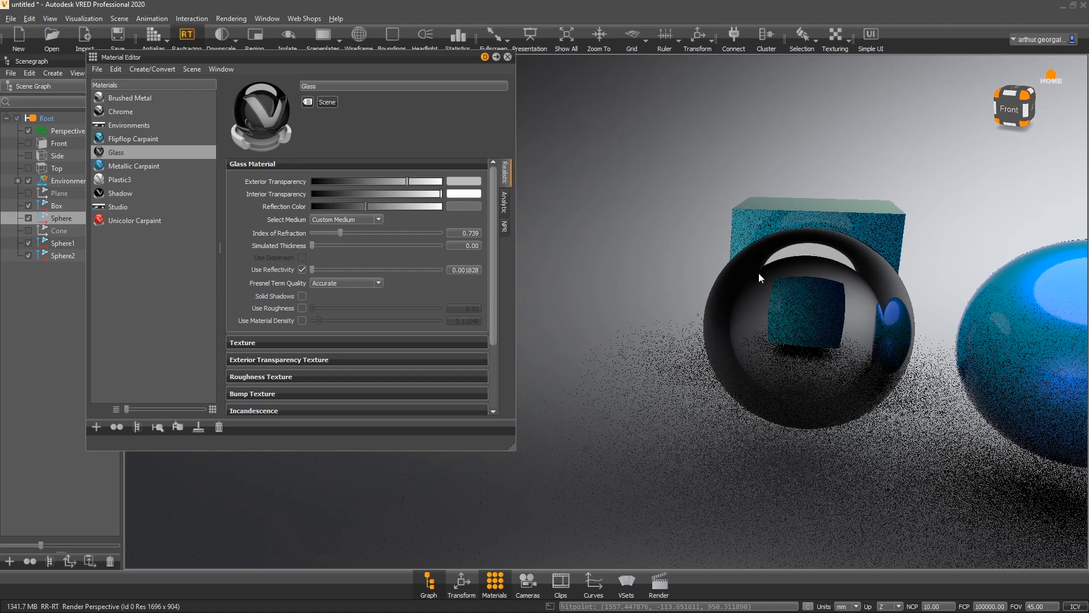
drag(758, 273, 774, 330)
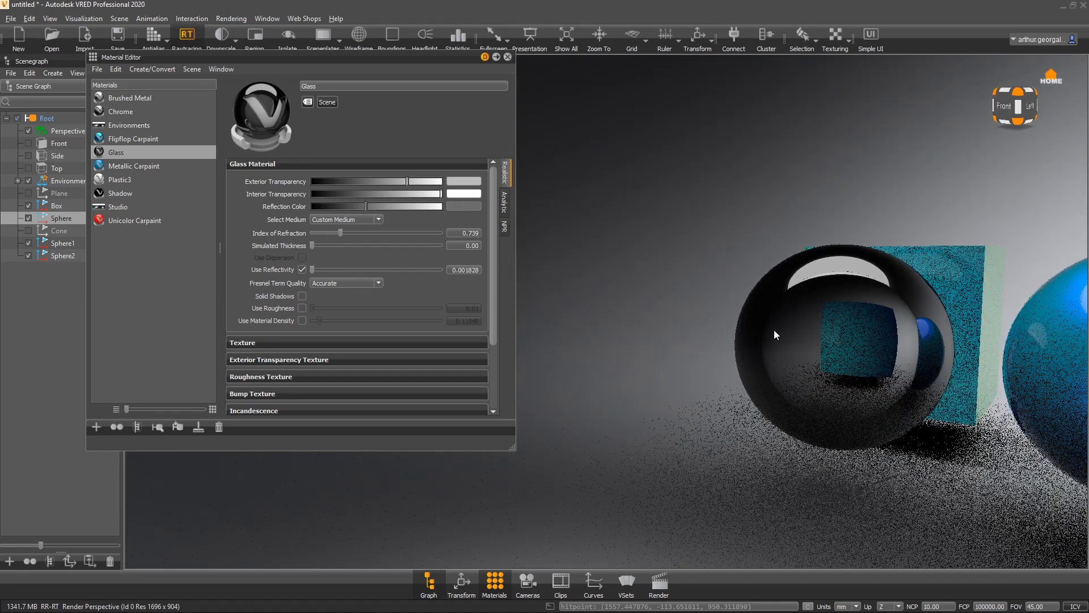
- Raise the exterior transparency and the reflection color to full white
drag(427, 181, 492, 182)
click(428, 206)
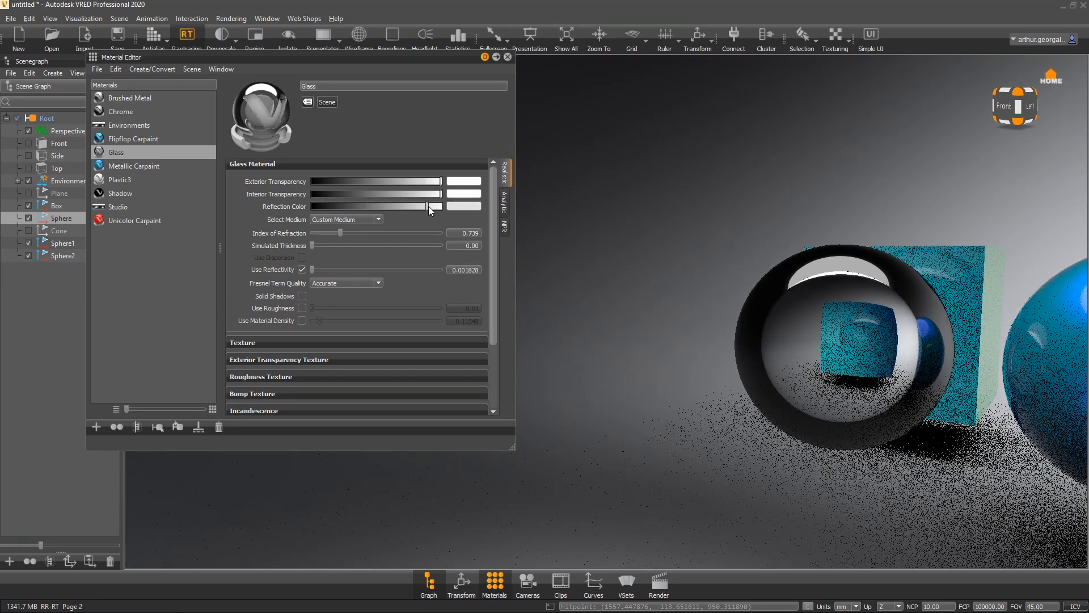
drag(428, 206, 442, 206)
drag(888, 271, 896, 318)
- Set the index of refraction to 1.1
click(464, 233)
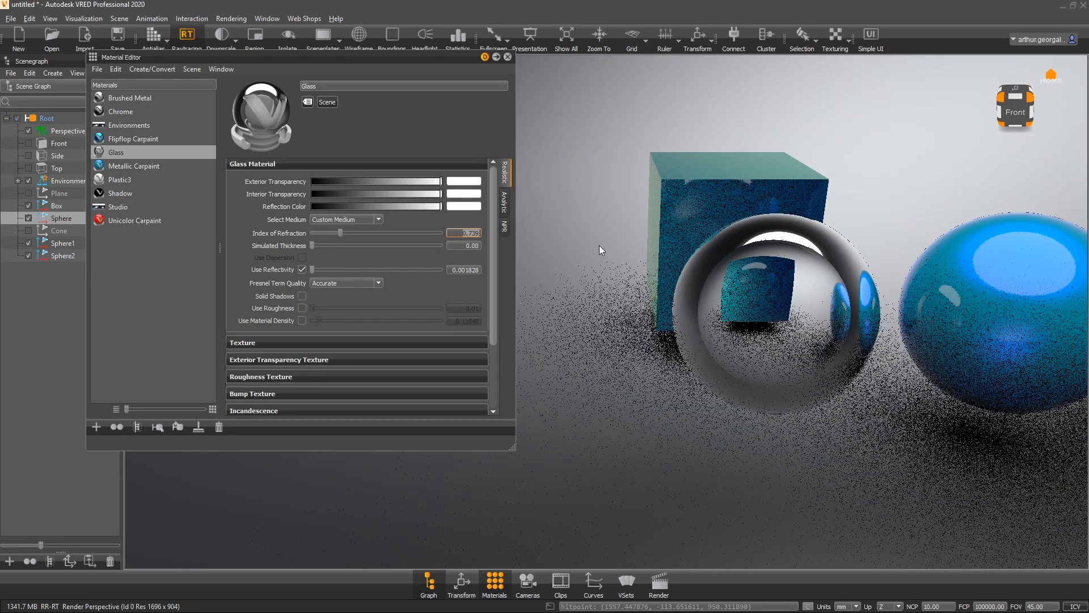
text(1.1)
key(Return)
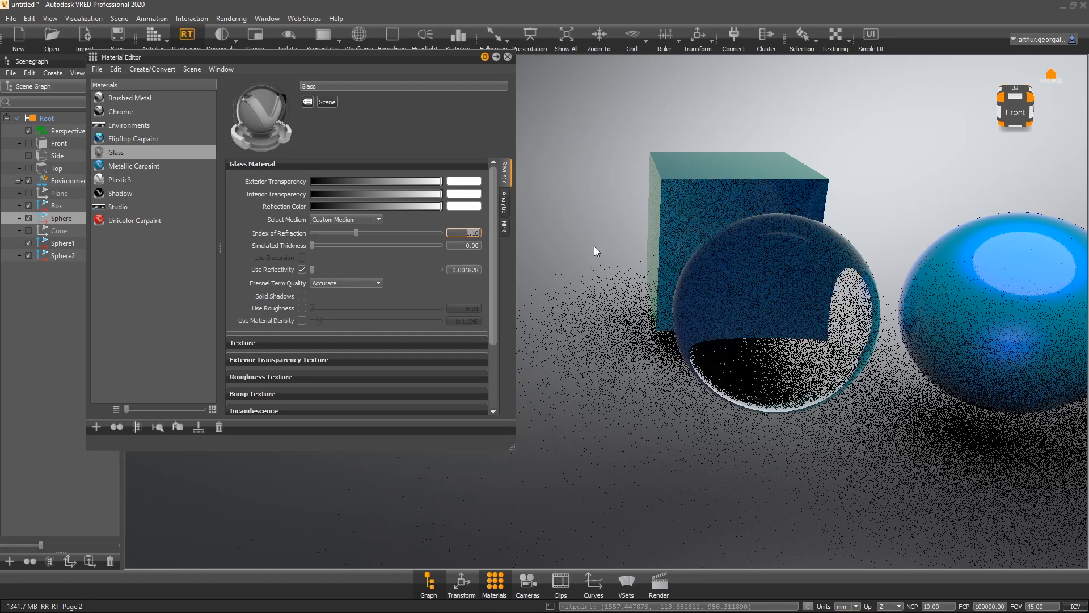
drag(618, 335, 816, 326)
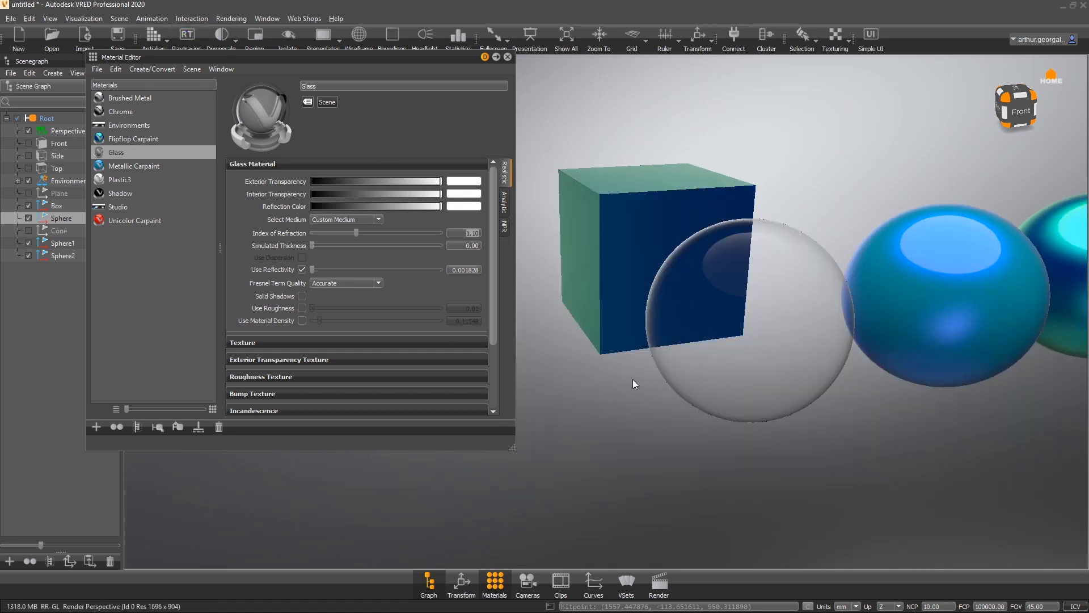
drag(632, 379, 420, 286)
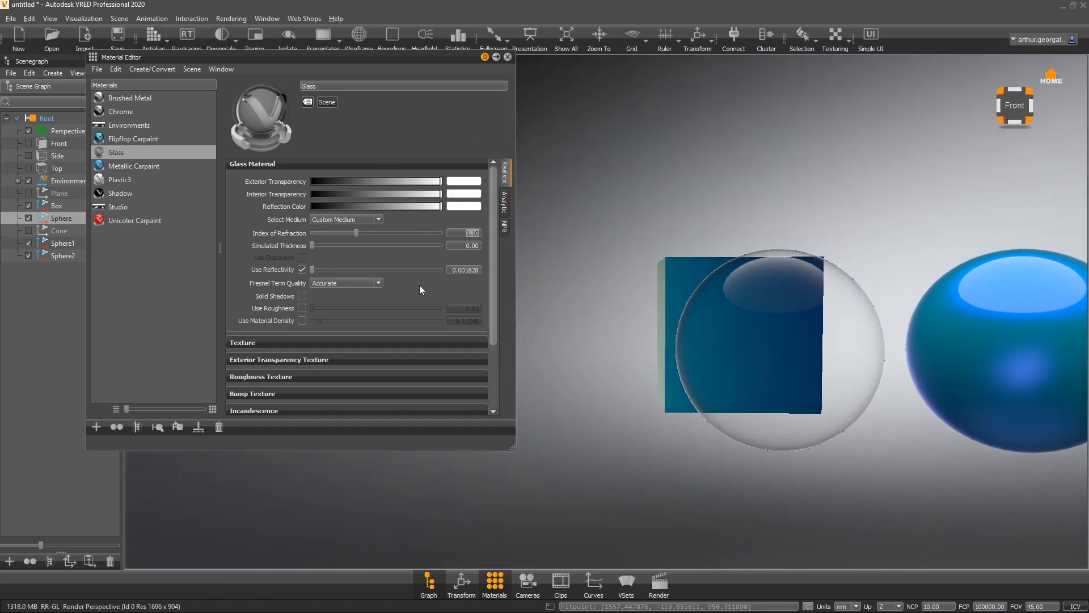
- Turn off Use Reflectivity on the glass material
click(301, 269)
drag(545, 289, 567, 312)
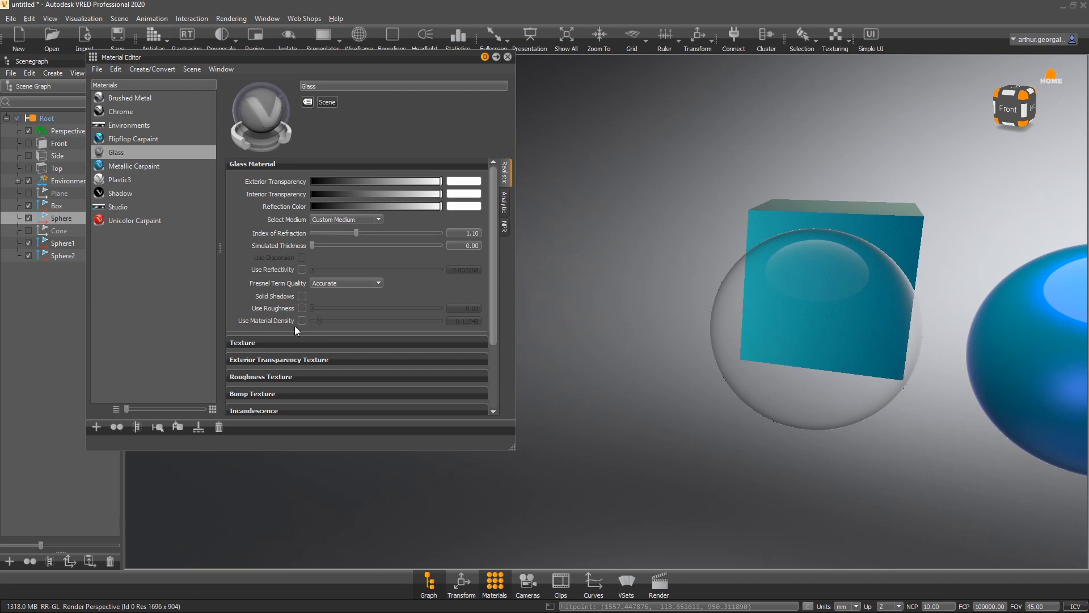
scroll(264, 325, down, 3)
drag(817, 350, 807, 288)
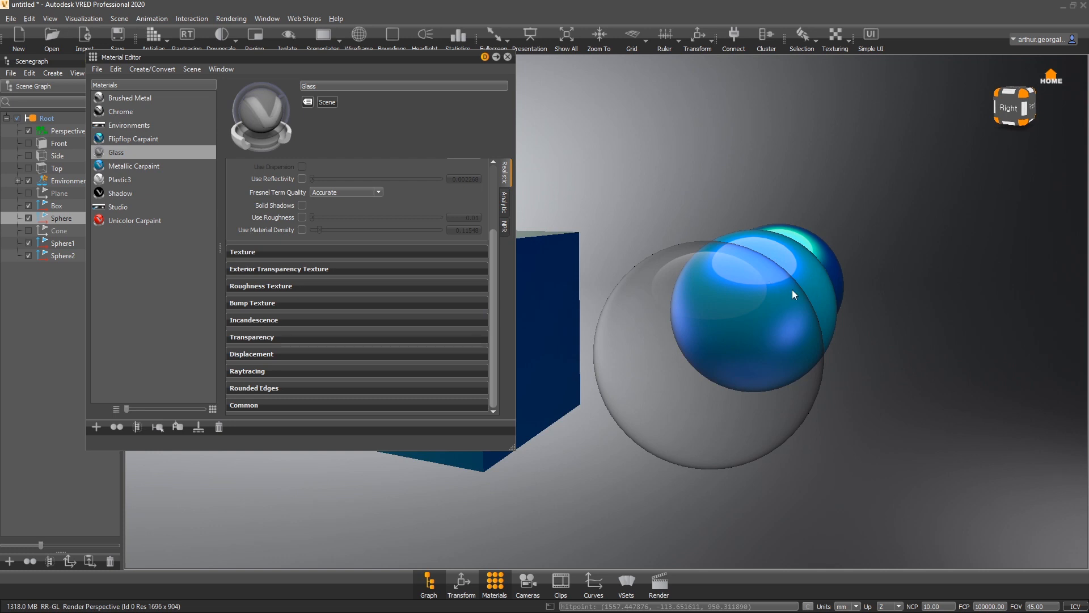
scroll(336, 220, up, 5)
- Change the exterior transparency color to pure red
click(464, 181)
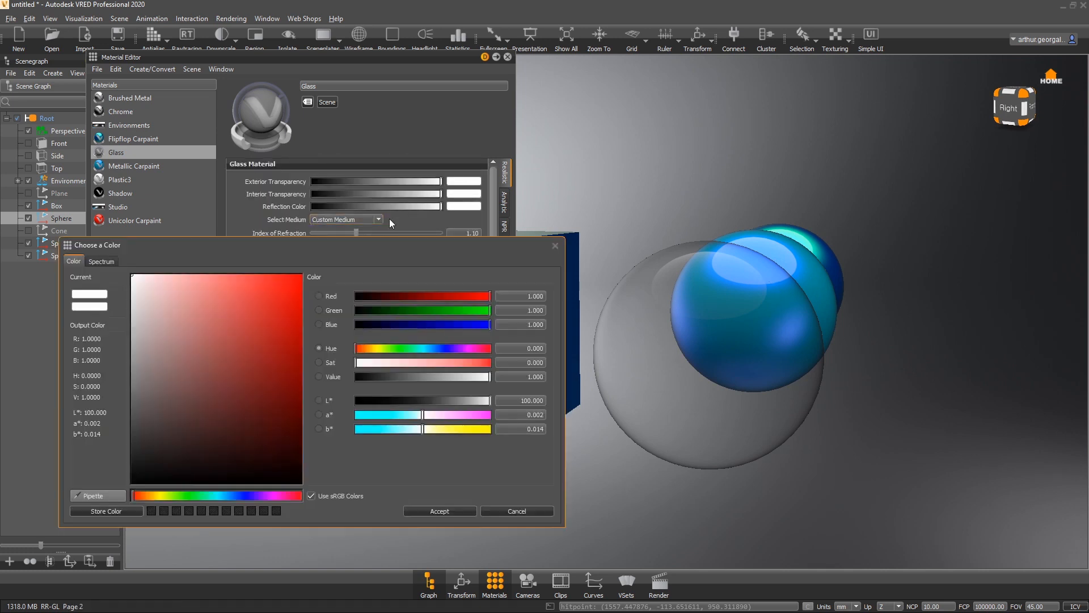
mouse_move(297, 291)
mouse_down()
mouse_move(354, 267)
mouse_move(229, 283)
mouse_move(227, 311)
mouse_move(212, 295)
mouse_move(274, 342)
mouse_move(301, 410)
mouse_move(366, 249)
mouse_up()
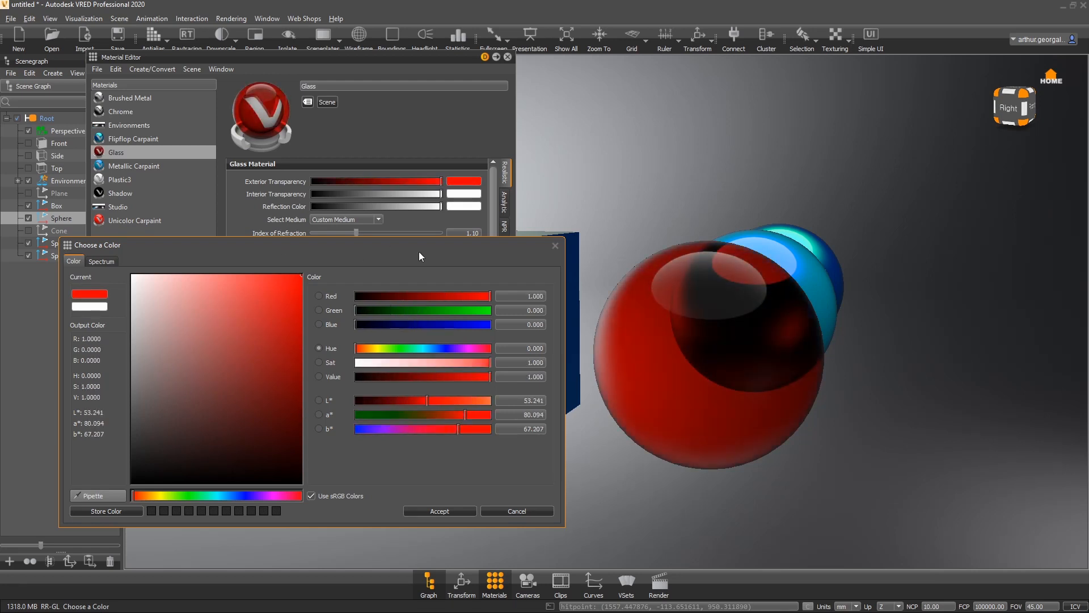
click(439, 511)
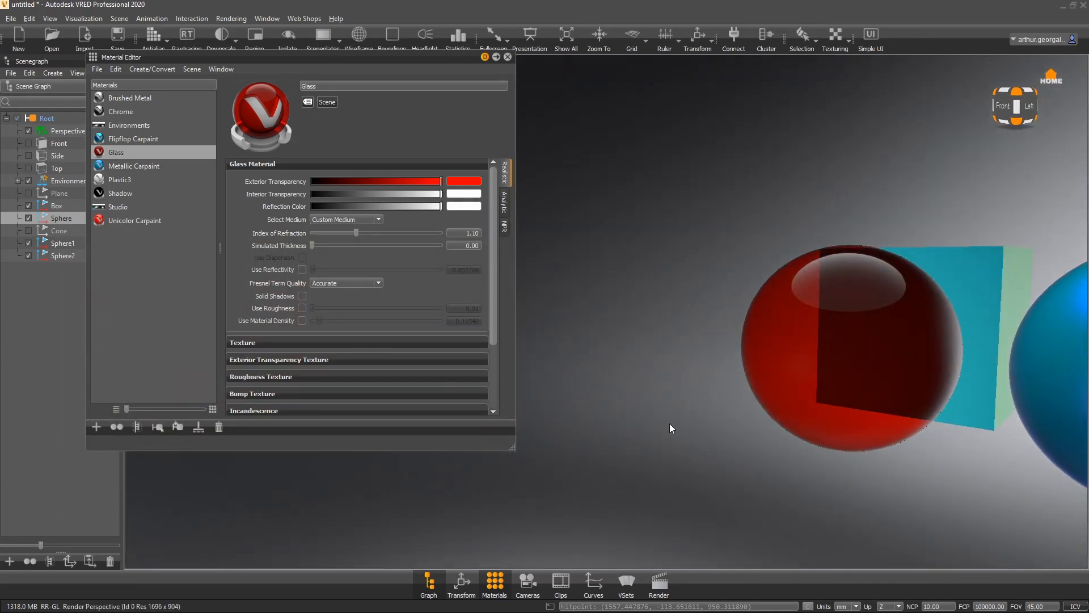
- Try Methanol, Water (19°C), Diamond (Carbon) and Acrylic glass as the glass material's medium
click(350, 221)
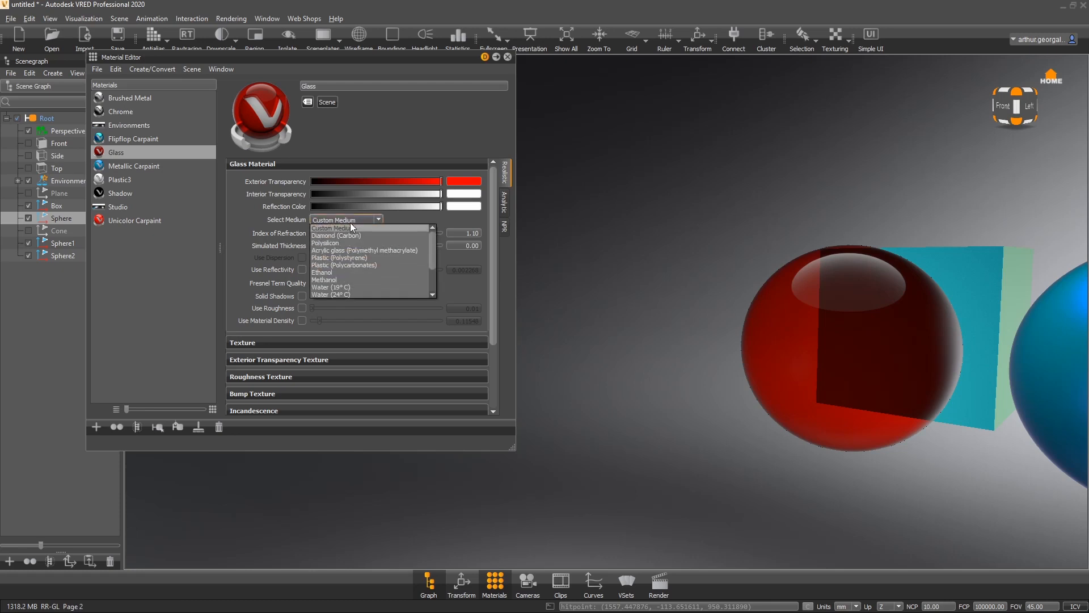
click(321, 281)
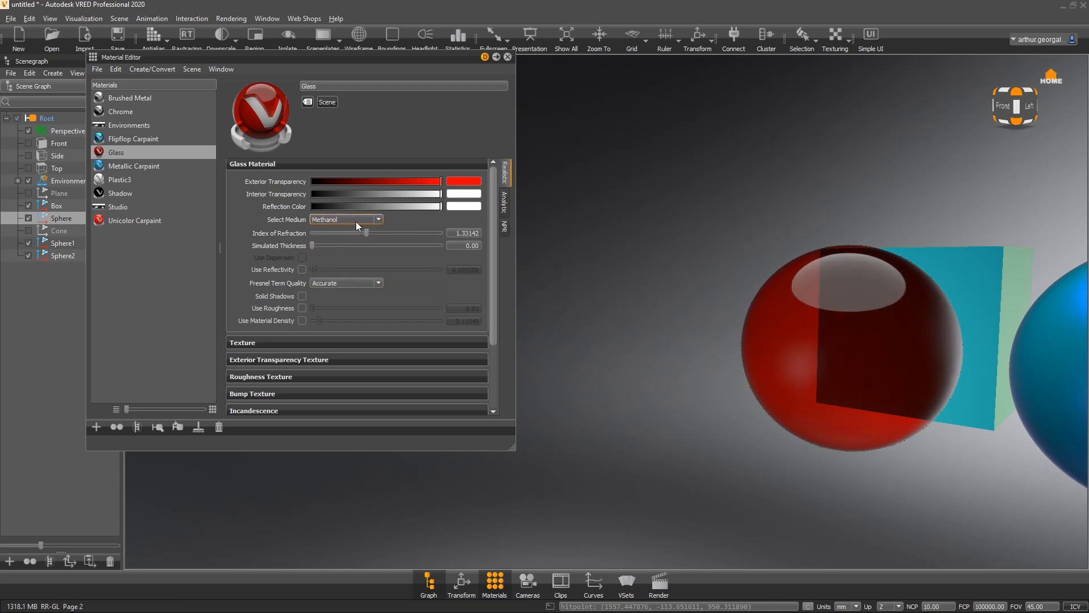
click(356, 222)
click(328, 288)
click(334, 220)
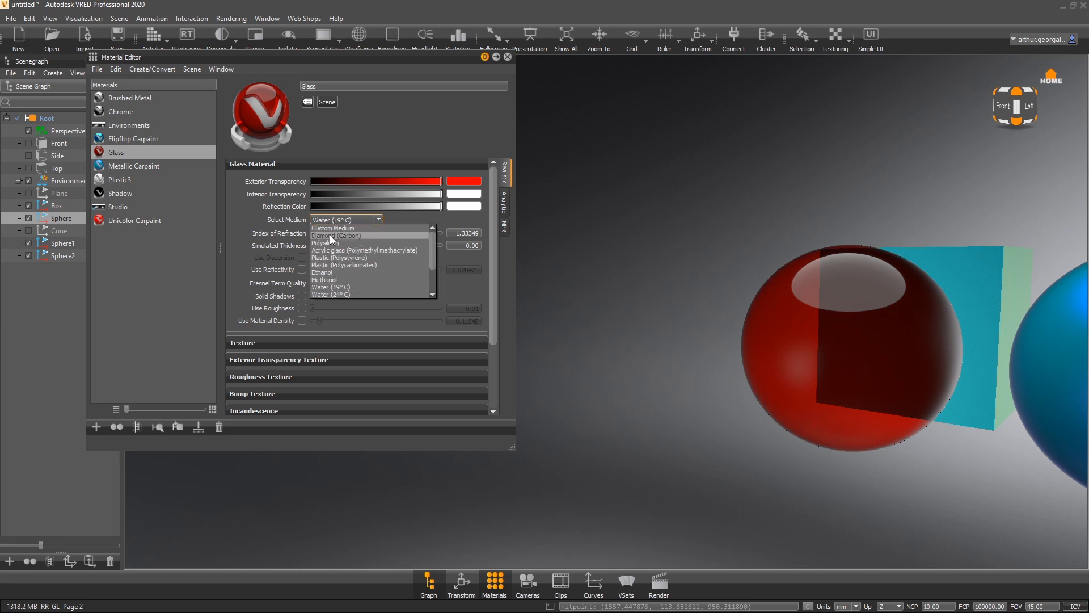
click(332, 236)
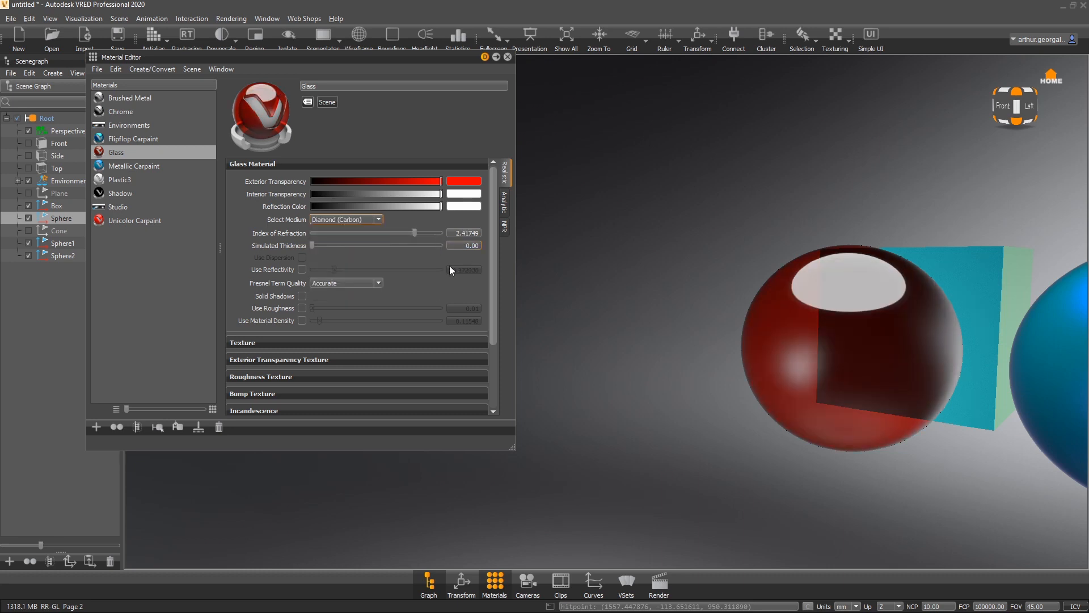
click(321, 221)
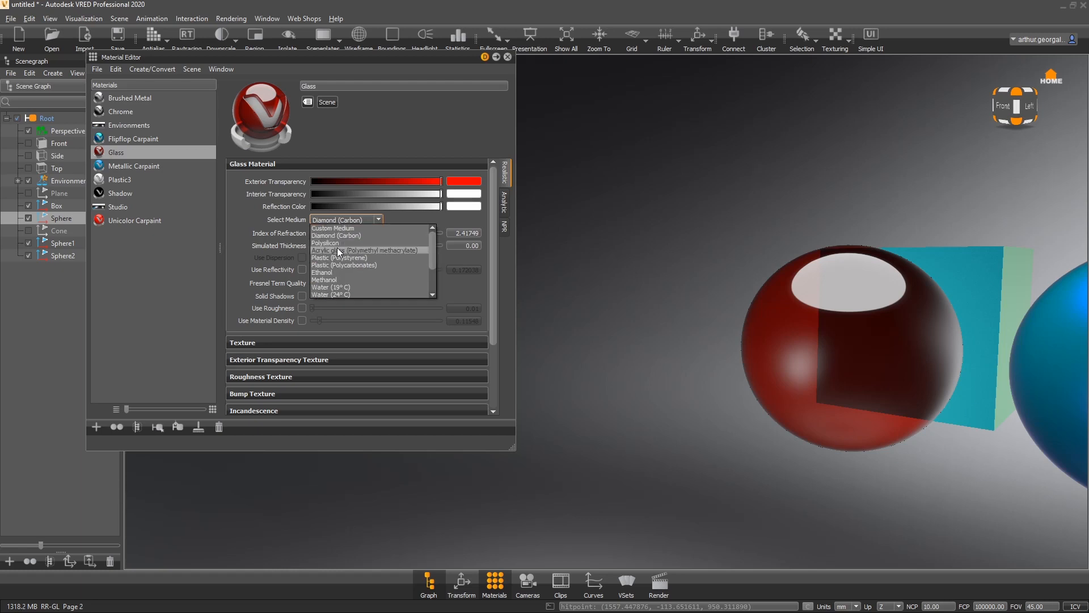
click(337, 249)
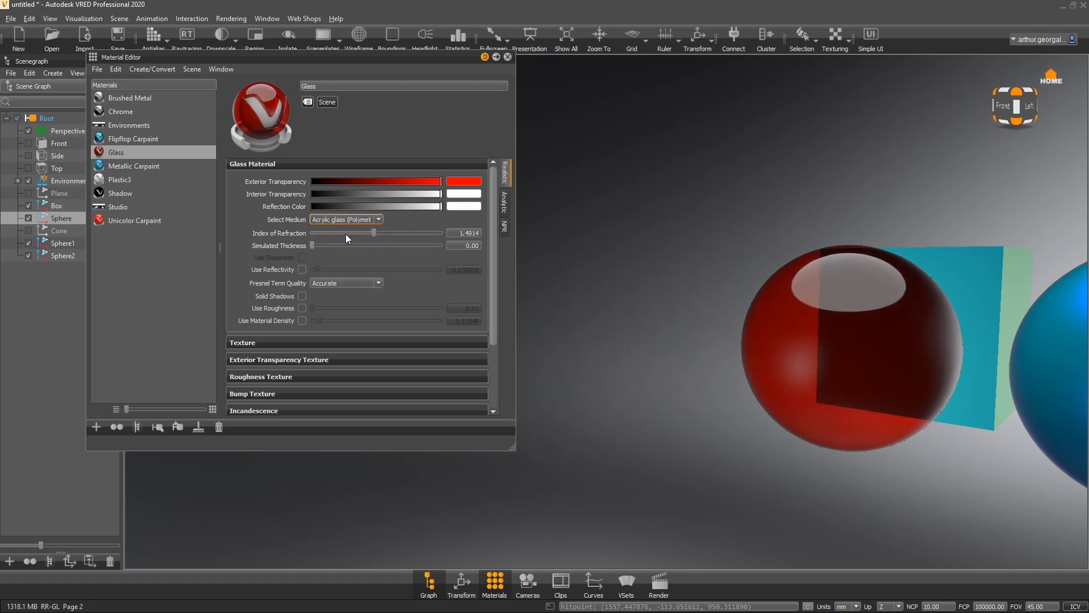
- Browse the list of predefined media and choose Water (19°C) for the glass
click(333, 217)
scroll(357, 273, down, 2)
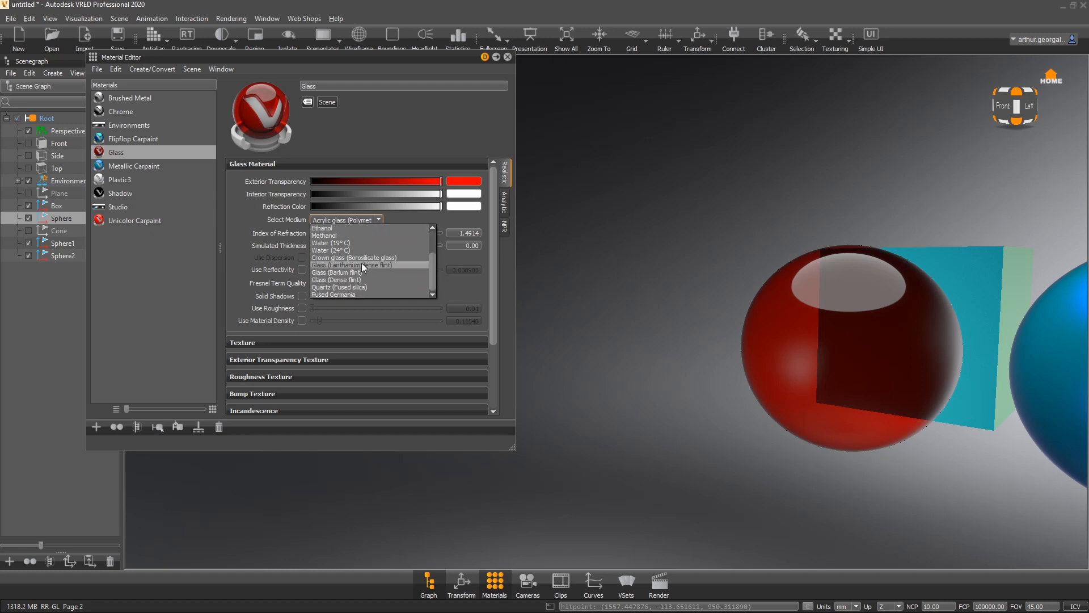
scroll(370, 255, up, 2)
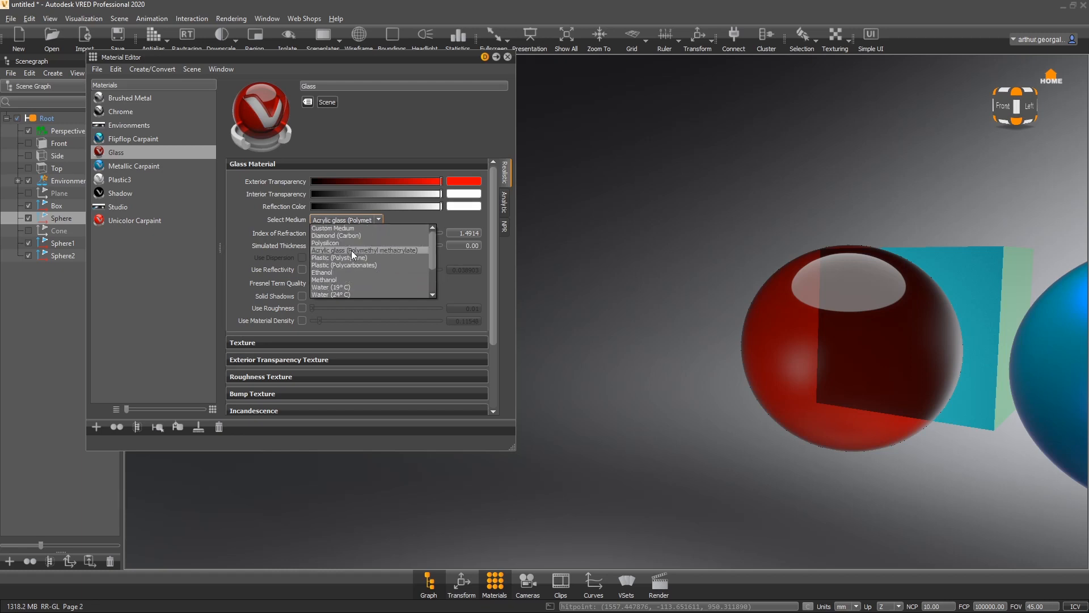
scroll(376, 257, down, 2)
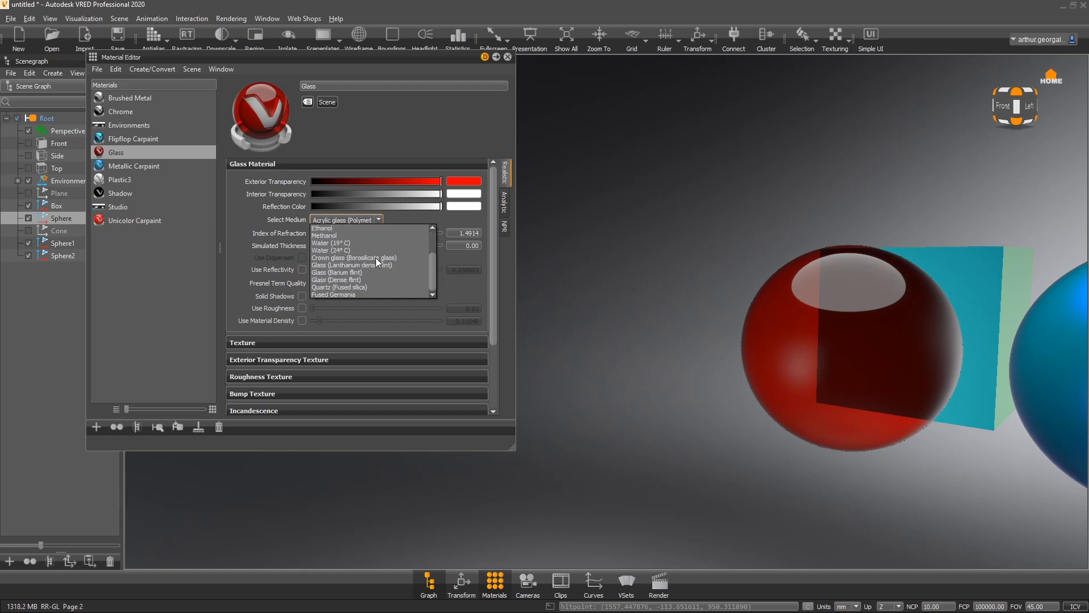
scroll(375, 257, up, 2)
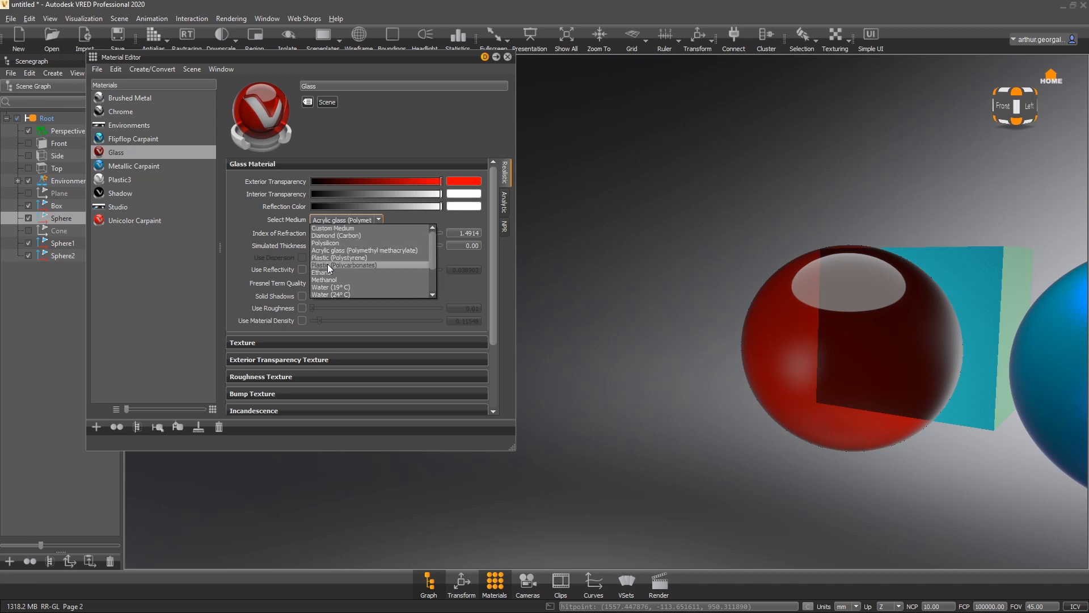
click(356, 287)
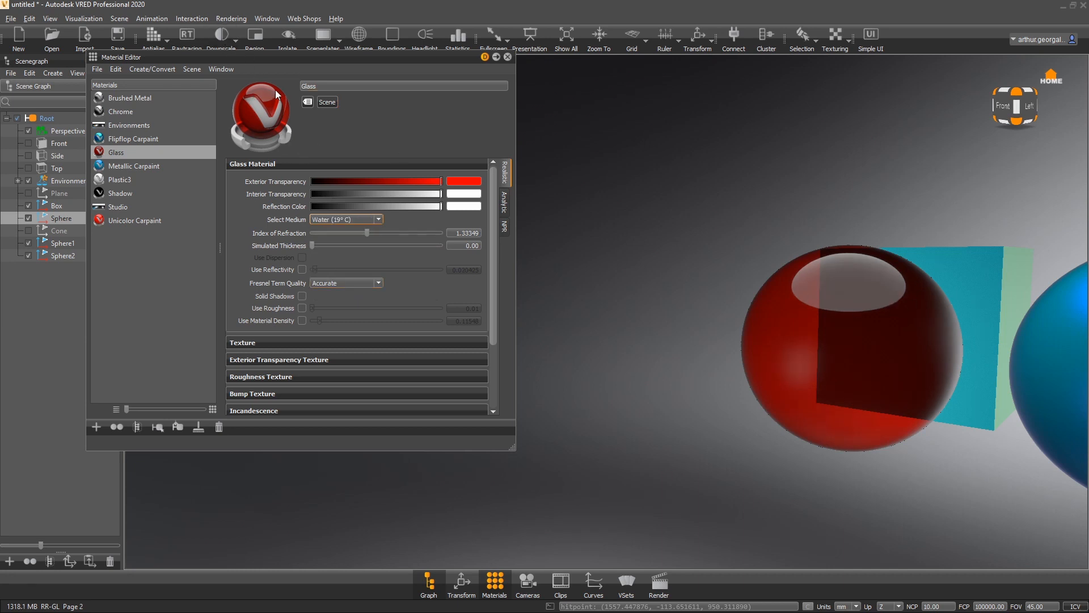
- Set the glass medium to Plastic (Polystyrene) and return the exterior transparency to white
click(363, 220)
click(356, 259)
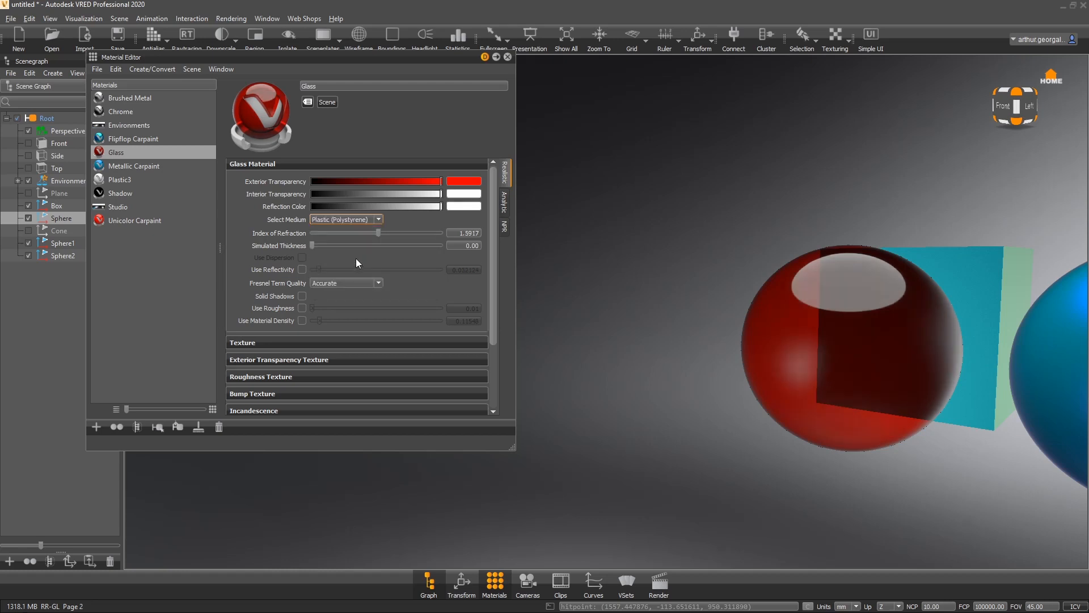
drag(539, 206, 499, 237)
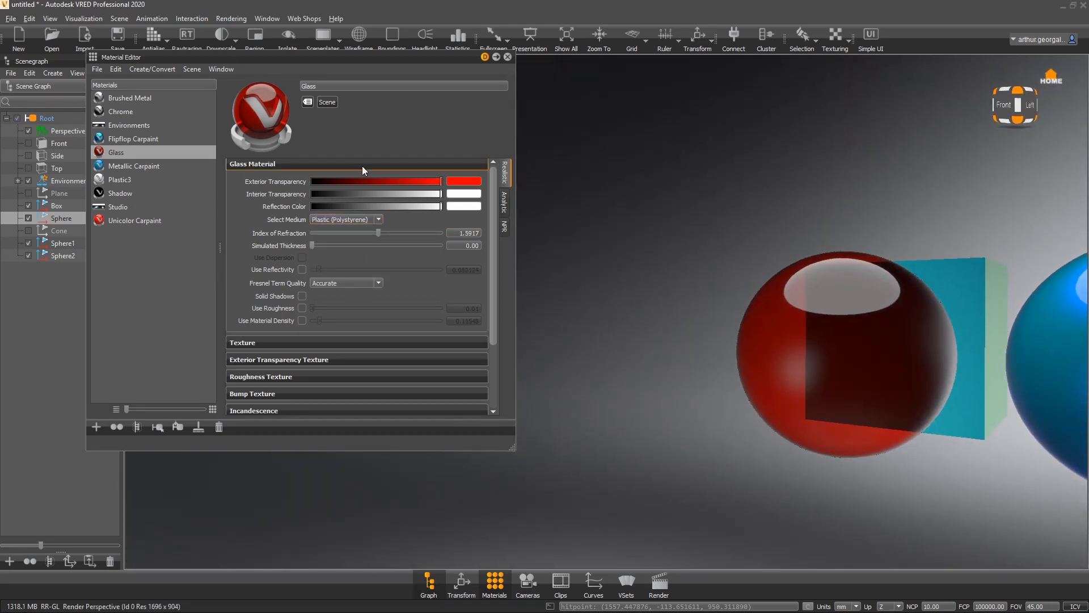
drag(430, 180, 632, 221)
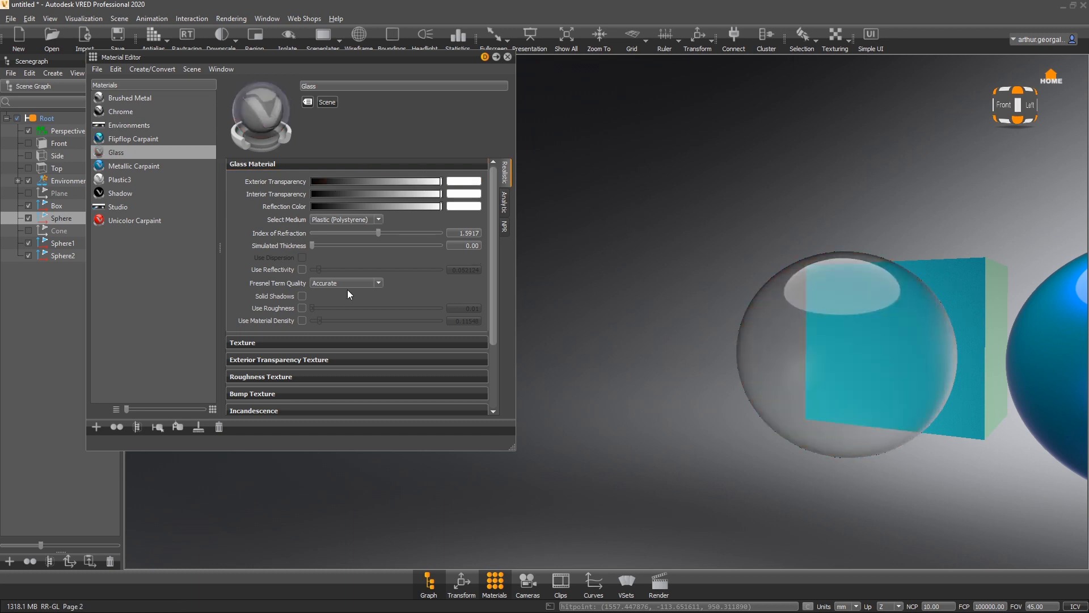
- Create a new Tire material in the material list
click(168, 253)
right_click(165, 252)
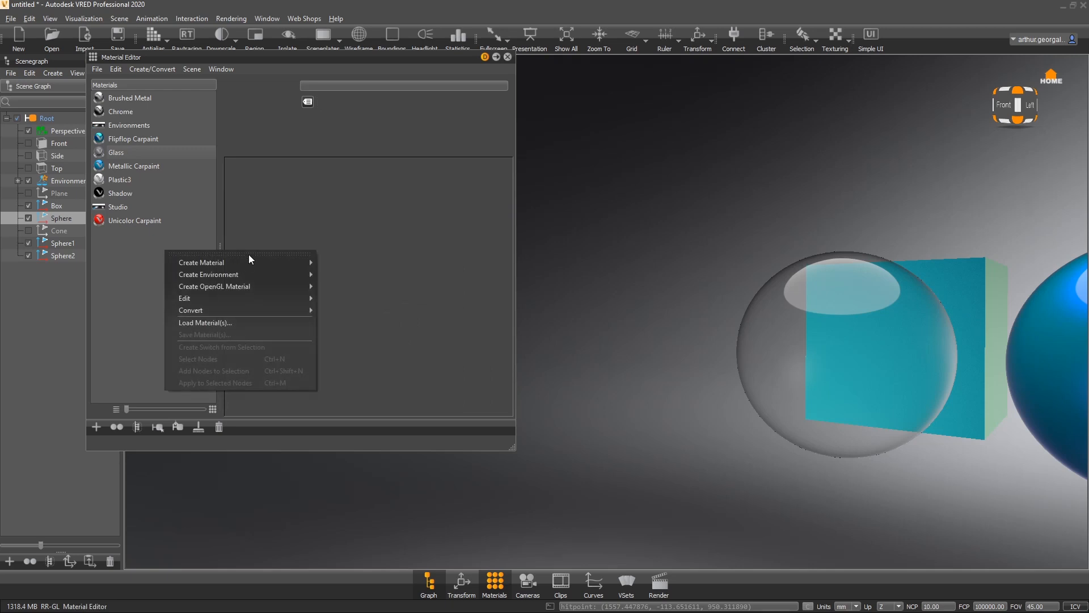
mouse_move(261, 263)
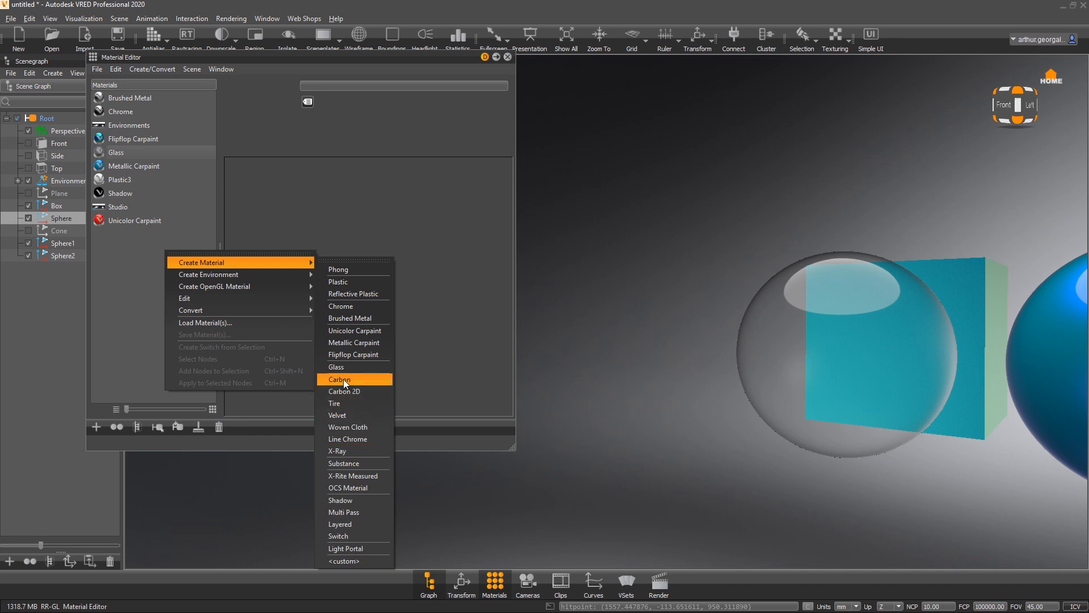
click(335, 402)
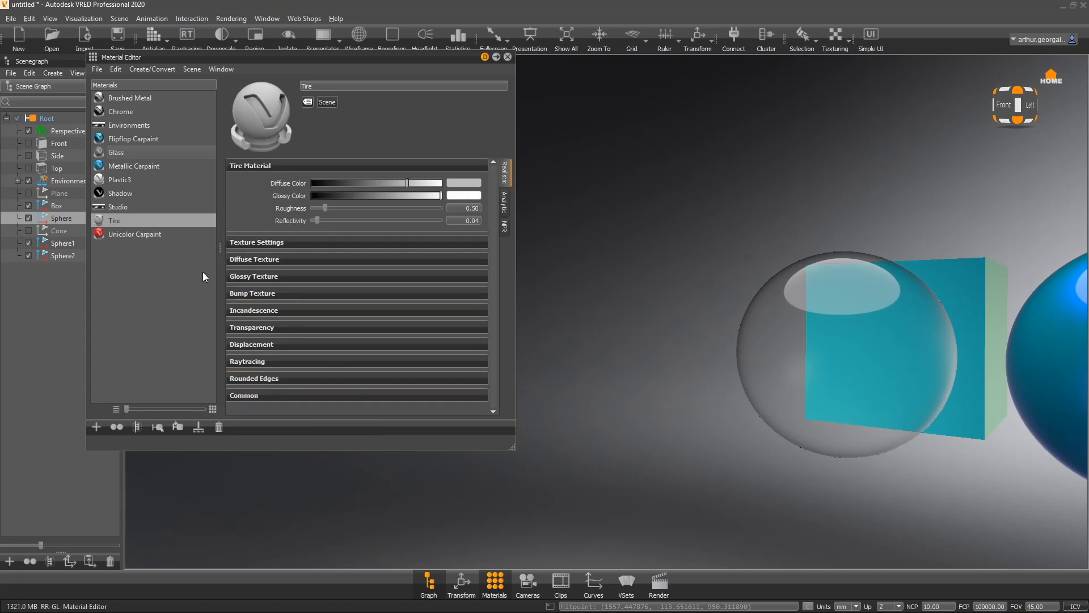
- Assign the Tire material to the sphere and darken its diffuse color to black
mouse_move(388, 183)
mouse_down()
mouse_move(351, 183)
mouse_move(370, 182)
mouse_up()
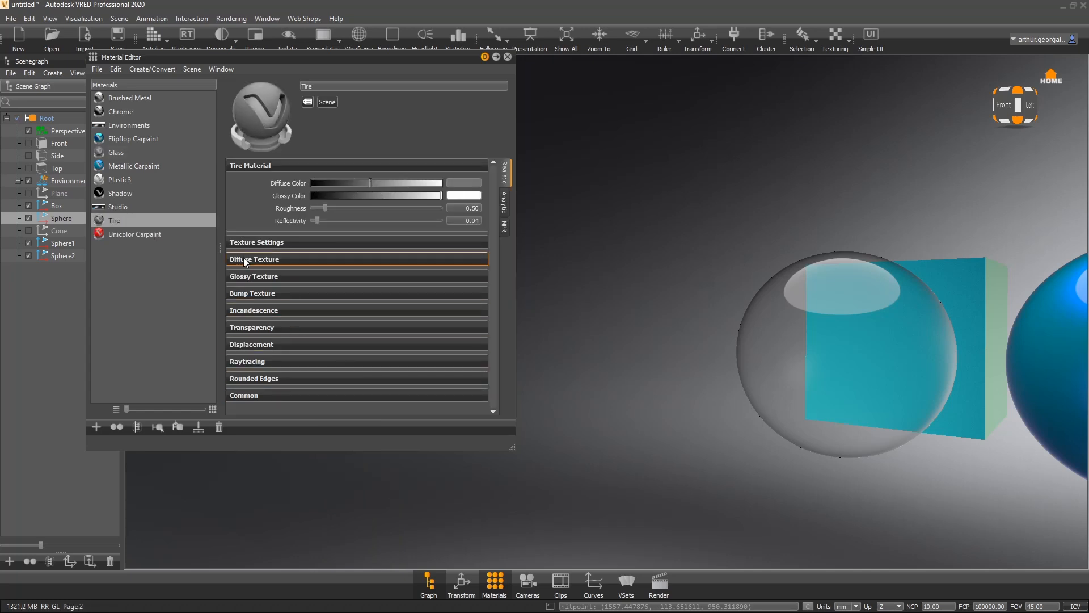
drag(120, 221, 836, 322)
drag(359, 182, 316, 214)
drag(805, 212, 738, 287)
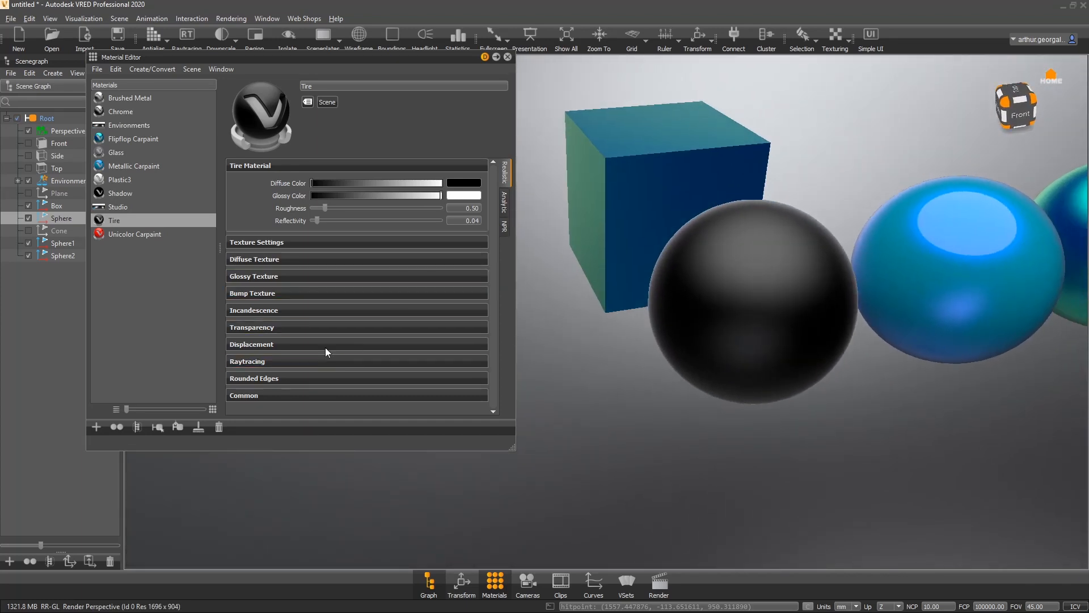
- Enable Use Markings and Use Profile in the tire's bump texture, raising bump intensity to about 6.04 and parallax intensity
click(253, 292)
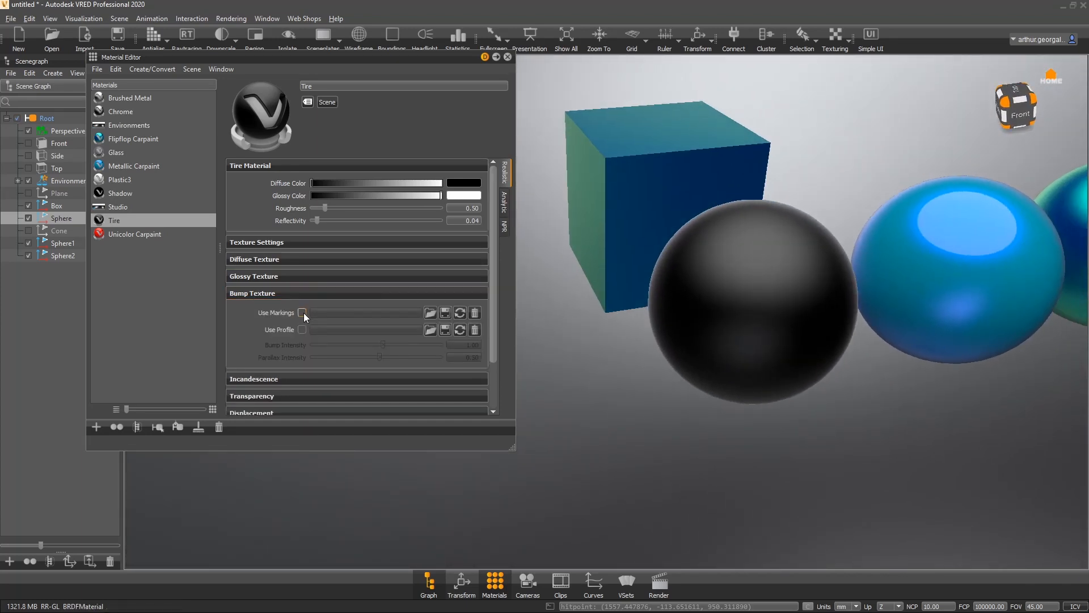
click(302, 312)
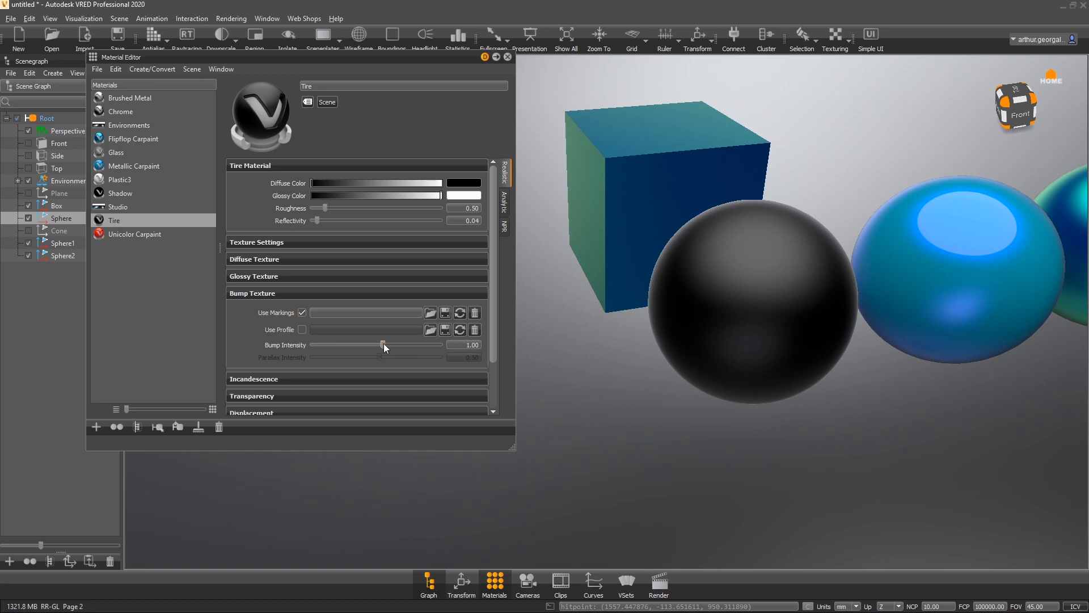
drag(384, 345, 417, 346)
click(302, 330)
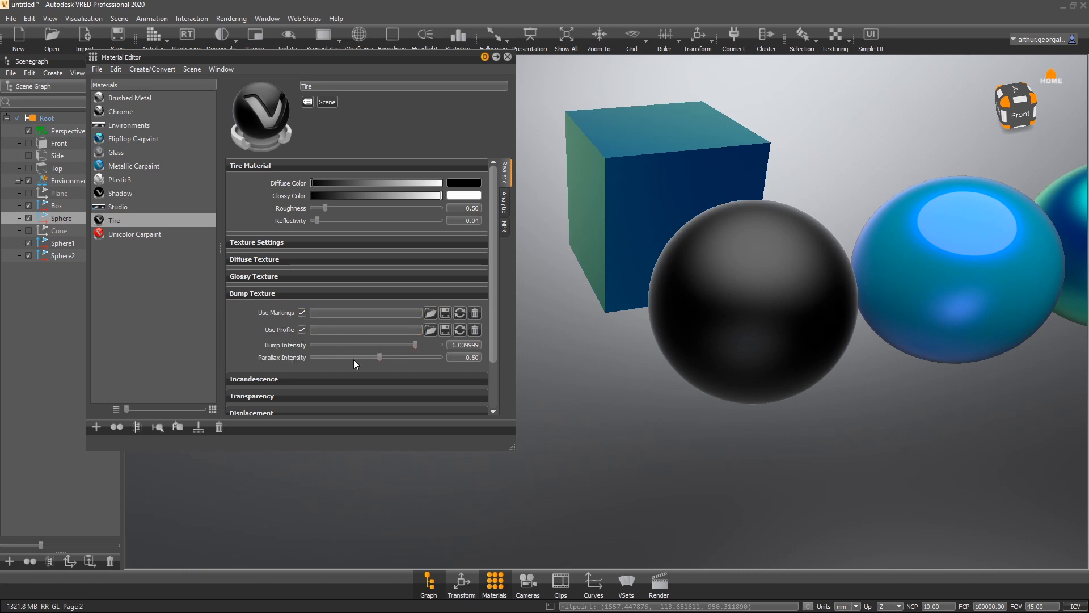
drag(379, 357, 412, 357)
- Create a new Carbon material in the material list
right_click(144, 300)
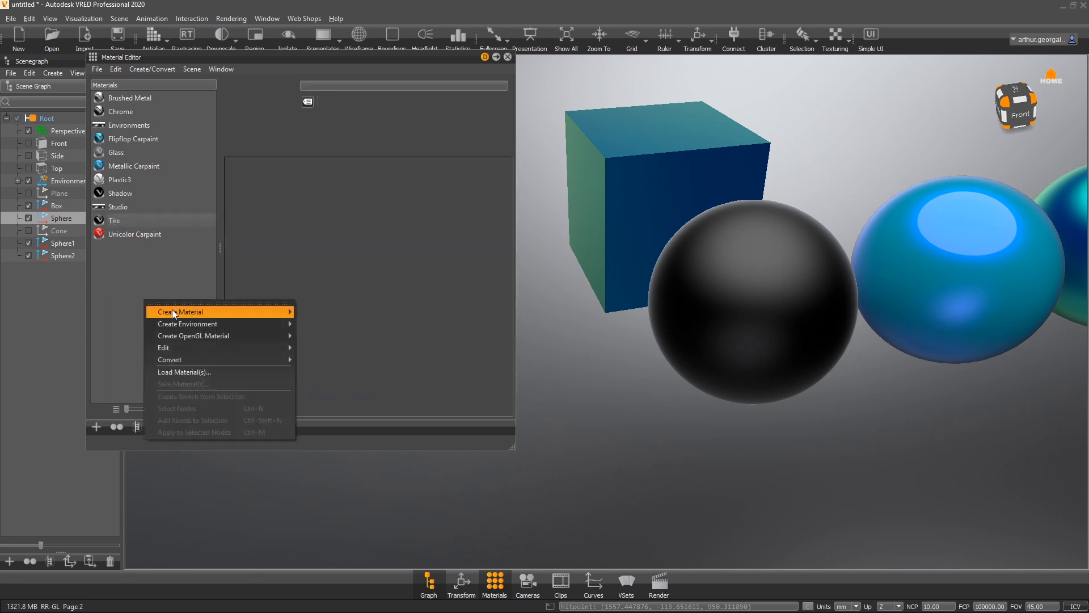
mouse_move(272, 340)
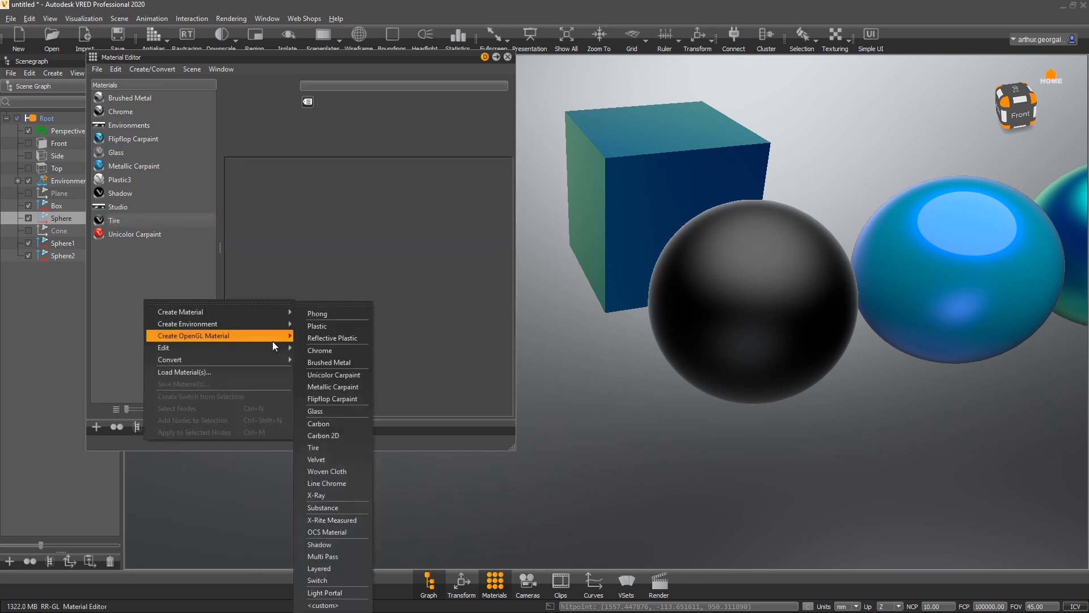
click(328, 422)
- Assign the Carbon material to the tire-covered sphere
drag(119, 112, 698, 312)
drag(791, 185, 839, 148)
right_drag(765, 233, 732, 397)
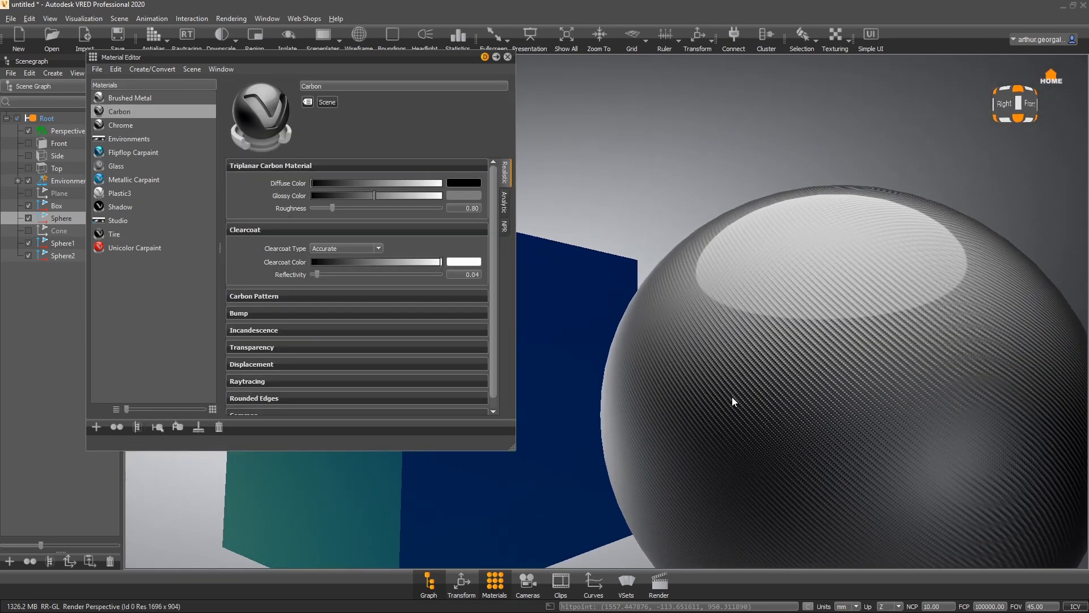
middle_drag(730, 363, 678, 169)
drag(870, 308, 919, 343)
right_drag(787, 249, 704, 328)
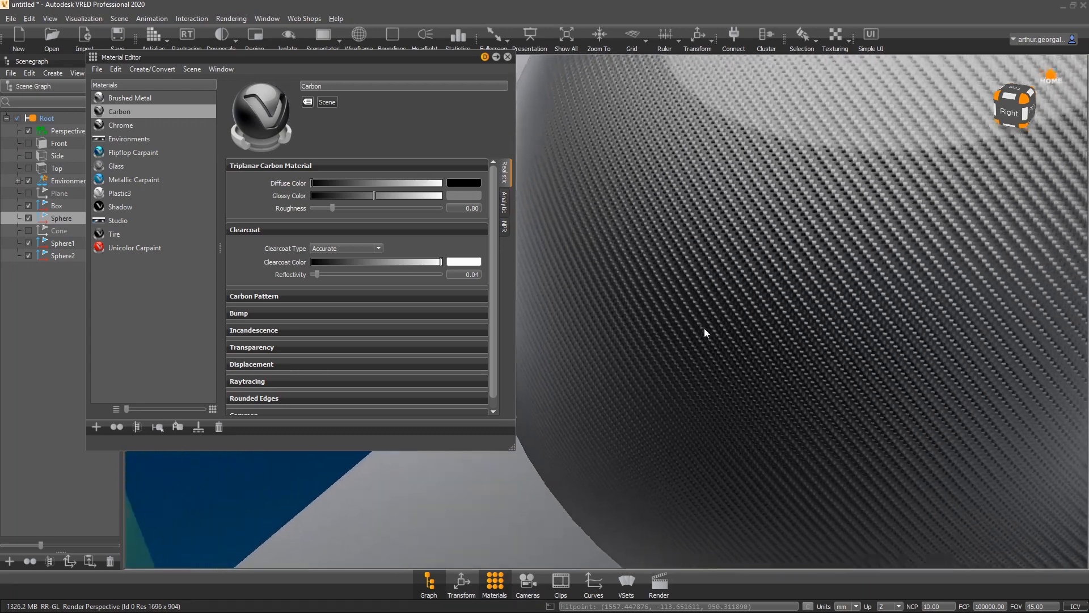
- Increase the carbon pattern size to about 5.3
click(263, 294)
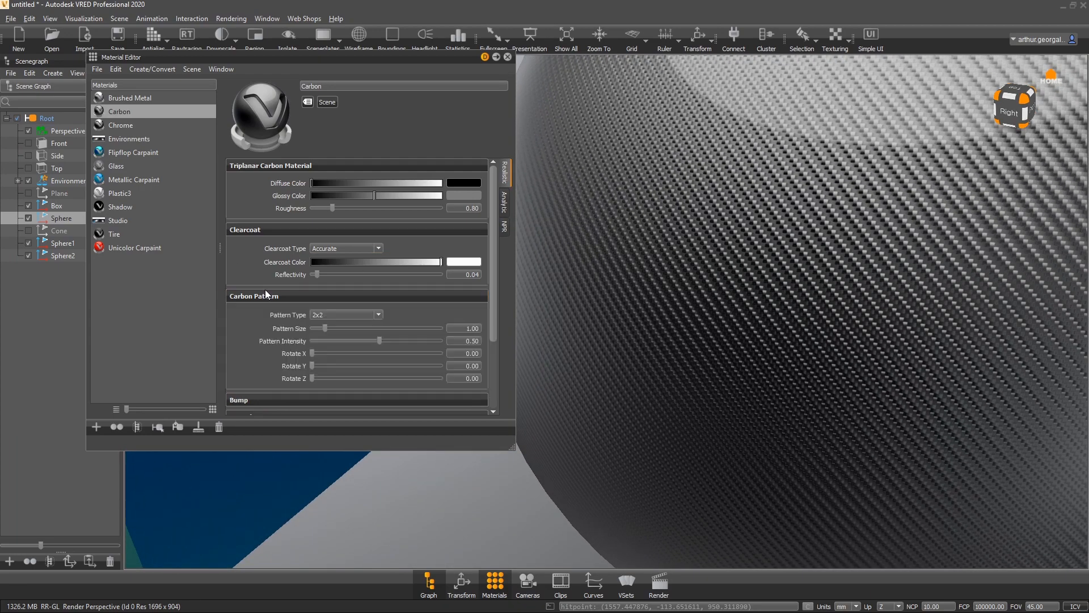
drag(325, 328, 379, 331)
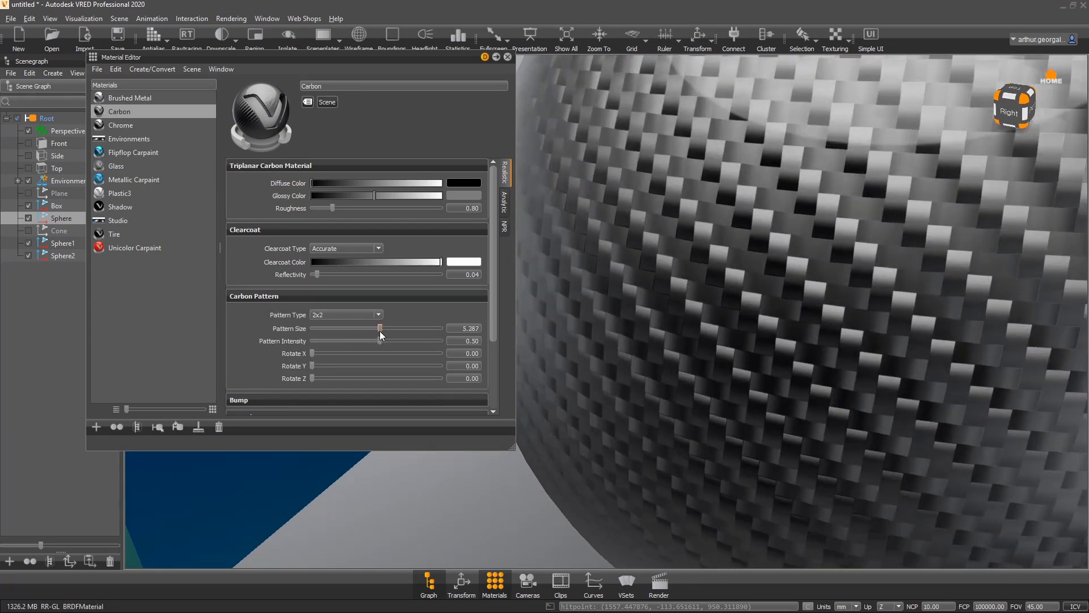
right_drag(722, 368, 755, 206)
drag(775, 262, 678, 300)
middle_drag(677, 301, 789, 340)
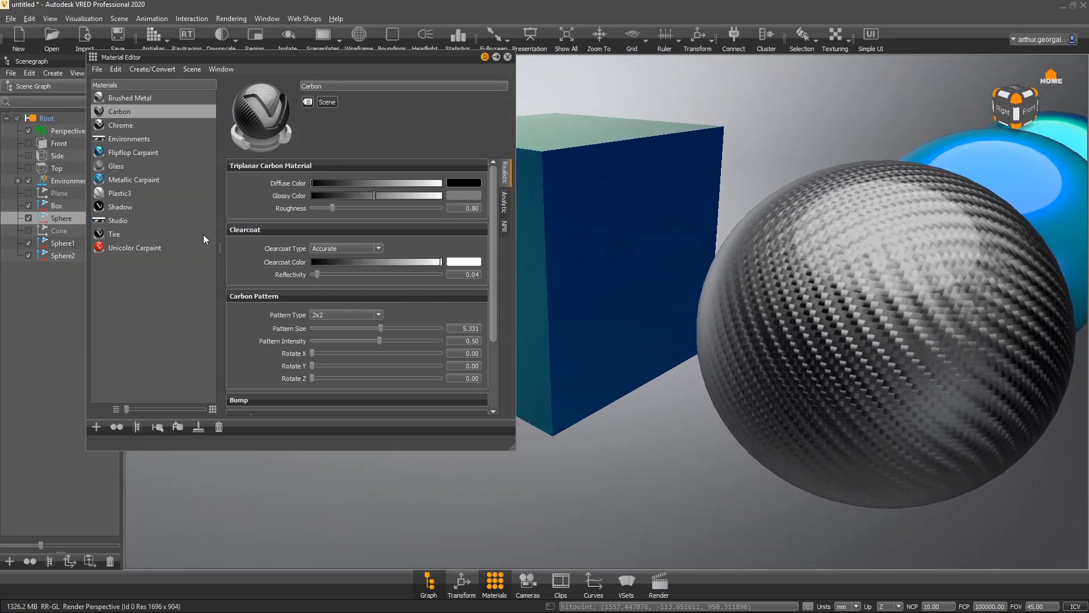
- Assign the Carbon material to the box and set the carbon pattern type to 5x1
drag(125, 114, 982, 314)
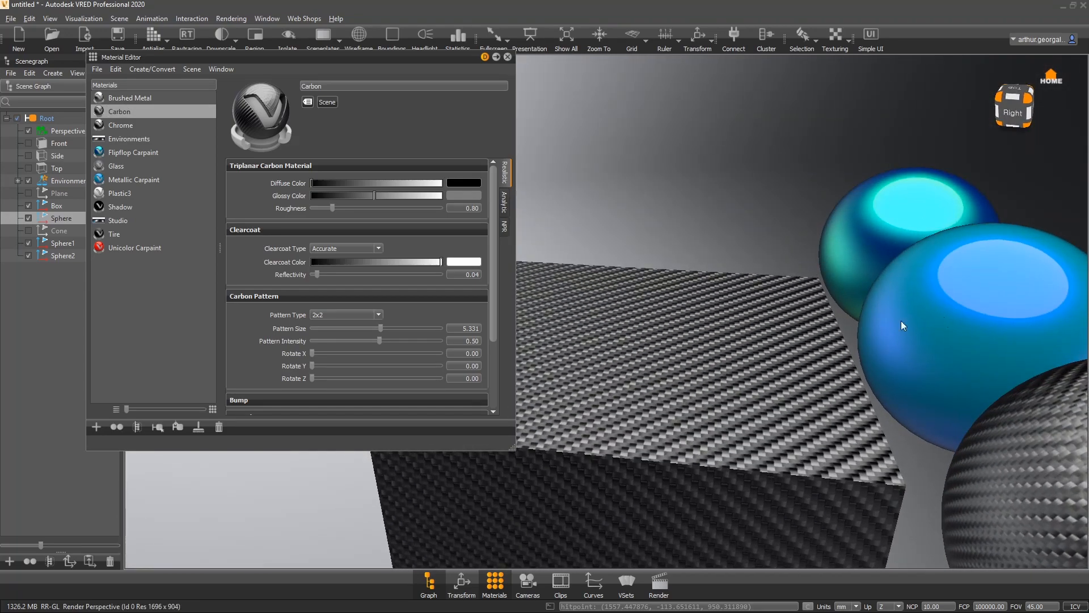
click(354, 313)
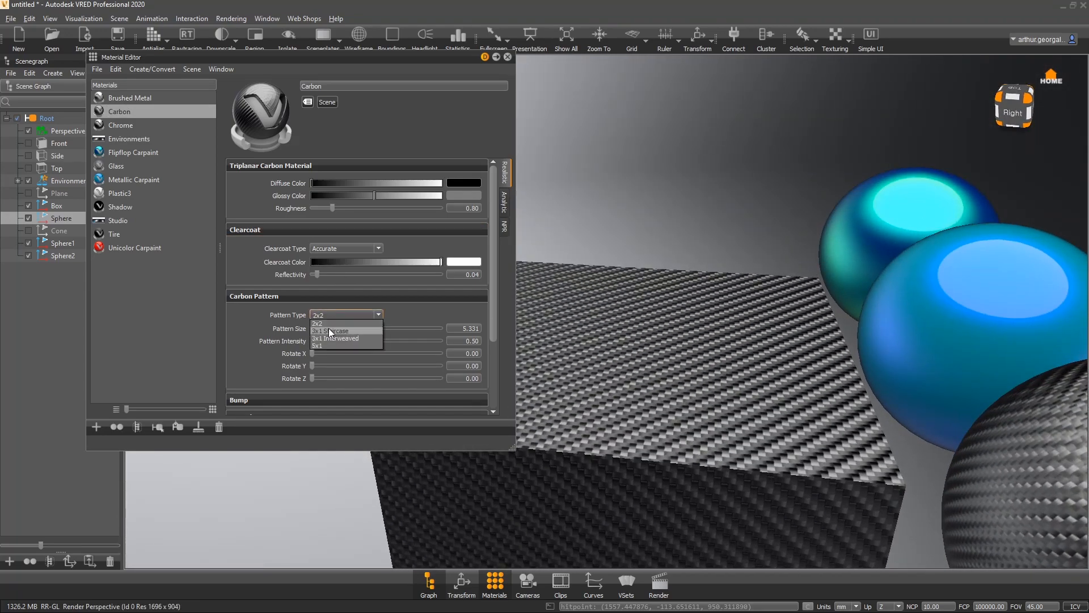
click(328, 316)
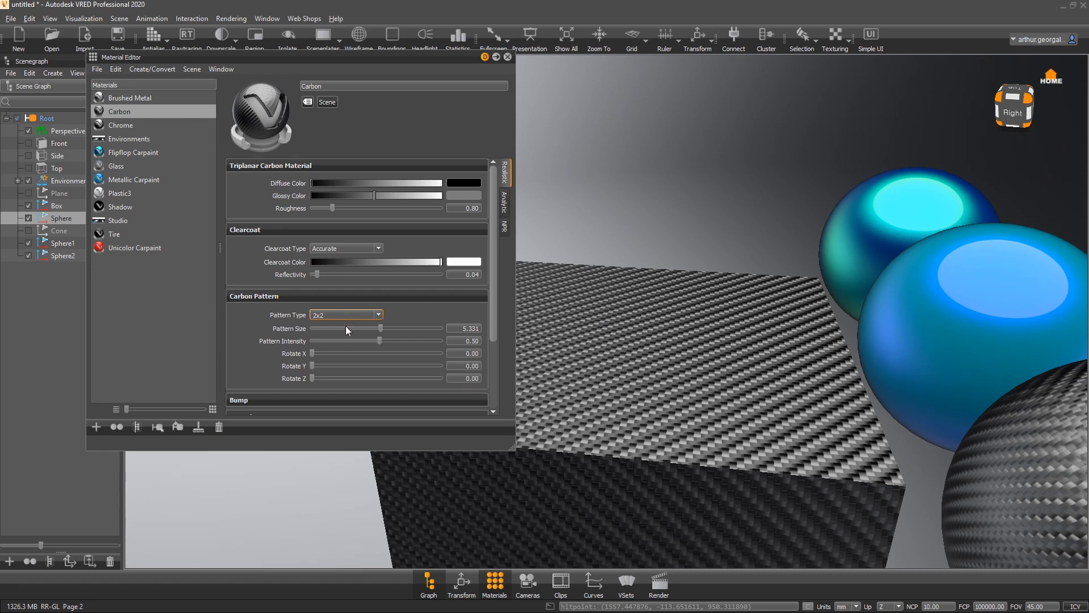
scroll(345, 318, down, 1)
click(351, 313)
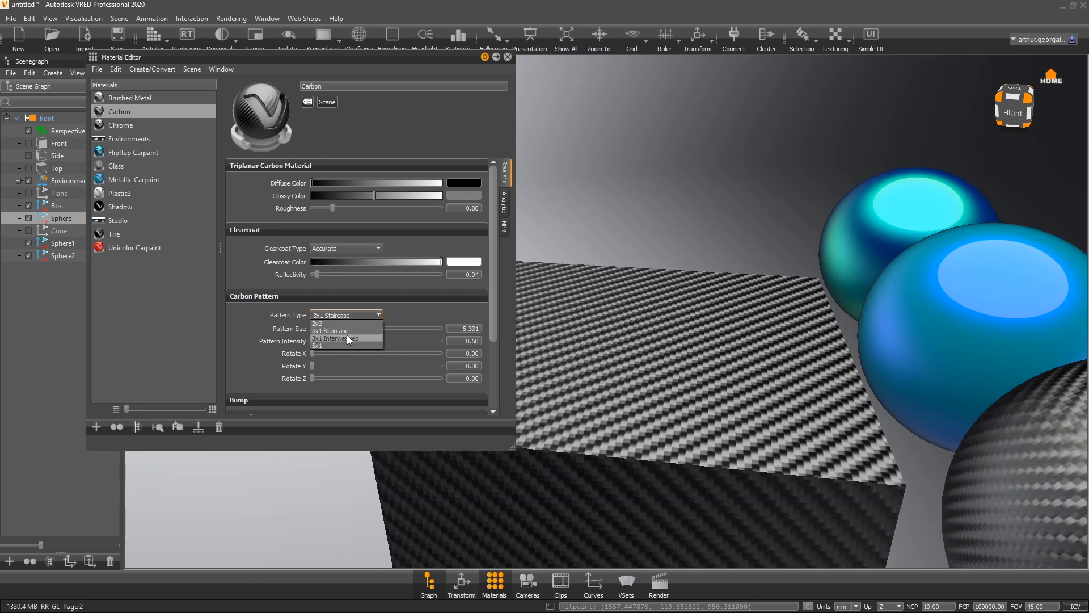
click(314, 346)
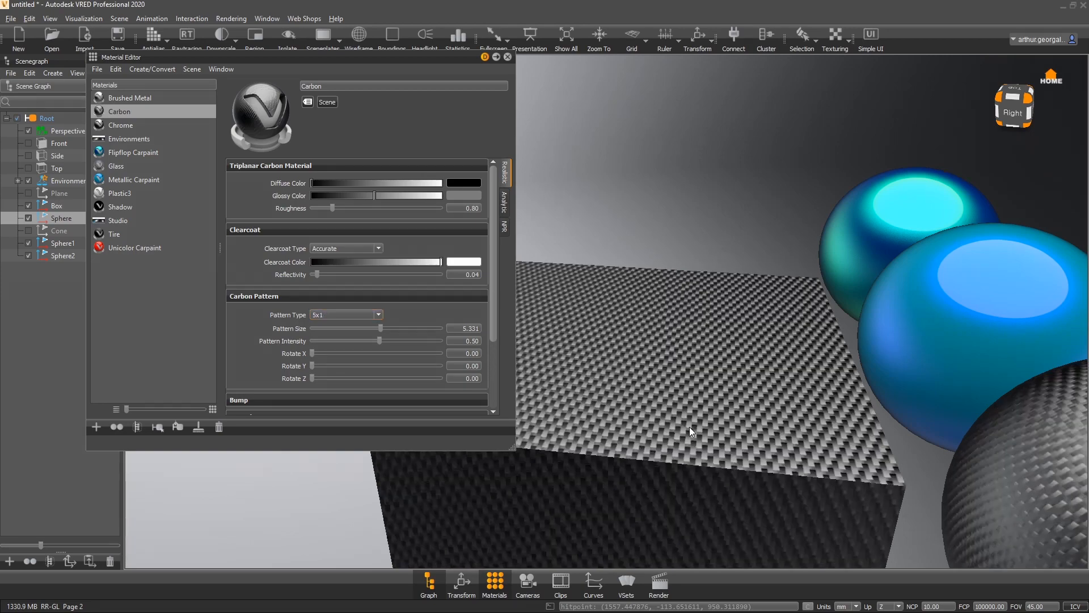
drag(692, 384, 444, 431)
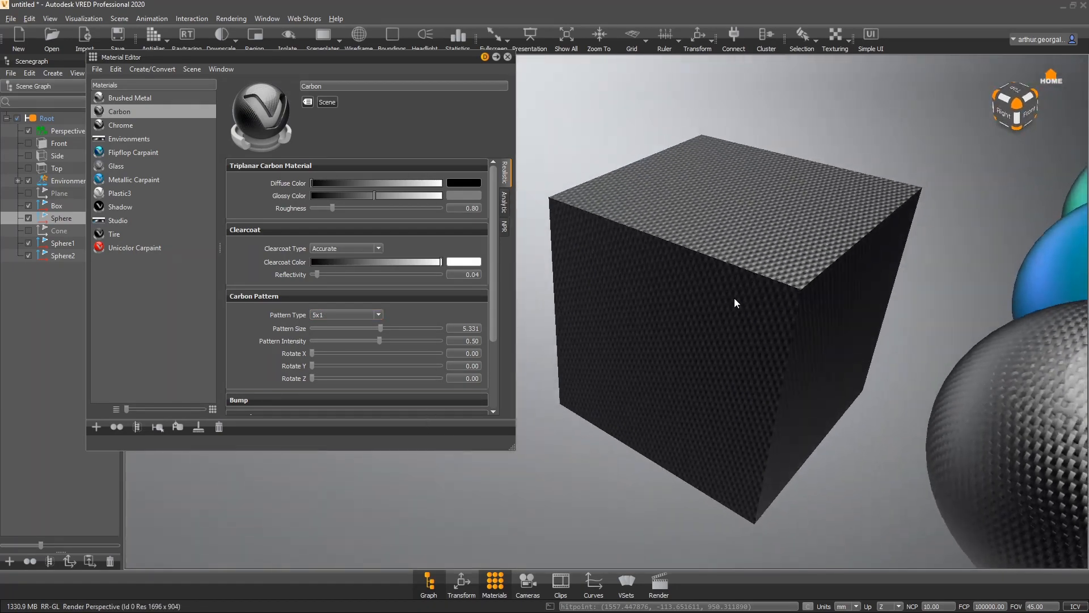
- Set the Carbon material's diffuse color to red
drag(741, 259, 484, 205)
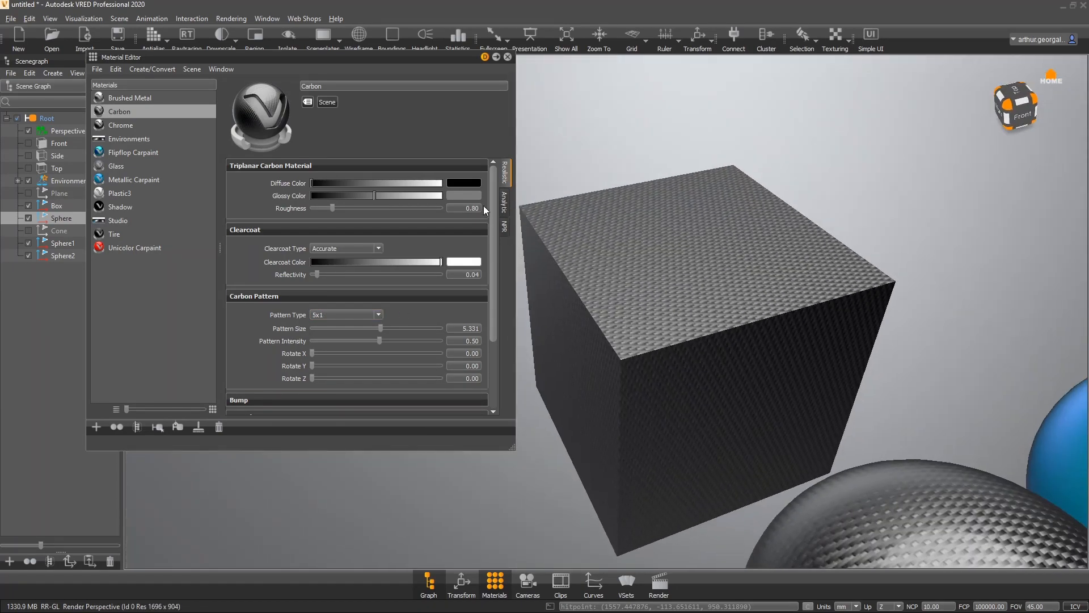
click(464, 183)
drag(288, 288, 359, 243)
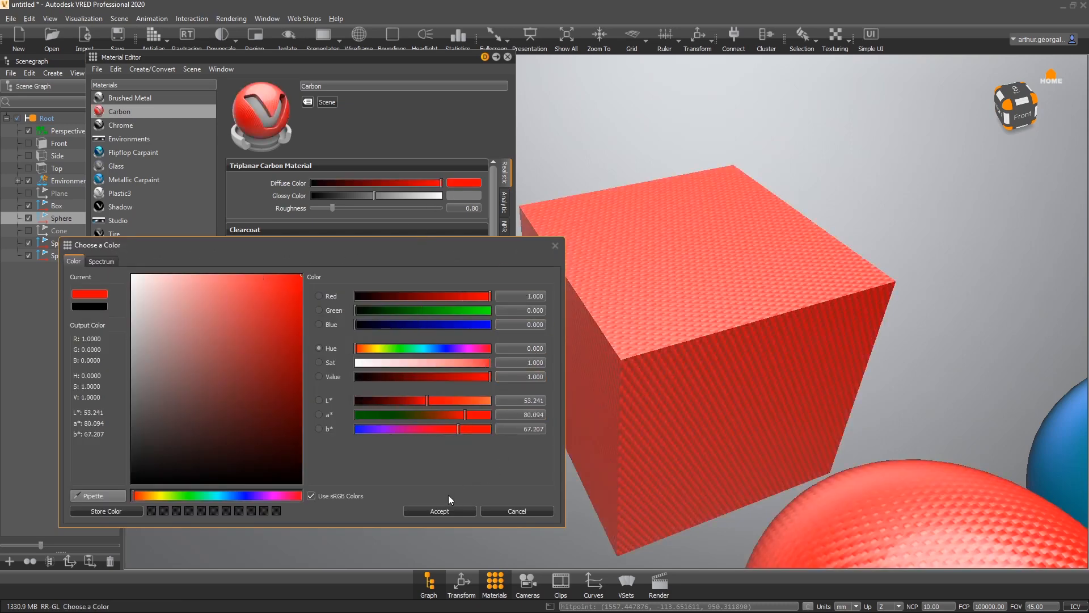
click(440, 510)
- Lower the Carbon glossy color slightly and set the diffuse color back to black
mouse_move(374, 196)
mouse_down()
mouse_move(312, 196)
mouse_move(421, 195)
mouse_move(370, 194)
mouse_up()
drag(709, 239, 736, 226)
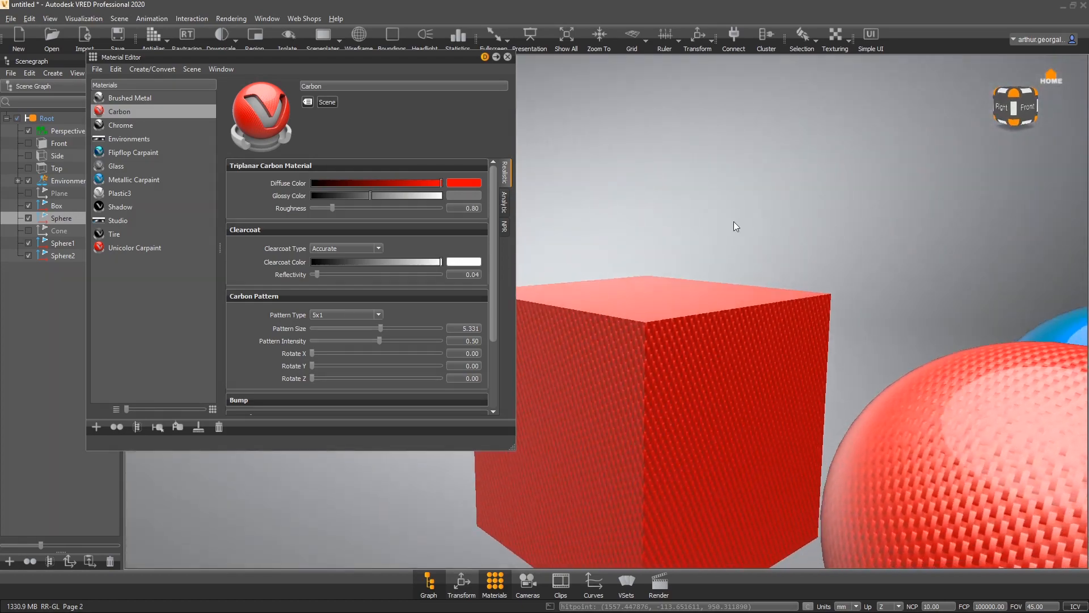
right_drag(683, 295, 668, 380)
drag(668, 380, 667, 483)
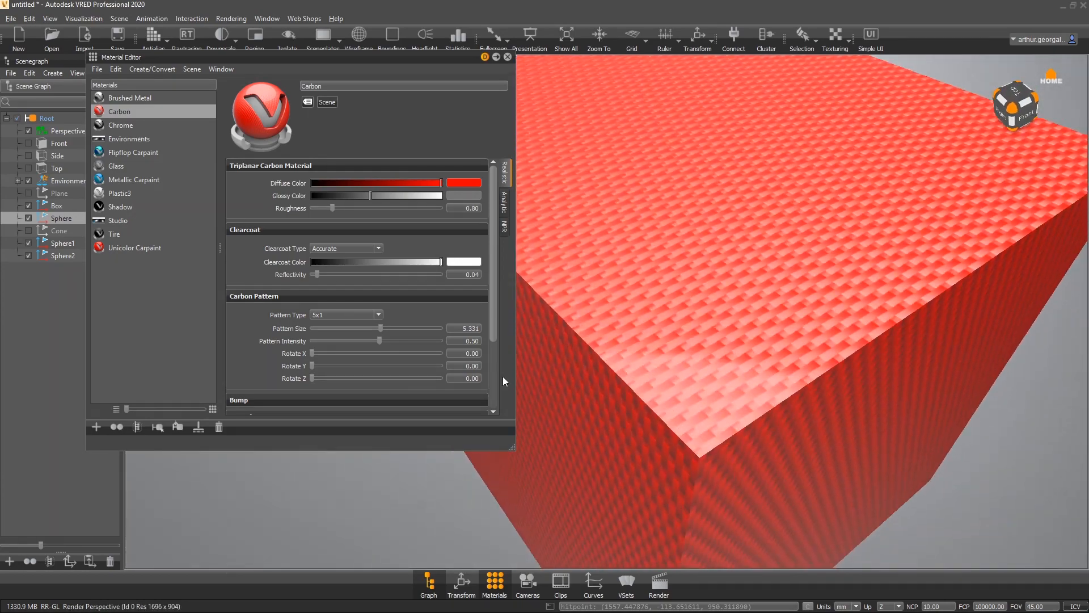
click(464, 182)
drag(238, 312, 8, 499)
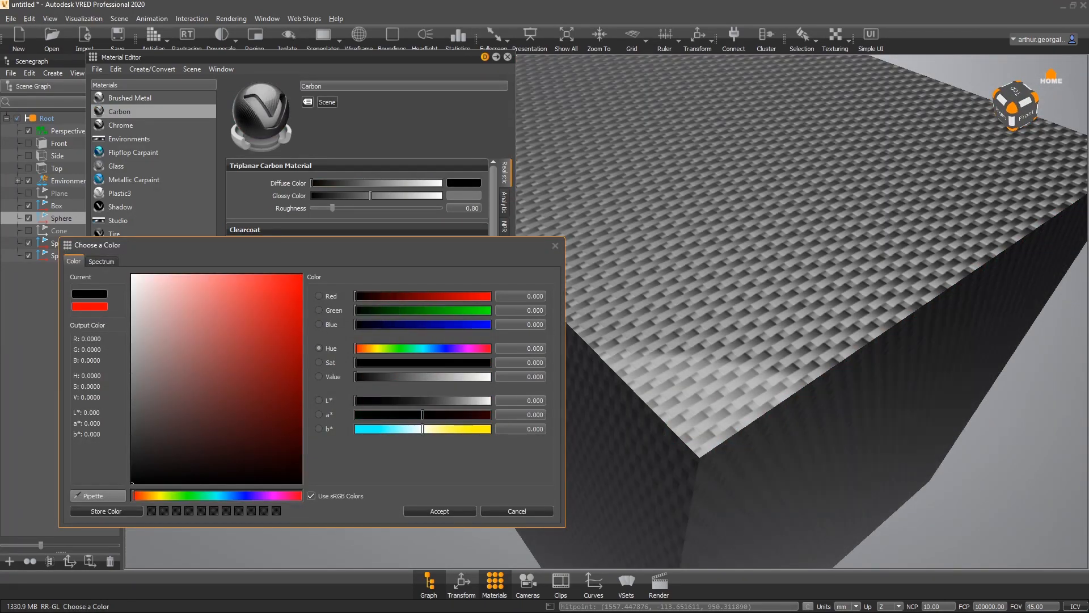
click(429, 509)
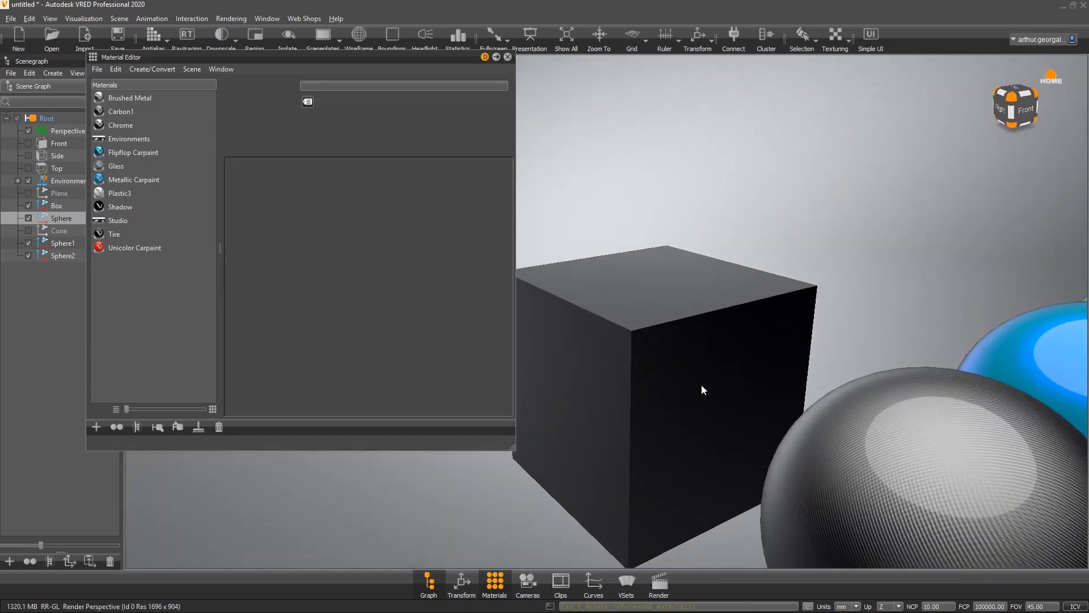
- Select Carbon1 and set its pattern size to about 3.2 and pattern intensity to about 0.93
click(117, 112)
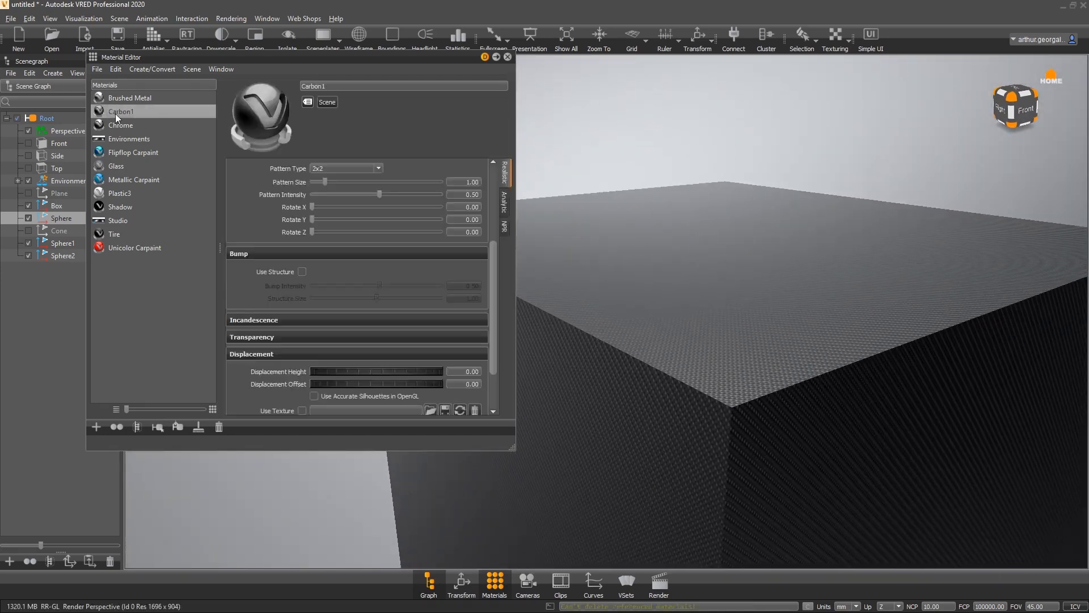
alt+right_drag(787, 253, 766, 314)
drag(828, 421, 497, 276)
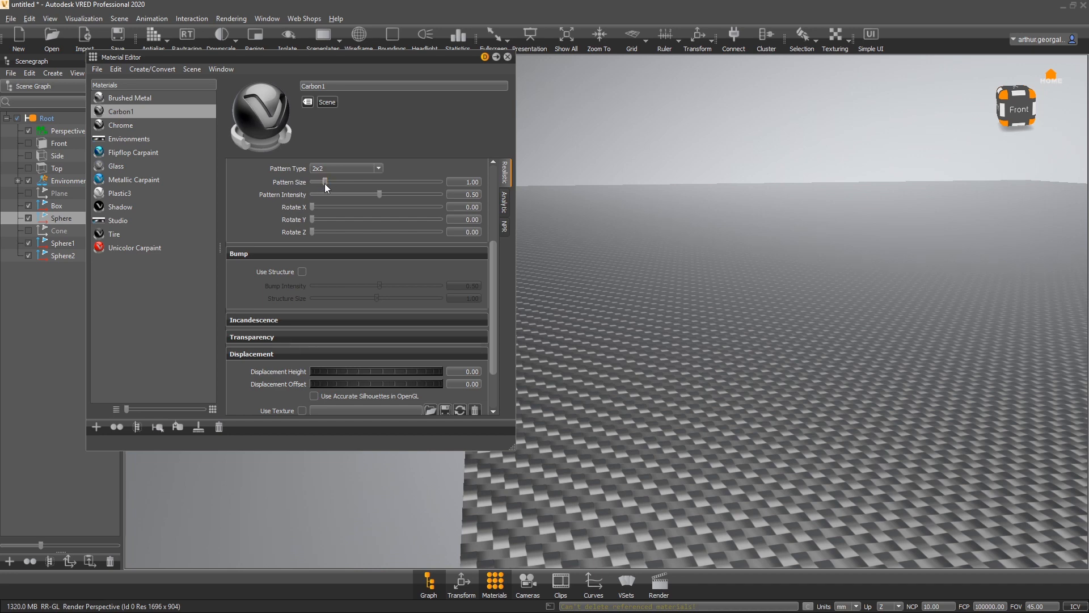
drag(324, 183, 388, 194)
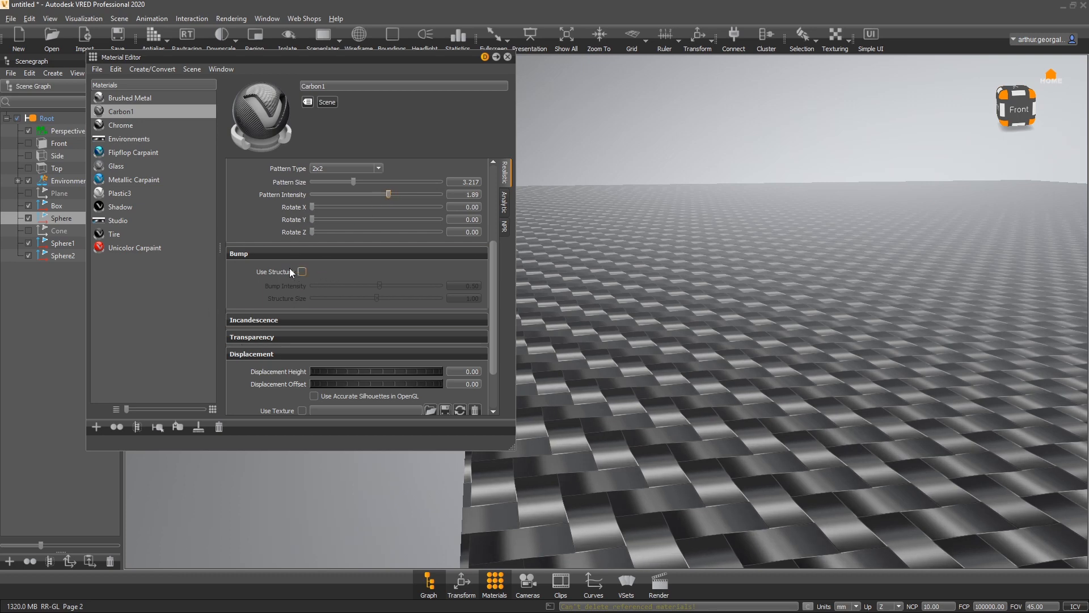
drag(390, 194, 382, 193)
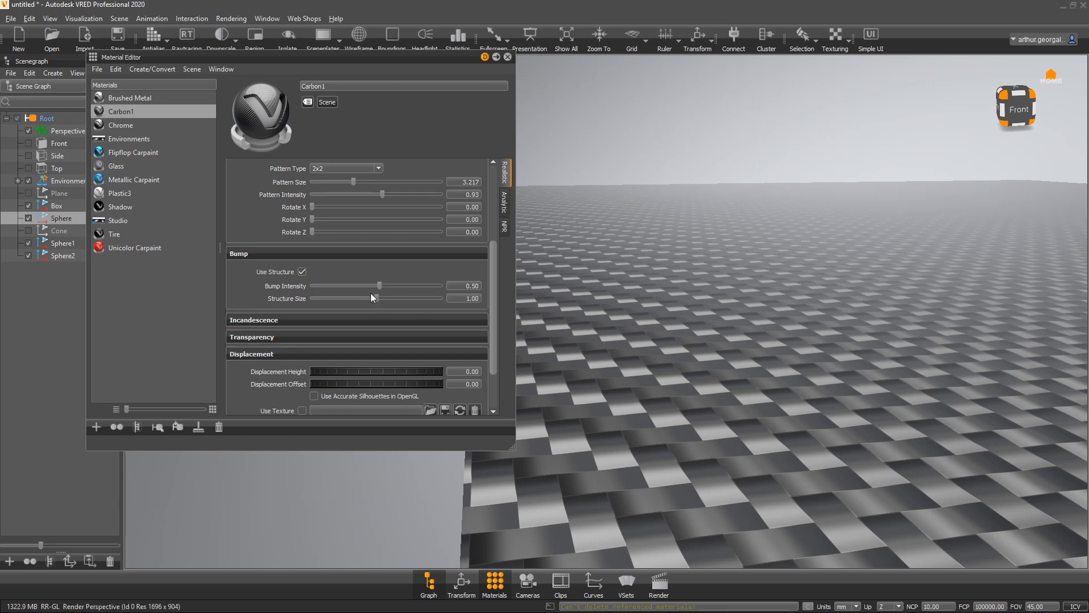
- Enable bump structure with bump intensity 10 and structure size about 1.59
right_drag(726, 425, 699, 462)
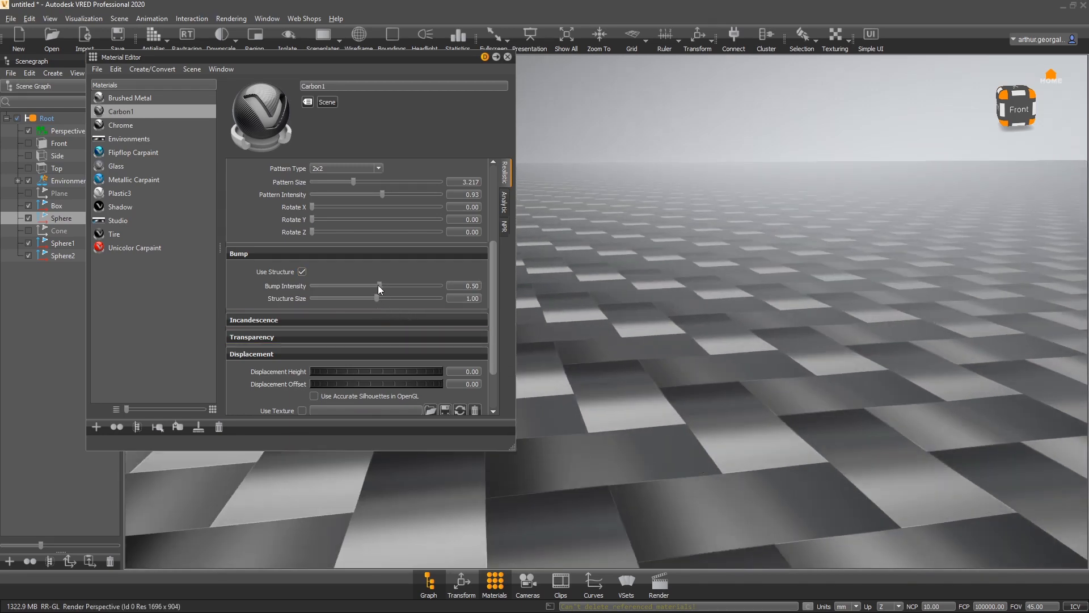
drag(379, 285, 502, 291)
right_drag(622, 536, 634, 422)
drag(377, 298, 414, 299)
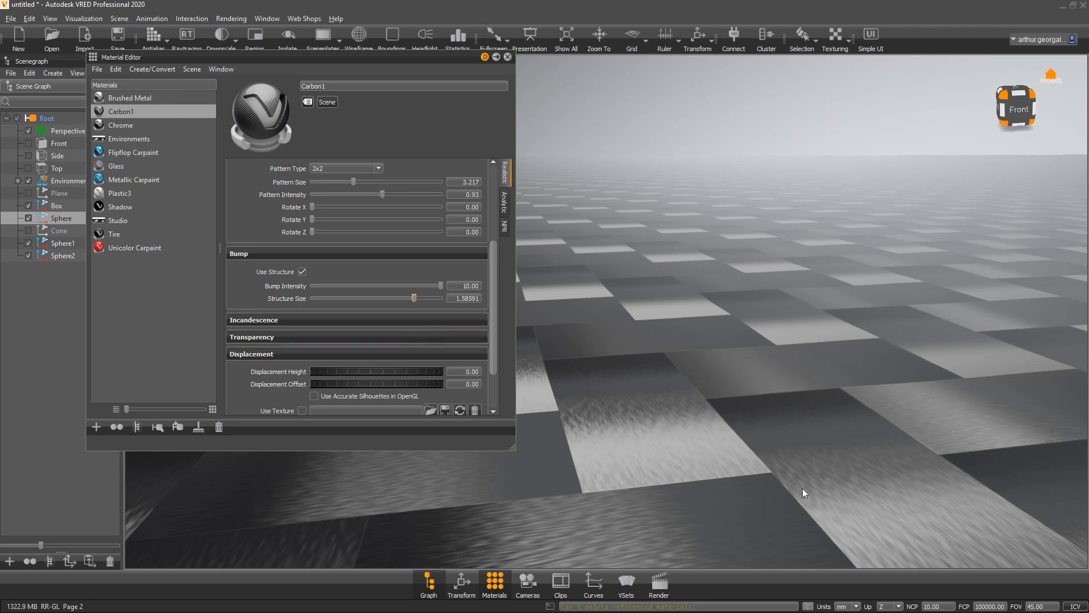
right_drag(802, 488, 739, 496)
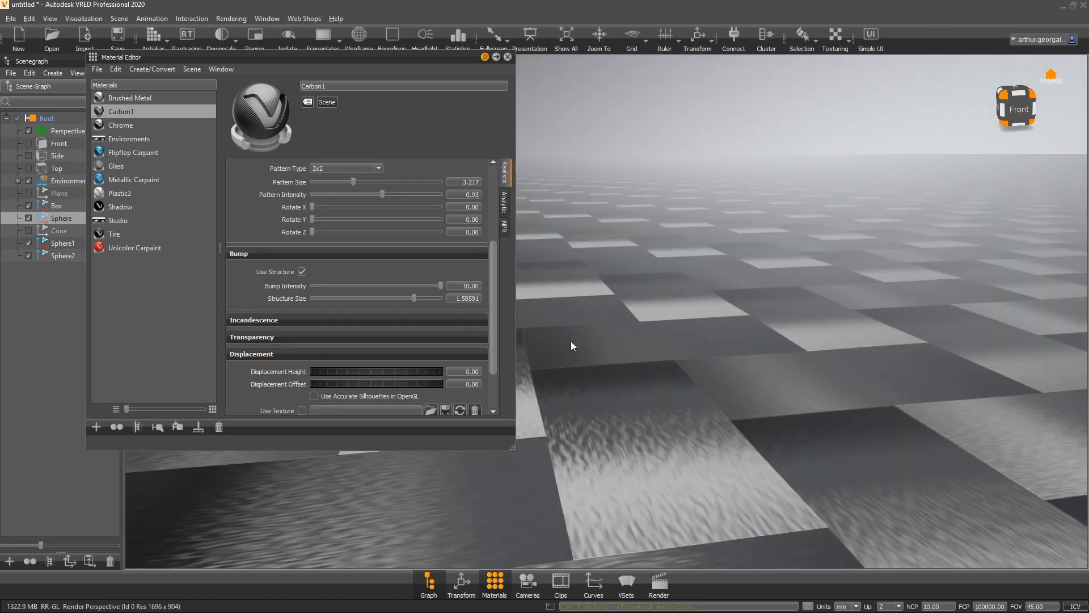
- Switch on raytracing and set the bump intensity to 1
click(186, 35)
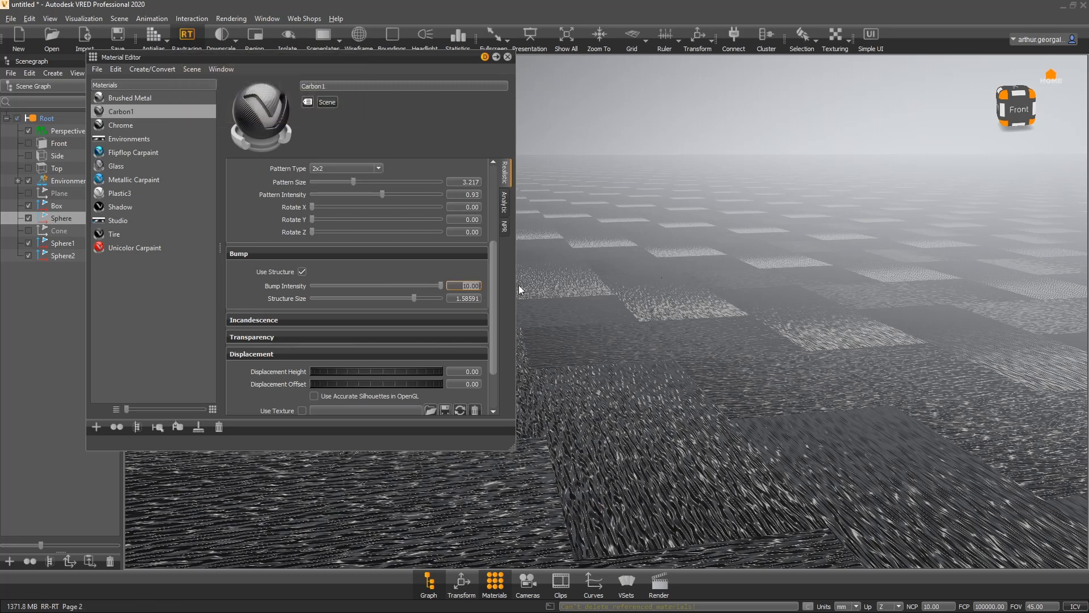
text(1)
key(Return)
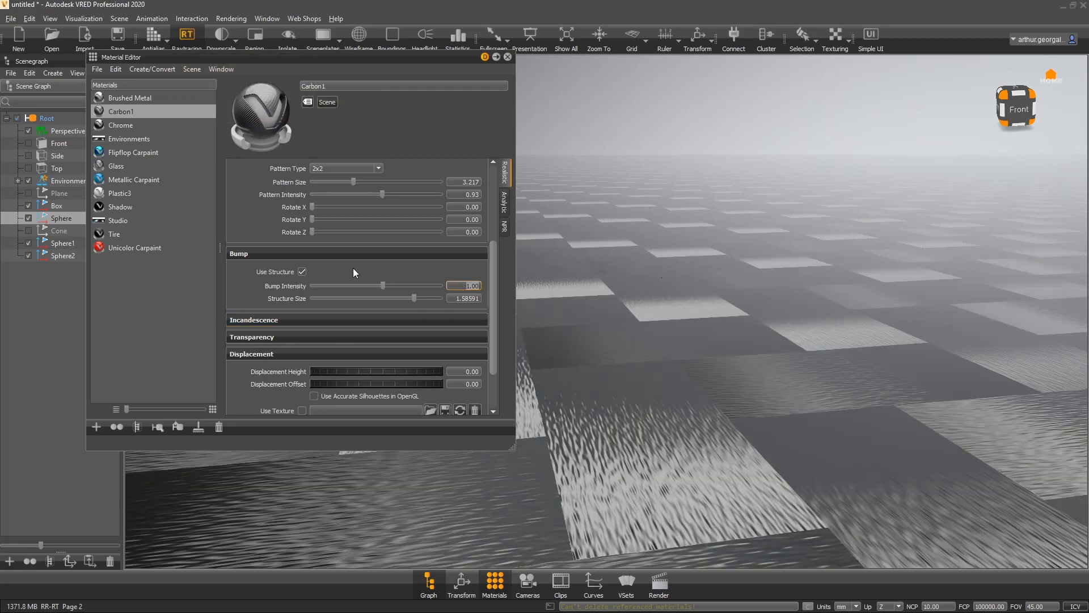
- Turn on antialiasing and set the bump intensity to 0.25
click(153, 36)
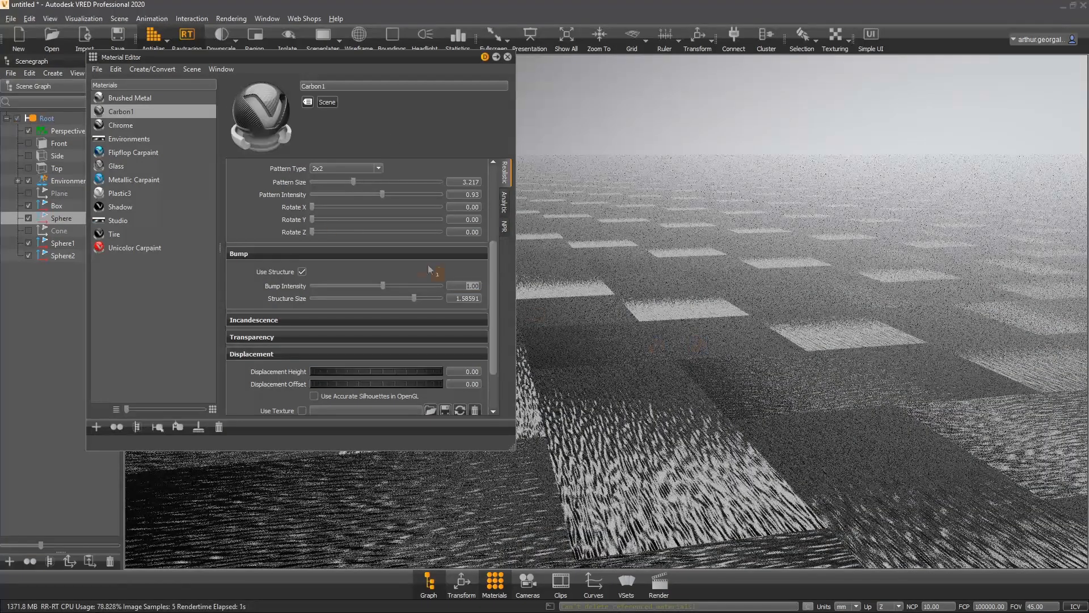
click(452, 287)
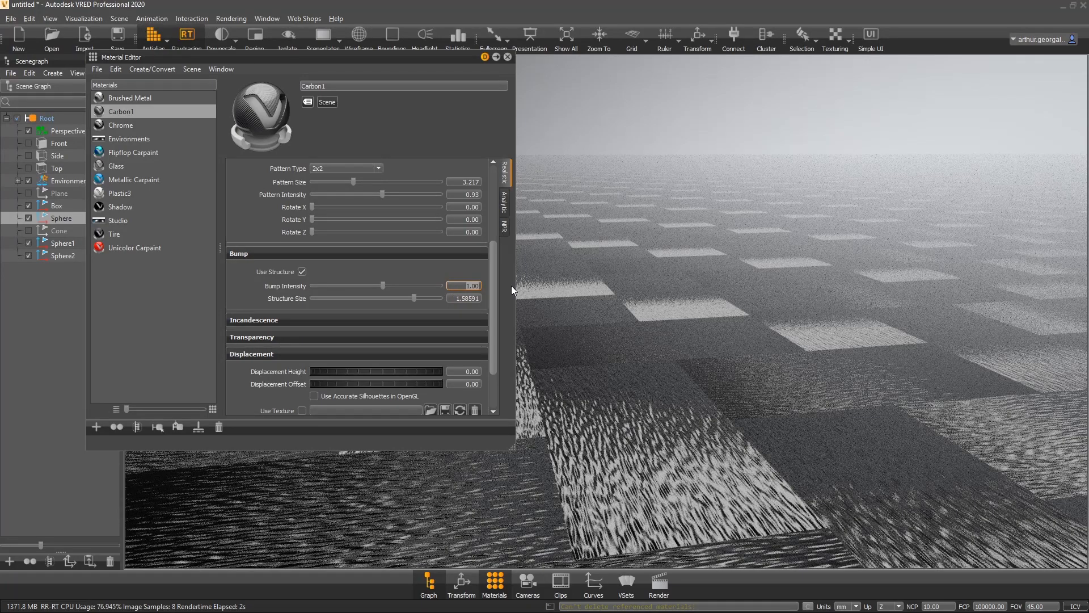
text(0.25)
key(Return)
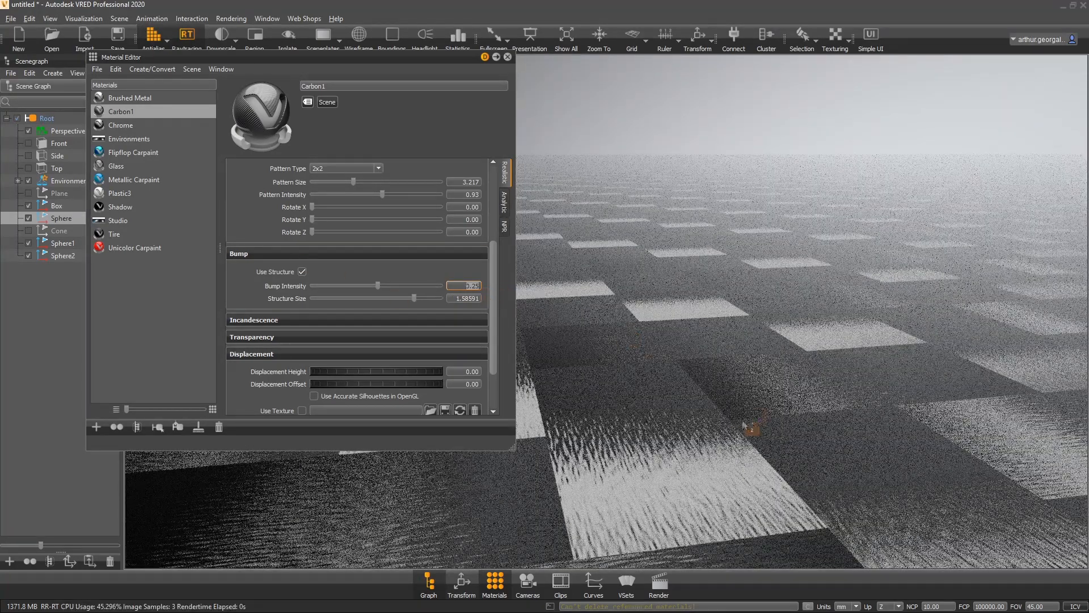
- Switch raytracing off to return to the OpenGL view
scroll(771, 381, down, 5)
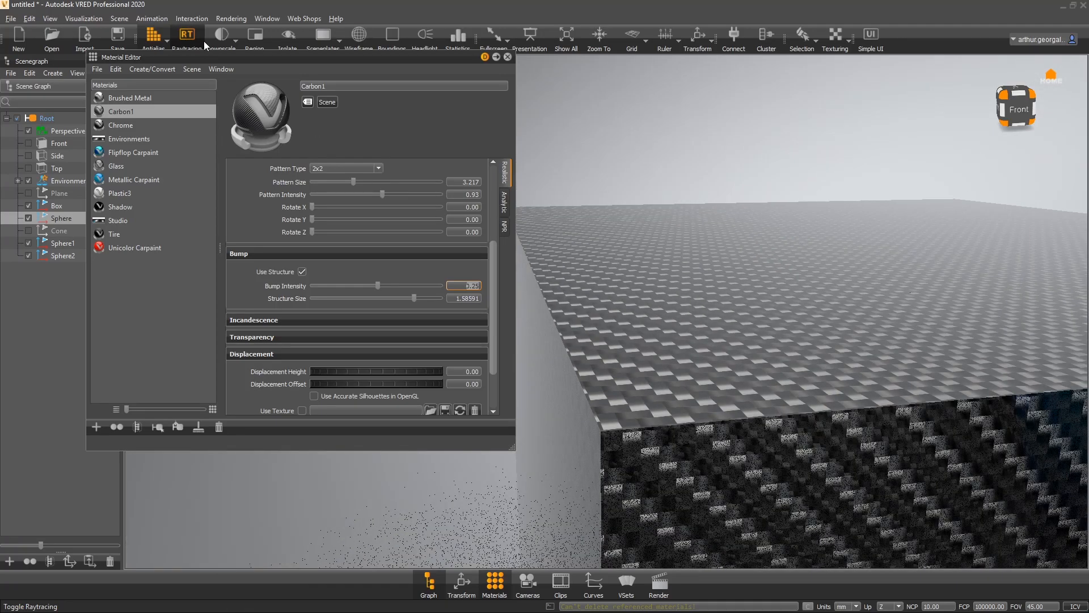
click(187, 37)
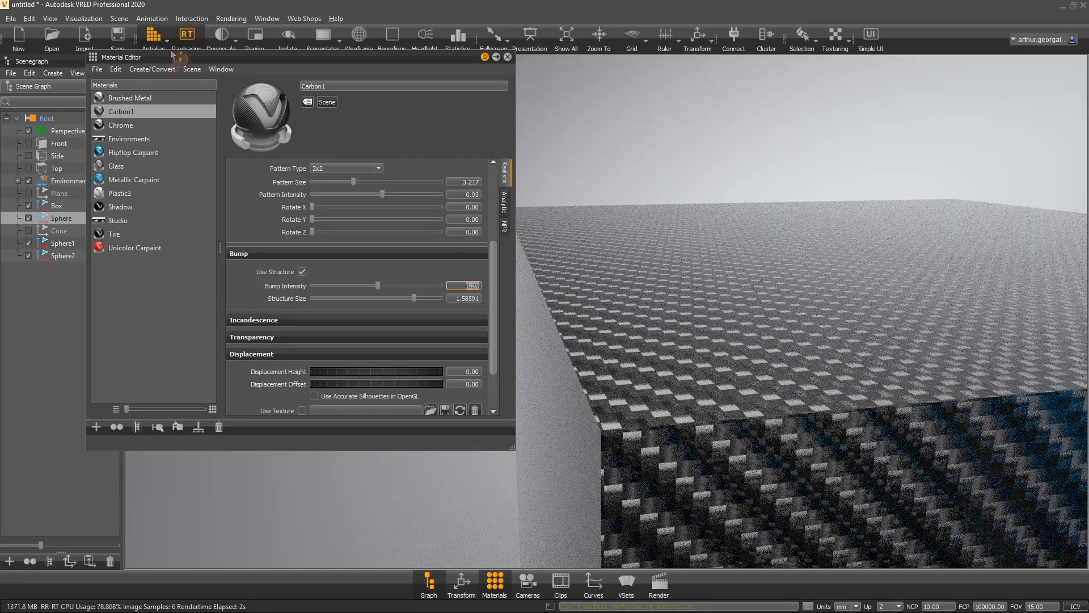
click(187, 38)
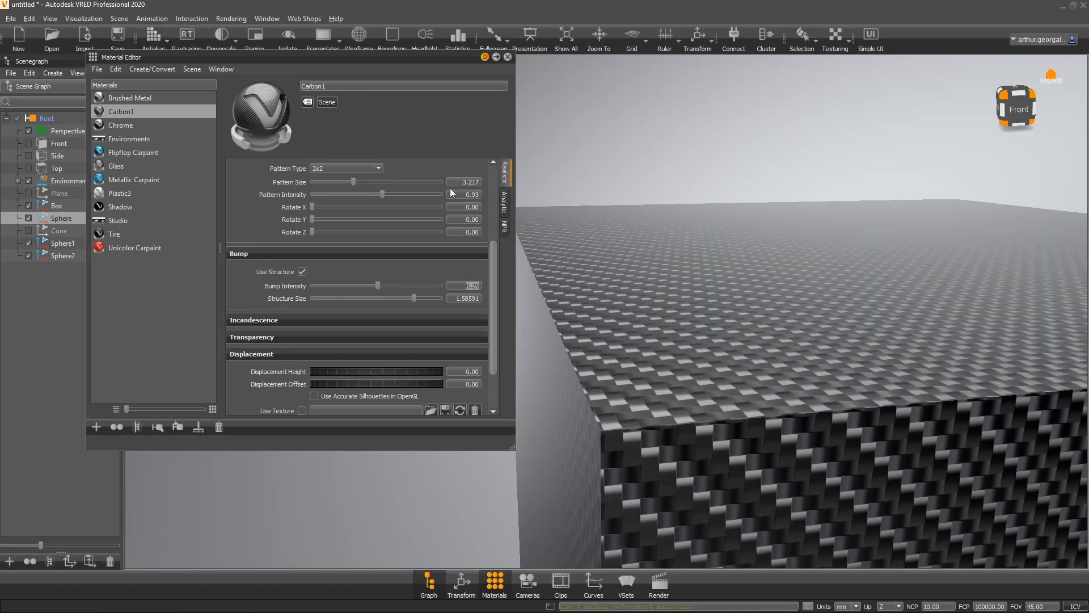
scroll(846, 336, down, 3)
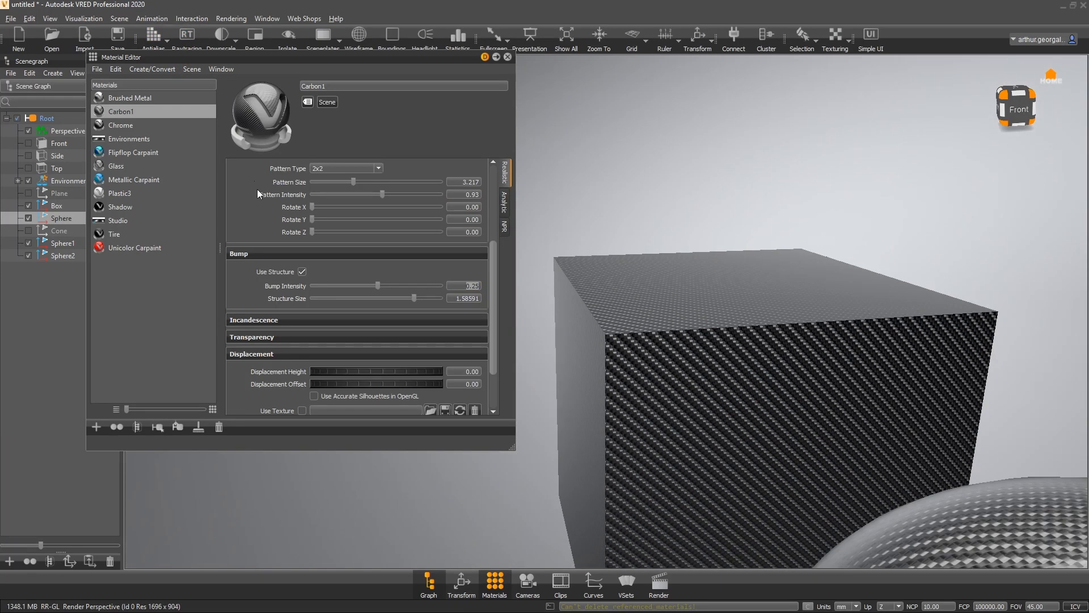
- Disable bump structure on Carbon1 and collapse the Carbon Pattern and Bump sections
scroll(250, 189, up, 2)
click(249, 240)
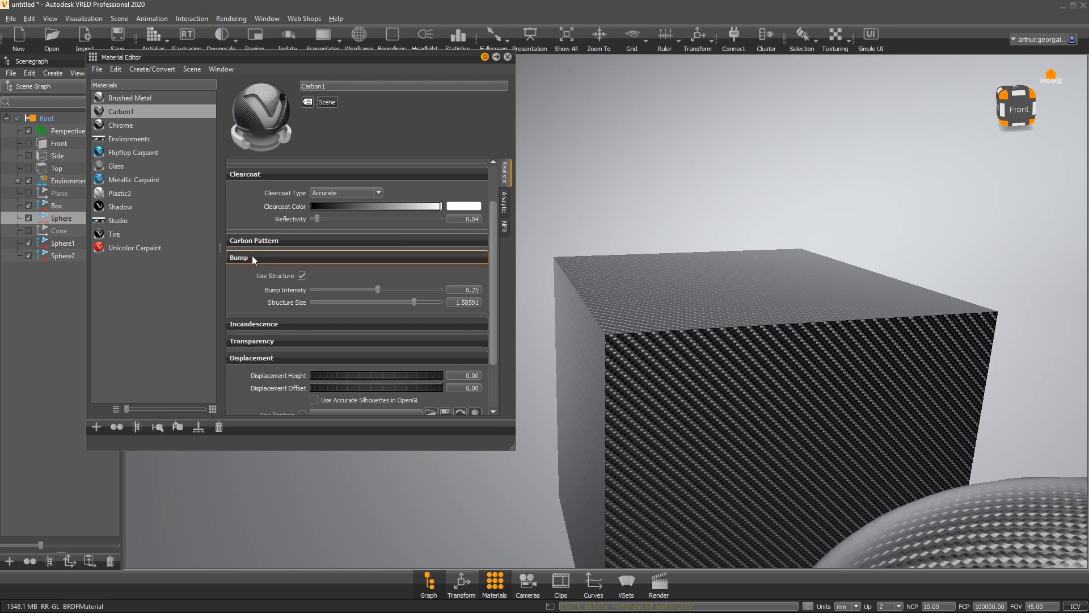
click(302, 275)
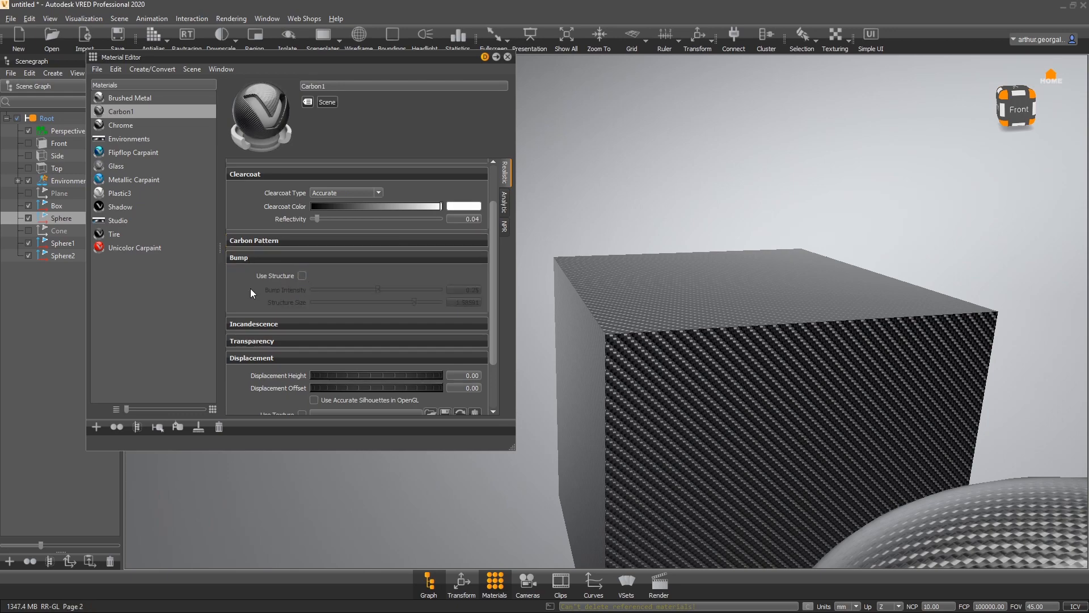
click(242, 261)
scroll(611, 376, down, 3)
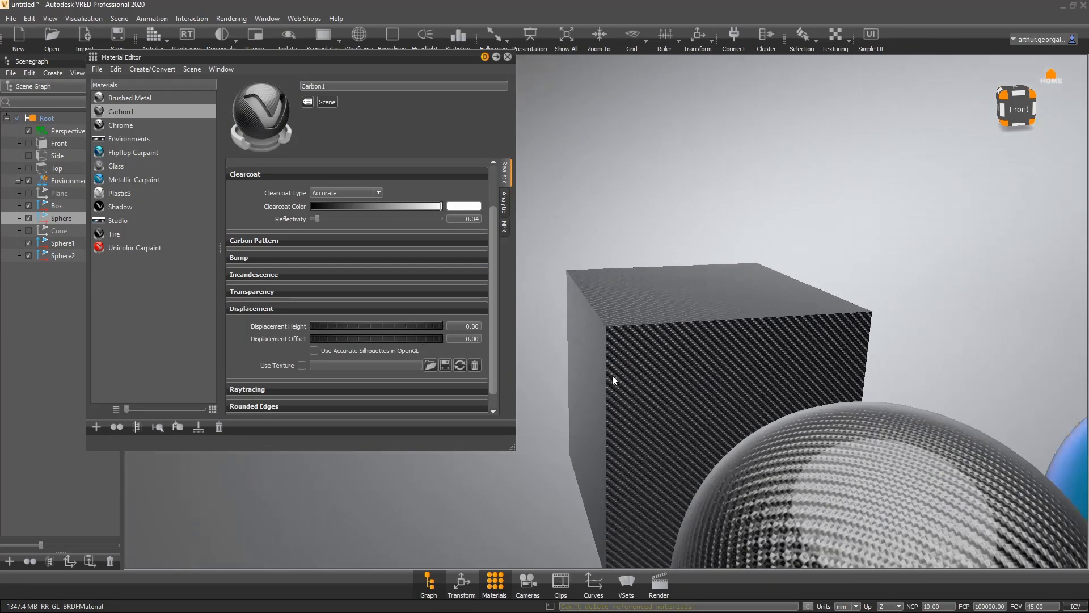
- Create a new Velvet material in the material list
alt+drag(823, 420, 892, 437)
scroll(893, 437, down, 2)
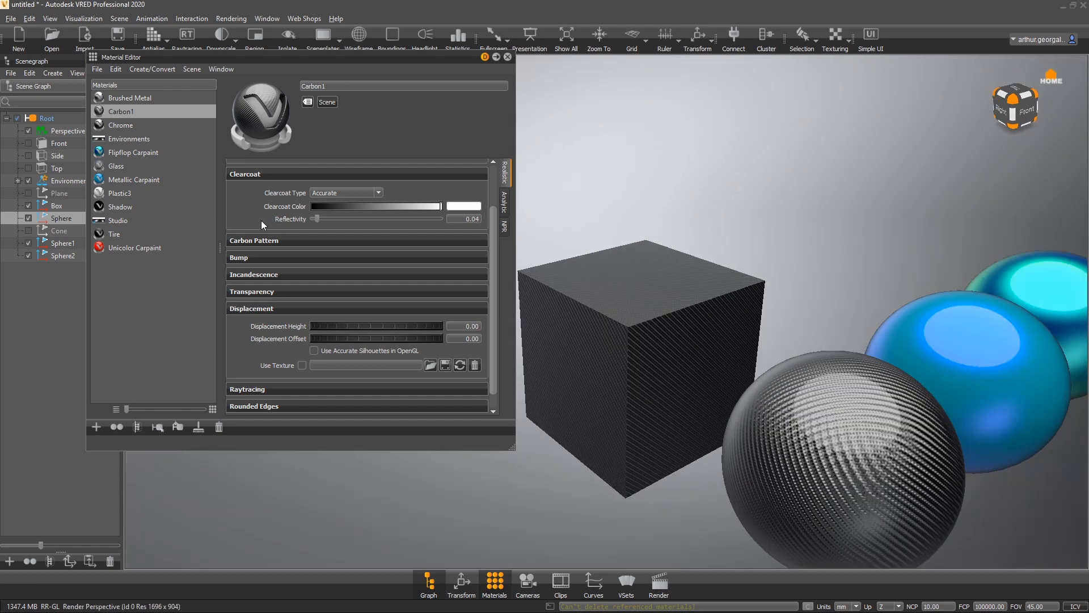
alt+drag(964, 386, 918, 447)
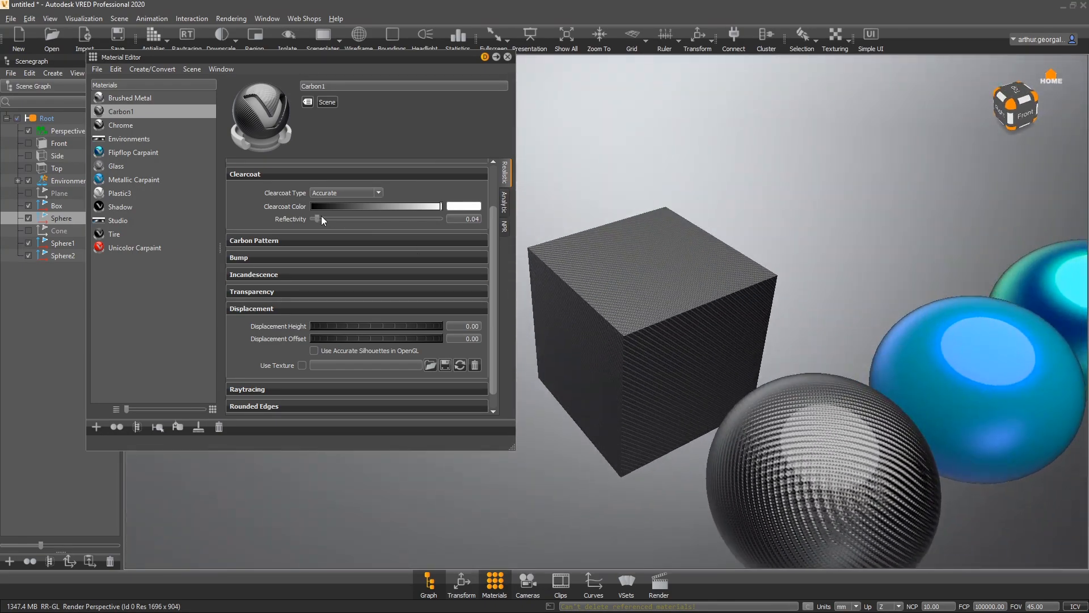
click(139, 289)
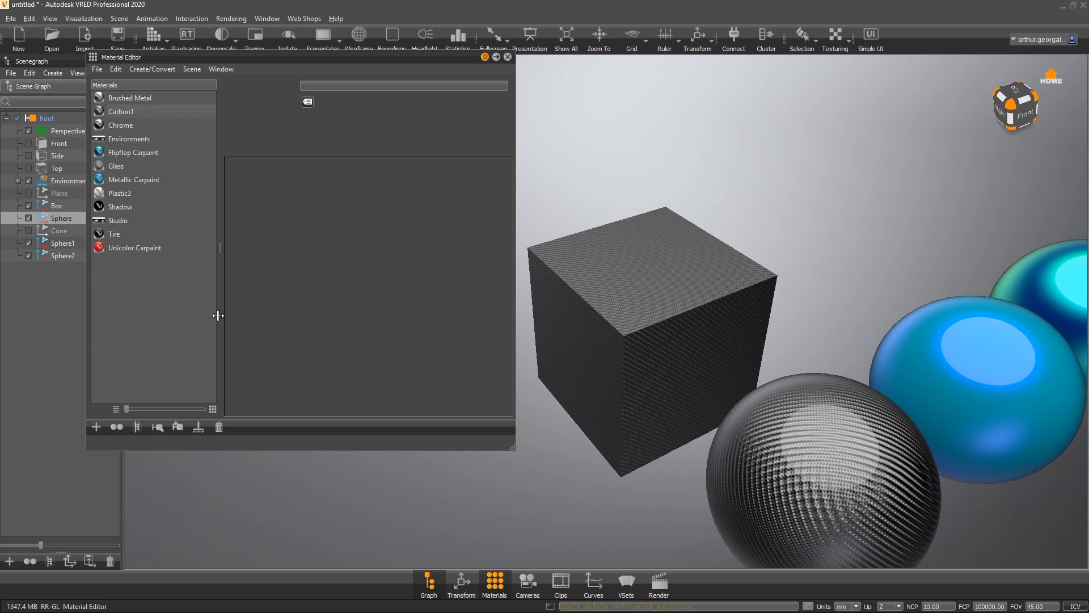
right_click(174, 293)
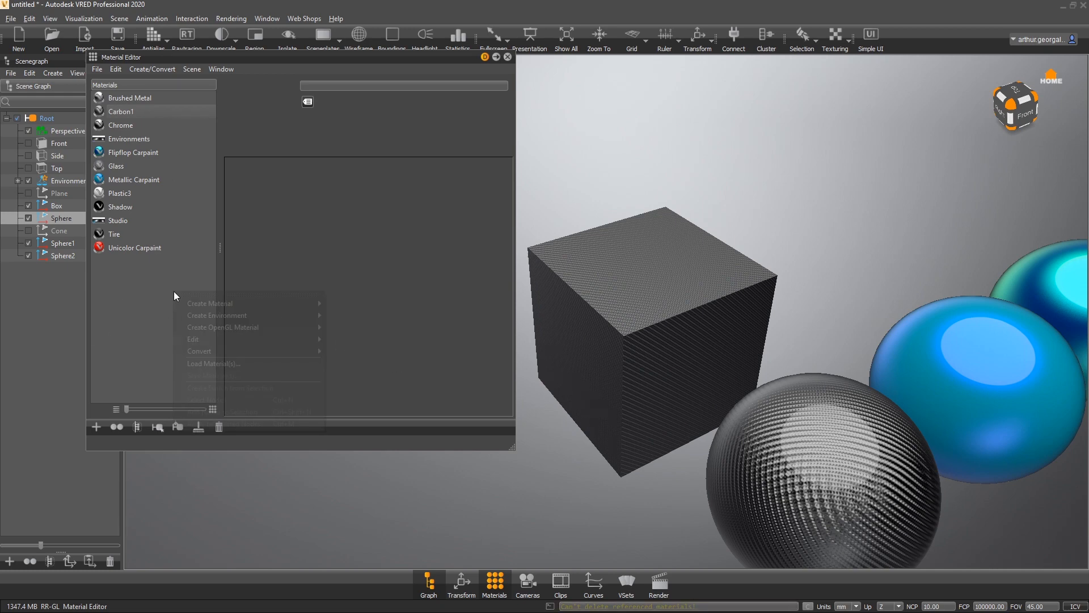
mouse_move(241, 302)
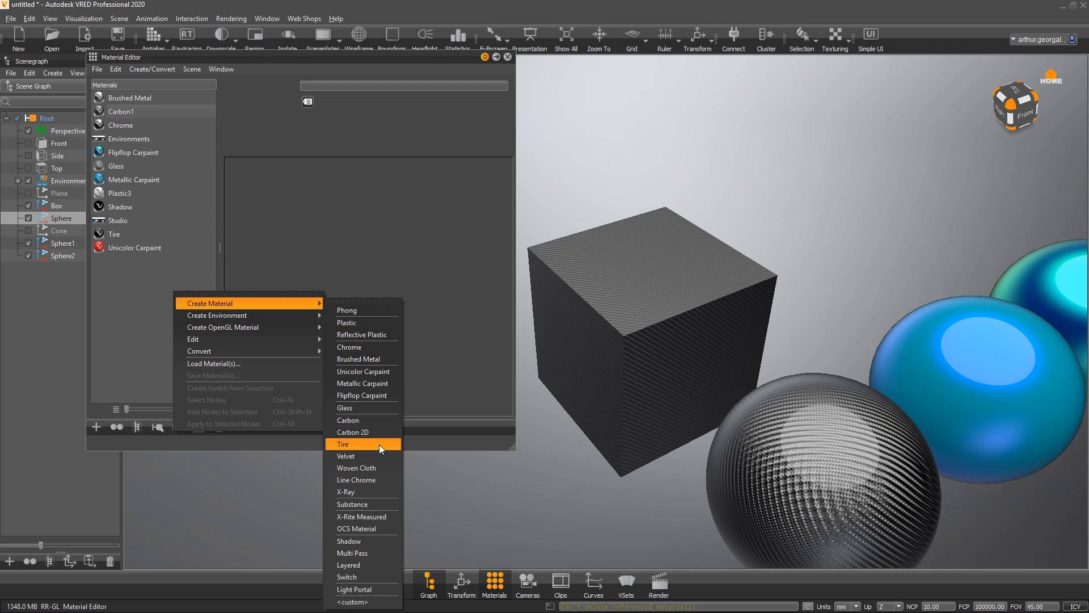
click(363, 455)
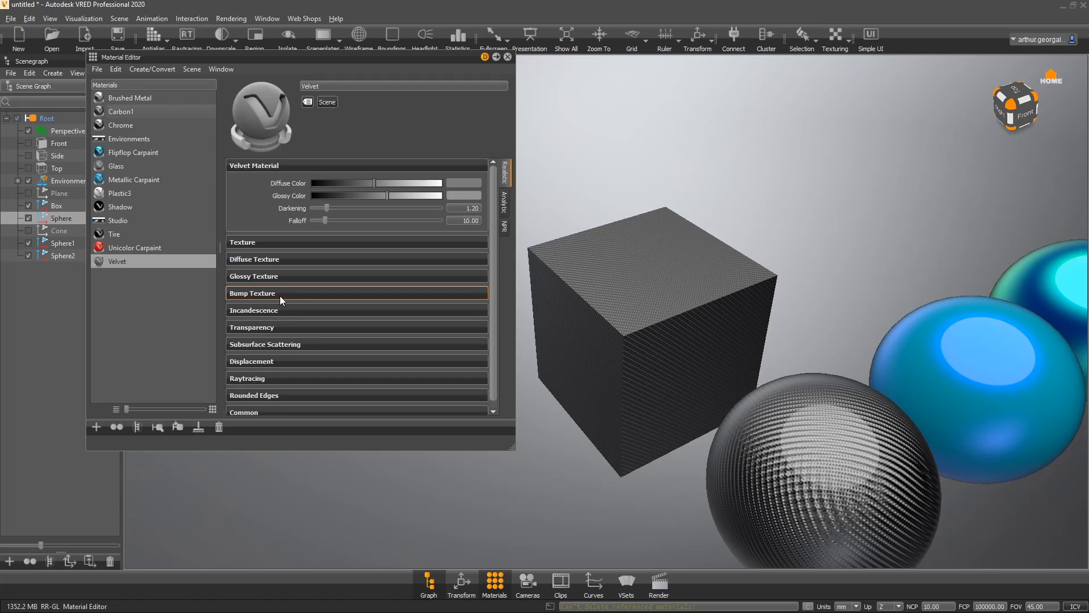
- Assign the Velvet material to the grey sphere
click(268, 241)
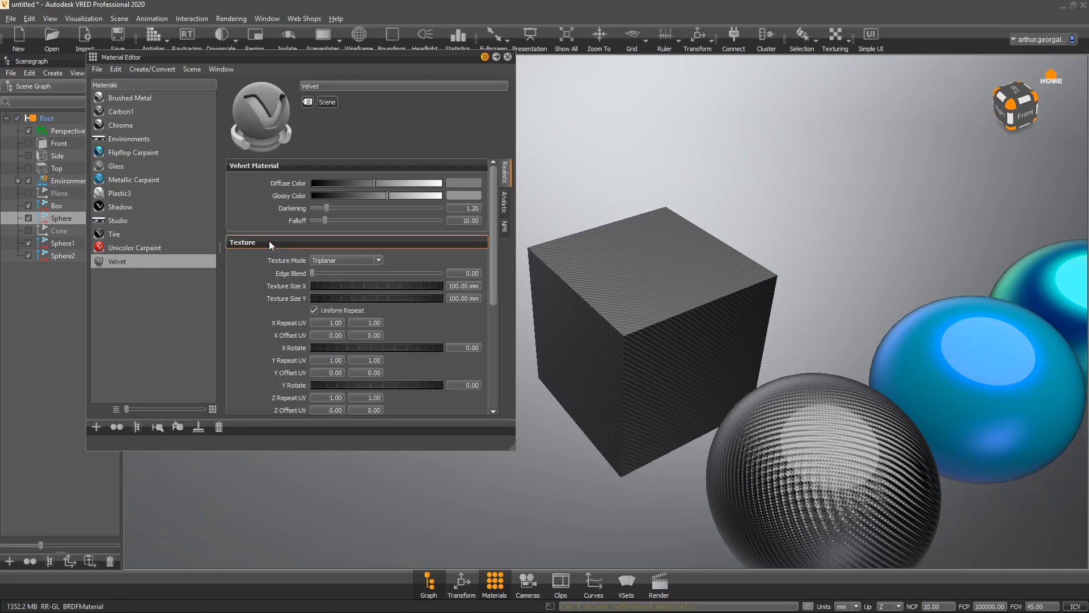
click(269, 241)
drag(114, 257, 889, 467)
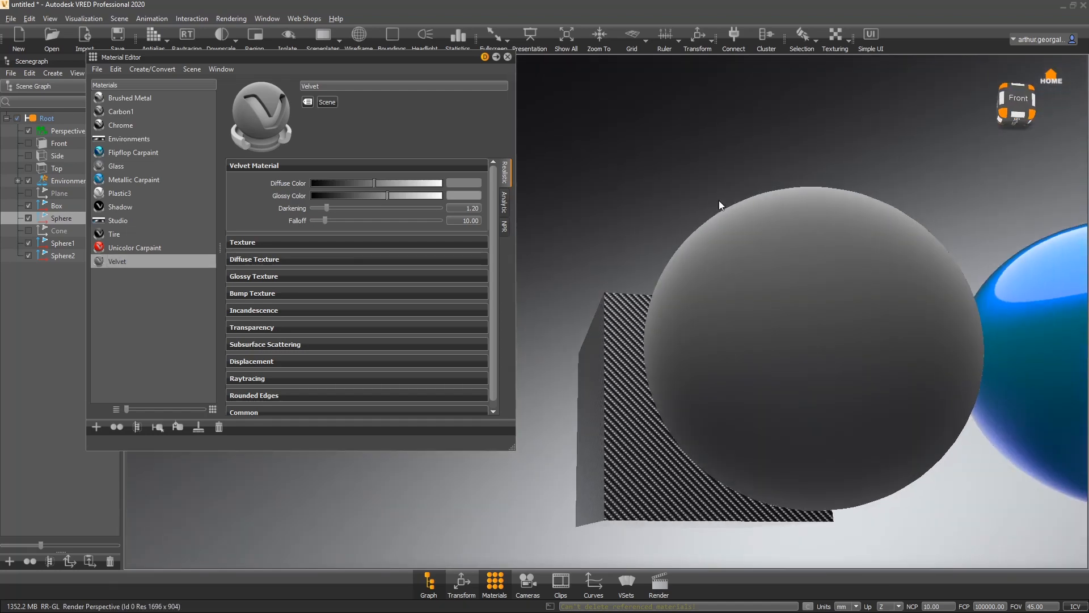
- Set the Velvet material's diffuse colour to pure red (R 1, G 0, B 0)
drag(422, 186, 498, 202)
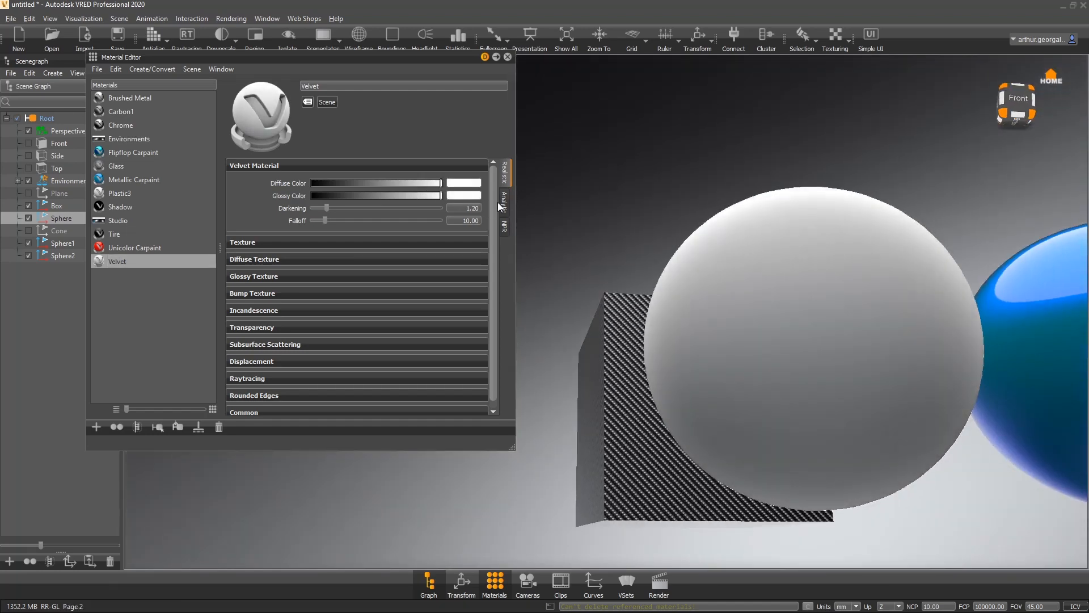
click(462, 185)
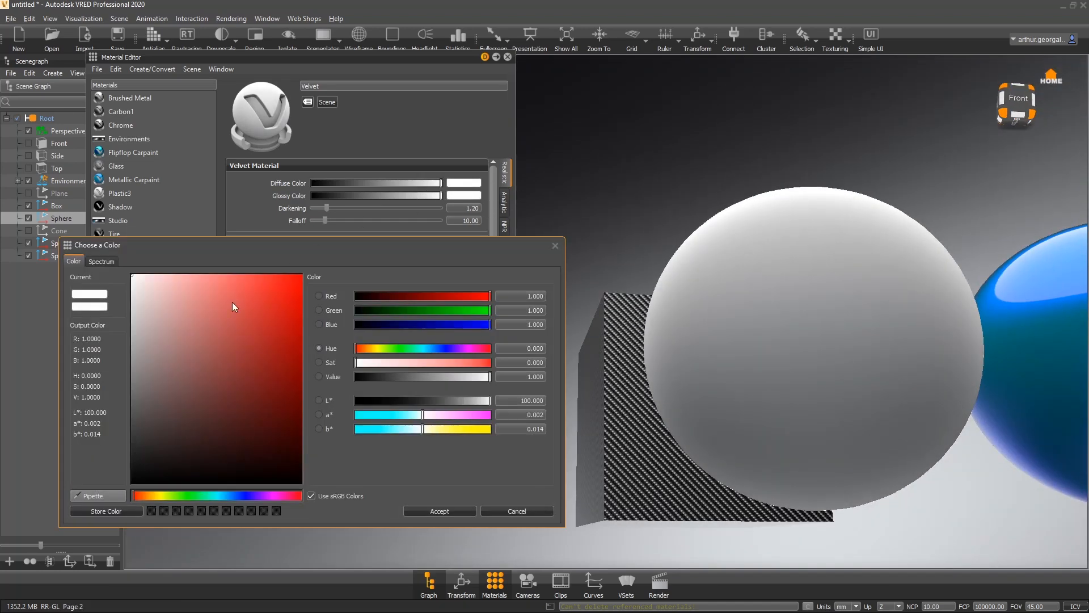
drag(233, 301, 389, 270)
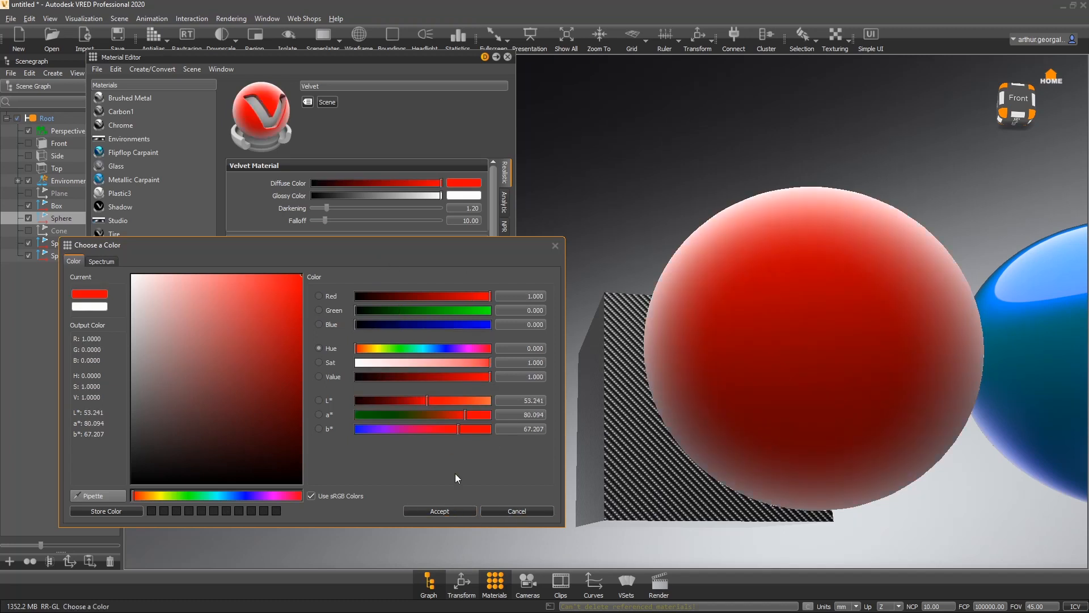
click(431, 512)
- Raise the Velvet darkening to about 2.24 and the falloff to about 21.14
mouse_move(330, 208)
mouse_down()
mouse_move(354, 215)
mouse_move(334, 209)
mouse_move(340, 229)
mouse_move(417, 227)
mouse_move(303, 224)
mouse_move(342, 222)
mouse_up()
drag(579, 199, 967, 339)
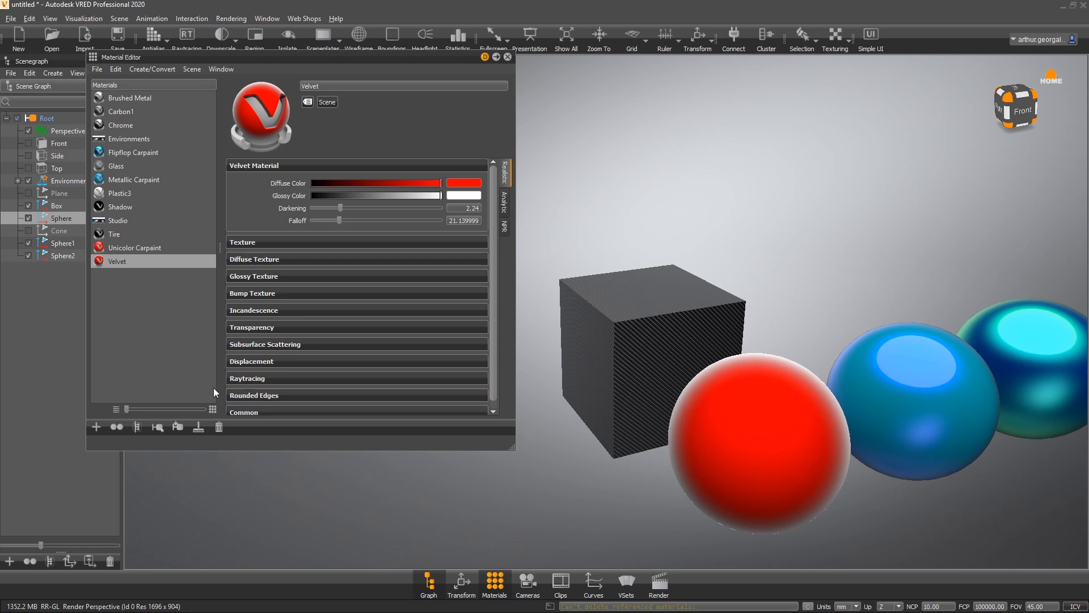
- Create a new Woven Cloth material in the material list
click(158, 305)
right_click(161, 288)
mouse_move(246, 298)
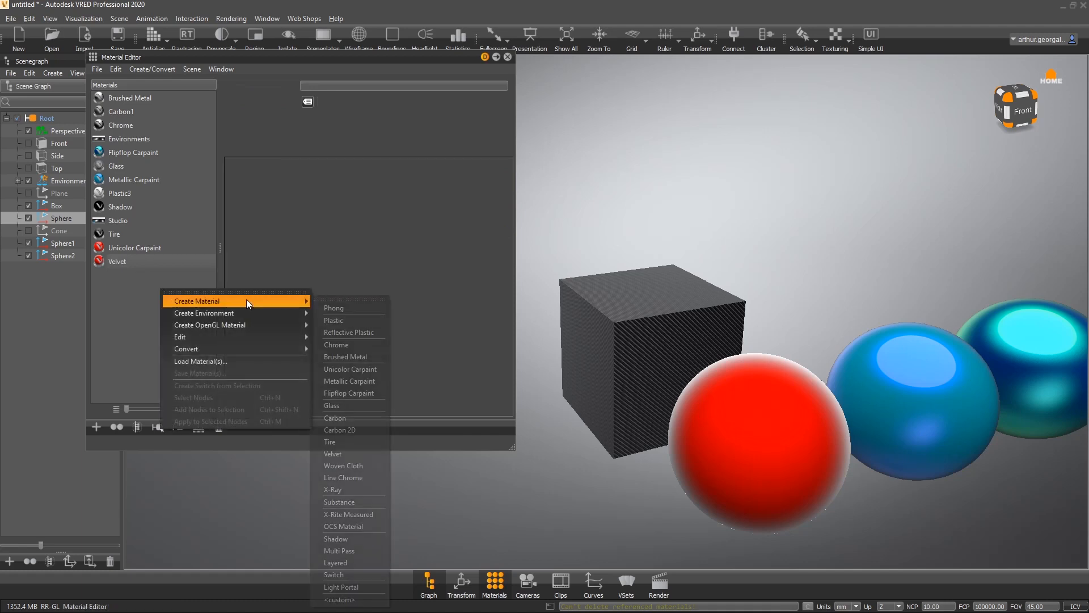
click(360, 464)
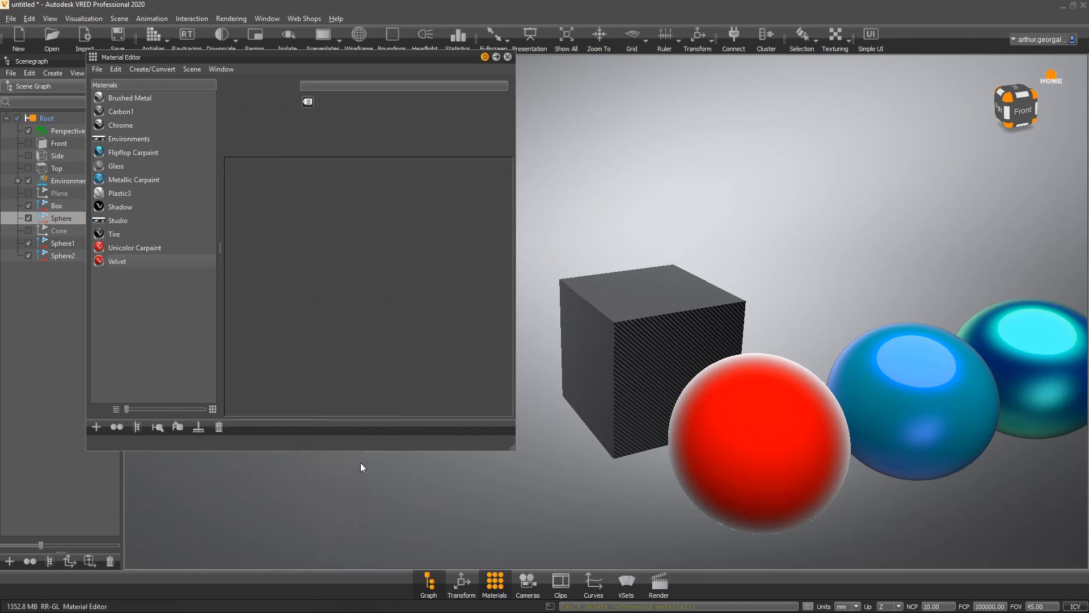
- Assign the Woven Cloth material to the sphere and then to the box
drag(161, 277, 754, 396)
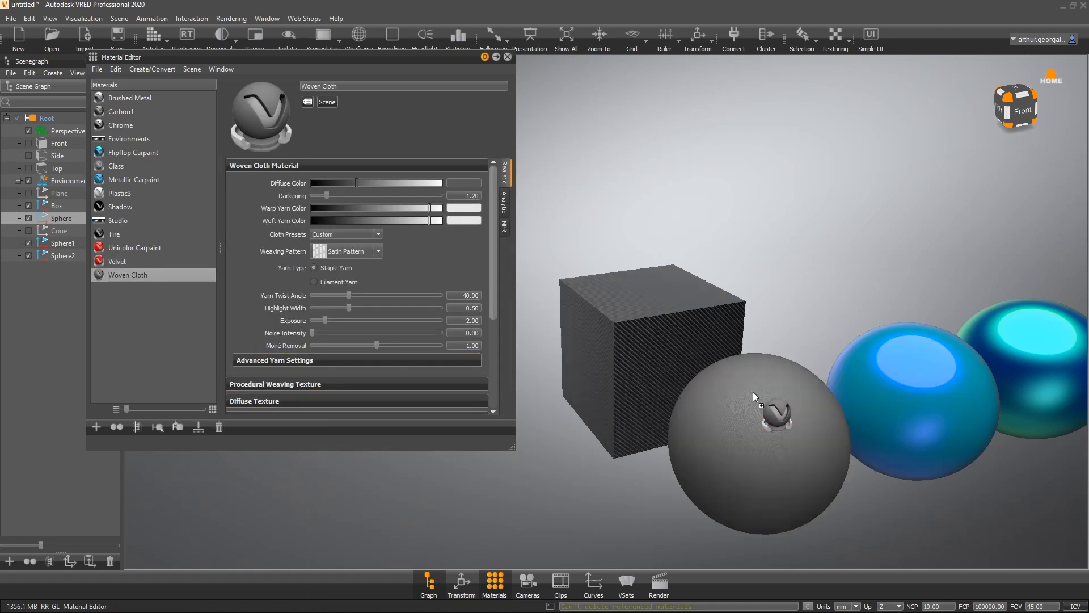
drag(169, 278, 705, 316)
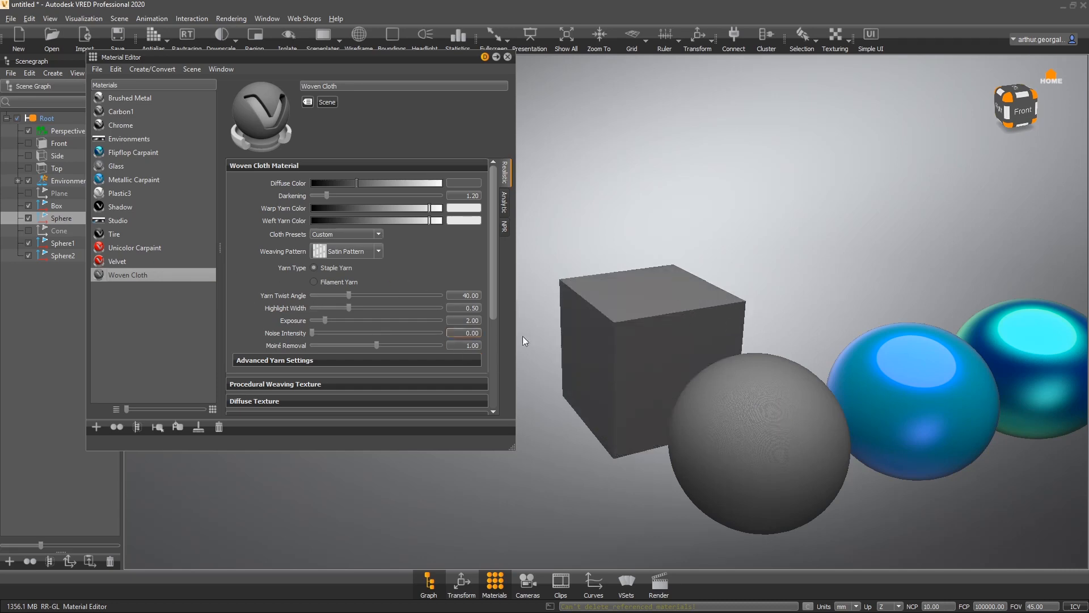
- Set the Woven Cloth weaving pattern to Denim Pattern
scroll(652, 440, up, 5)
scroll(703, 420, up, 3)
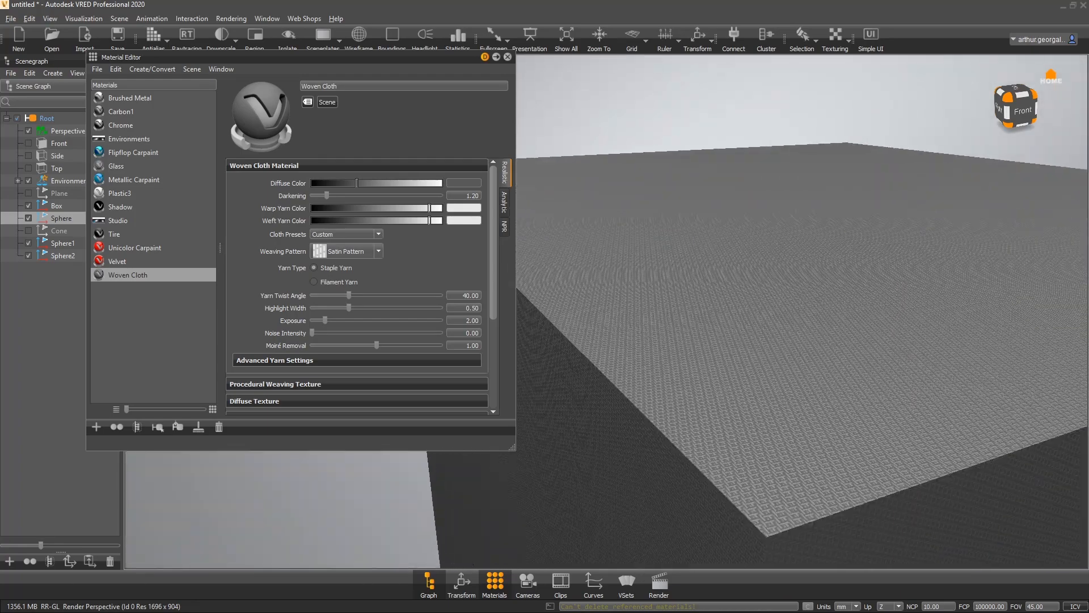
drag(755, 424, 722, 477)
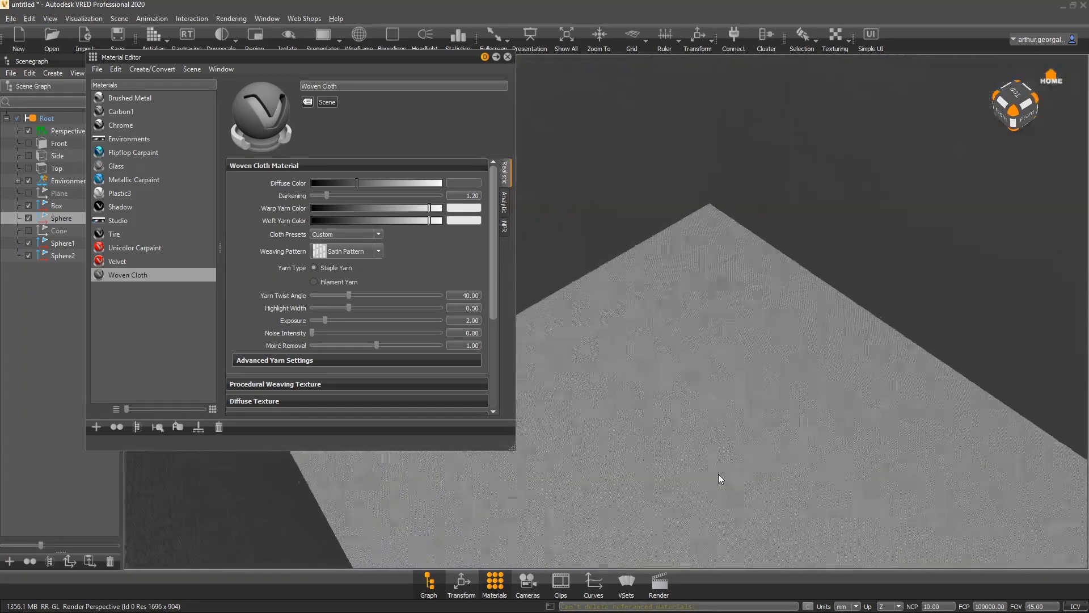
scroll(736, 420, up, 3)
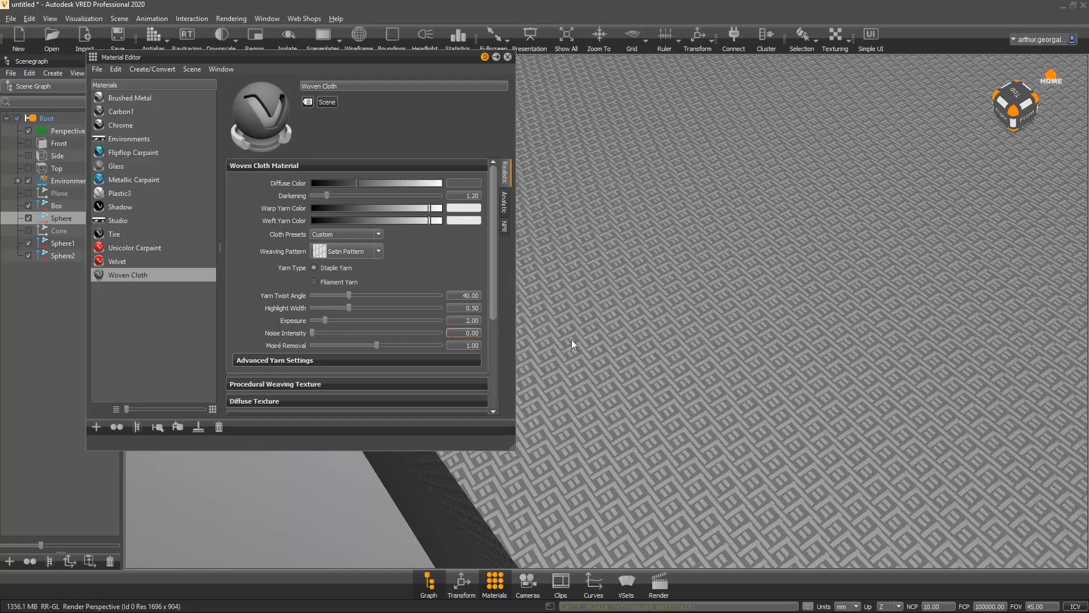
drag(709, 339, 703, 231)
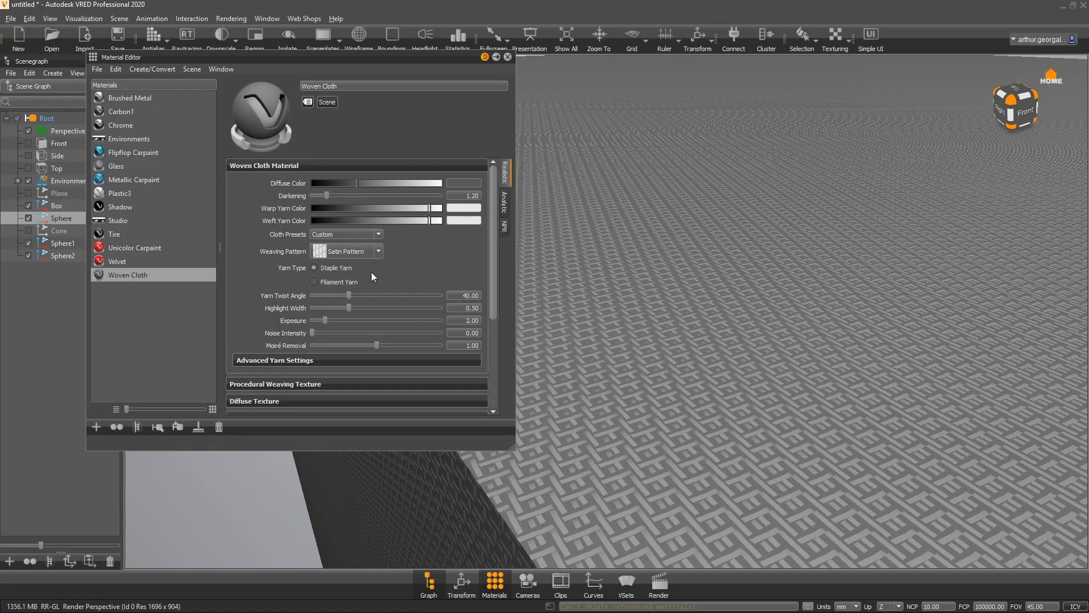
click(368, 252)
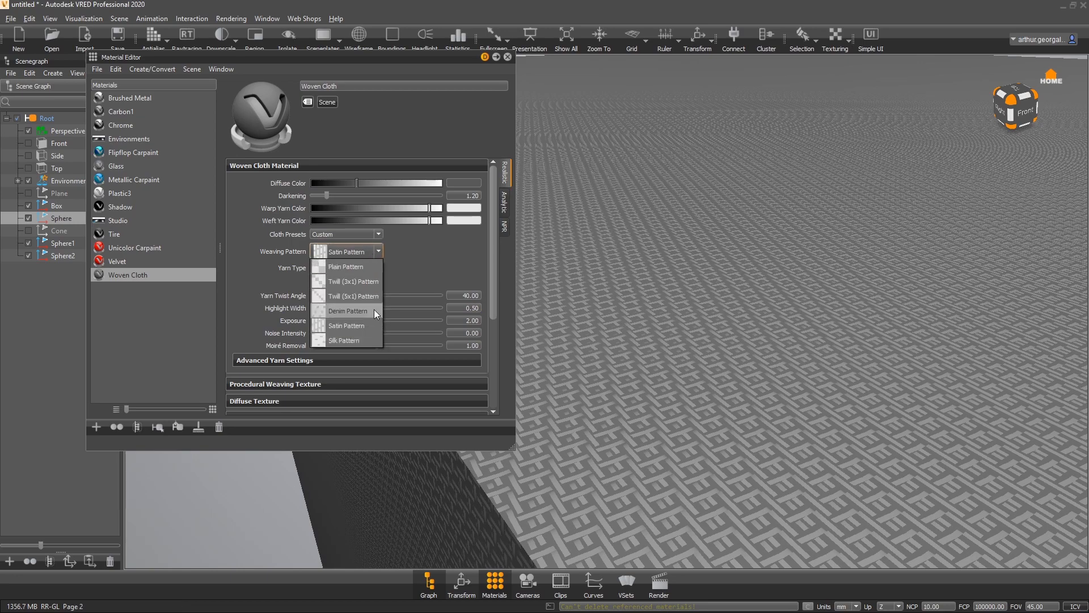
key(Escape)
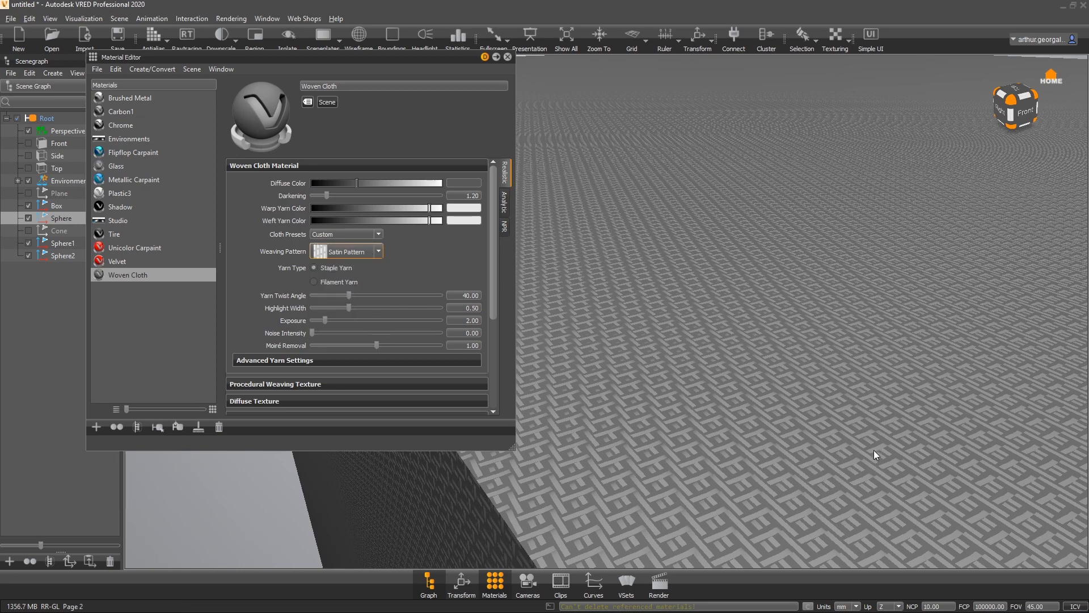
click(422, 39)
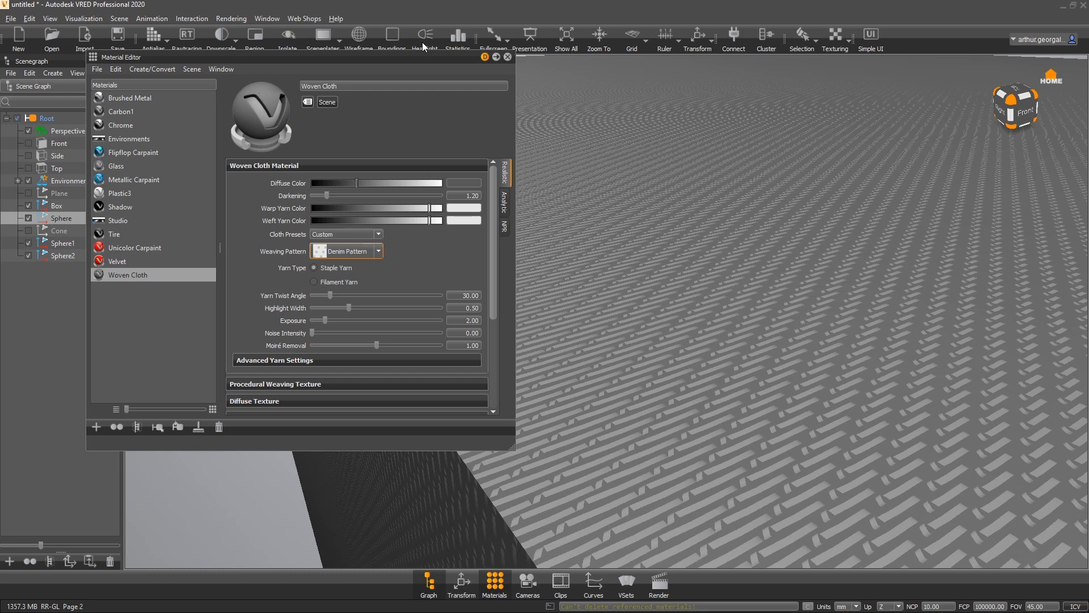
- Set the Woven Cloth diffuse colour to a dark blue with hue about 207
click(466, 181)
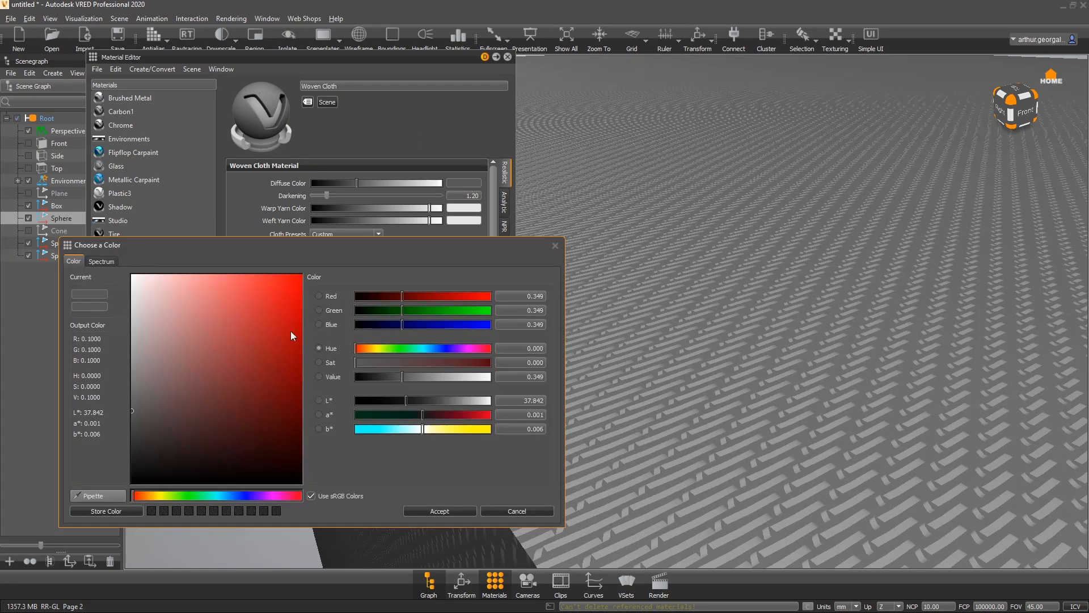
drag(291, 335, 397, 264)
drag(423, 348, 449, 348)
drag(223, 322, 189, 295)
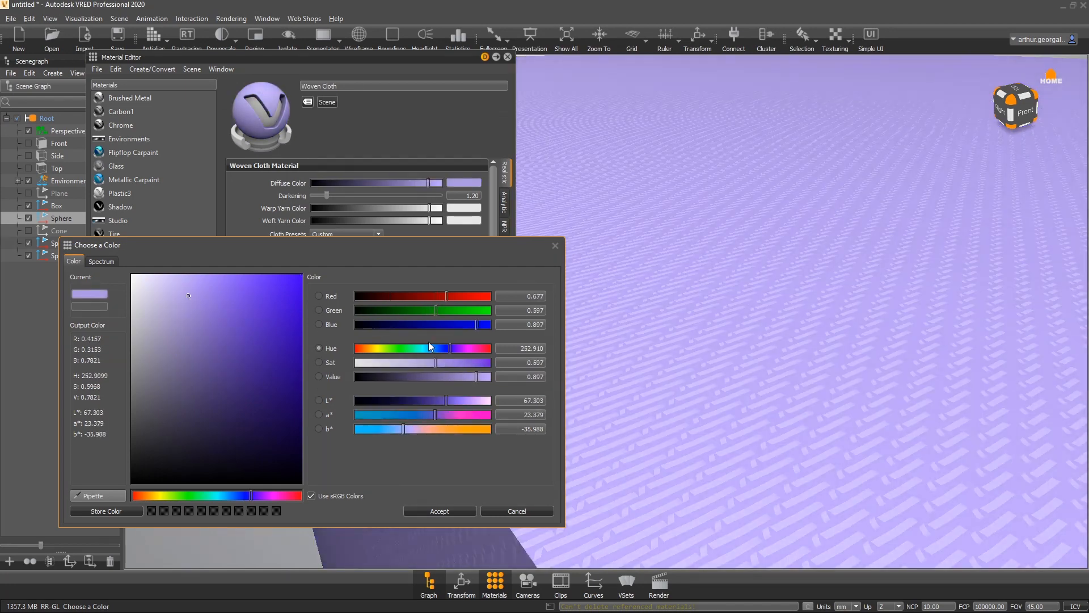
drag(429, 347, 432, 347)
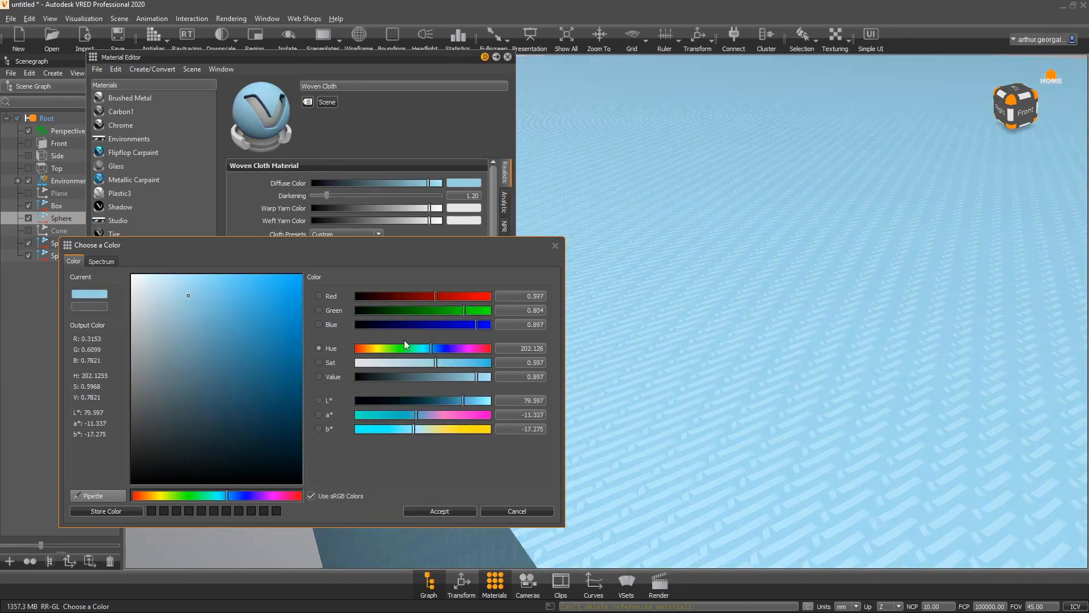
drag(224, 303, 252, 383)
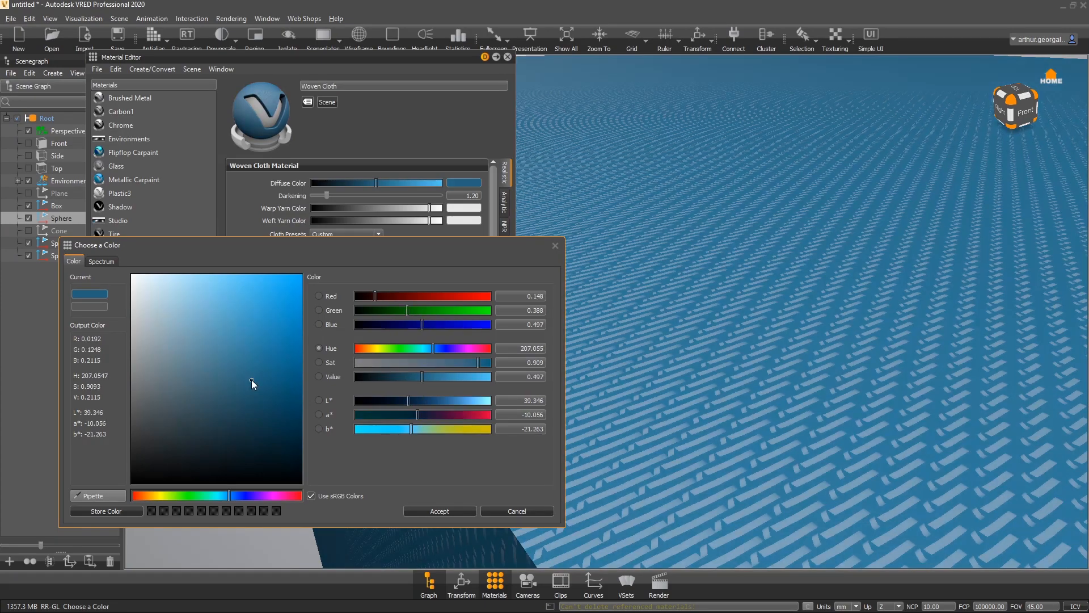
click(434, 511)
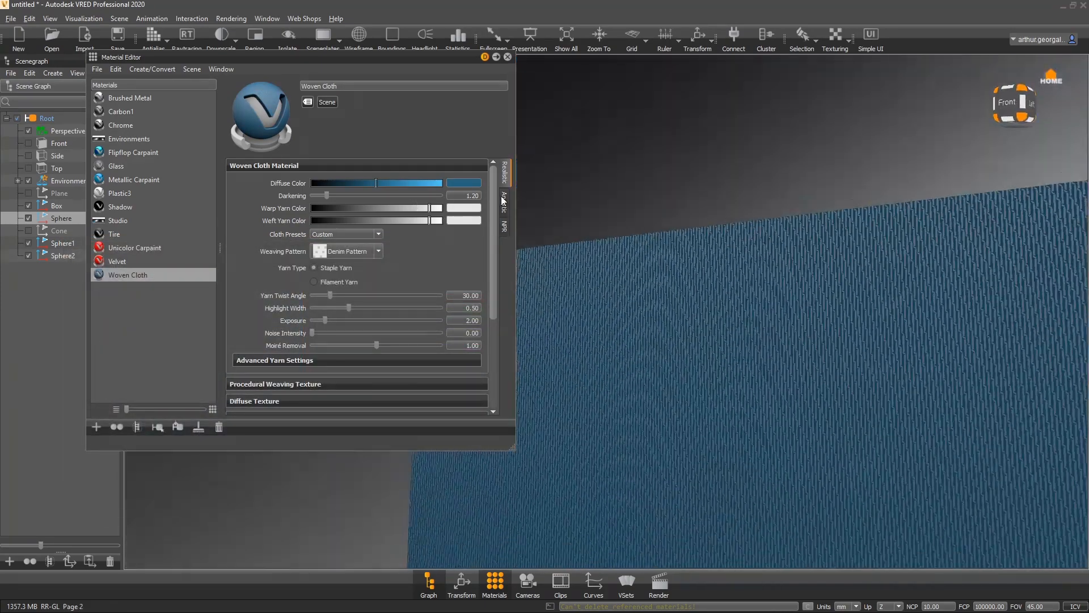
- Set the Procedural Weaving Texture's uniform repeat UV to 0.25
drag(502, 202, 1016, 442)
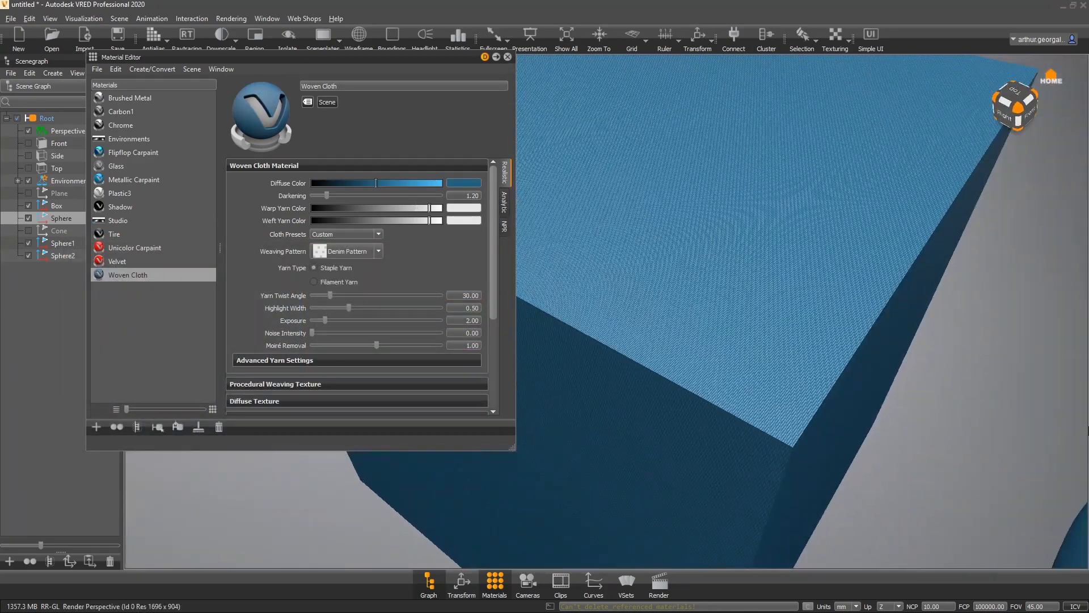
scroll(267, 346, down, 2)
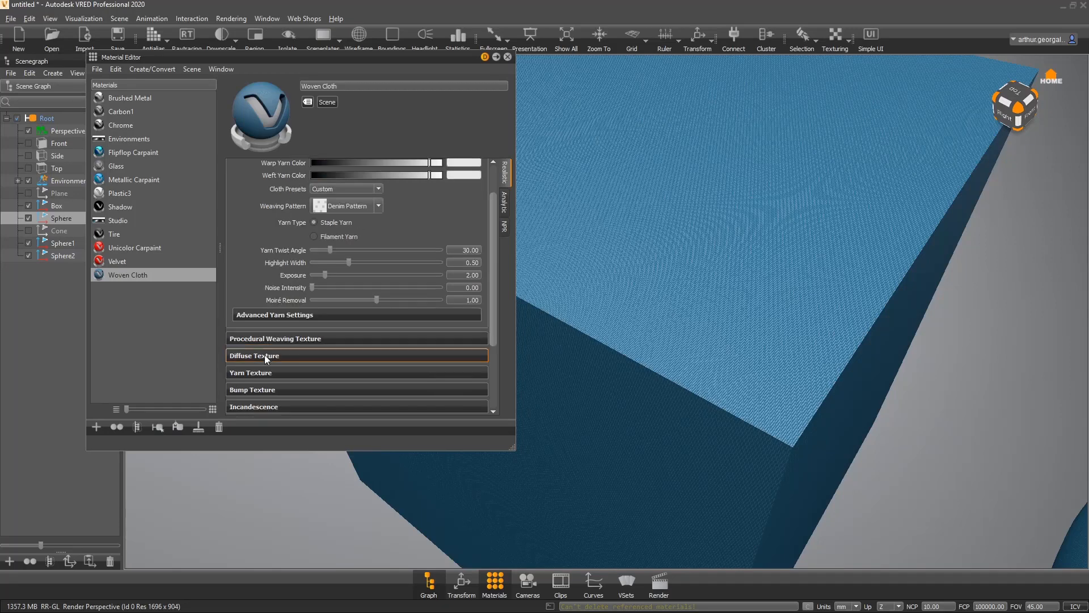
click(259, 338)
scroll(272, 352, down, 2)
scroll(269, 364, down, 2)
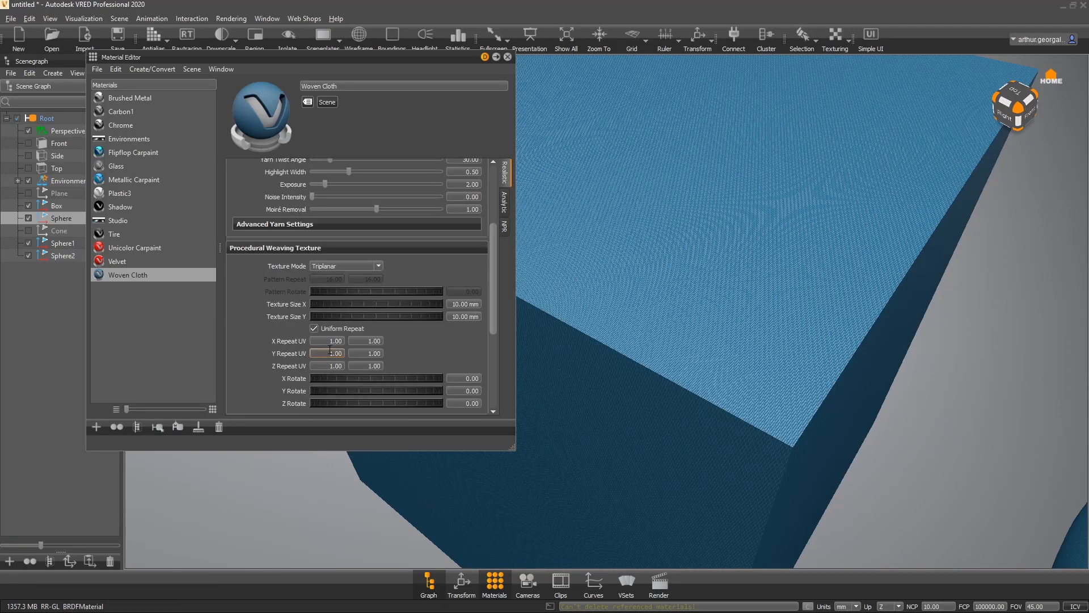
double_click(325, 341)
text(.25)
key(Return)
- Change the weaving pattern to Plain Pattern
alt+drag(820, 307, 607, 192)
drag(784, 237, 717, 425)
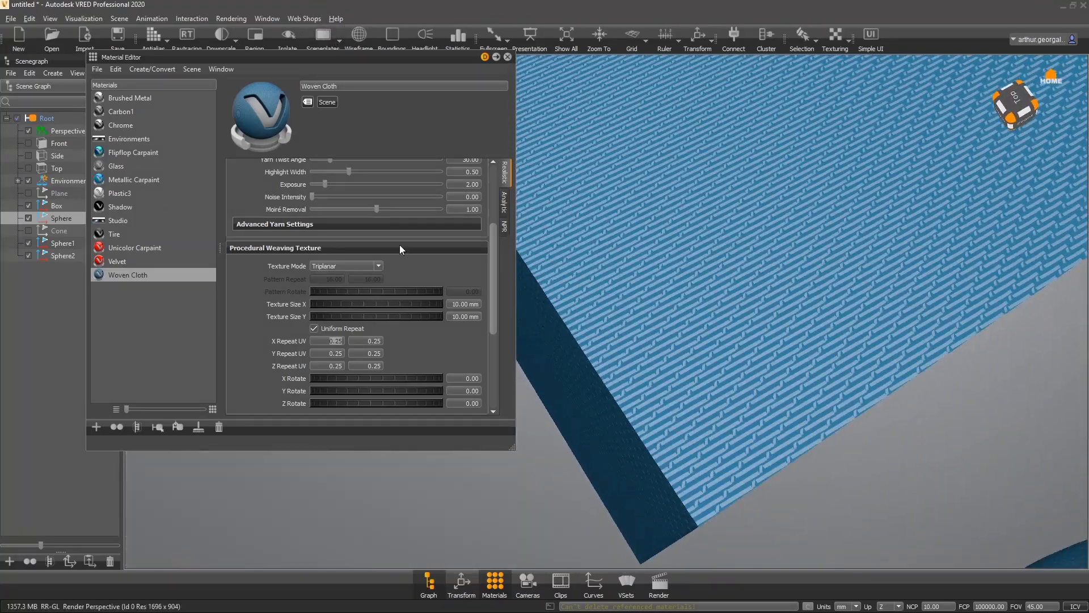
scroll(240, 278, up, 2)
click(352, 207)
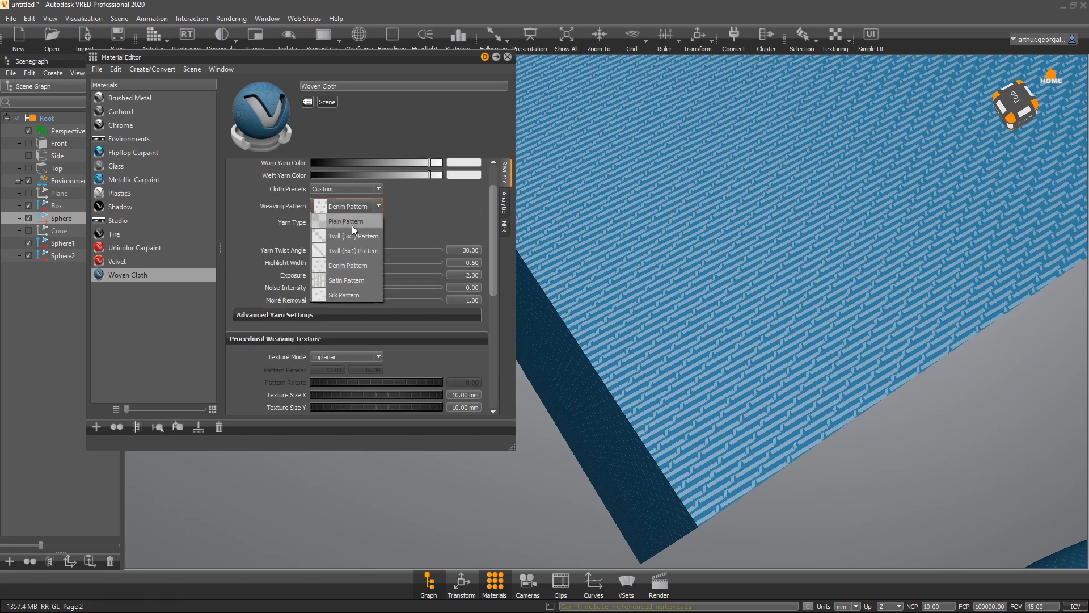
click(352, 225)
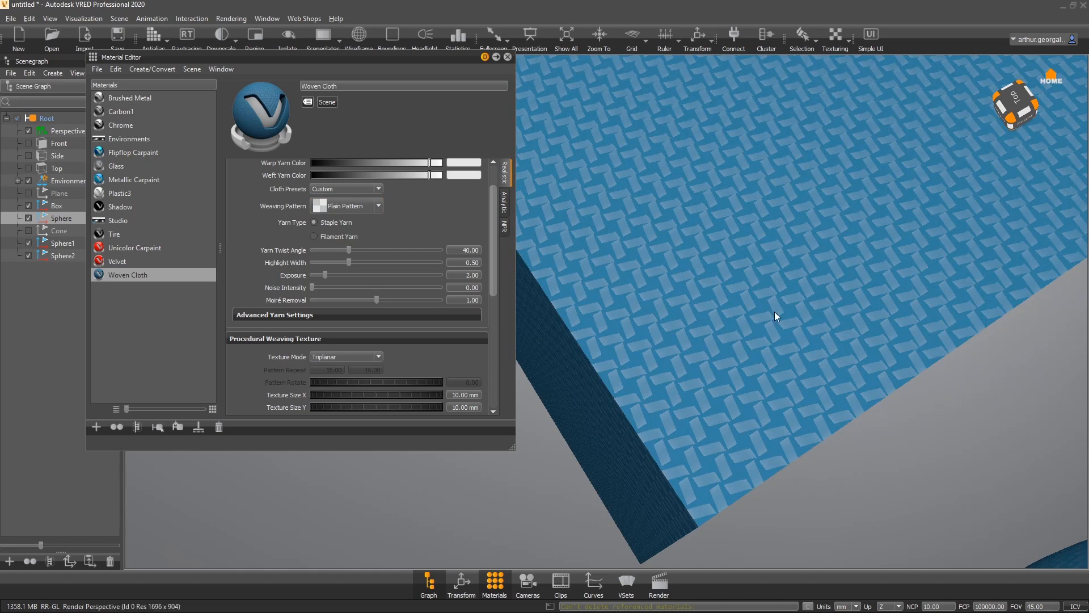
drag(765, 313, 778, 294)
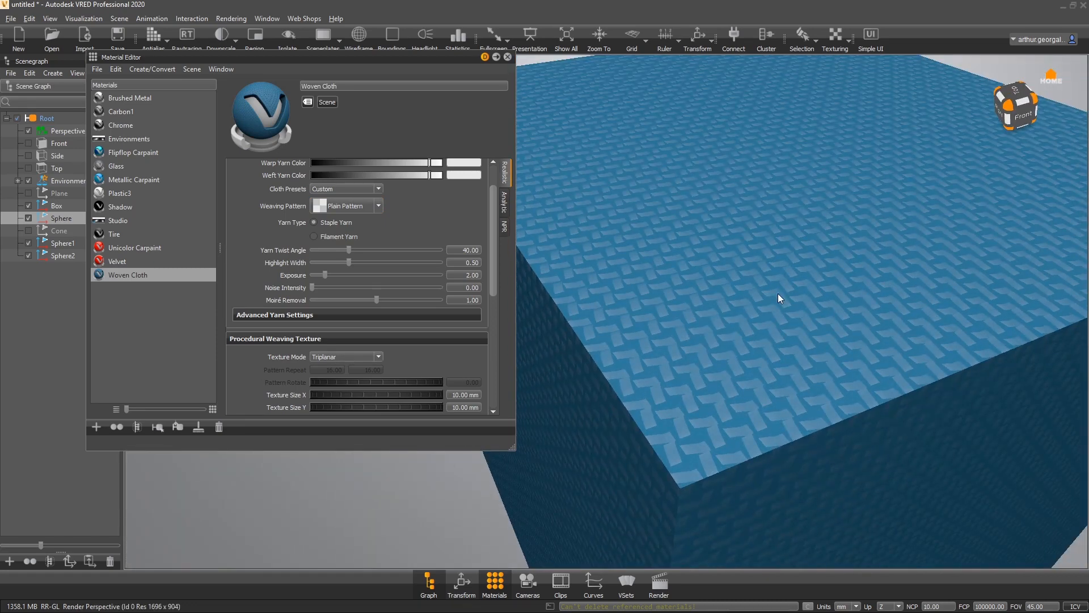
click(366, 206)
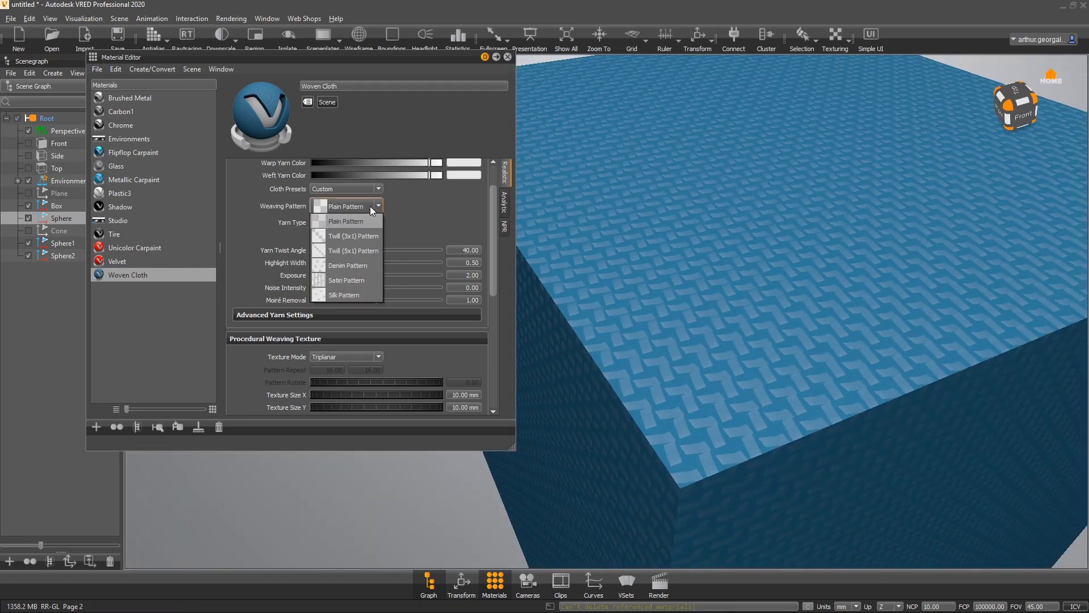
click(376, 221)
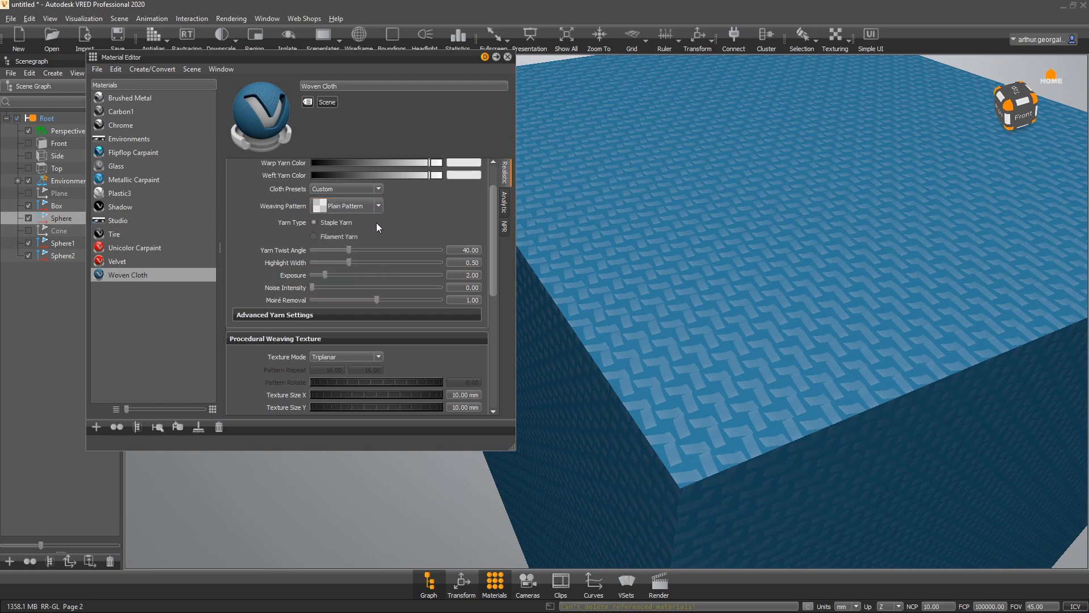
- Darken the warp yarn colour of the Woven Cloth material
scroll(239, 204, up, 2)
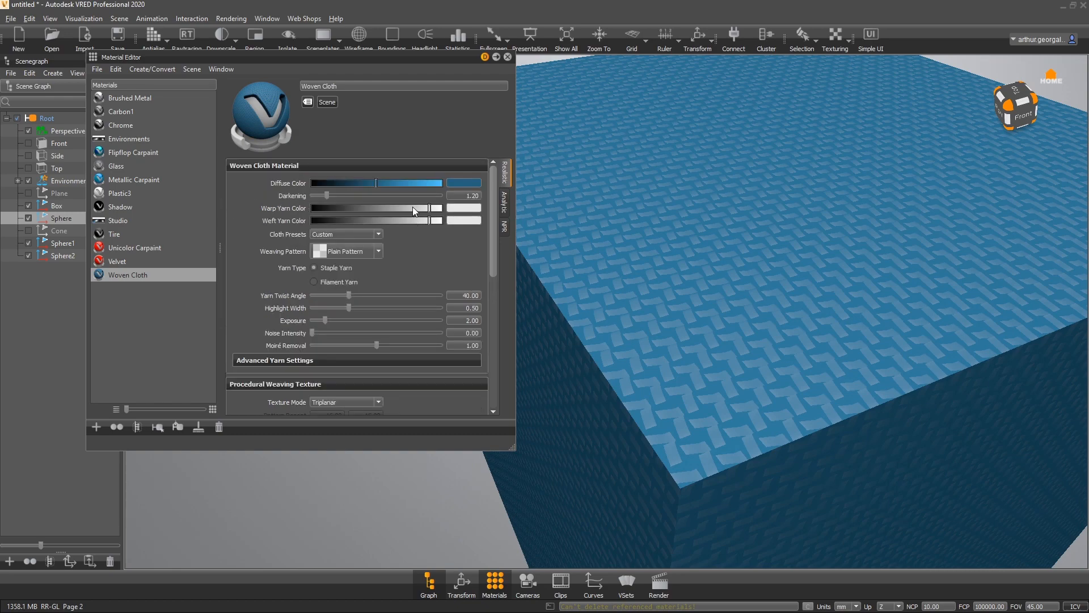
mouse_move(413, 207)
mouse_down()
mouse_move(329, 208)
mouse_move(439, 208)
mouse_move(393, 208)
mouse_move(454, 222)
mouse_move(413, 227)
mouse_up()
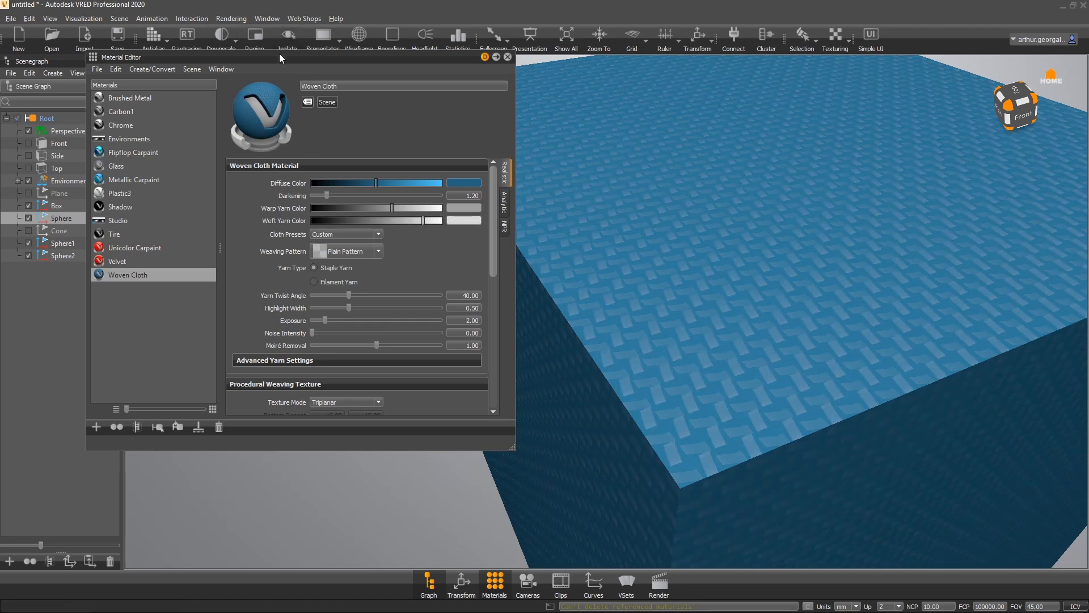
- Turn on the statistics display and move the Material Editor lower in the window
drag(279, 54, 299, 246)
click(468, 33)
drag(488, 284, 386, 134)
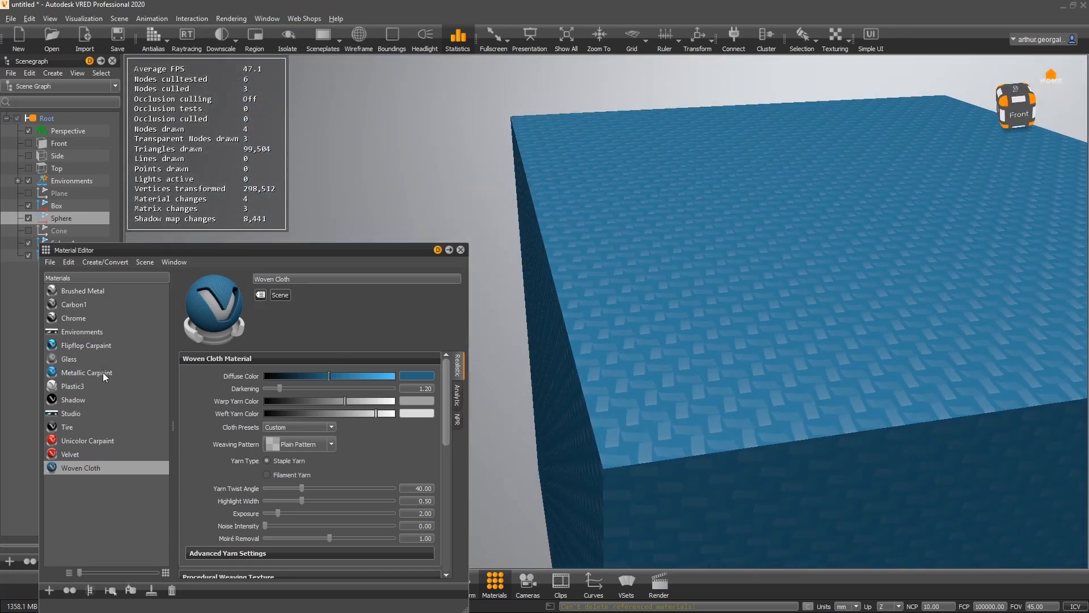
- Assign Metallic Carpaint to the box for comparison, then reassign Woven Cloth to it
drag(103, 372, 471, 327)
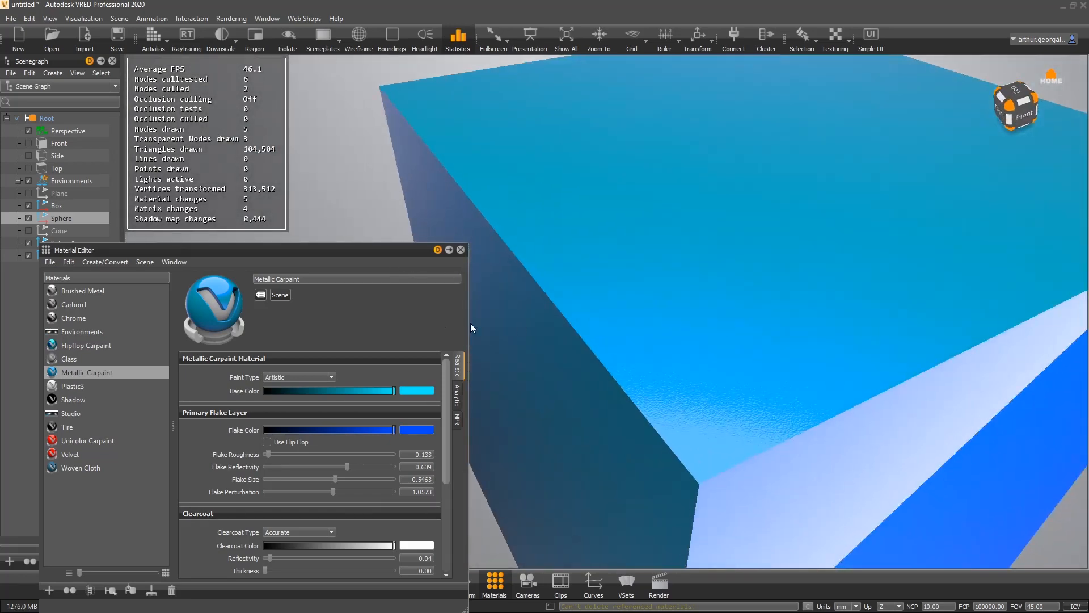
drag(578, 234, 500, 264)
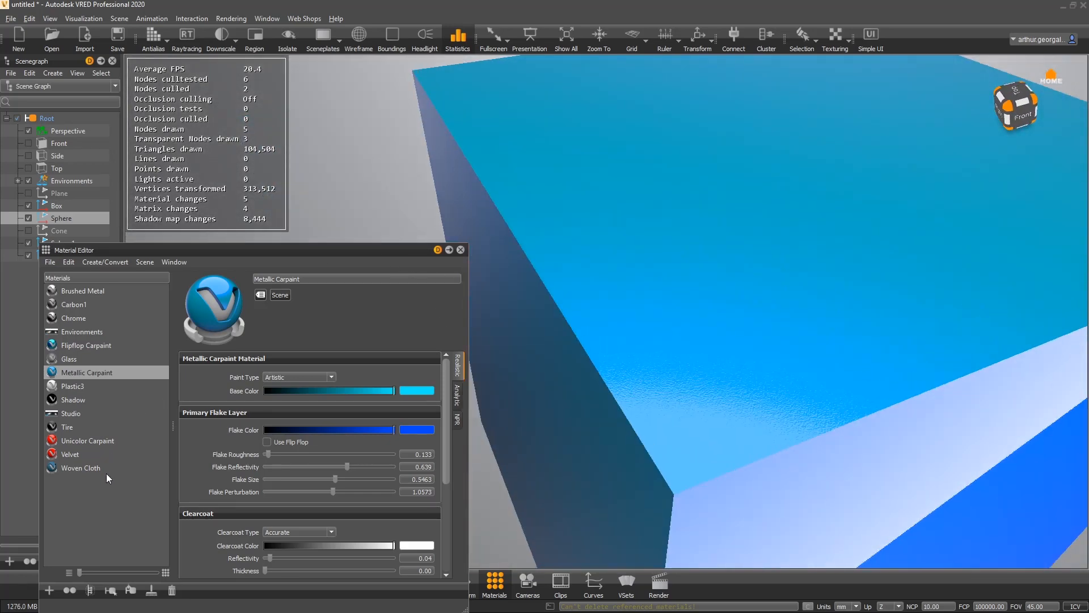
drag(85, 467, 731, 328)
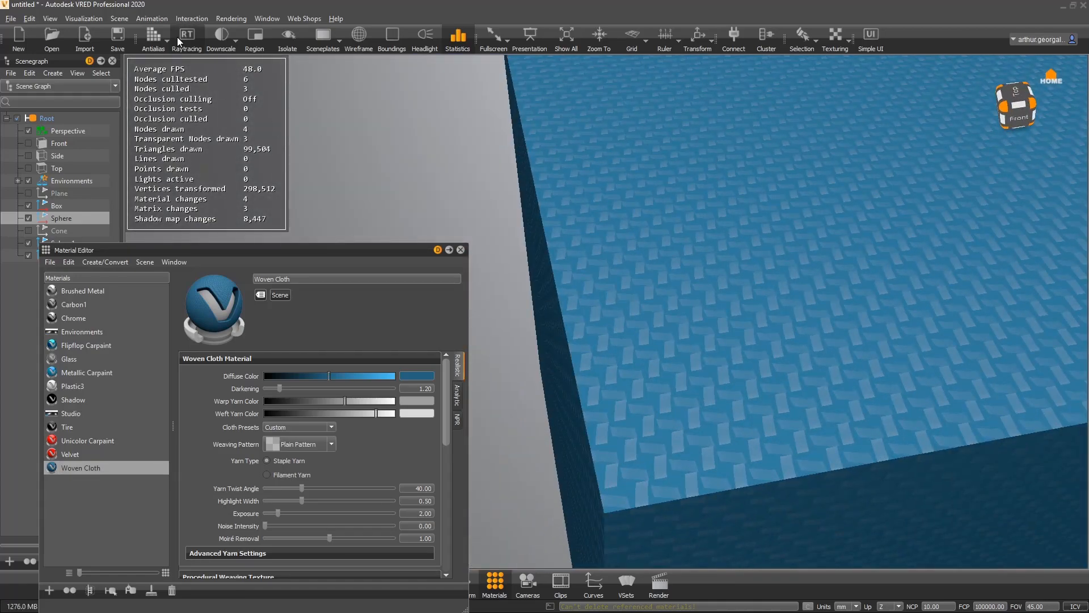
- Enable raytracing and antialiasing to preview the Woven Cloth material on the box
drag(797, 289, 374, 71)
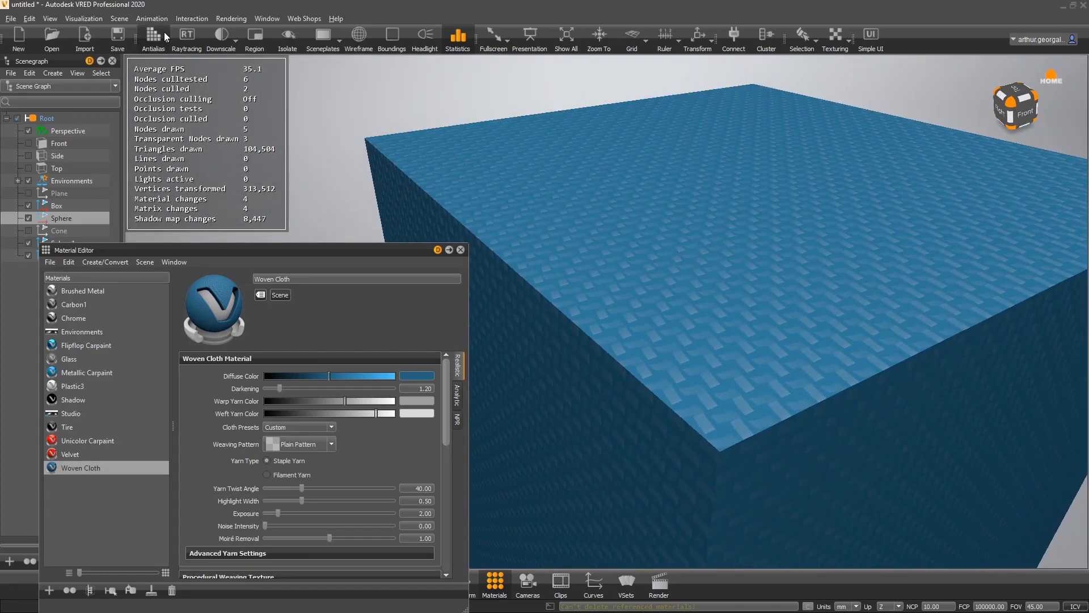
click(187, 35)
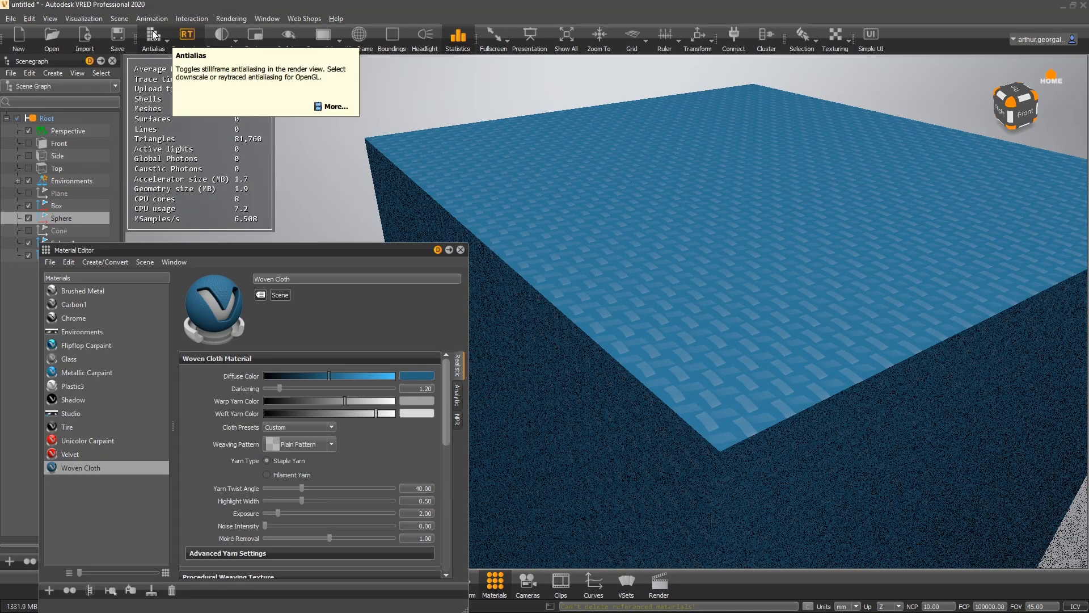
click(153, 35)
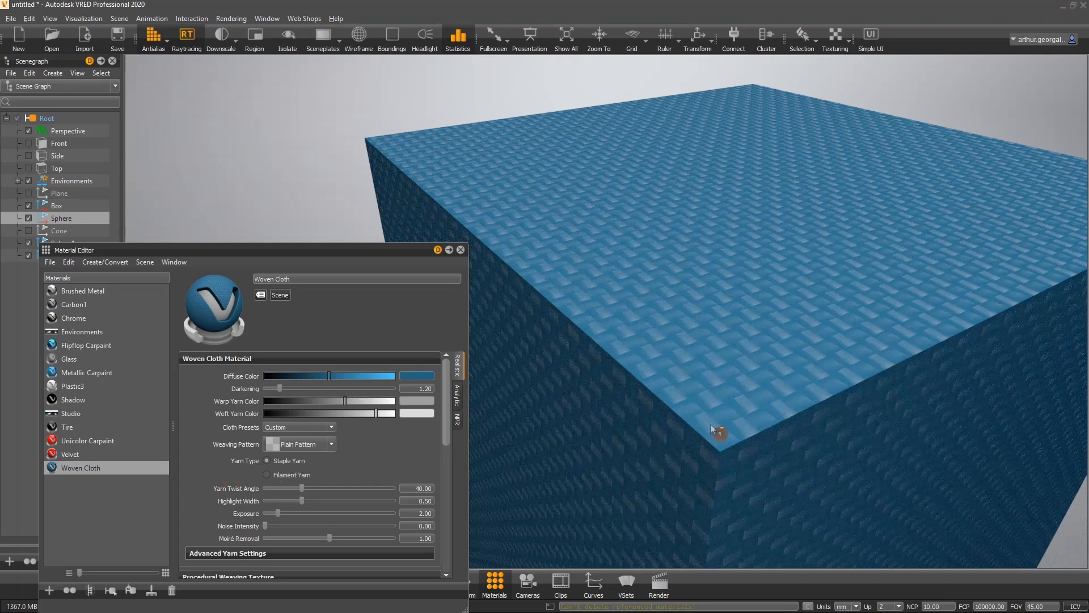
- Assign the Unicolor Carpaint material to the box
alt+drag(712, 424, 819, 377)
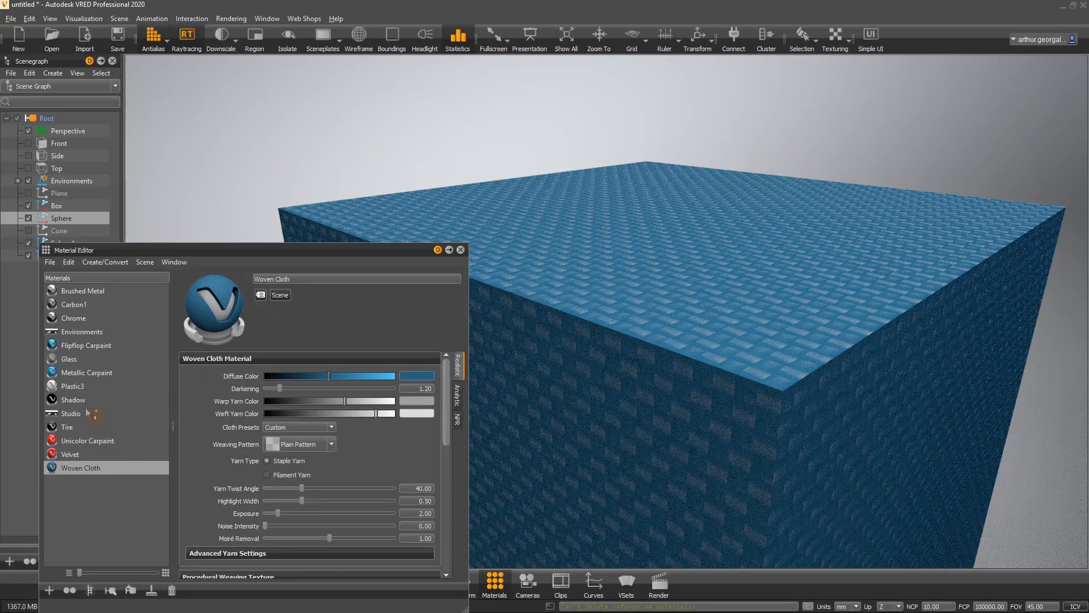
click(85, 441)
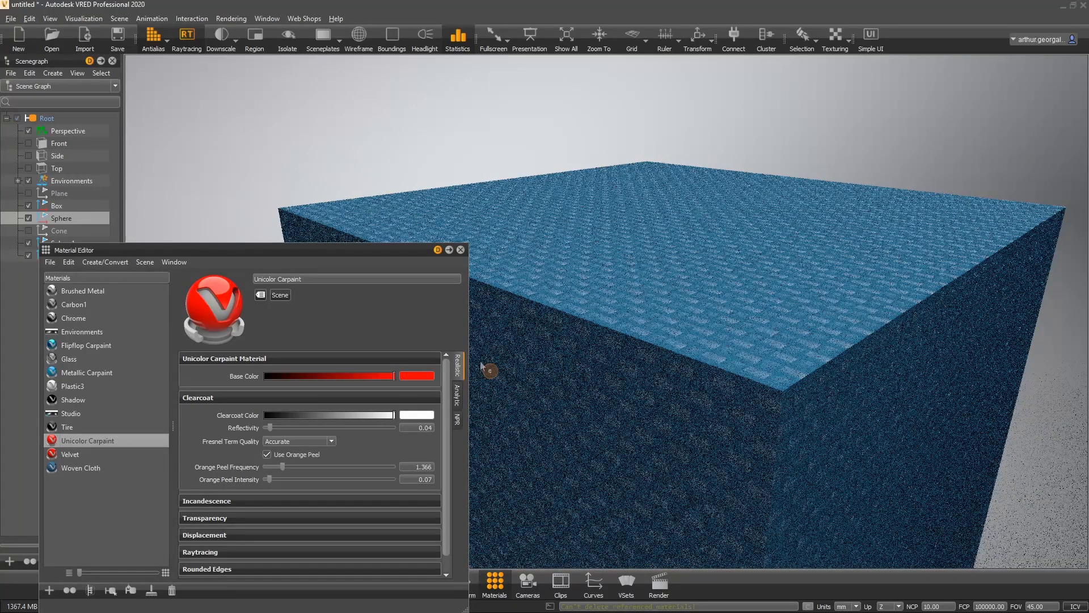
drag(78, 445, 748, 379)
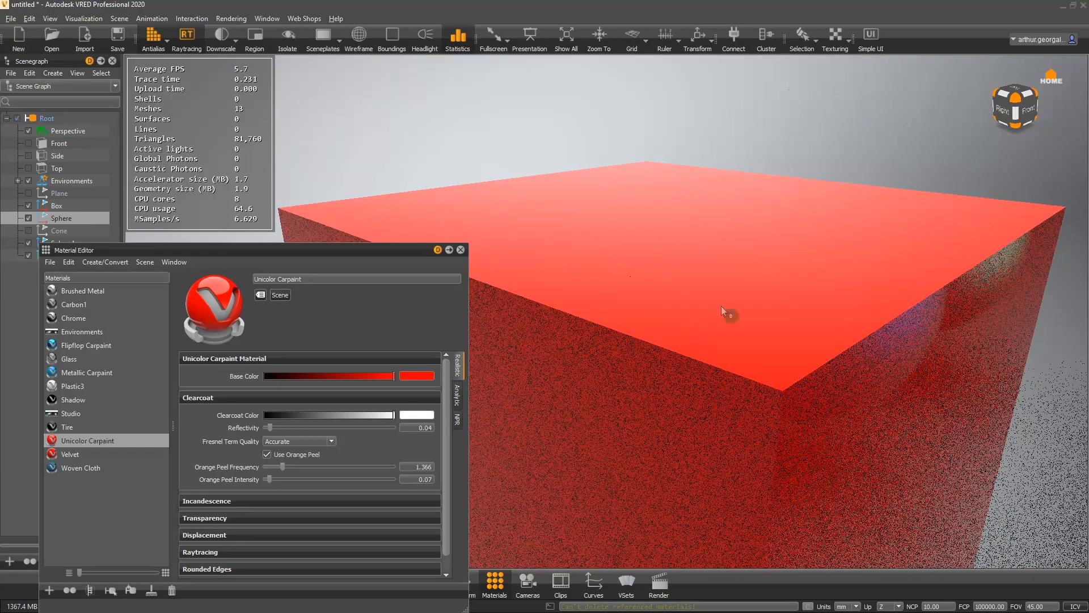
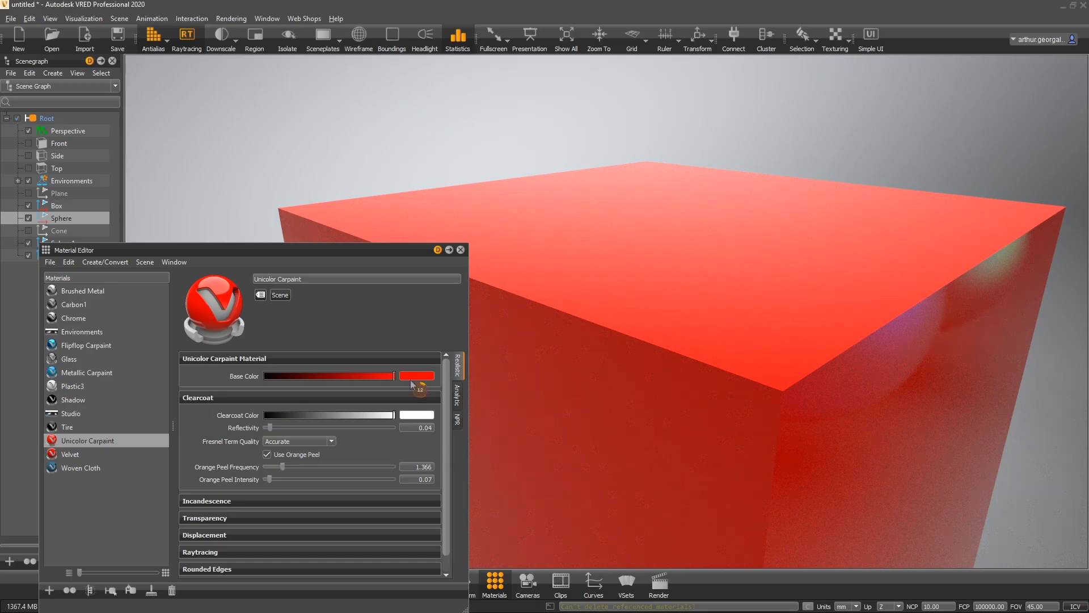
- Turn off raytracing and antialiasing to return to the real-time preview
scroll(759, 254, down, 1)
scroll(758, 253, down, 3)
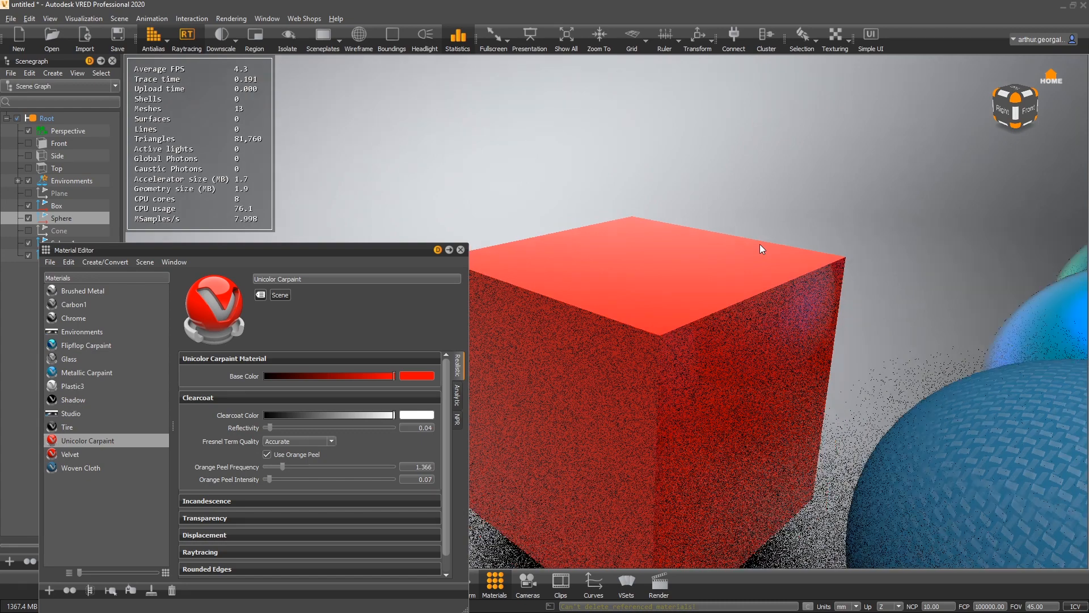
drag(760, 249, 1018, 465)
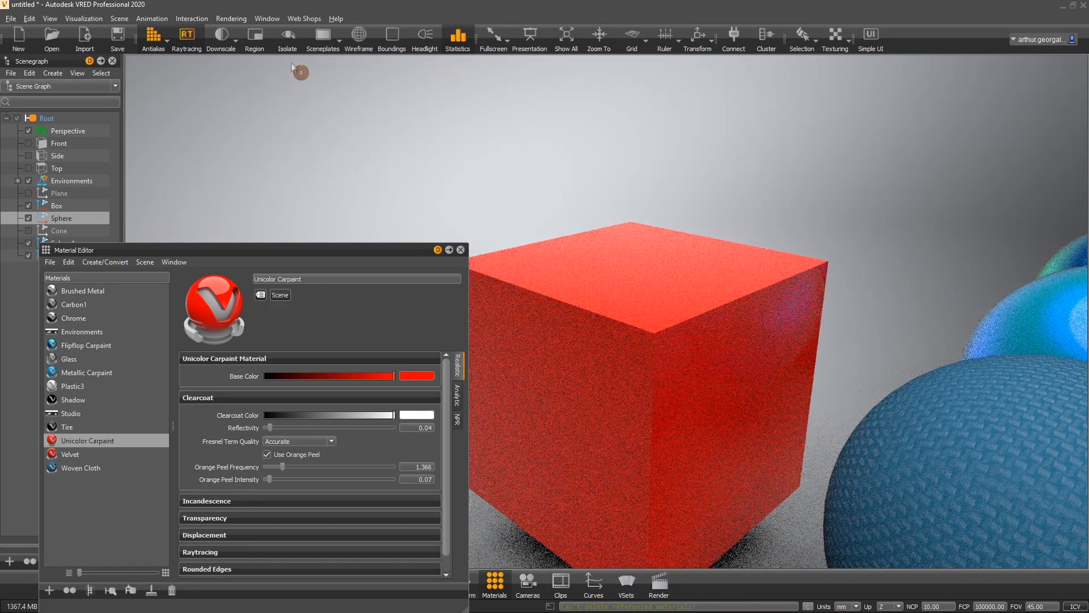
click(186, 37)
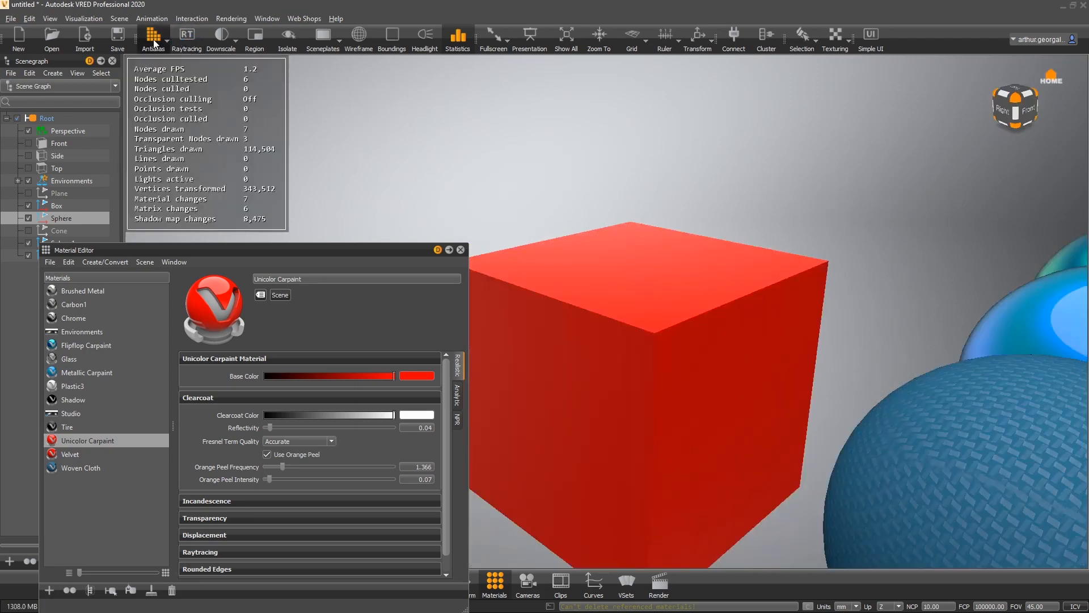
click(153, 41)
drag(874, 372, 556, 332)
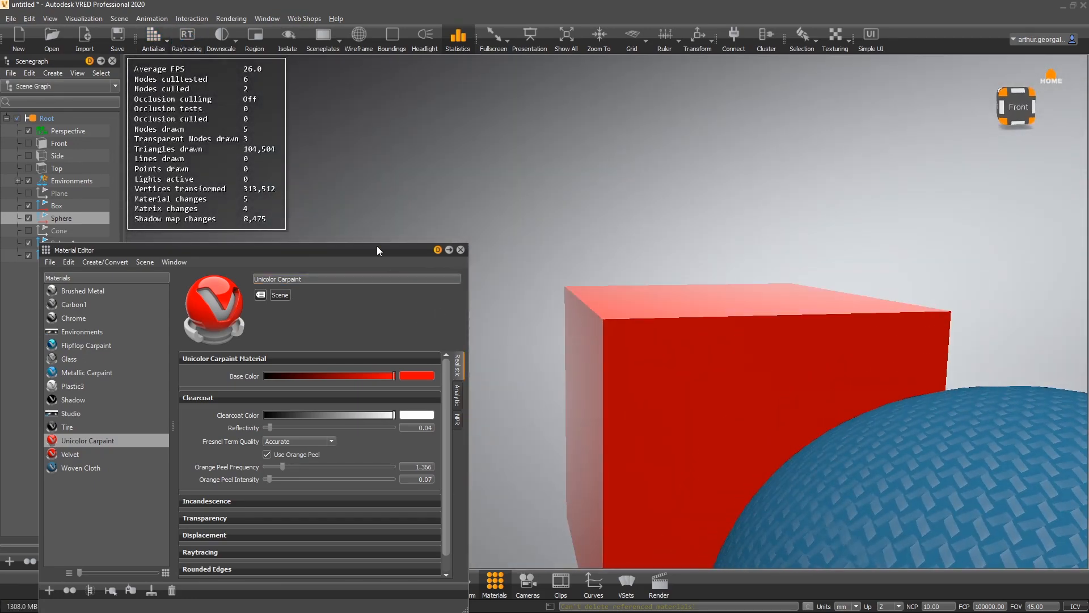
- Move the Material Editor higher in the window and hide the statistics display
drag(377, 250, 440, 142)
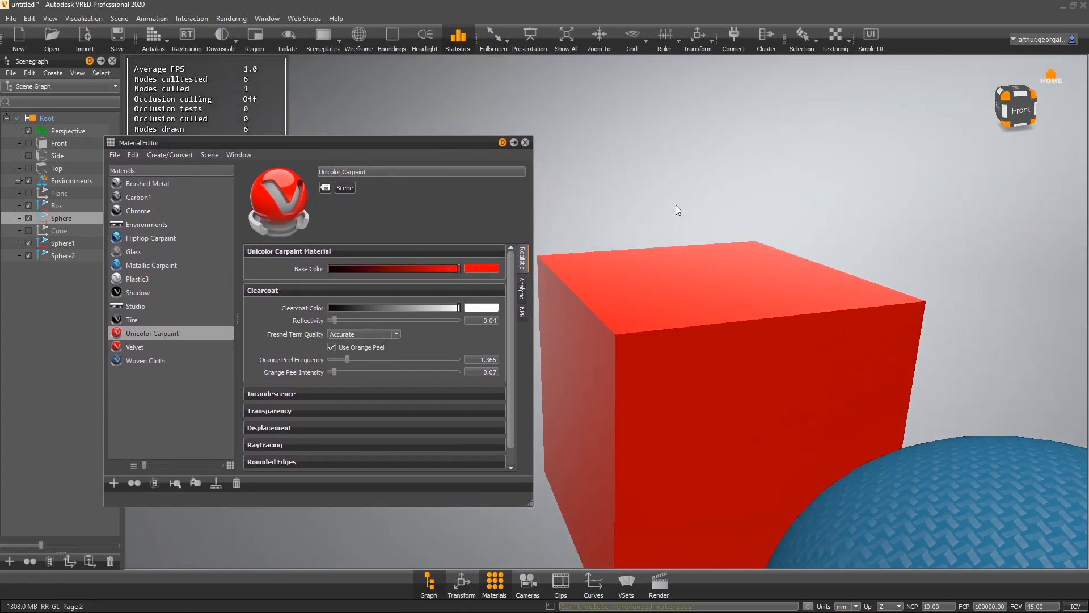
click(457, 38)
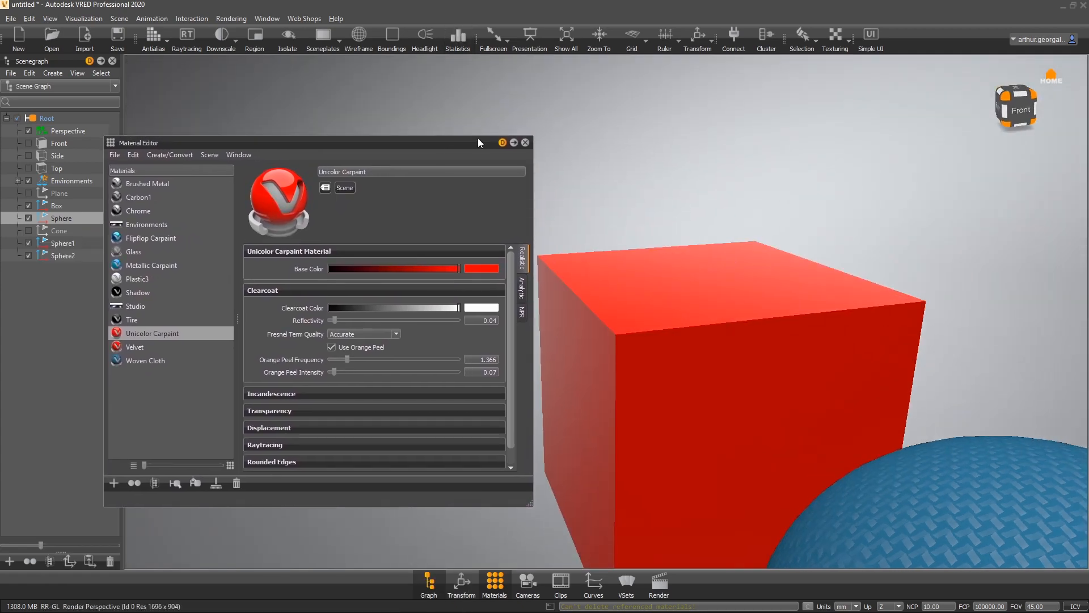
click(175, 402)
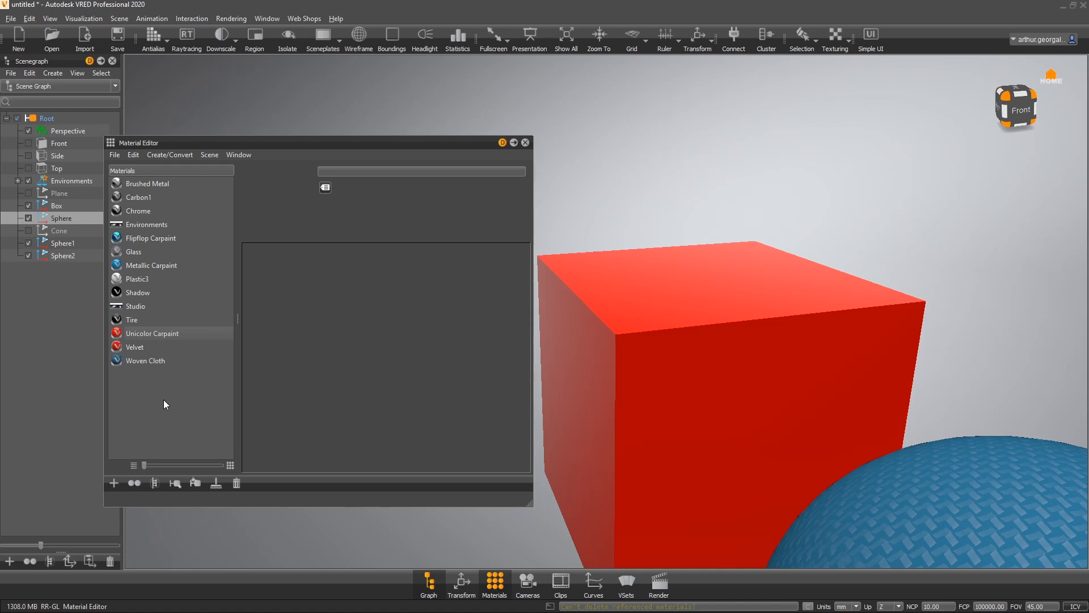
- Create a new Line Chrome material
right_click(173, 382)
mouse_move(216, 398)
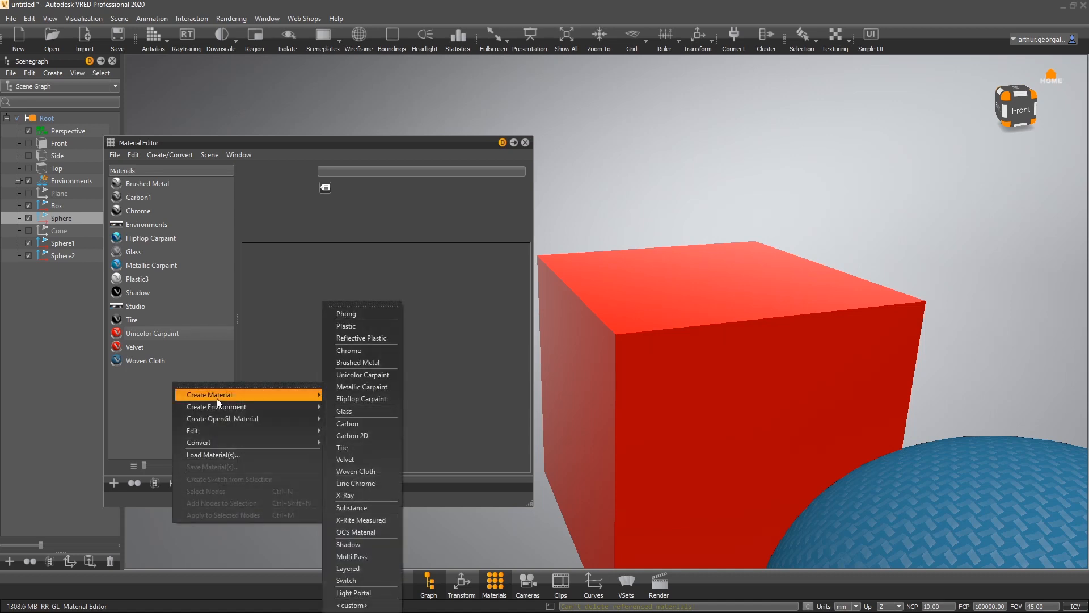
click(380, 482)
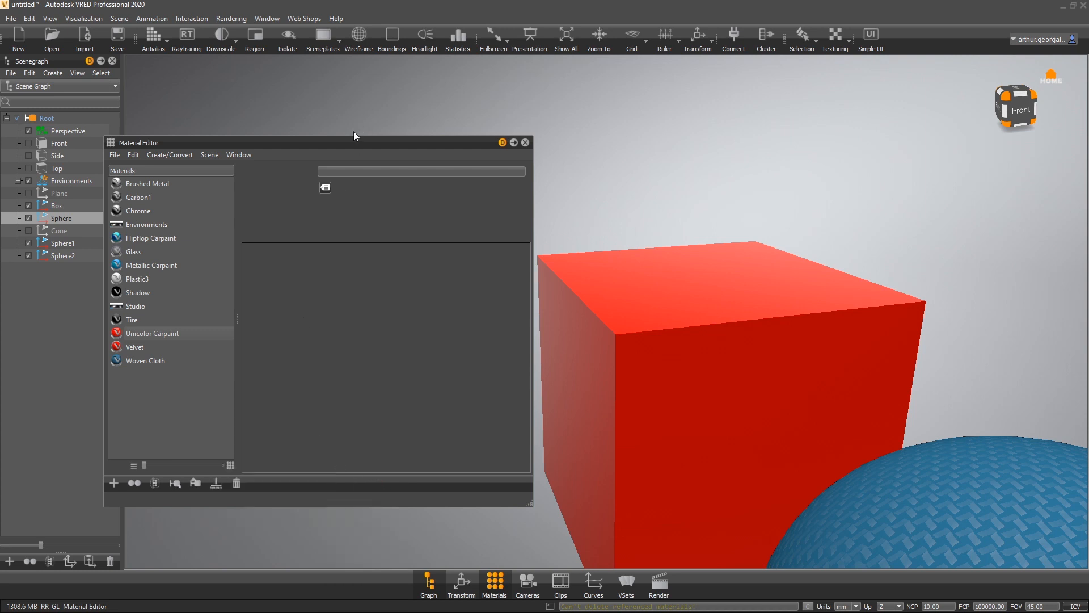
drag(346, 143, 313, 95)
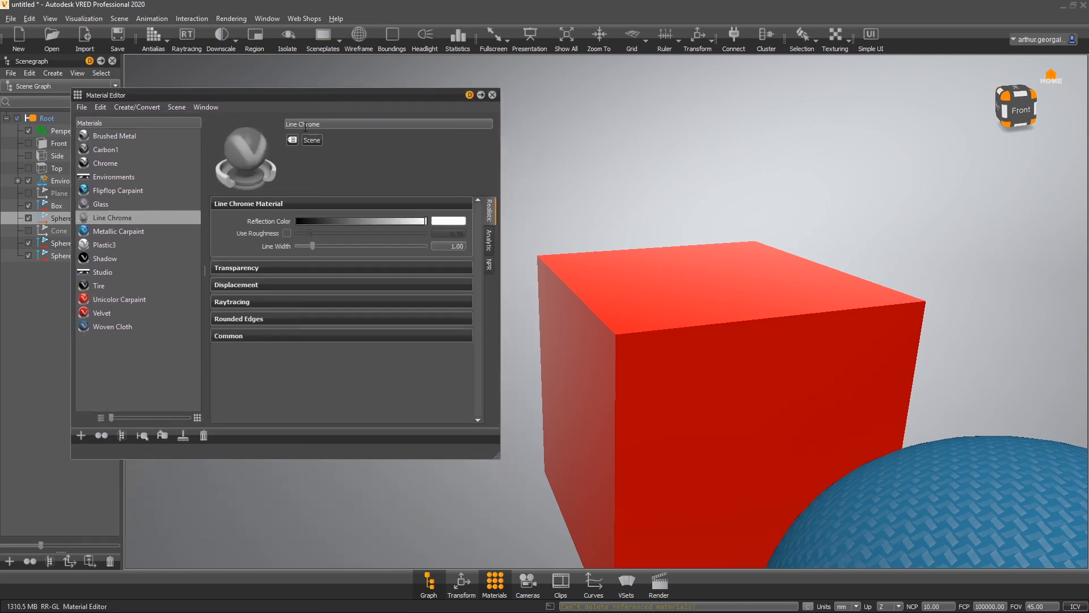
- Assign the Line Chrome material to the blue patterned sphere
drag(130, 214, 911, 518)
middle_drag(767, 399, 716, 329)
drag(716, 329, 804, 276)
- Create a new X-Ray material
right_click(133, 370)
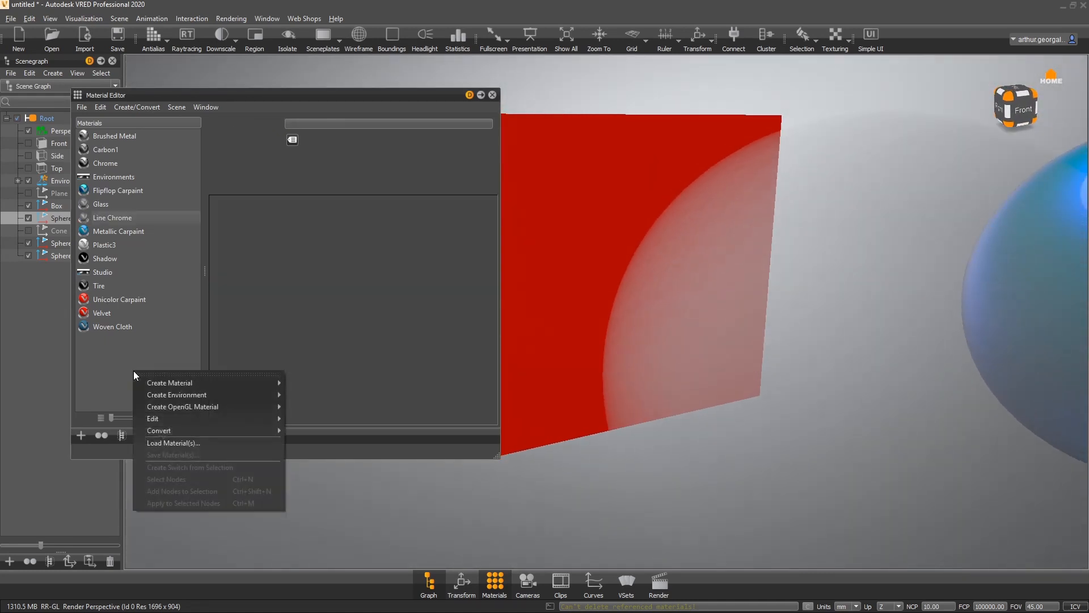
mouse_move(269, 384)
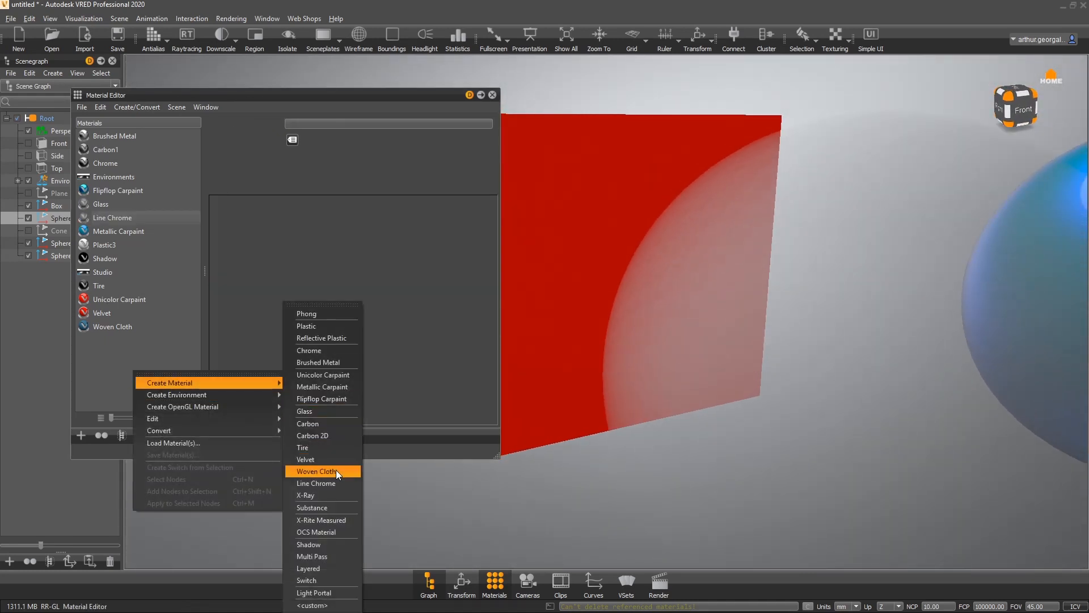
click(324, 495)
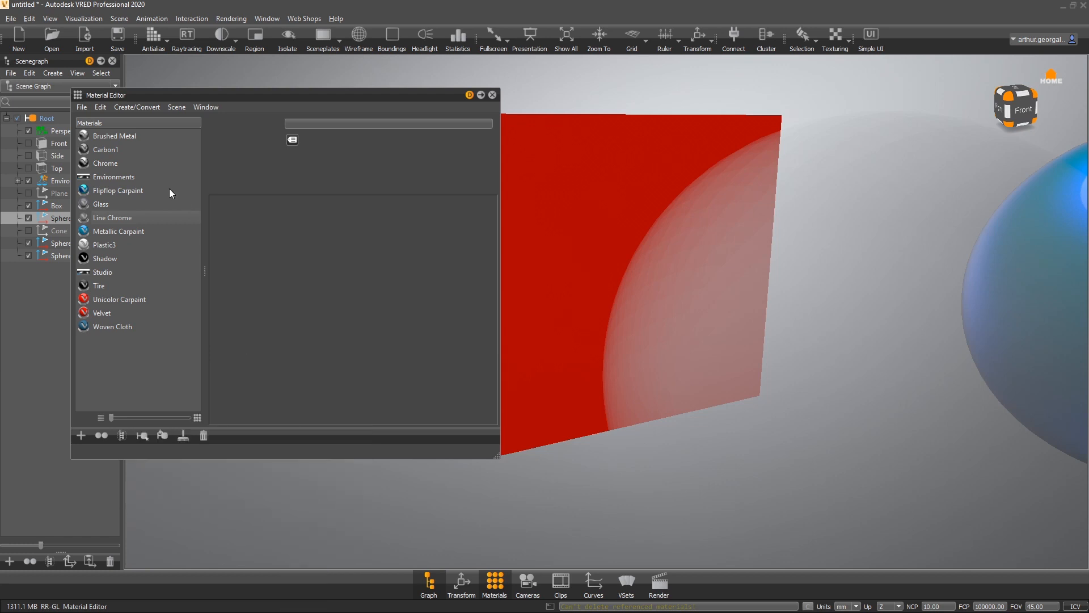
- Assign the X-Ray material to the sphere in front of the box
drag(125, 338, 767, 251)
drag(832, 321, 721, 264)
scroll(677, 263, down, 5)
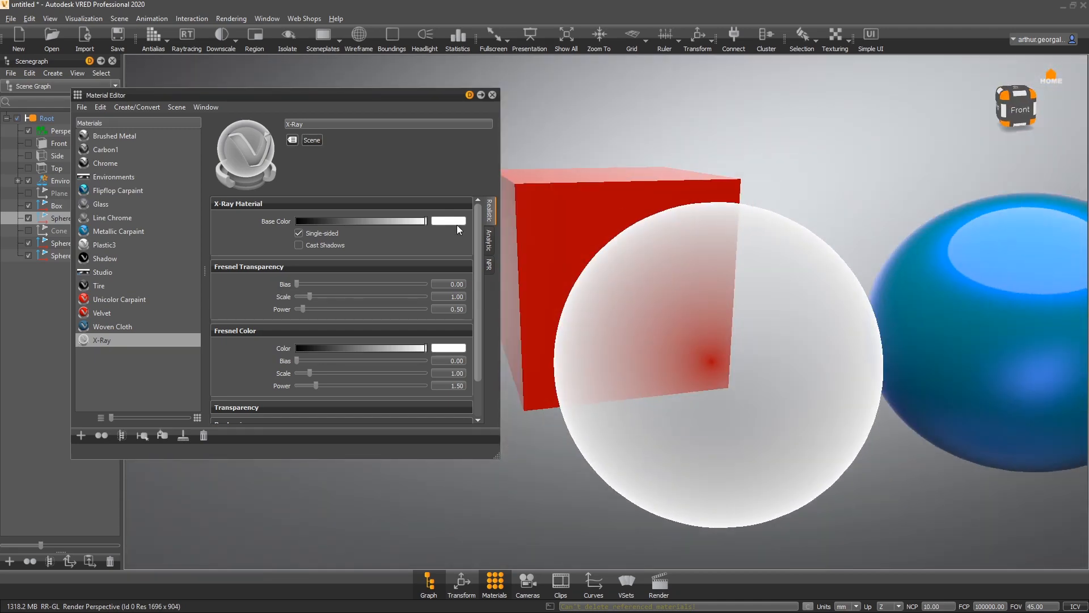
- Change the X-Ray material's base color to yellow
click(454, 221)
drag(201, 326, 375, 270)
drag(356, 310, 535, 315)
click(473, 512)
drag(594, 356, 464, 389)
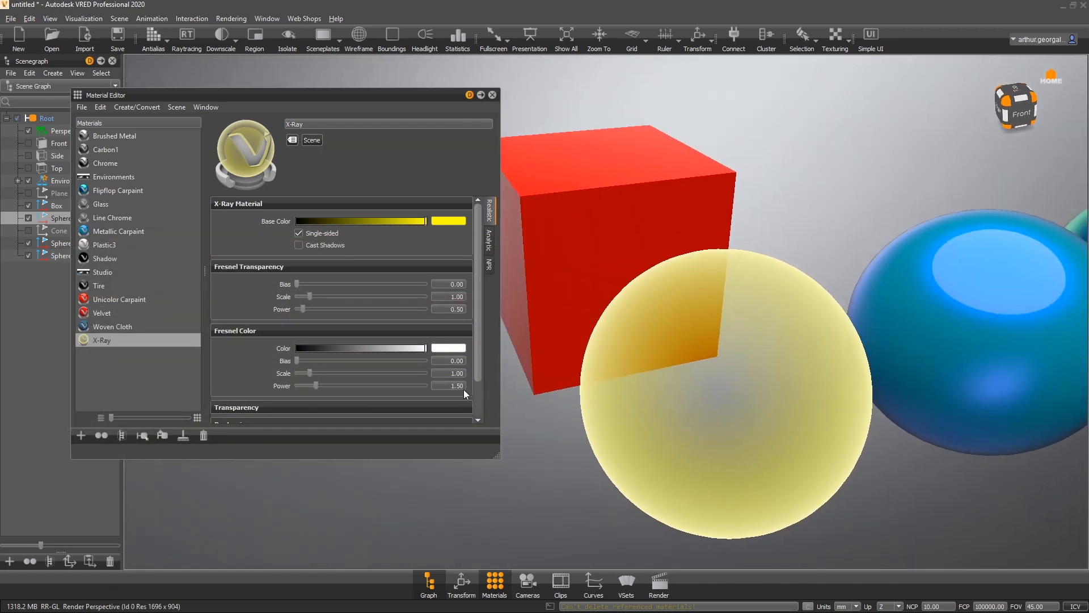
- Create a new X-Rite Measured material
click(123, 377)
right_click(133, 362)
mouse_move(219, 370)
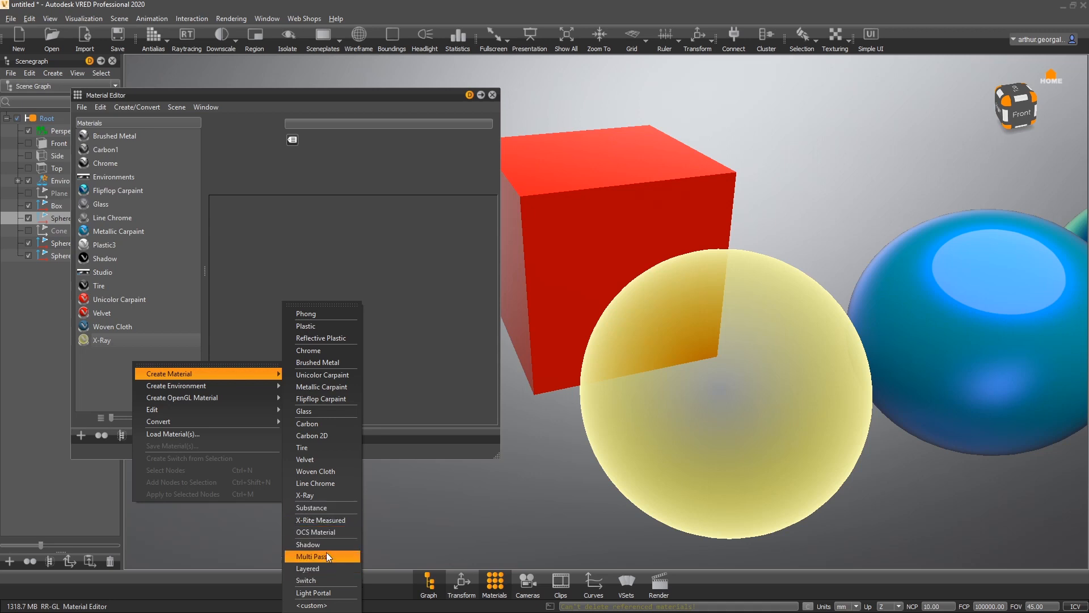
click(327, 520)
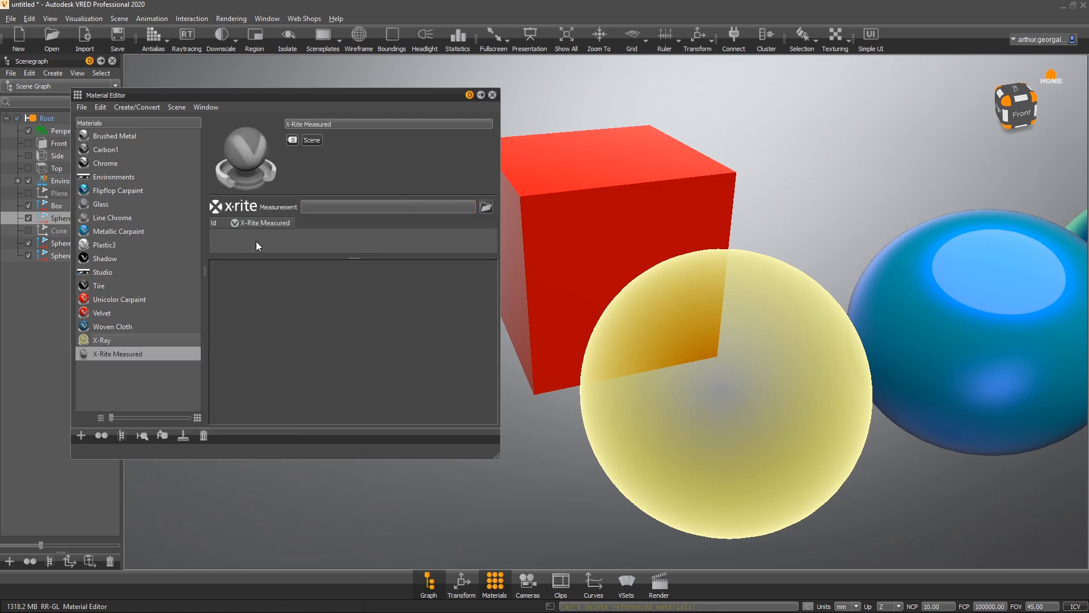
- Assign the Chrome material to the box and all the spheres in the scene
click(137, 402)
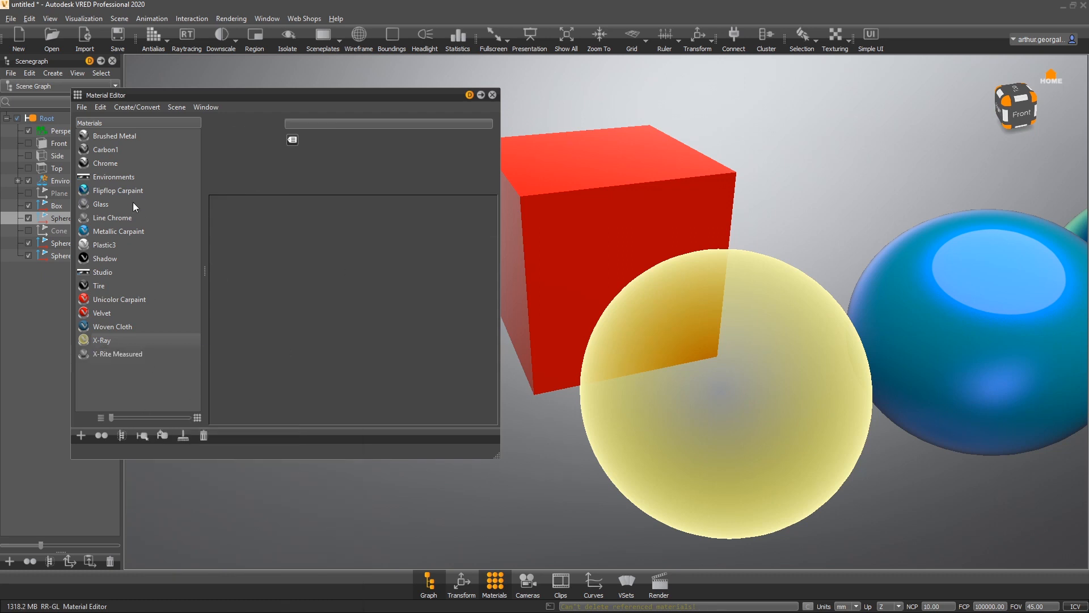
click(106, 163)
drag(468, 223, 610, 218)
drag(118, 166, 637, 350)
drag(96, 167, 950, 368)
middle_drag(913, 347, 625, 358)
drag(133, 163, 931, 304)
- Remove all unused materials from the Material Editor
click(185, 439)
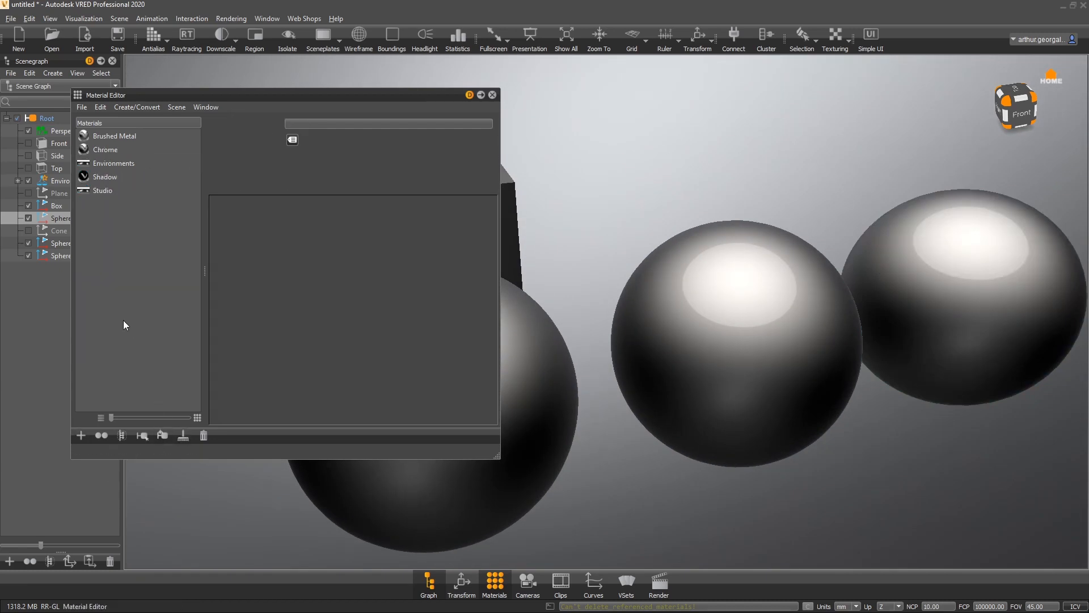
scroll(692, 267, down, 3)
middle_drag(694, 268, 885, 253)
mouse_move(846, 237)
mouse_down()
mouse_move(888, 177)
mouse_move(848, 129)
mouse_move(600, 170)
mouse_move(838, 192)
mouse_move(867, 235)
mouse_up()
- Create a new Plastic material
right_click(161, 233)
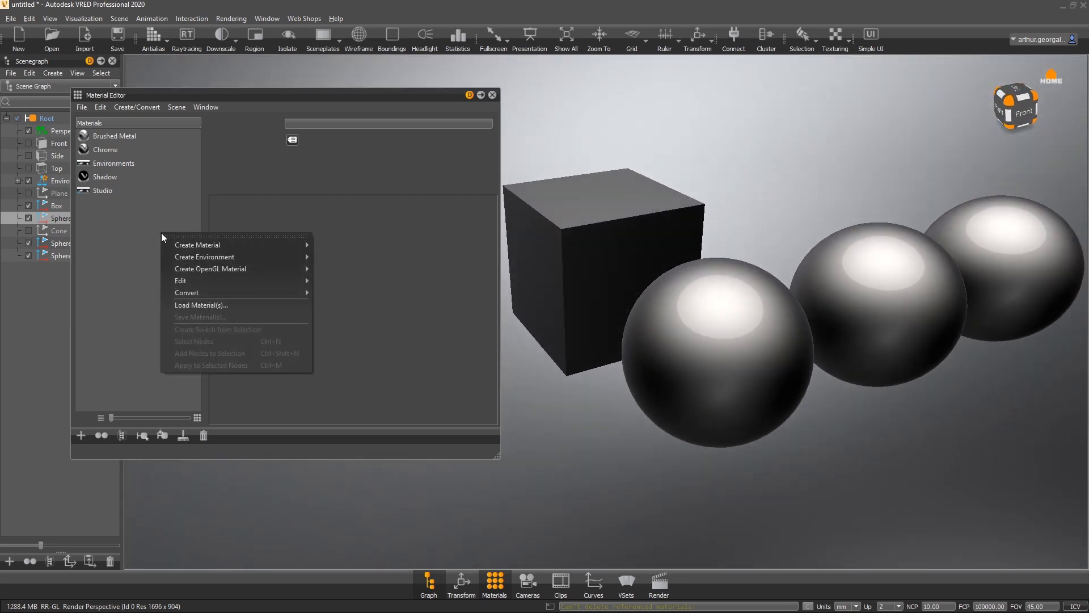
mouse_move(246, 243)
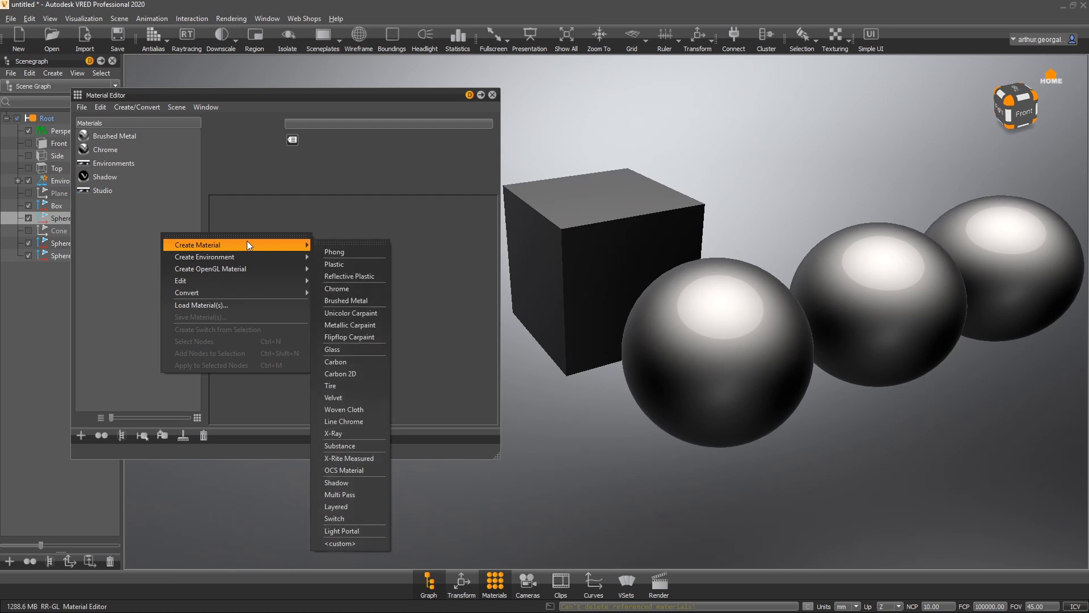
click(355, 264)
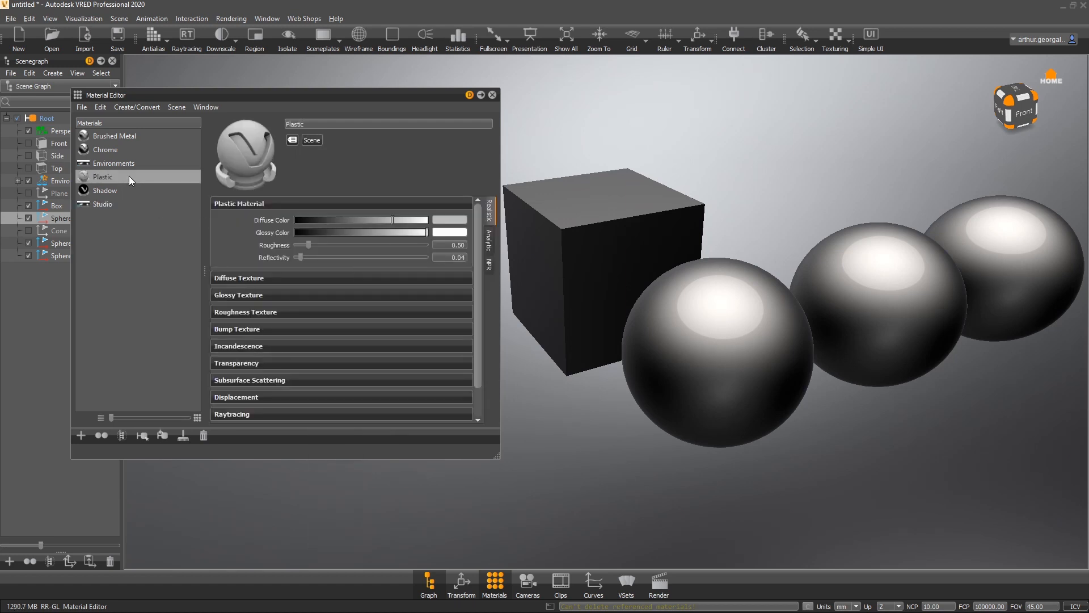
- Assign the Plastic material to the front sphere and brighten its diffuse color toward white
drag(128, 176, 661, 325)
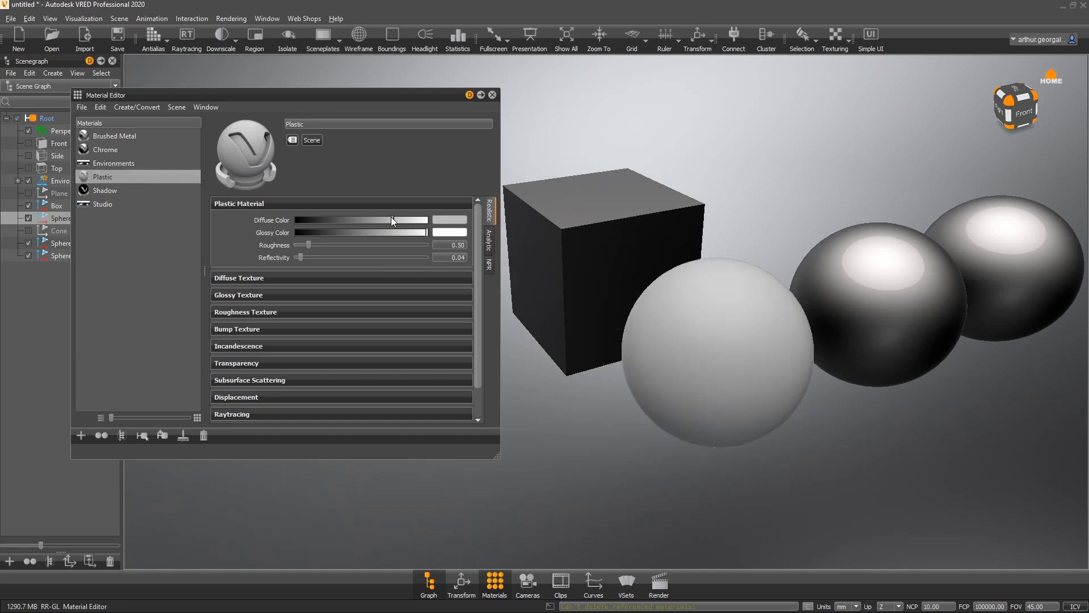
drag(391, 219, 432, 220)
alt+drag(711, 288, 620, 194)
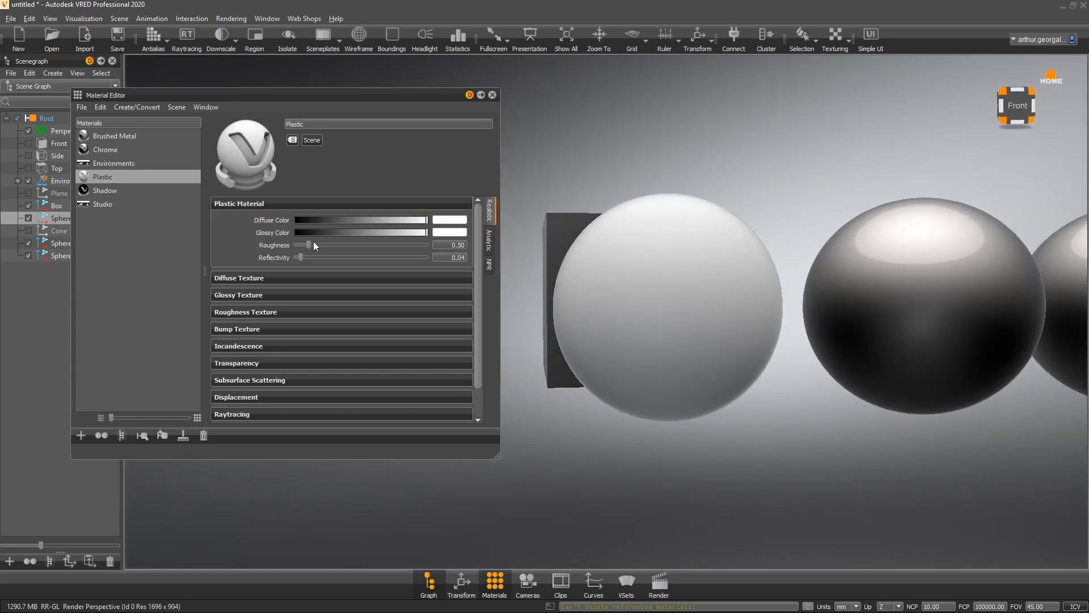
- Set the Plastic diffuse color to full white and its roughness to 0.01
drag(426, 219, 530, 237)
drag(309, 243, 255, 243)
drag(580, 255, 812, 275)
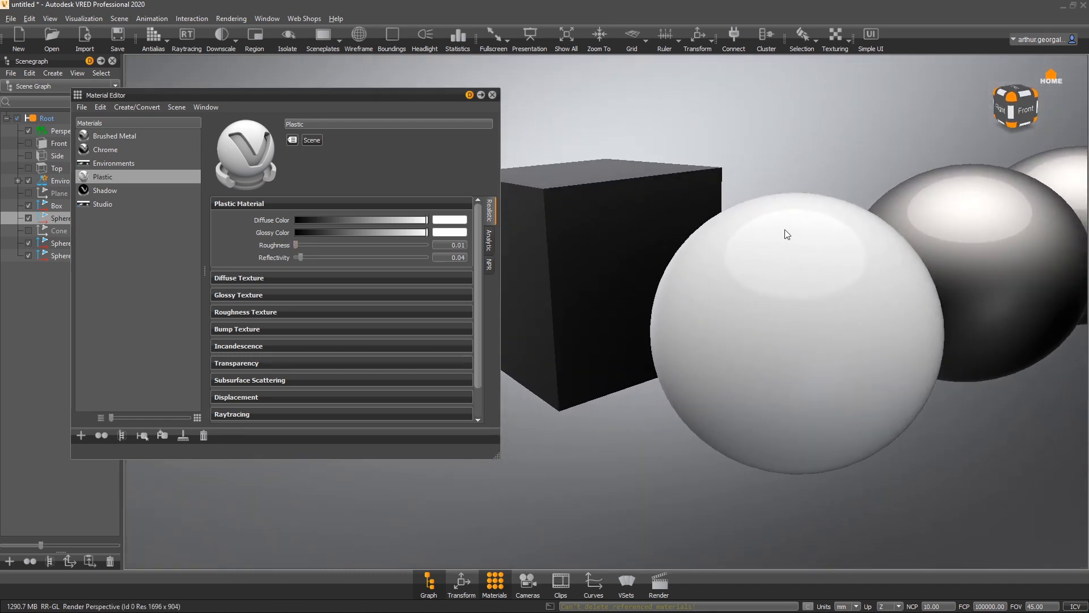
drag(787, 235, 761, 246)
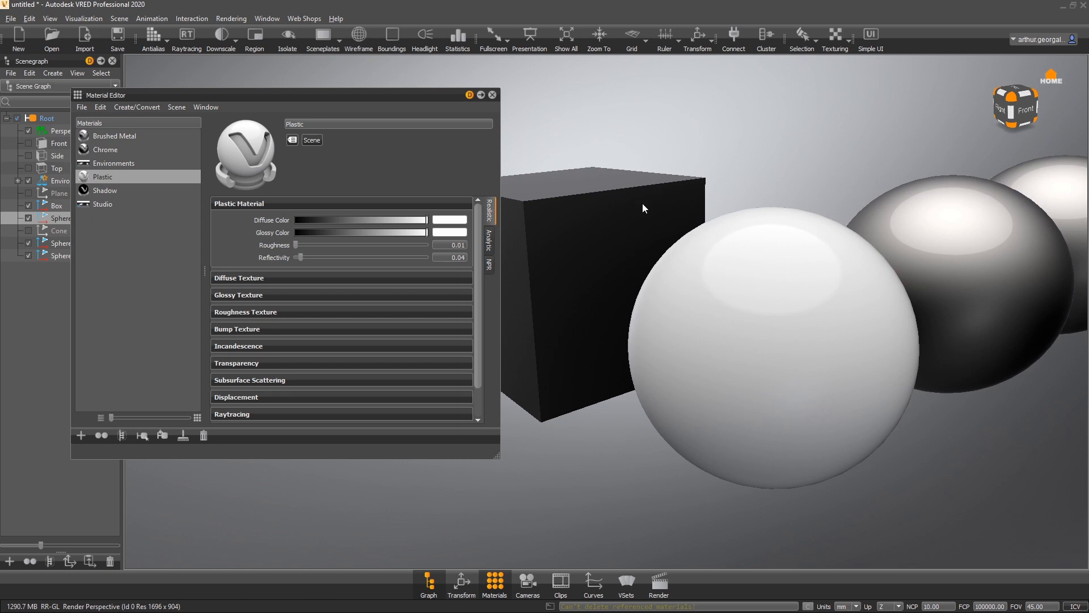
- Set the Plastic diffuse color to pure red
click(449, 220)
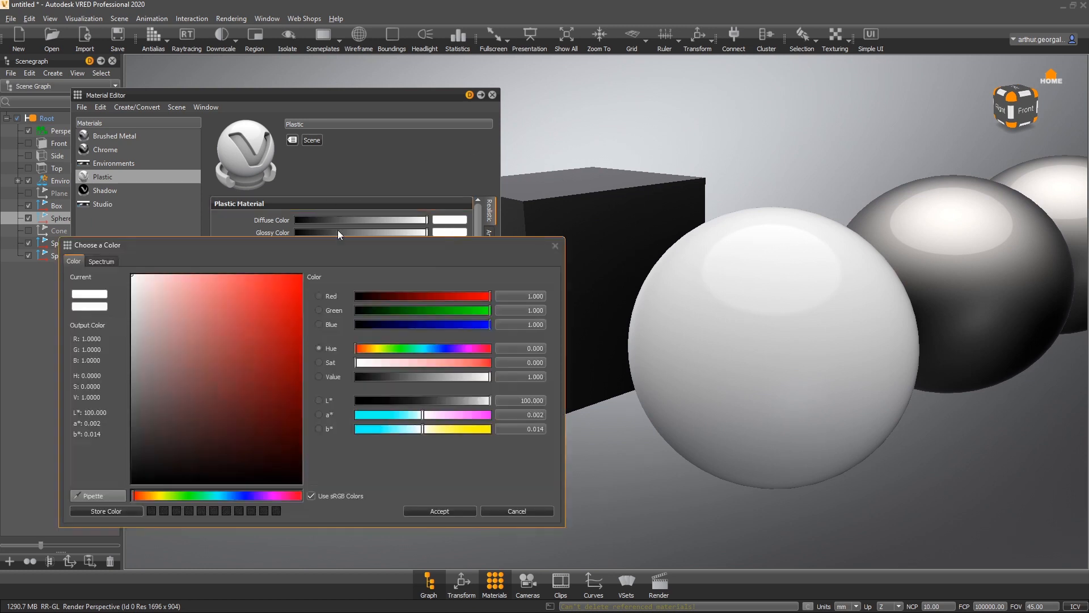
click(302, 275)
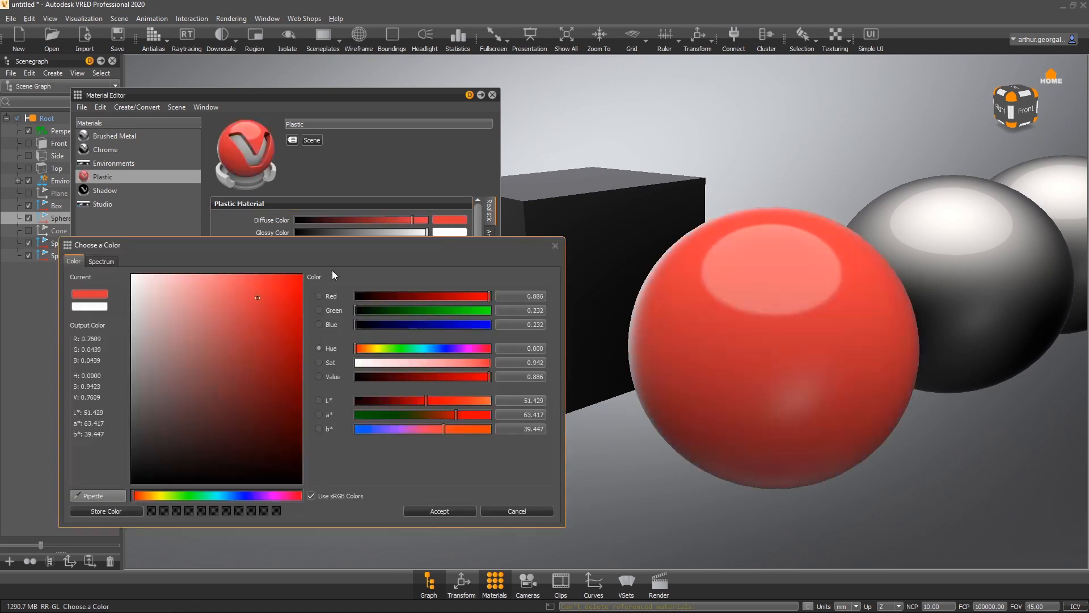
click(434, 510)
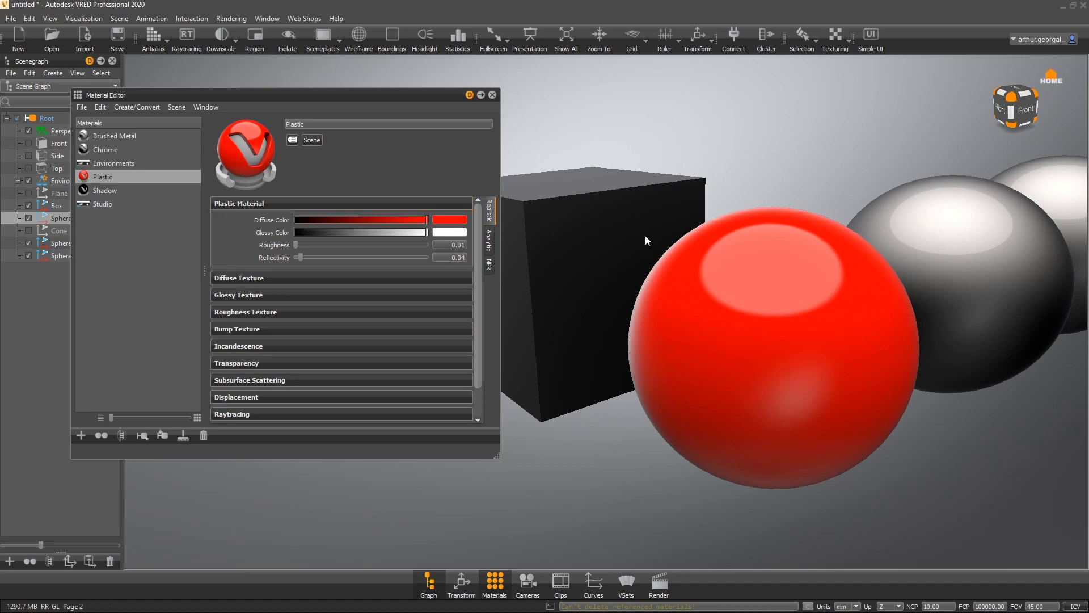
- Set the Plastic diffuse color to orange
alt+drag(706, 221, 700, 272)
drag(366, 221, 466, 210)
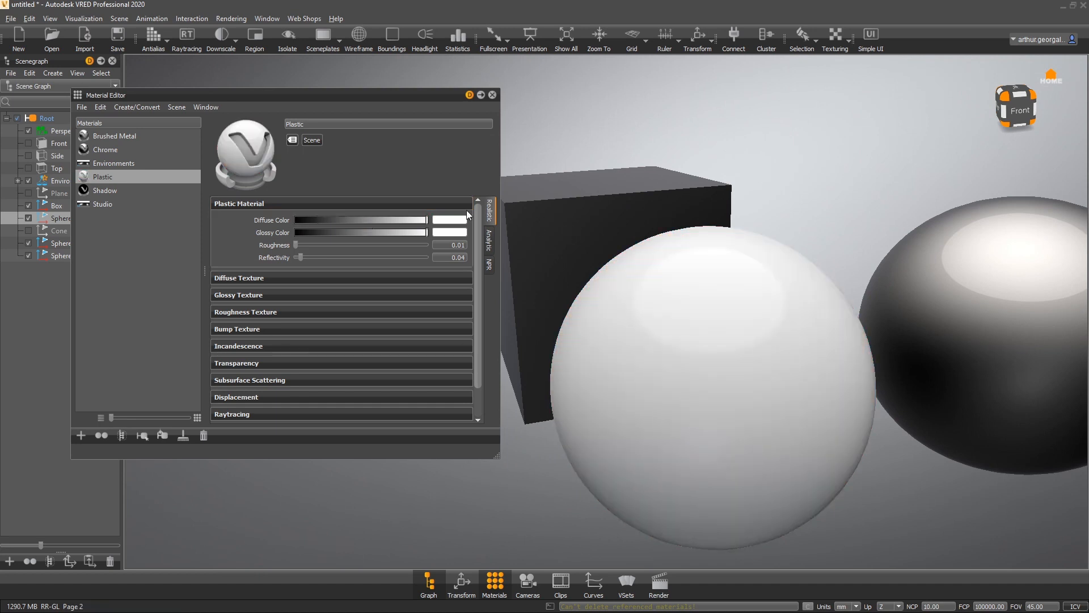
click(441, 220)
drag(151, 336, 244, 399)
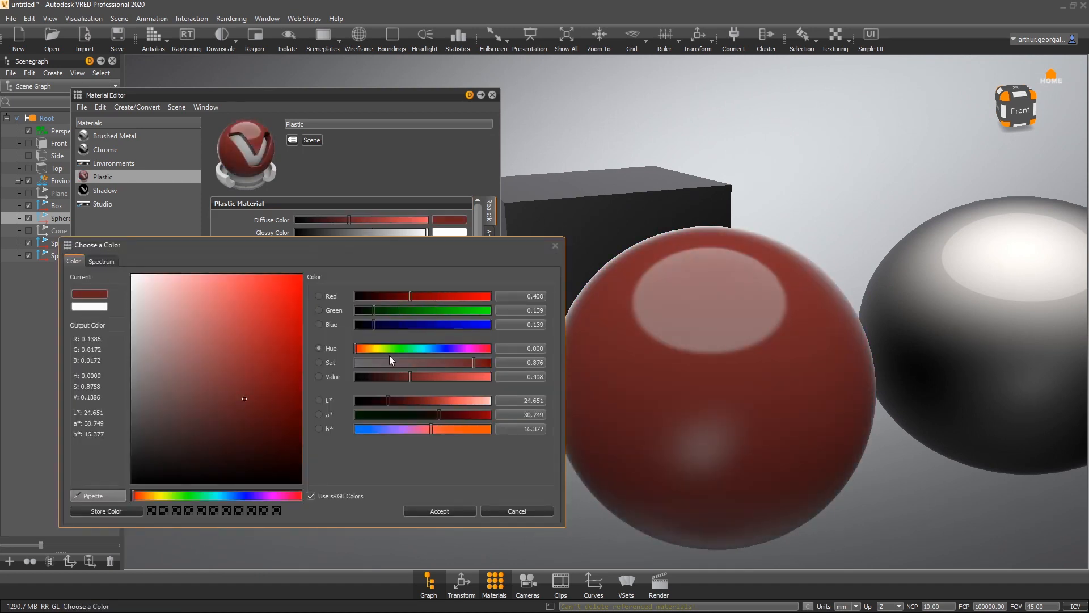
drag(389, 348, 442, 348)
mouse_move(244, 398)
mouse_down()
mouse_move(252, 332)
mouse_move(303, 274)
mouse_up()
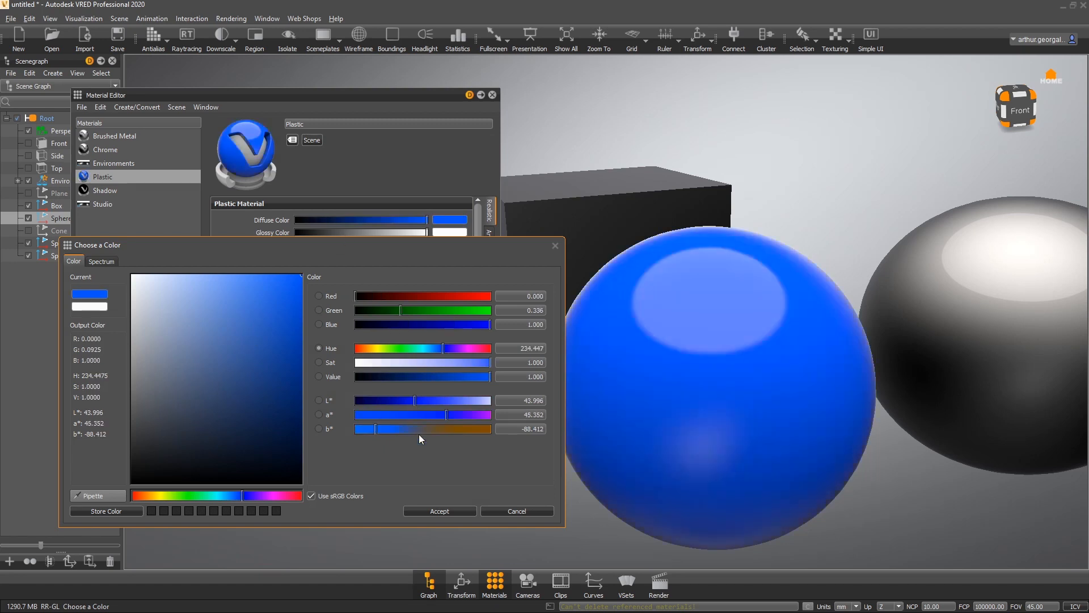
drag(360, 348, 367, 348)
click(462, 511)
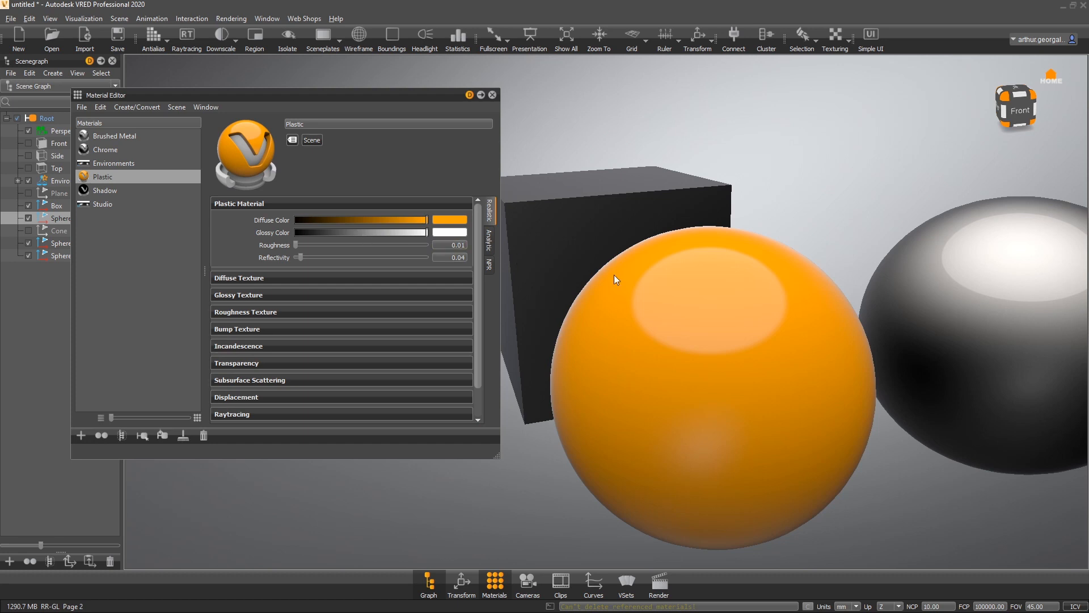
- Try other glossy colors for the Plastic material, then set it back to white
click(443, 232)
mouse_move(289, 282)
mouse_down()
mouse_move(331, 270)
mouse_move(445, 299)
mouse_move(343, 217)
mouse_up()
drag(391, 348, 419, 348)
mouse_move(801, 355)
mouse_down()
mouse_move(924, 263)
mouse_move(906, 216)
mouse_move(786, 364)
mouse_up()
drag(273, 298, 111, 218)
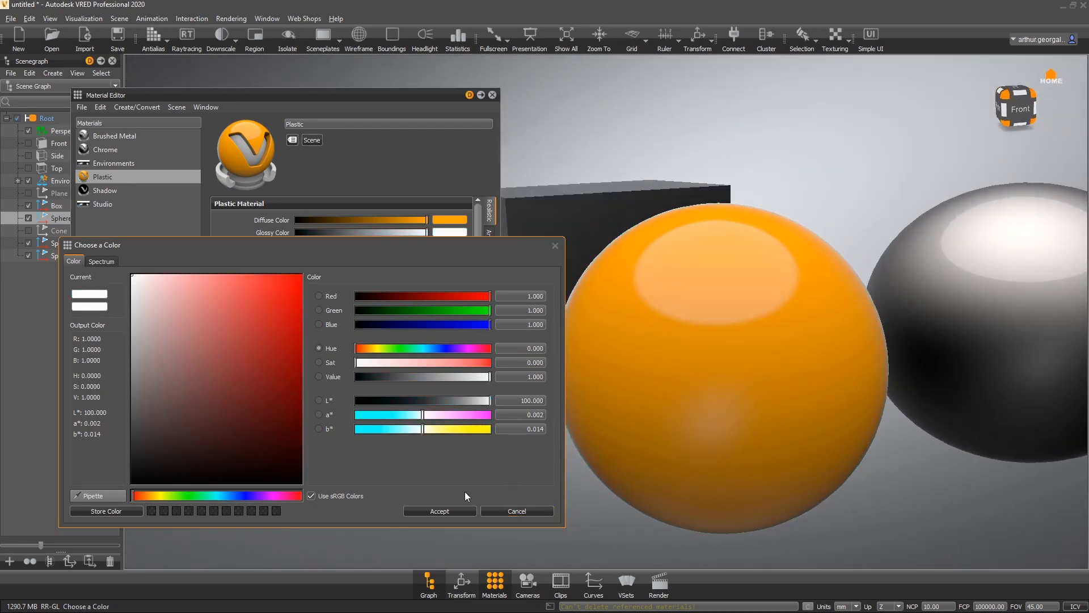
click(438, 509)
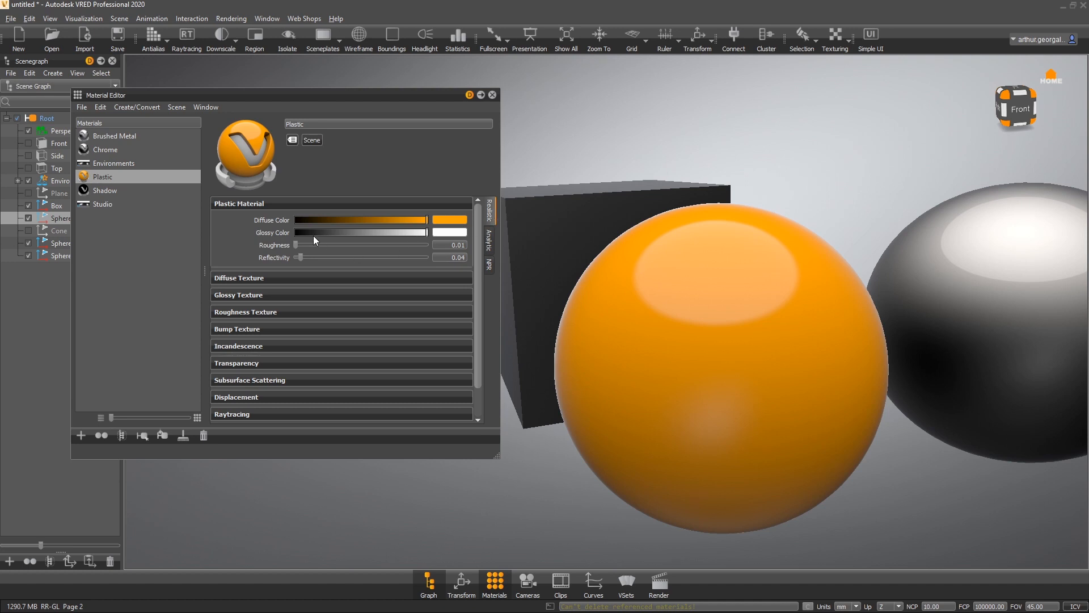
- Raise the Plastic roughness up to 5.00 to compare, then bring it down to 0.05
mouse_move(295, 243)
mouse_down()
mouse_move(311, 240)
mouse_move(289, 234)
mouse_move(298, 226)
mouse_up()
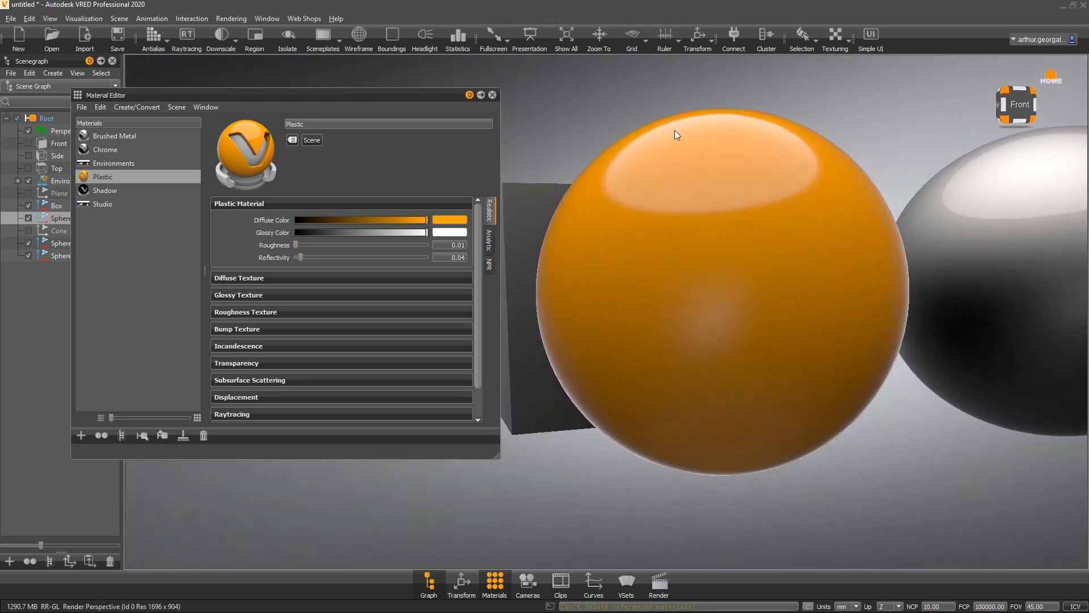
right_drag(675, 131, 628, 185)
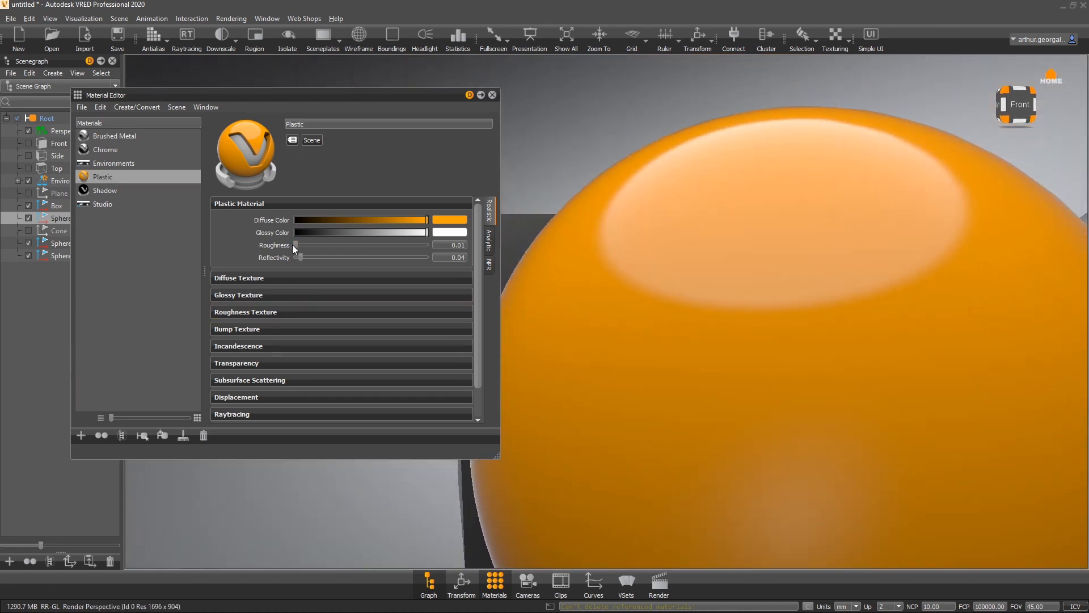
drag(298, 250, 483, 246)
drag(618, 271, 662, 343)
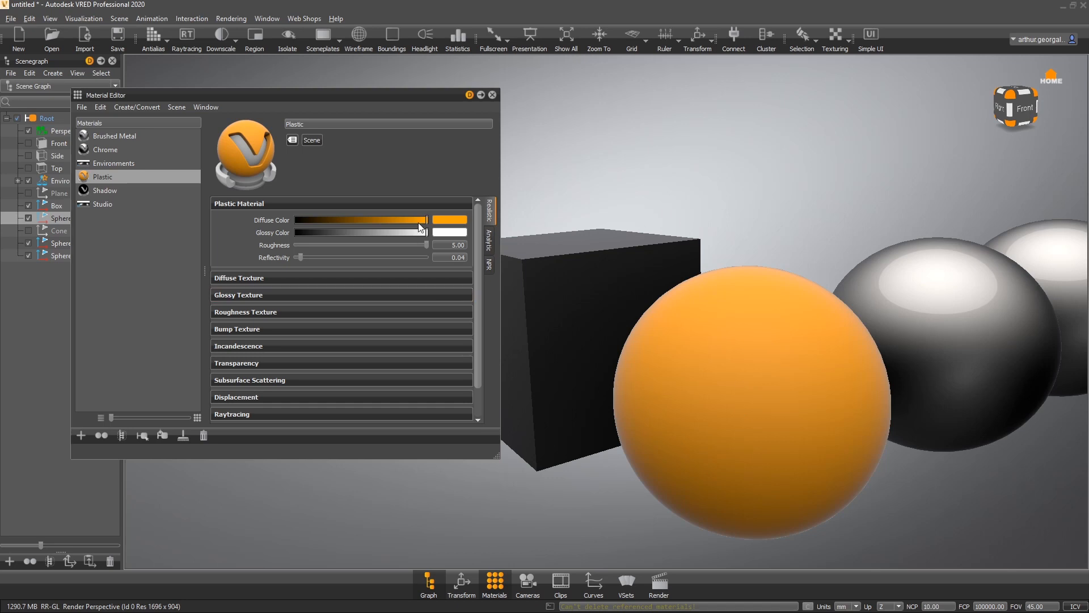
drag(426, 247, 298, 232)
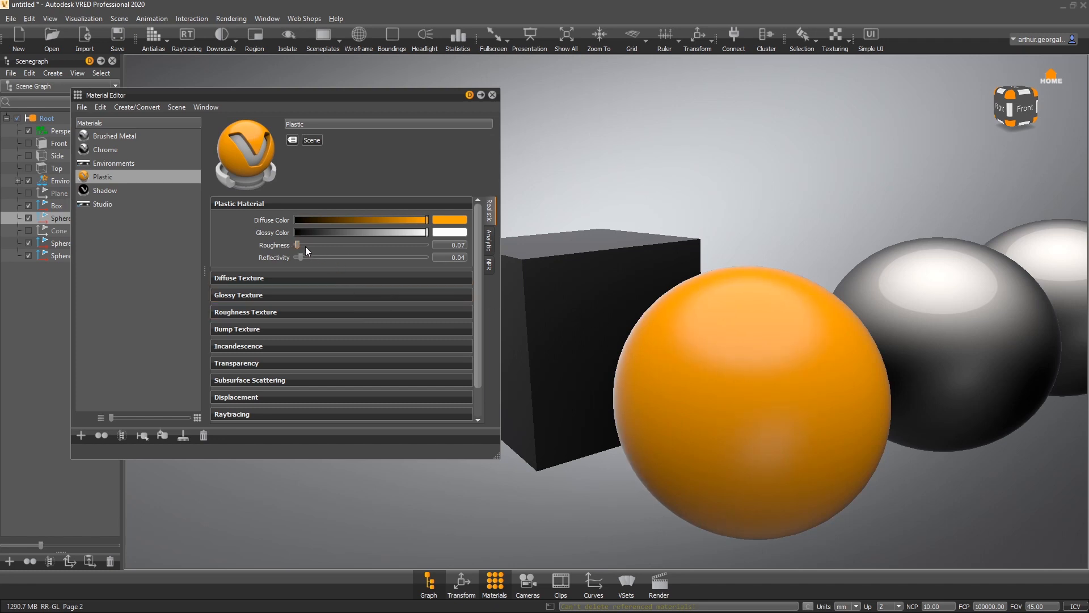
mouse_move(298, 244)
mouse_down()
mouse_move(251, 242)
mouse_move(297, 245)
mouse_up()
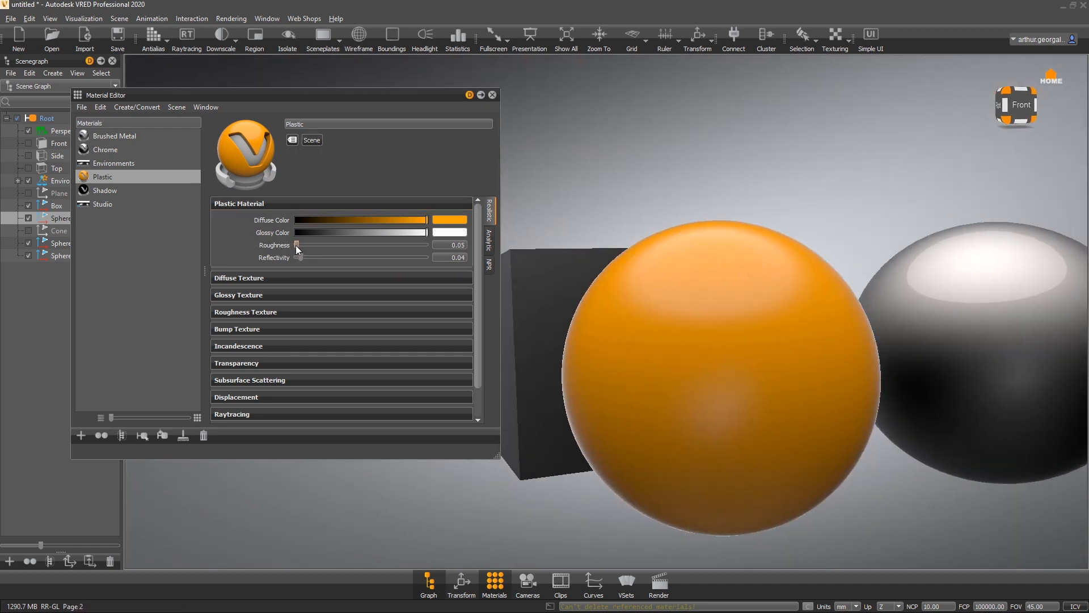
- Create a new Reflective Plastic material in the materials list
right_click(114, 239)
mouse_move(208, 250)
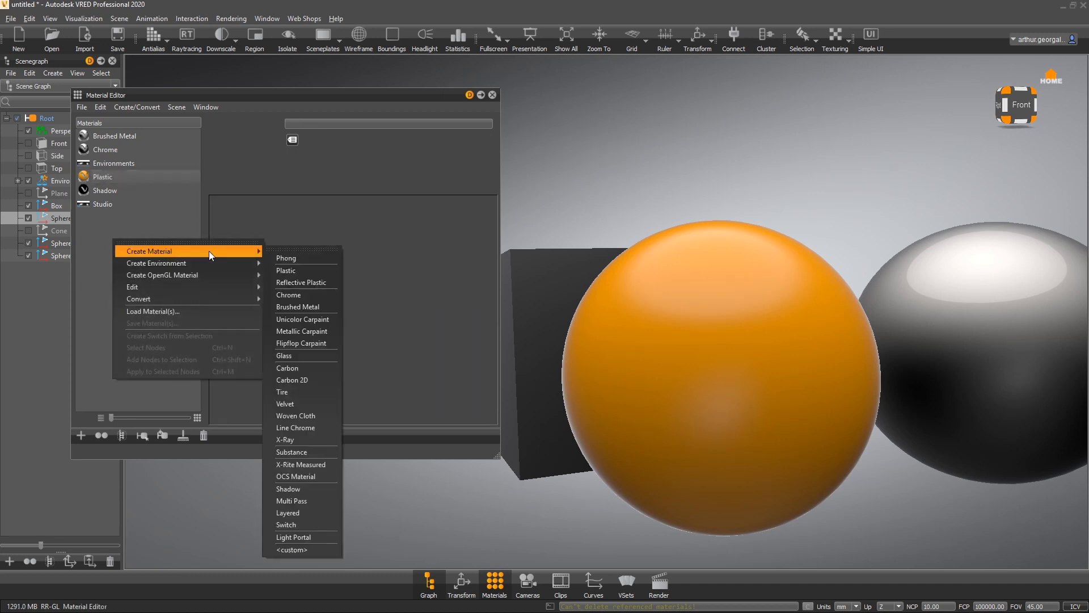
click(304, 282)
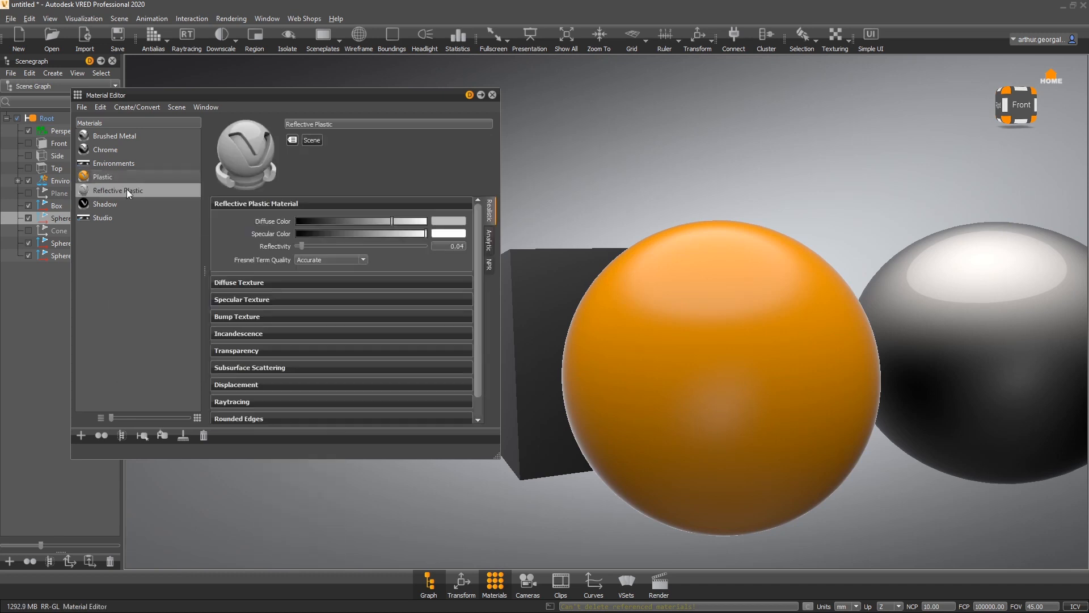
- Brighten the Plastic diffuse color to an orange with L* 100 and a* 25
click(136, 176)
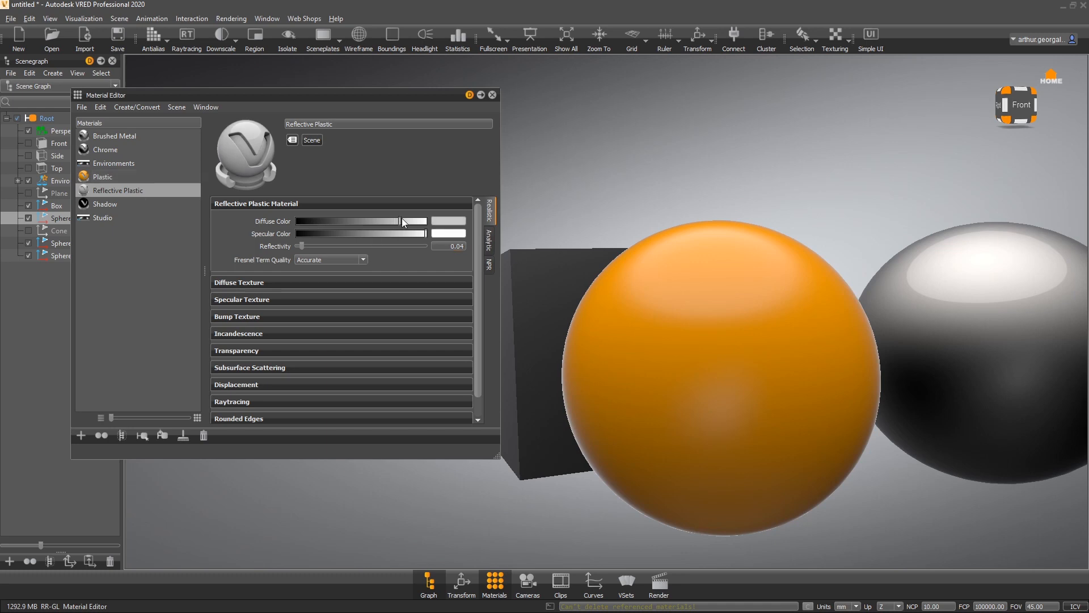
click(450, 221)
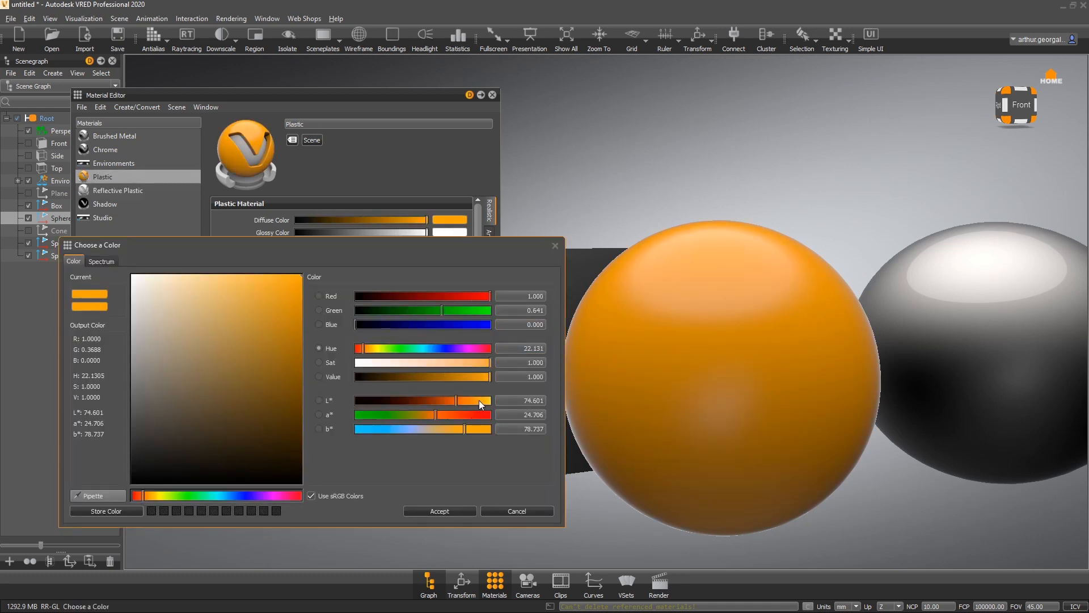
drag(479, 401, 513, 472)
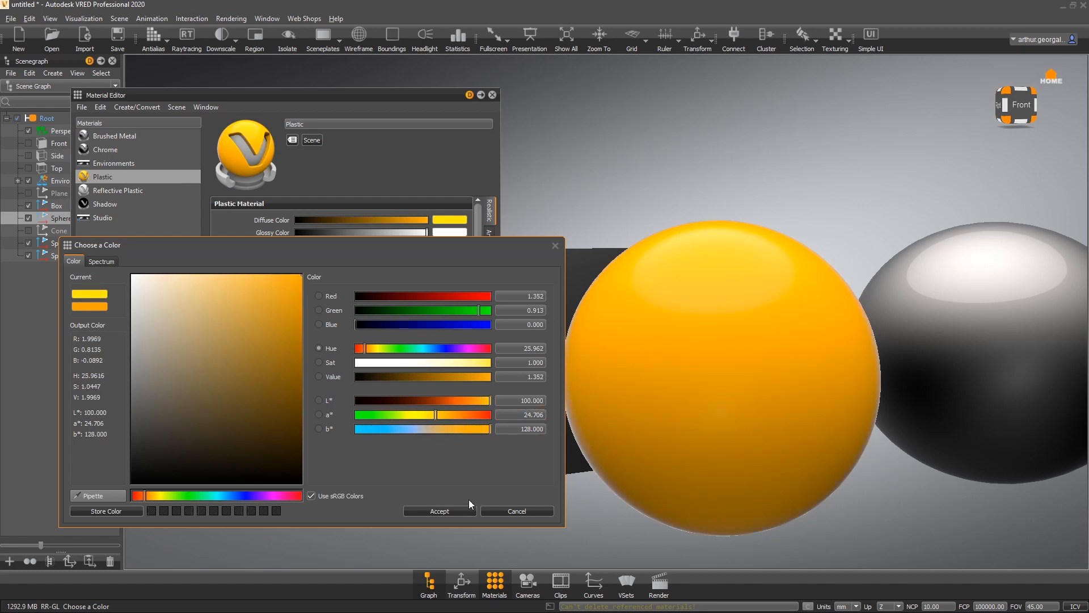
drag(525, 416, 599, 422)
text(25)
key(Return)
click(438, 512)
- Set the Reflective Plastic diffuse color to the same orange, raising b* to its maximum and a* to 25
click(118, 190)
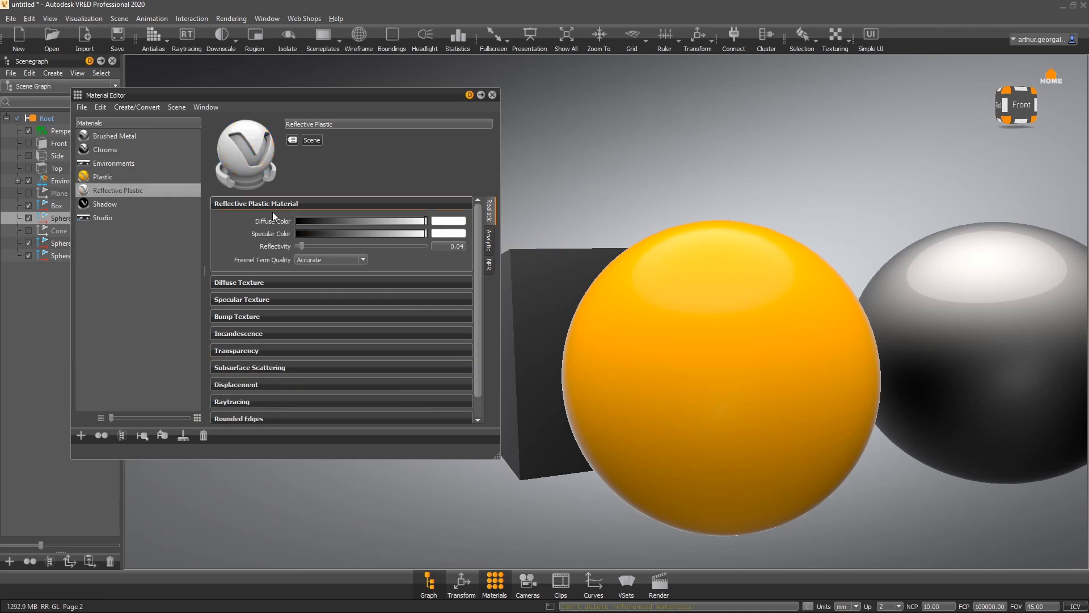
click(443, 223)
drag(423, 429, 484, 434)
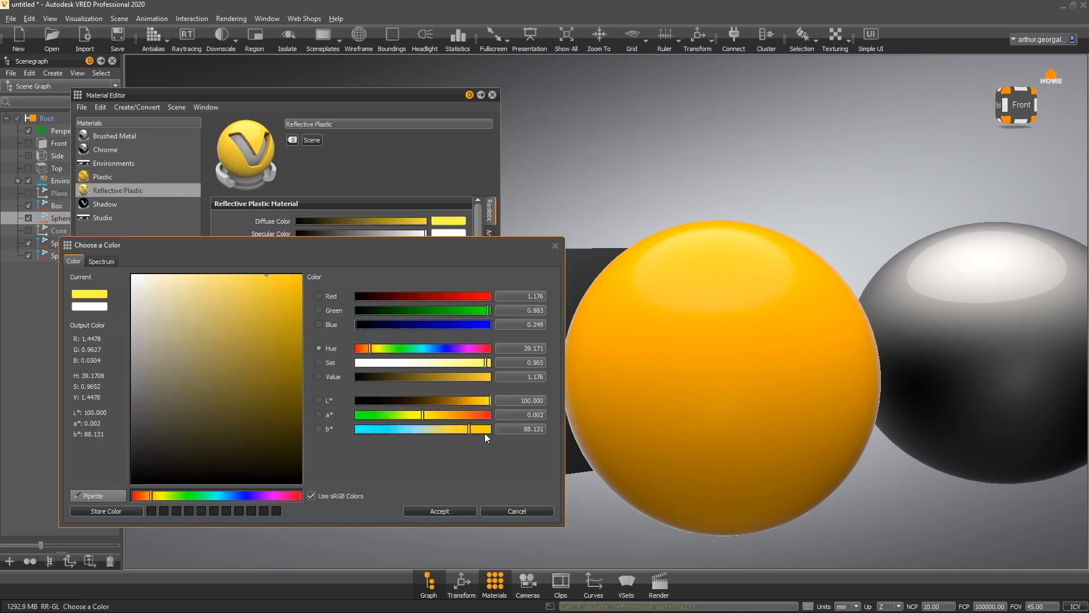
double_click(523, 414)
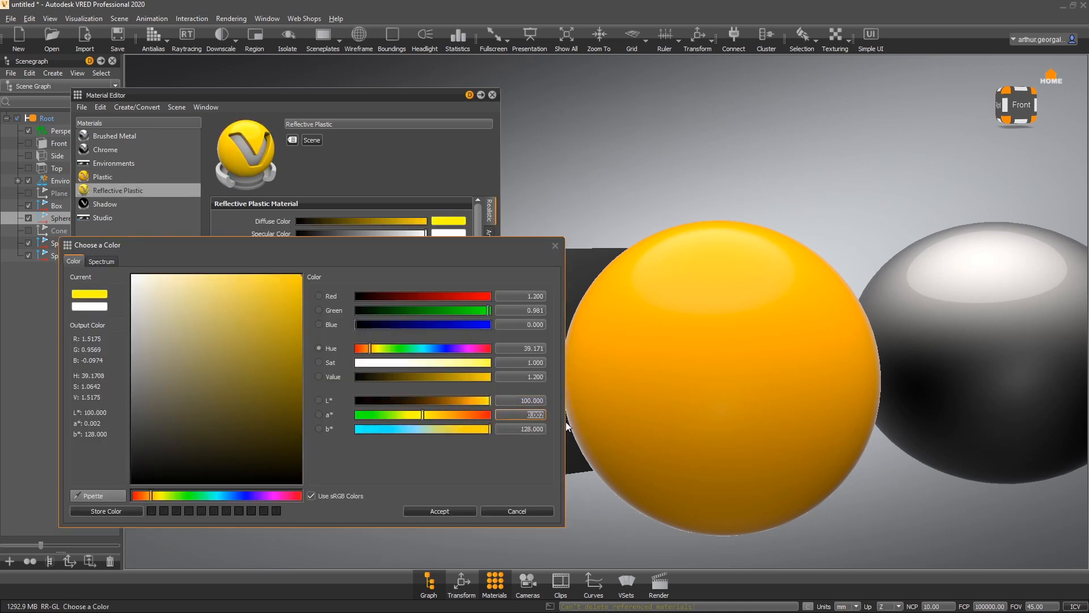
text(25)
key(Return)
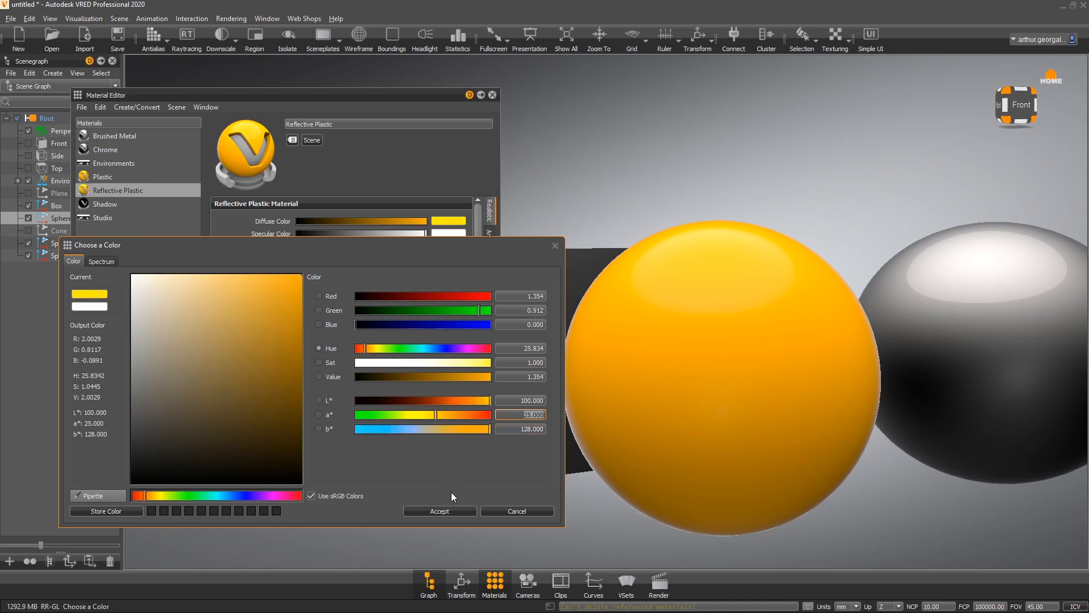
click(435, 508)
- Assign the Reflective Plastic material to the middle sphere
click(112, 176)
click(113, 190)
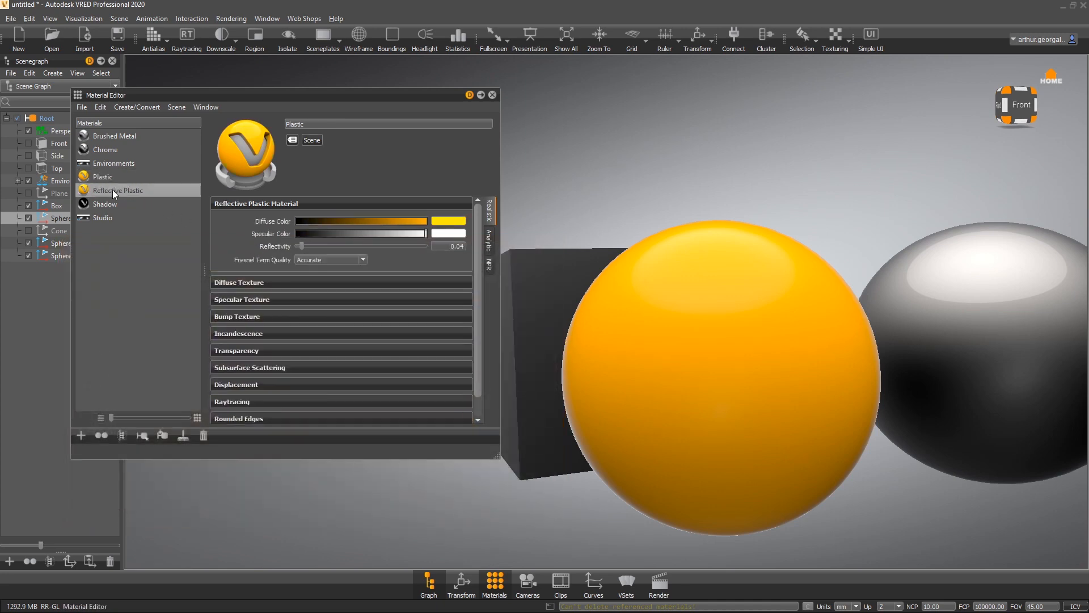
drag(117, 188, 912, 257)
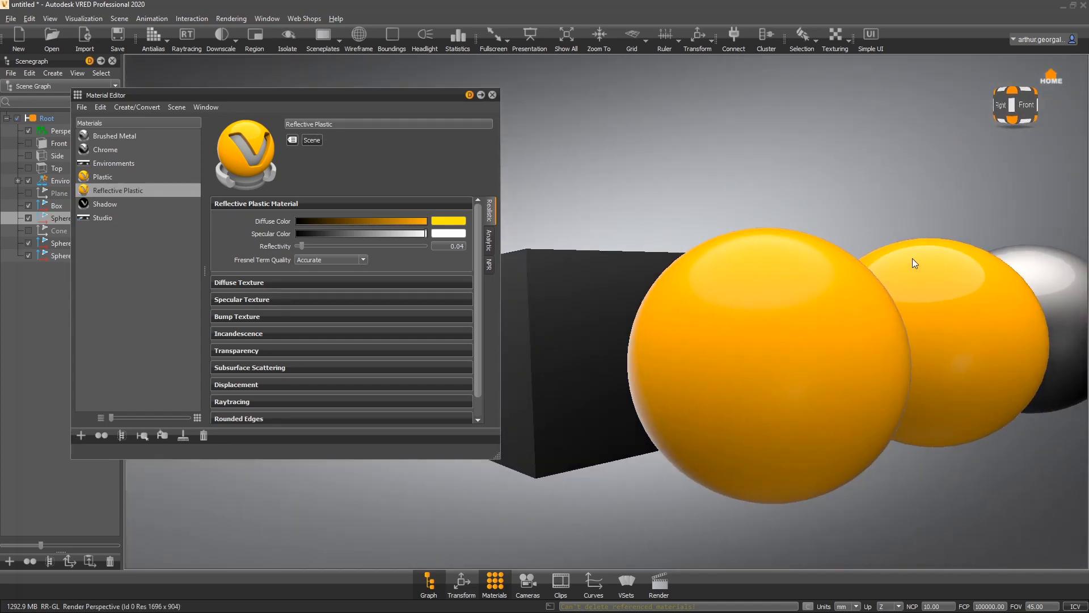
- Set the Plastic roughness to 0.01
click(94, 177)
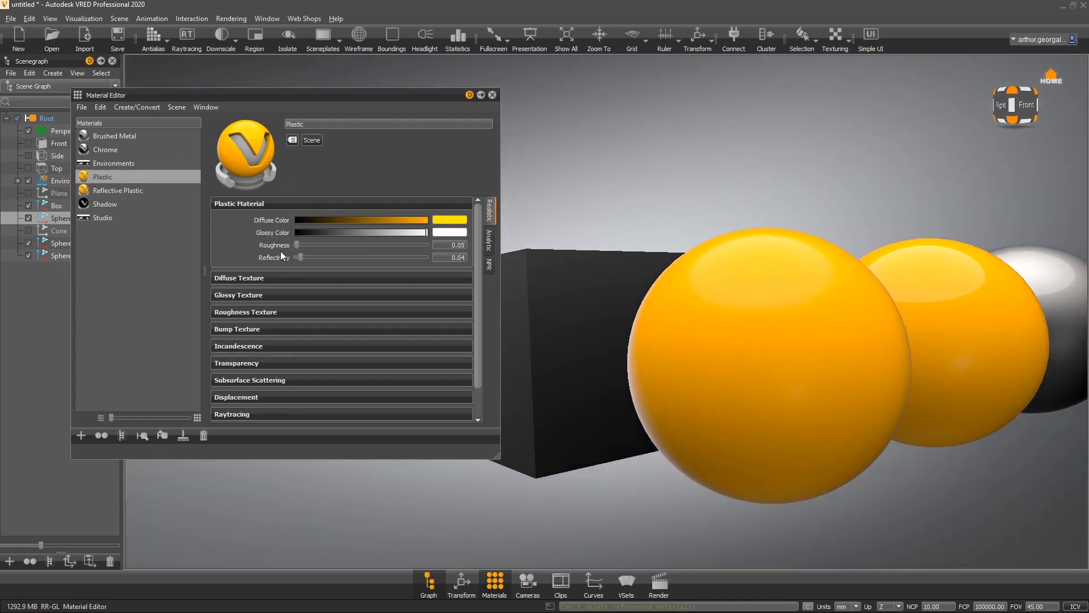
drag(297, 248, 280, 246)
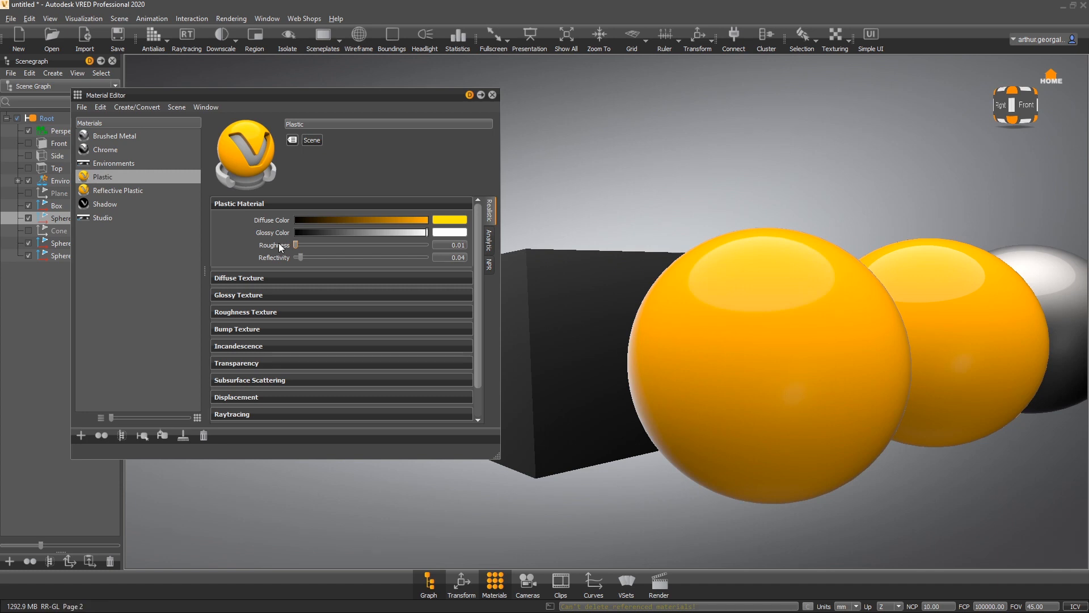
drag(912, 356, 657, 327)
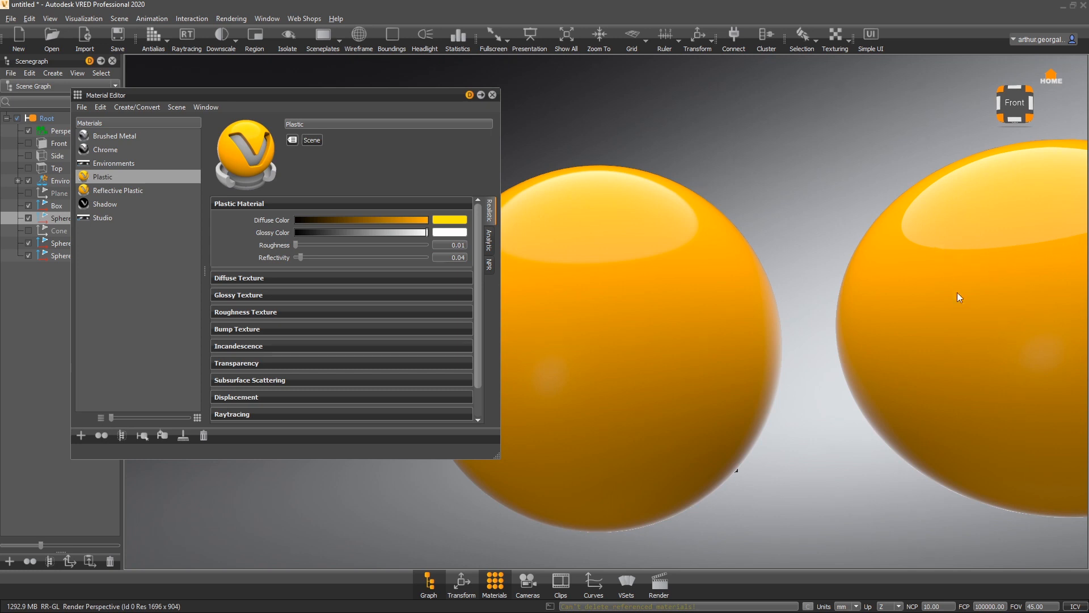
right_drag(958, 291, 784, 316)
drag(784, 316, 831, 134)
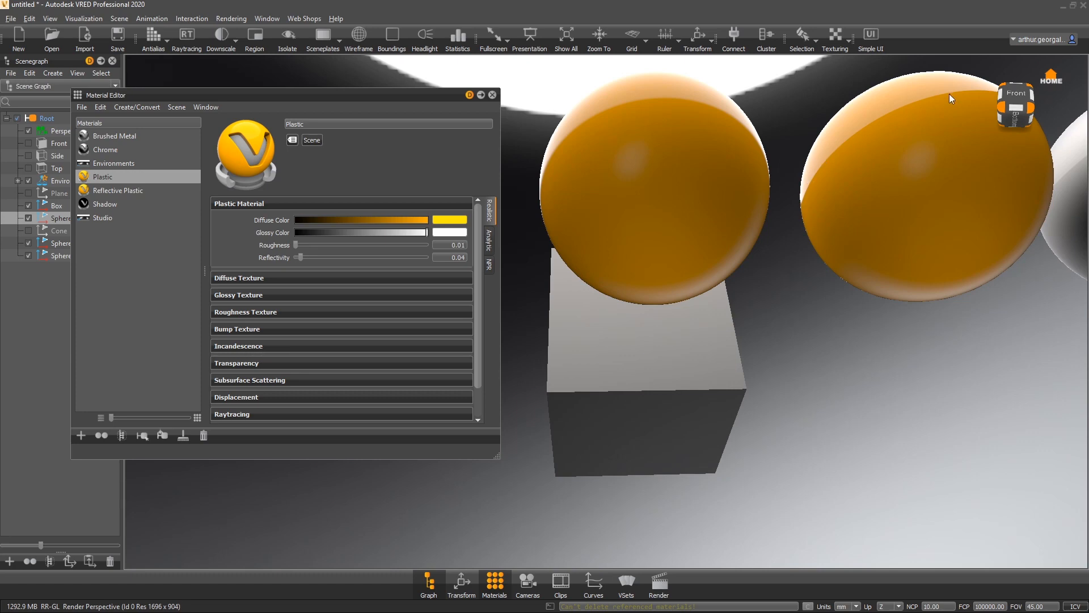
drag(643, 107, 874, 403)
scroll(757, 427, up, 5)
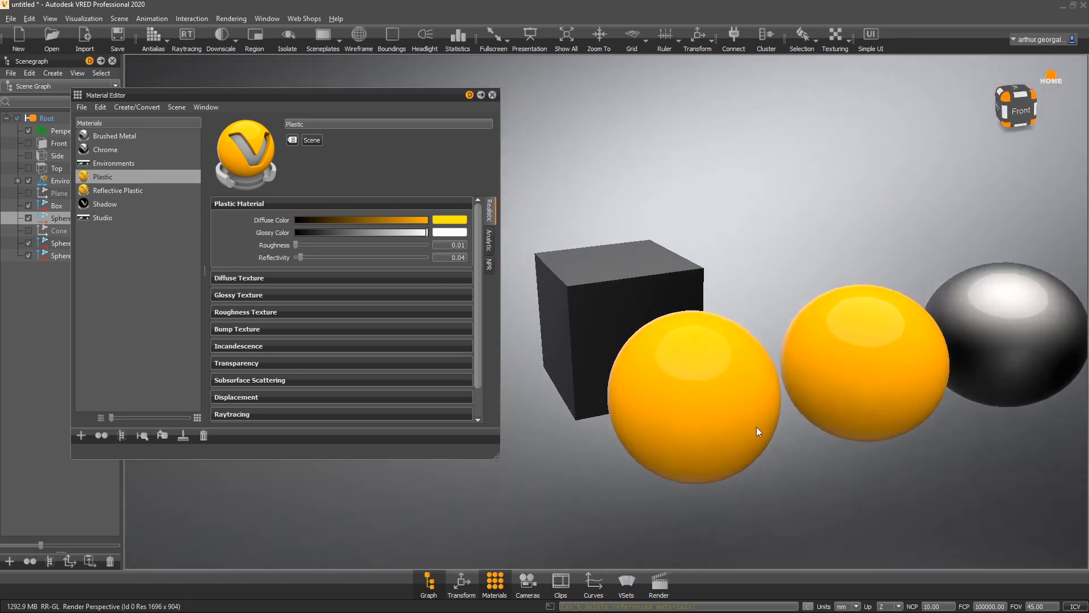
drag(774, 434, 758, 350)
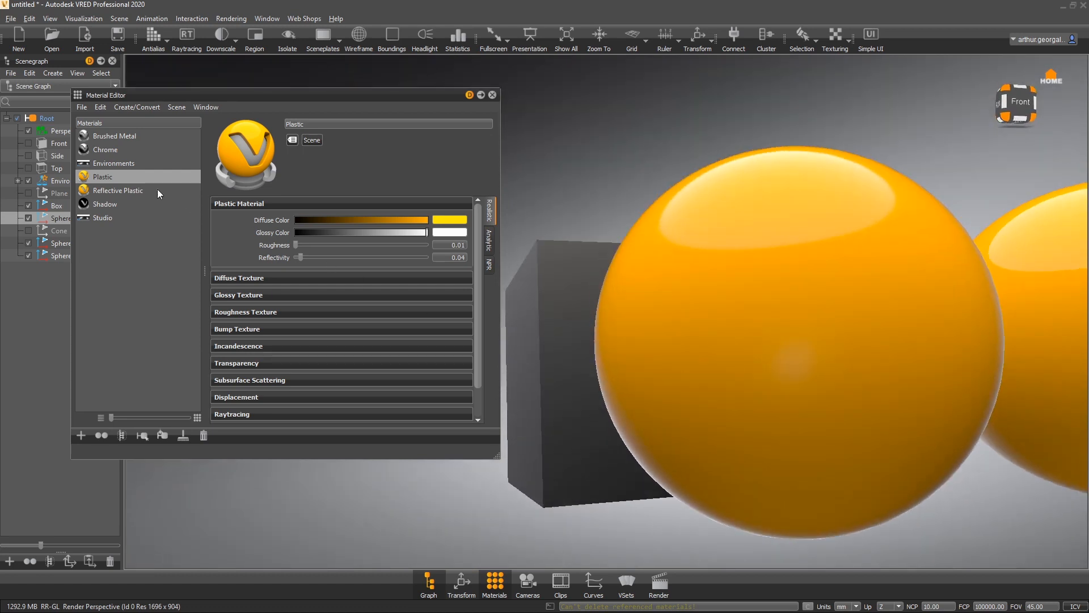
- Set the Plastic diffuse color to white and load finished oak.jpg as its diffuse texture
click(274, 279)
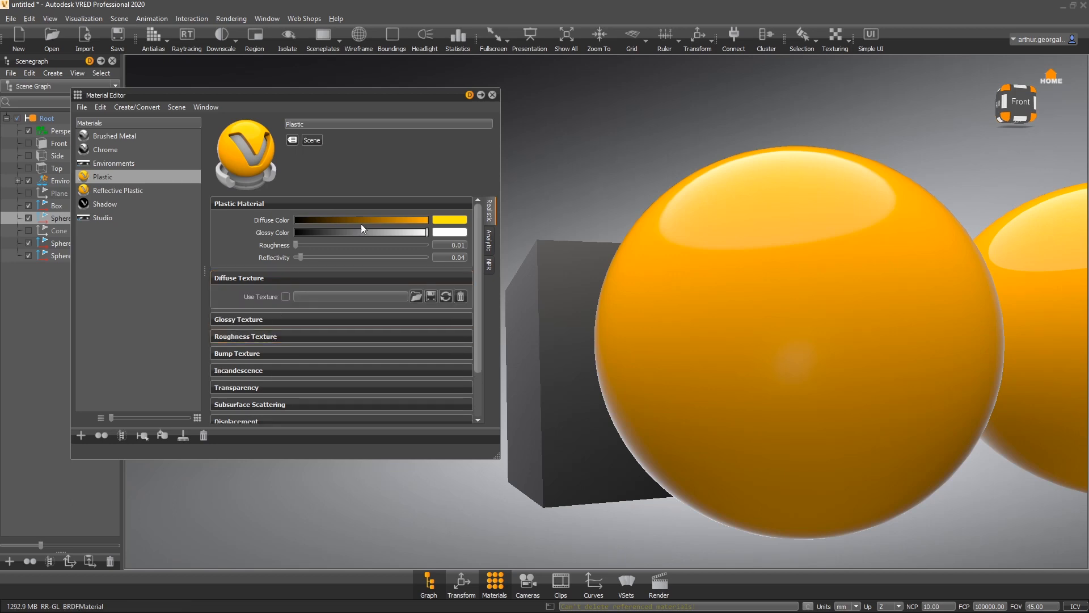
drag(363, 220, 518, 257)
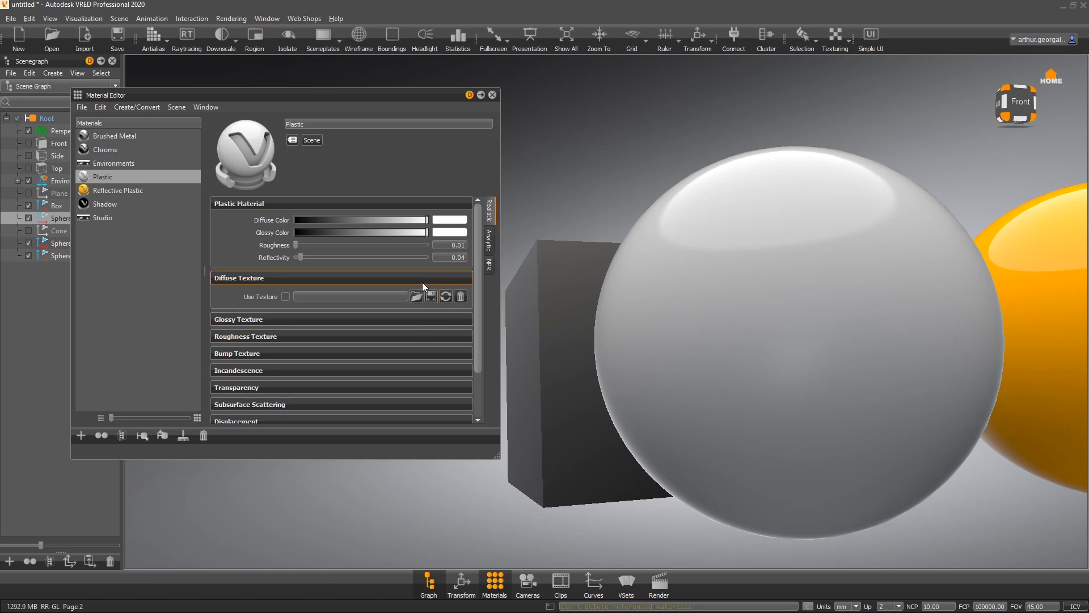
click(417, 296)
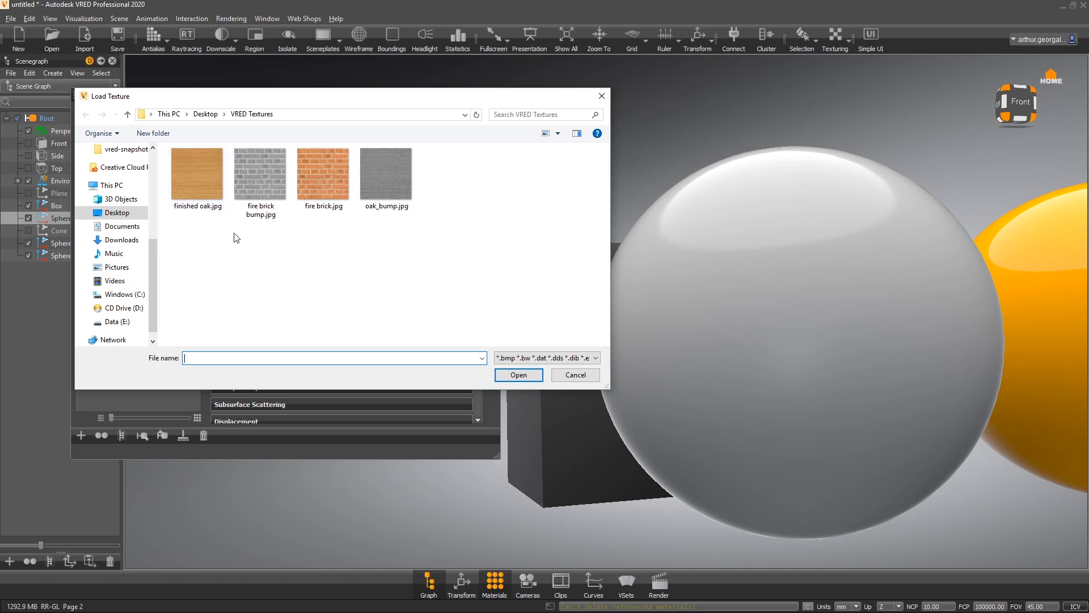
double_click(212, 178)
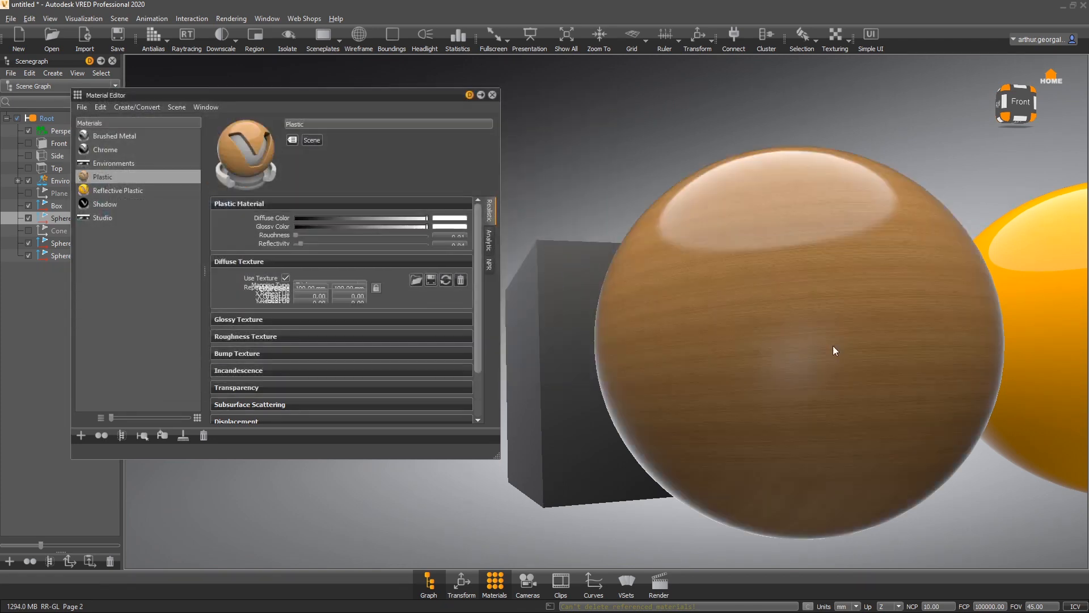
- Assign the Plastic material to the box
drag(815, 289, 779, 259)
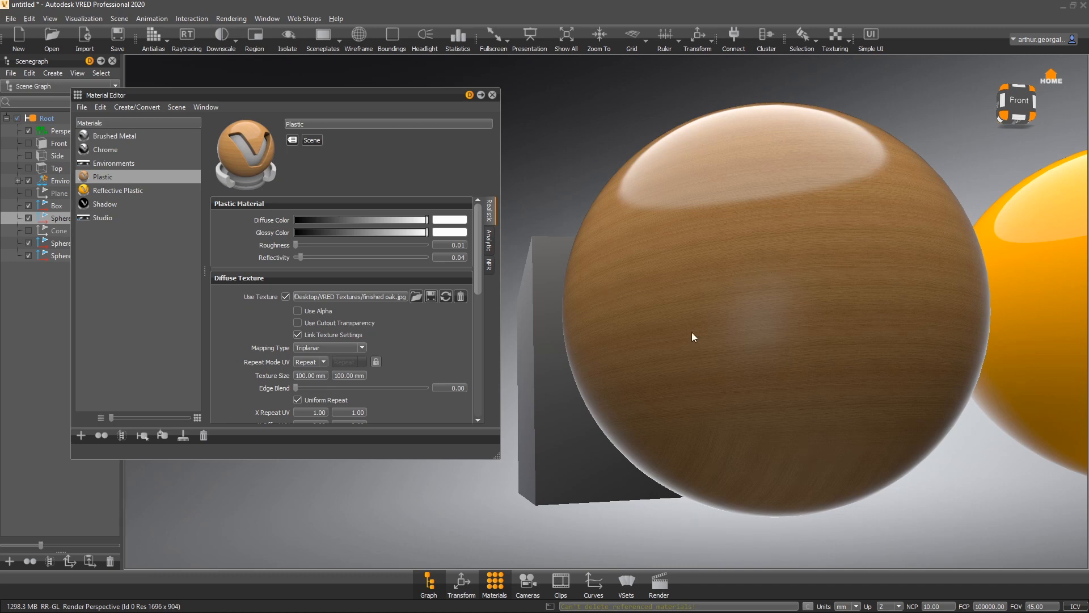
drag(740, 299, 778, 375)
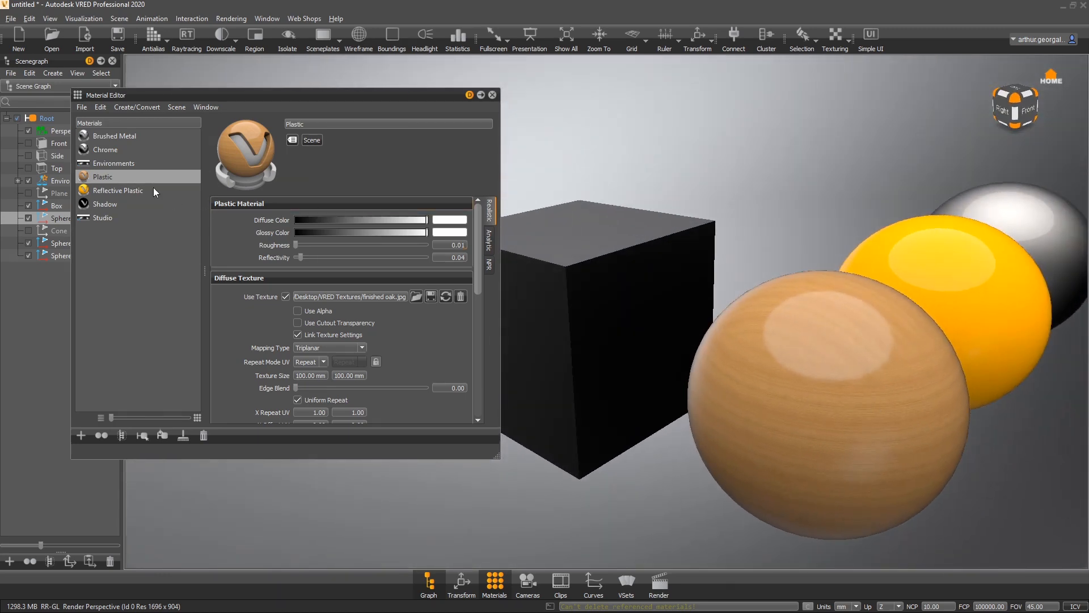
drag(143, 181, 876, 274)
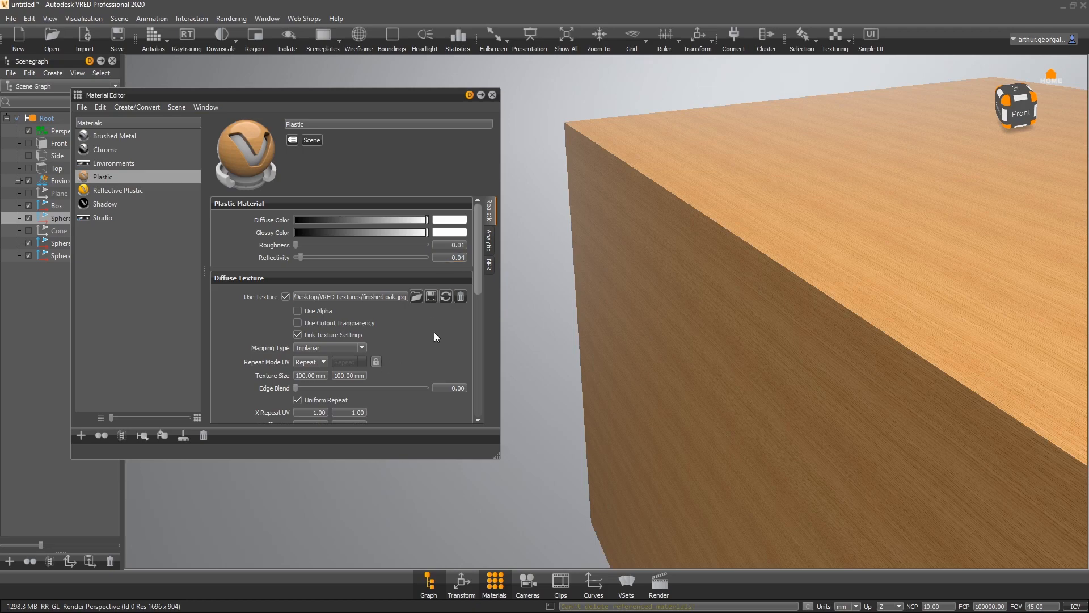
- Try the Use Alpha option on the oak diffuse texture, then switch it off again
click(318, 312)
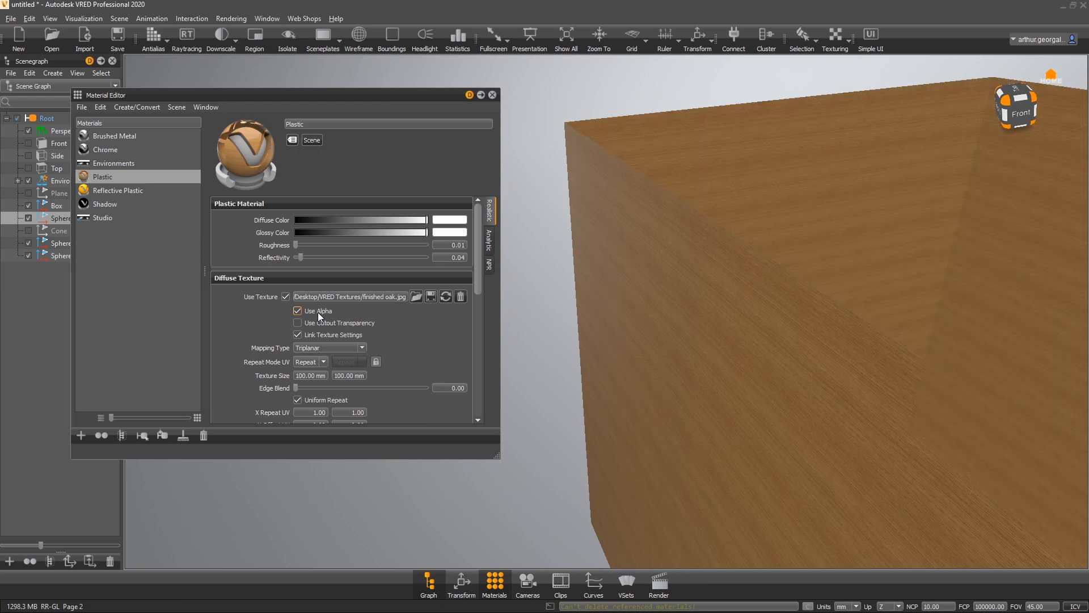
click(317, 312)
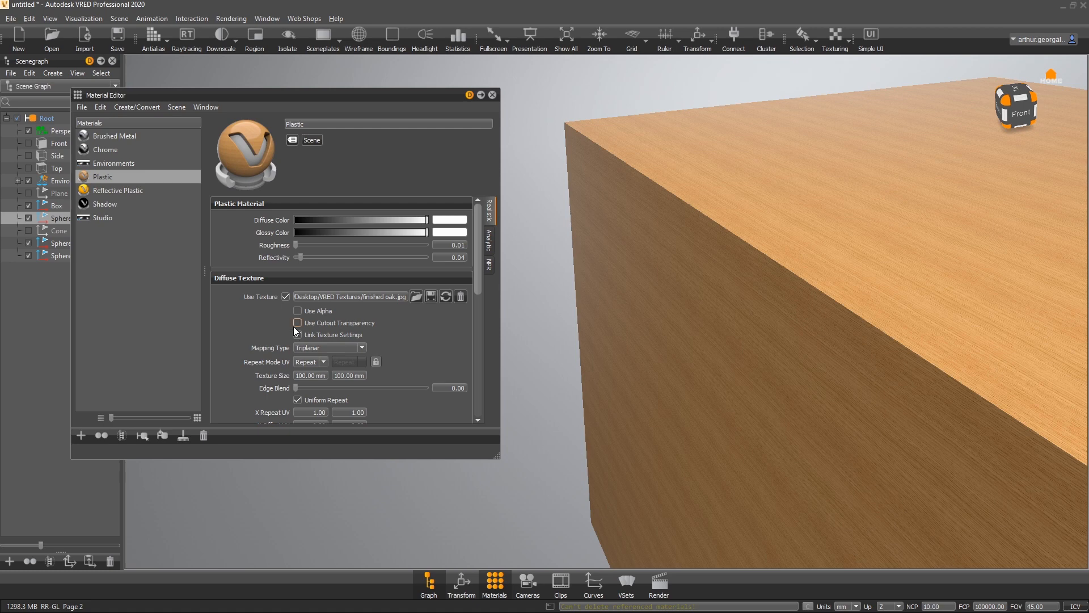
click(302, 324)
- Set the oak diffuse texture's mapping type to UV
scroll(223, 318, down, 10)
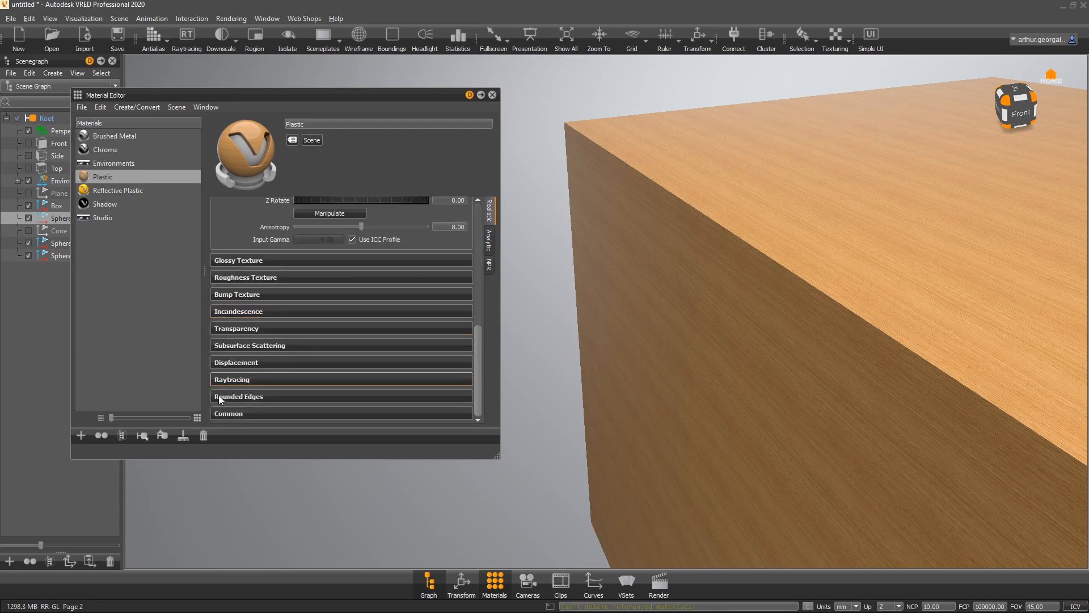
scroll(240, 300, up, 5)
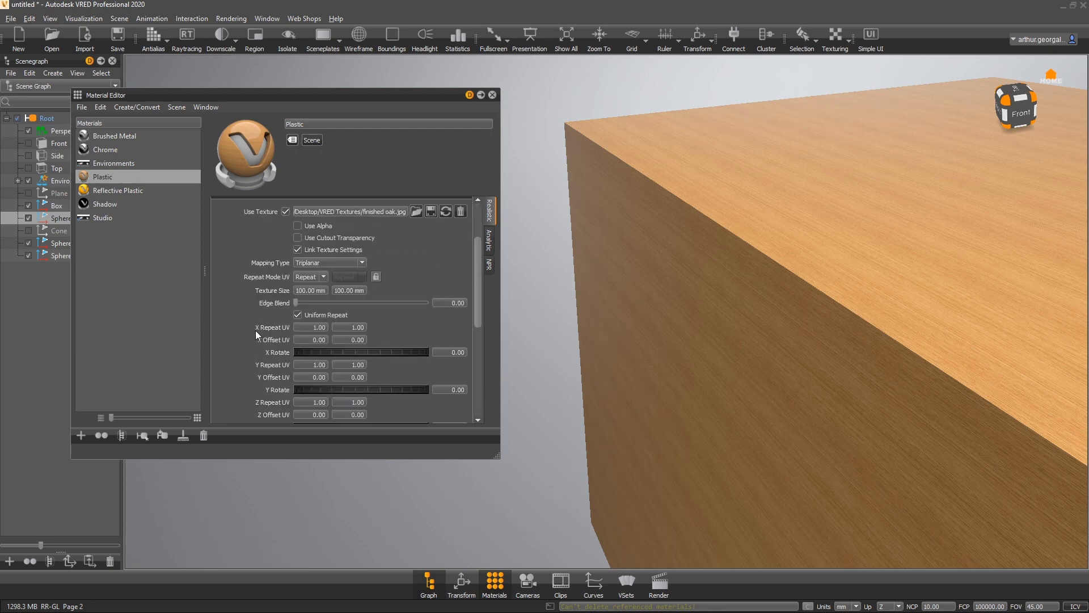
scroll(256, 331, up, 2)
click(310, 307)
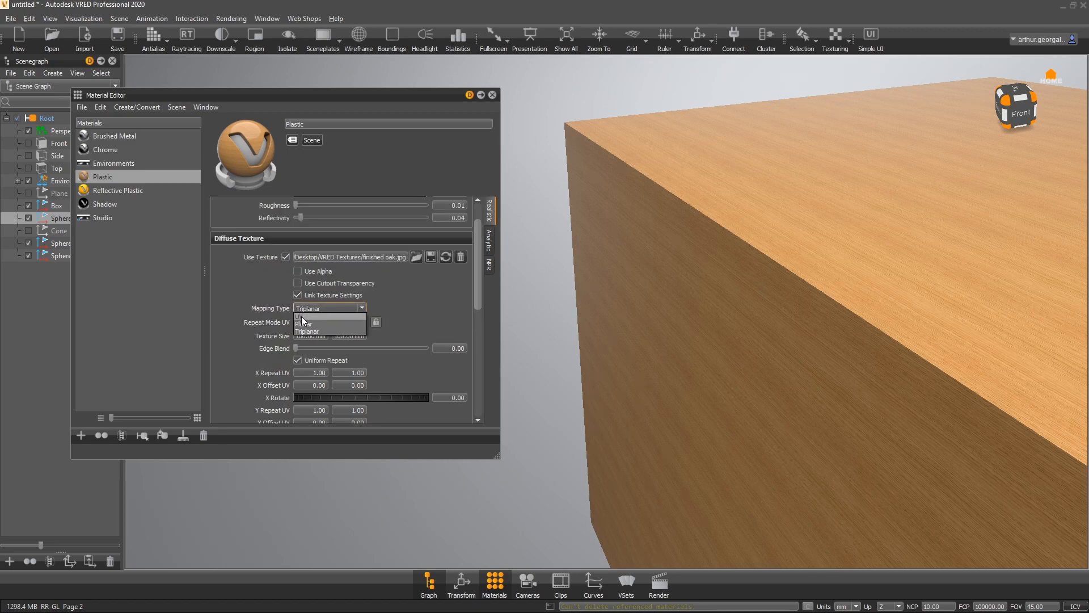
click(301, 317)
scroll(696, 349, down, 6)
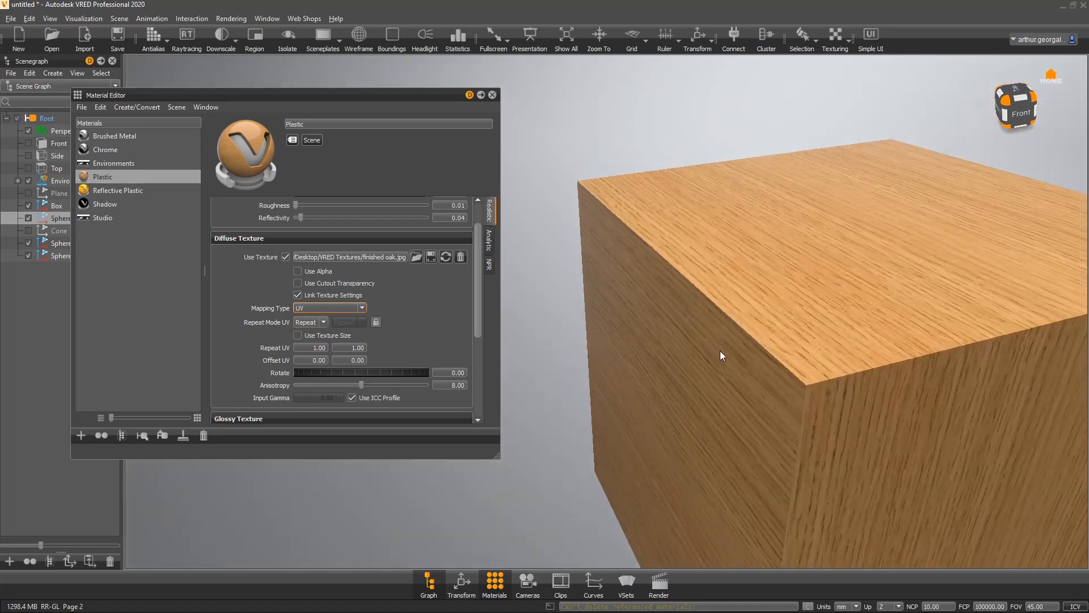
drag(828, 402, 709, 267)
scroll(719, 273, down, 4)
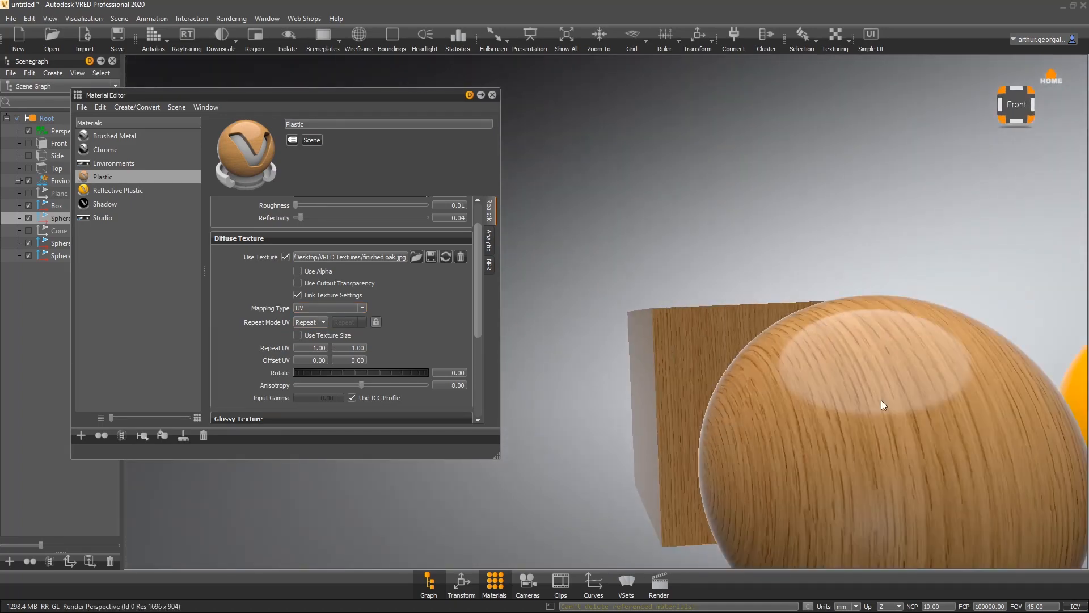
drag(881, 400, 786, 411)
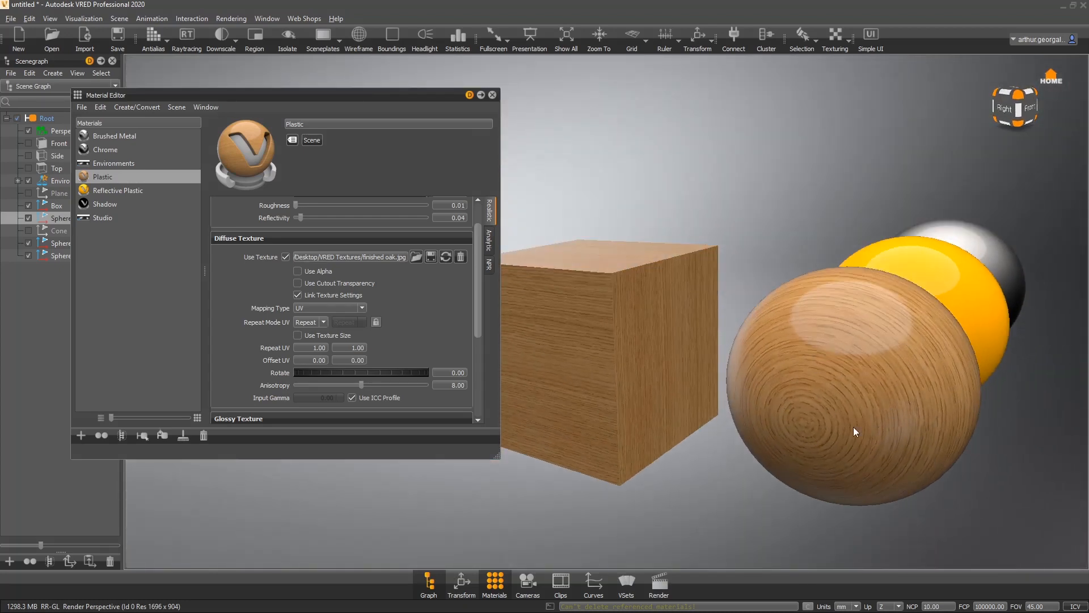
- Try Planar mapping on the oak diffuse texture with a rotation of about 41 degrees
drag(855, 432, 633, 343)
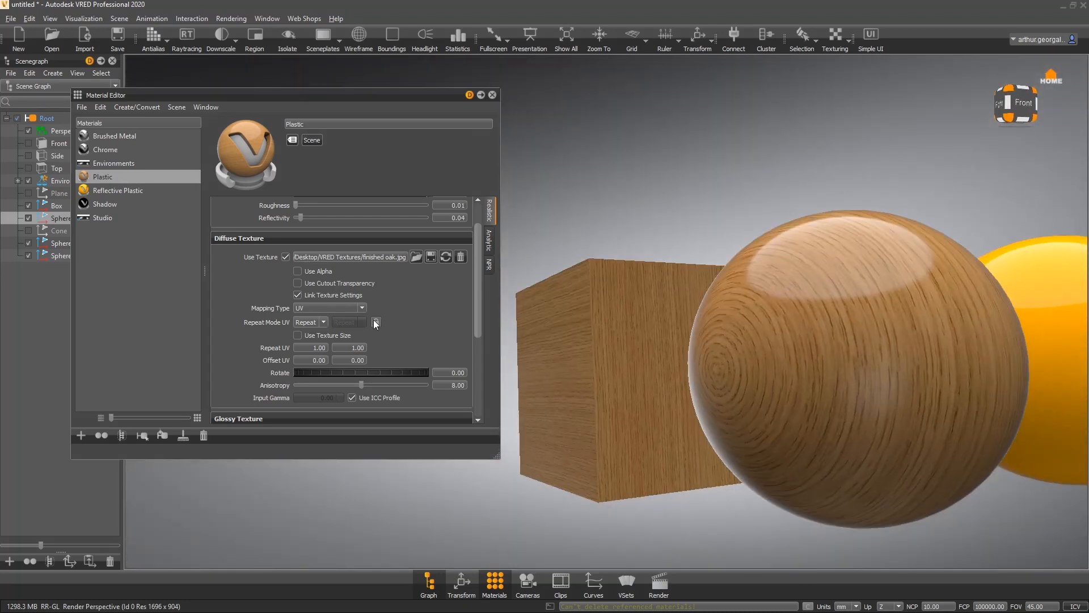
click(334, 307)
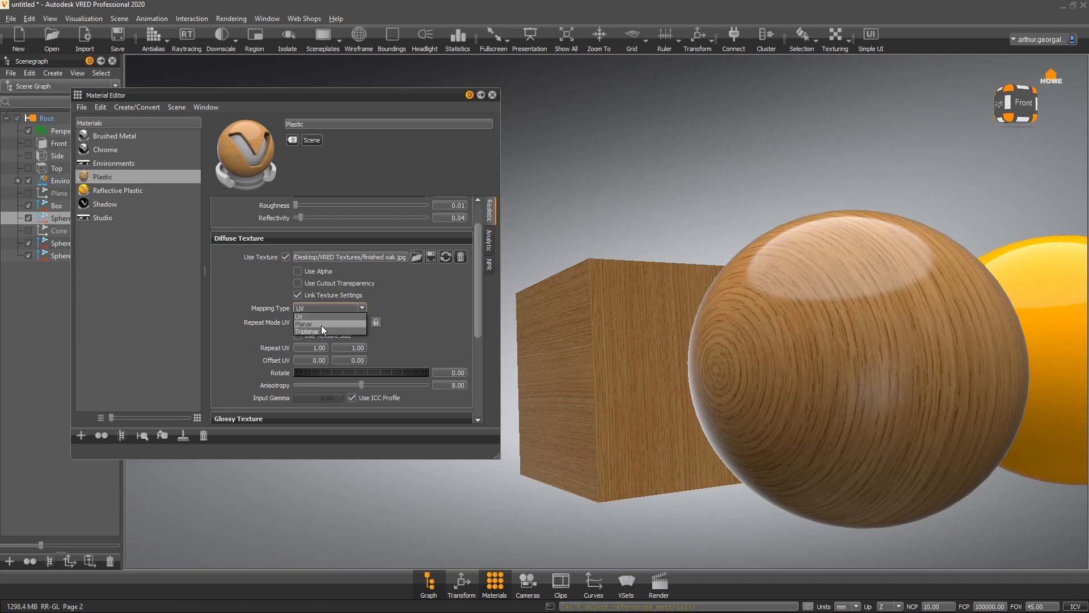
click(321, 326)
drag(957, 374, 801, 528)
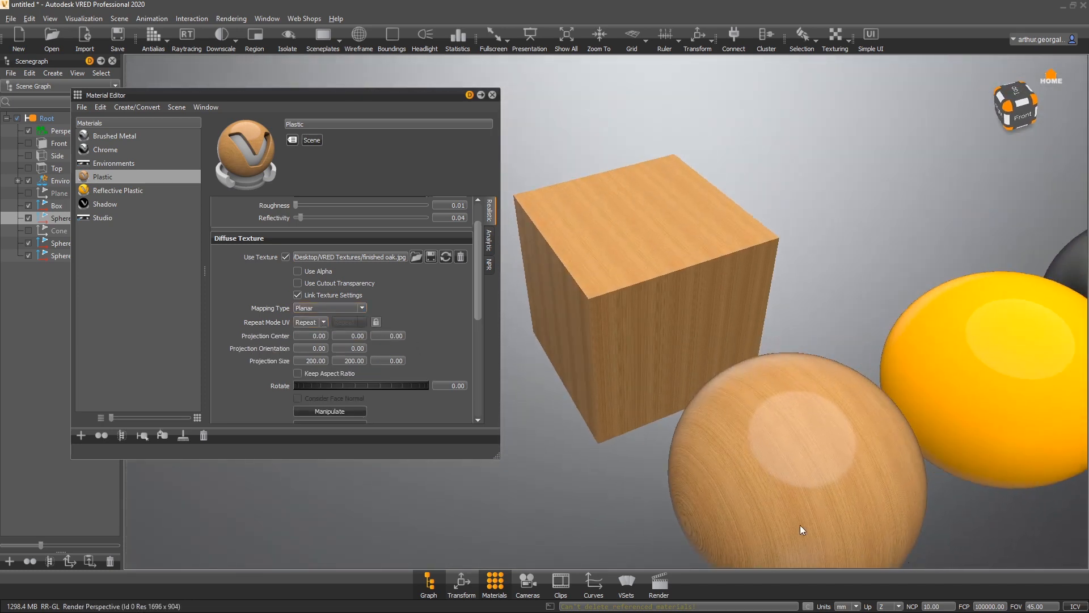
drag(355, 387, 391, 387)
drag(706, 369, 592, 291)
right_drag(647, 340, 582, 549)
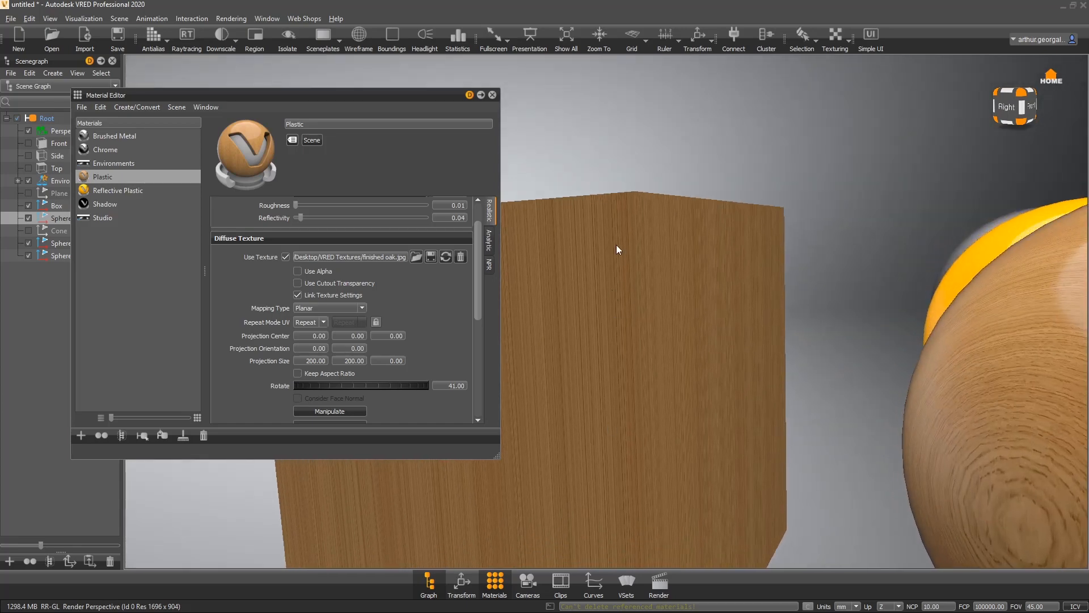
- Switch the oak diffuse texture's mapping type to Triplanar
click(311, 310)
click(323, 331)
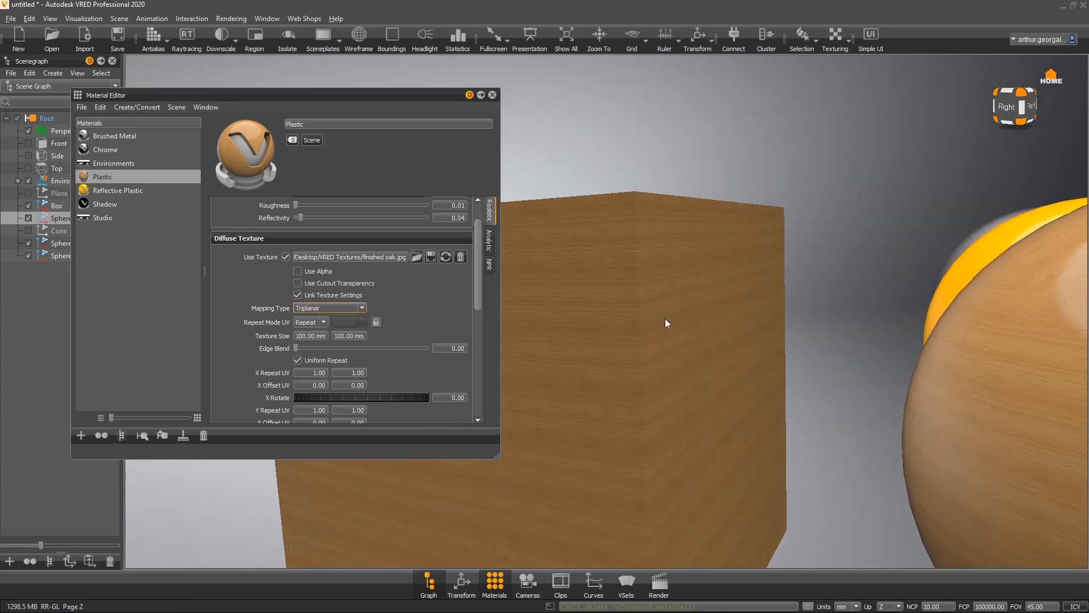
right_drag(678, 288, 702, 241)
drag(701, 242, 658, 285)
drag(595, 302, 779, 139)
drag(602, 409, 671, 404)
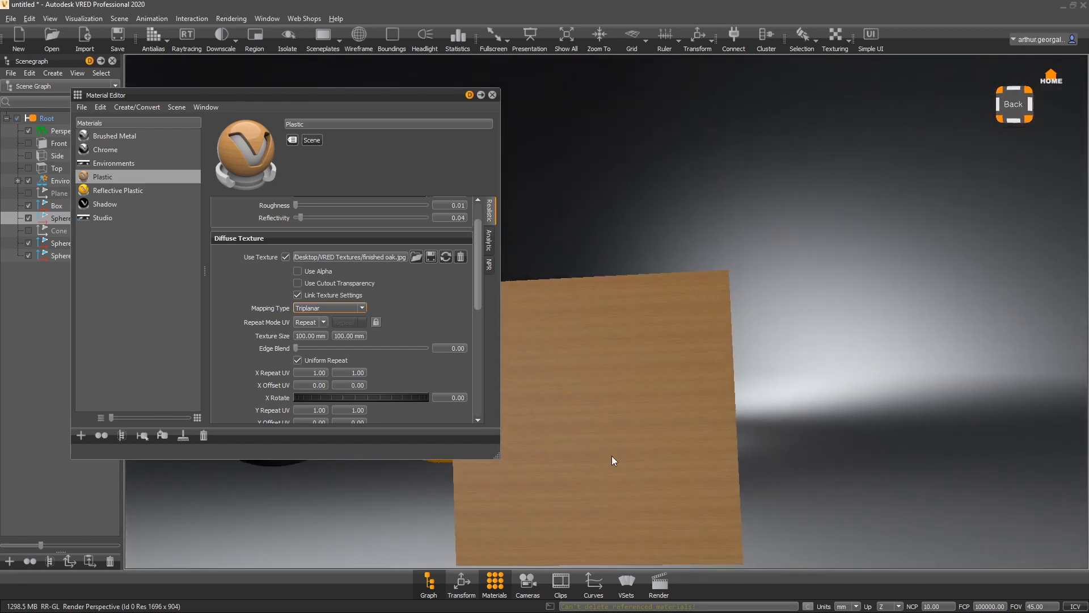
drag(934, 407, 727, 349)
right_drag(727, 350, 681, 546)
middle_drag(790, 425, 629, 287)
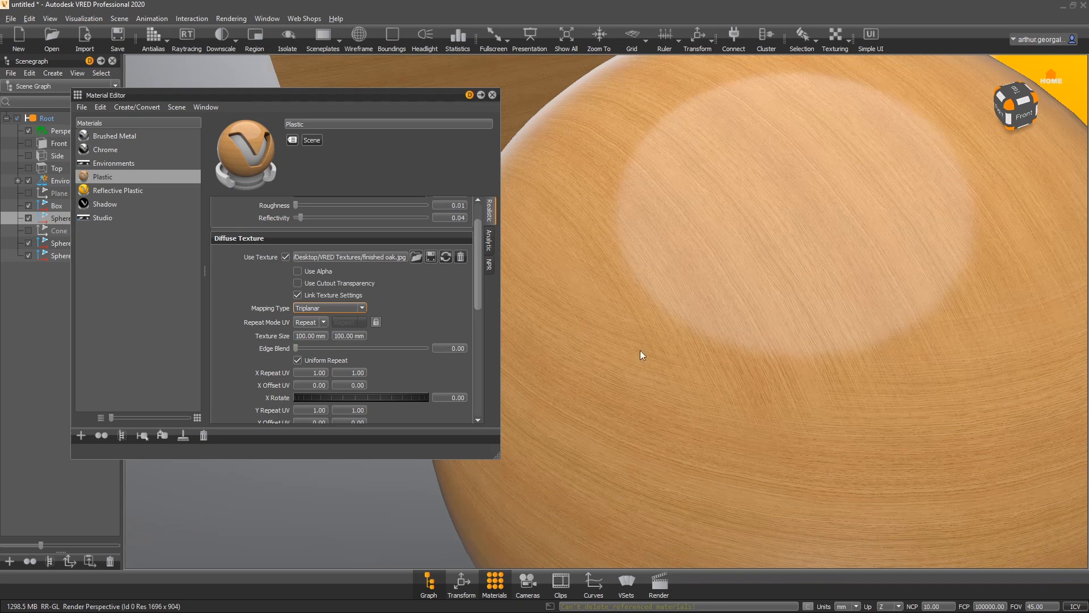
right_drag(626, 365, 699, 393)
drag(699, 393, 751, 346)
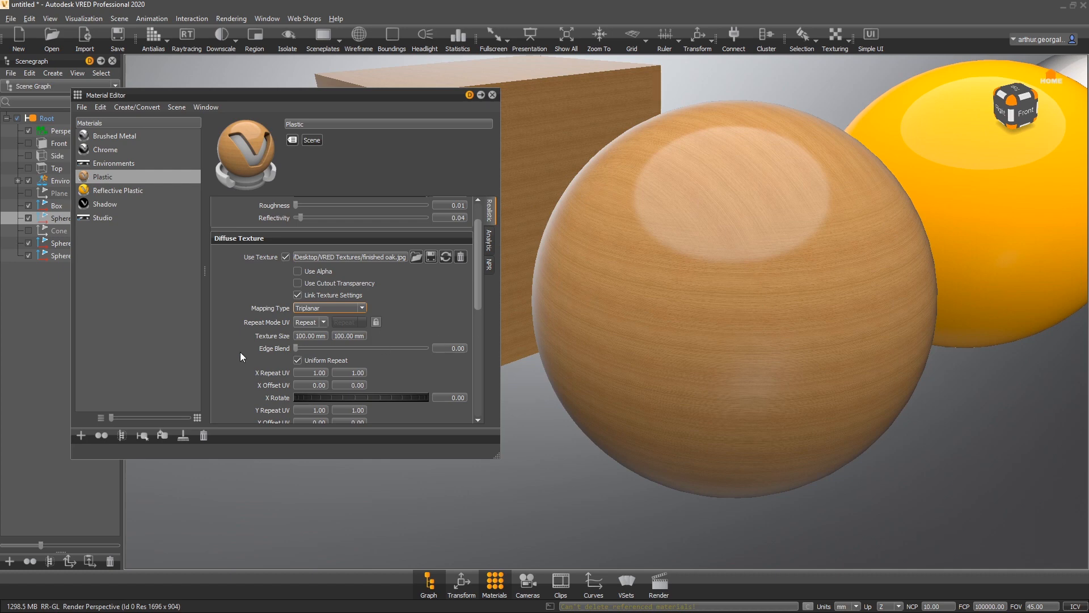
- Set the uniform triplanar texture repeat to 0.2
scroll(246, 306, down, 3)
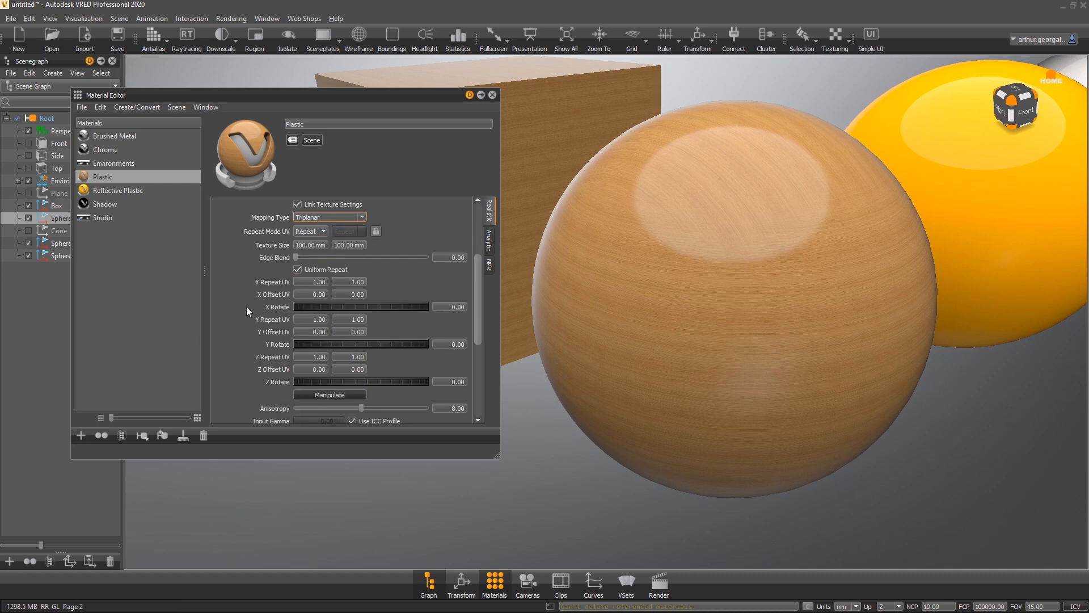
double_click(304, 281)
text(0.5)
key(Return)
key(BackSpace)
text(.2)
key(Return)
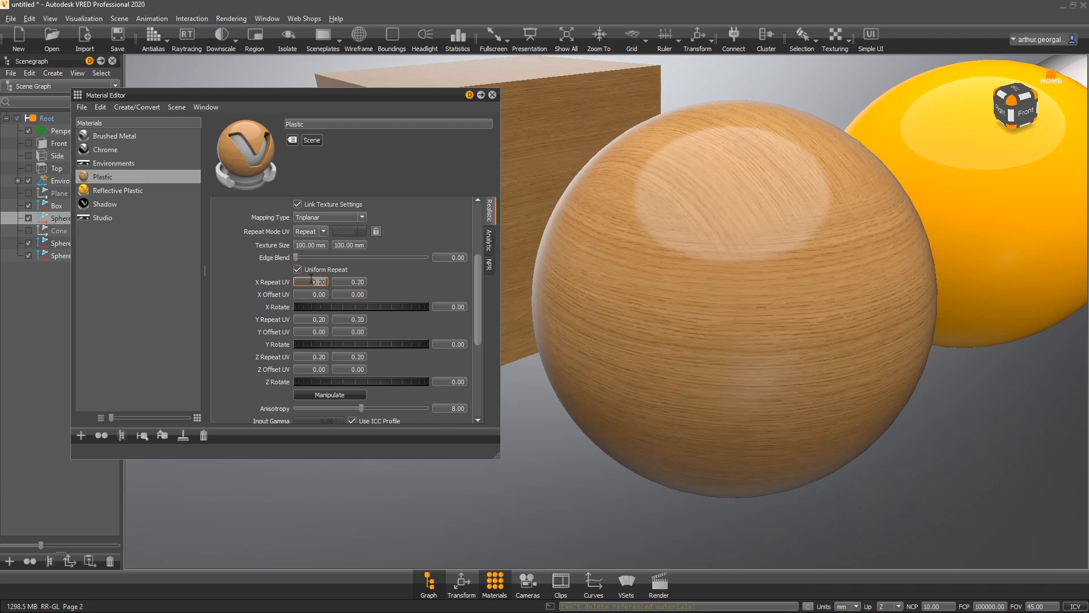
- Set the uniform triplanar texture repeat to 0.1
key(BackSpace)
key(BackSpace)
key(BackSpace)
key(BackSpace)
key(Return)
alt+drag(689, 345, 715, 324)
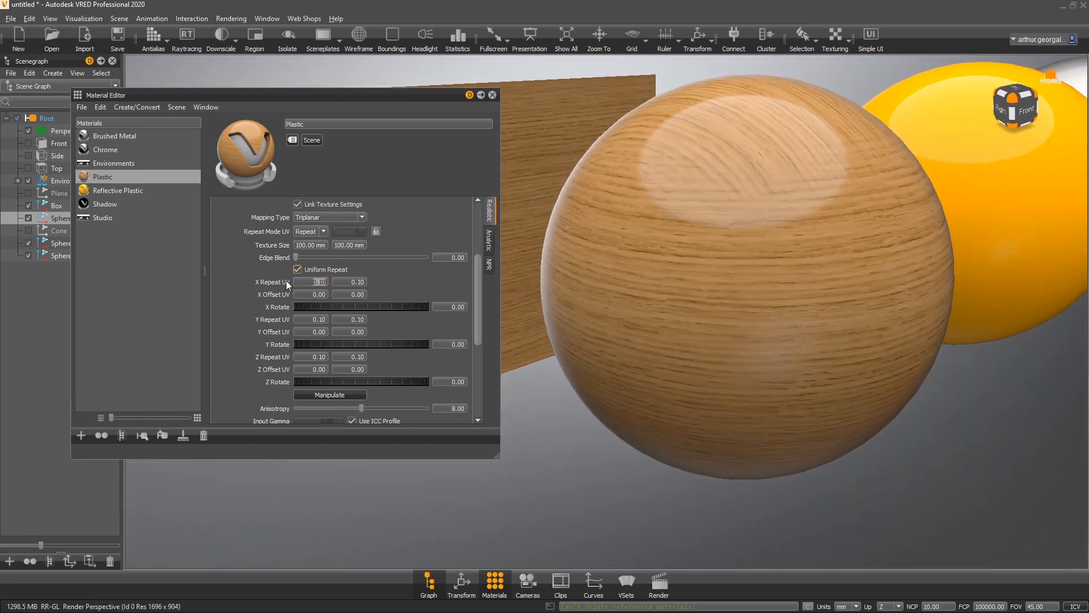
- Set the uniform triplanar texture repeat to 5
double_click(306, 281)
text(5)
key(Return)
alt+drag(721, 263, 705, 237)
- Set the uniform triplanar texture repeat back to 0.1
drag(305, 283, 348, 284)
text(0.1)
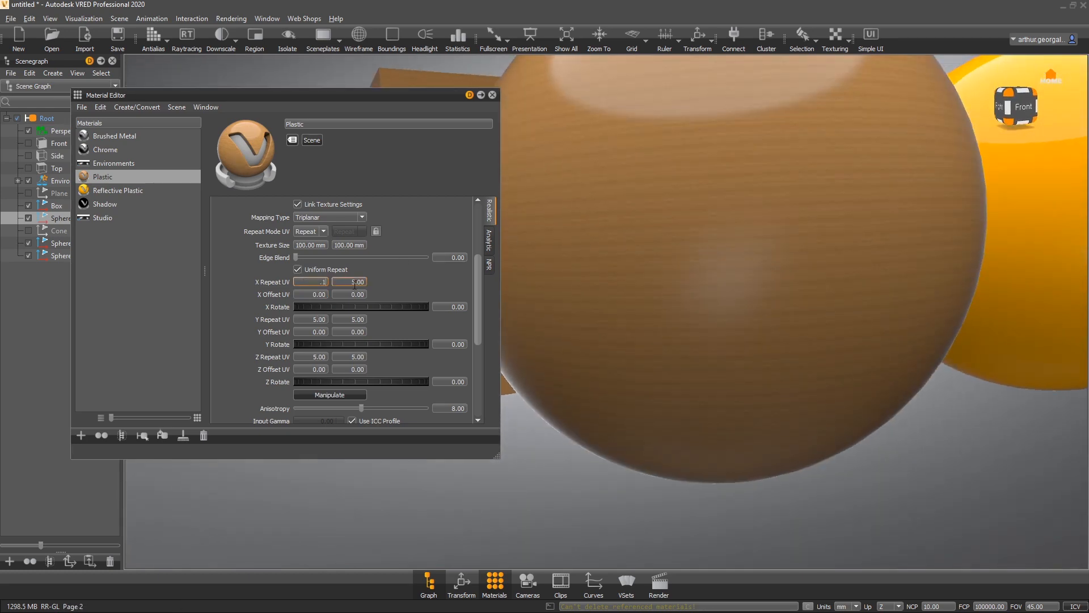
key(Return)
- Try rotating the texture around X, then reset X Rotate to 0
drag(685, 249, 781, 335)
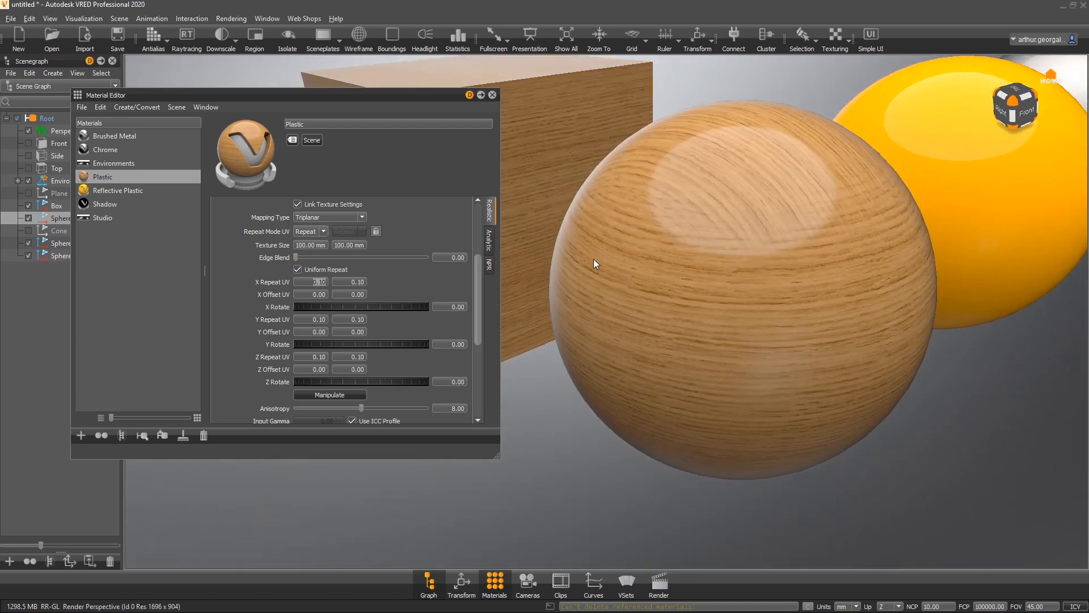
drag(603, 277, 686, 246)
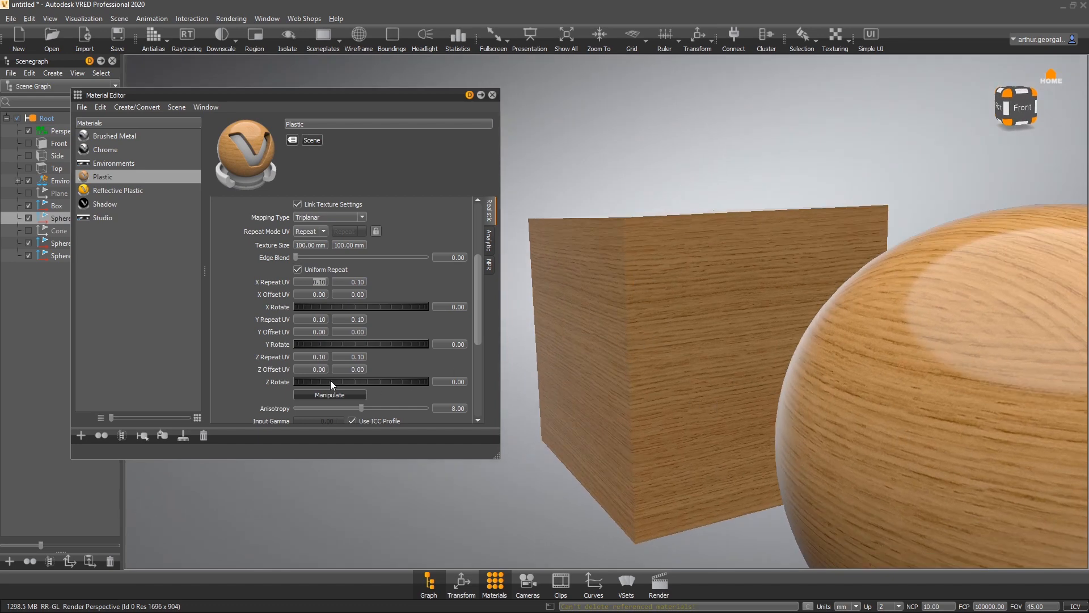
drag(567, 334, 703, 392)
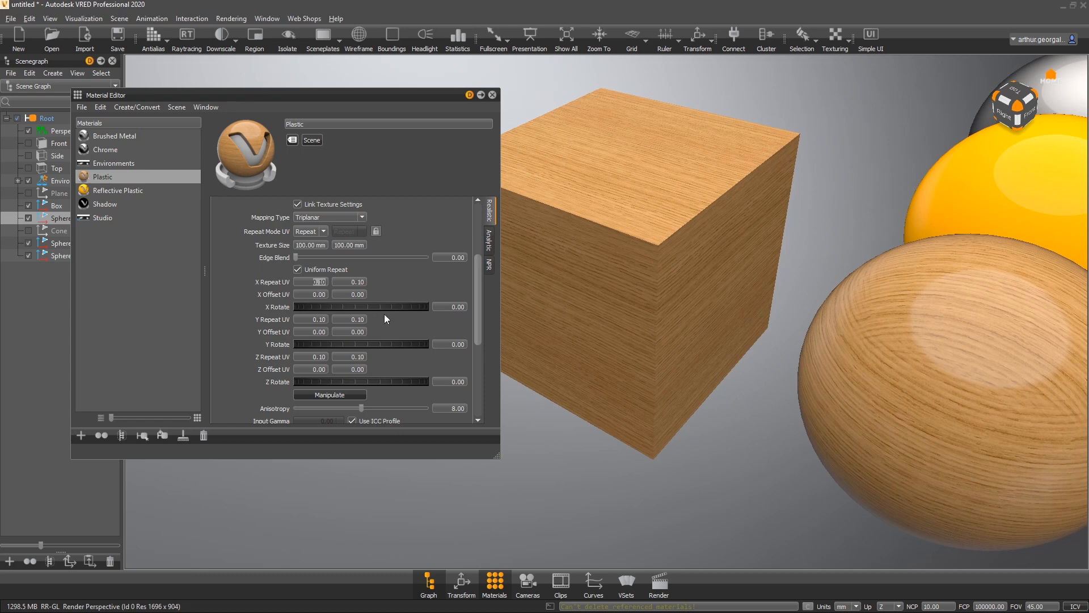
drag(392, 308, 742, 308)
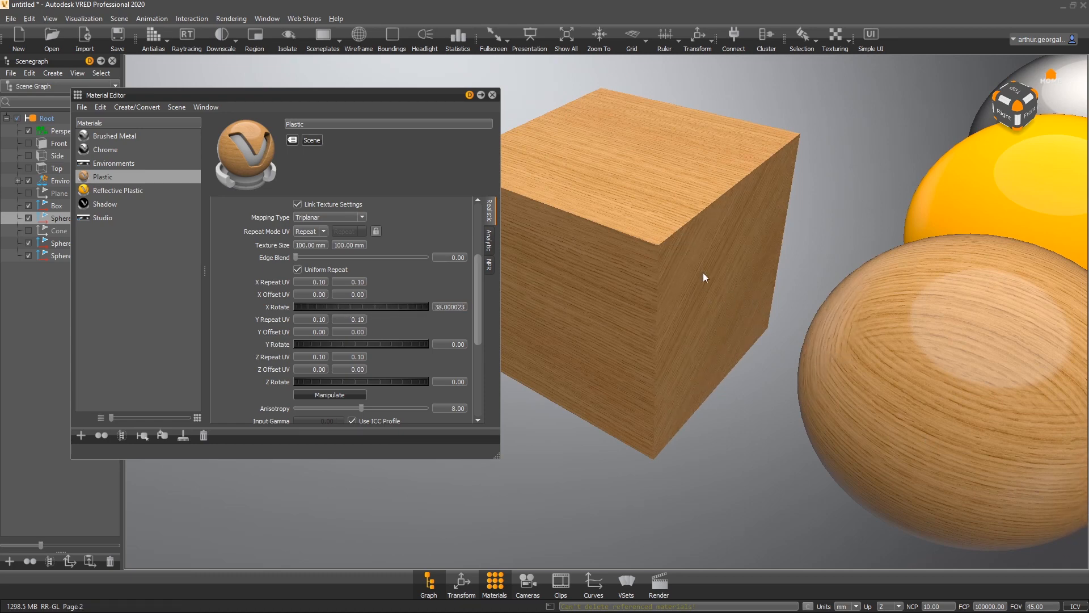
drag(342, 311, 441, 285)
double_click(455, 307)
text(0)
key(Return)
- Try rotating the texture around Y, then reset Y Rotate to 0
drag(354, 339, 408, 348)
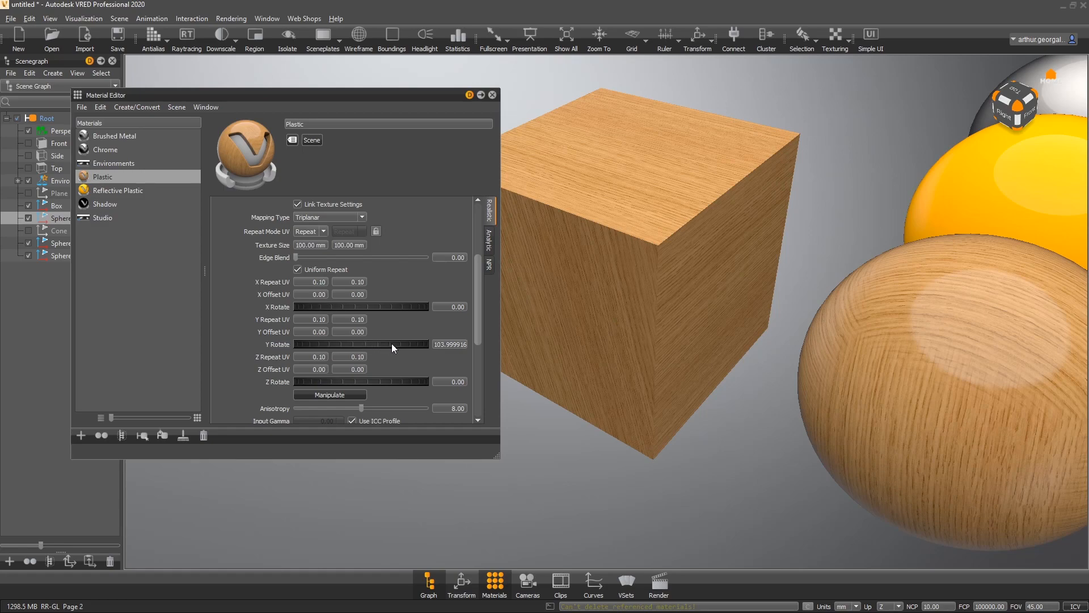
drag(392, 343, 232, 342)
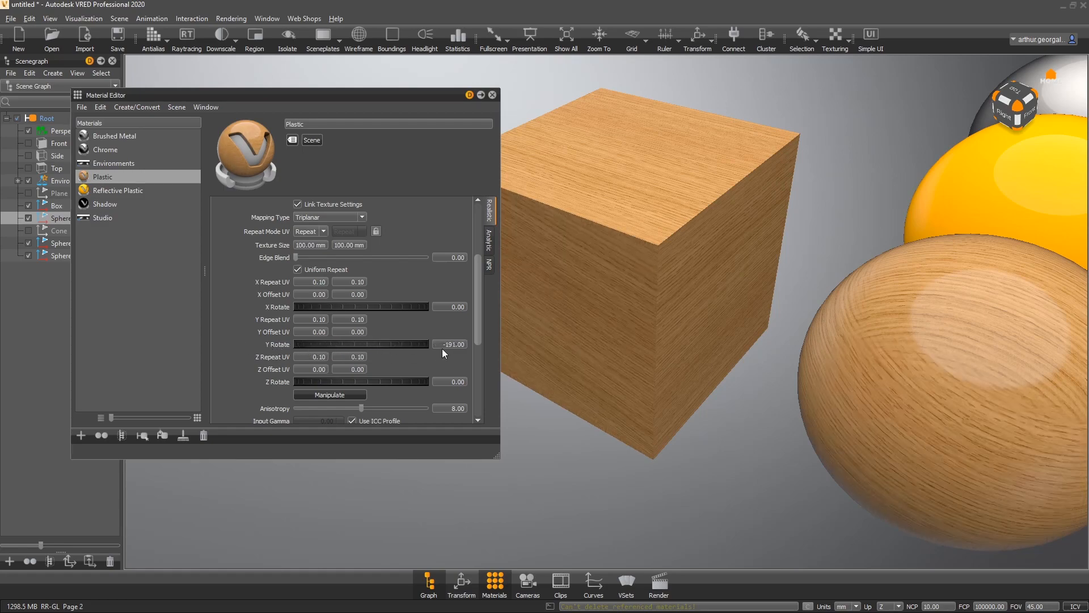
drag(443, 346, 526, 349)
text(0)
key(Return)
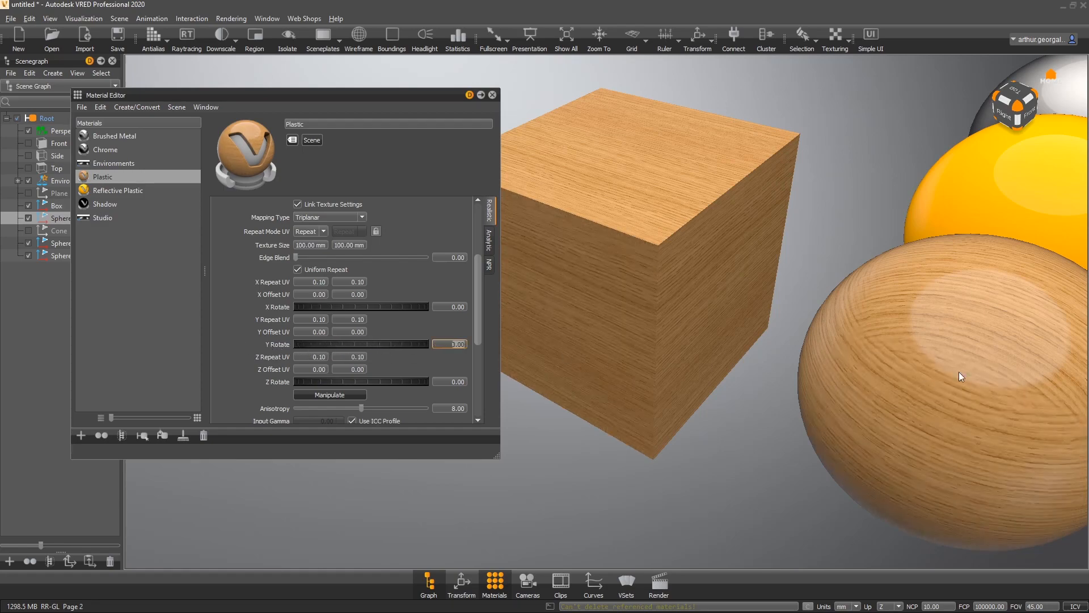
- Set the oak texture's Z Rotate to 90 degrees
middle_drag(969, 375, 713, 346)
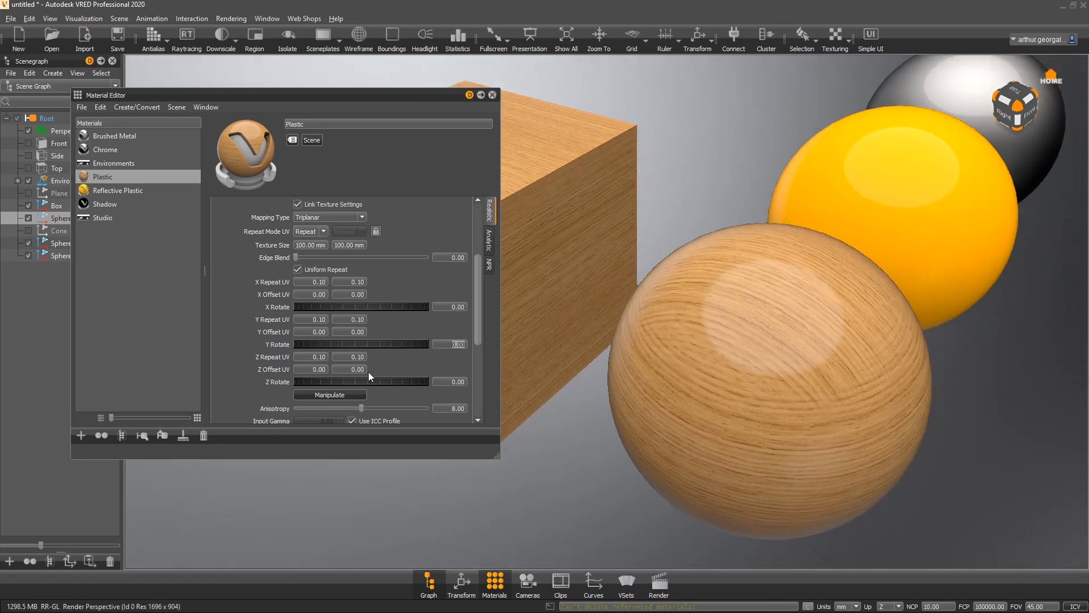
drag(375, 379, 628, 408)
middle_drag(629, 408, 873, 278)
drag(873, 278, 695, 329)
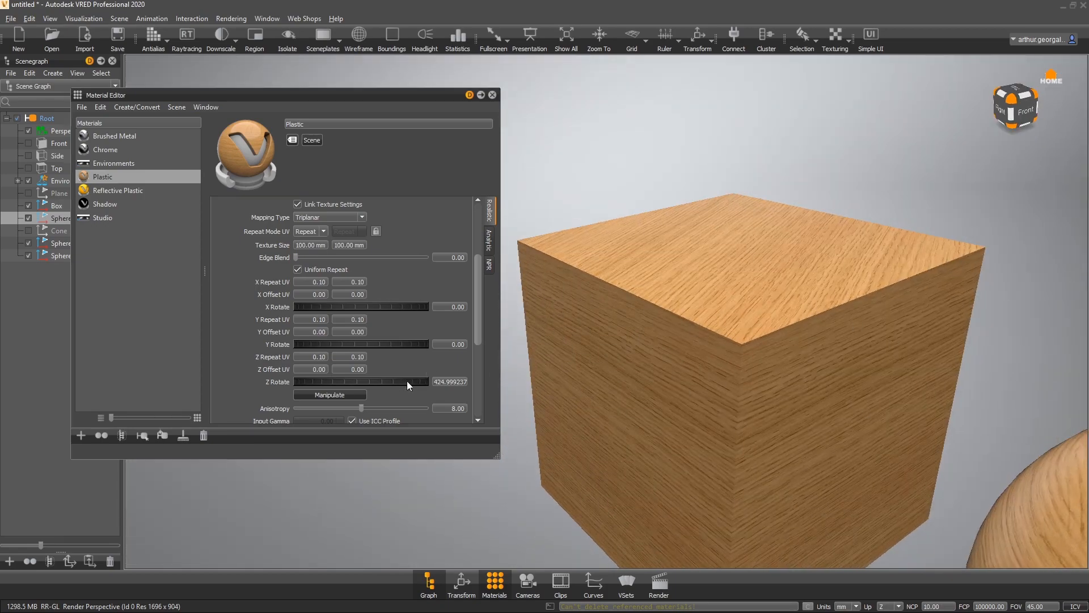
drag(407, 380, 189, 395)
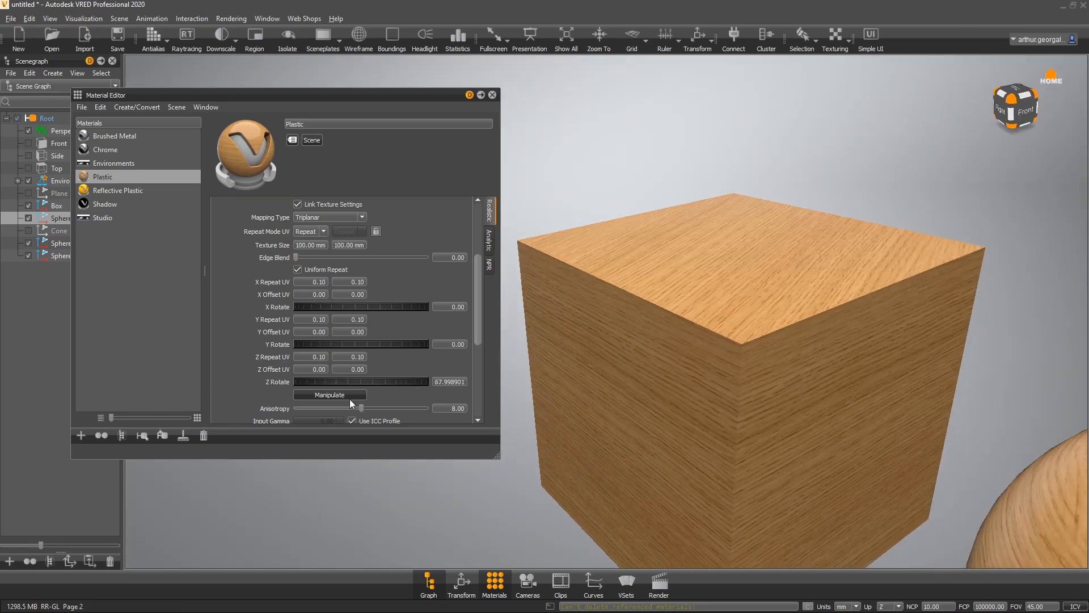
drag(384, 388, 409, 394)
double_click(453, 382)
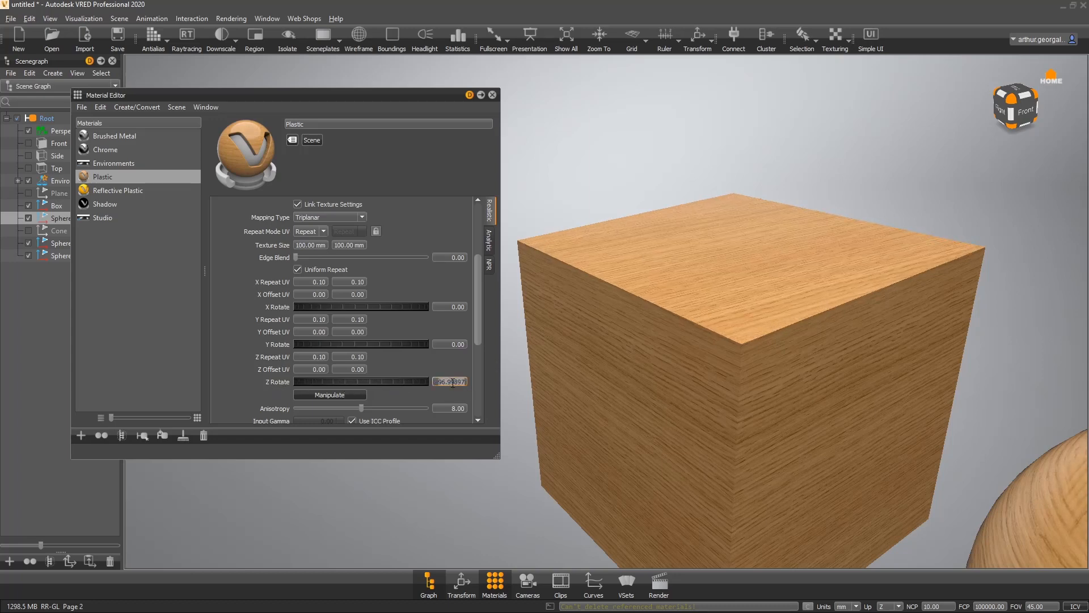
text(90)
key(Return)
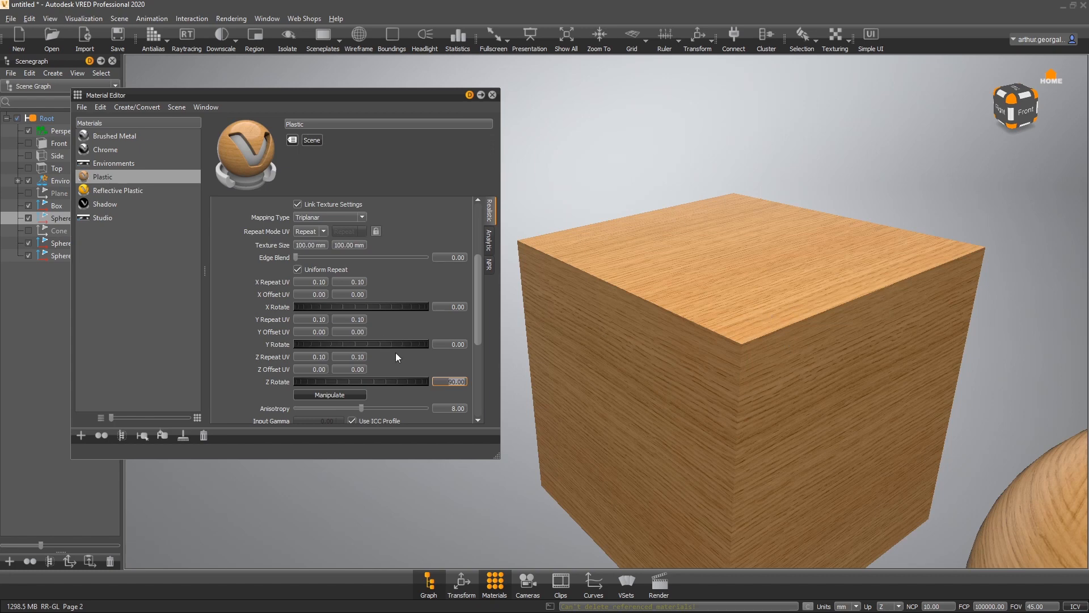
- Set the oak texture's Y Rotate to 90 degrees
drag(401, 346, 353, 349)
double_click(455, 344)
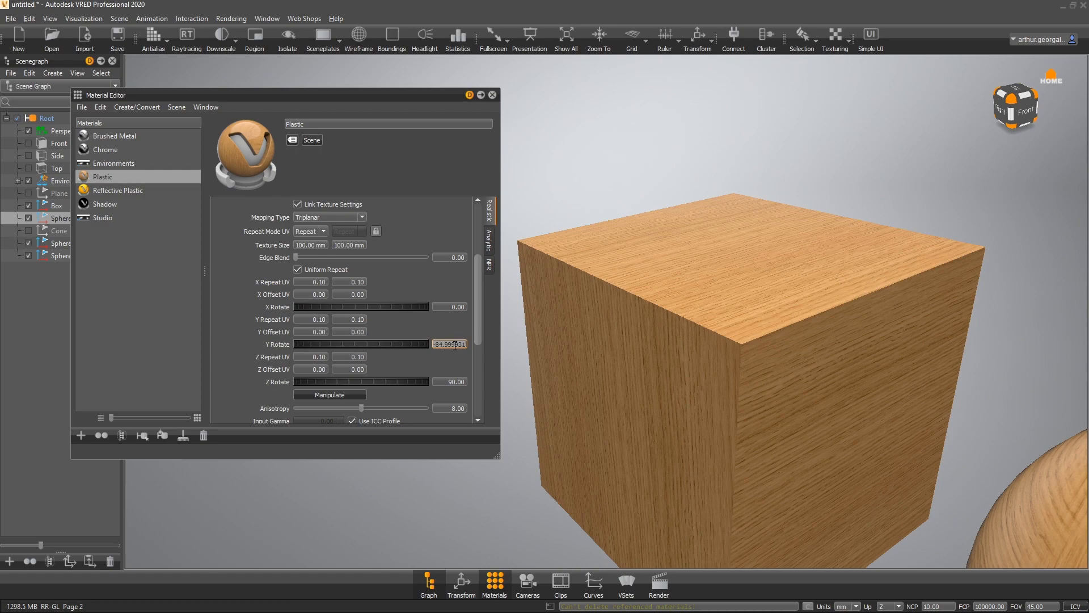
text(90)
key(Return)
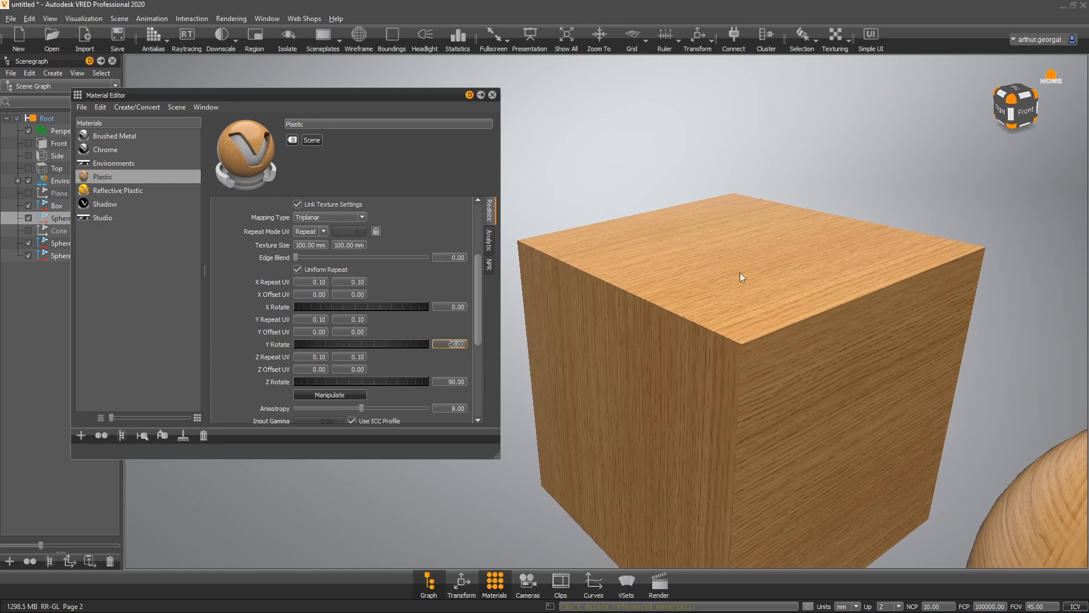
- Expand the Glossy Texture section and open the file browser to load a glossy texture
mouse_move(714, 297)
mouse_down()
mouse_move(1056, 260)
mouse_move(807, 283)
mouse_move(842, 277)
mouse_move(890, 297)
mouse_move(990, 302)
mouse_move(931, 312)
mouse_move(717, 286)
mouse_up()
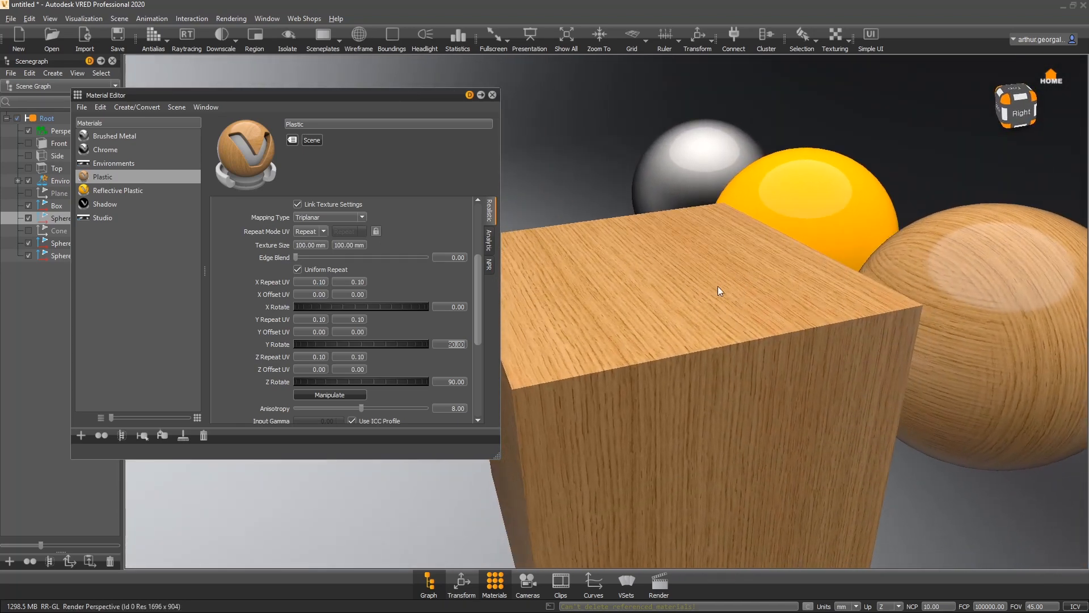
drag(842, 402, 758, 463)
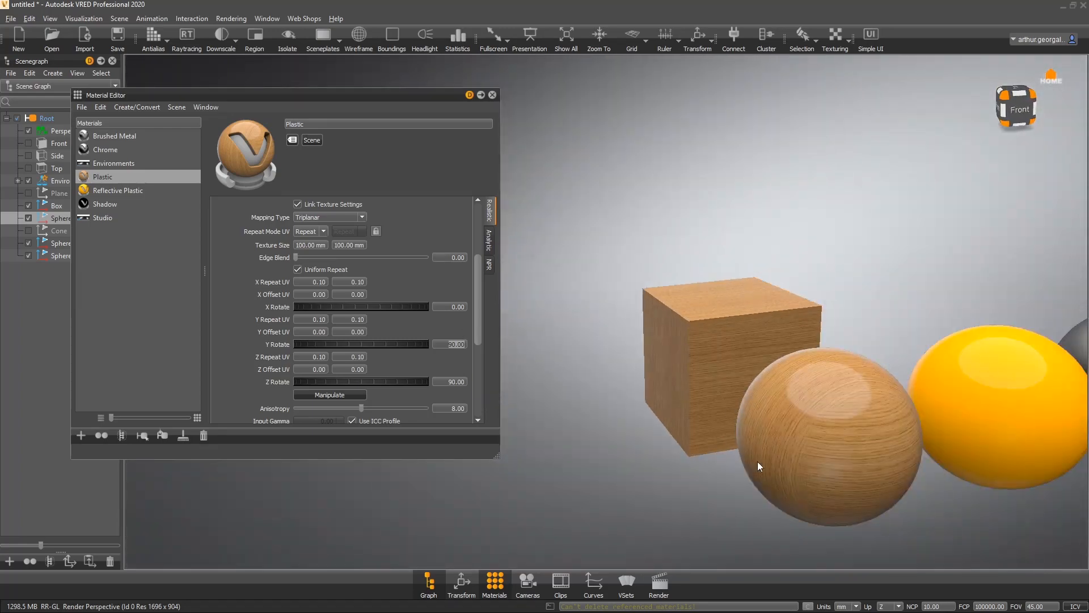
drag(893, 390, 825, 323)
middle_drag(825, 322, 728, 275)
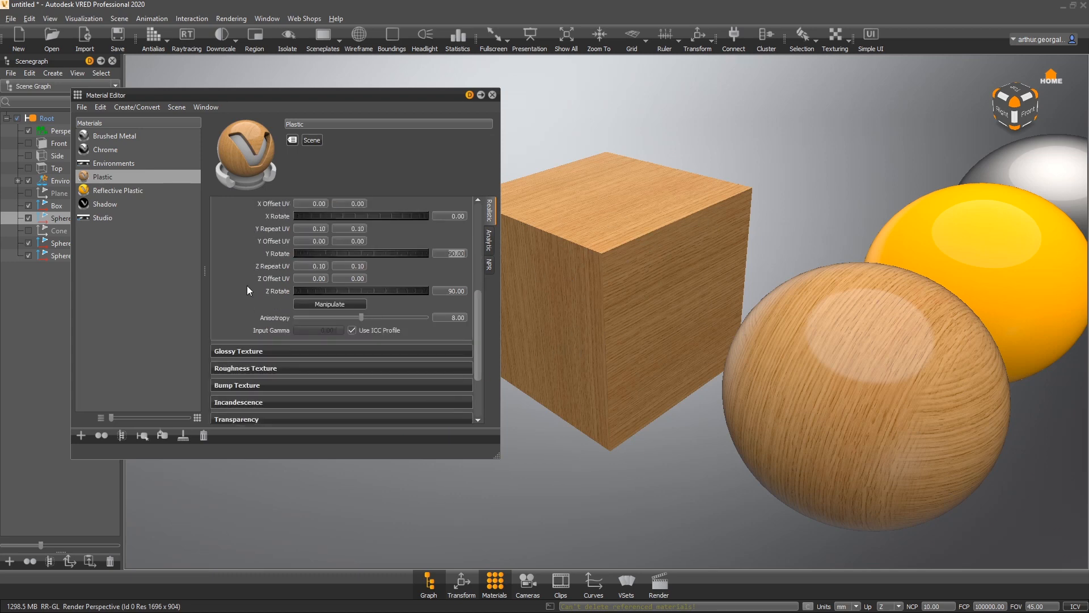
scroll(247, 286, down, 2)
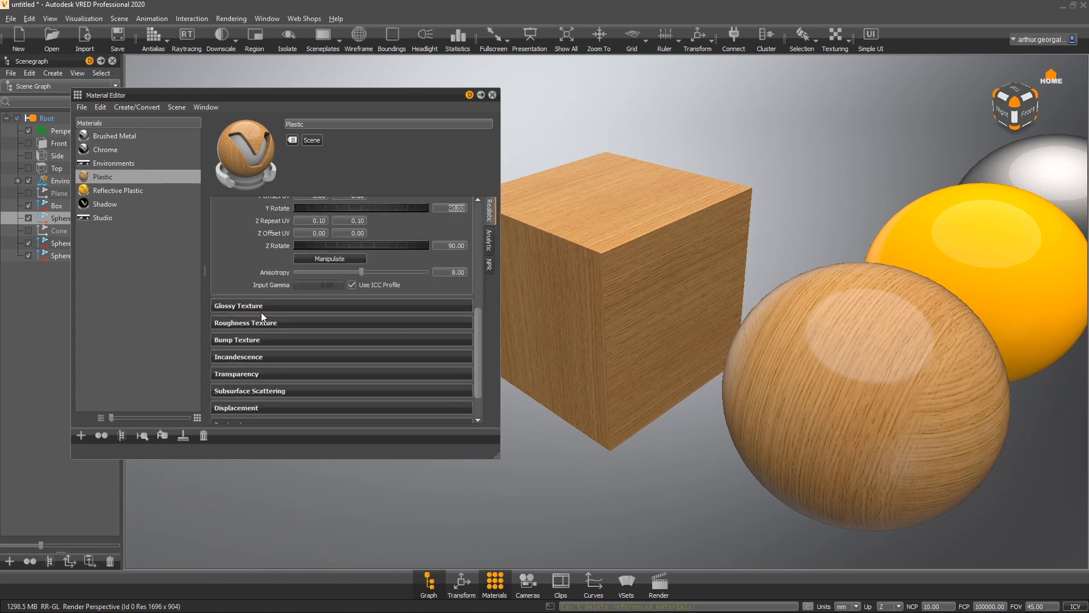
click(267, 306)
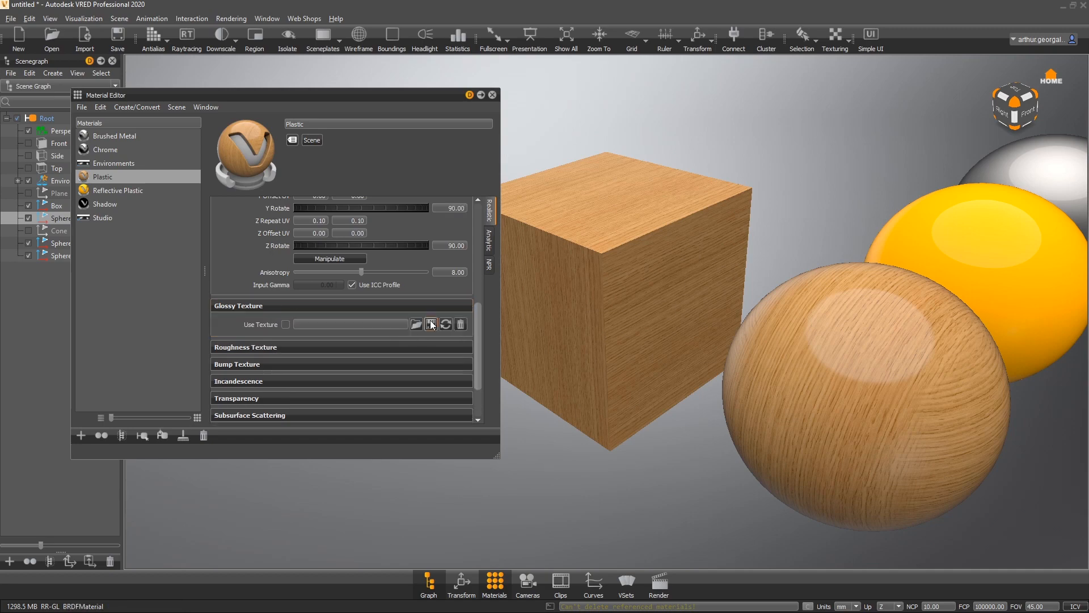
click(417, 324)
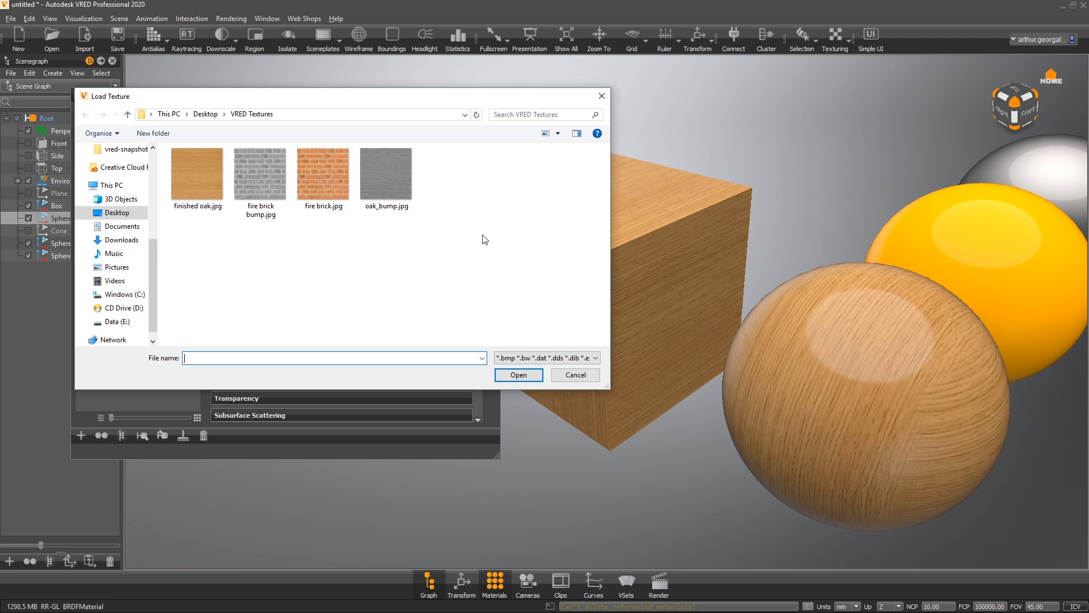
- Preview oak_bump.jpg in an image viewer, then close the viewer
click(395, 171)
right_click(395, 171)
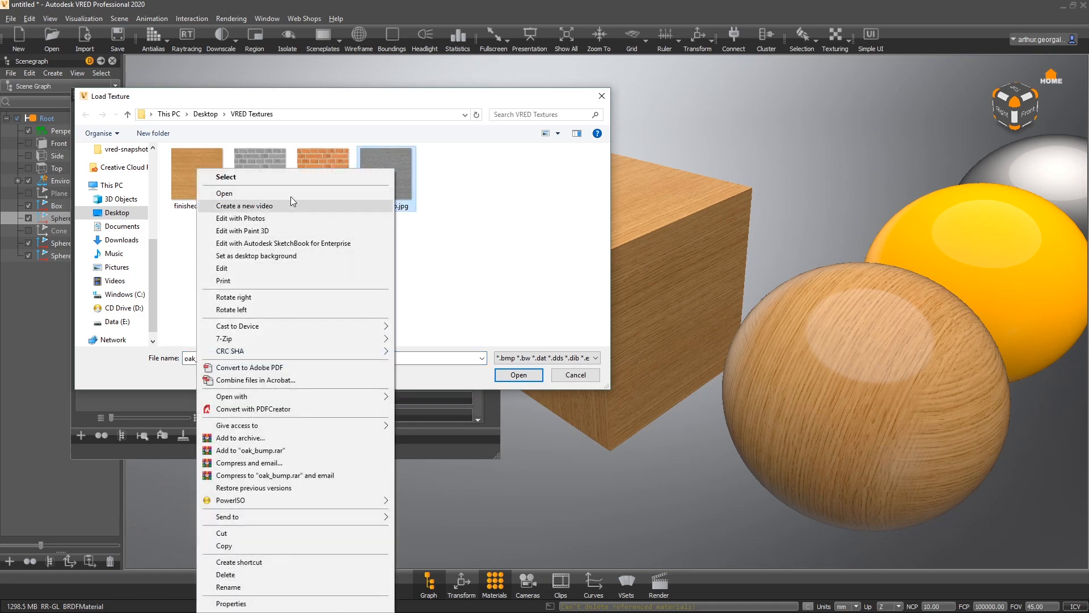
click(238, 193)
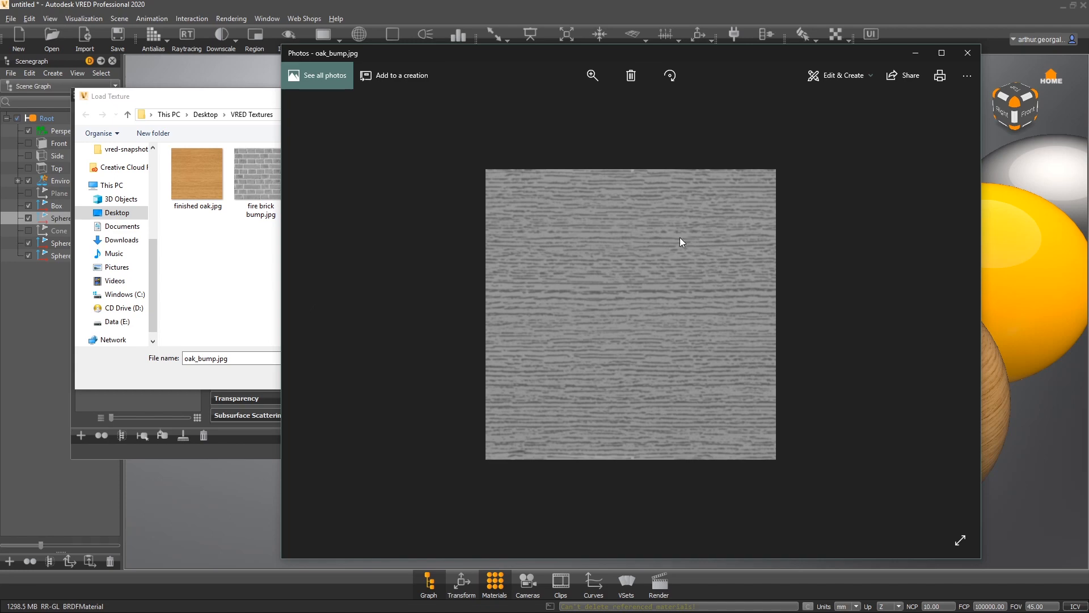
click(968, 53)
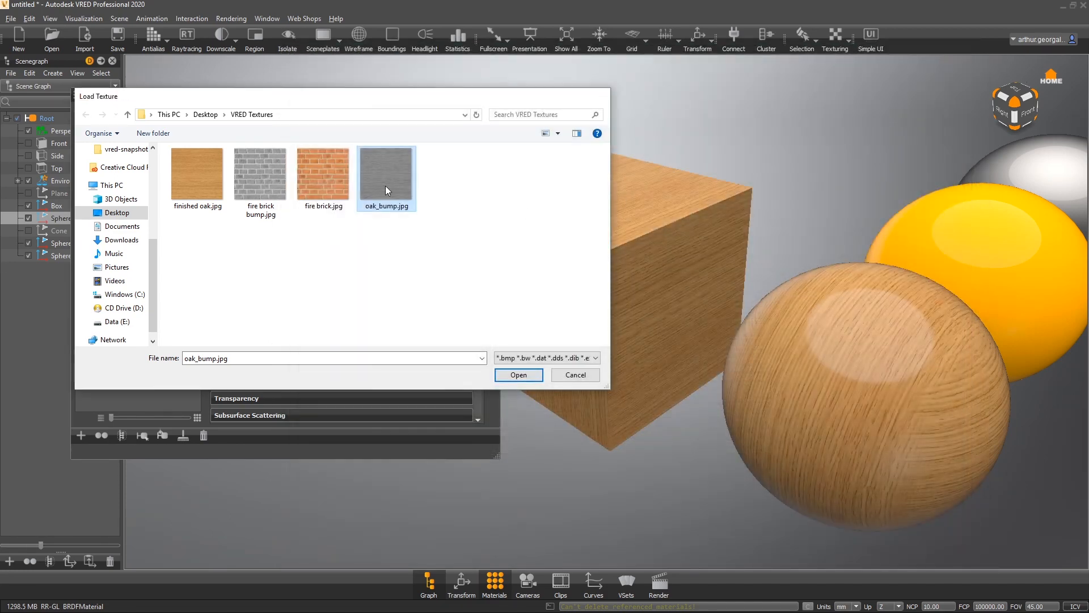
- Load oak_bump.jpg as the glossy texture
double_click(385, 185)
scroll(876, 352, up, 5)
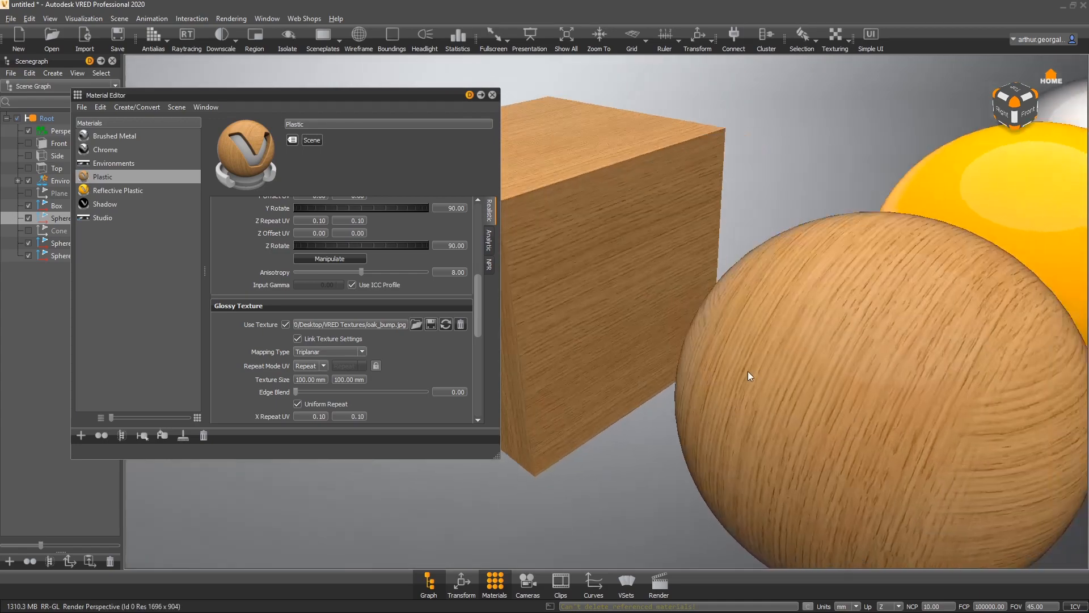
- Orbit around the wooden sphere and box to inspect the glossy texture effect
middle_drag(747, 371, 673, 363)
drag(676, 296, 686, 216)
right_drag(808, 128, 775, 178)
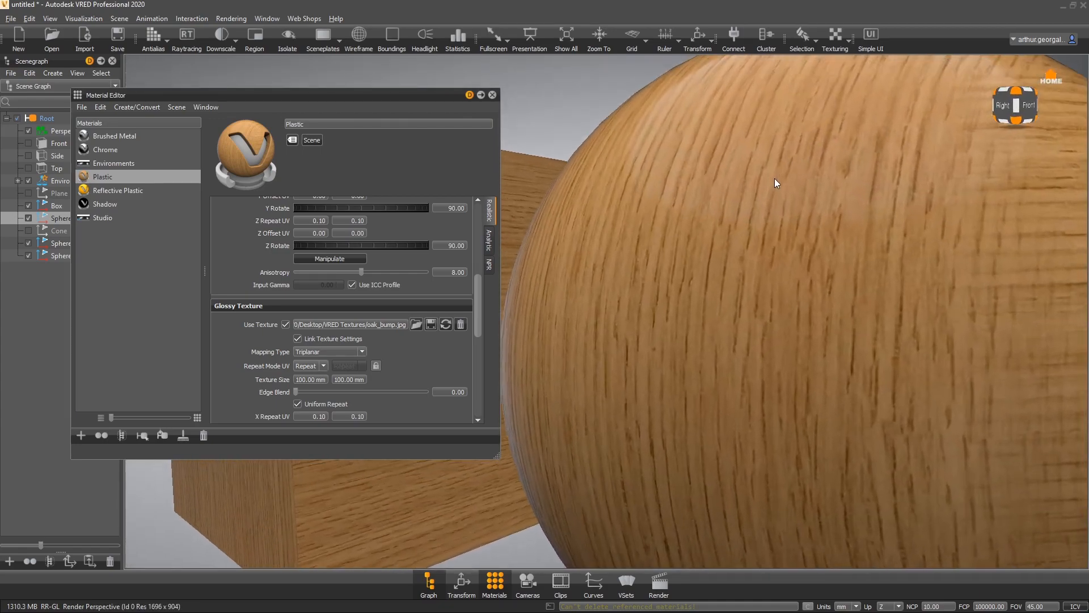
drag(755, 234, 707, 313)
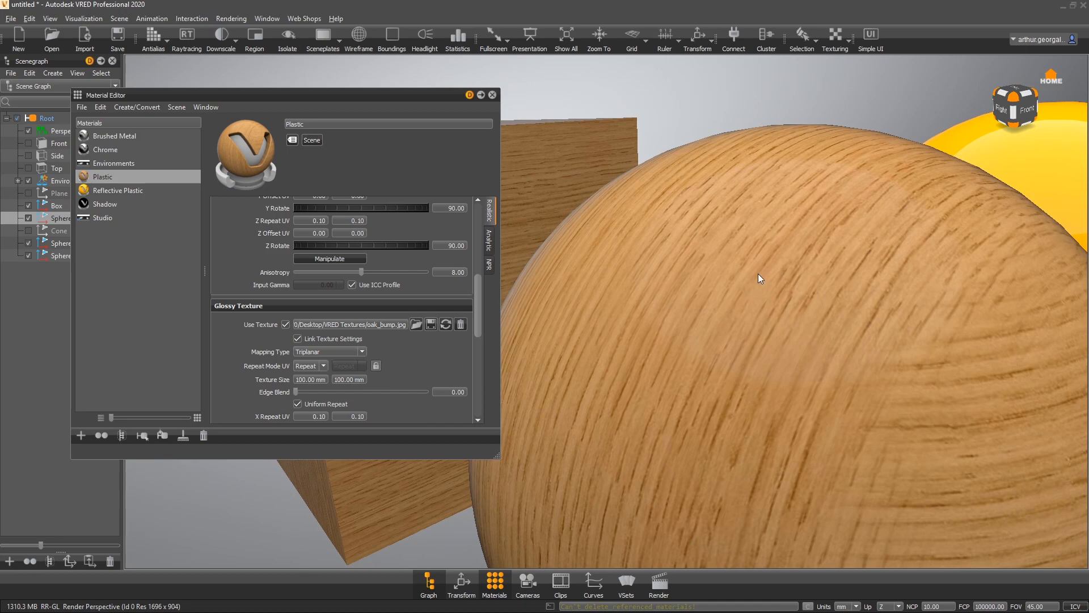
drag(765, 287, 821, 314)
right_drag(819, 311, 836, 359)
middle_drag(835, 359, 756, 115)
drag(908, 341, 1046, 349)
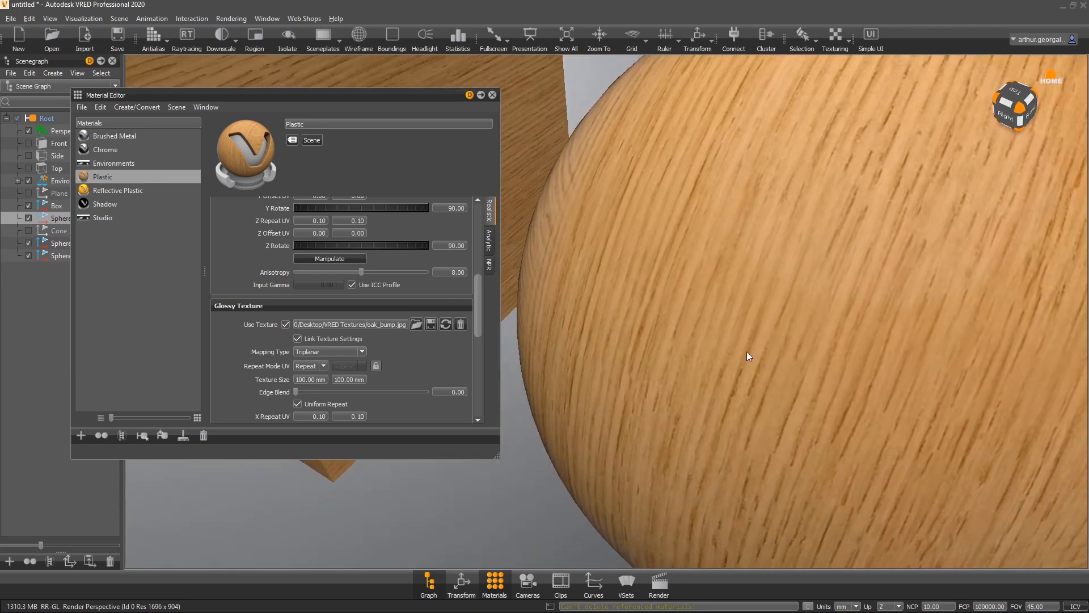
right_drag(747, 351, 783, 173)
drag(783, 174, 778, 207)
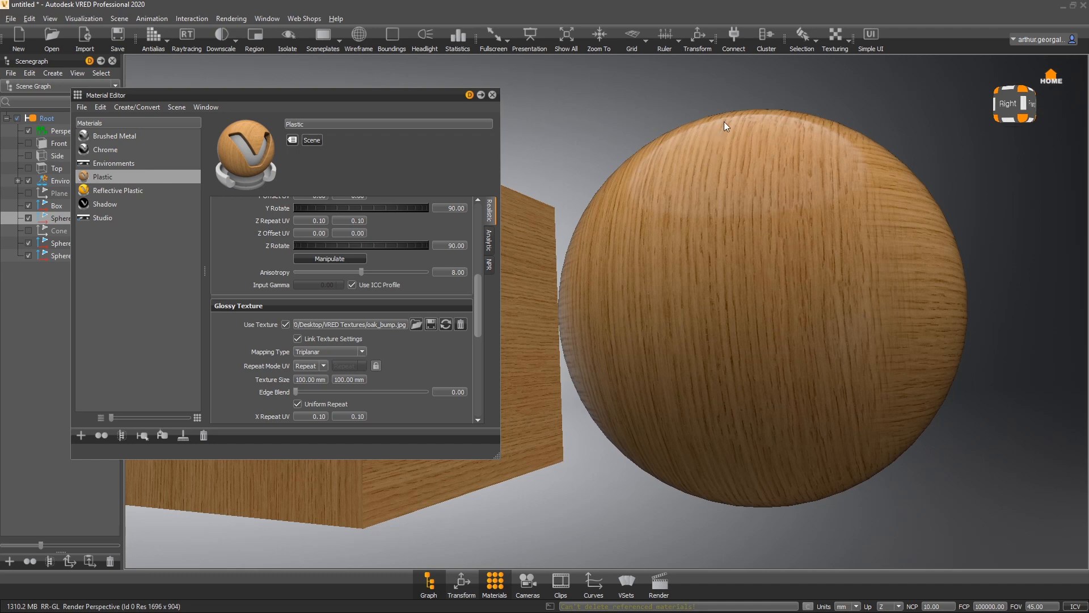
- Collapse the Glossy Texture section, expand Roughness Texture, and load oak_bump.jpg as the roughness texture
scroll(263, 356, down, 4)
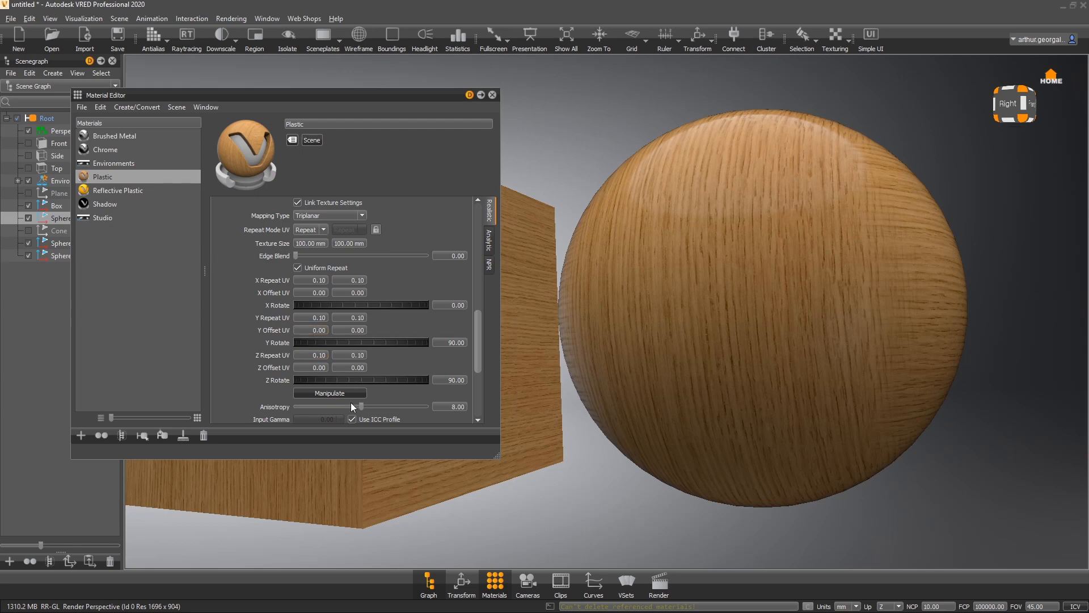
scroll(278, 324, down, 1)
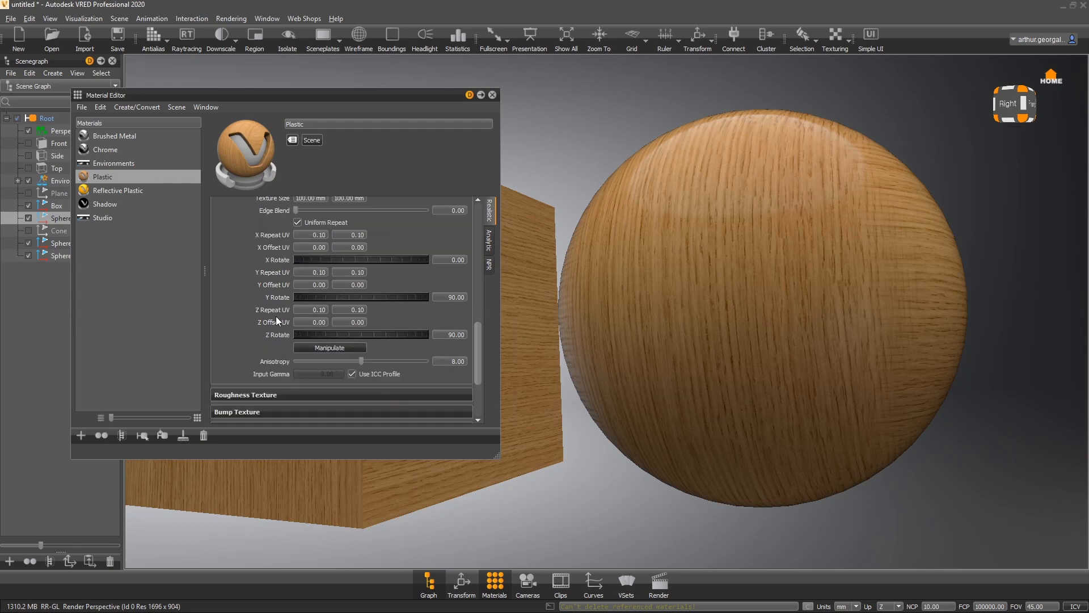
scroll(247, 295, up, 3)
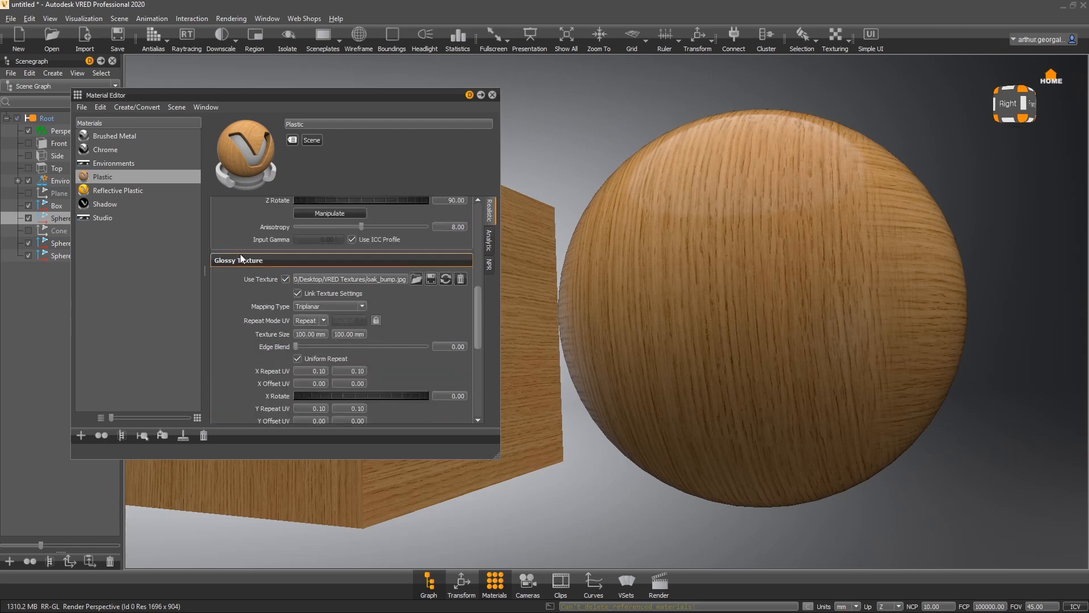
click(240, 253)
click(241, 276)
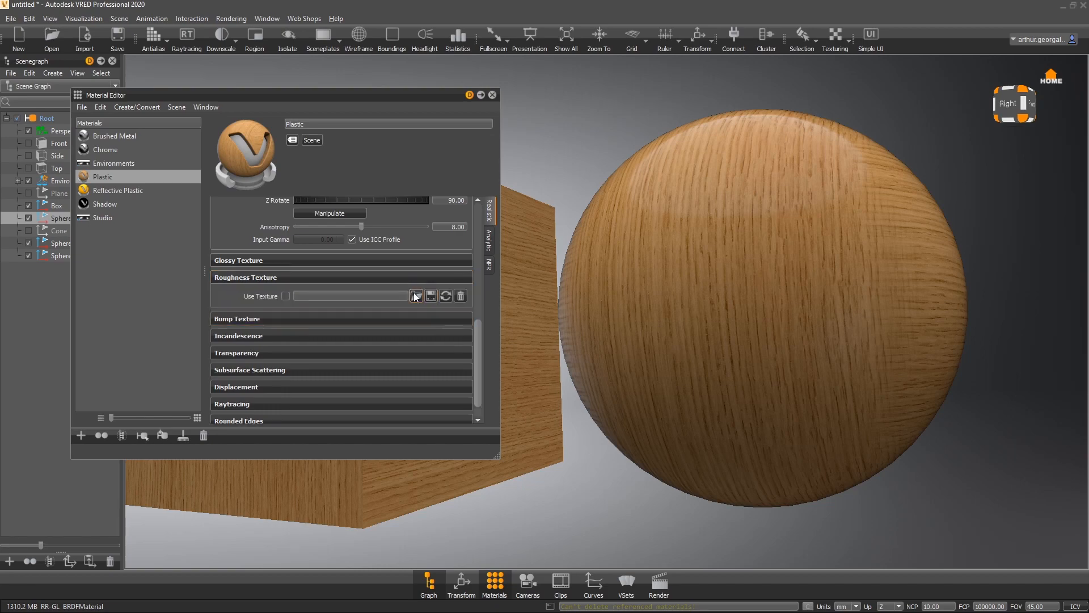
click(416, 296)
double_click(377, 182)
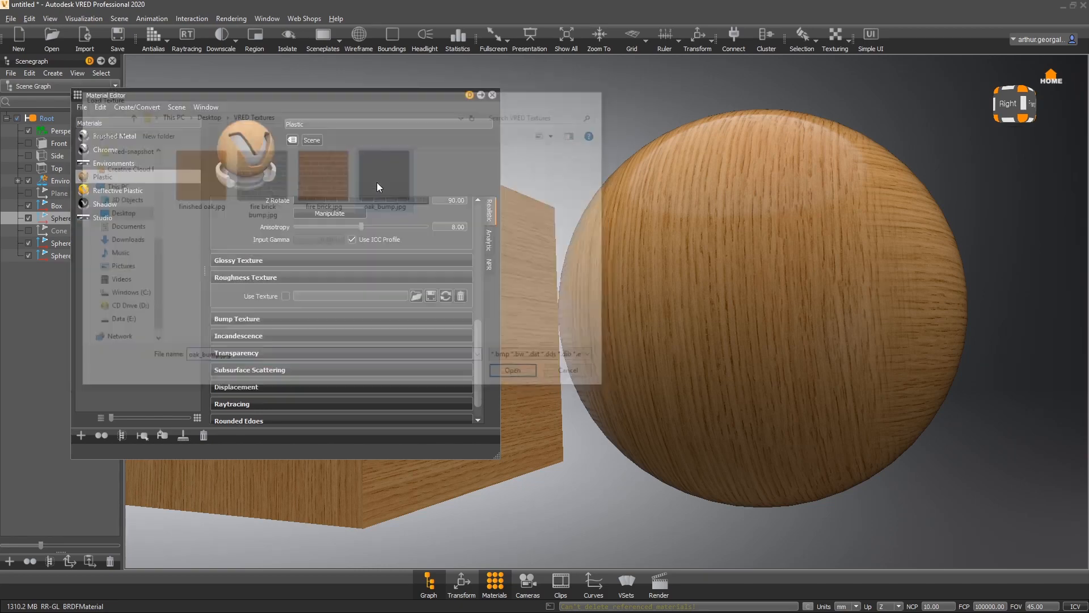
- Set the roughness texture's minimum and maximum roughness to 0.01
drag(796, 171, 510, 284)
scroll(258, 348, down, 4)
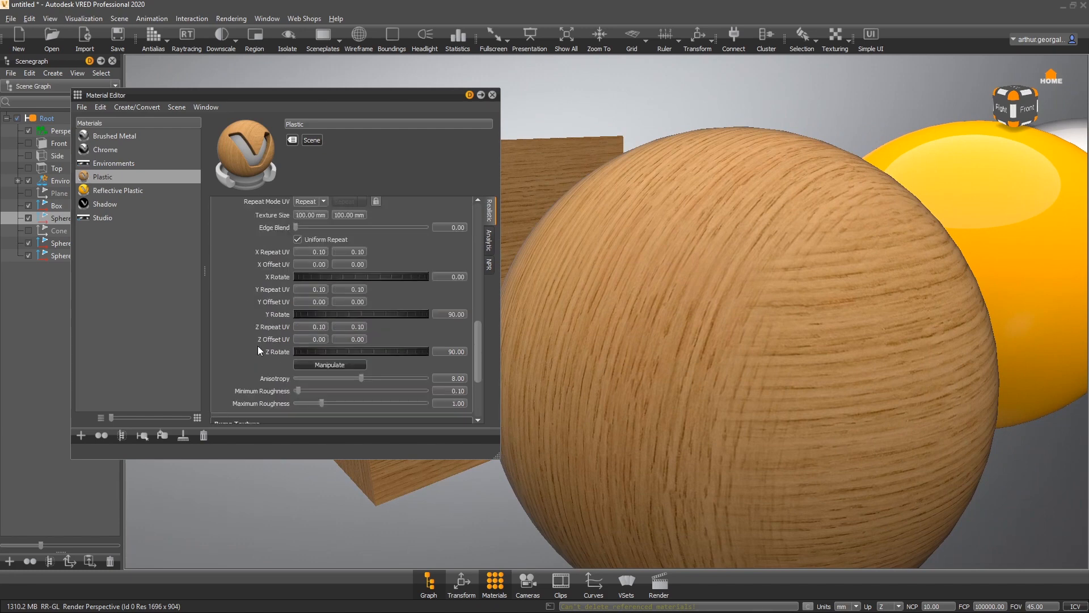
scroll(253, 366, down, 2)
drag(300, 345, 281, 357)
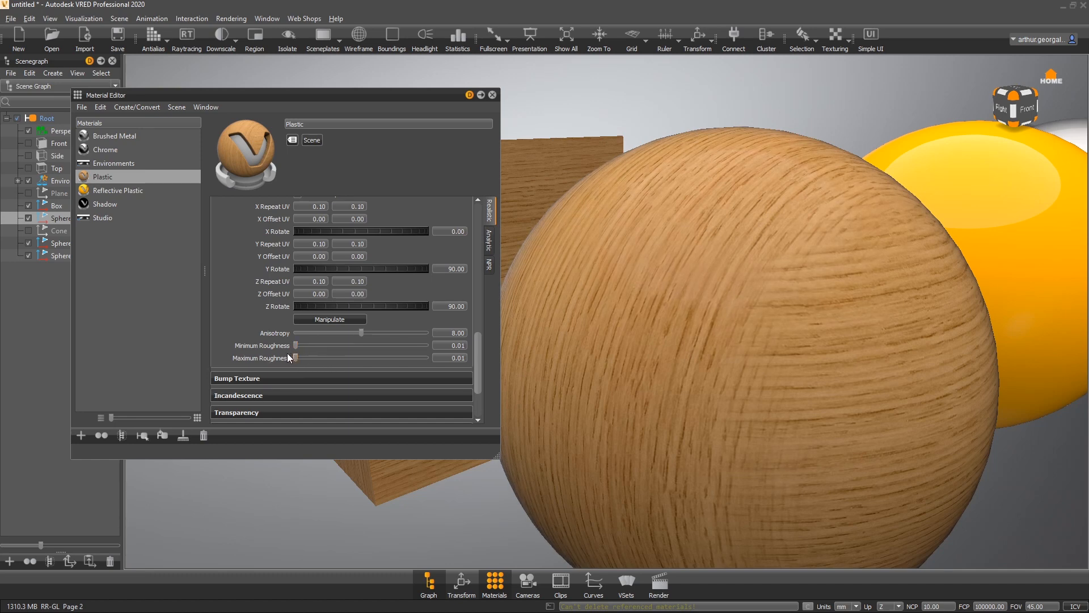
- Disable the glossy texture to compare the result
scroll(292, 353, up, 10)
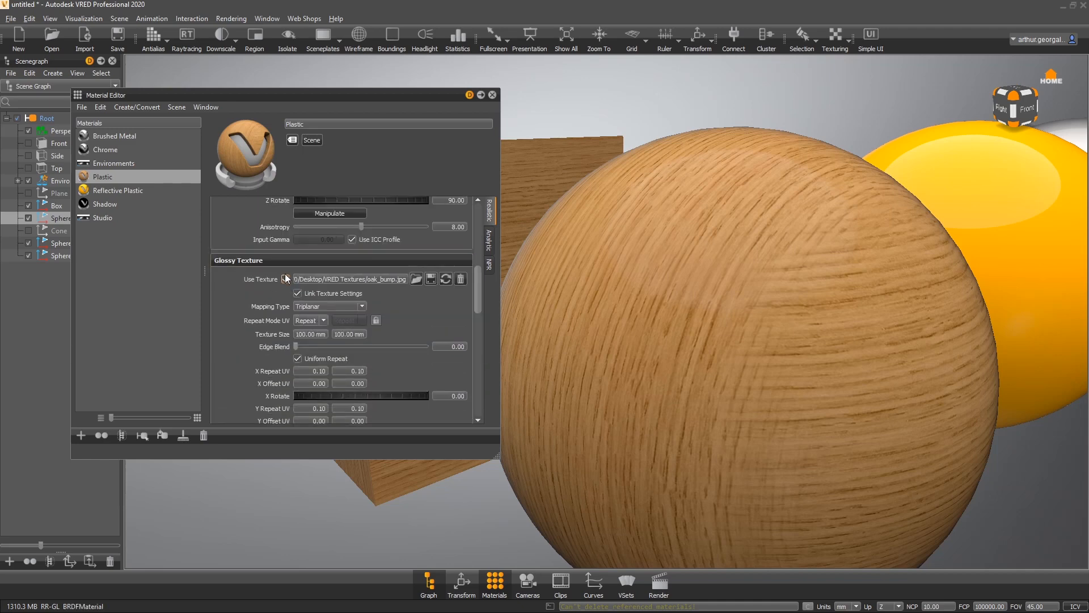
click(286, 278)
click(287, 280)
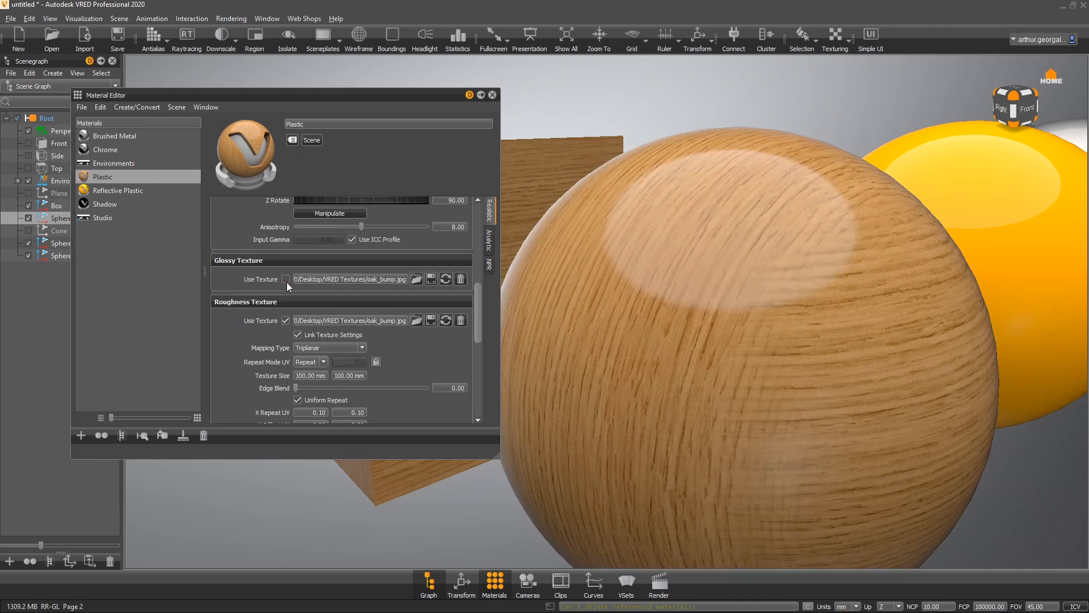
click(255, 260)
- Set the roughness texture's maximum roughness to about 0.07
scroll(261, 352, down, 5)
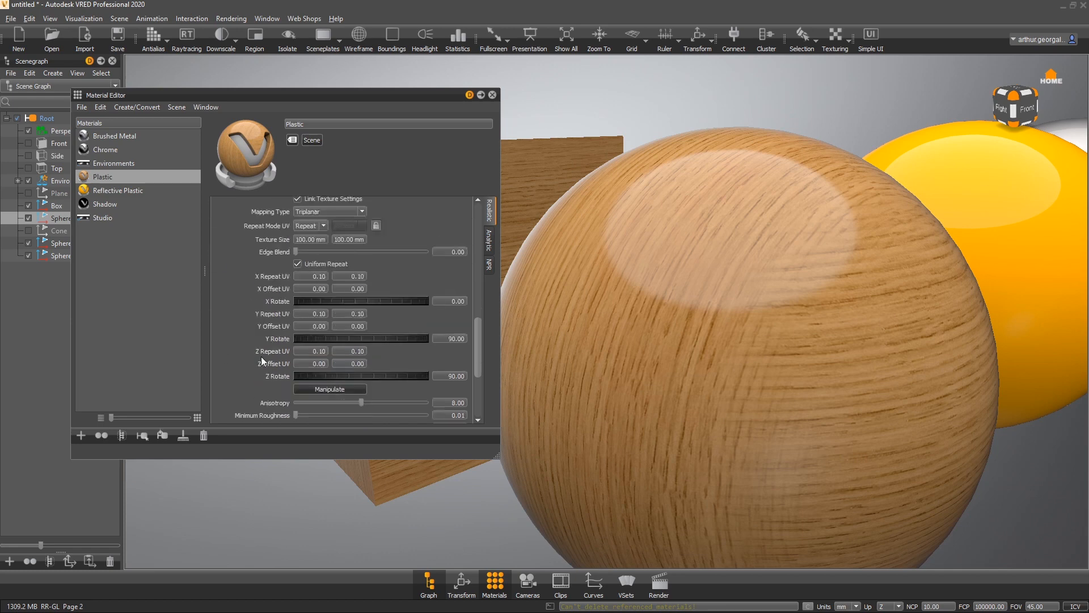
mouse_move(295, 335)
mouse_down()
mouse_move(318, 339)
mouse_move(301, 335)
mouse_up()
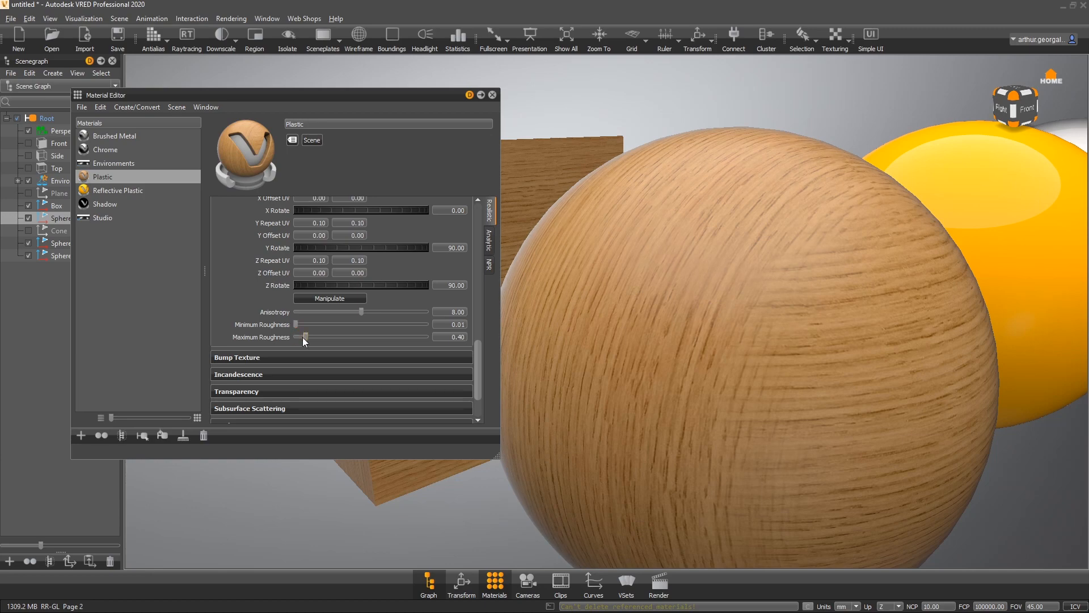
drag(303, 338, 298, 335)
drag(783, 303, 900, 229)
- Re-enable the glossy texture and orbit to check the wood surface
scroll(250, 260, up, 5)
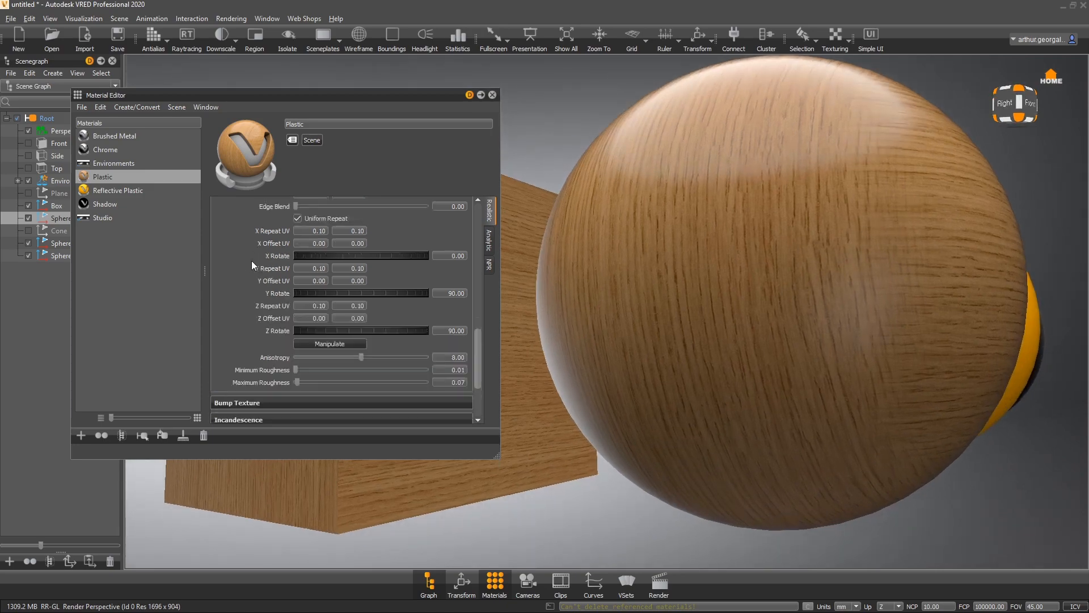
click(284, 279)
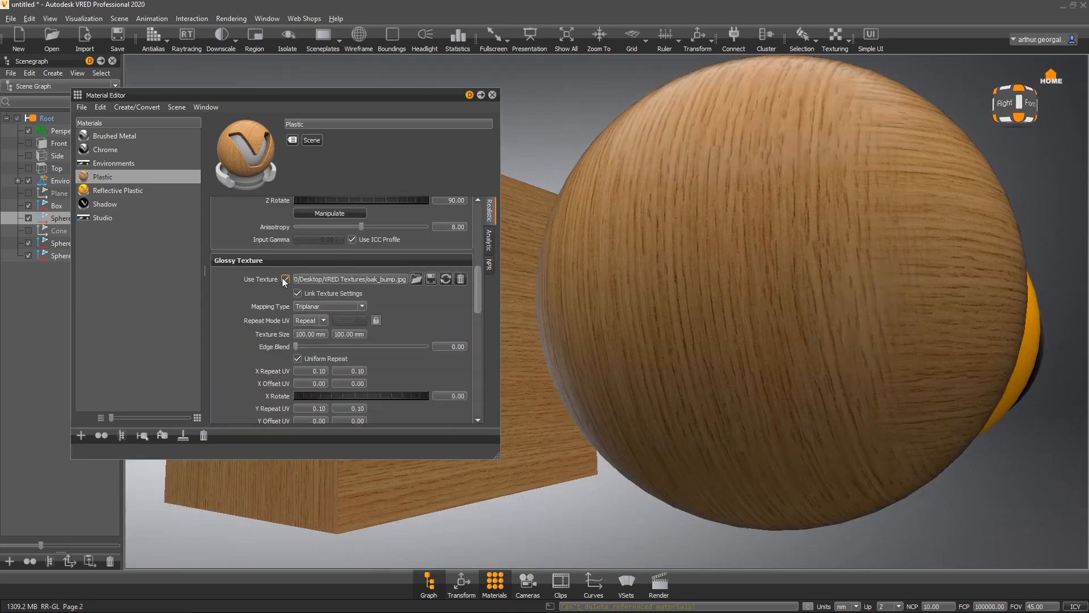
drag(816, 153, 673, 253)
drag(804, 291, 910, 318)
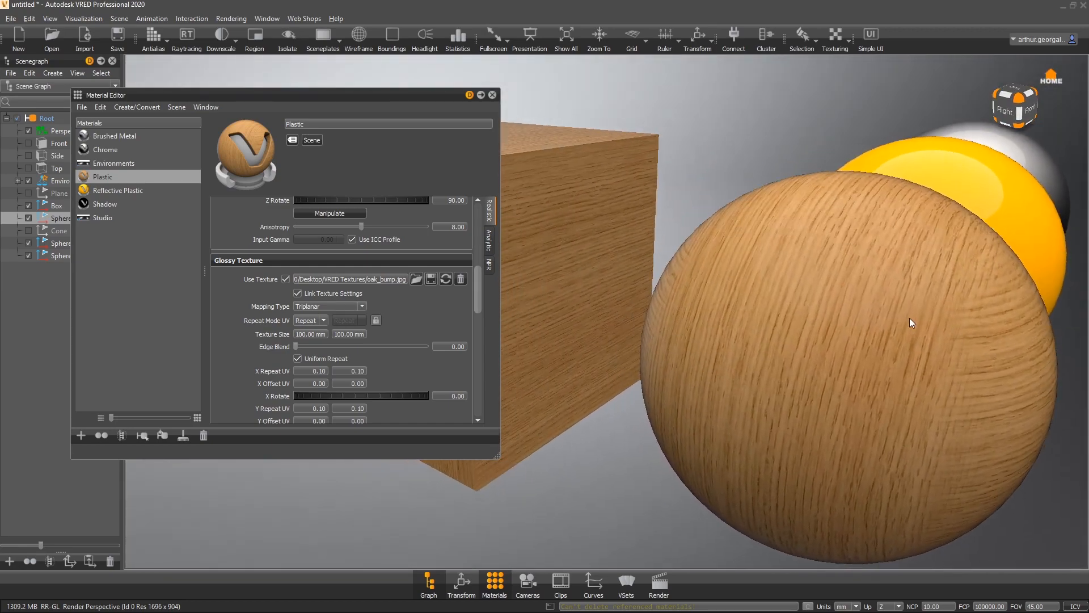
- Collapse the glossy and roughness sections, expand Bump Texture and enable Use Structure
click(242, 258)
click(236, 277)
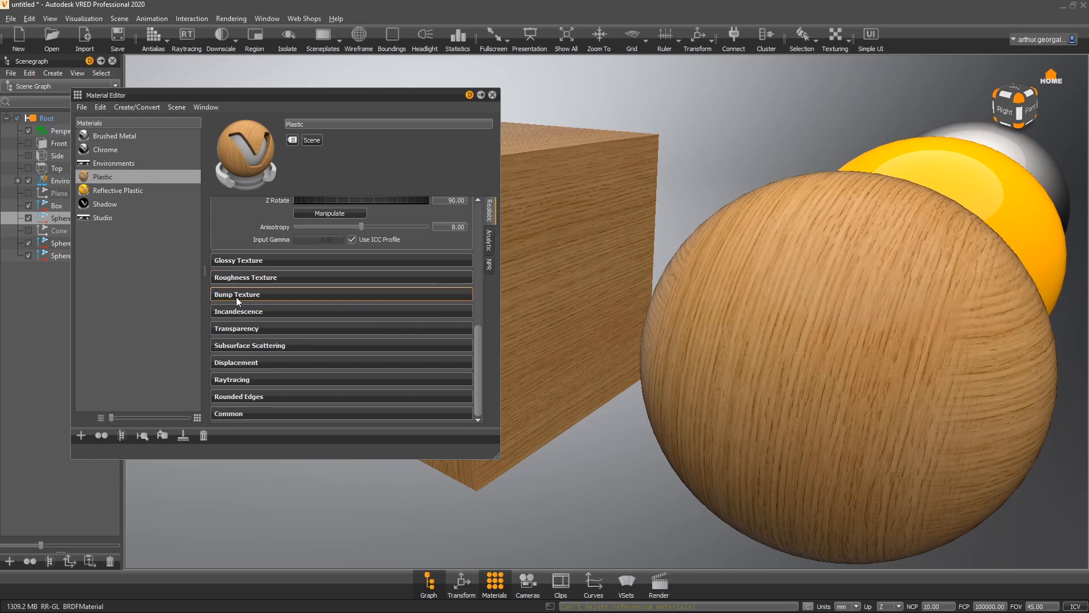
click(236, 295)
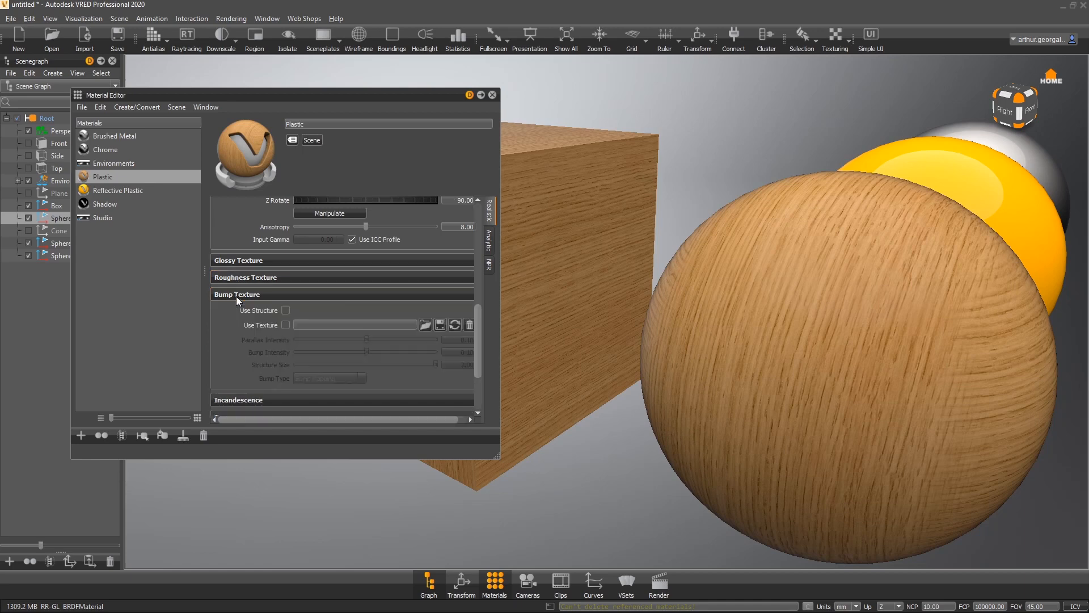
click(285, 310)
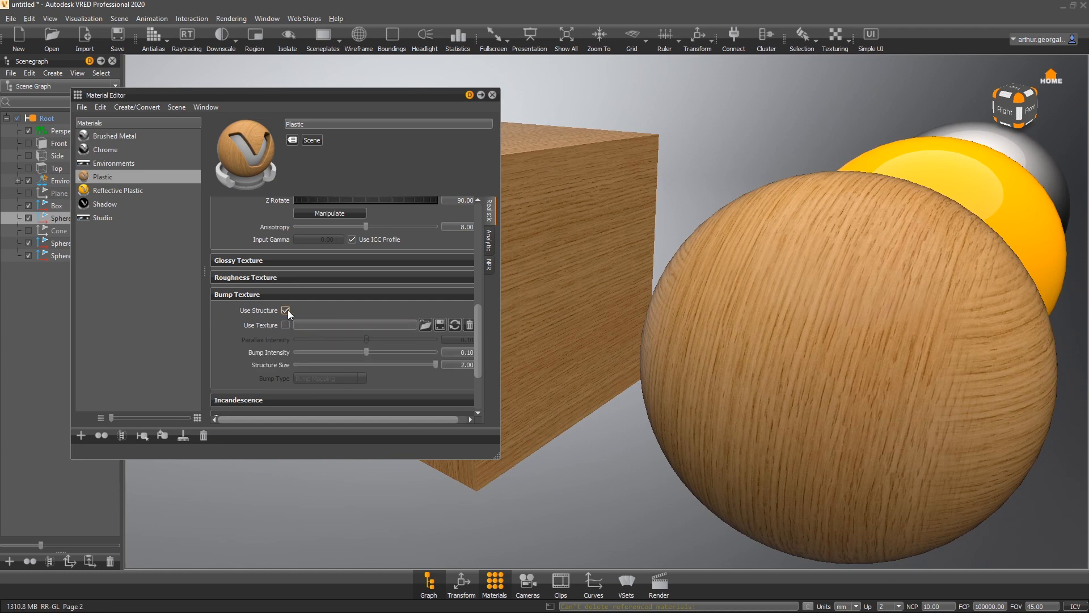
- Set the procedural bump intensity to about 8.95
drag(367, 352, 399, 360)
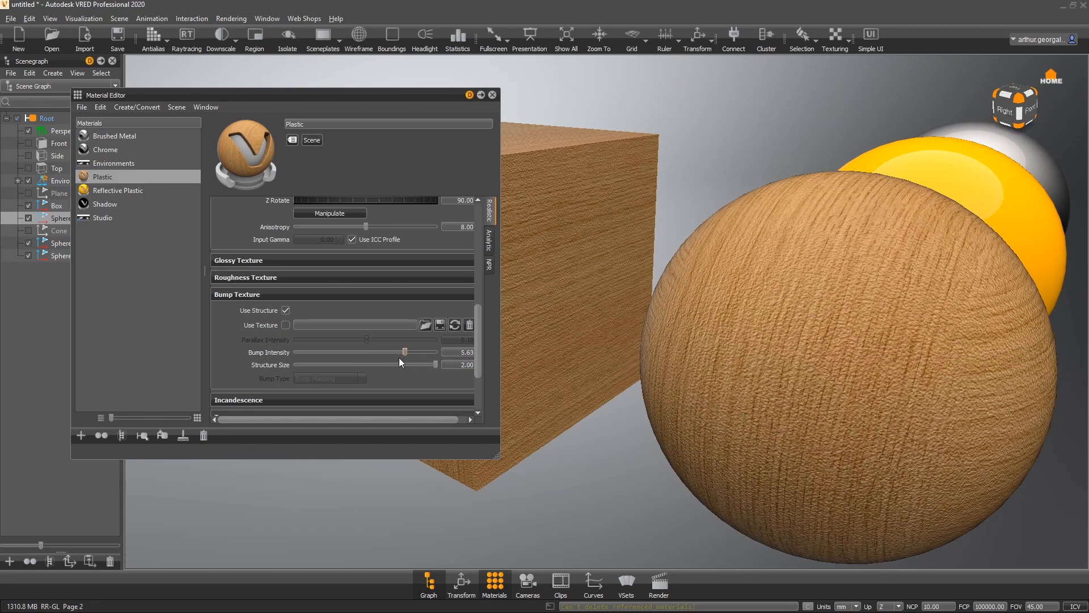
drag(803, 360, 788, 270)
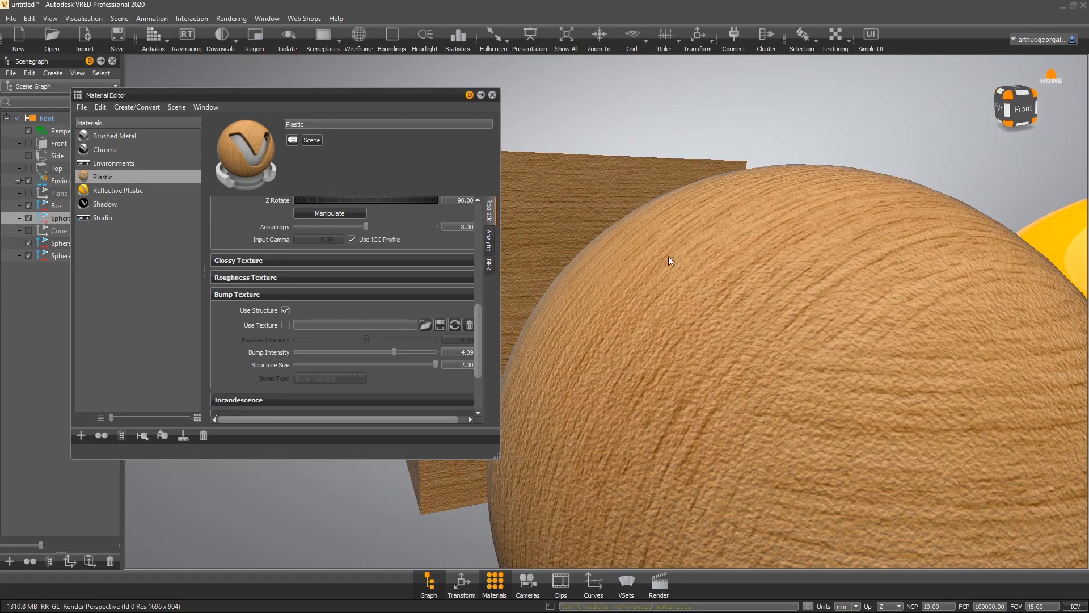
drag(668, 257, 624, 333)
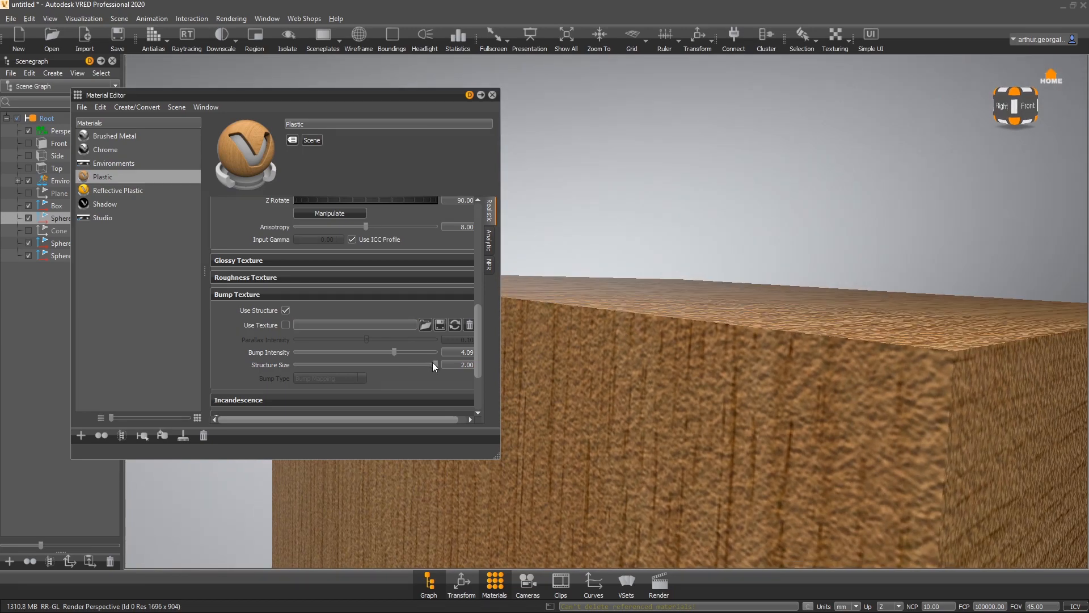
drag(434, 363, 483, 371)
drag(395, 353, 428, 363)
drag(624, 443, 826, 312)
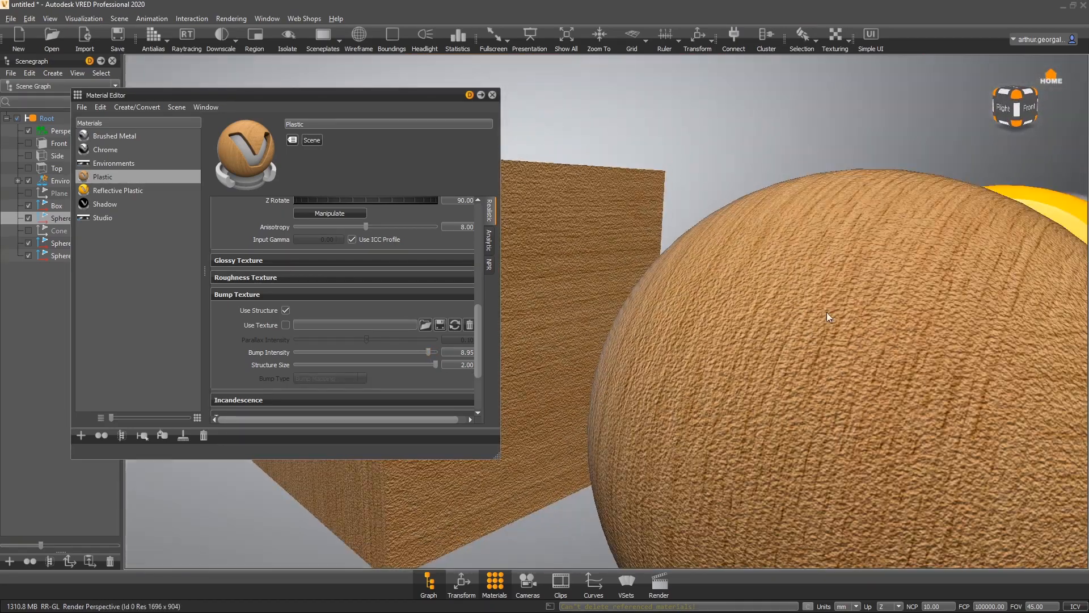
- Load oak_bump.jpg as the bump texture
click(425, 324)
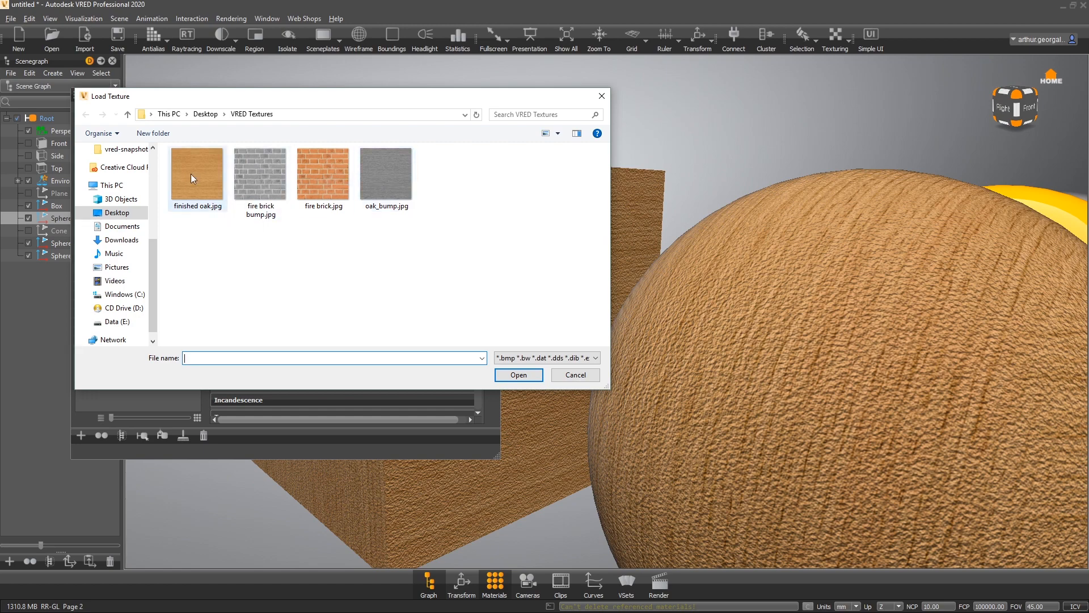
double_click(403, 170)
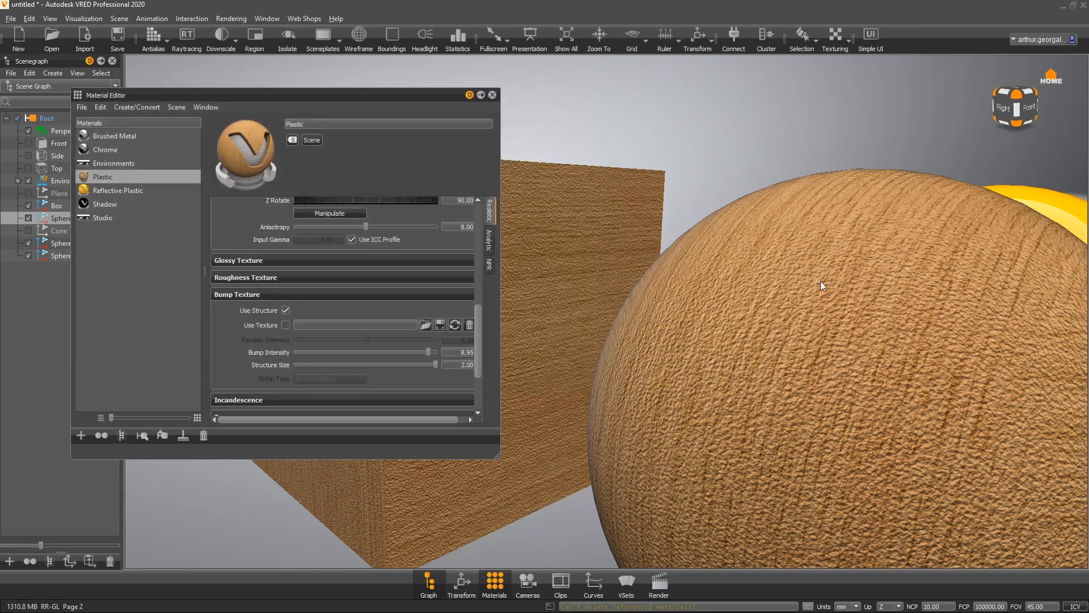
drag(828, 326, 733, 387)
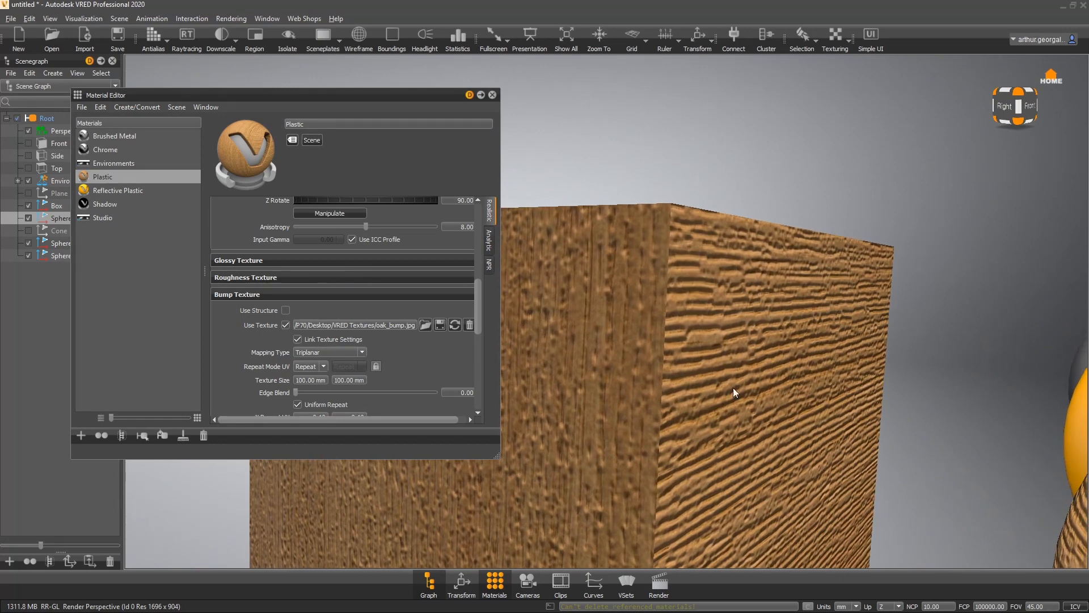
- Set the bump texture's bump intensity to about 4.01
scroll(248, 345, down, 5)
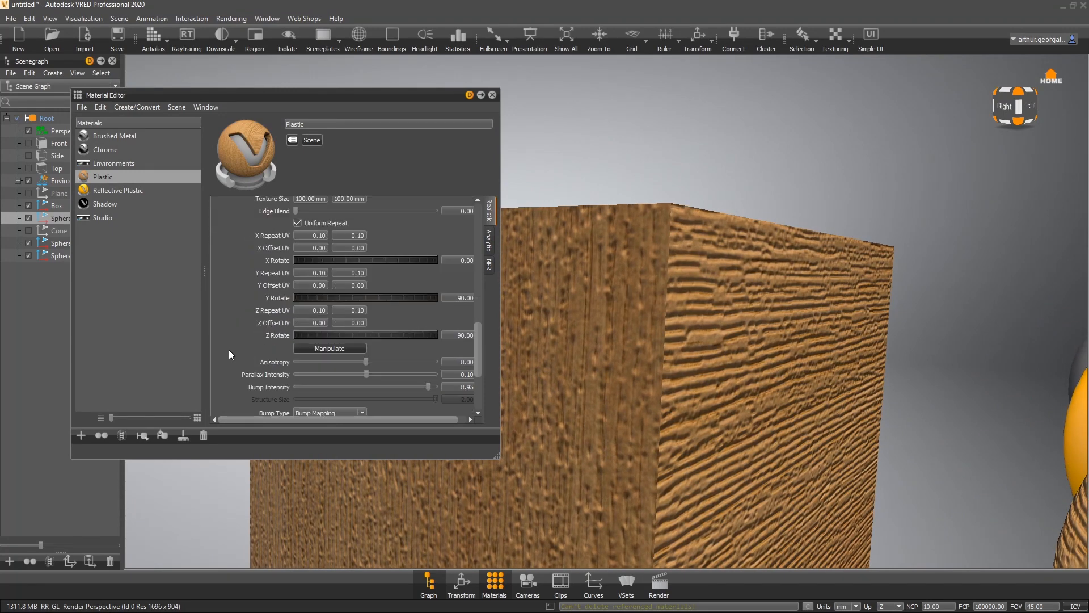
drag(428, 386, 388, 375)
scroll(253, 322, up, 3)
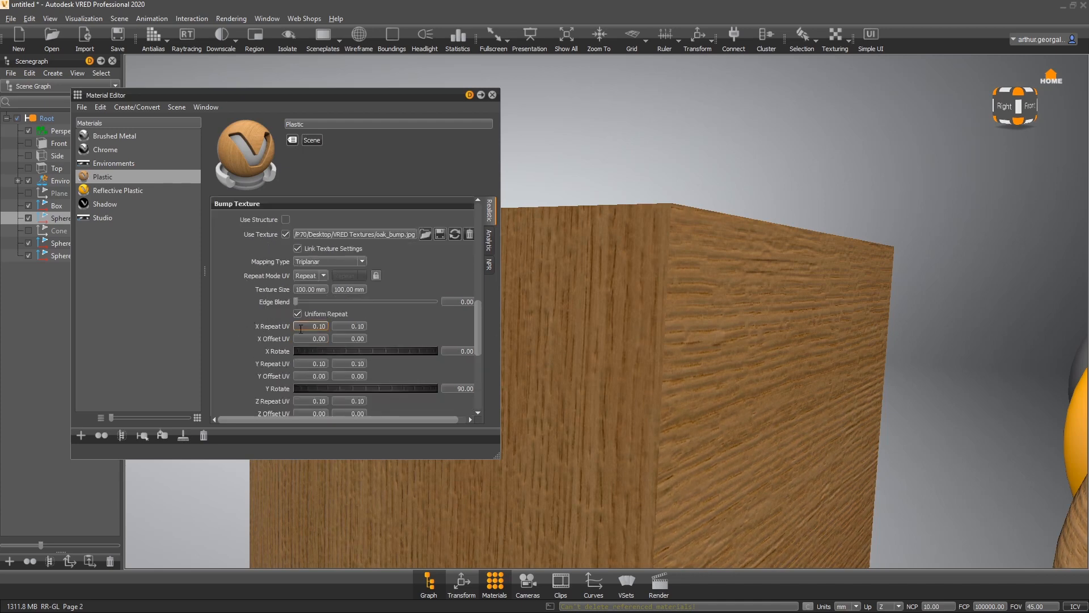
- Set the bump texture's repeat UV to 0.5
drag(313, 327, 392, 324)
text(0.5)
key(Return)
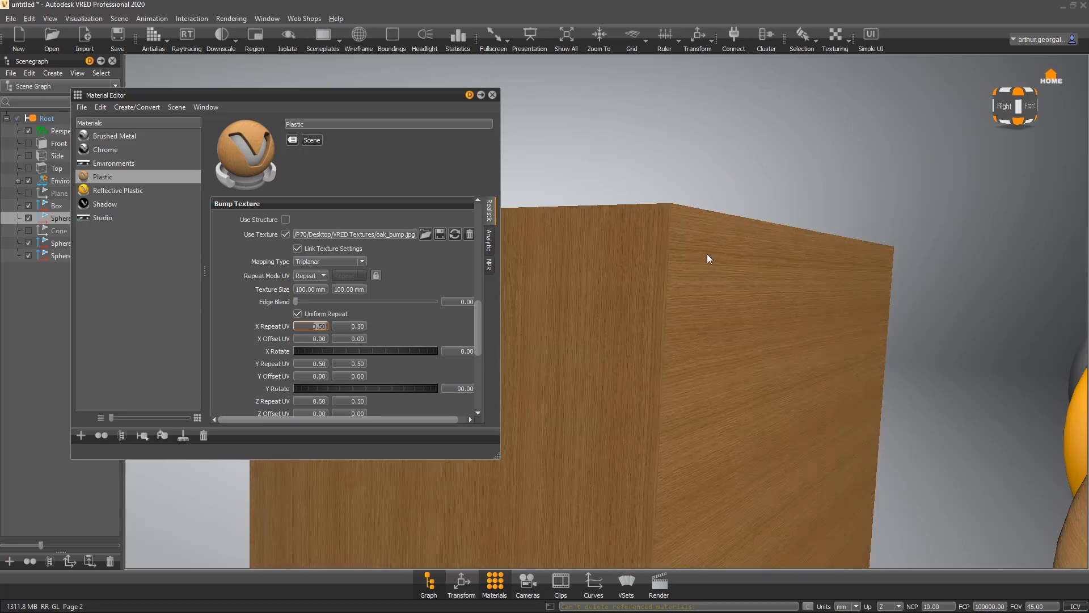
drag(707, 254, 761, 281)
- Set the bump texture's parallax intensity to about 3.04
scroll(408, 404, down, 4)
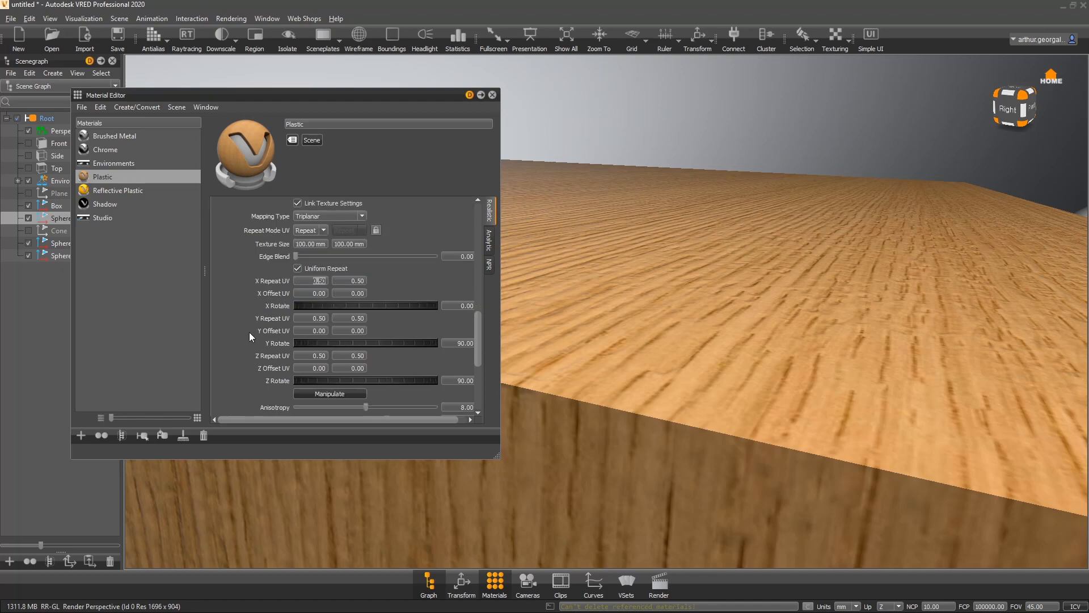
drag(376, 387, 393, 387)
drag(758, 397, 696, 266)
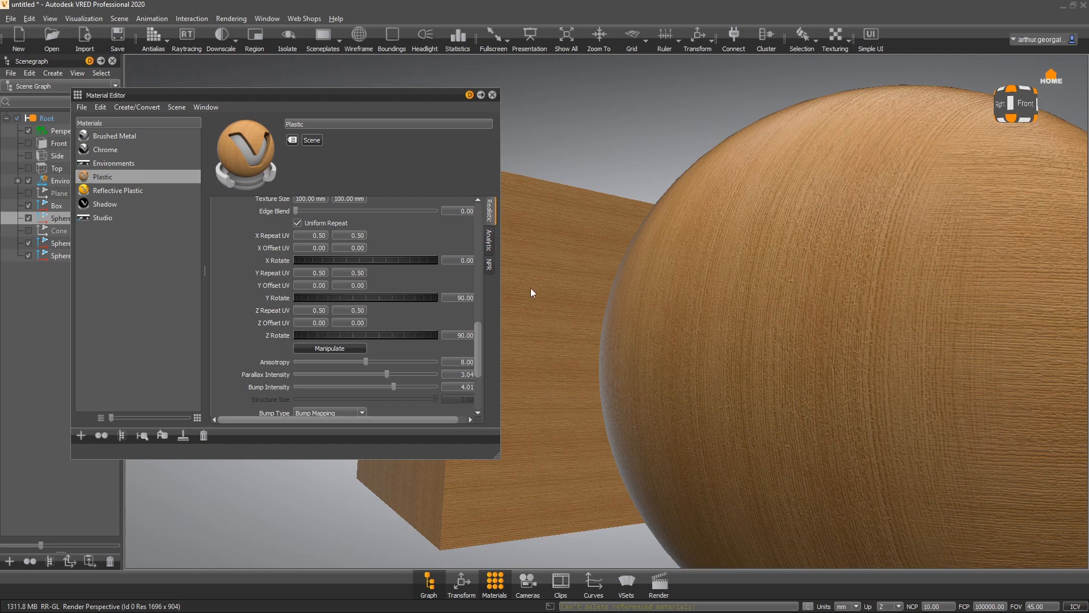
- Switch the bump type to Displacement Mapping and inspect the wooden sphere
scroll(258, 332, down, 2)
click(331, 368)
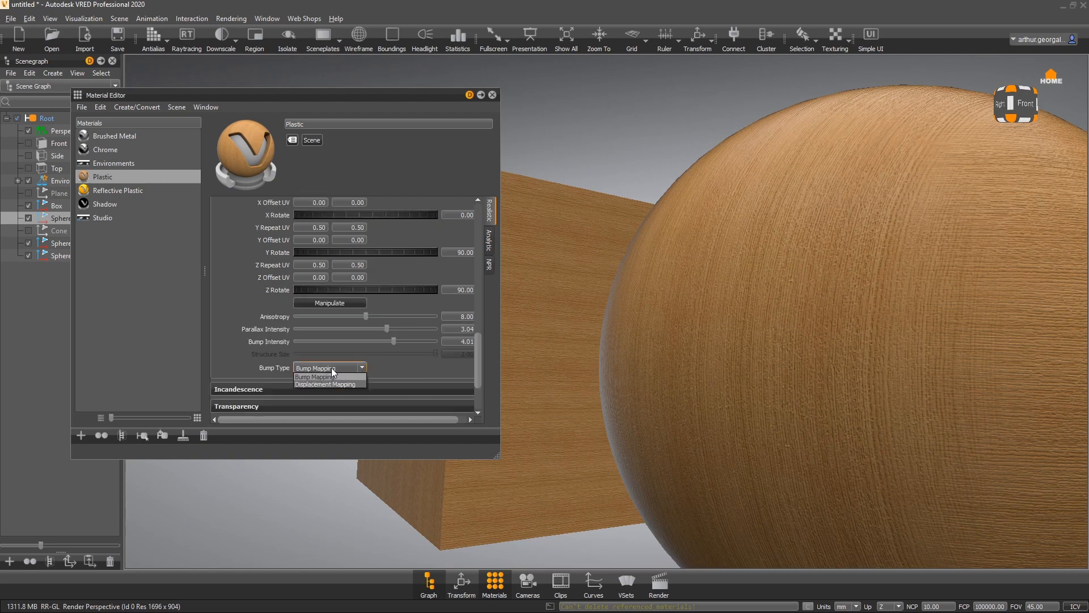
click(334, 384)
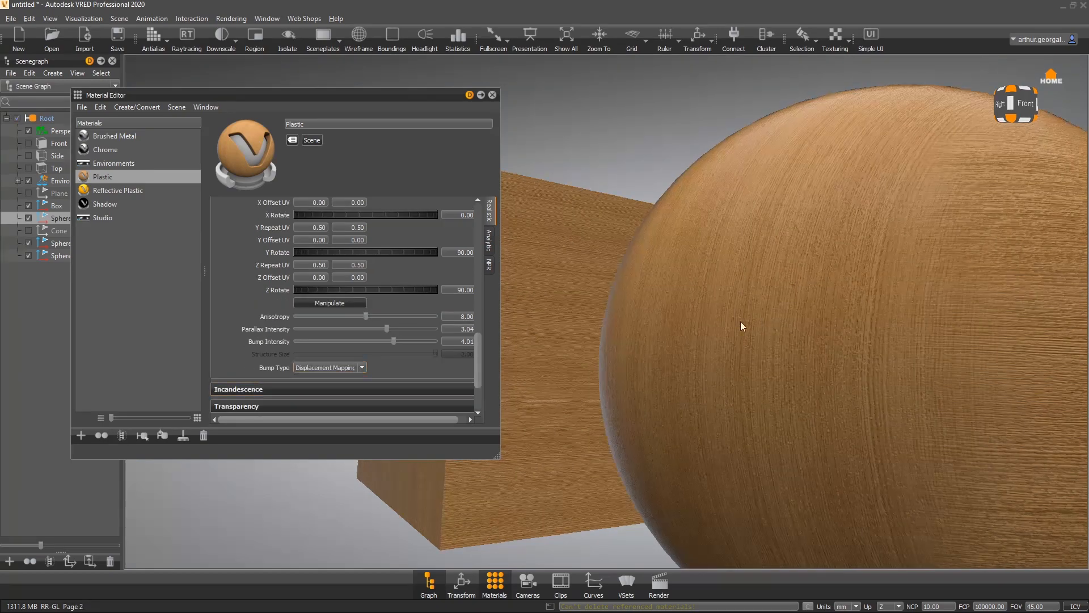
drag(741, 321, 745, 371)
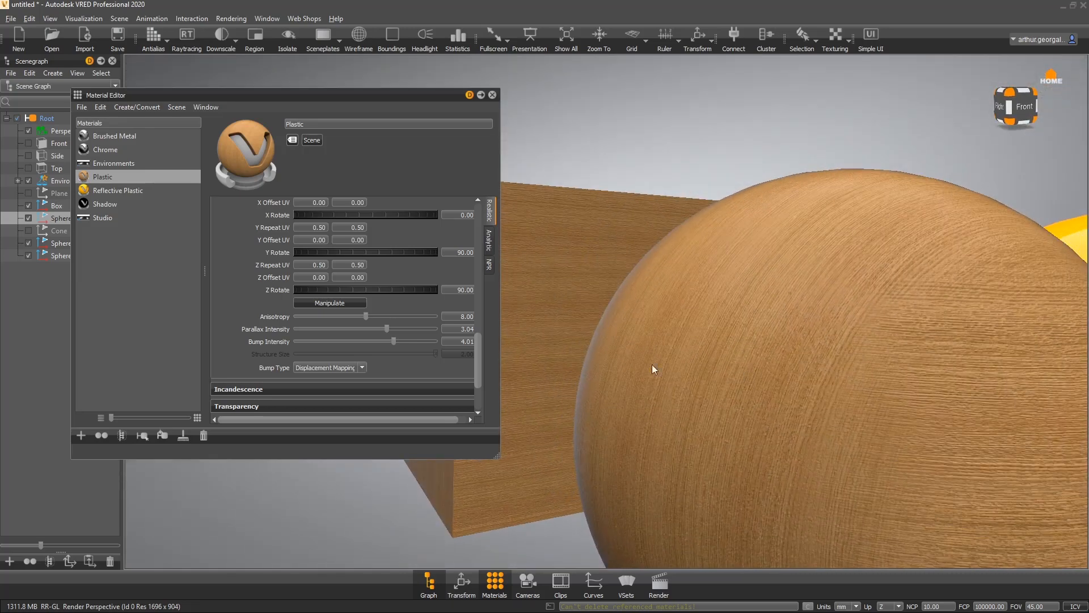
- Set the bump type back to Bump Mapping and collapse the bump texture section
click(310, 368)
click(314, 376)
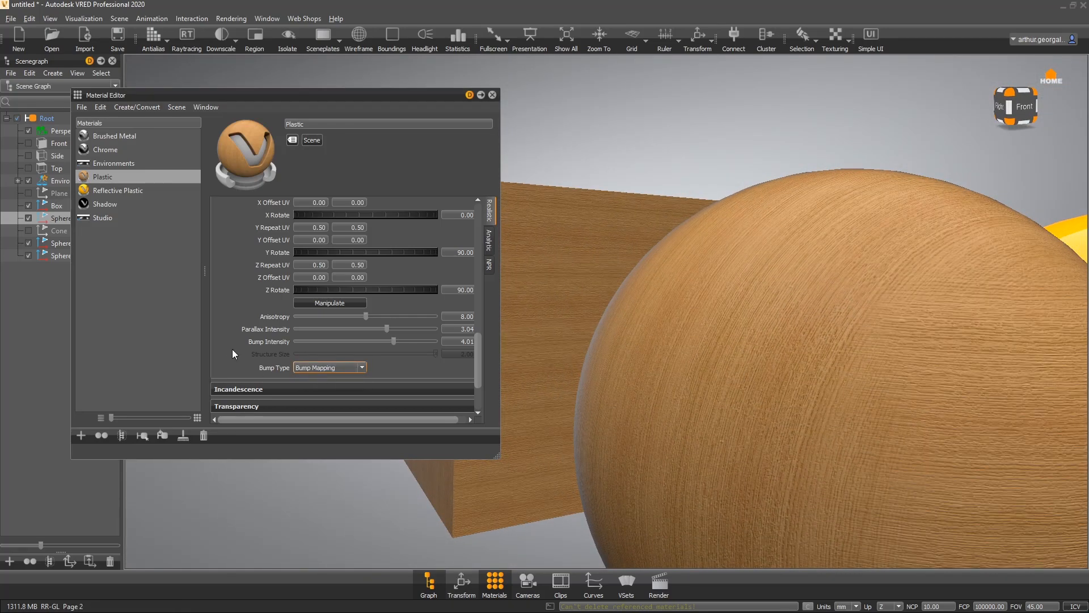
scroll(246, 273, up, 5)
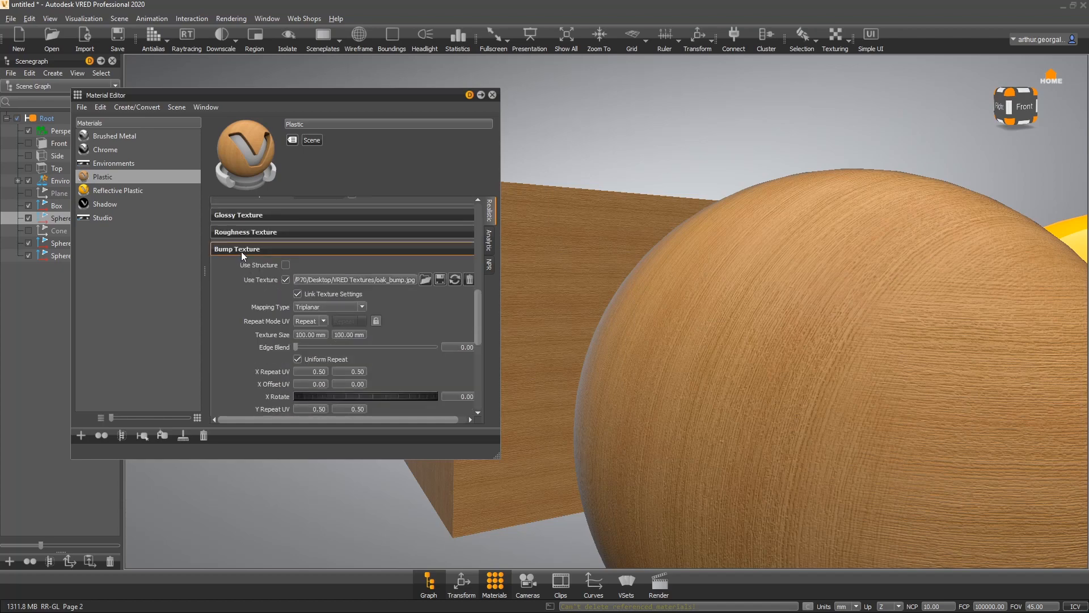
click(247, 249)
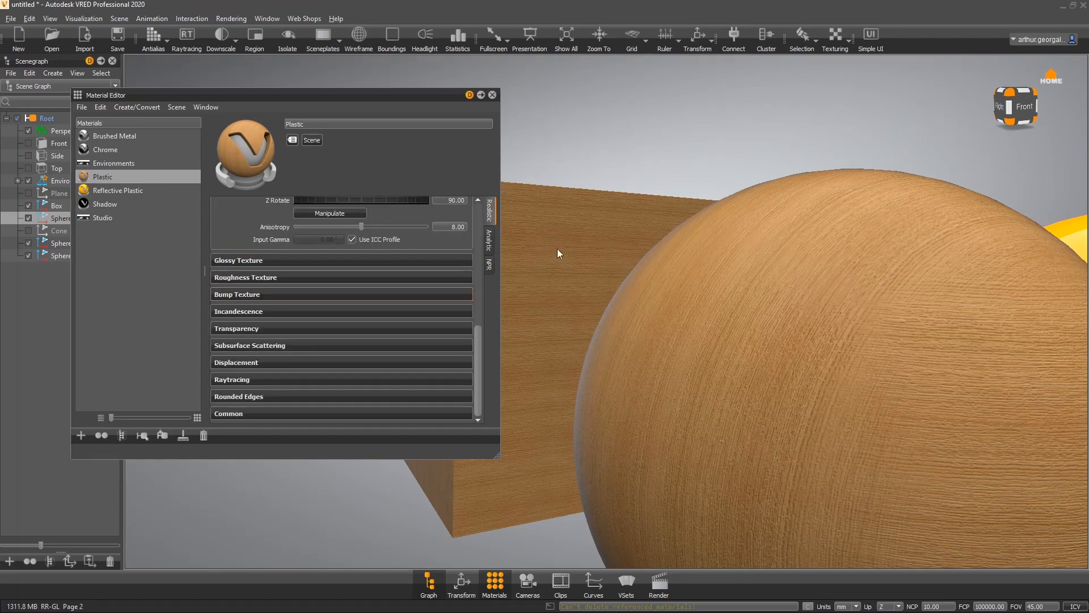
- Expand the Transparency section and raise the see-through value to make the oak material partly transparent
drag(557, 248, 707, 420)
drag(685, 331, 694, 313)
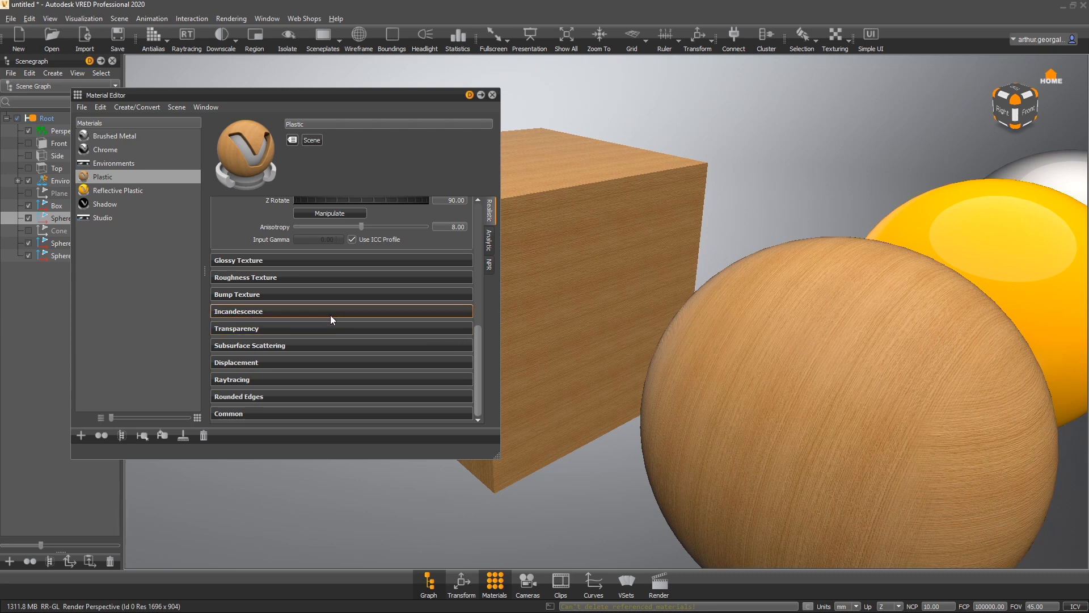
click(285, 332)
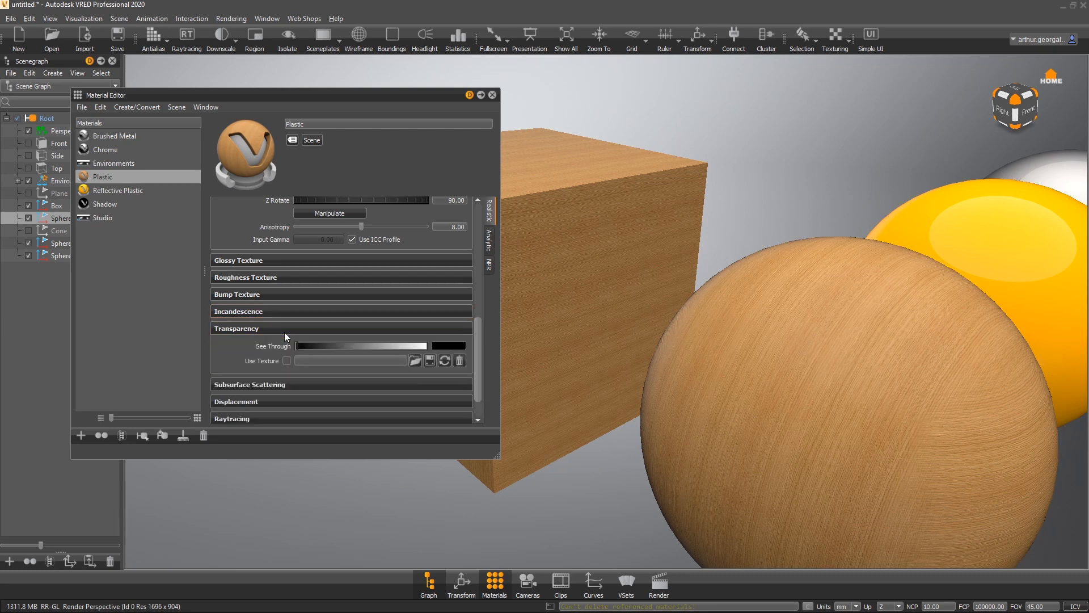
drag(300, 346, 347, 336)
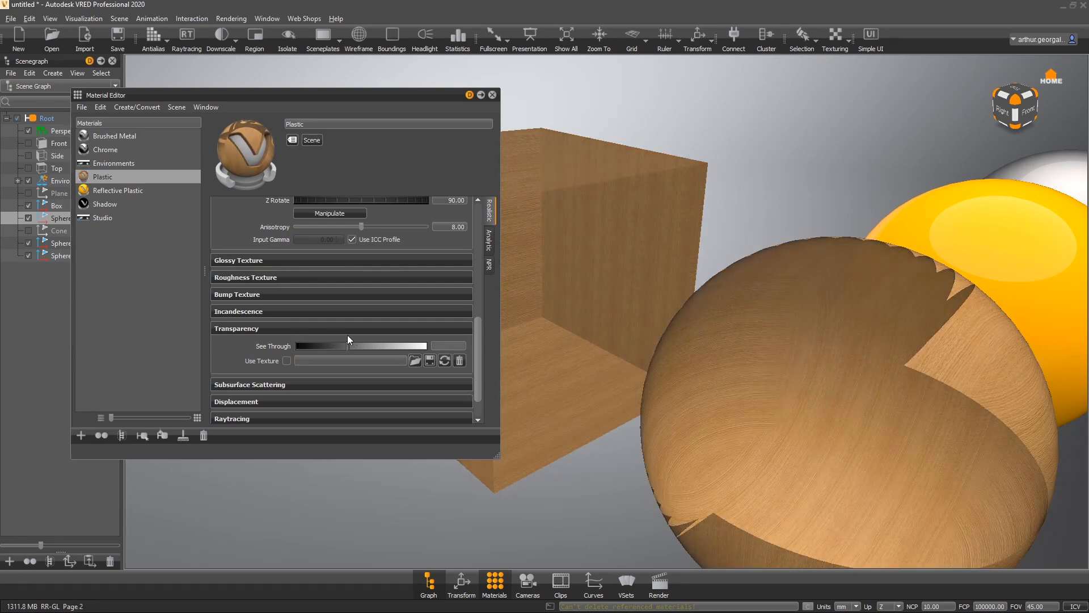
- Turn on raytracing and antialiasing and raise the see-through value further
drag(877, 364, 571, 429)
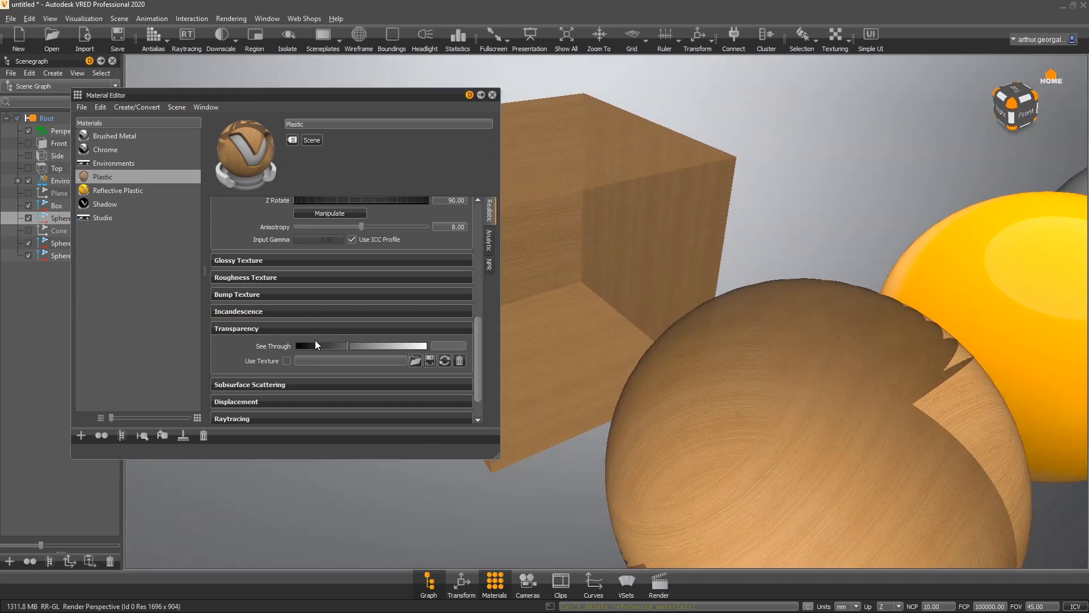
click(187, 36)
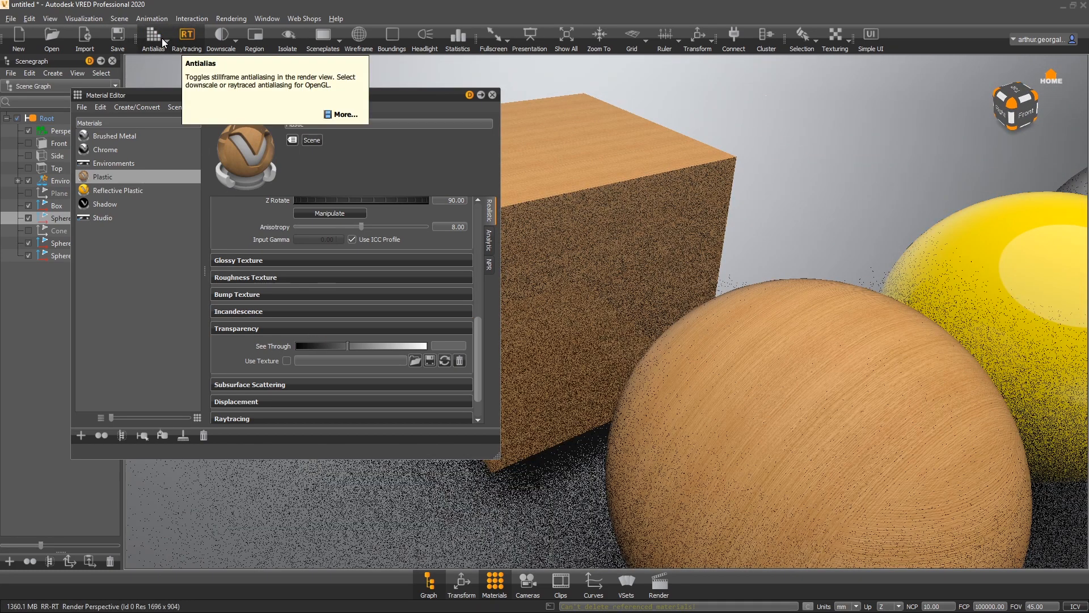
click(161, 39)
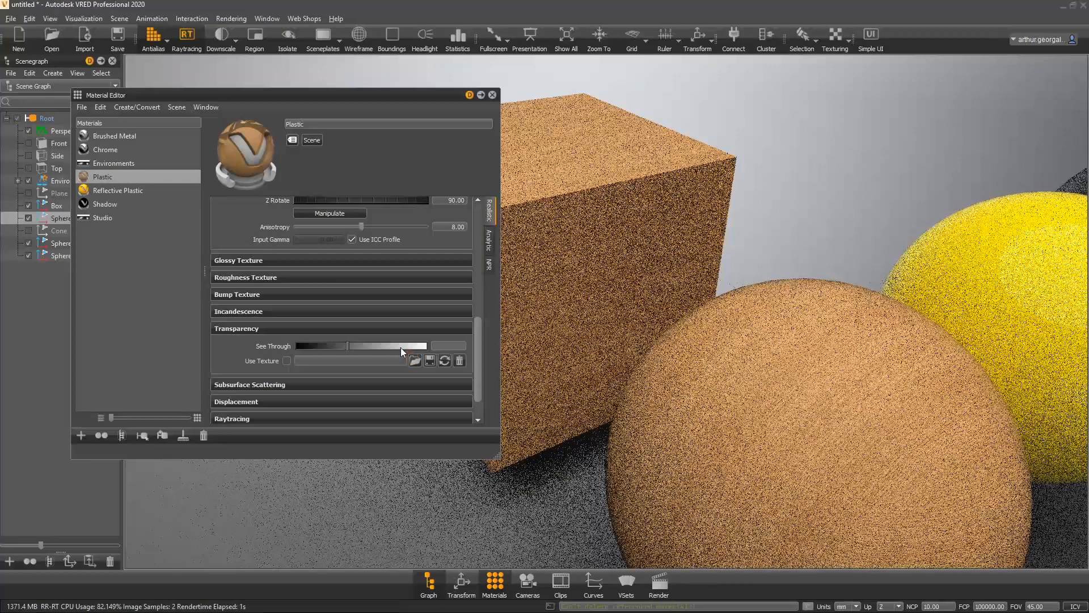
click(401, 346)
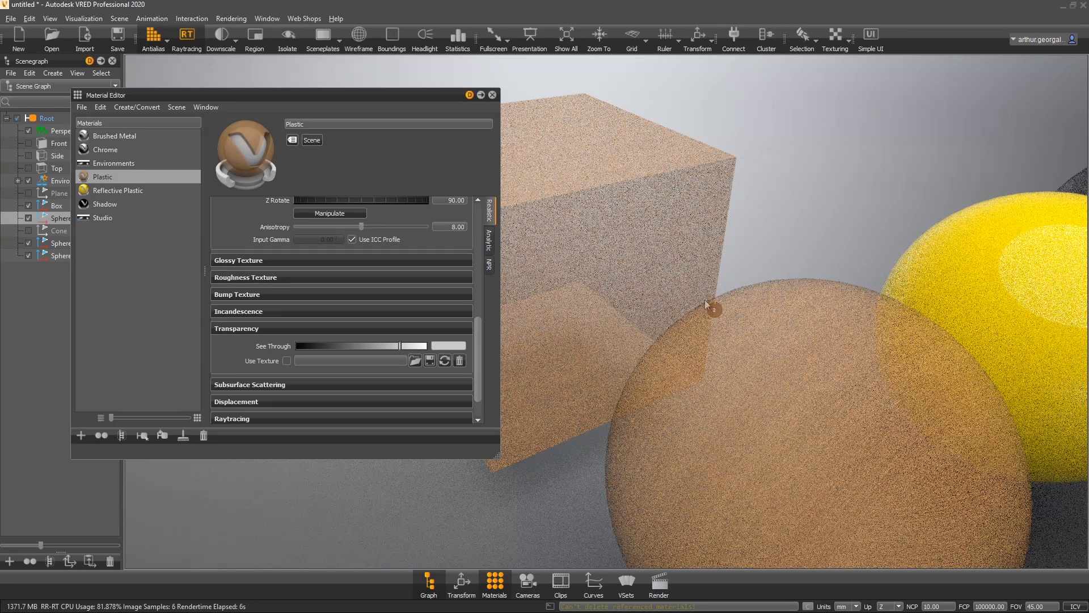
- Turn off raytracing and reset the see-through value to black, closing the Transparency section
click(192, 40)
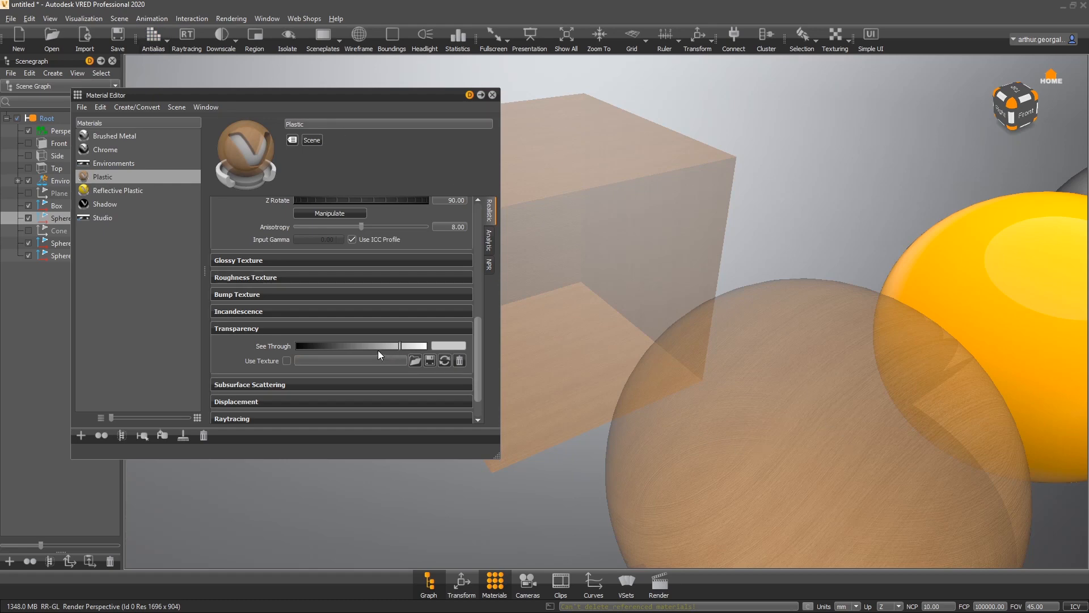
drag(378, 347, 246, 348)
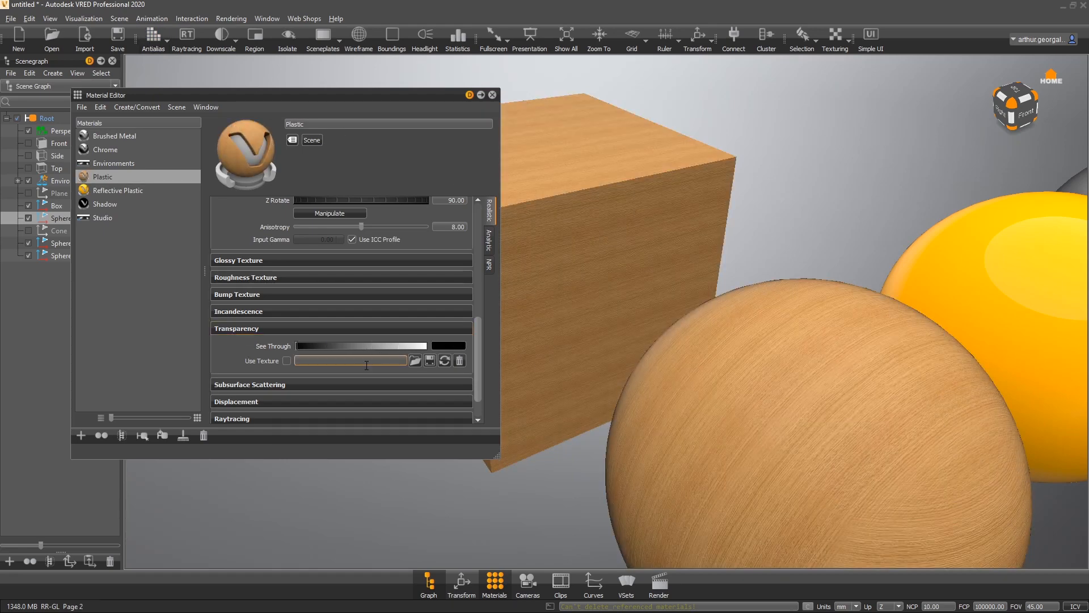
click(235, 328)
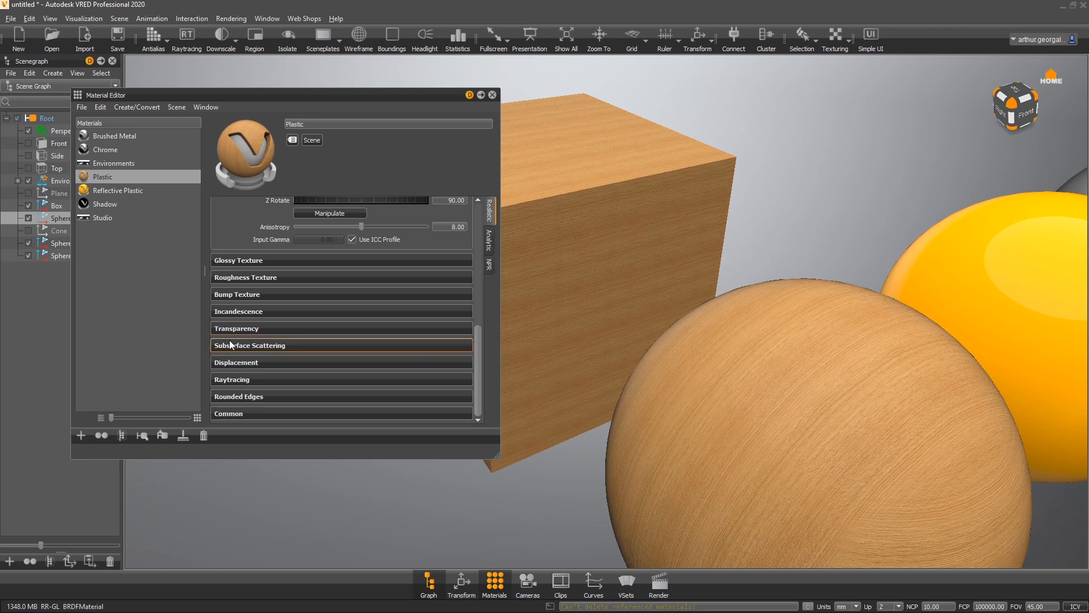
- Examine the Subsurface Scattering section's scattering mode options, keeping it at None
click(229, 343)
scroll(238, 342, down, 1)
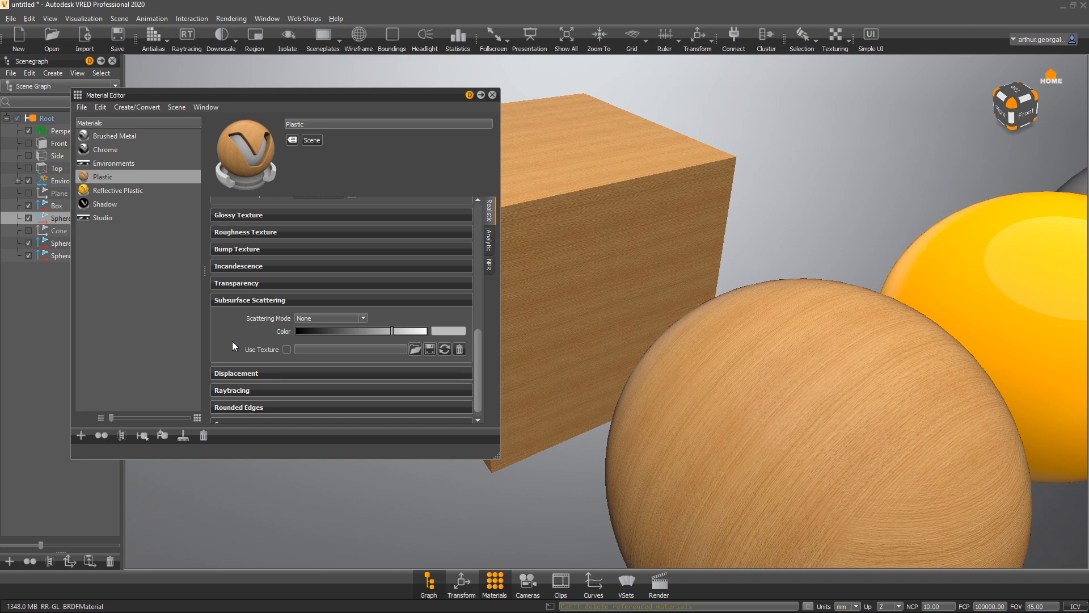
click(362, 318)
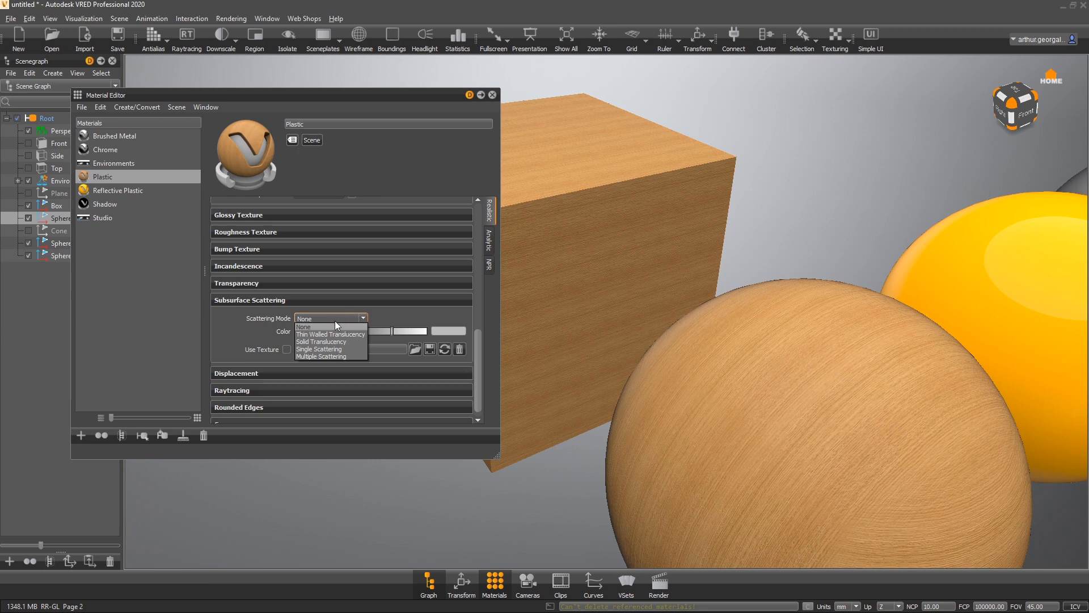
click(335, 321)
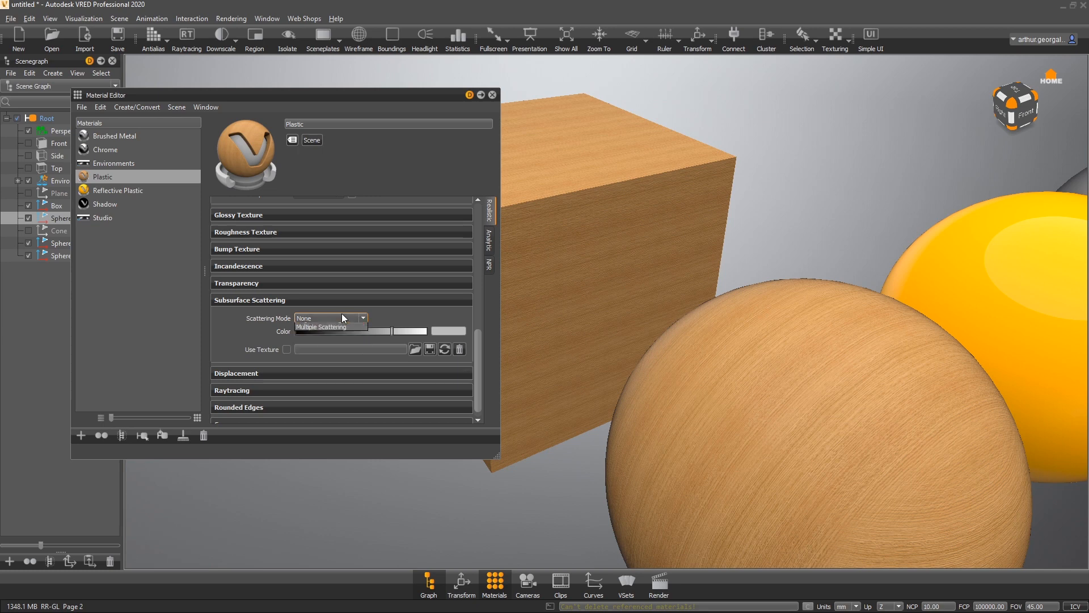
click(258, 304)
- Examine the Displacement section's height and offset settings
click(254, 361)
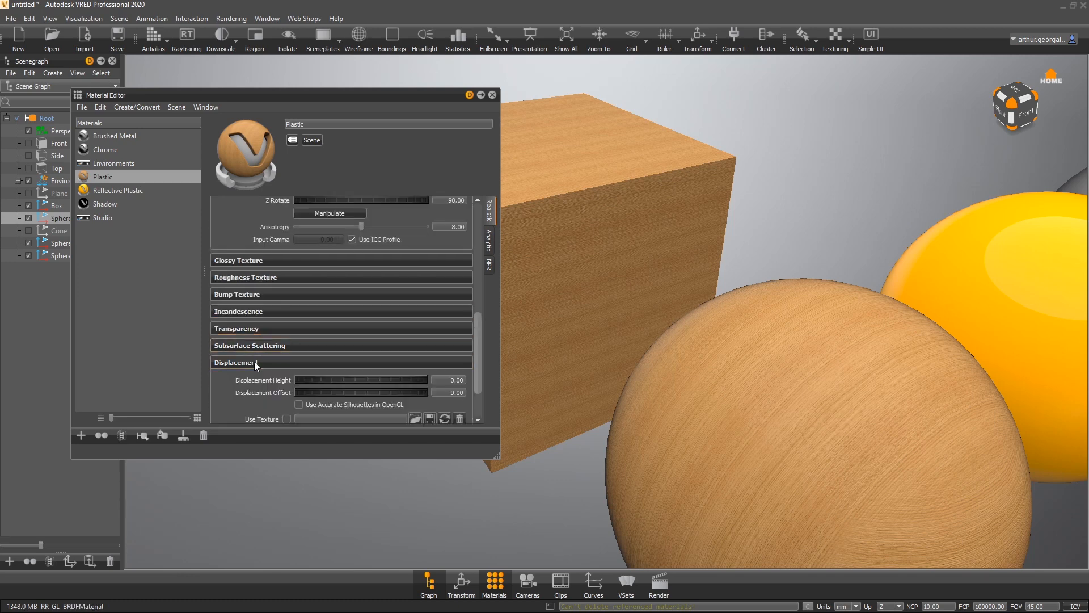
scroll(254, 362, down, 2)
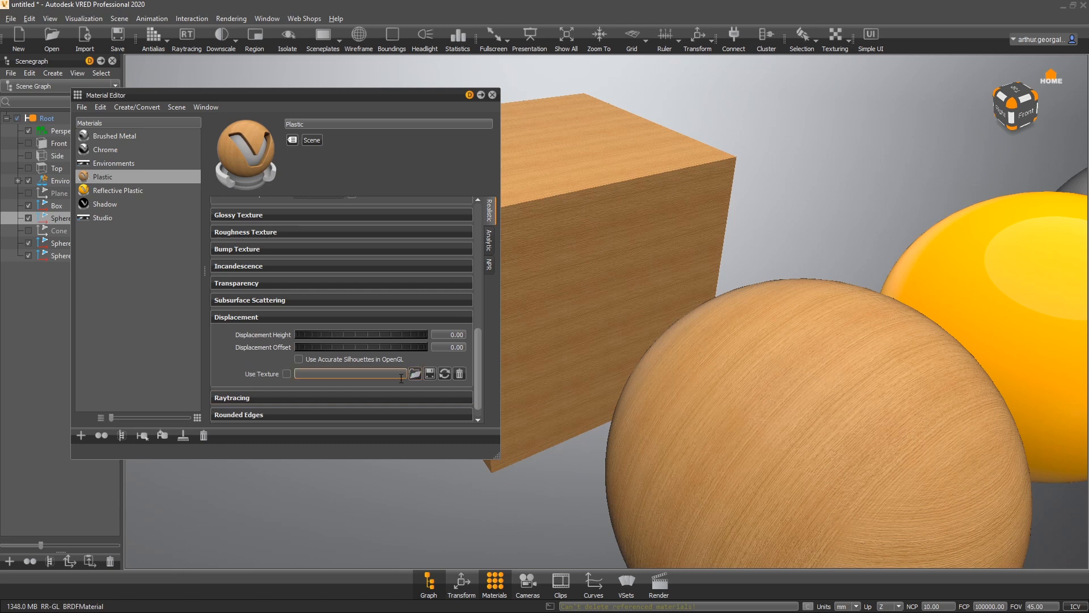
drag(339, 333, 356, 333)
click(263, 318)
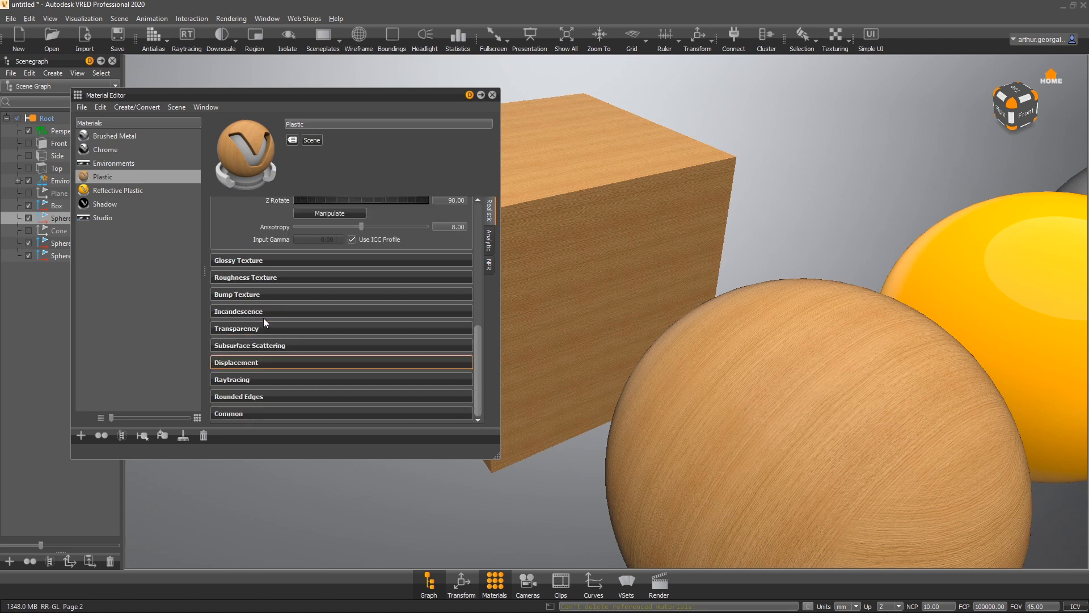
- Review the Raytracing section's material ID and override options
click(240, 379)
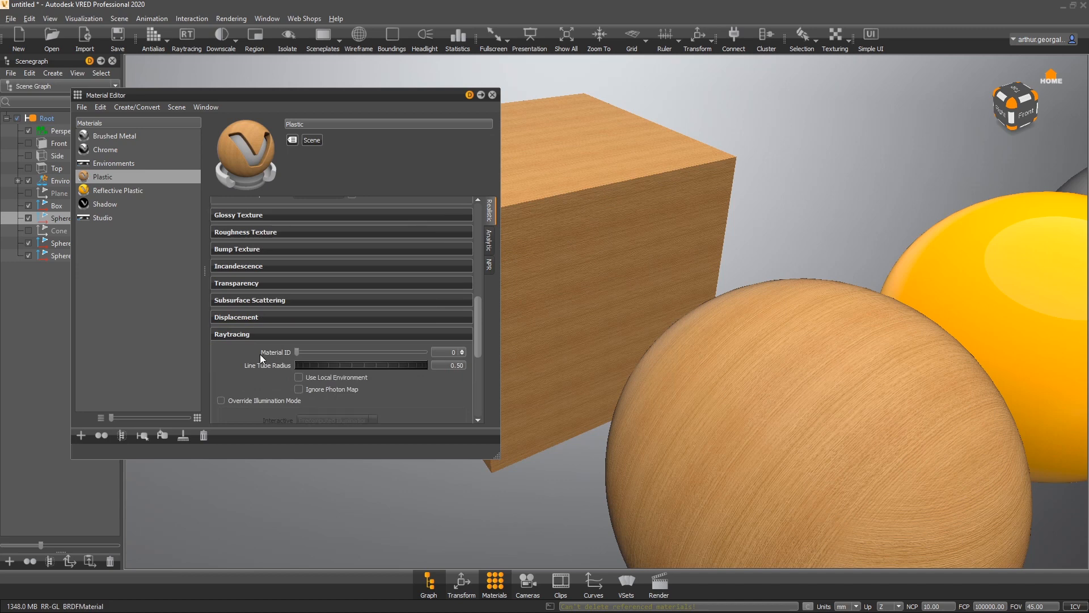
scroll(261, 357, down, 5)
scroll(256, 349, down, 5)
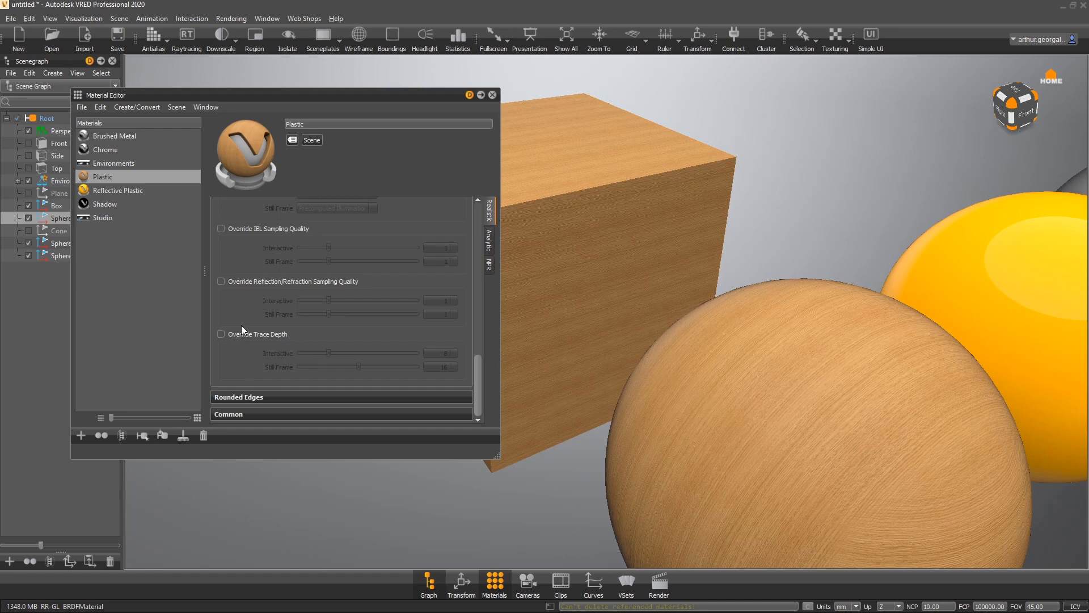
scroll(250, 317, up, 5)
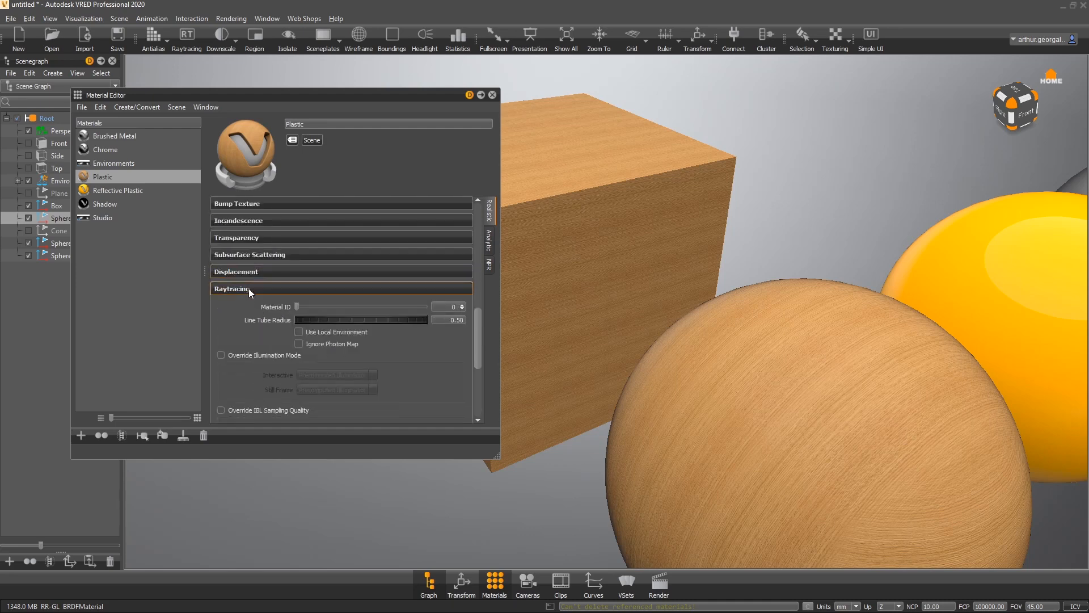
click(248, 288)
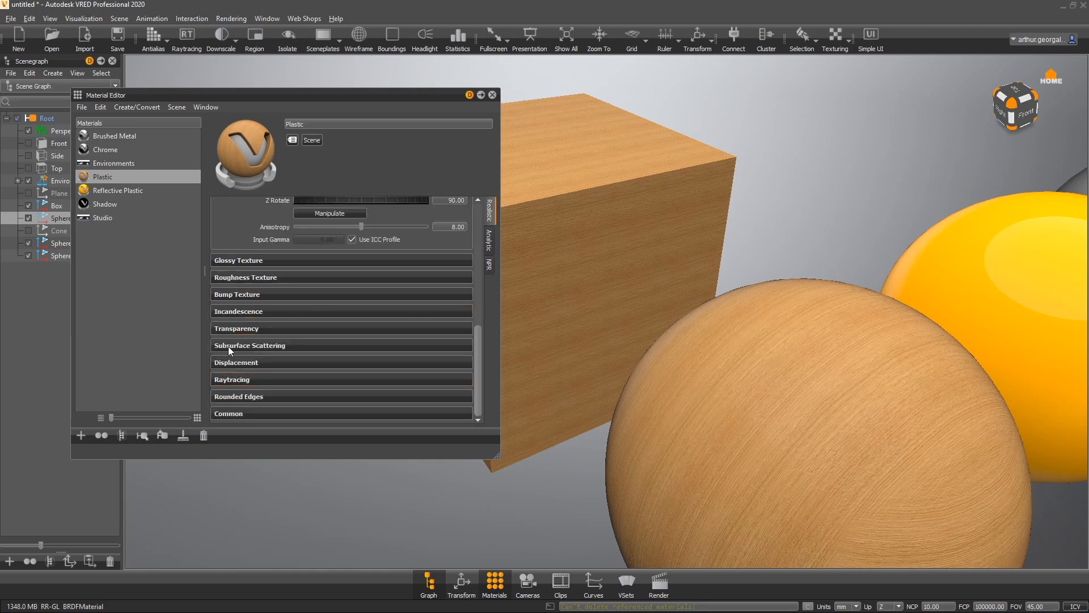
- Set the Rounded Edges mode of the oak material to Same Material
click(234, 390)
middle_drag(672, 348, 831, 426)
scroll(353, 301, down, 2)
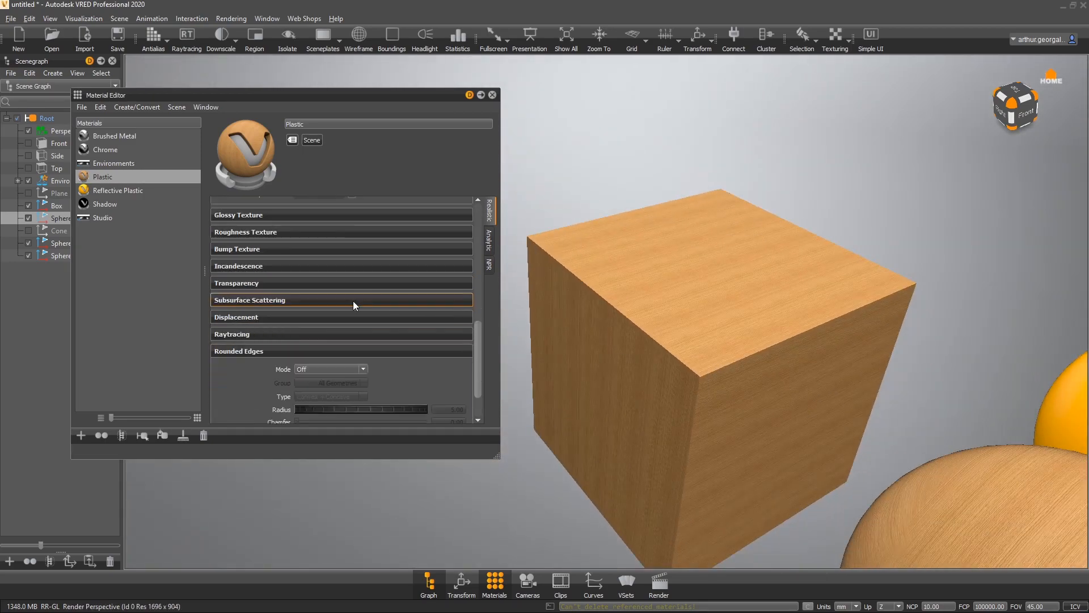
scroll(355, 366, down, 1)
scroll(301, 365, up, 1)
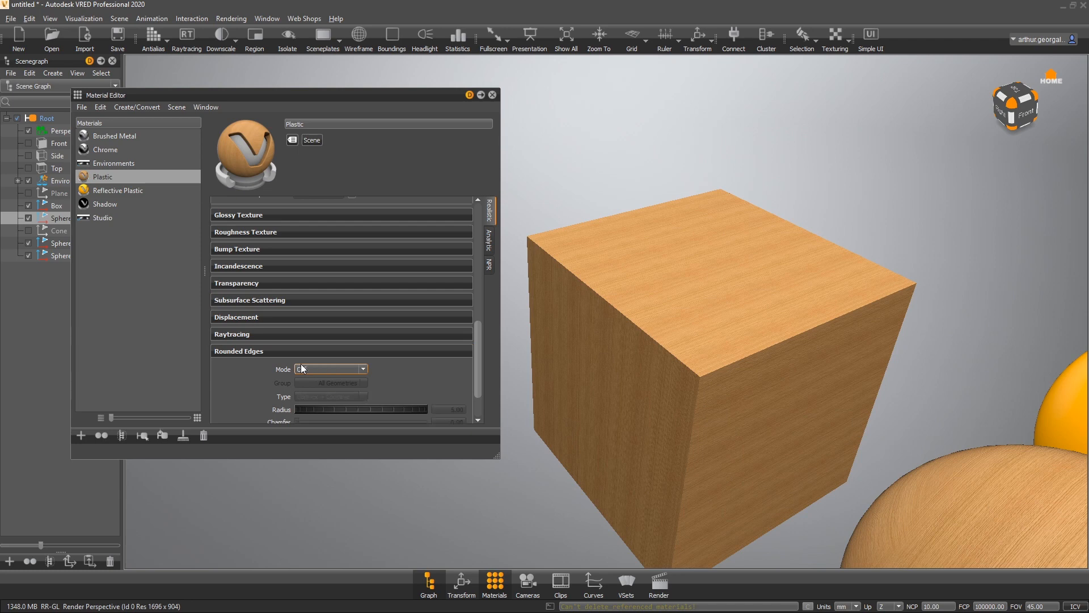
click(301, 369)
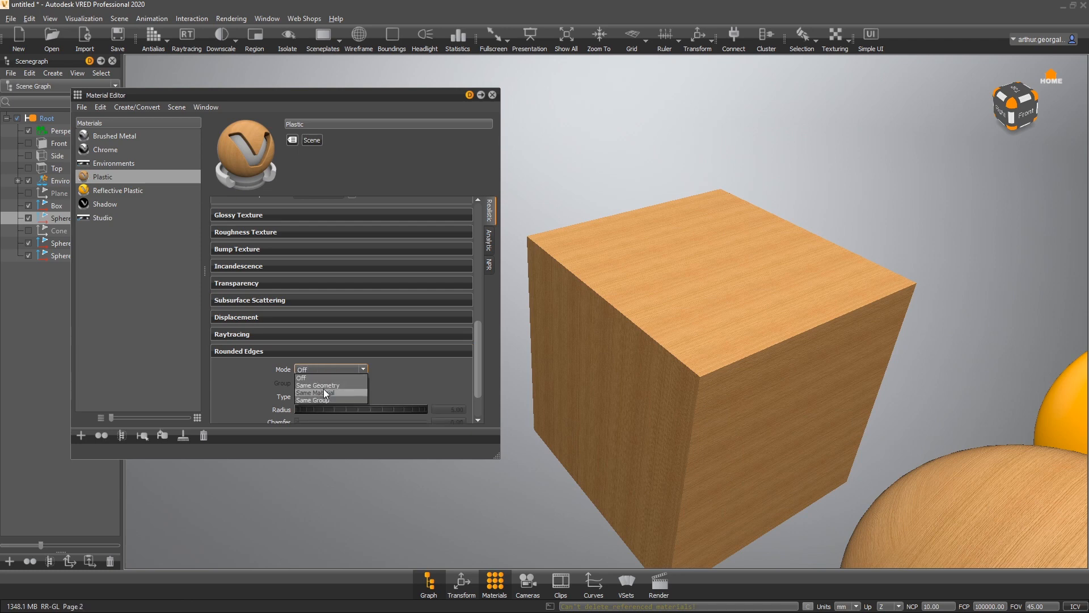
click(326, 393)
- Turn on raytracing and antialiasing to inspect the box's rounded edge up close
drag(822, 419, 769, 381)
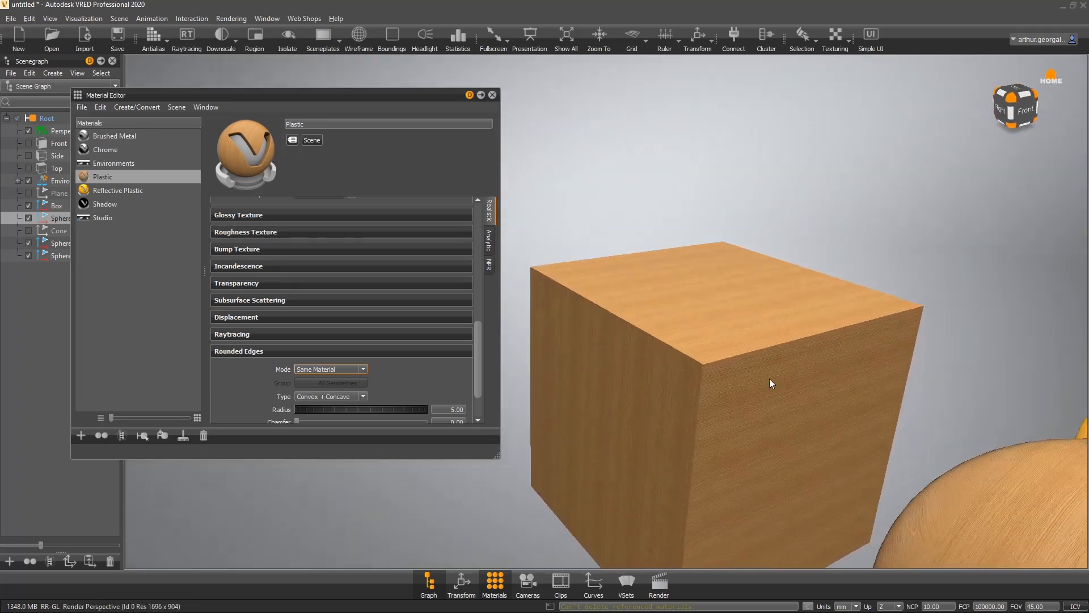
right_drag(769, 381, 547, 574)
middle_drag(712, 387, 743, 424)
drag(743, 421, 755, 390)
right_drag(754, 390, 651, 471)
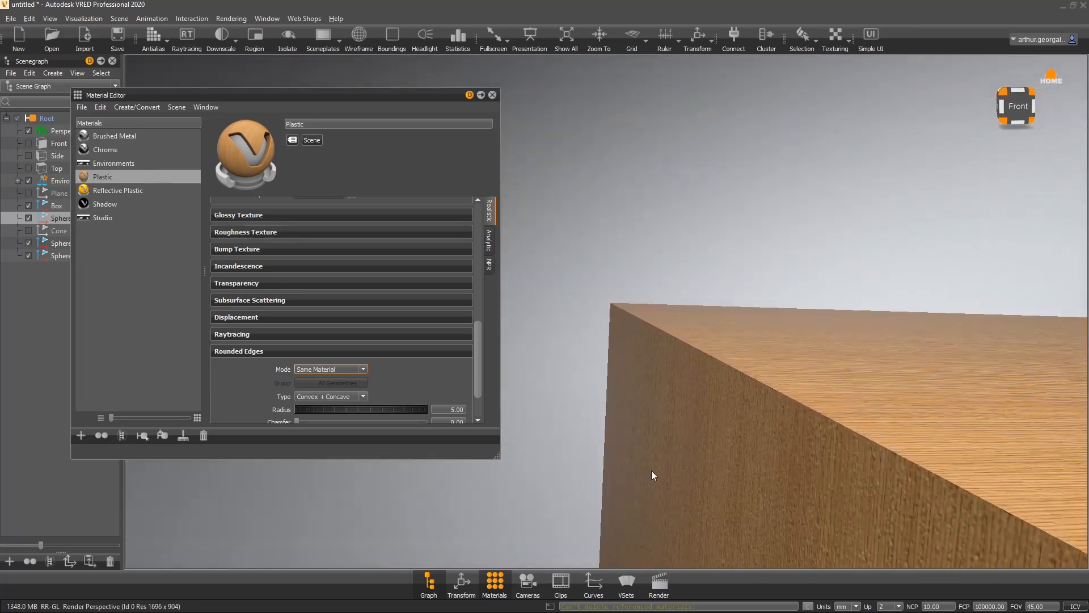
middle_drag(652, 471, 555, 263)
click(186, 36)
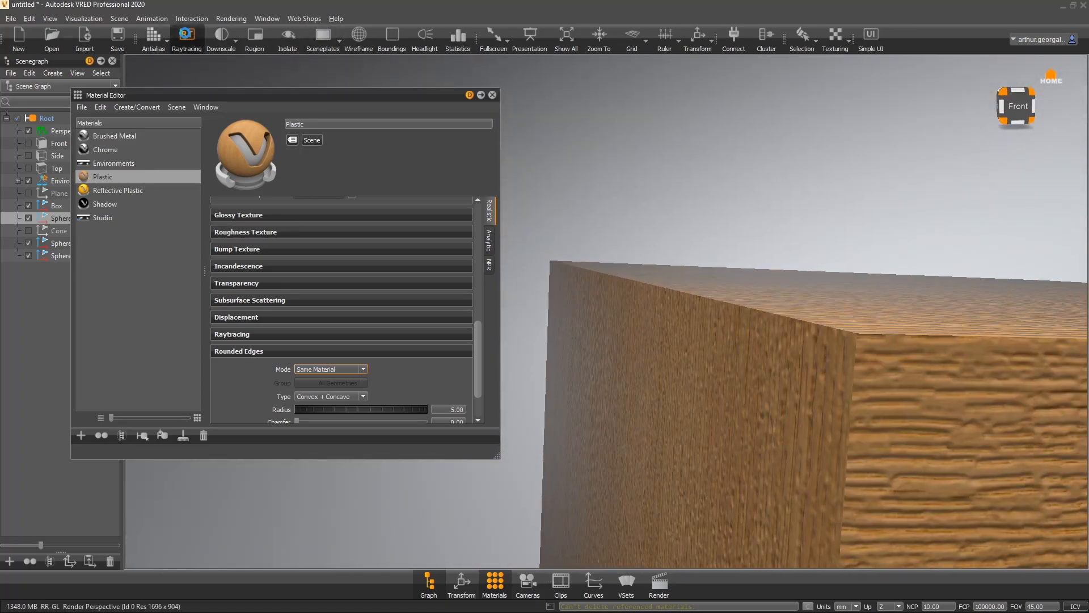
click(152, 38)
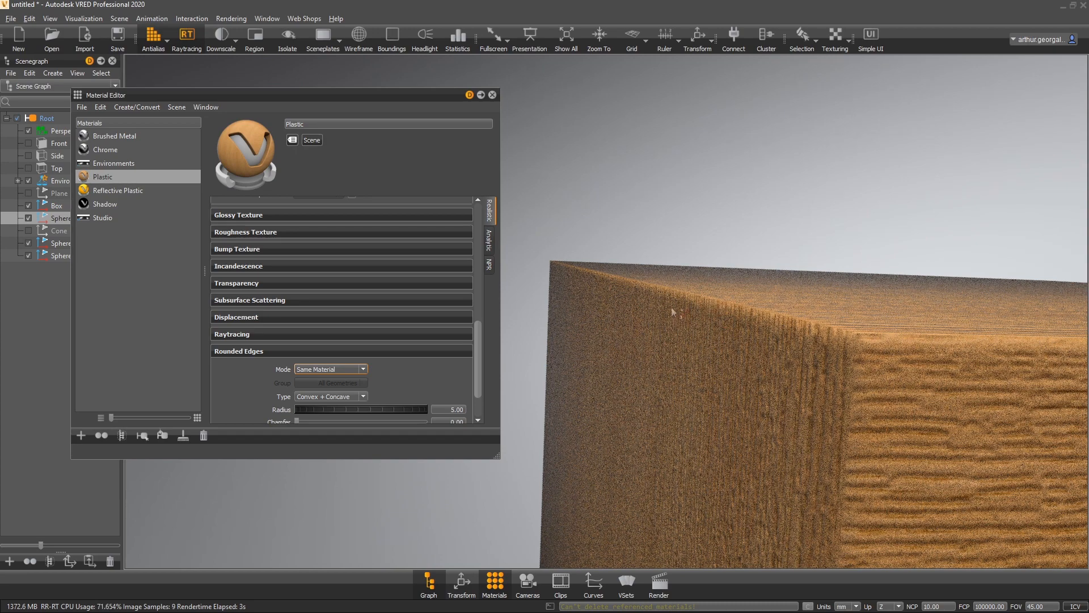
- Set the Rounded Edges radius of the oak material to 10
scroll(249, 388, down, 1)
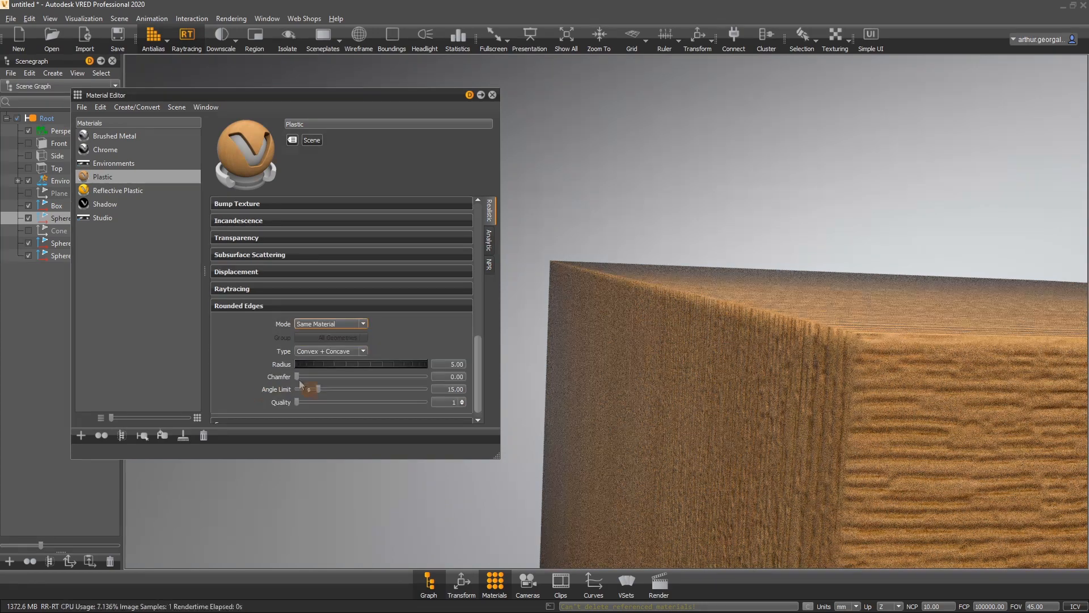
click(456, 365)
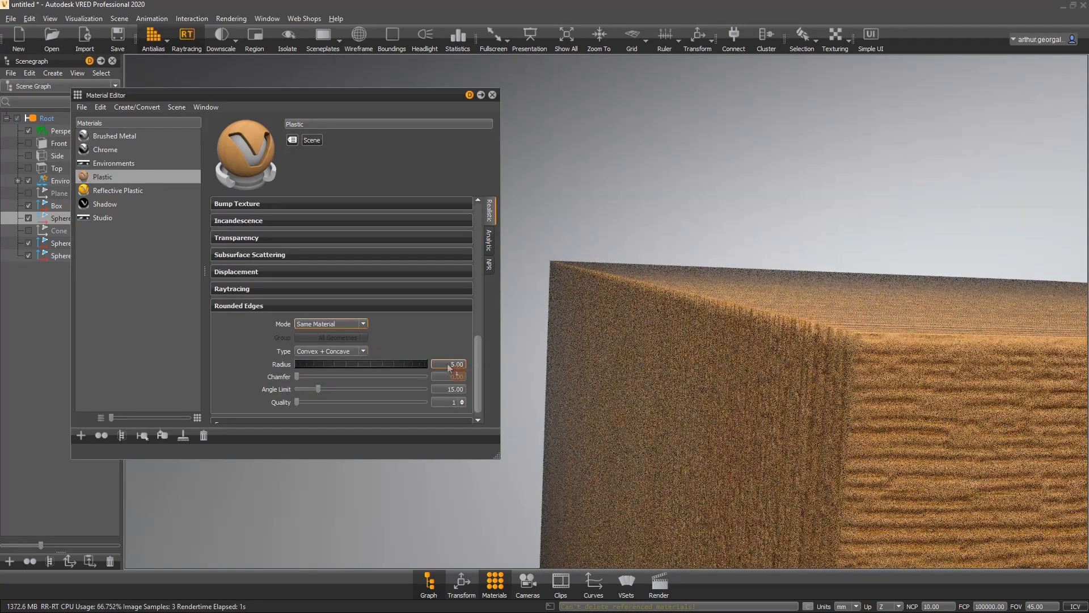
text(1)
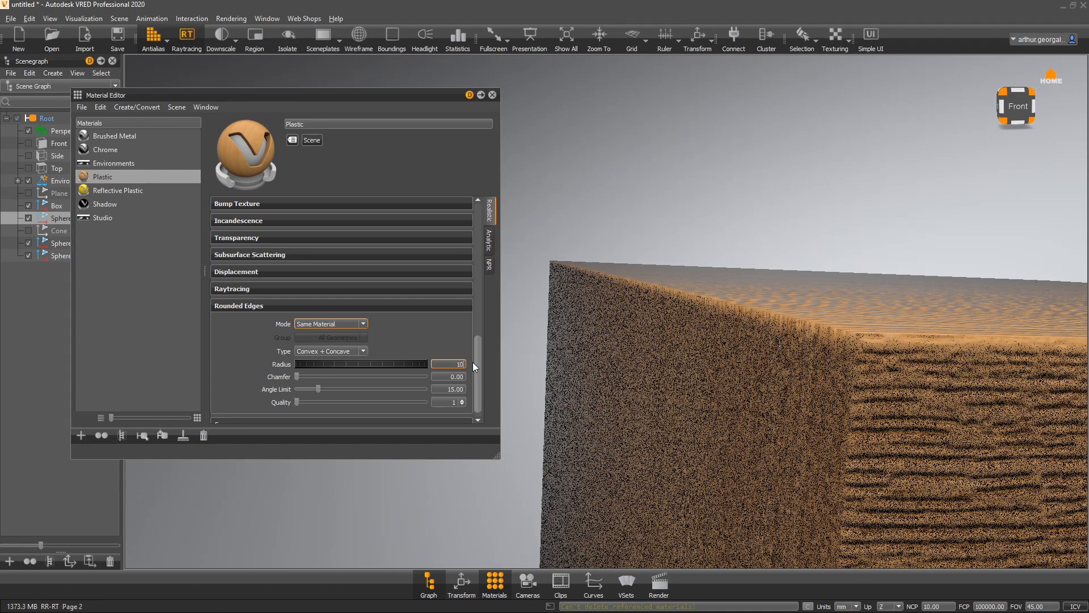
text(0)
key(Return)
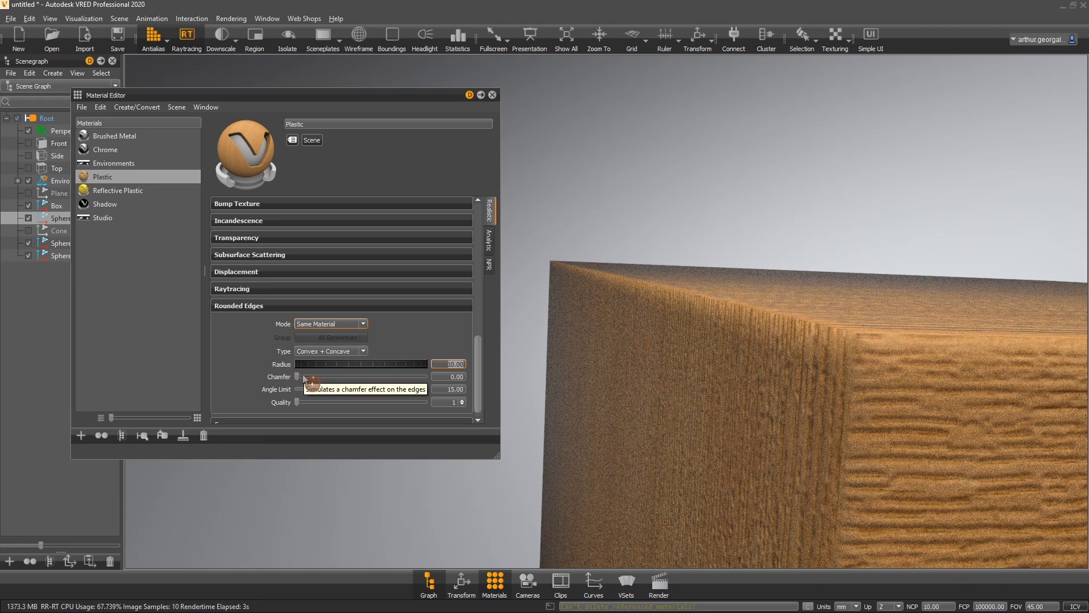
- Switch the Rounded Edges mode back to Off
click(347, 324)
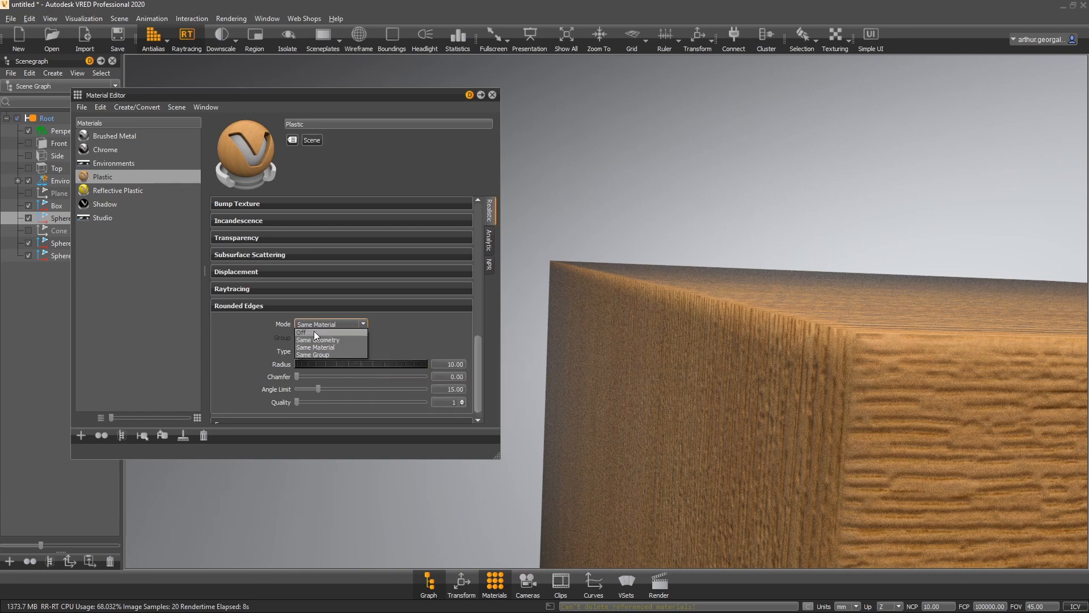
click(313, 332)
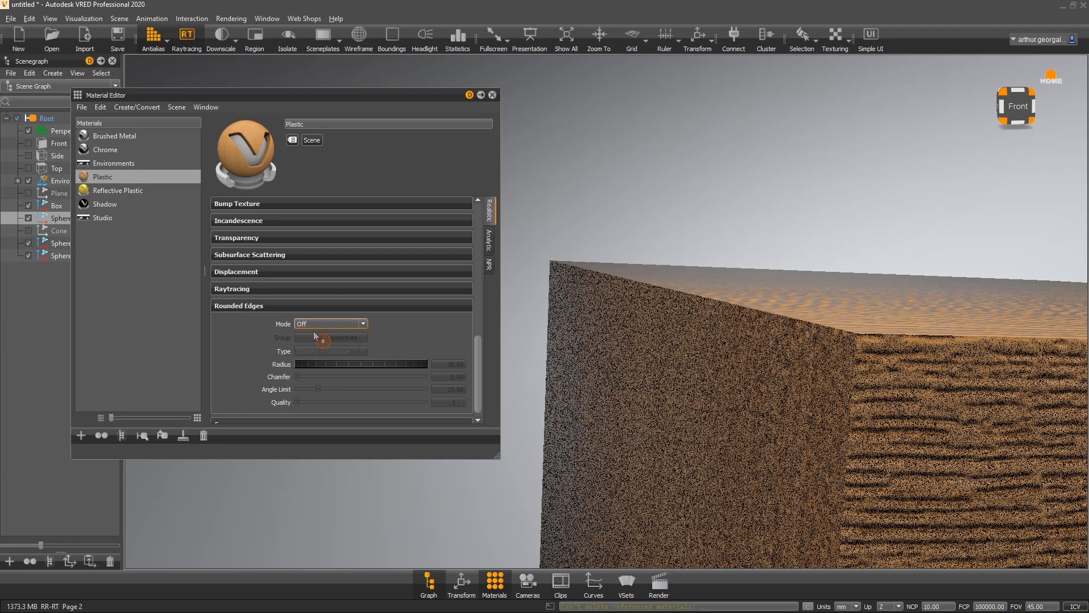
drag(618, 375, 693, 438)
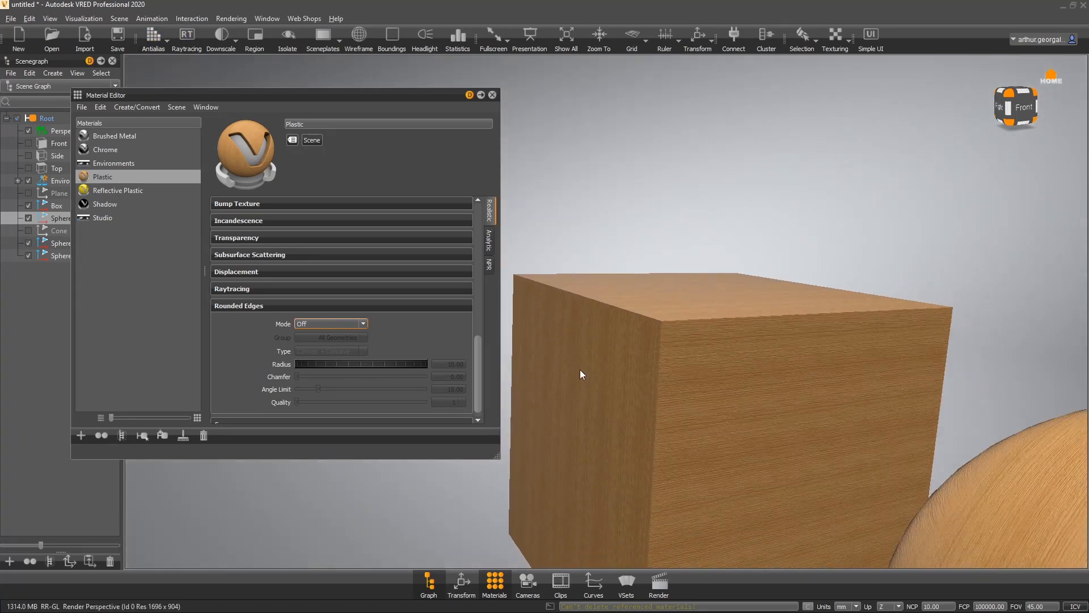
- Examine the Common section's occlusion, sort key, environment and lighting mode settings
scroll(627, 331, down, 6)
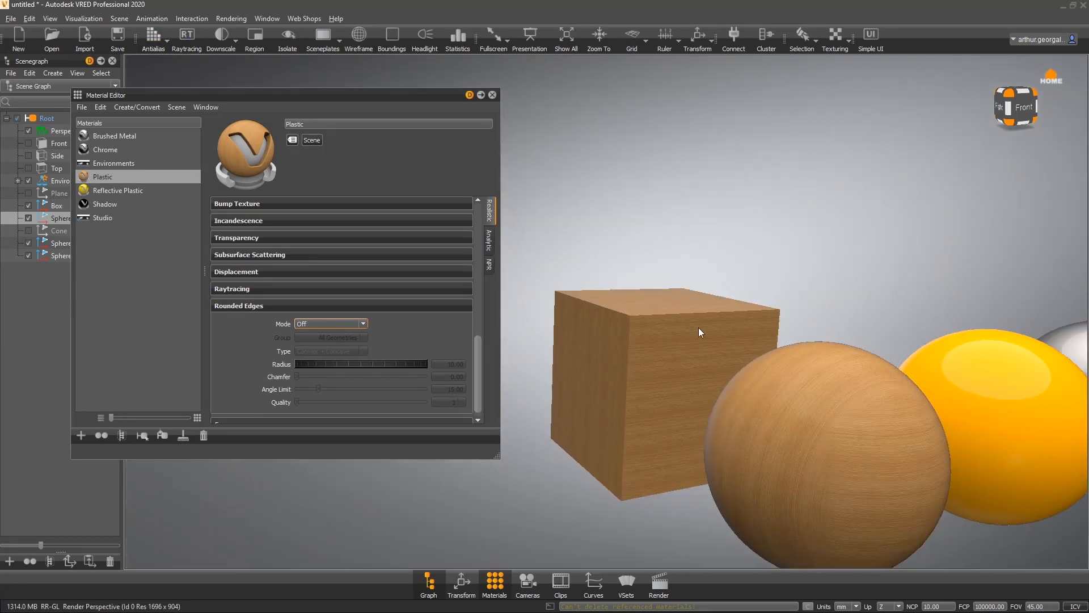
scroll(745, 363, down, 1)
drag(745, 363, 856, 390)
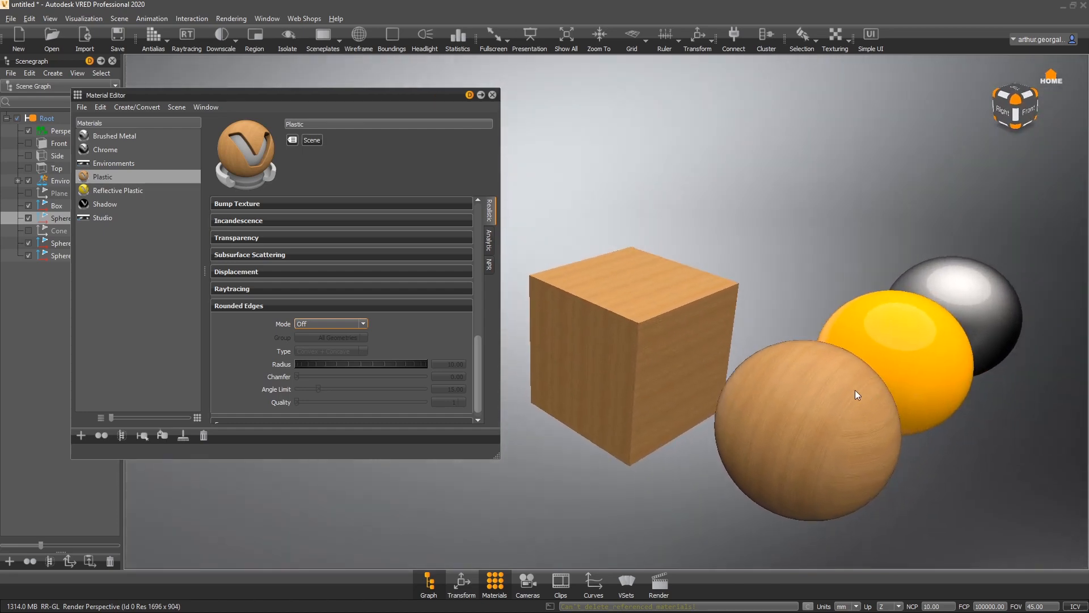
click(247, 307)
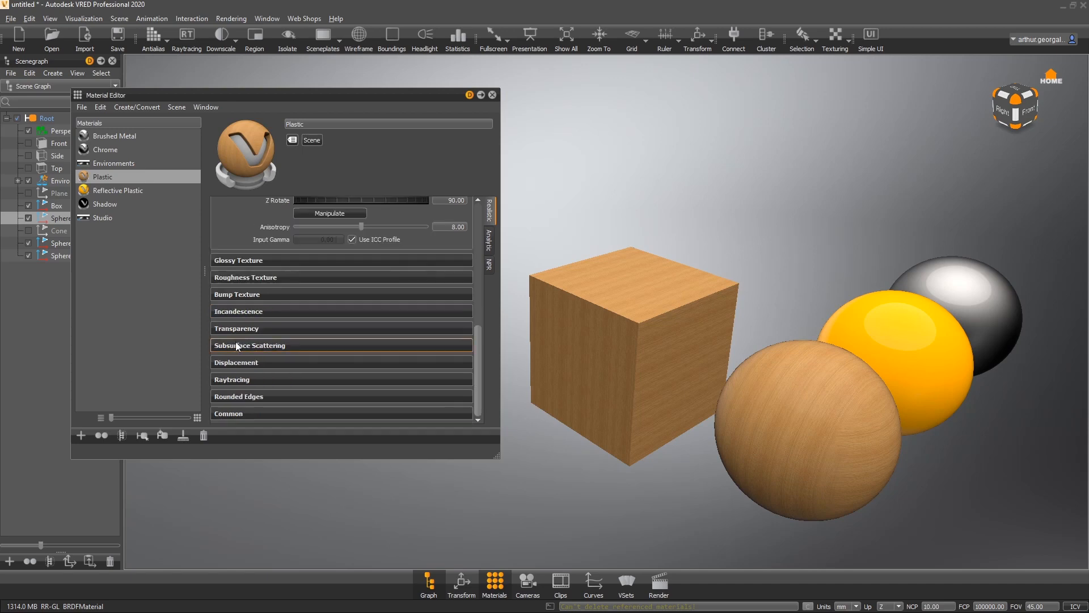
click(241, 413)
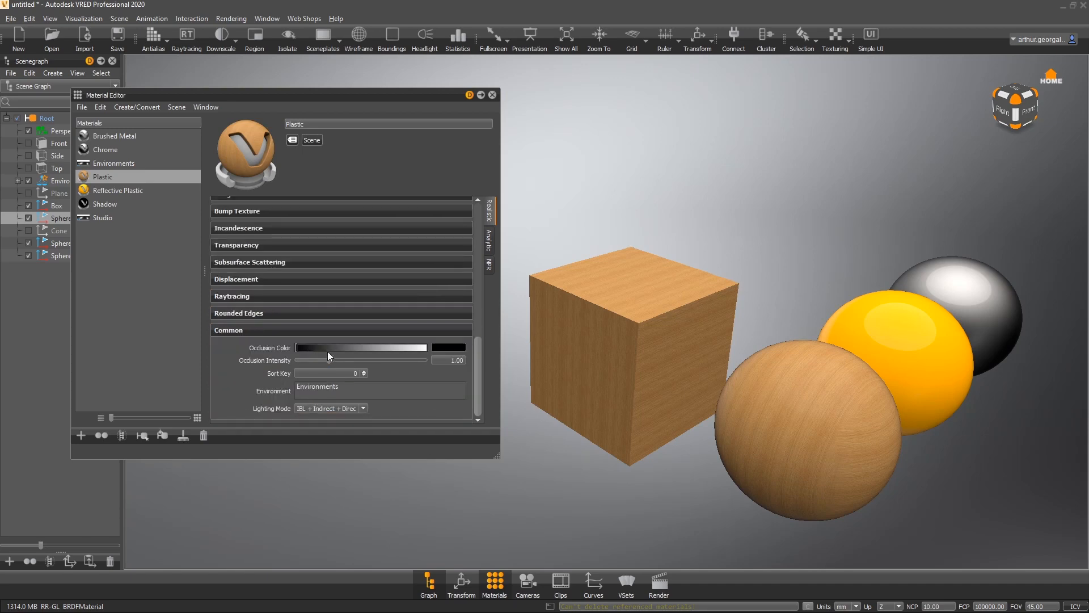
click(261, 330)
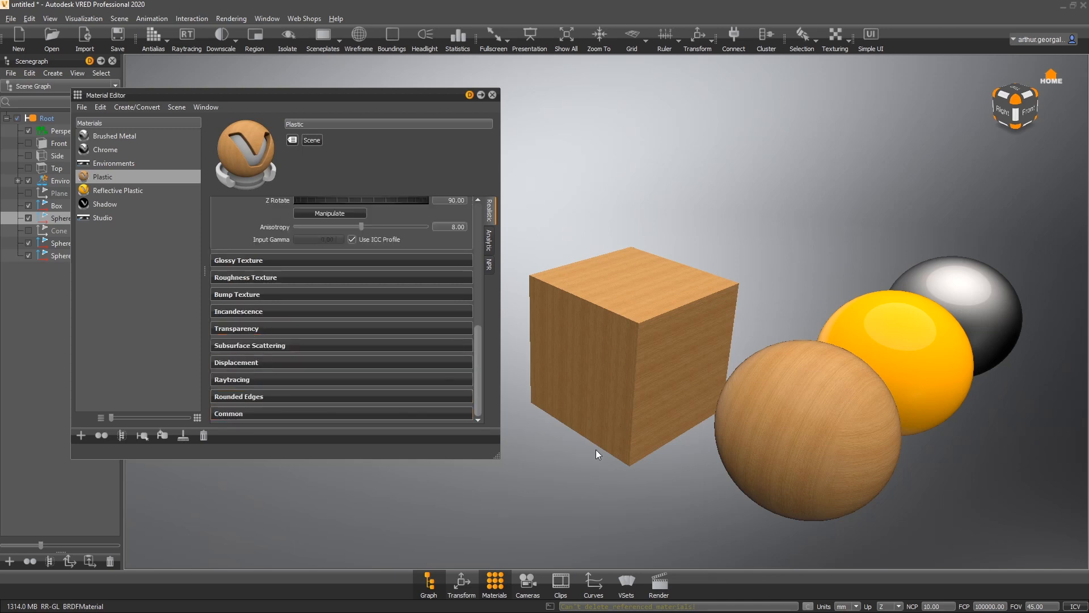
scroll(266, 294, up, 5)
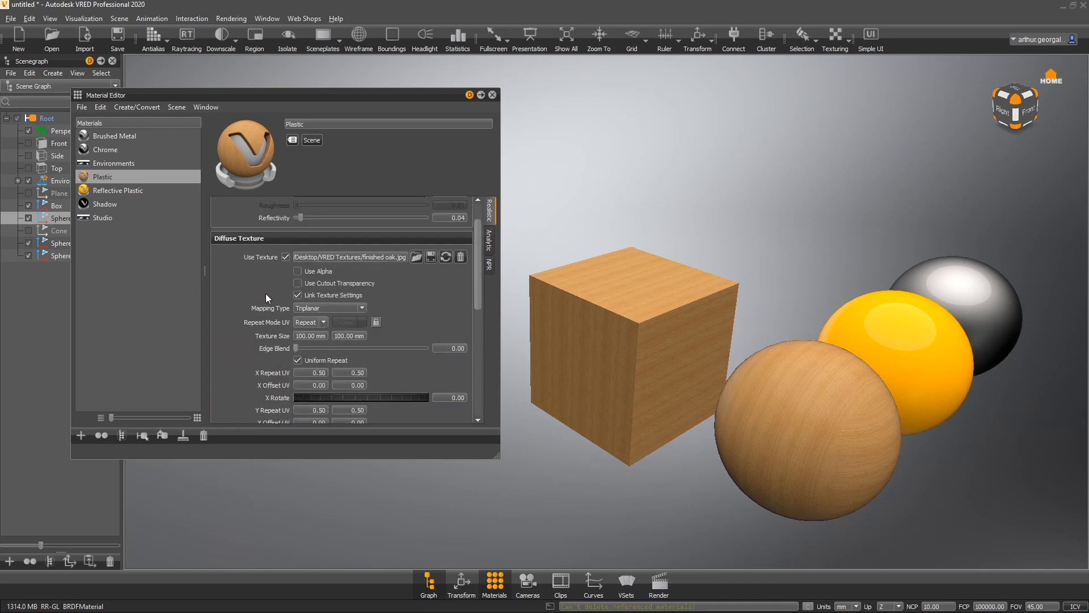
click(235, 238)
scroll(236, 241, up, 1)
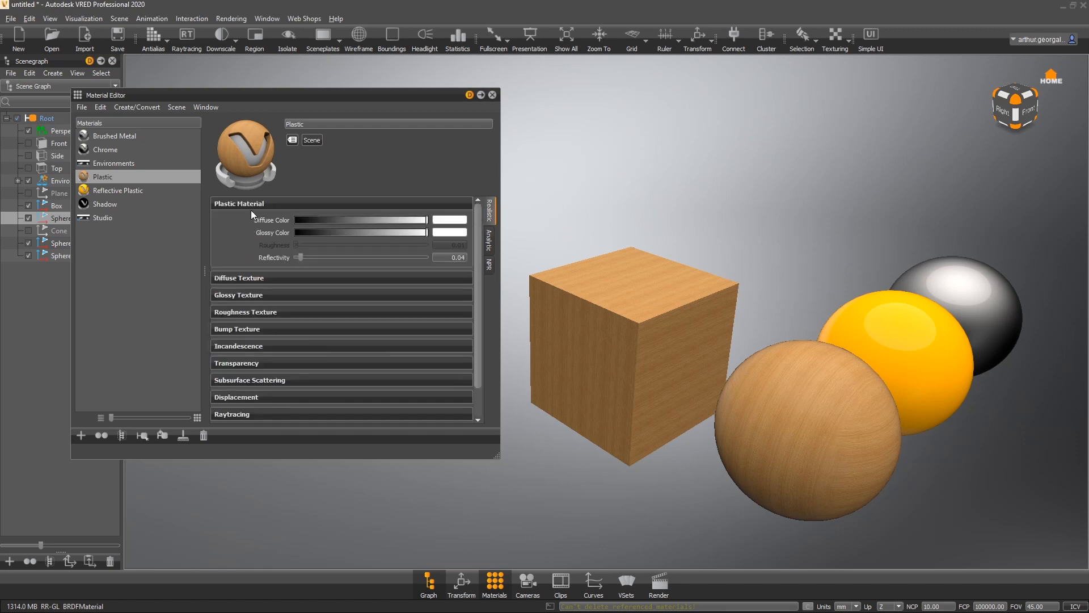
- Create a new Plastic material and set its diffuse color to white
right_click(124, 270)
mouse_move(155, 280)
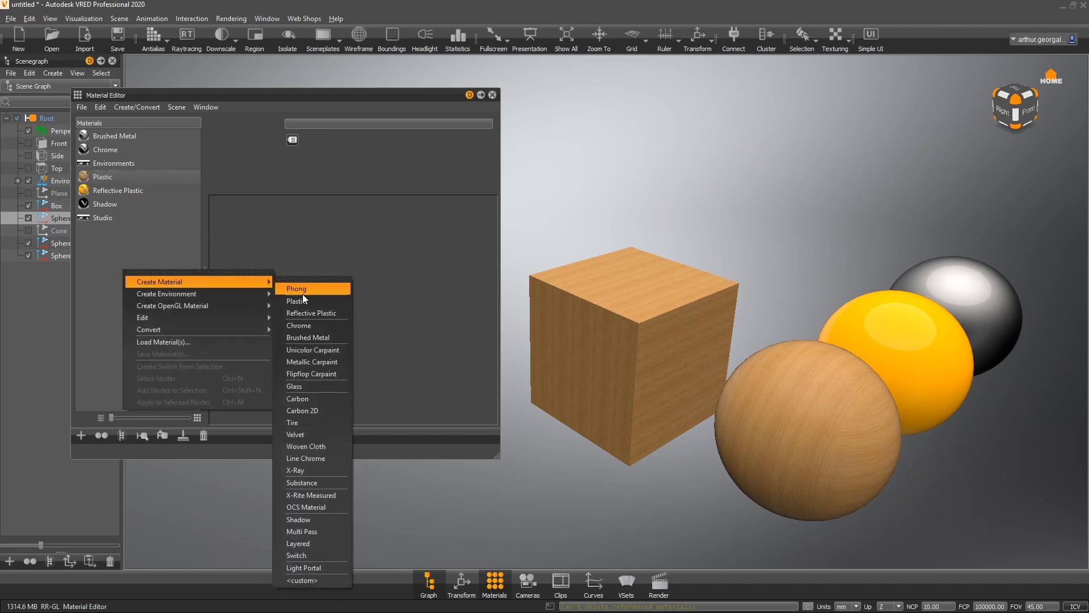
click(298, 301)
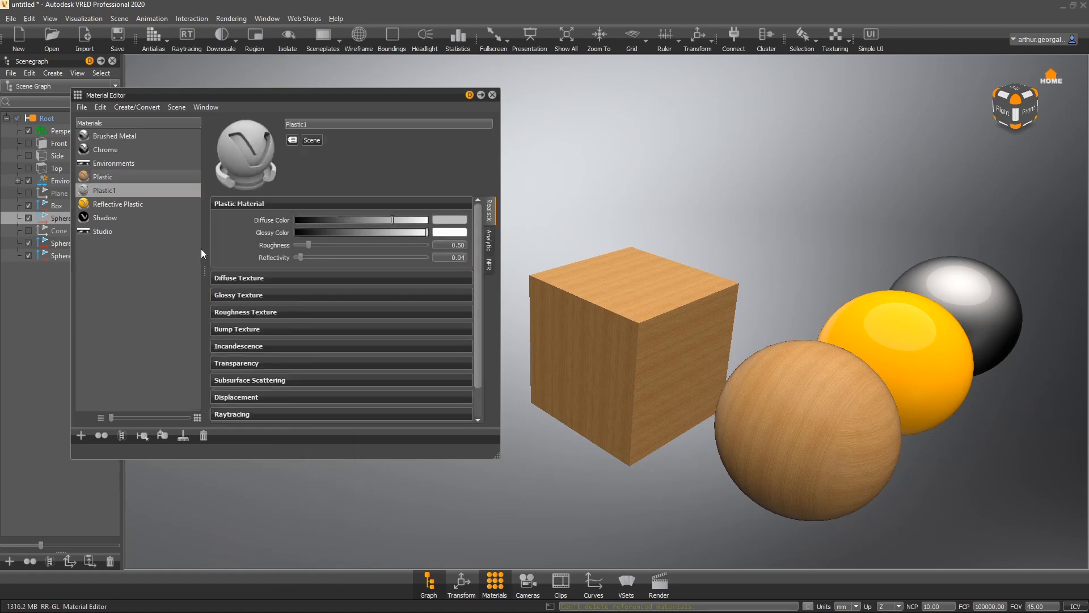
drag(405, 220, 514, 233)
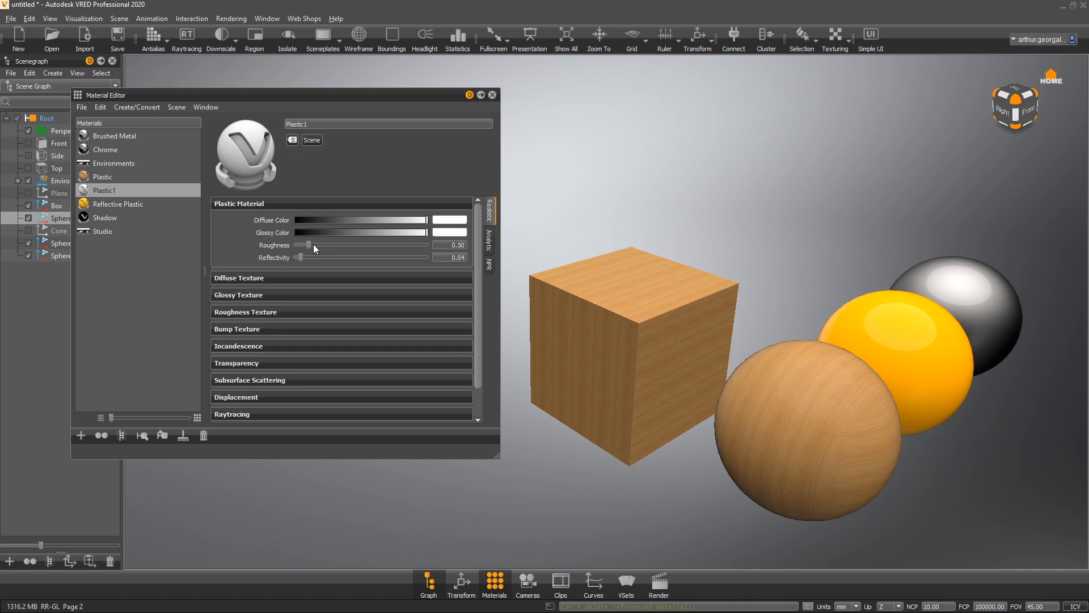
- Assign the new plastic material to the box and lower its roughness to 0.01
drag(104, 190, 578, 302)
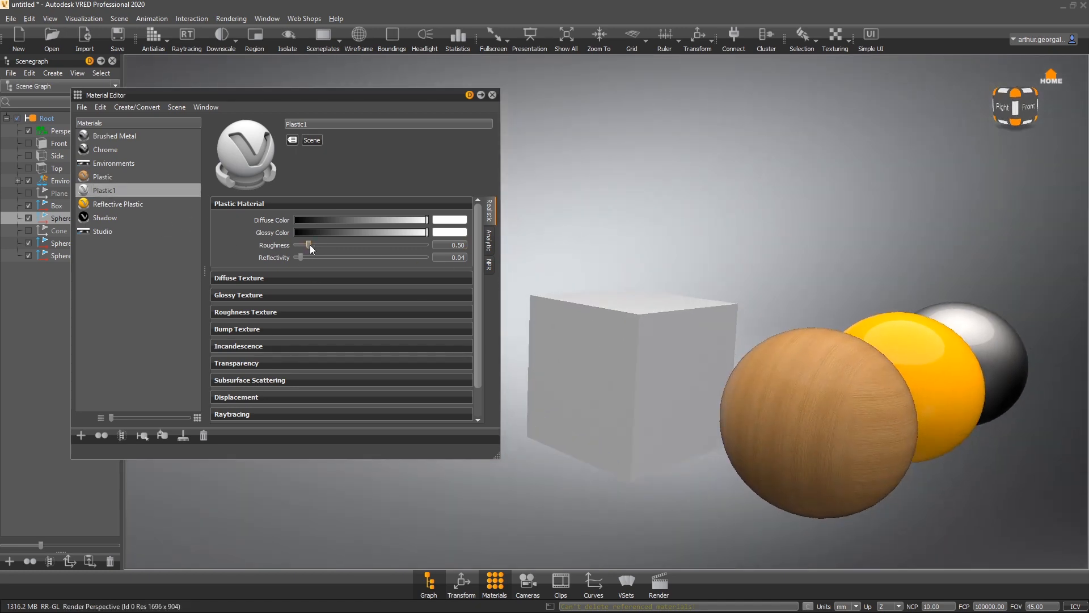
drag(309, 245, 293, 246)
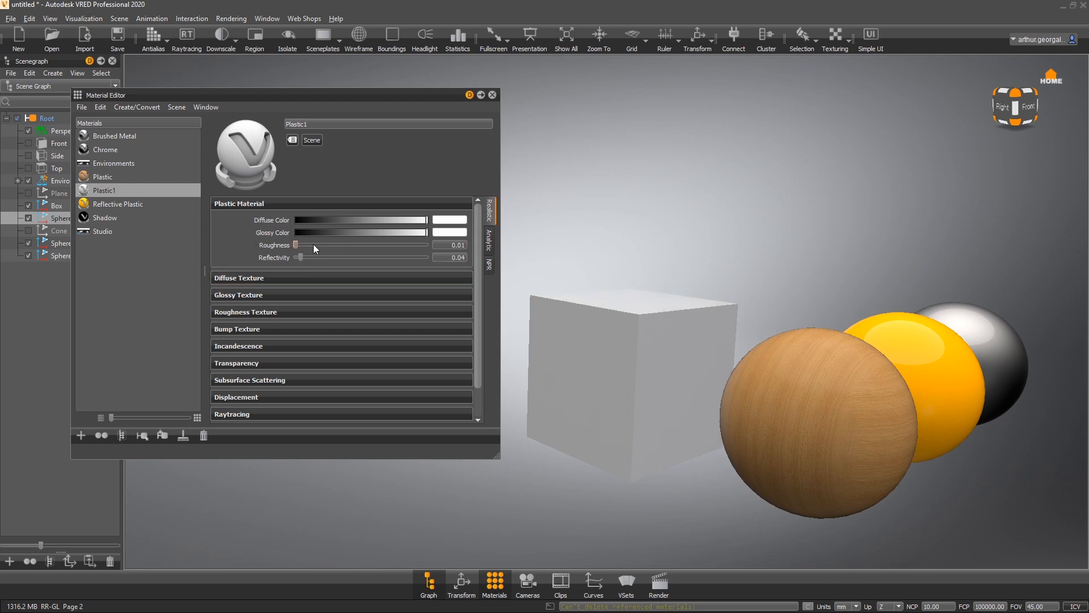
- Load fire brick.jpg as the diffuse texture of the new material
click(274, 278)
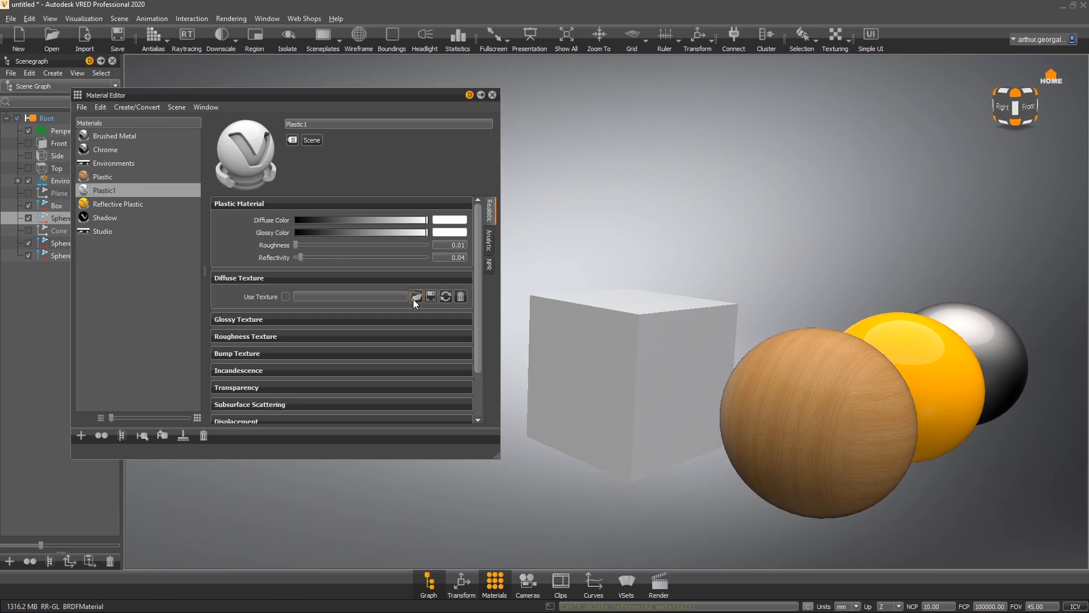
click(416, 297)
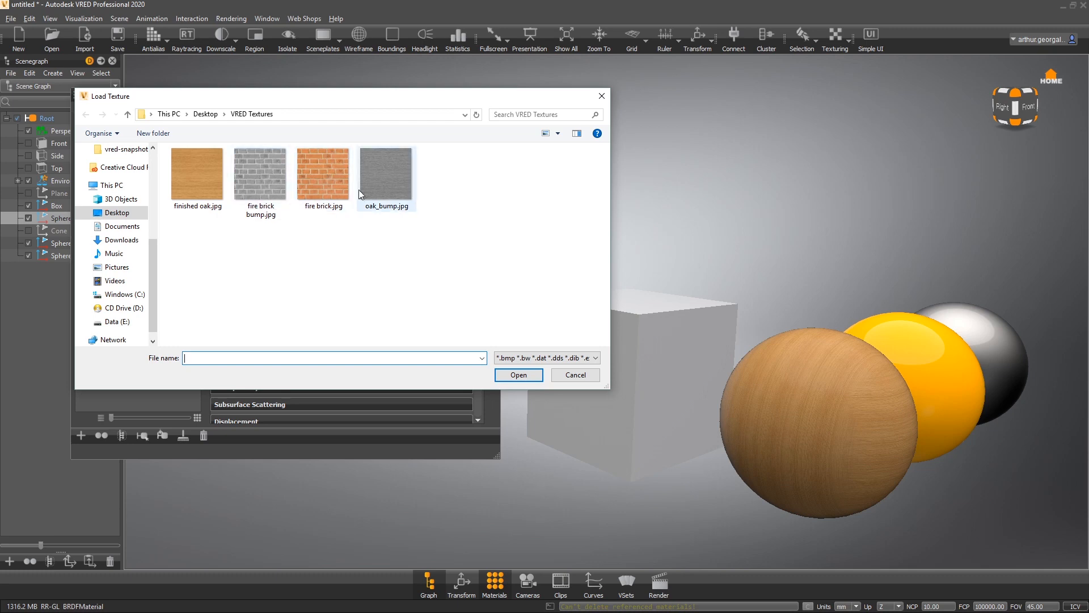
click(328, 157)
double_click(328, 157)
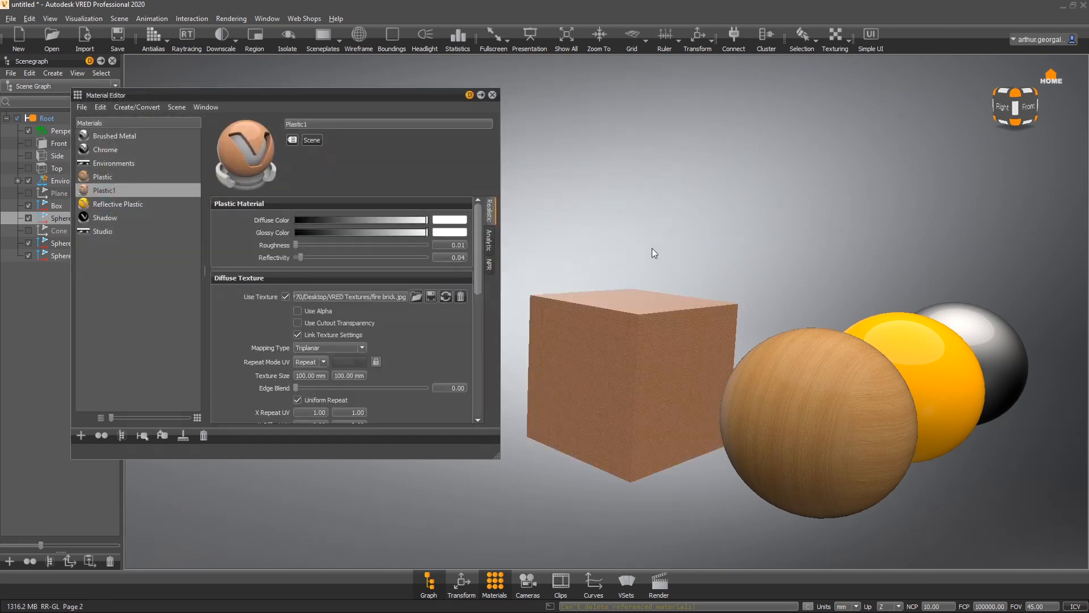
- Set the brick diffuse texture's uniform repeat UV to 0.20
drag(652, 250, 638, 340)
scroll(328, 359, down, 2)
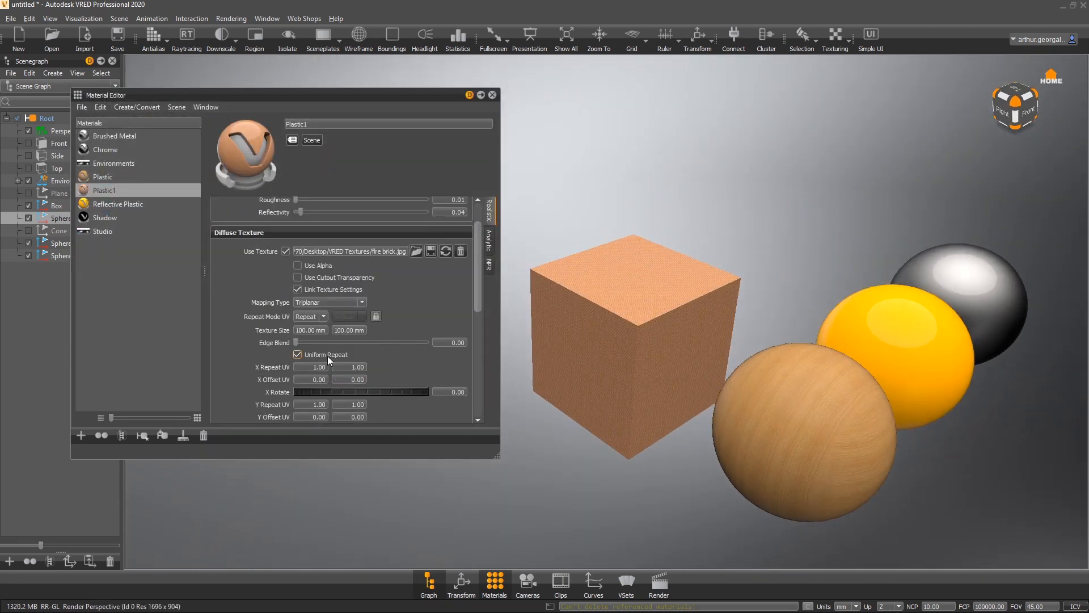
drag(296, 369, 329, 368)
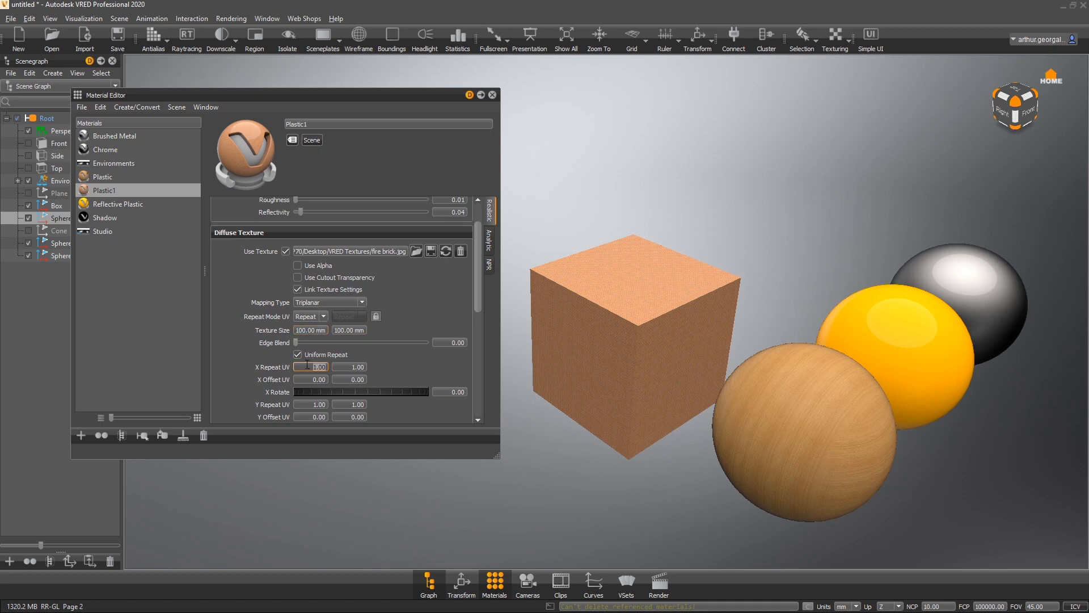
key(BackSpace)
key(Return)
text(2)
key(Return)
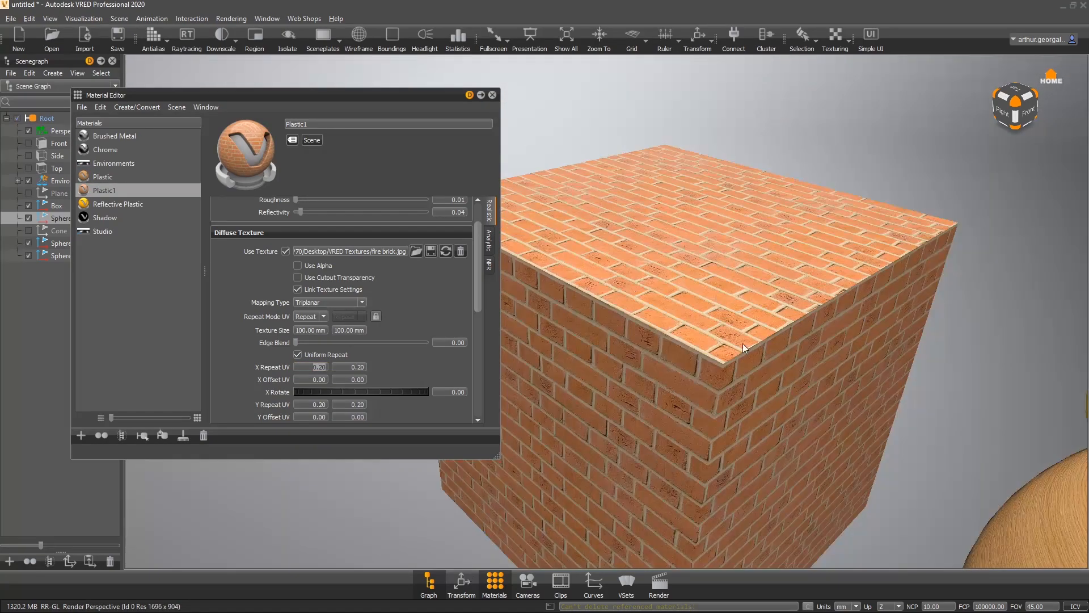
- Enable the bump texture and load fire brick bump.jpg into it
right_drag(742, 342, 648, 444)
drag(649, 444, 686, 385)
click(245, 233)
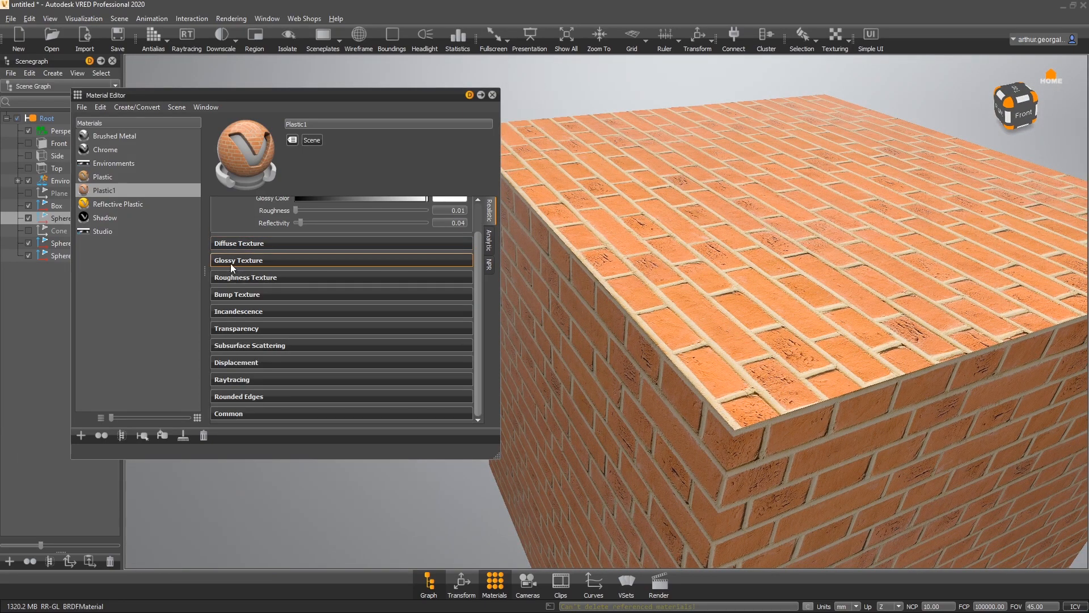
click(246, 295)
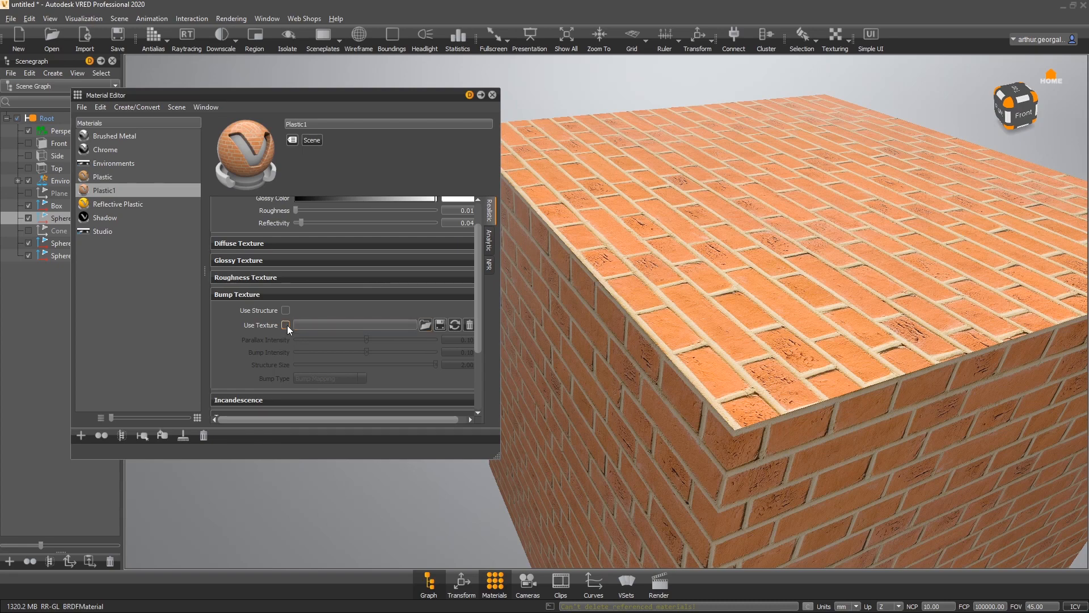
click(285, 325)
click(425, 325)
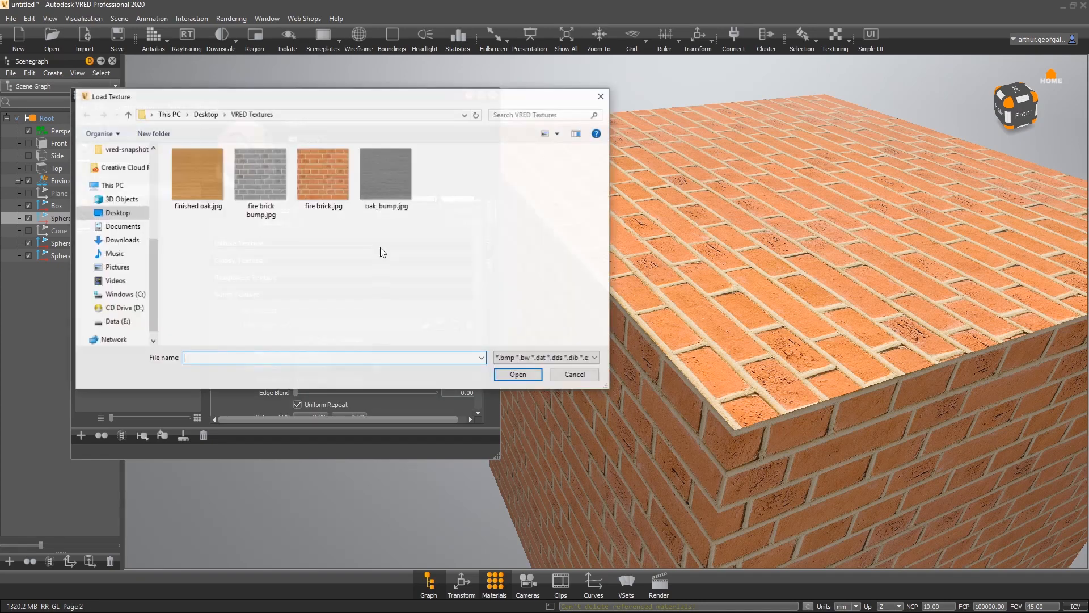
double_click(274, 182)
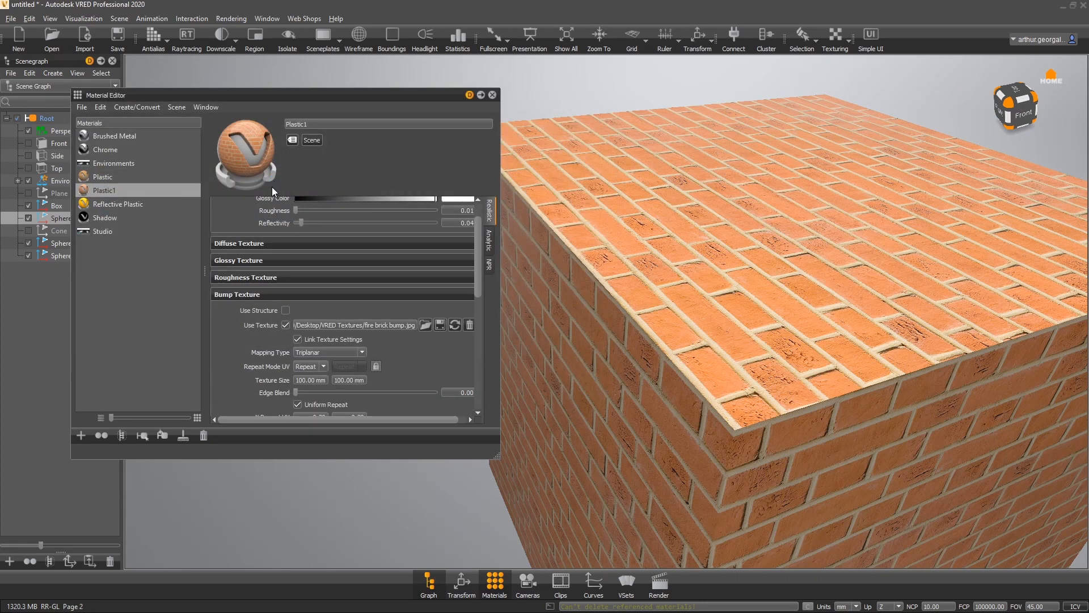
- Raise the bump texture's Bump Intensity to 10
scroll(257, 338, down, 2)
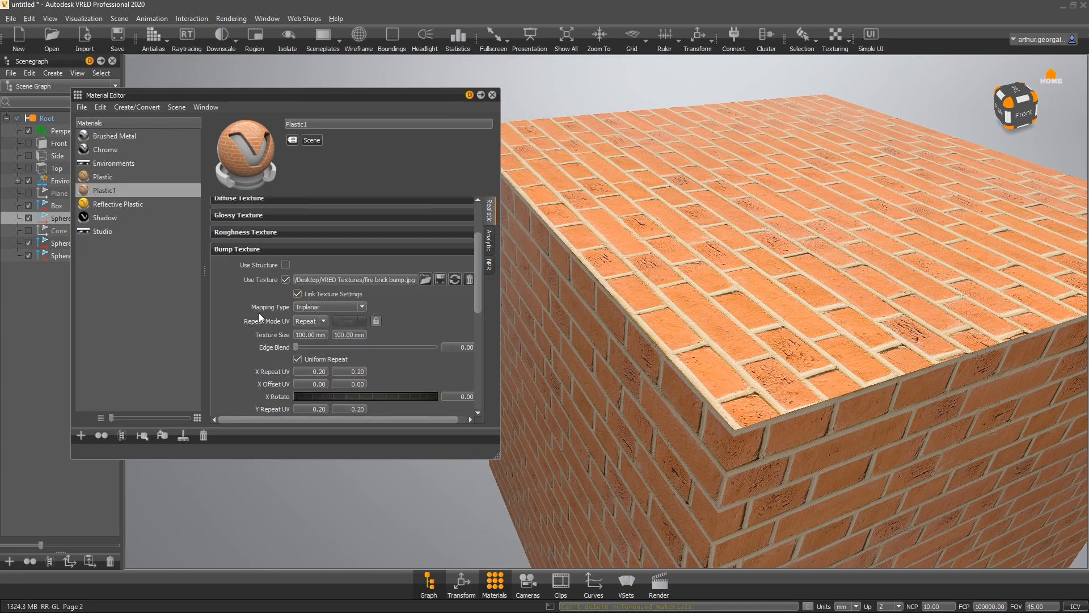
scroll(234, 303, down, 8)
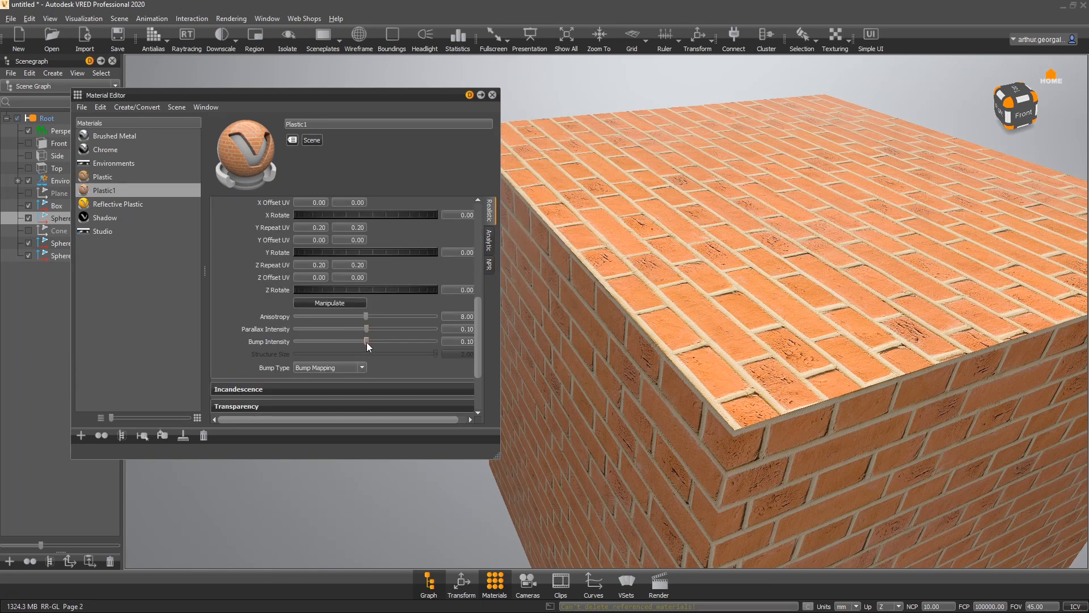
drag(366, 342, 453, 348)
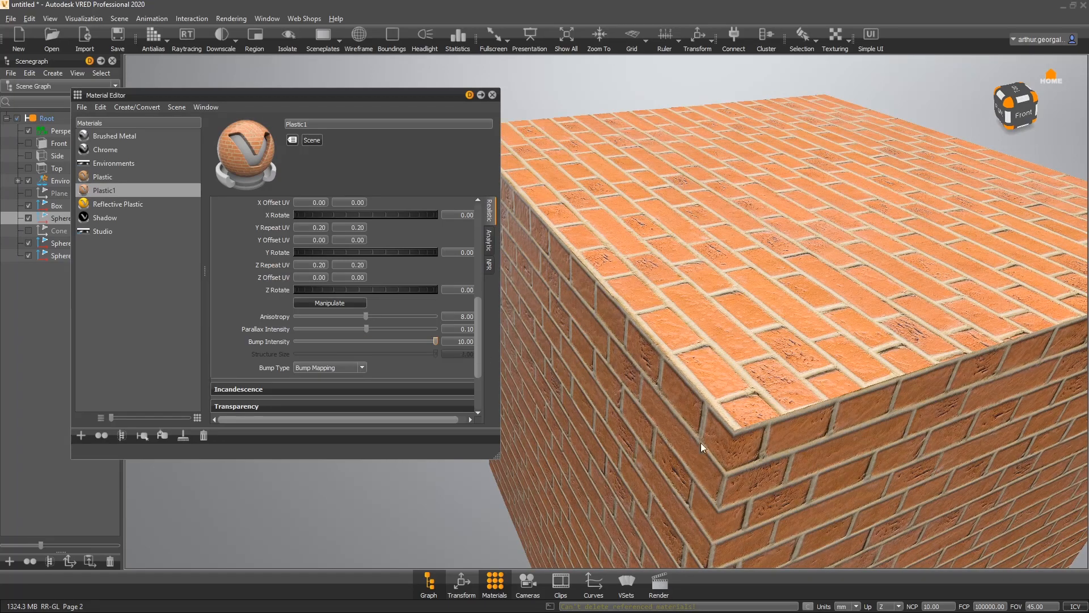
drag(700, 443, 594, 266)
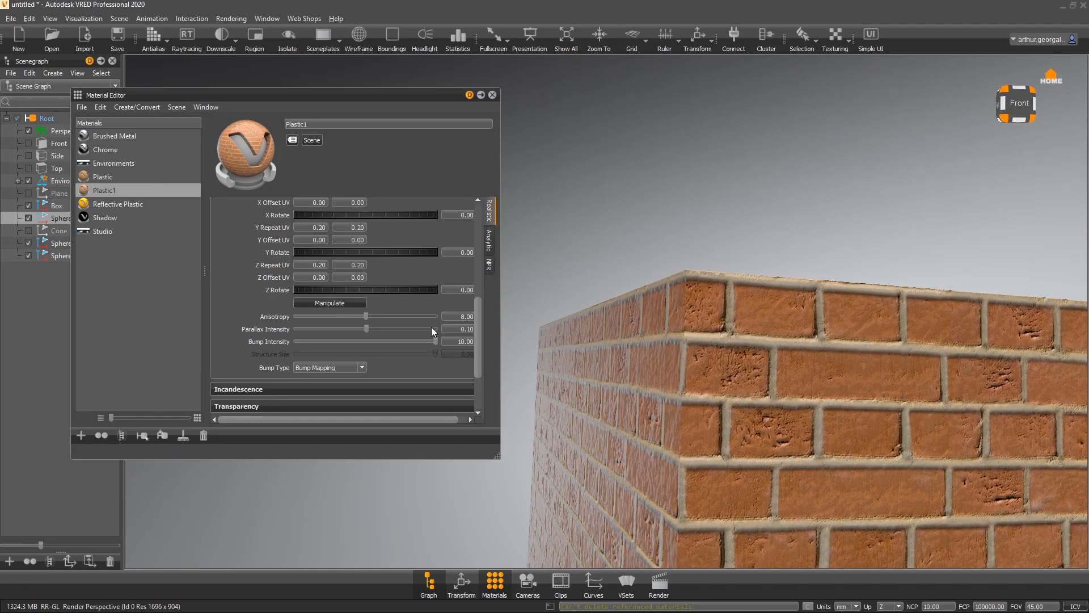
- Lower the Parallax Intensity to about -9.60 to inspect the brick depth
drag(367, 329, 226, 330)
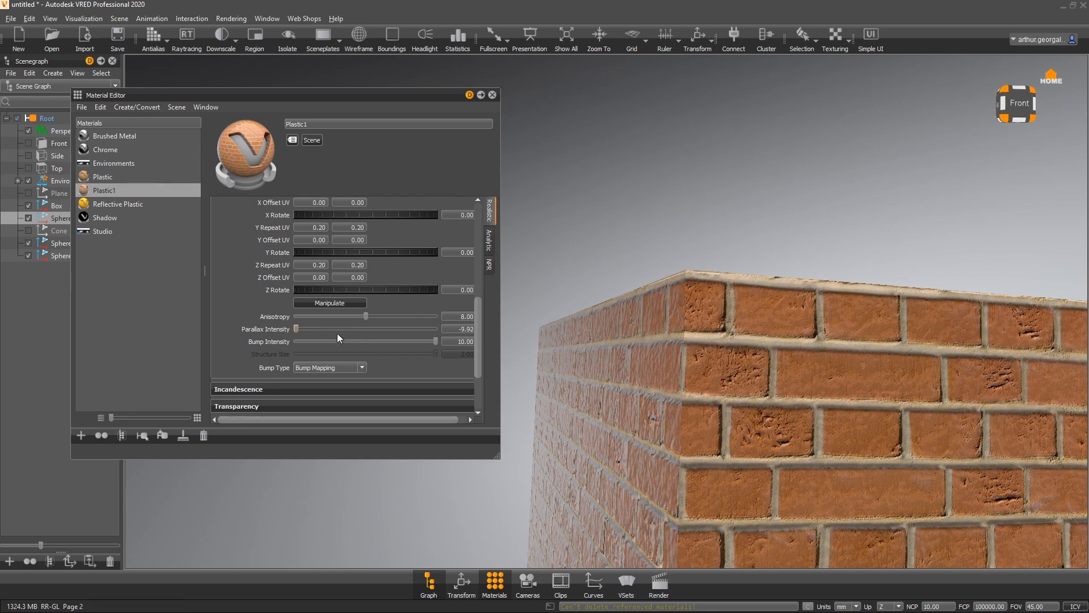
drag(338, 338, 307, 328)
drag(534, 362, 713, 423)
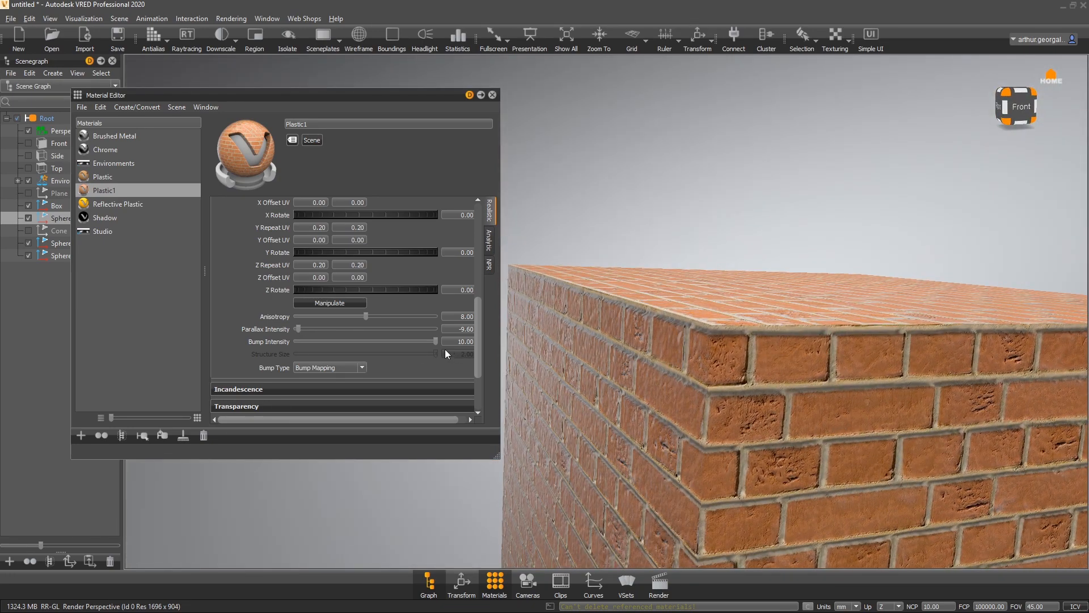
- Set Parallax Intensity to about -5.63 and switch the Bump Type to Displacement Mapping
drag(298, 330, 326, 328)
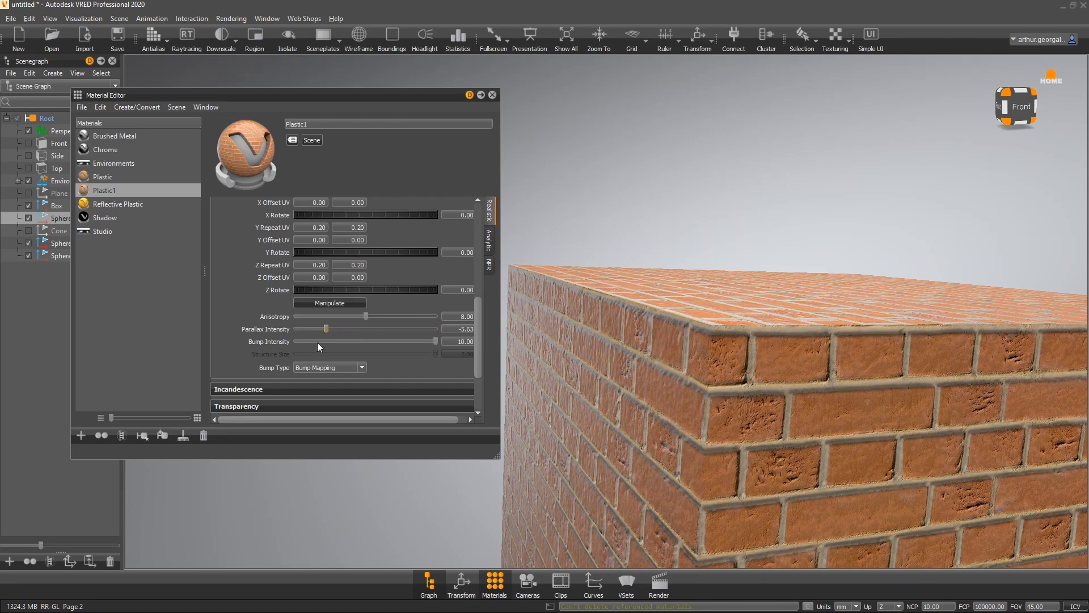
click(303, 369)
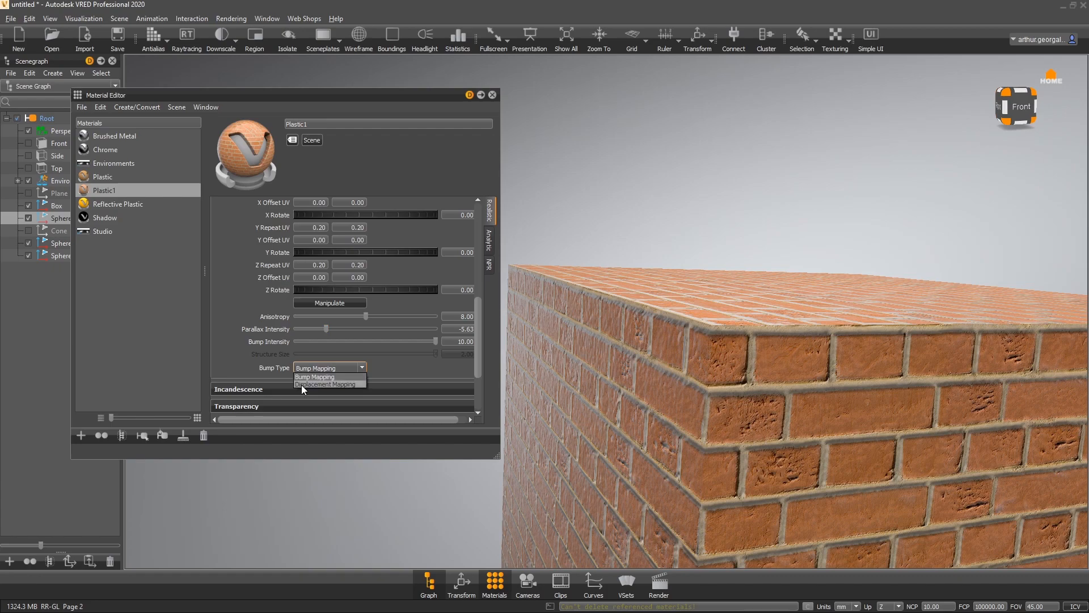
click(301, 383)
drag(815, 410, 790, 362)
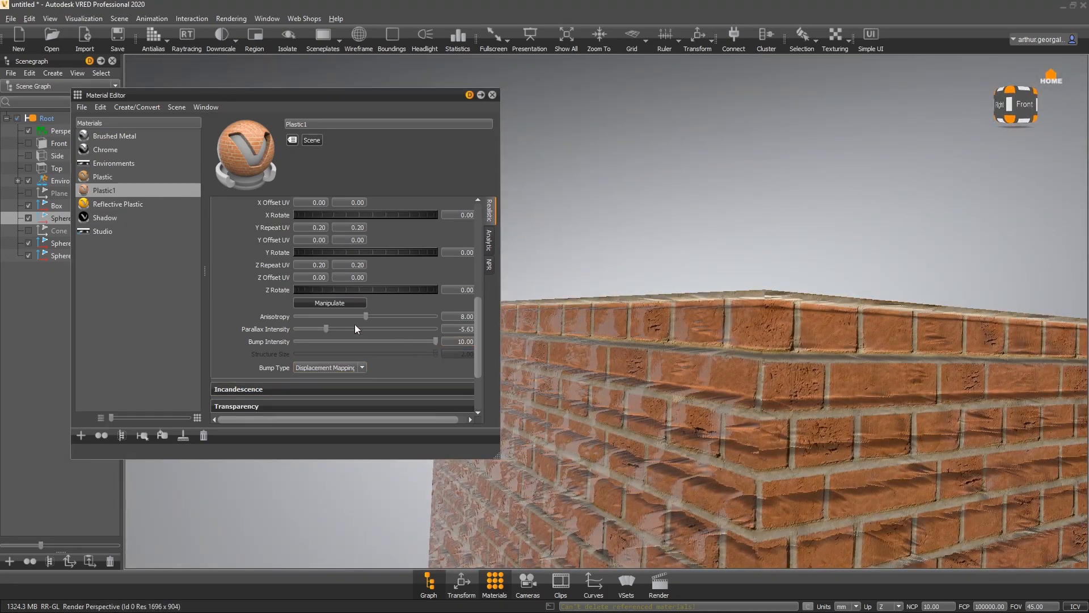
- Set Parallax Intensity to about 0.77 and lower Bump Intensity to about 0.93
drag(321, 327, 370, 328)
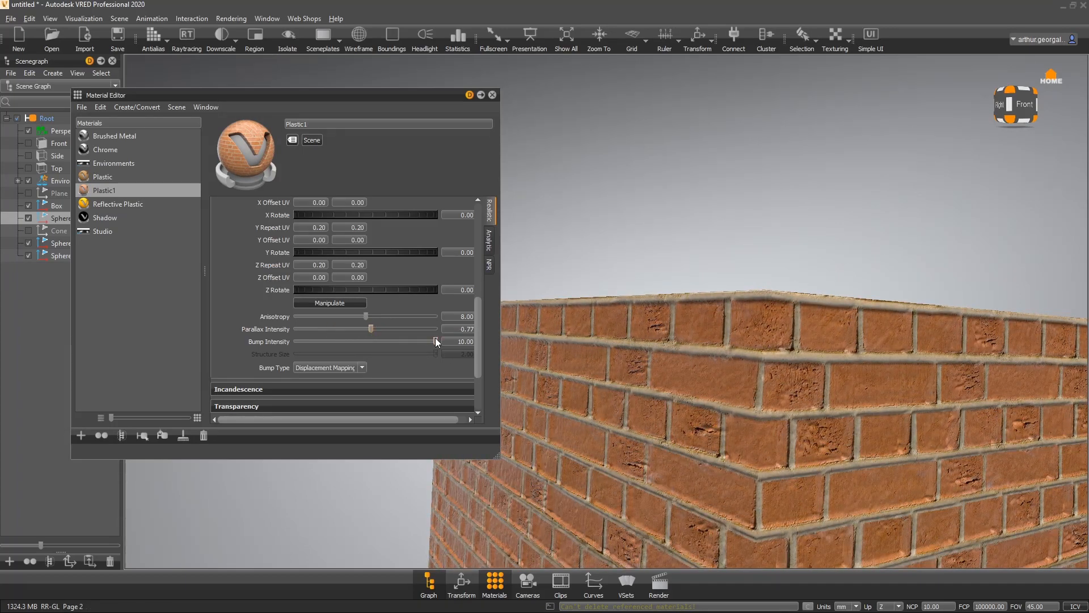
drag(435, 341, 372, 340)
drag(826, 351, 594, 407)
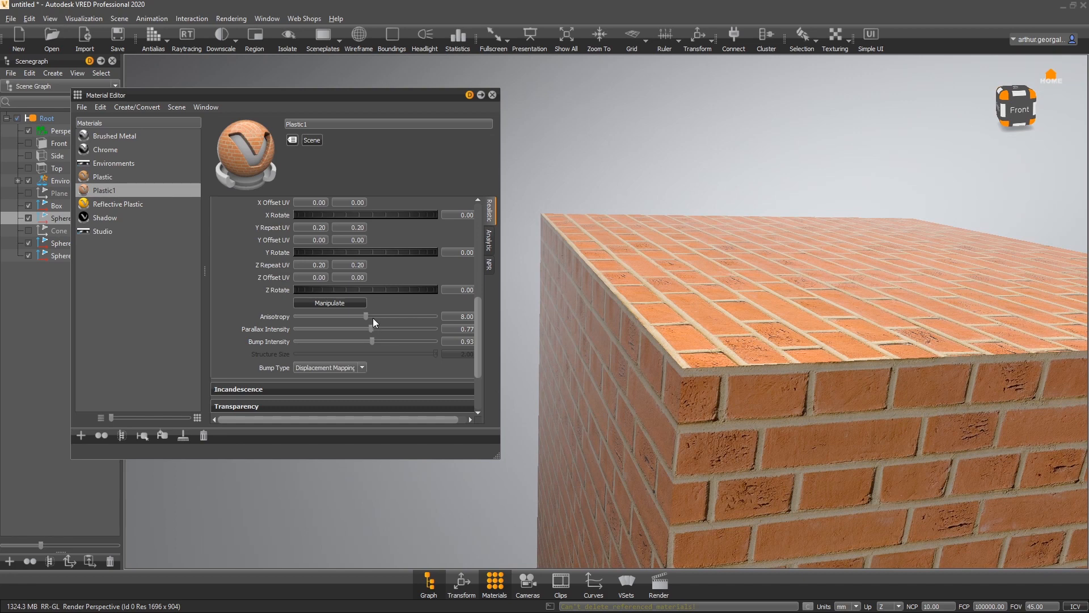
- Switch Bump Type back to Bump Mapping and raise Bump Intensity to about 6.28 and Parallax Intensity to about 6.19
drag(371, 328, 361, 328)
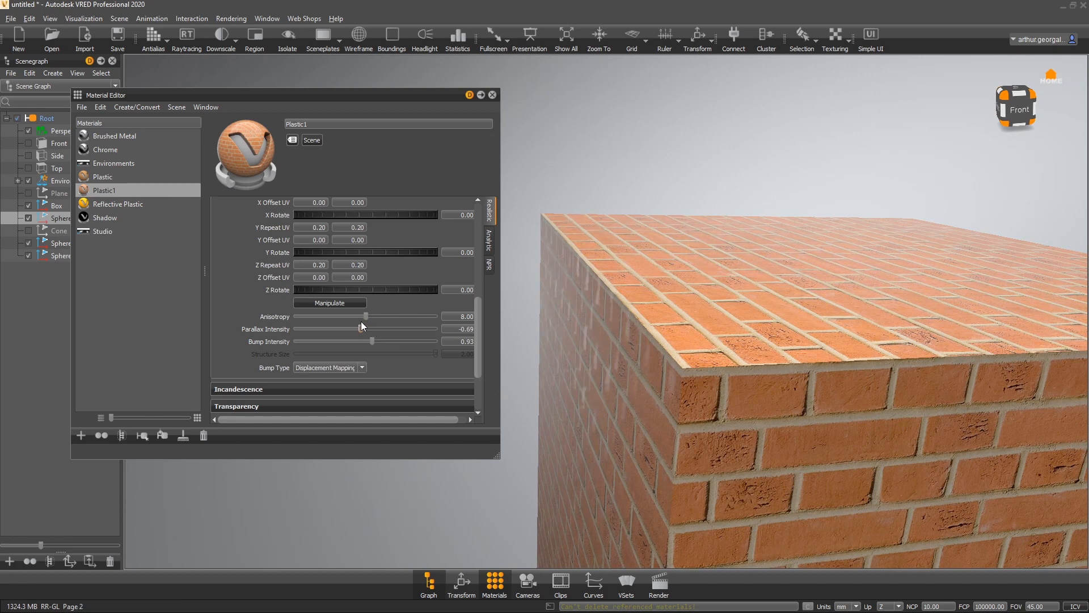
click(321, 369)
click(307, 377)
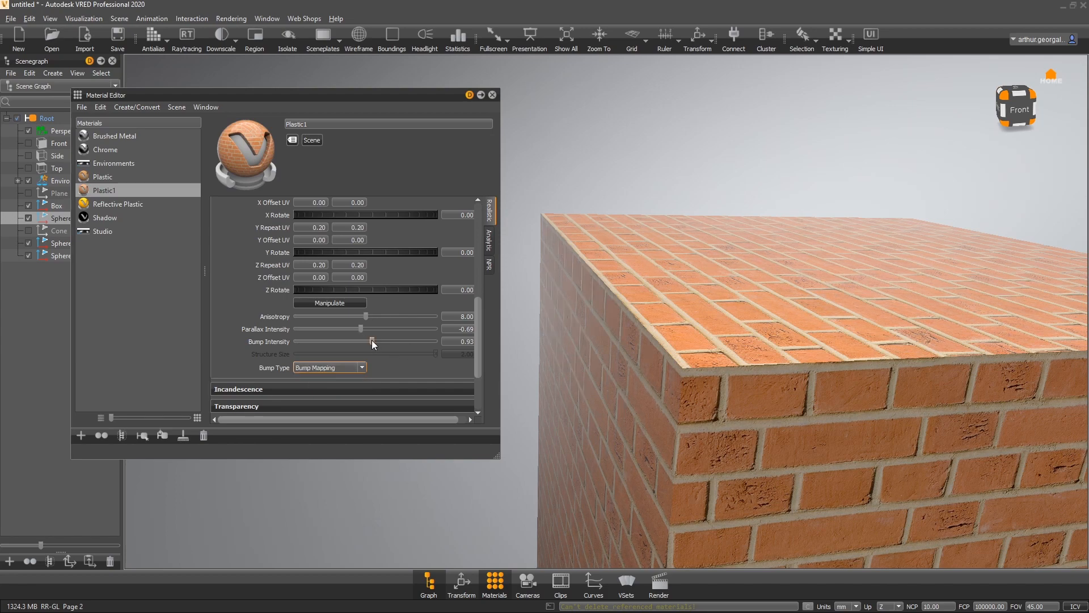
drag(372, 340, 410, 332)
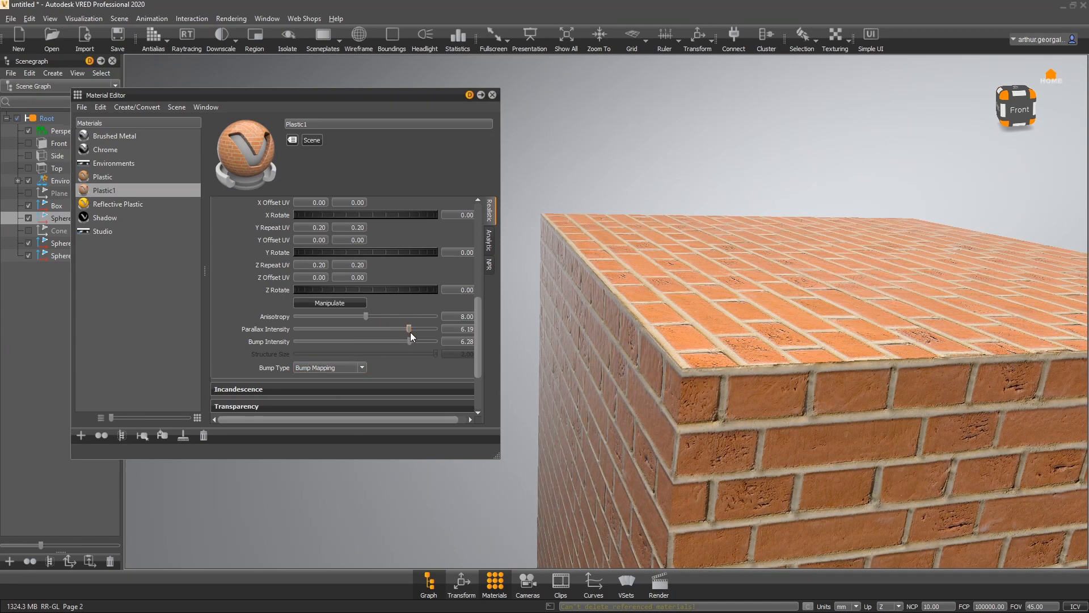
- Toggle the bump texture off and back on to compare the brick surface
drag(676, 365, 675, 297)
scroll(249, 242, up, 5)
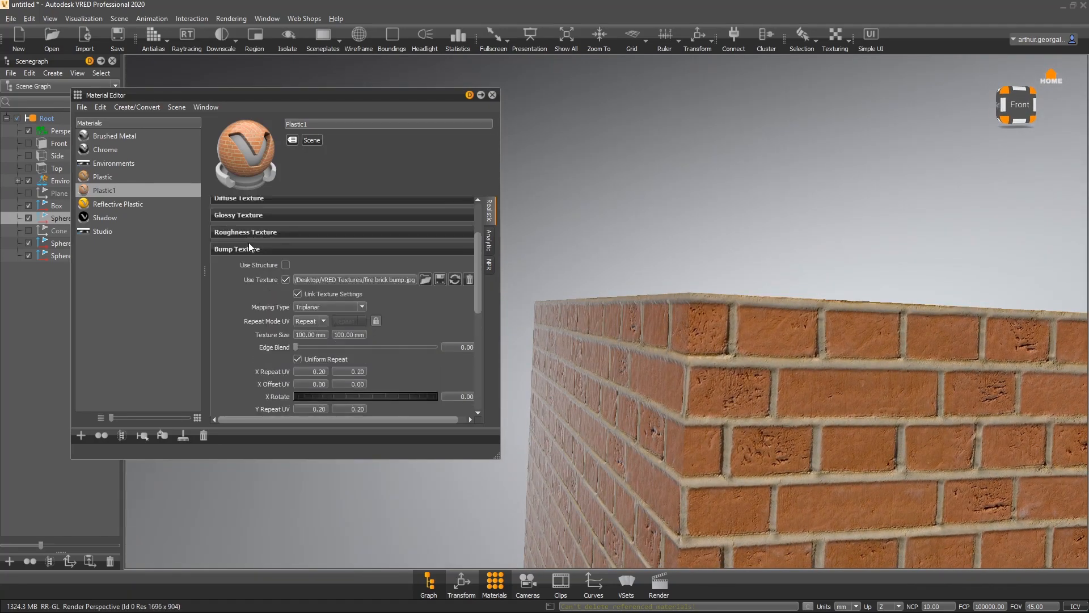
click(285, 279)
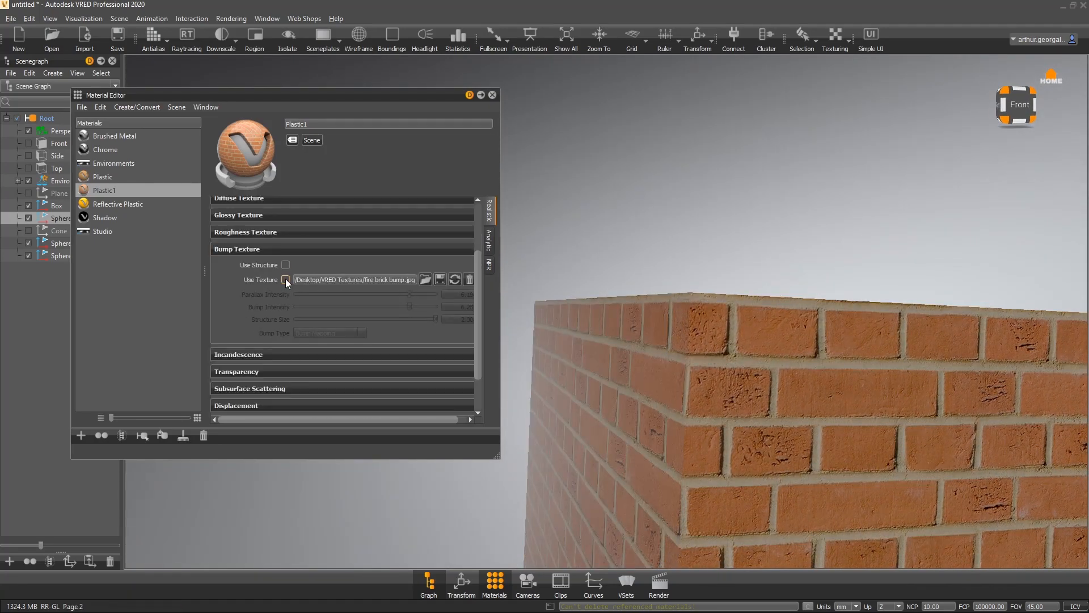
click(285, 279)
click(285, 279)
click(285, 279)
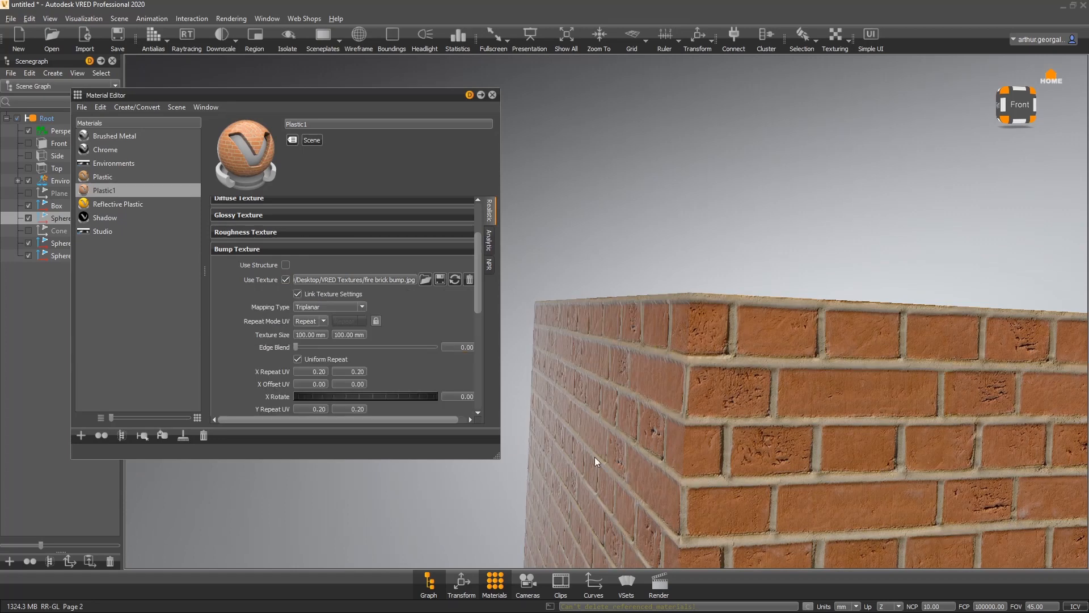
- Collapse the bump section and load fire brick bump.jpg as the brick material's glossy texture
click(267, 248)
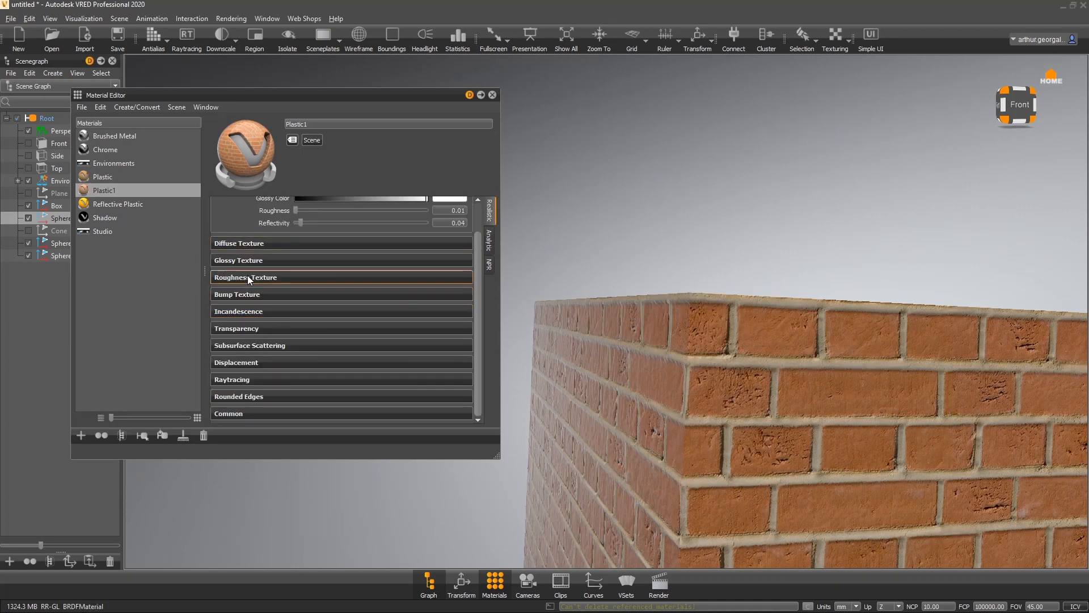
click(253, 276)
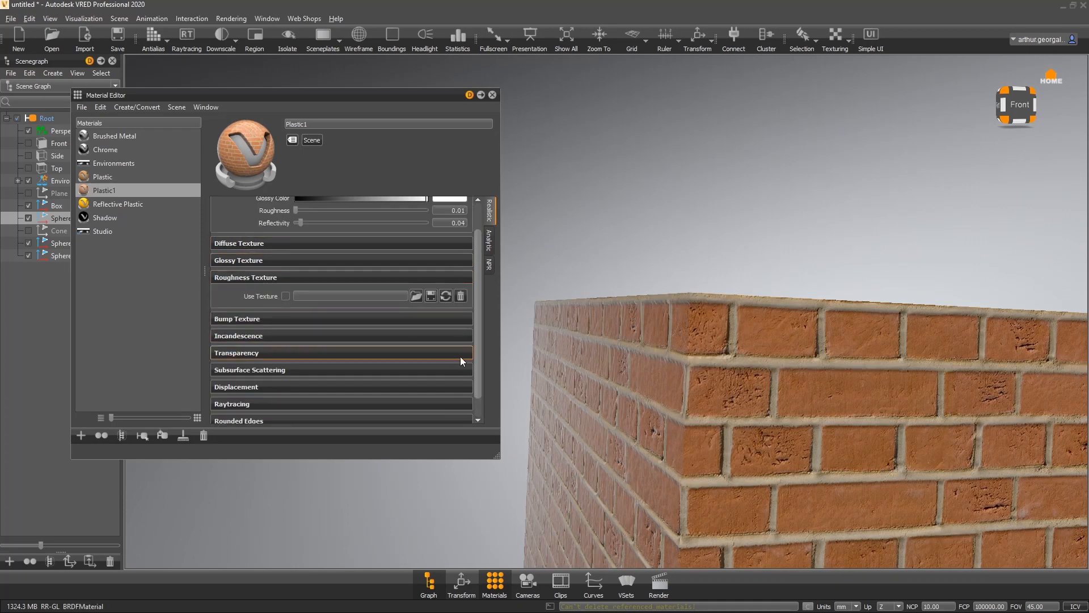
click(253, 264)
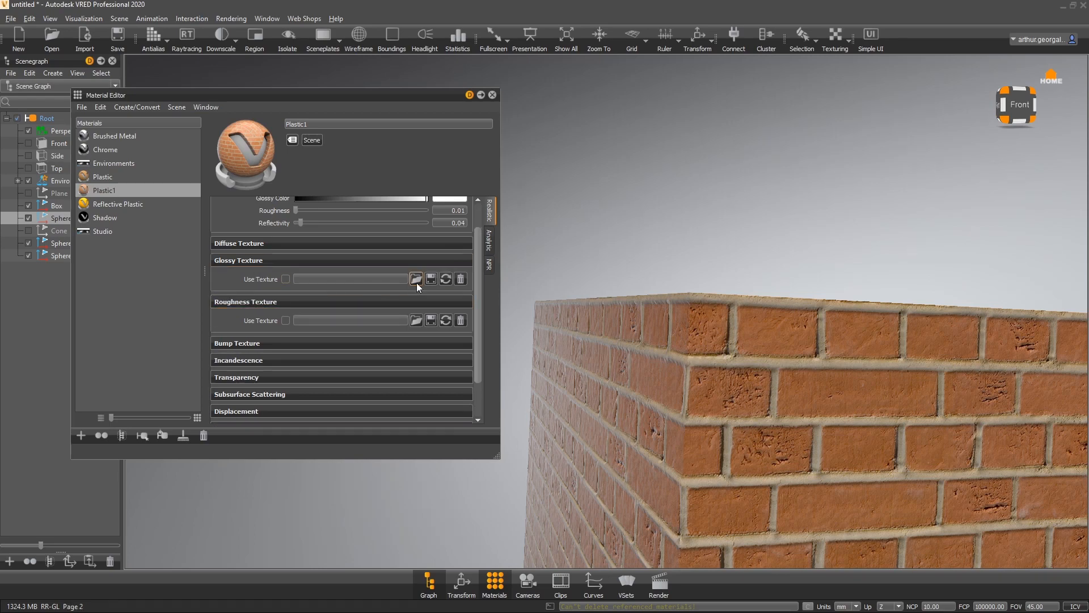
click(416, 282)
double_click(256, 176)
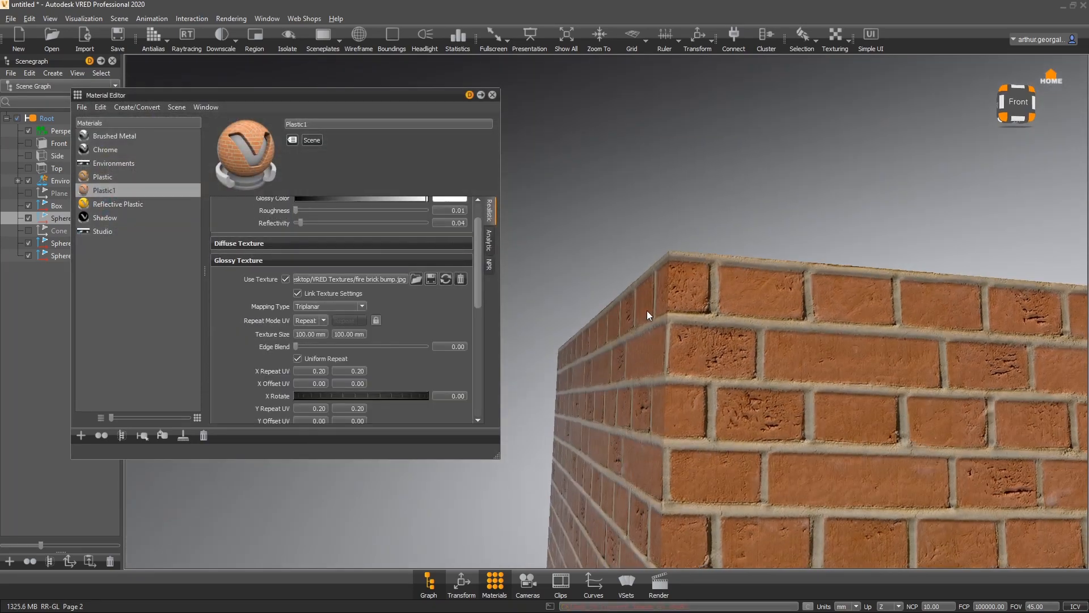
- Toggle the glossy texture off and back on to compare the brick reflections
drag(647, 311, 597, 130)
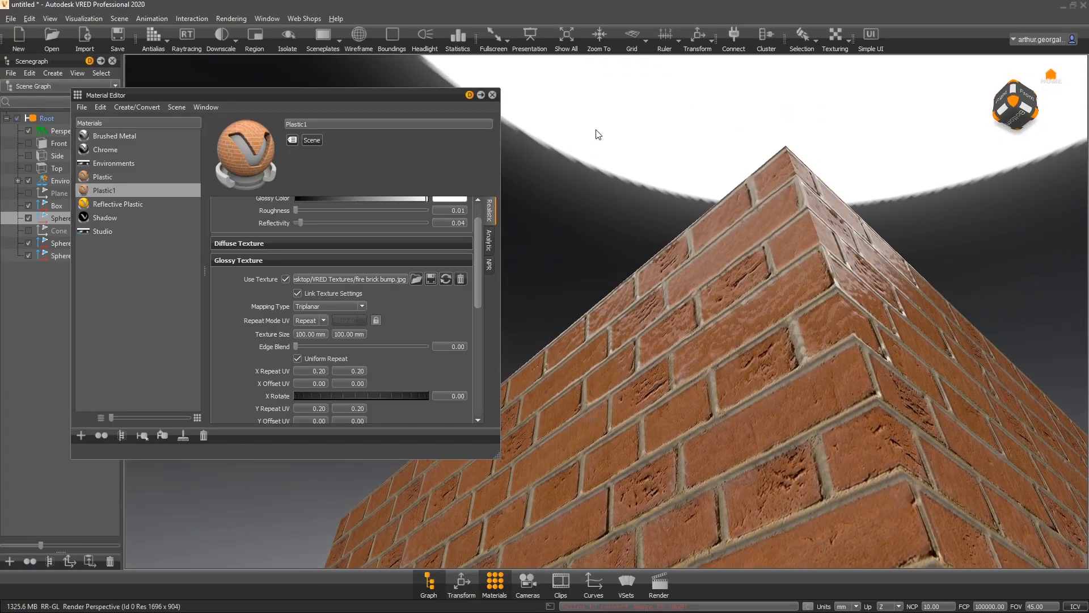
click(284, 279)
click(285, 279)
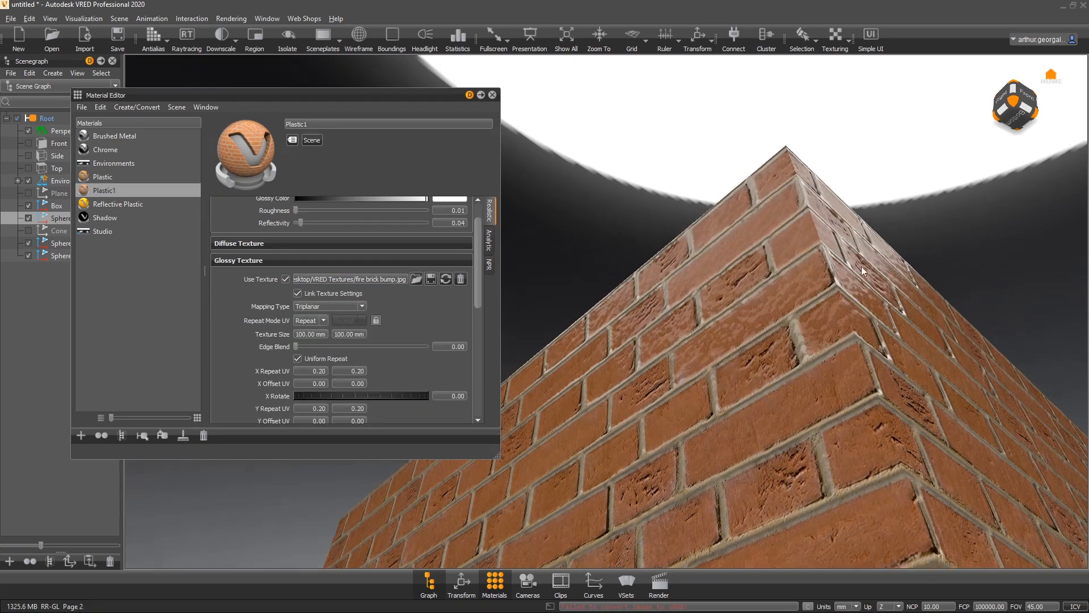
drag(861, 266, 846, 232)
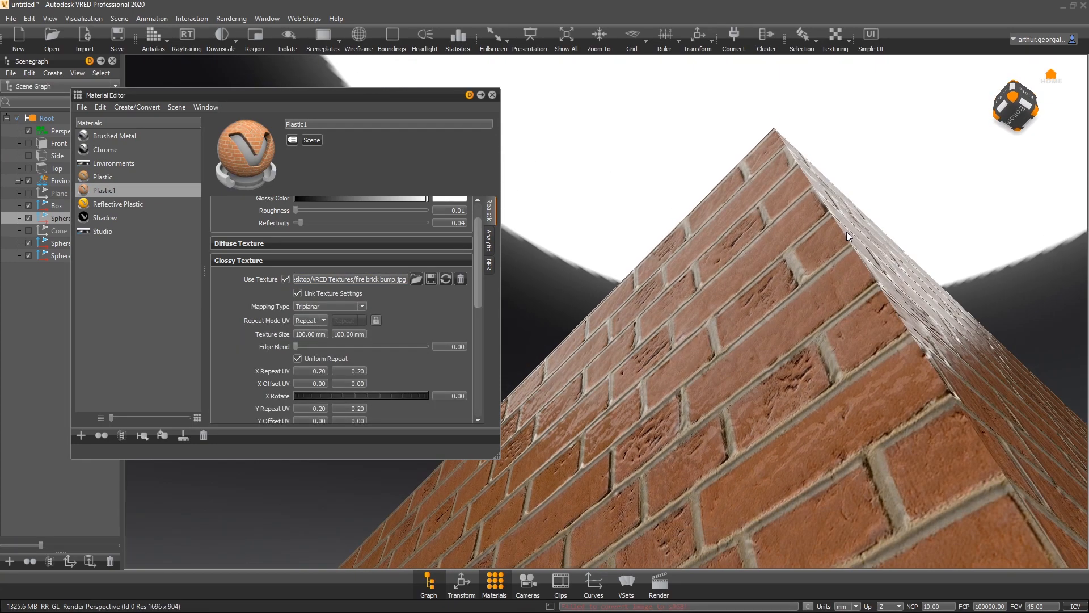
- Collapse the glossy section and load fire brick bump.jpg as the roughness texture
click(259, 261)
click(249, 278)
click(415, 296)
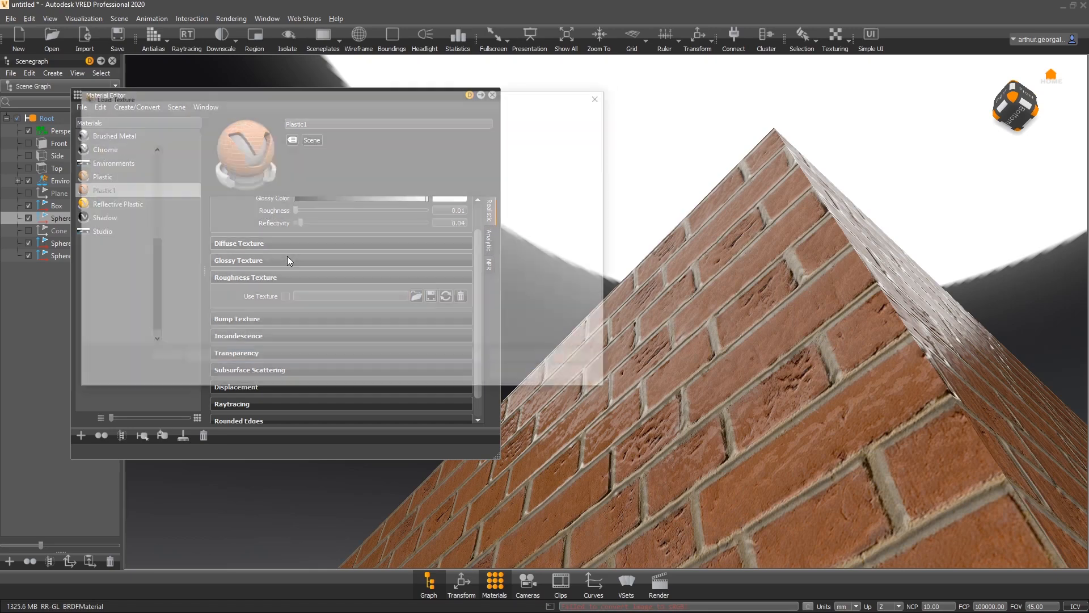
click(250, 186)
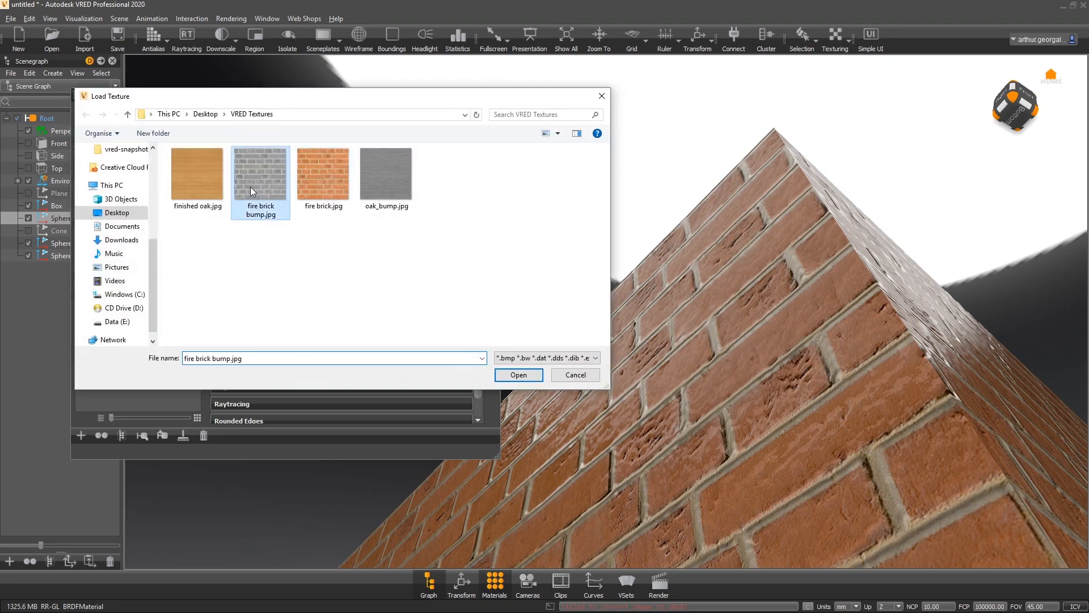
click(518, 375)
- Inspect the brick cube's glossy and roughness texturing from several angles
drag(804, 259, 965, 245)
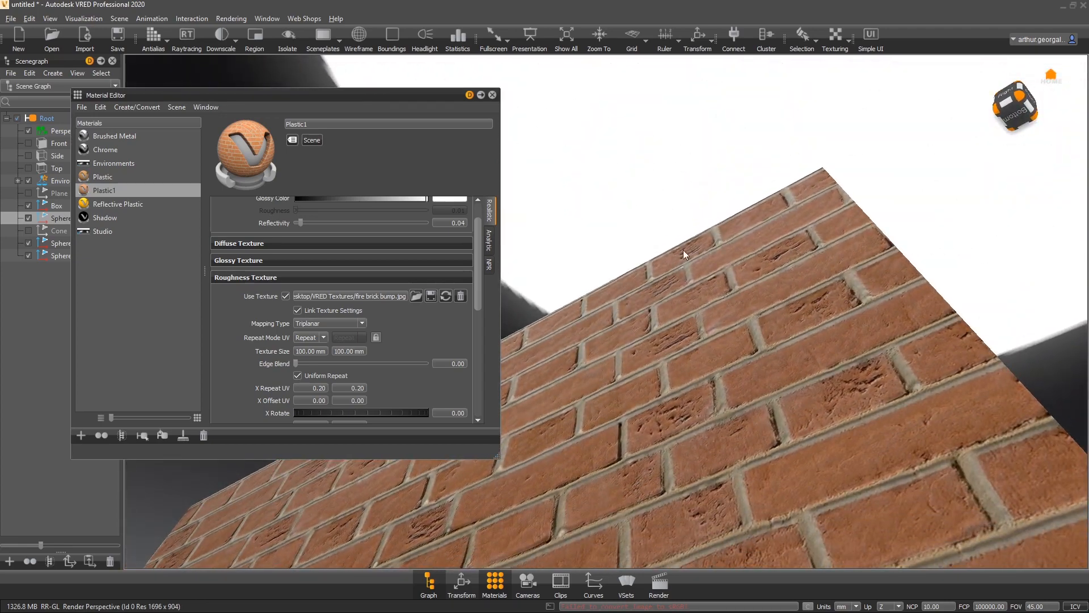
drag(856, 272, 984, 278)
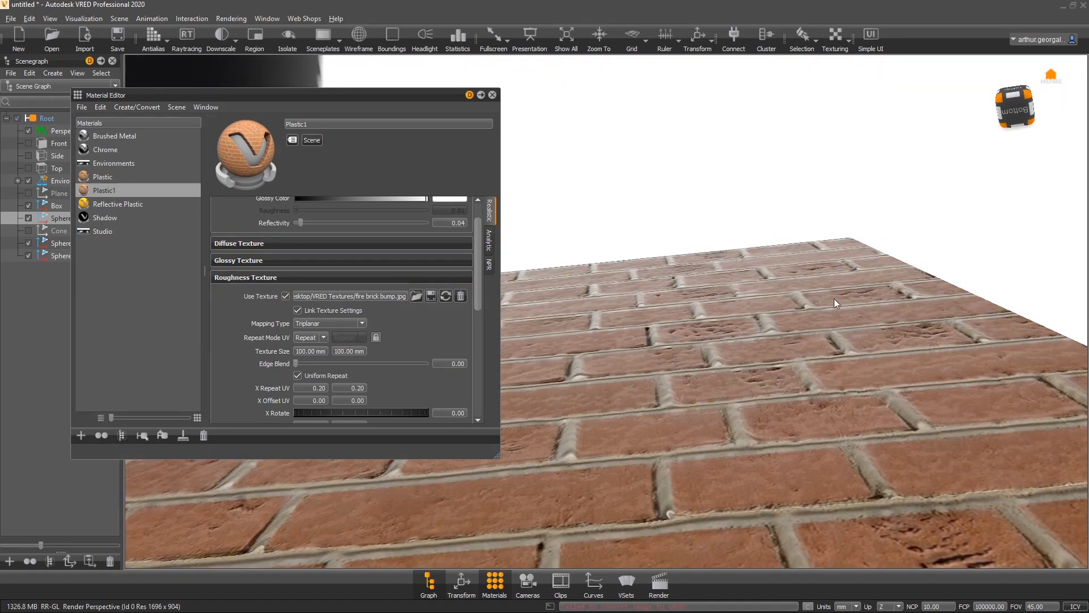
drag(815, 289, 352, 527)
drag(686, 251, 710, 374)
scroll(757, 282, down, 8)
scroll(254, 321, down, 1)
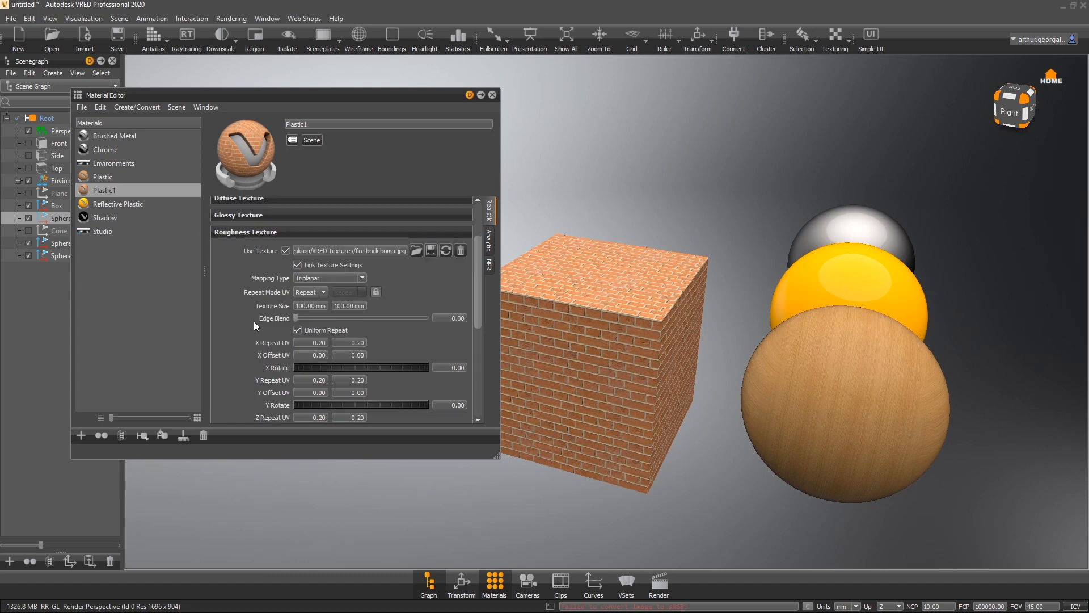
click(231, 231)
scroll(224, 241, up, 1)
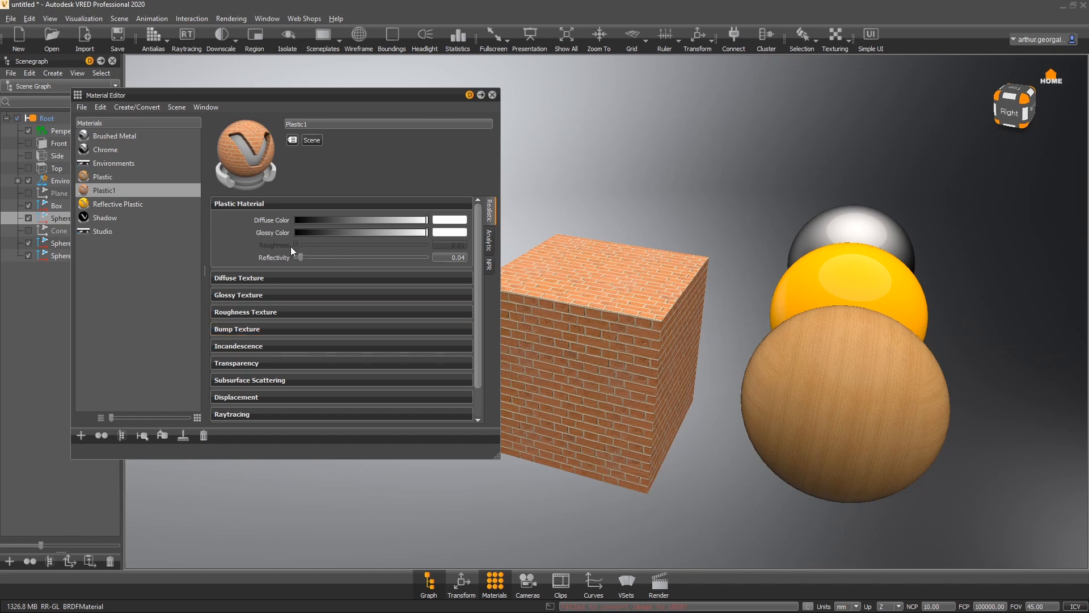
- Tint the brick material's diffuse color a light pink
click(444, 222)
mouse_move(252, 281)
mouse_down()
mouse_move(213, 360)
mouse_move(153, 431)
mouse_move(52, 376)
mouse_move(45, 277)
mouse_move(128, 264)
mouse_move(177, 284)
mouse_move(158, 278)
mouse_up()
drag(372, 347, 284, 349)
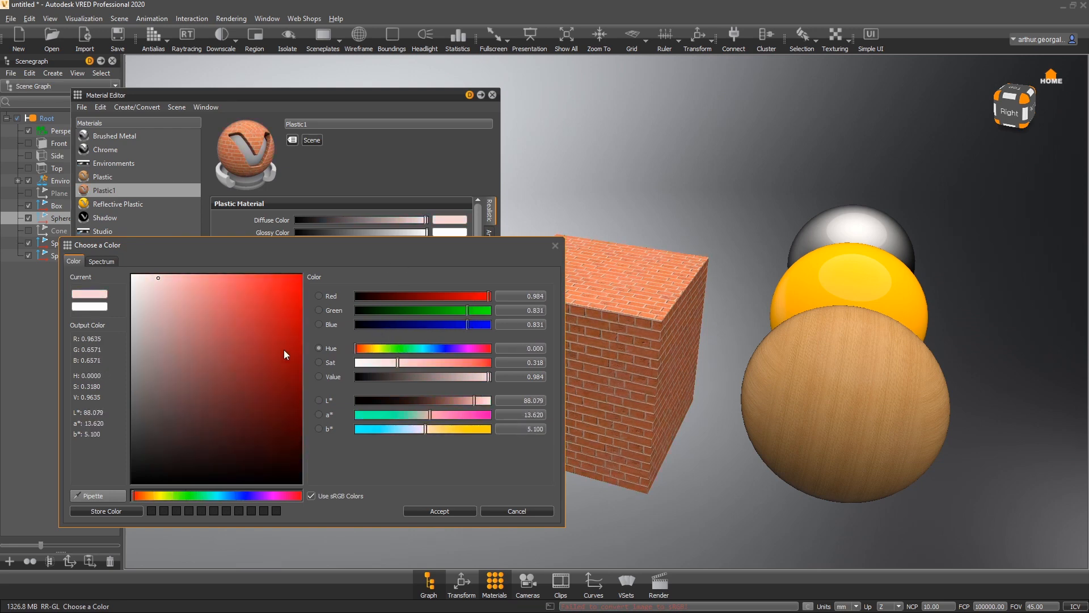
click(147, 275)
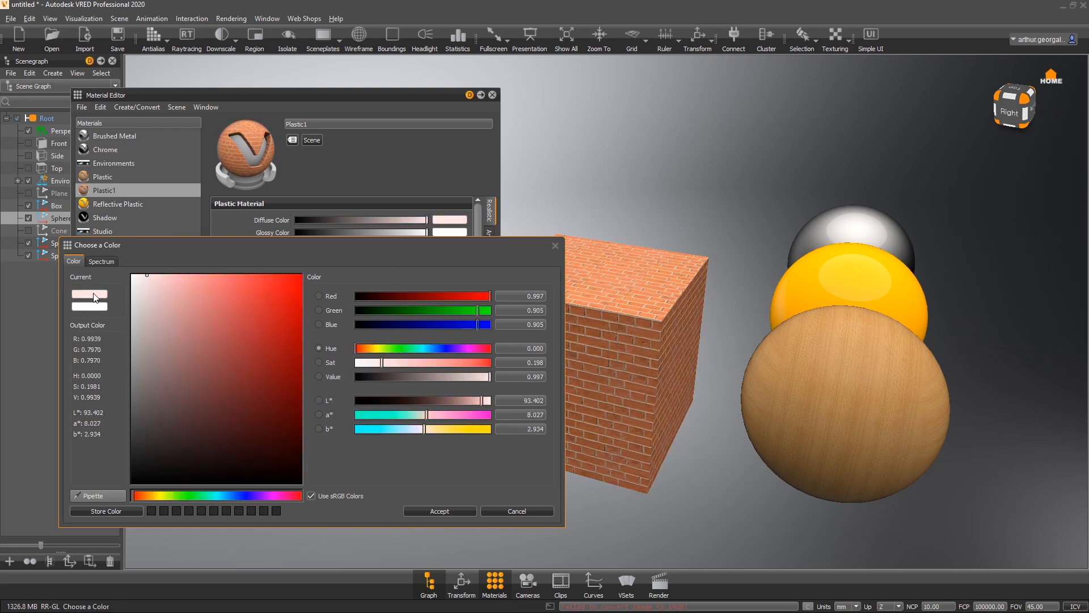
click(426, 508)
- Reset the brick material's diffuse color to full white
drag(711, 312, 441, 162)
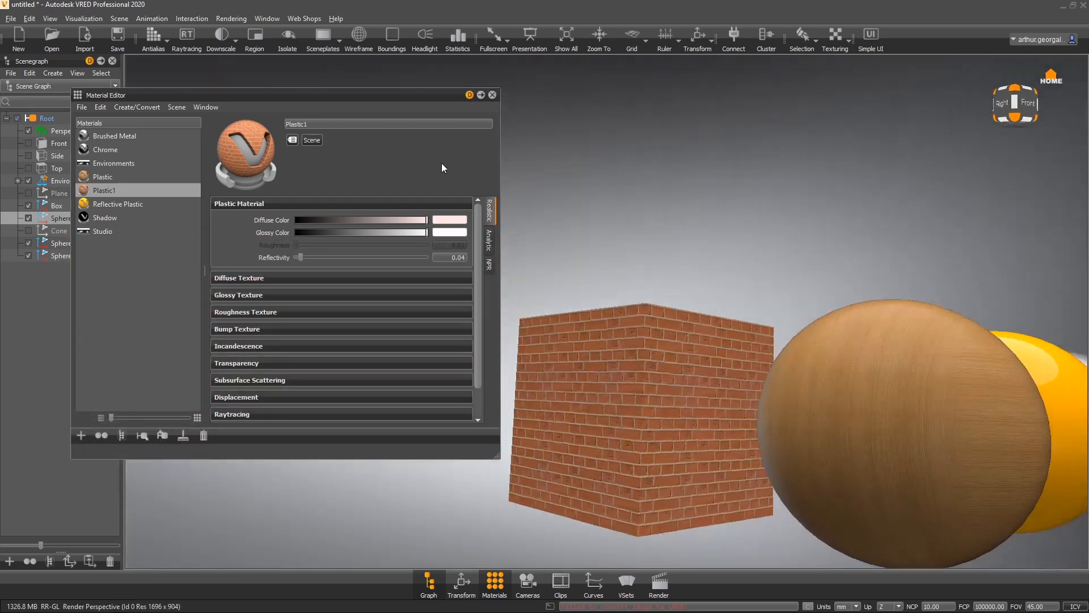
right_drag(618, 471, 744, 374)
drag(744, 373, 641, 462)
right_drag(587, 511, 657, 387)
drag(371, 217, 709, 219)
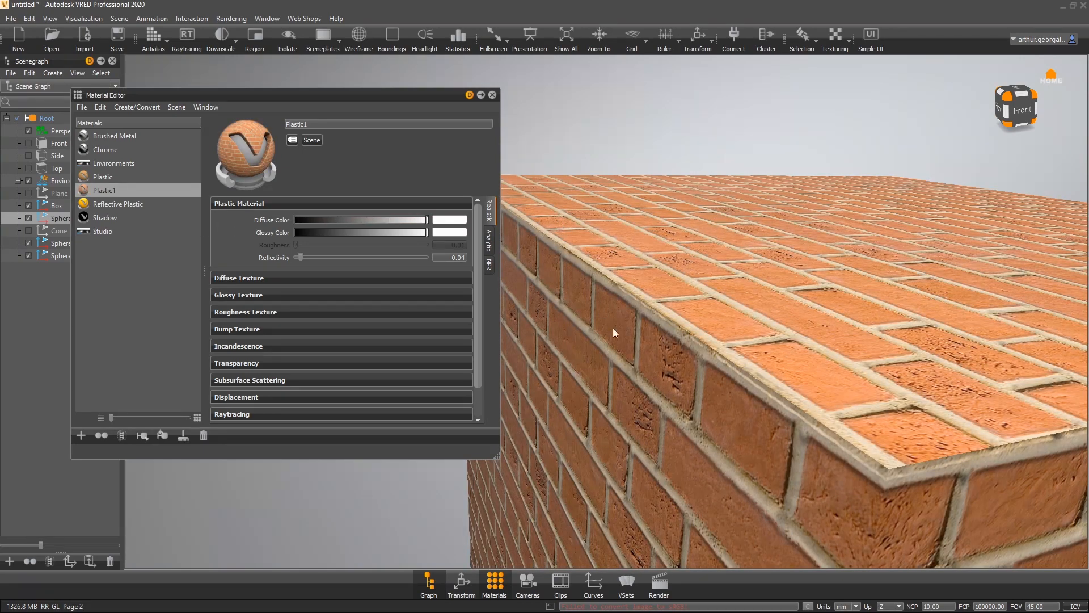
- Select the wood Plastic material and tint its diffuse color a light pink
drag(613, 328, 656, 217)
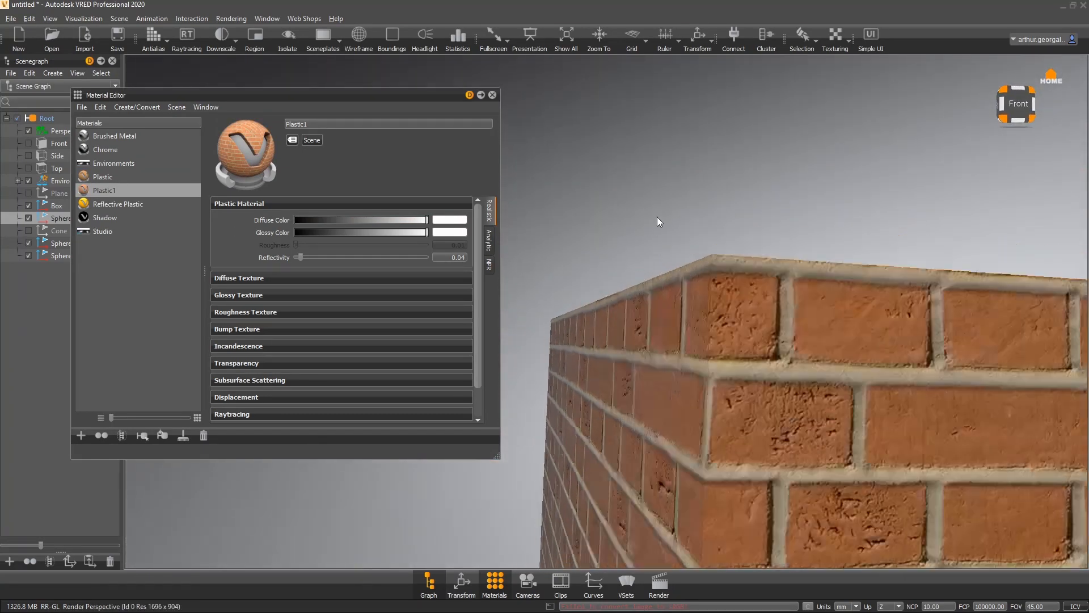
right_drag(656, 217, 653, 244)
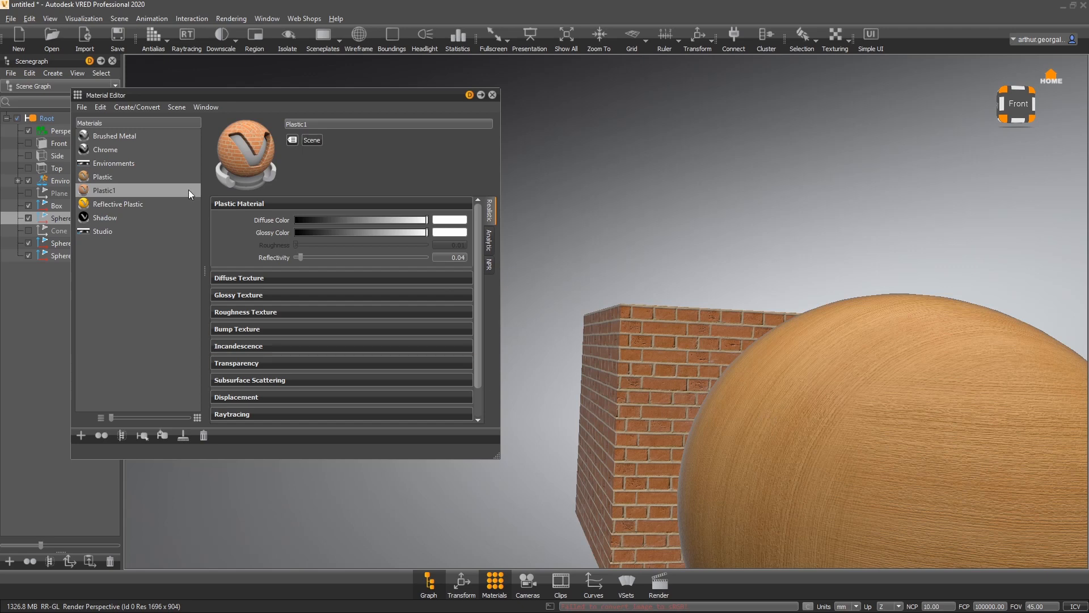
click(124, 177)
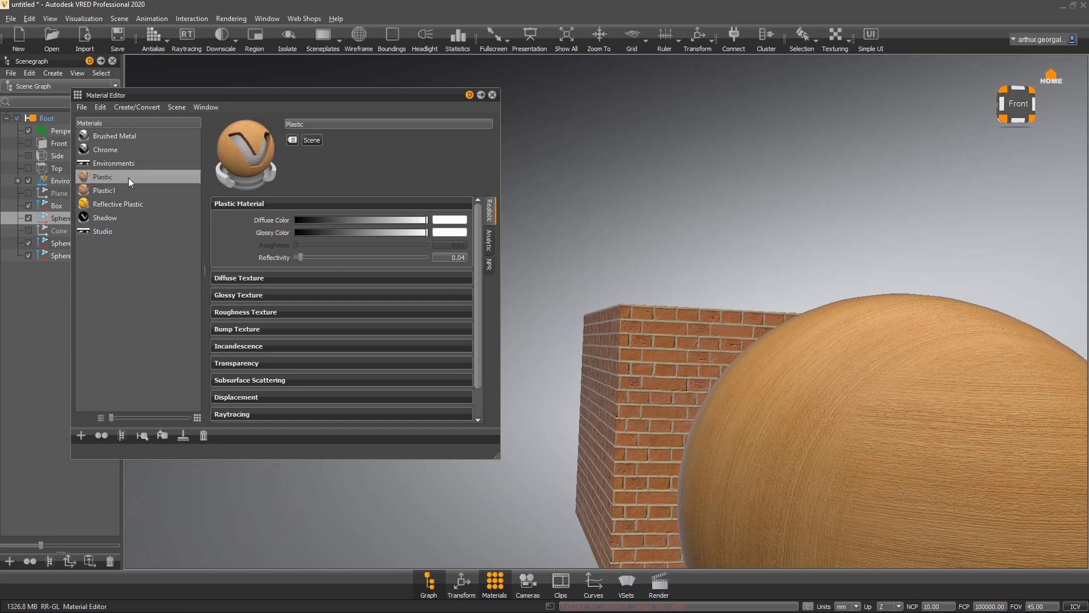
click(434, 233)
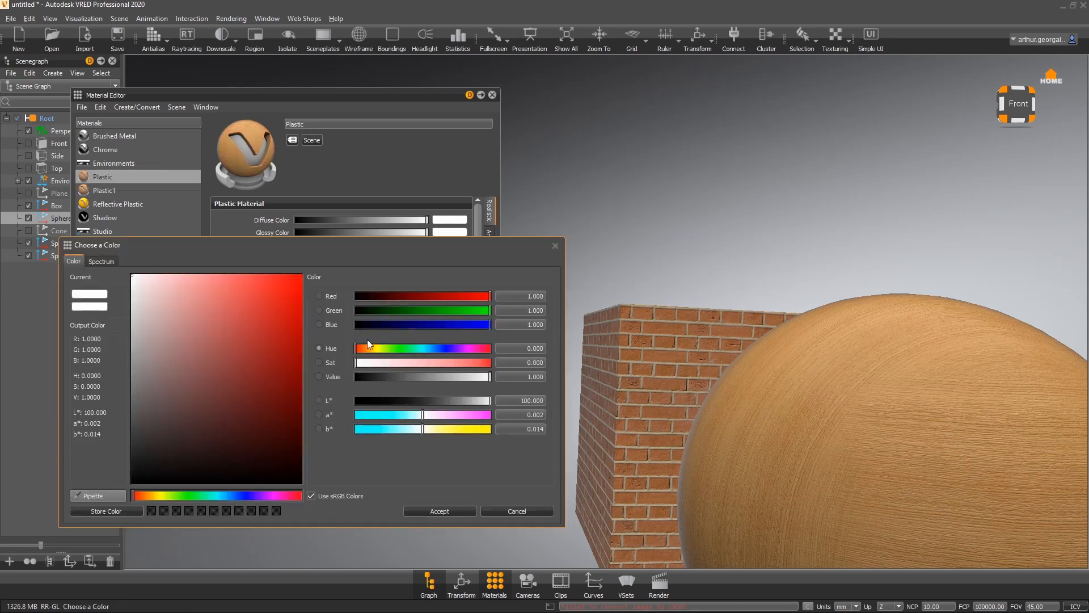
drag(136, 278, 152, 312)
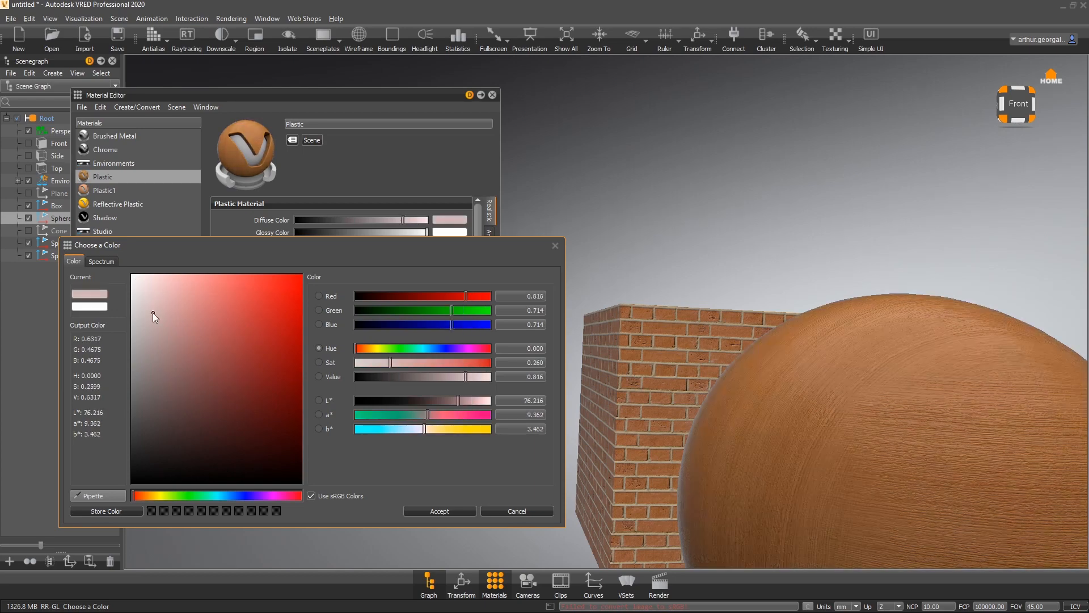
- Shift the diffuse color's hue to about 20.655 and accept the color
drag(820, 359, 958, 408)
middle_drag(958, 408, 807, 215)
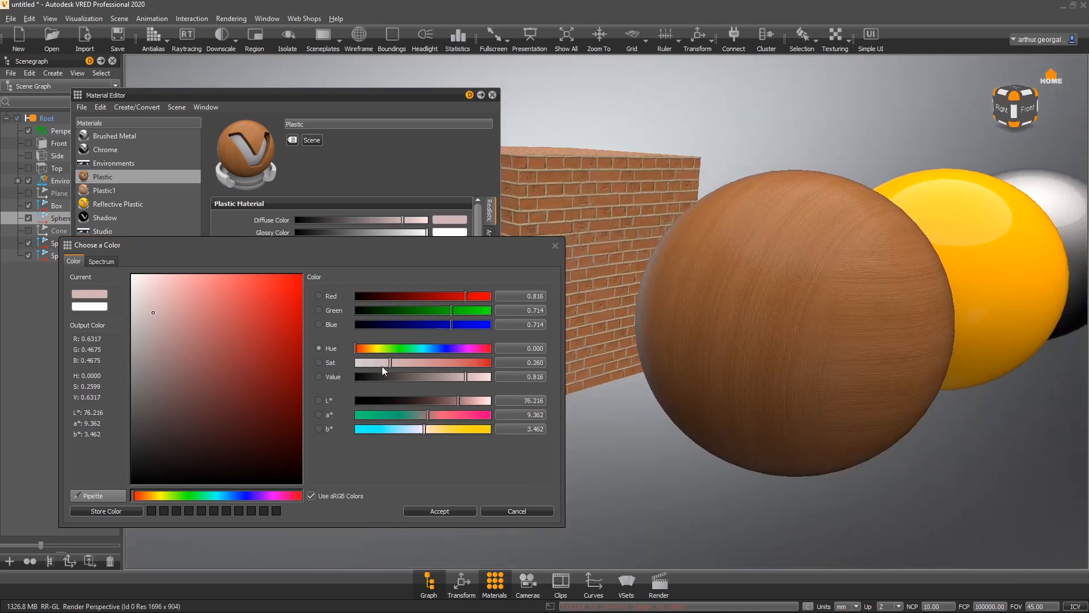
mouse_move(352, 348)
mouse_down()
mouse_move(372, 349)
mouse_move(362, 349)
mouse_up()
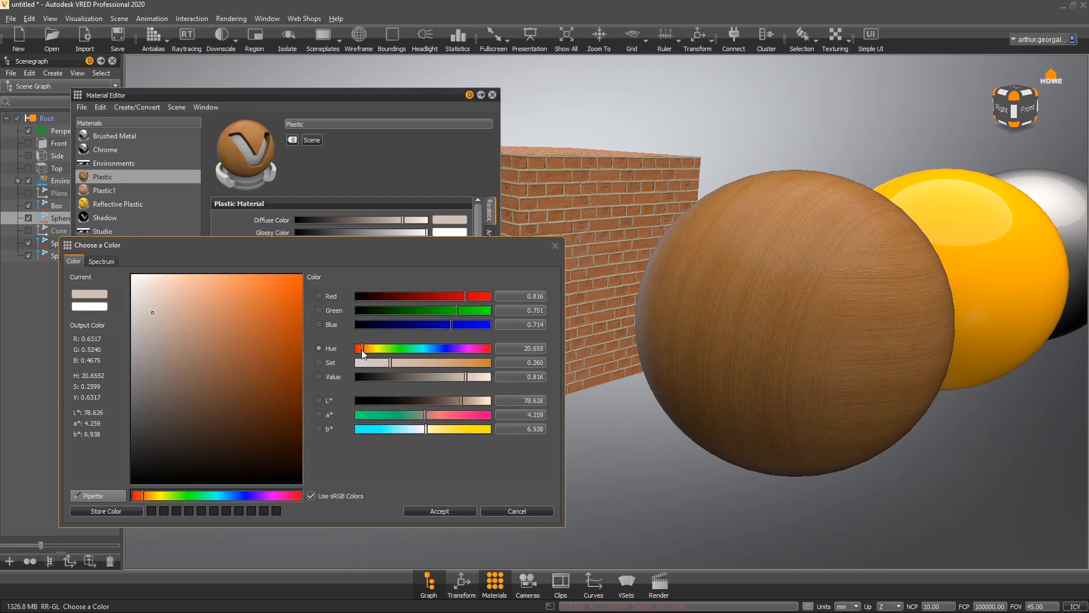
click(452, 510)
- Brighten the wood material's diffuse color to full value
drag(883, 302, 635, 346)
drag(406, 219, 485, 218)
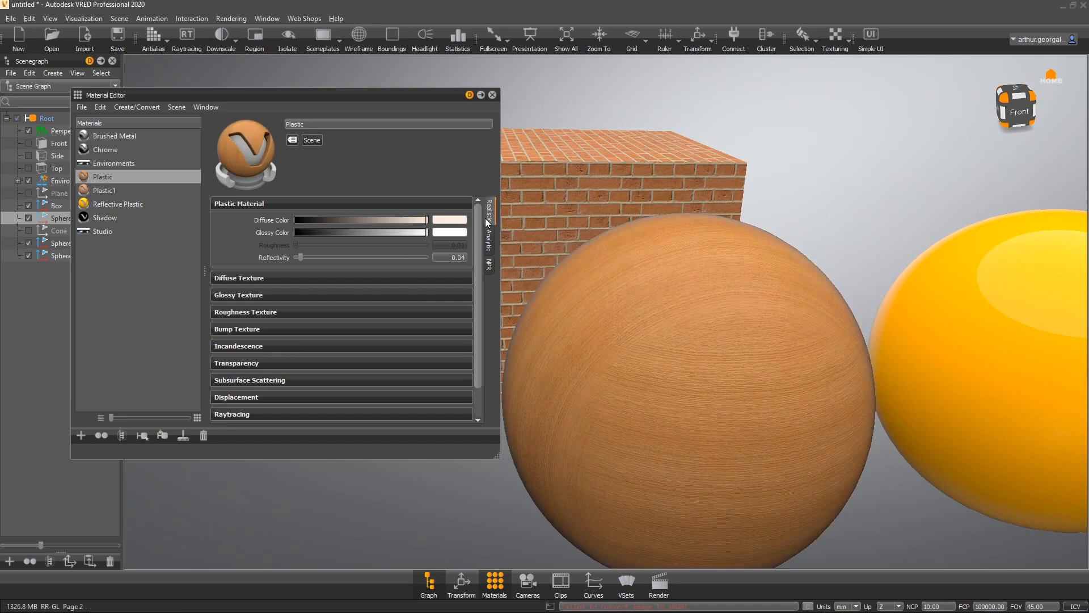
drag(571, 332, 806, 297)
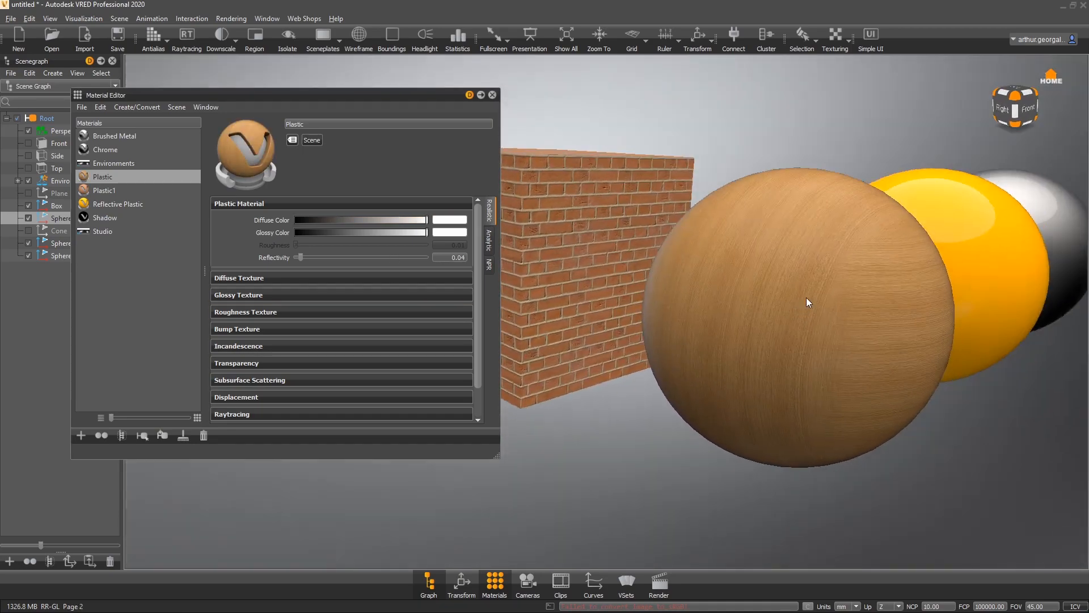
drag(646, 219, 572, 324)
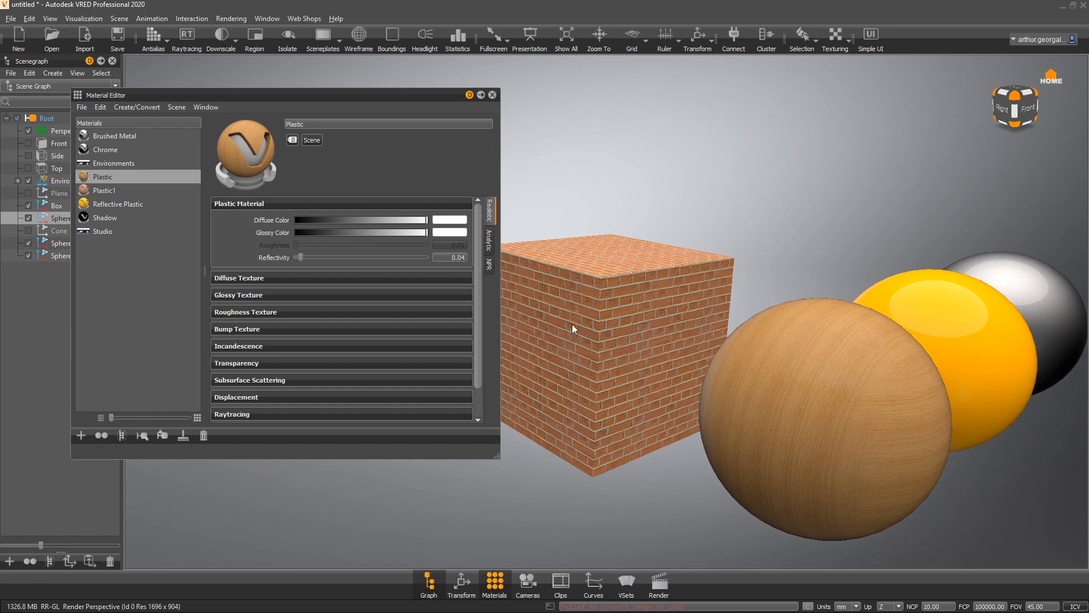
click(139, 258)
right_click(139, 257)
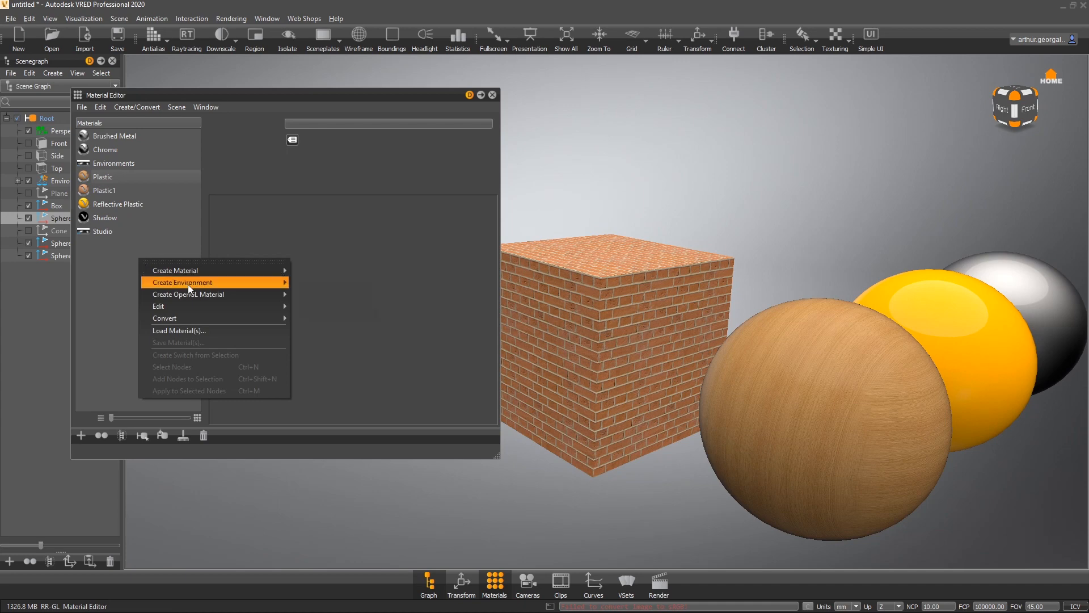
mouse_move(184, 283)
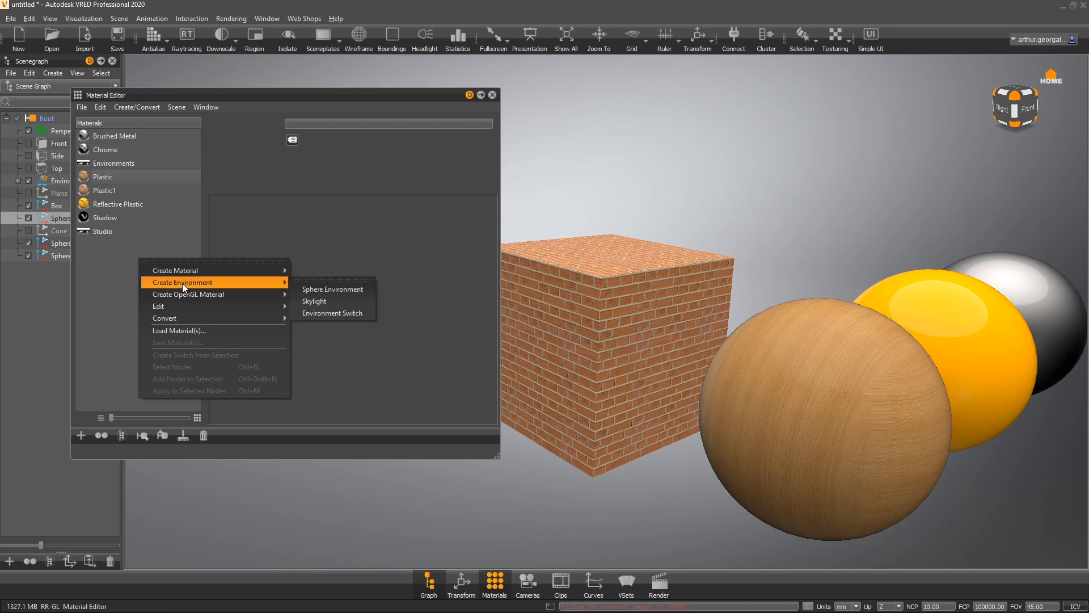
click(162, 232)
click(156, 244)
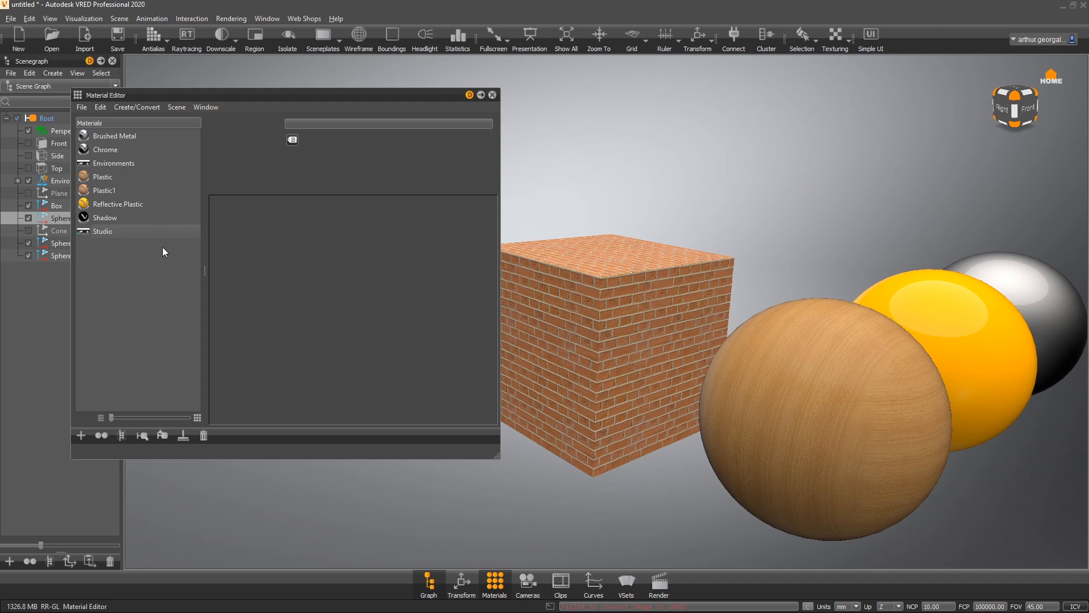
- Close the Material Editor to inspect the textured objects in the scene
drag(655, 188, 638, 114)
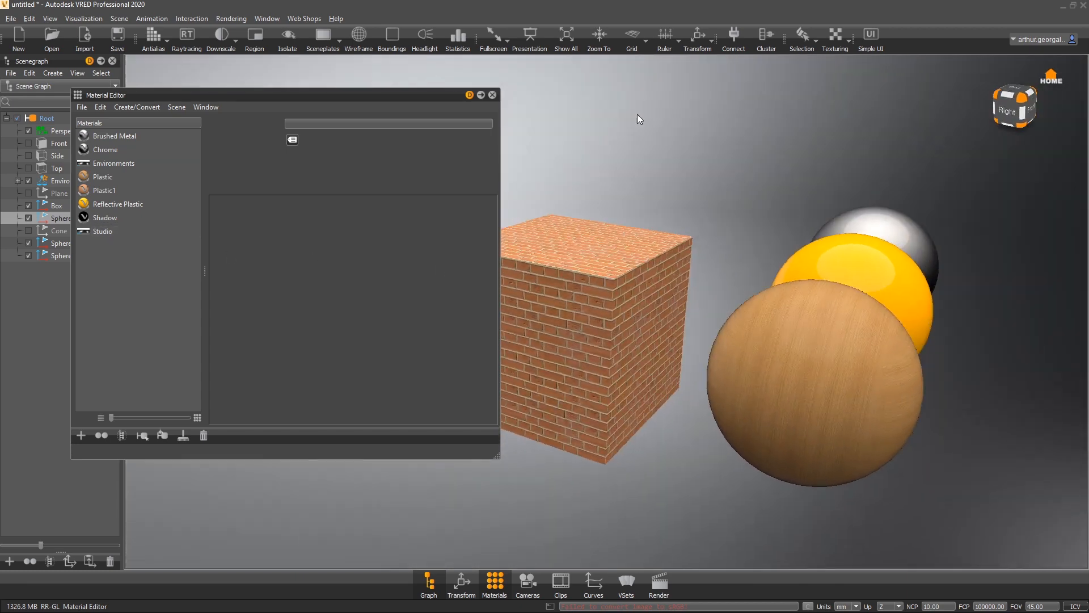
click(492, 94)
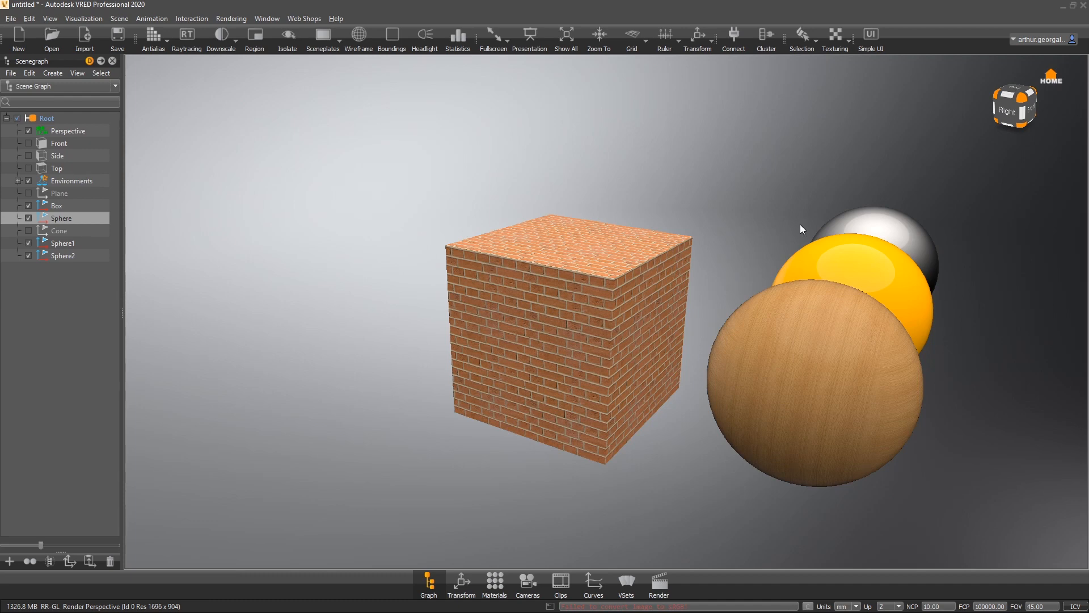
drag(800, 222, 463, 242)
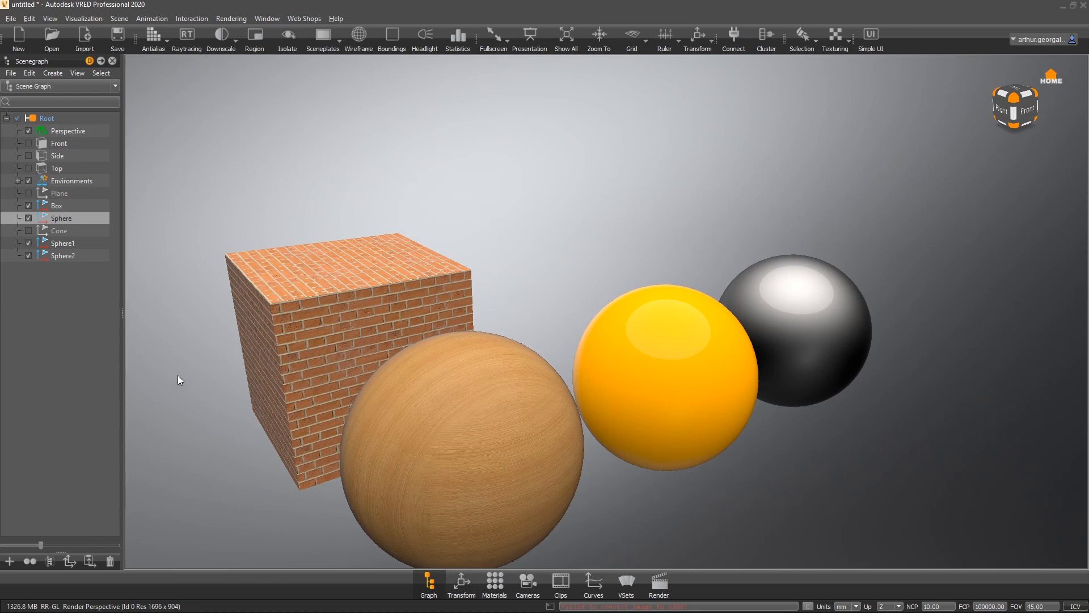
- Reopen the Material Editor, select the wood Plastic material and expand its texture sections
click(488, 579)
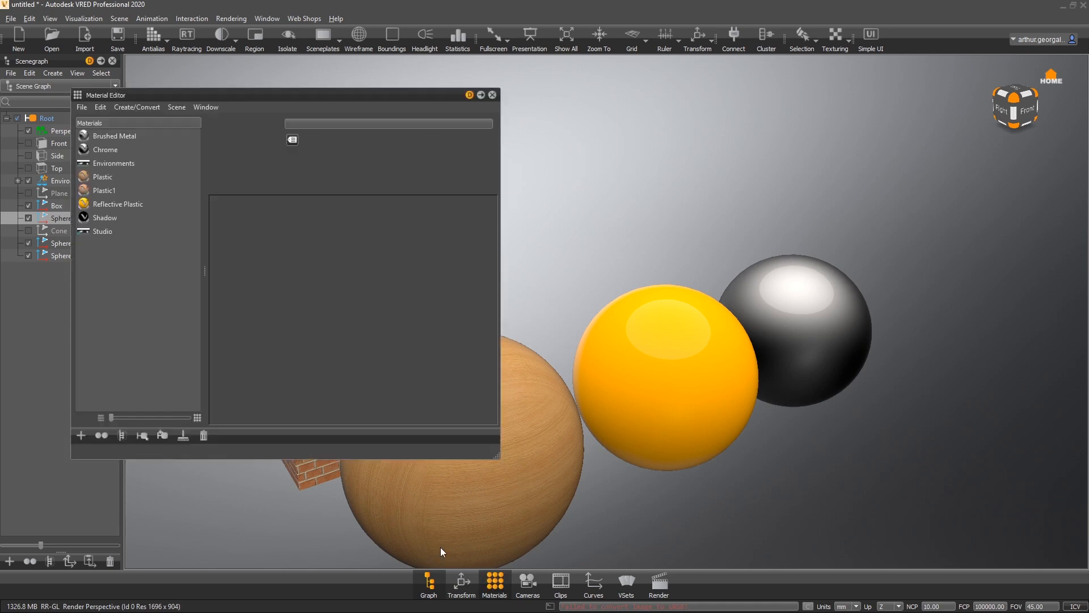
click(118, 164)
click(111, 175)
click(264, 278)
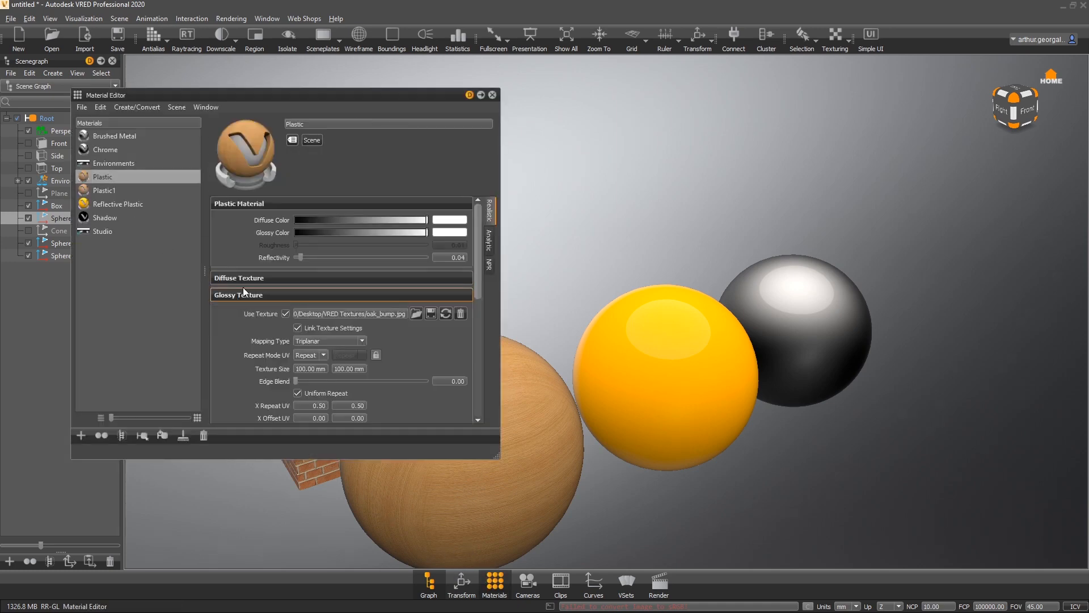
- Review the wood material's diffuse, glossy and bump texture settings throughout its property list
scroll(245, 292, down, 2)
scroll(247, 300, down, 3)
click(255, 314)
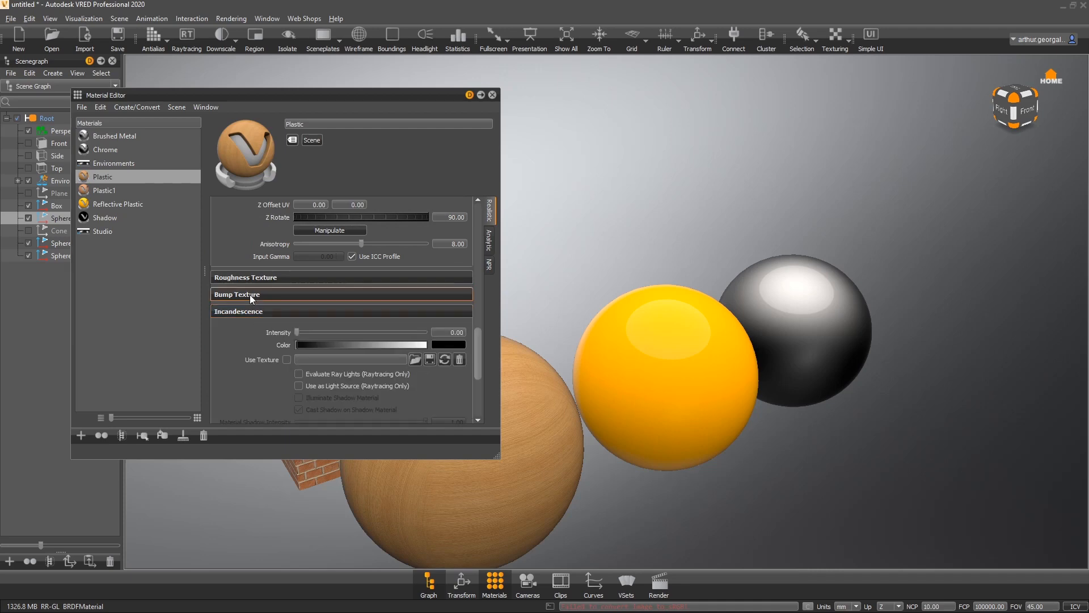
click(249, 294)
scroll(250, 286, down, 7)
scroll(264, 343, down, 3)
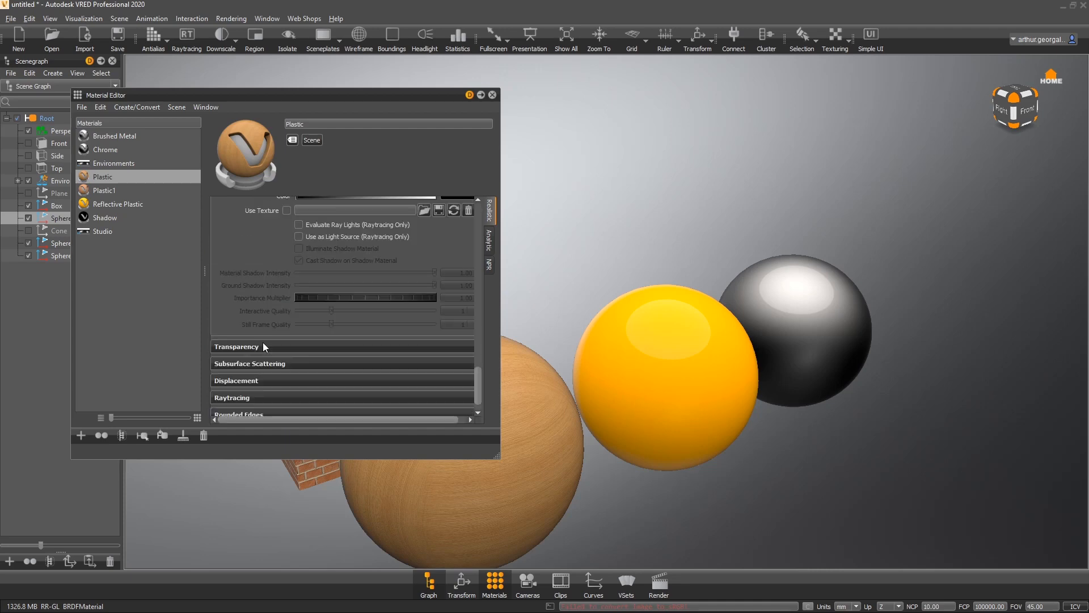
scroll(257, 332, up, 10)
scroll(243, 305, up, 5)
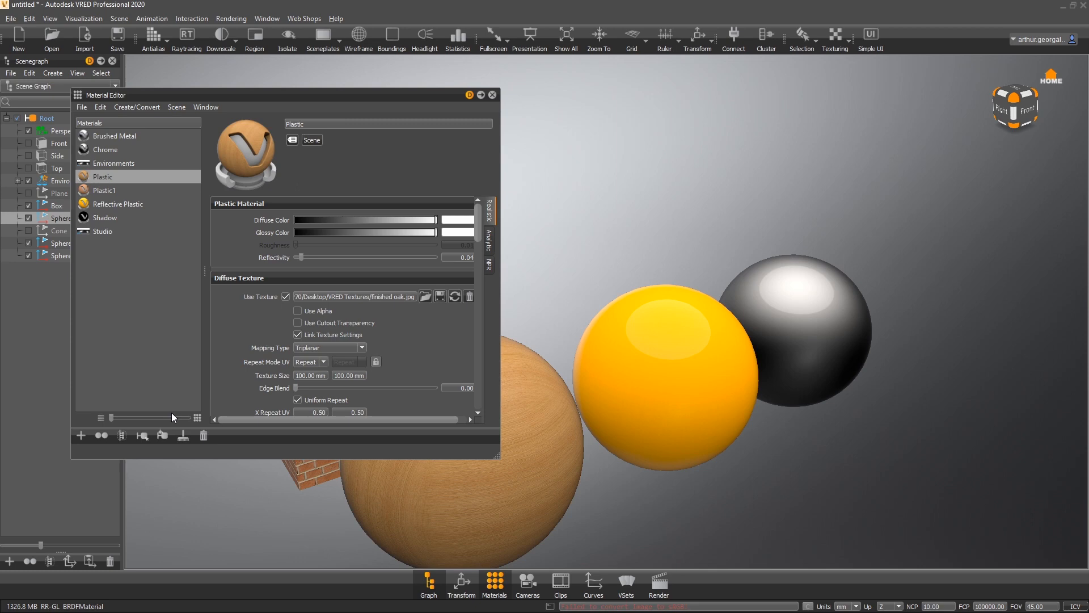
scroll(246, 306, down, 1)
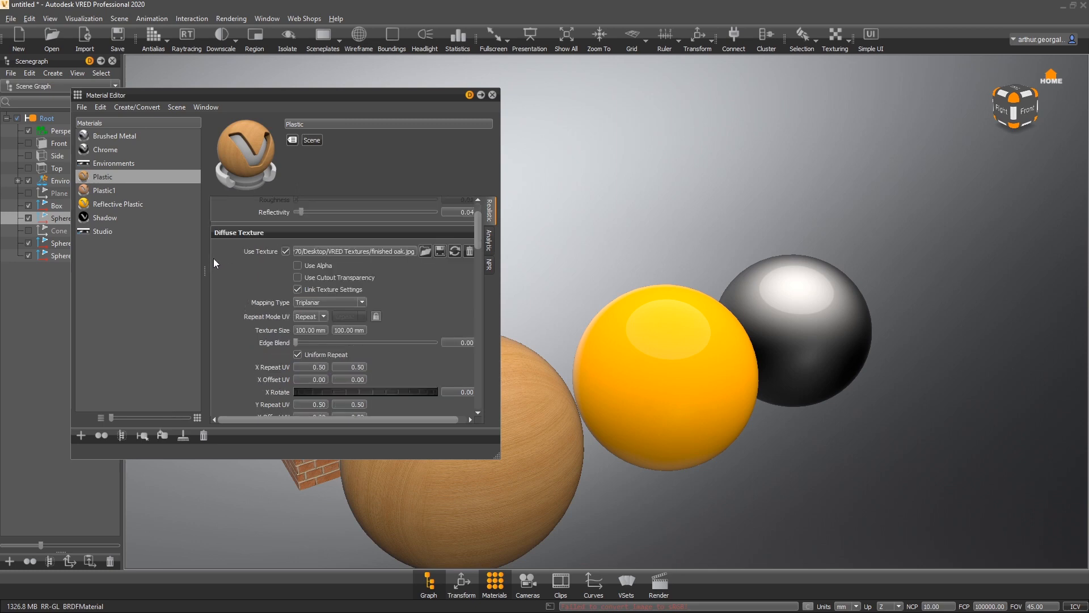
scroll(226, 257, down, 2)
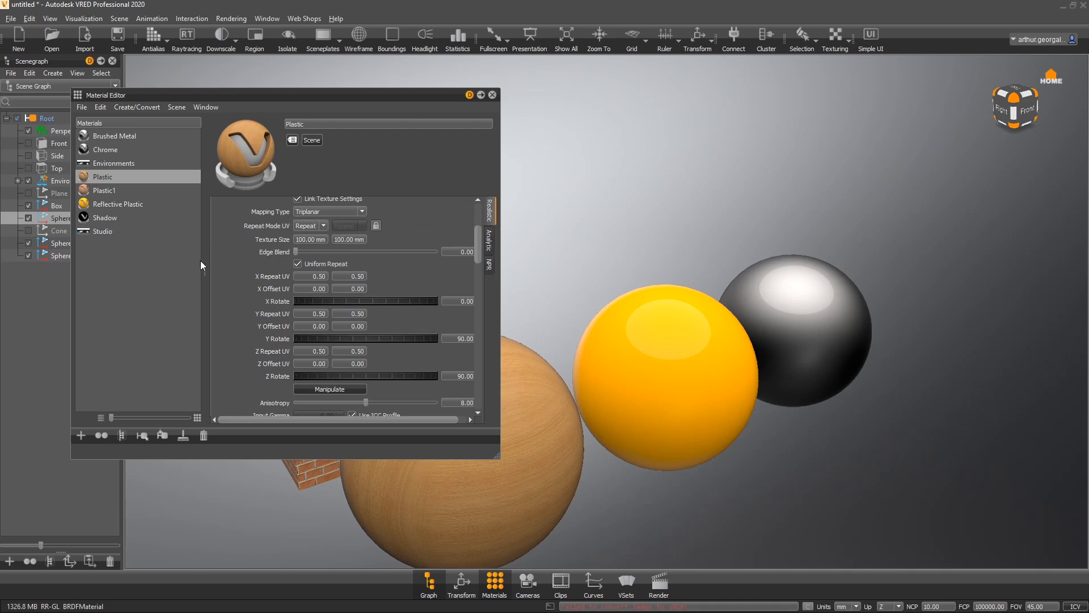
scroll(219, 287, down, 2)
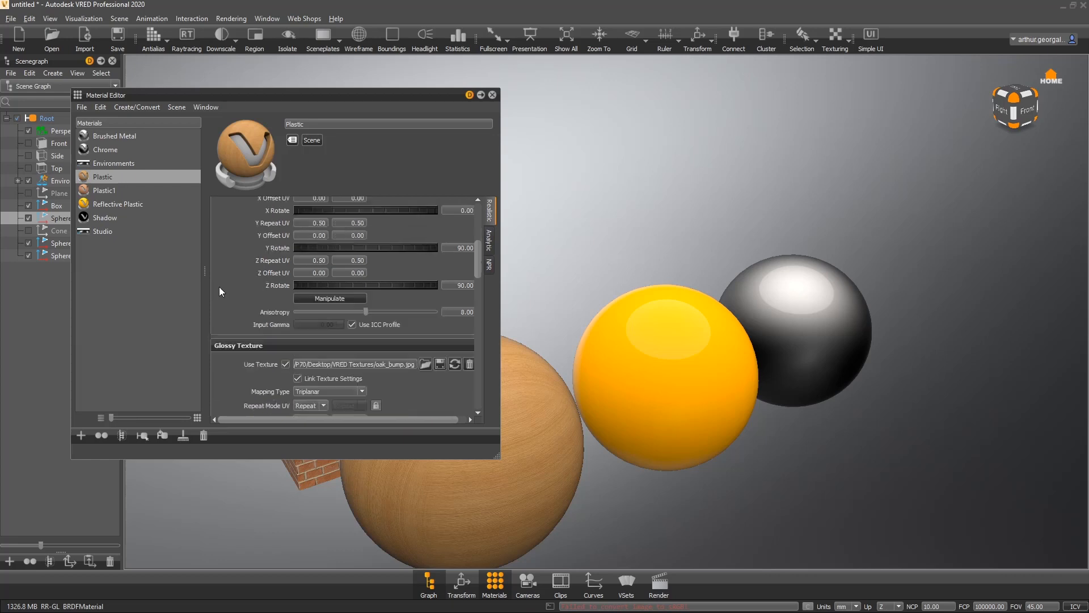
scroll(215, 289, up, 2)
scroll(213, 289, down, 1)
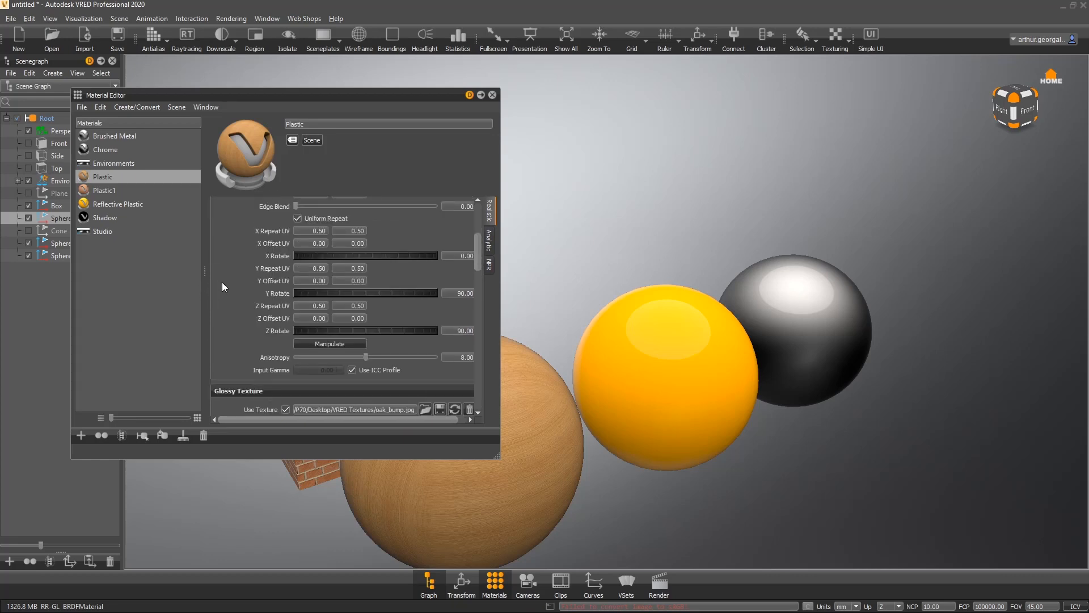